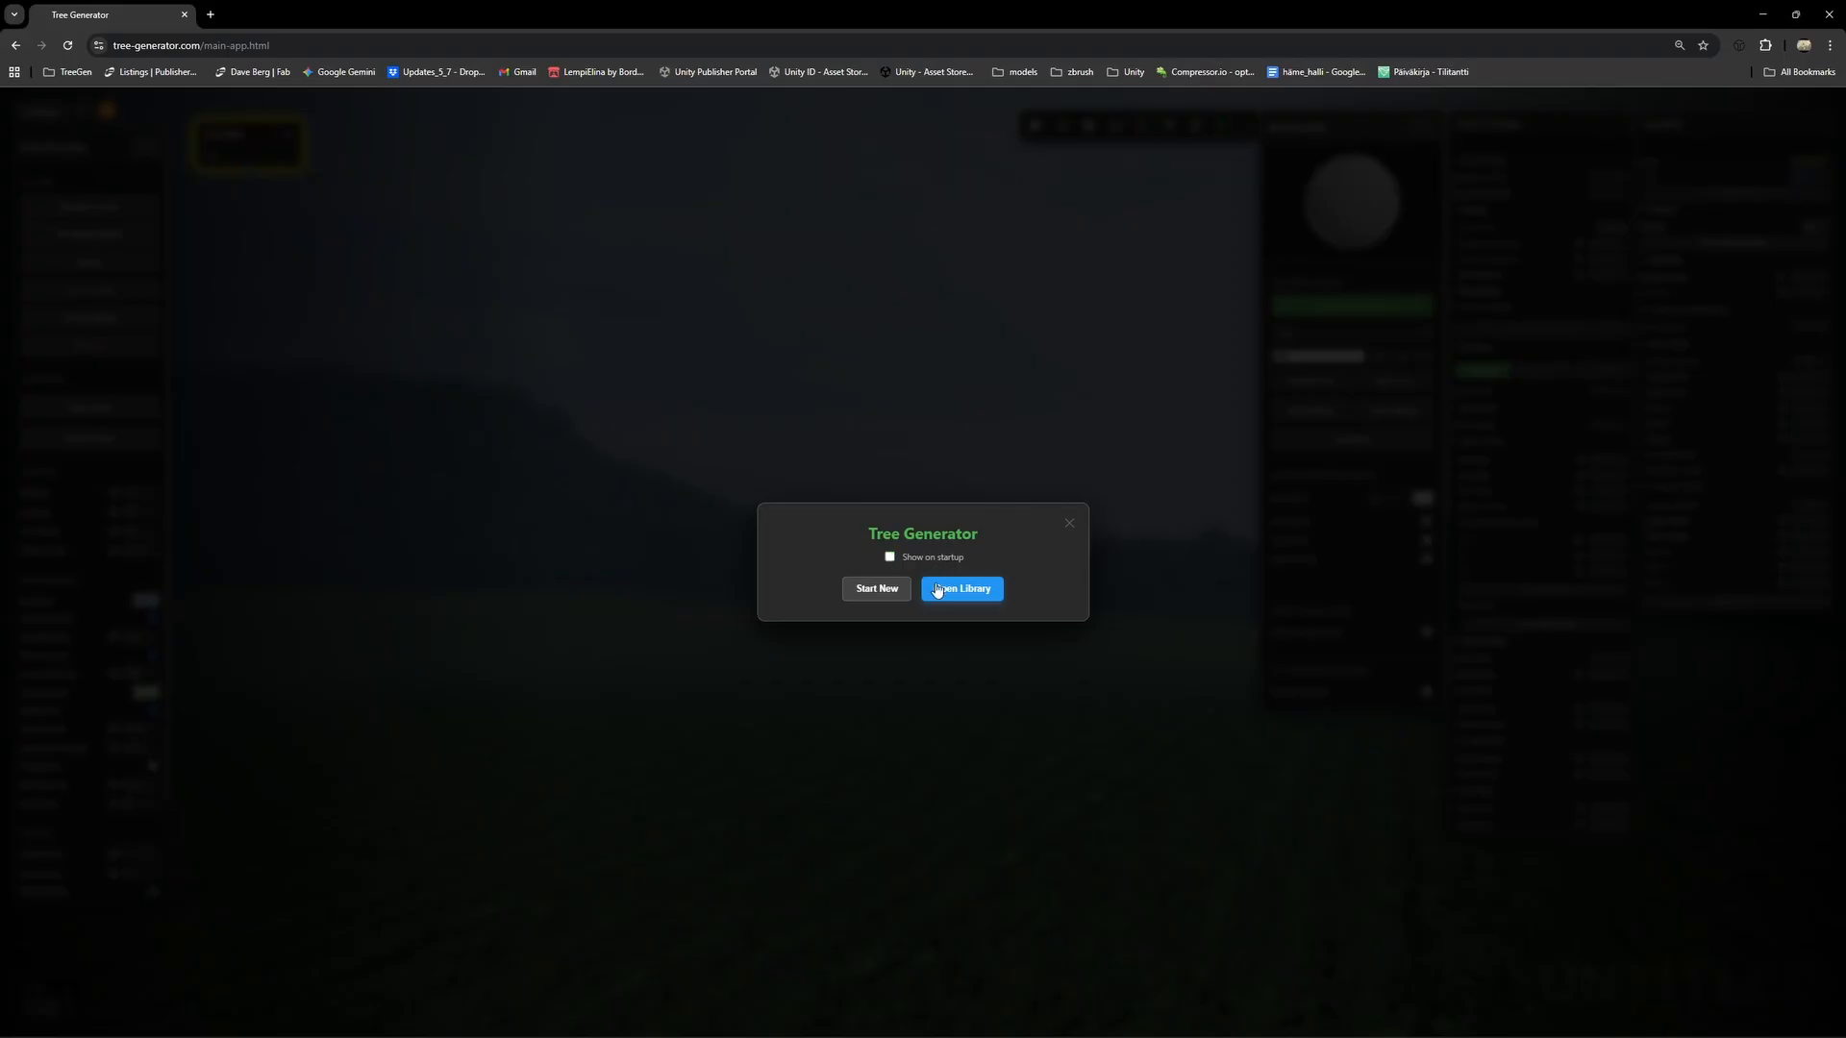
Start a new tree project and open the documentation.
left_click(877, 590)
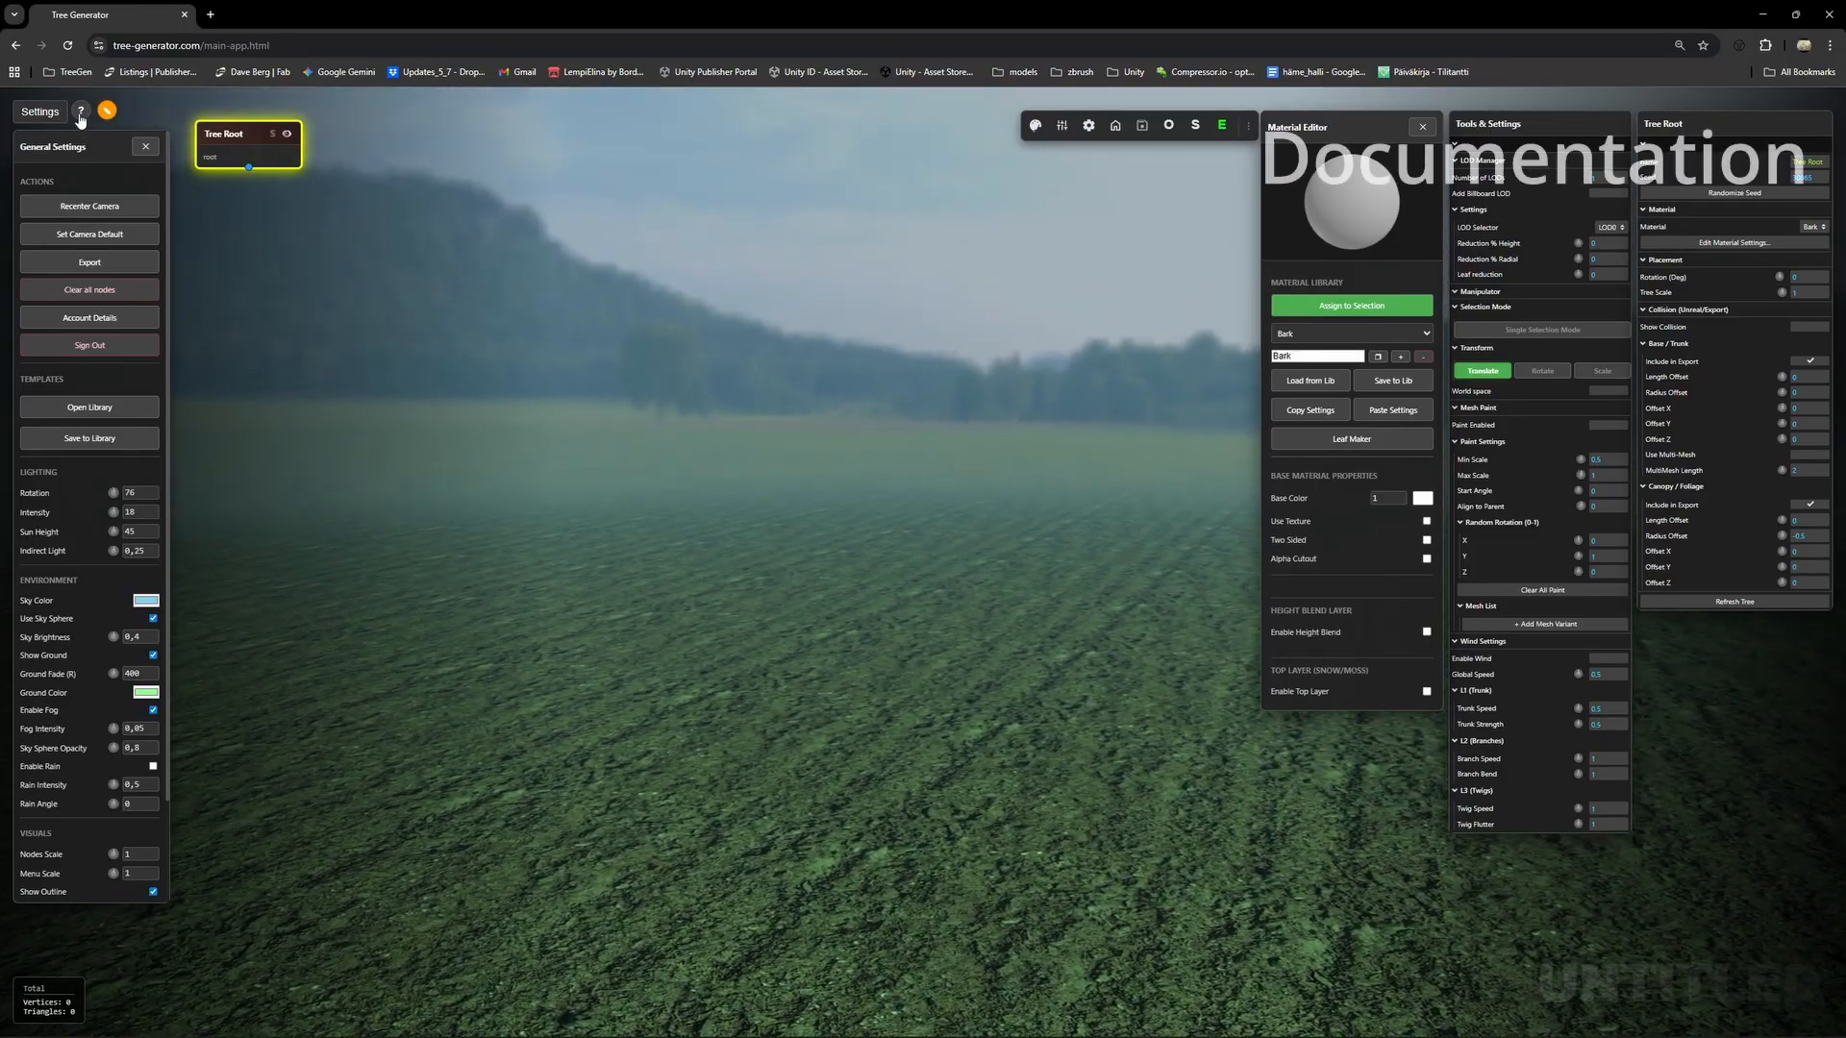
left_click(80, 111)
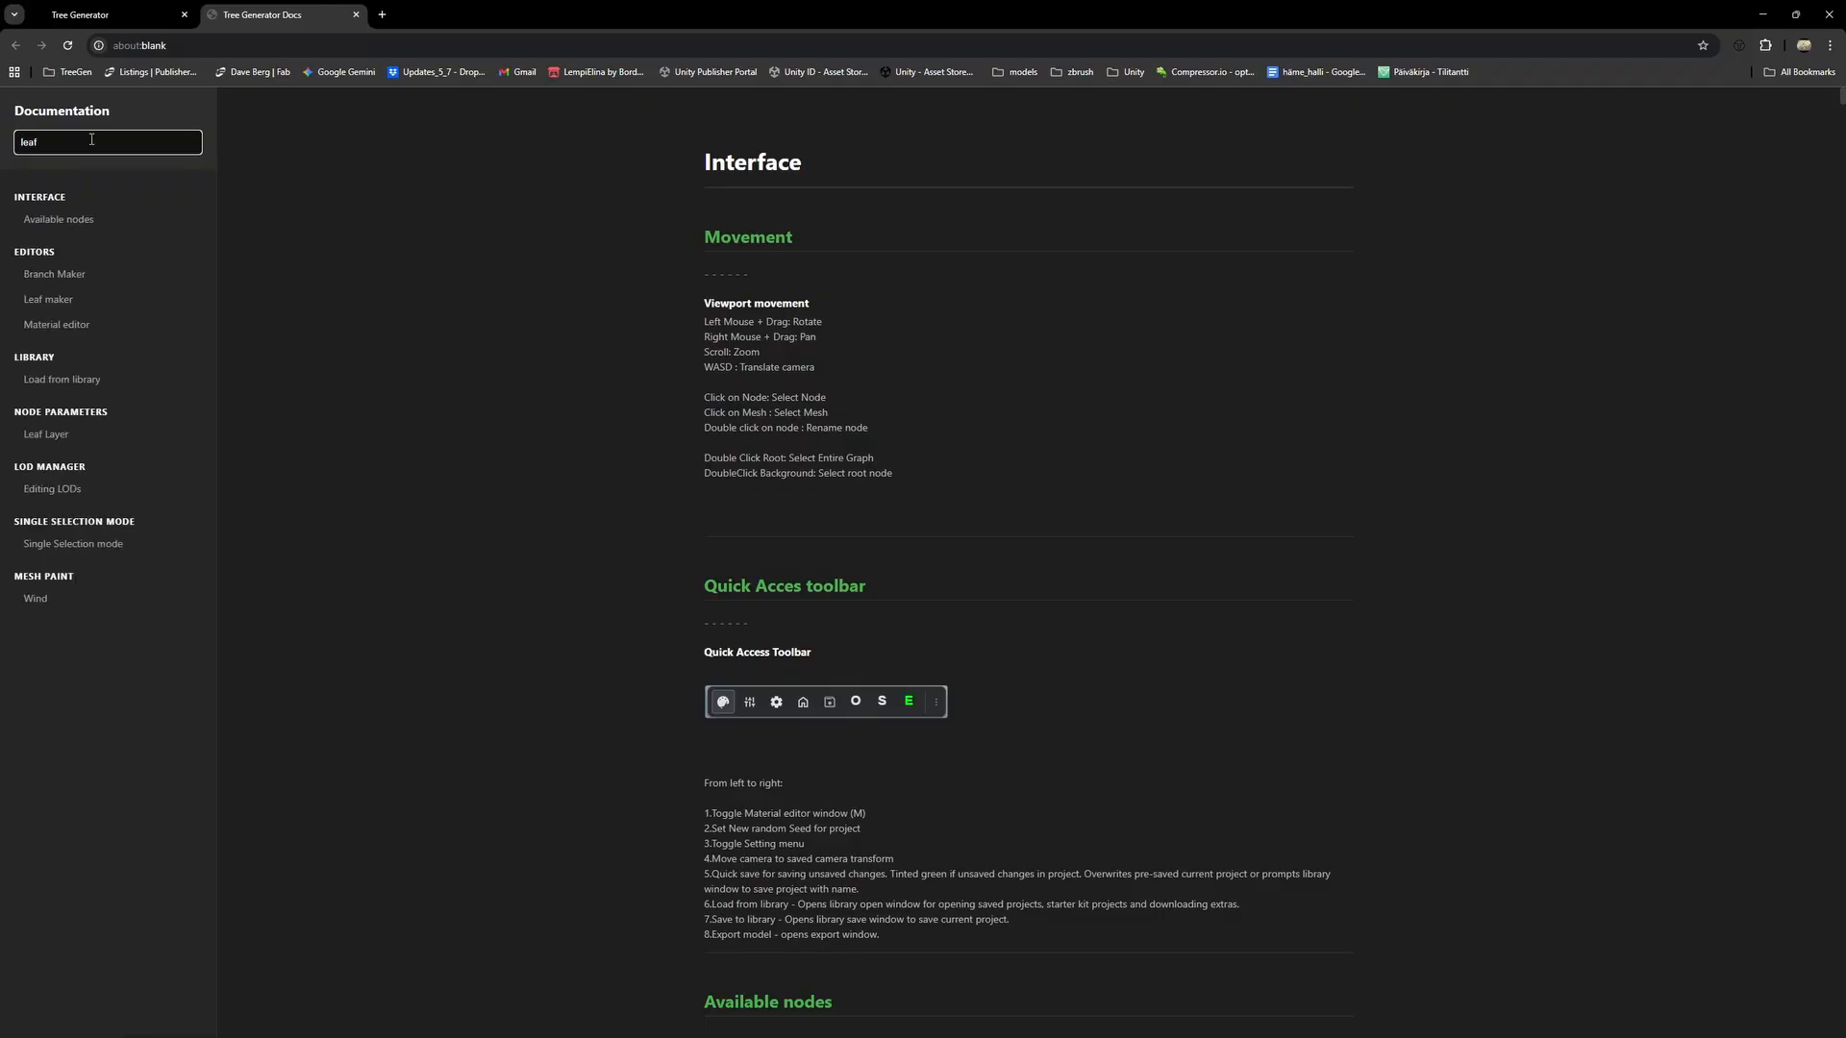
Review the Leaf Layer parameters in the documentation and close the documentation page.
left_click(48, 437)
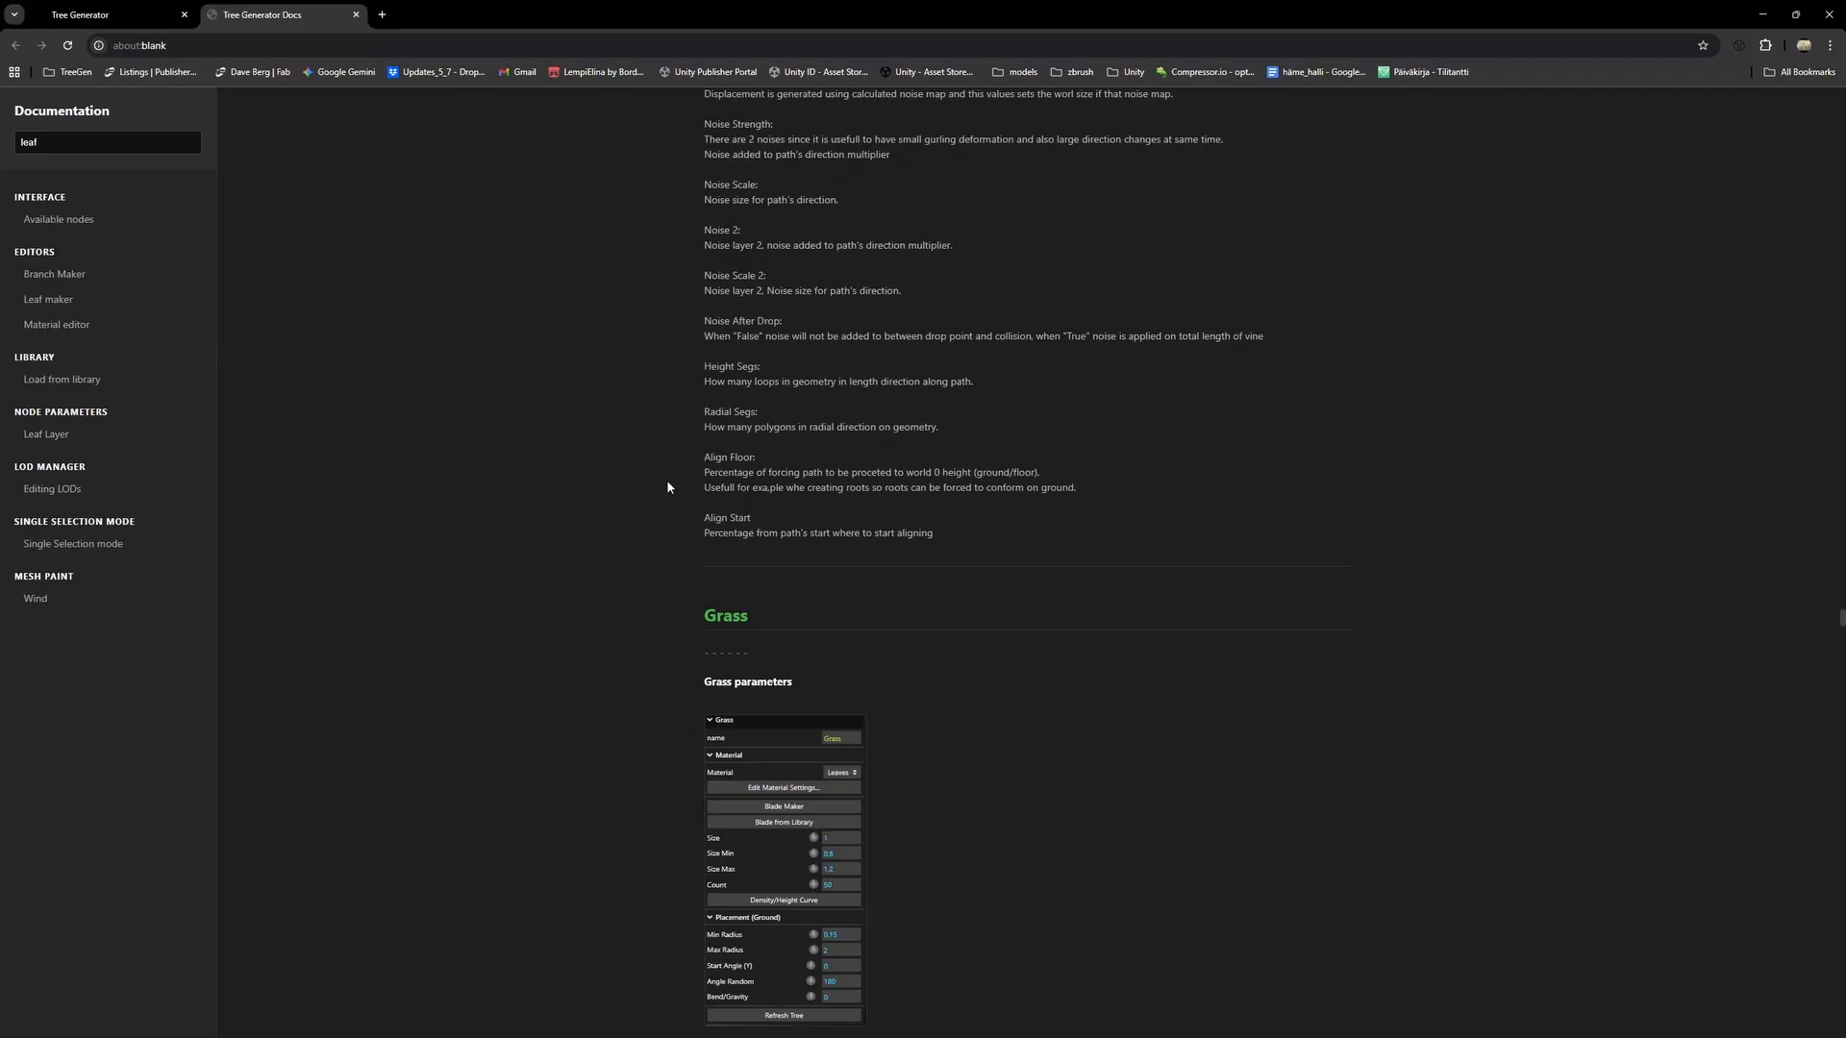
scroll(971, 559, "down", 15)
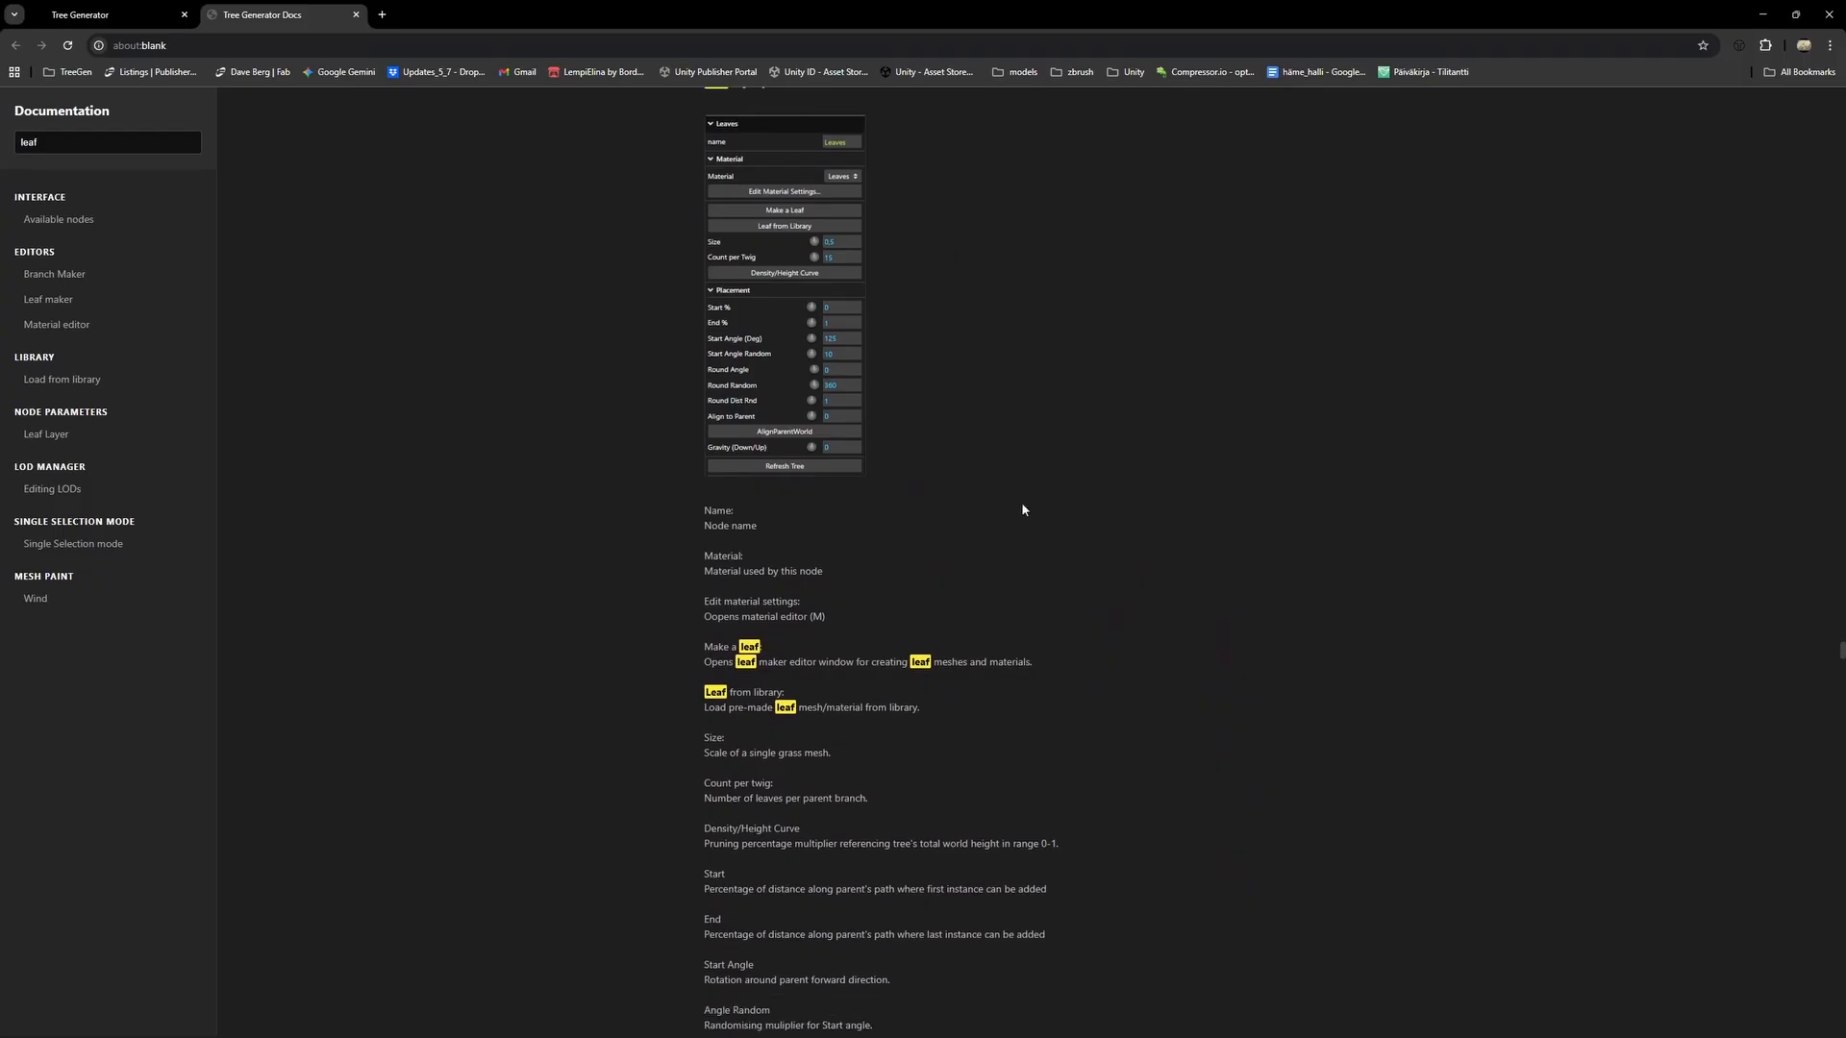
scroll(915, 463, "up", 2)
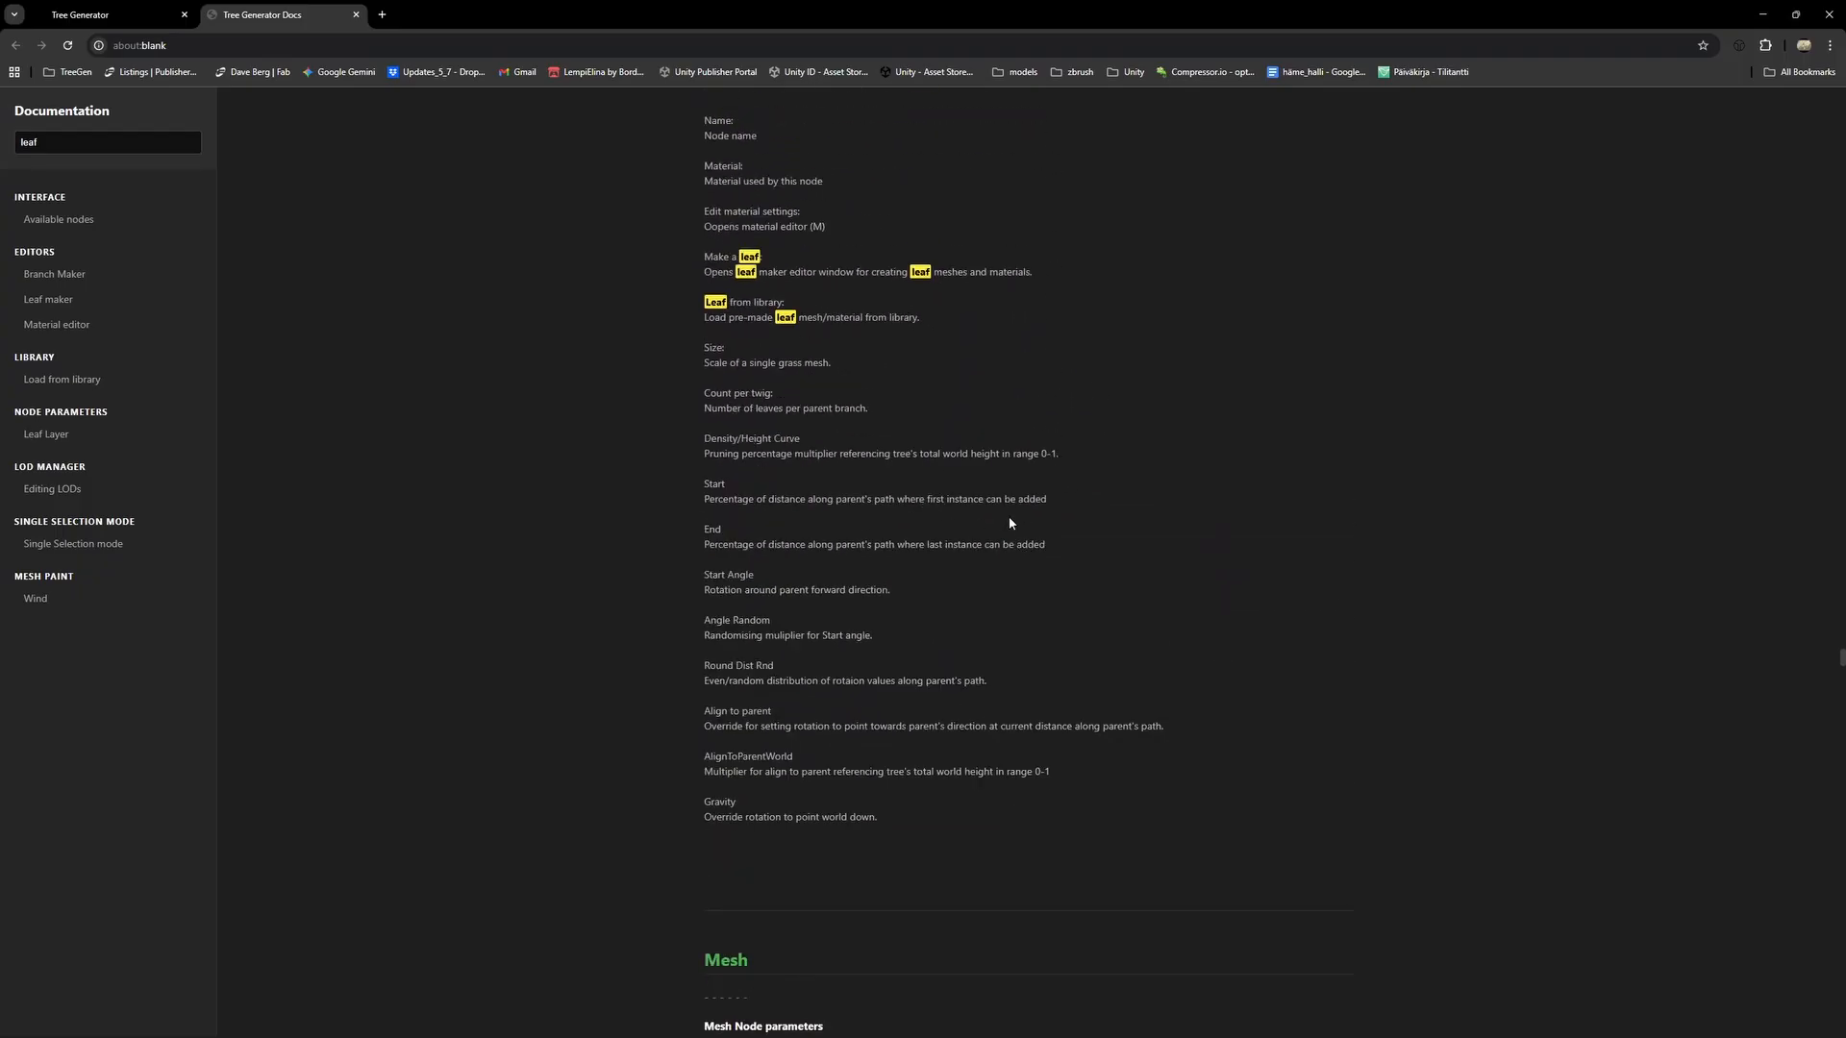
scroll(1008, 516, "up", 10)
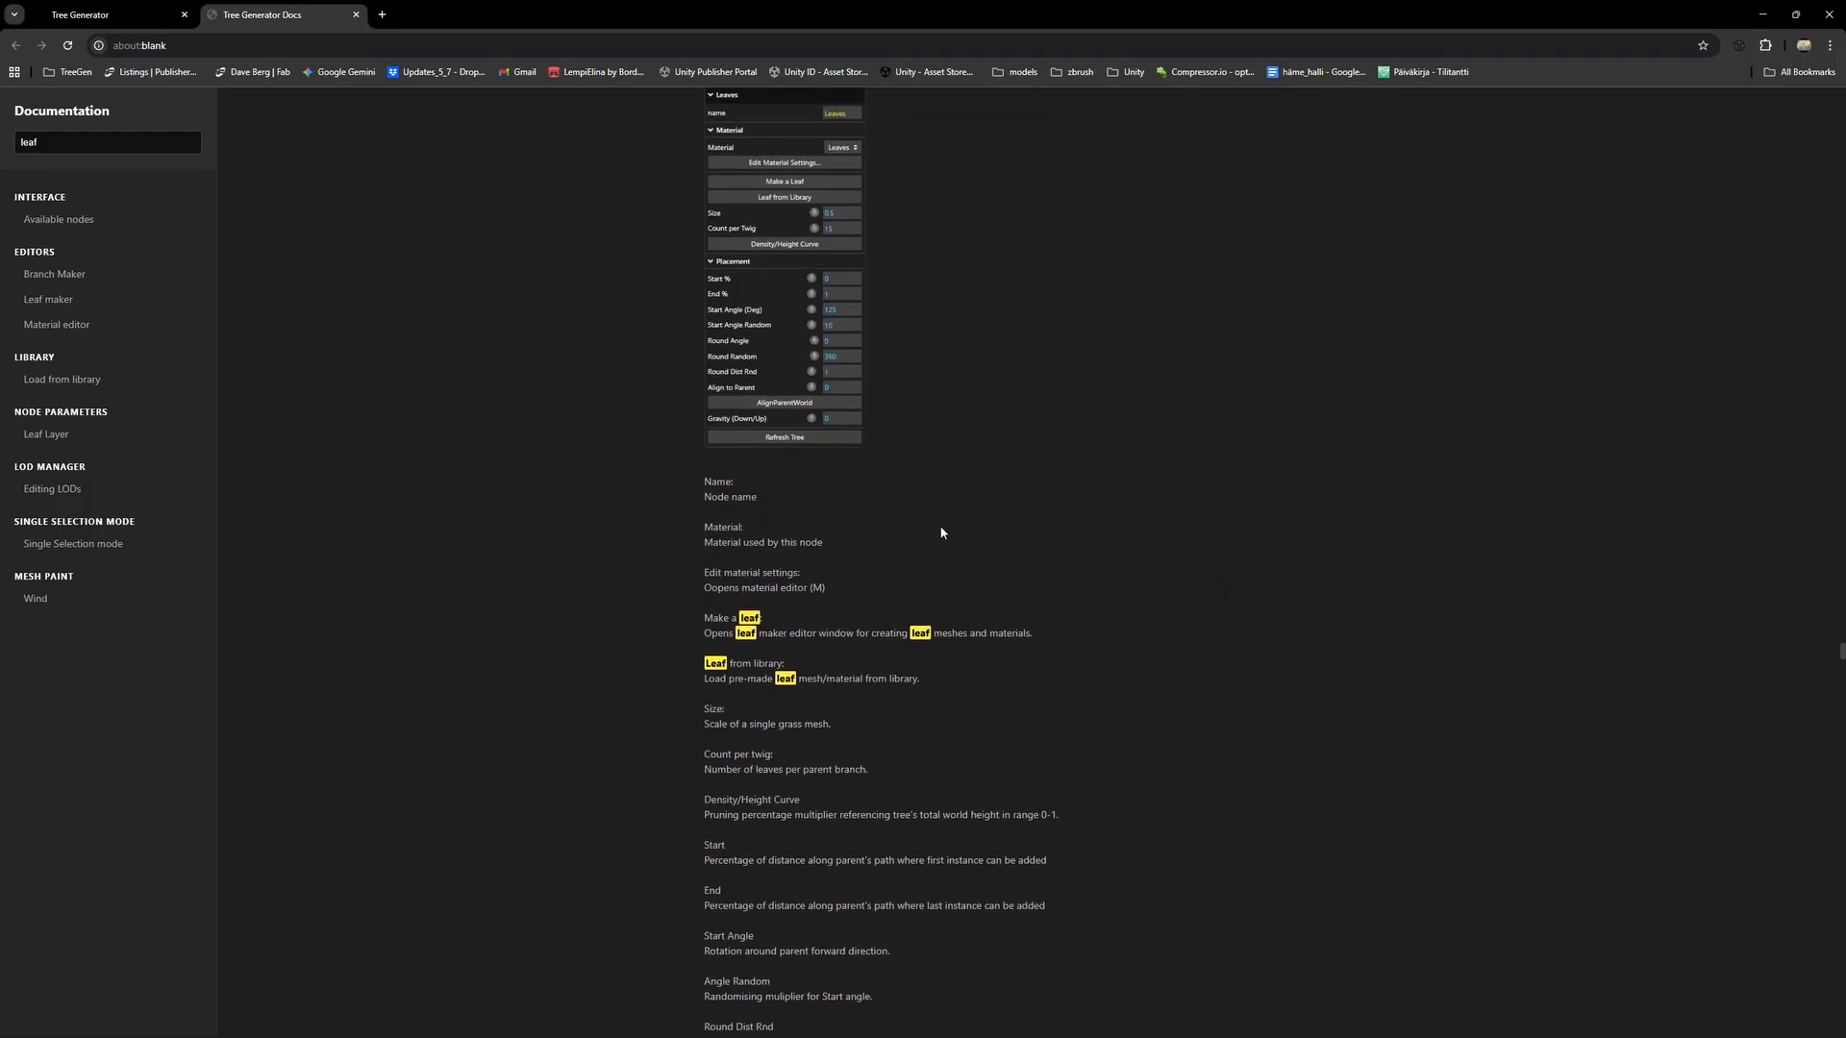
left_click(355, 15)
Add a Trunk layer to the Tree Root node.
left_click_drag(888, 760, 848, 611)
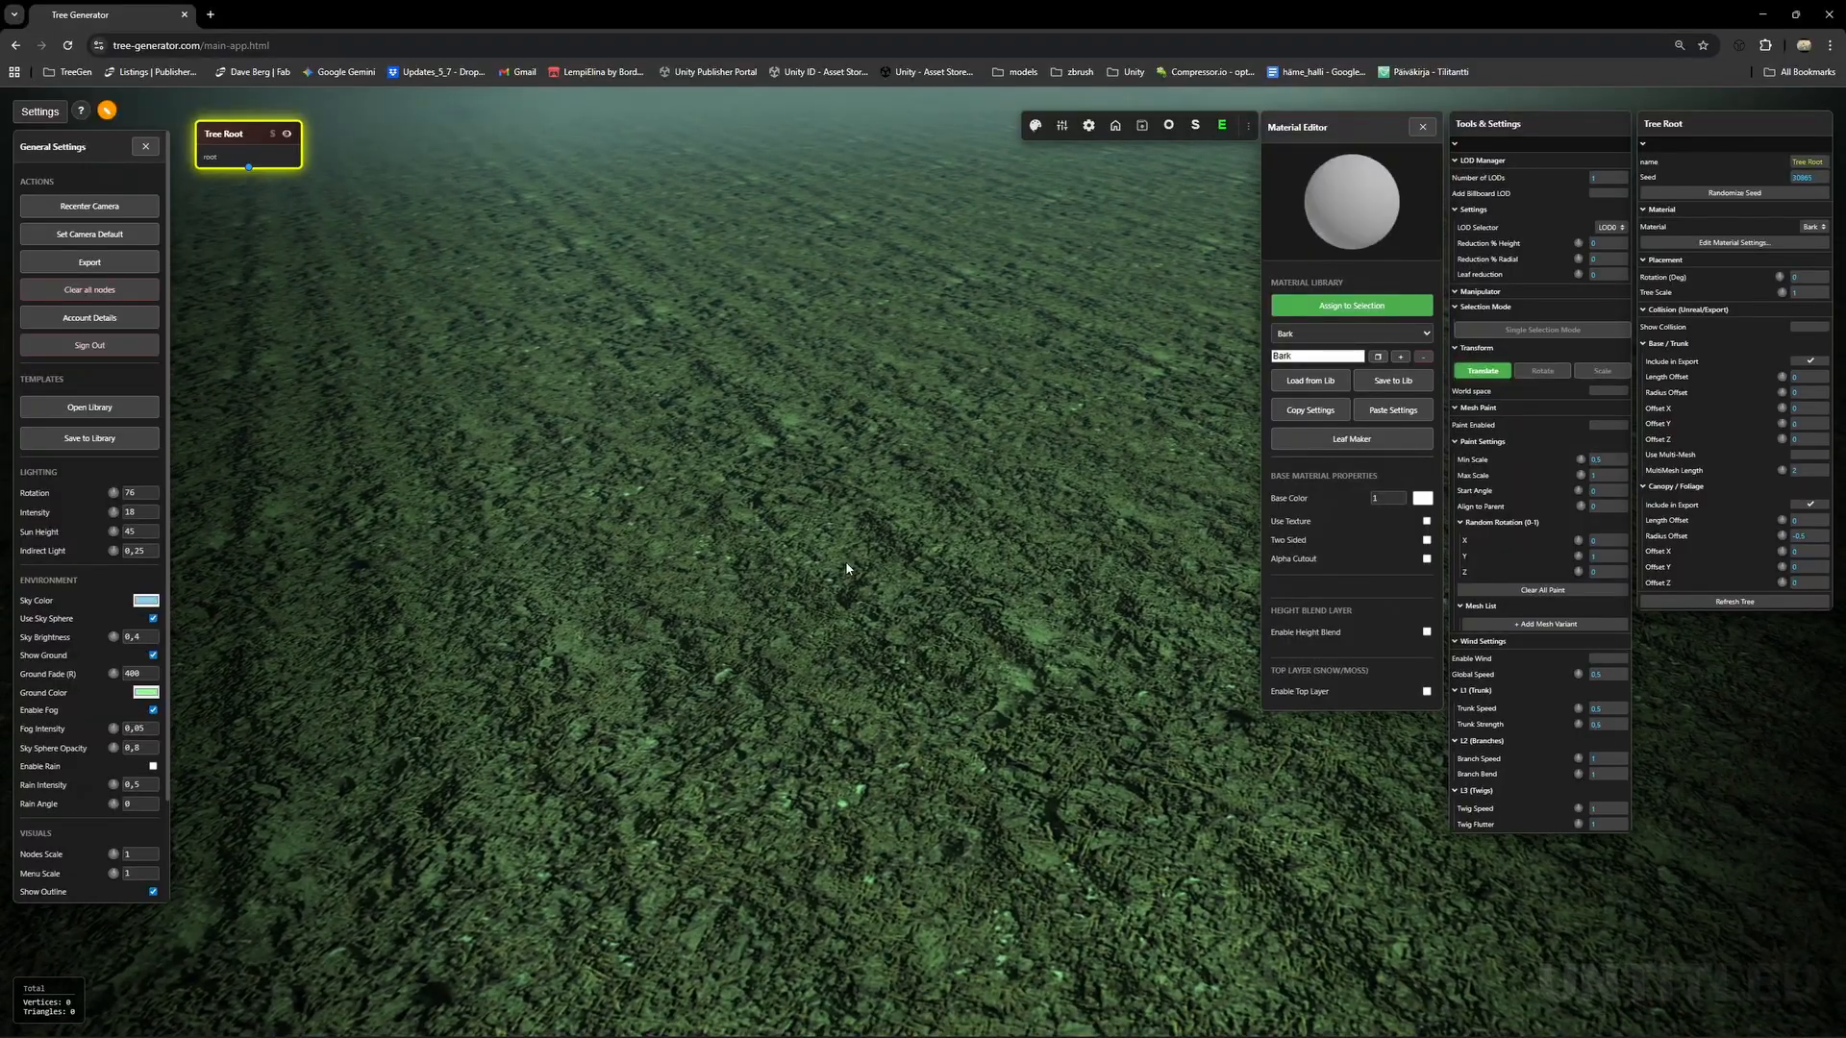
left_click_drag(885, 571, 981, 717)
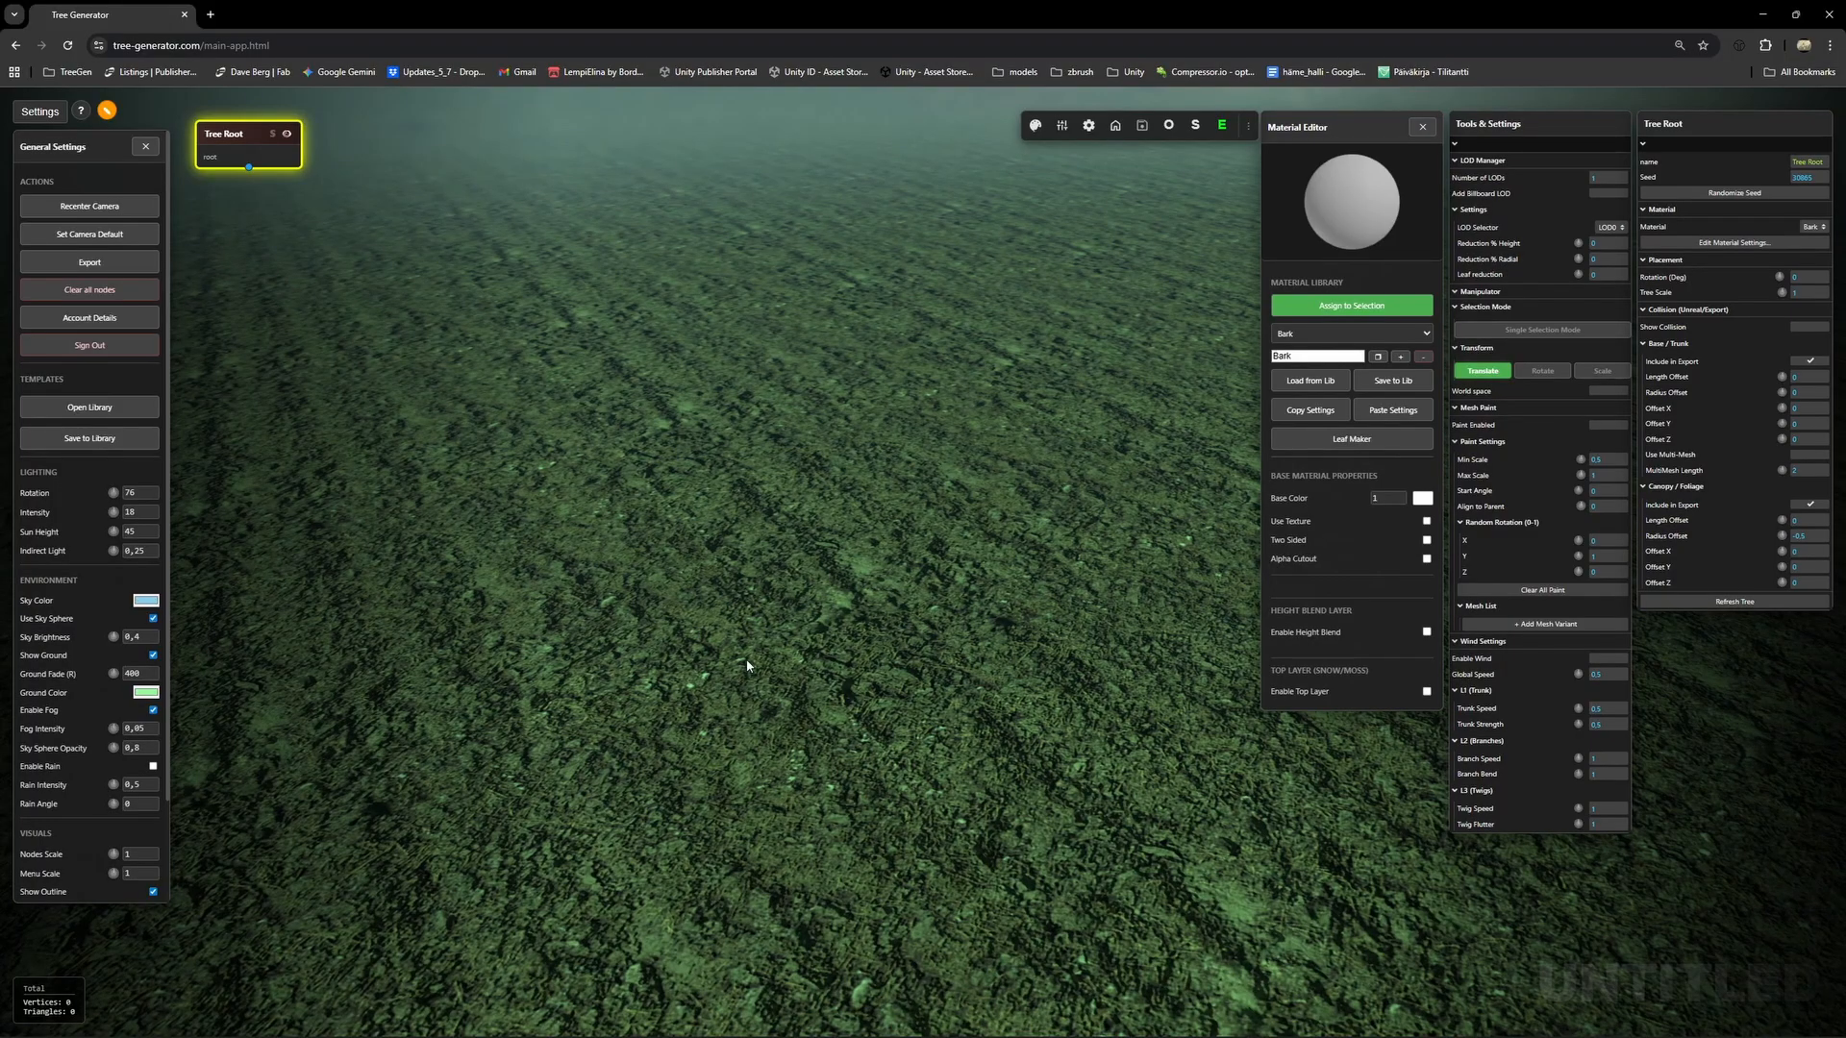
left_click_drag(747, 666, 442, 220)
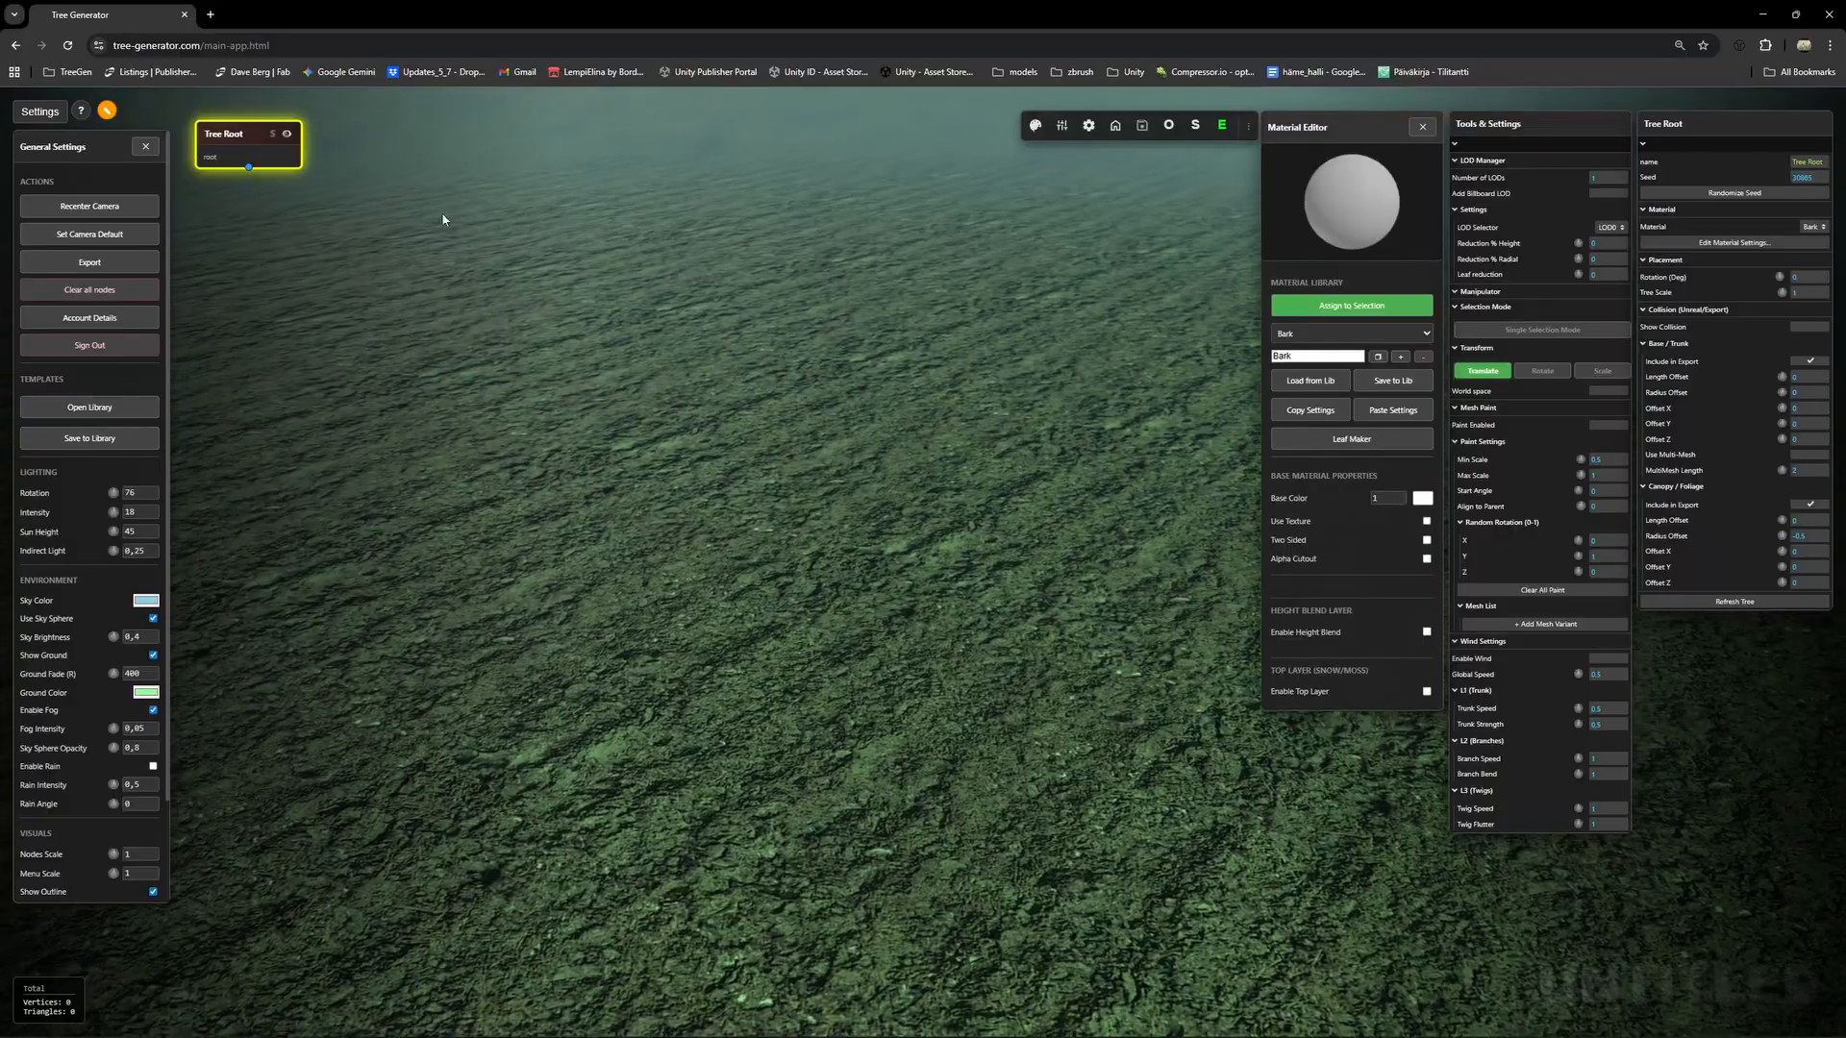
right_click(234, 146)
left_click(269, 152)
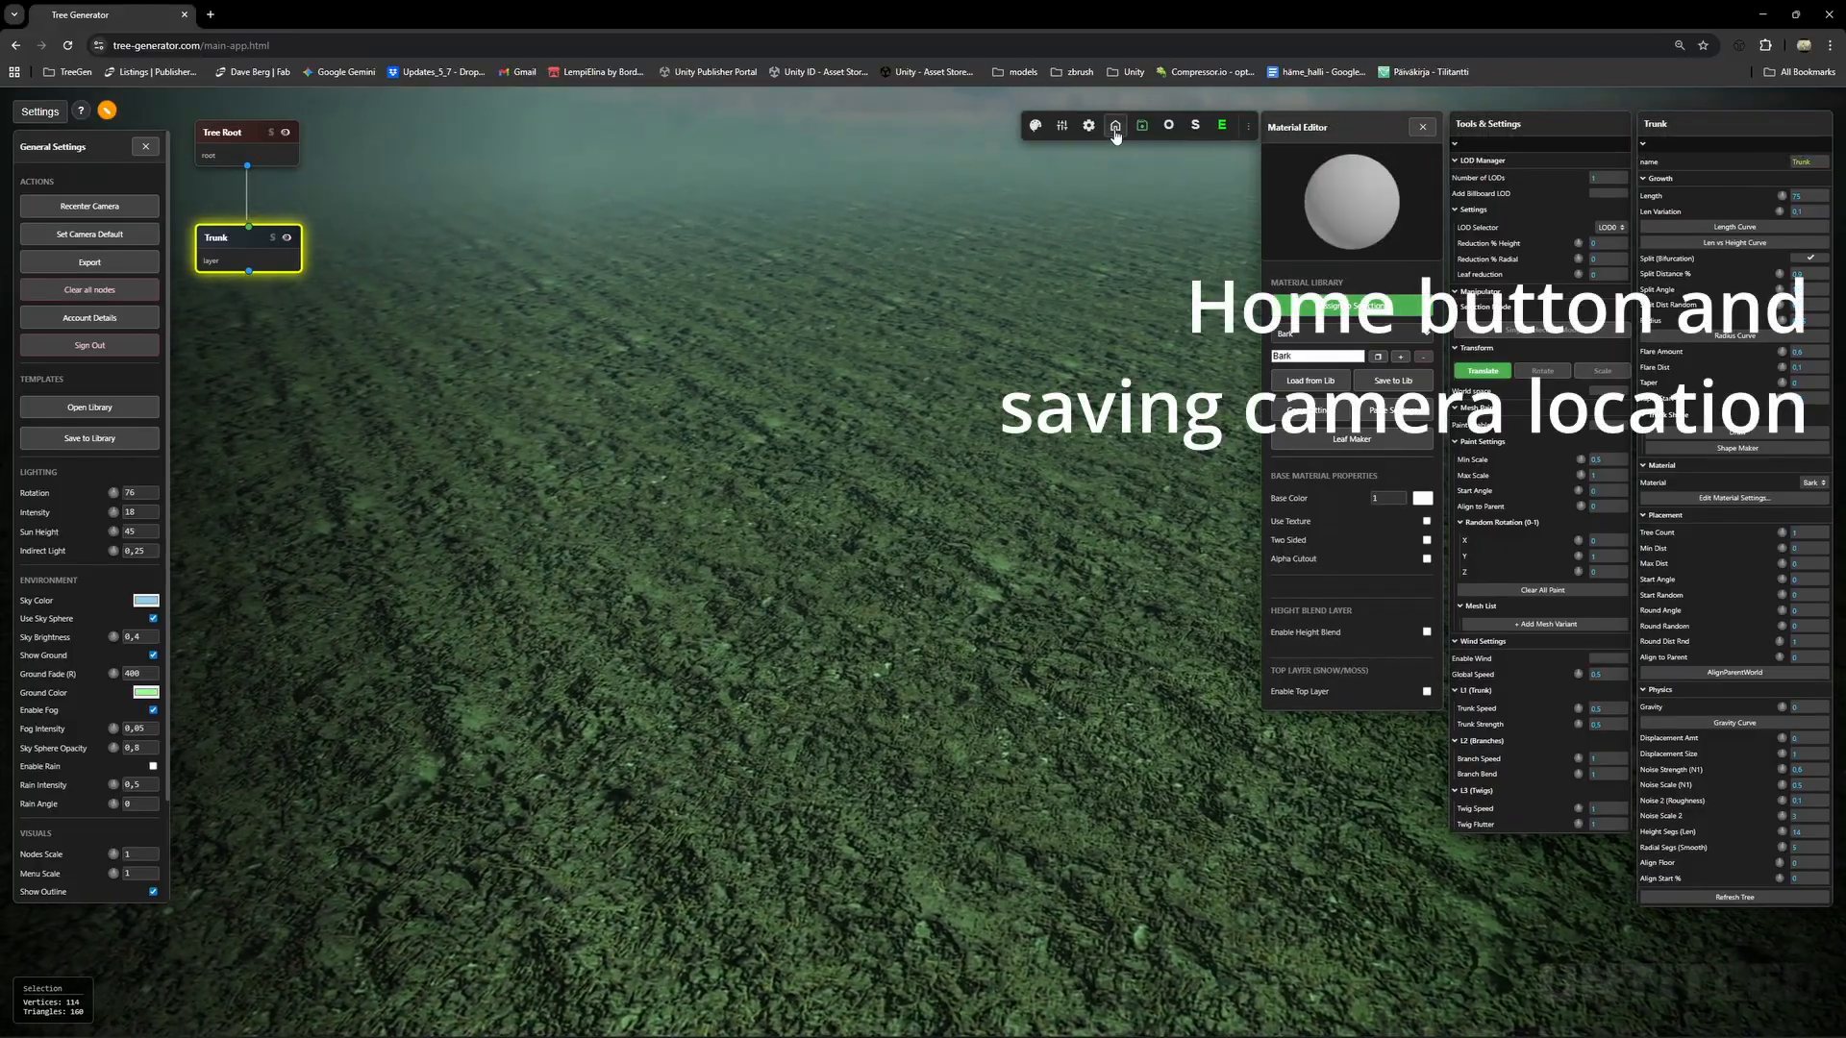
Recenter the camera on the trunk, save an adjusted view as the camera default, and recall that saved view.
left_click(1116, 133)
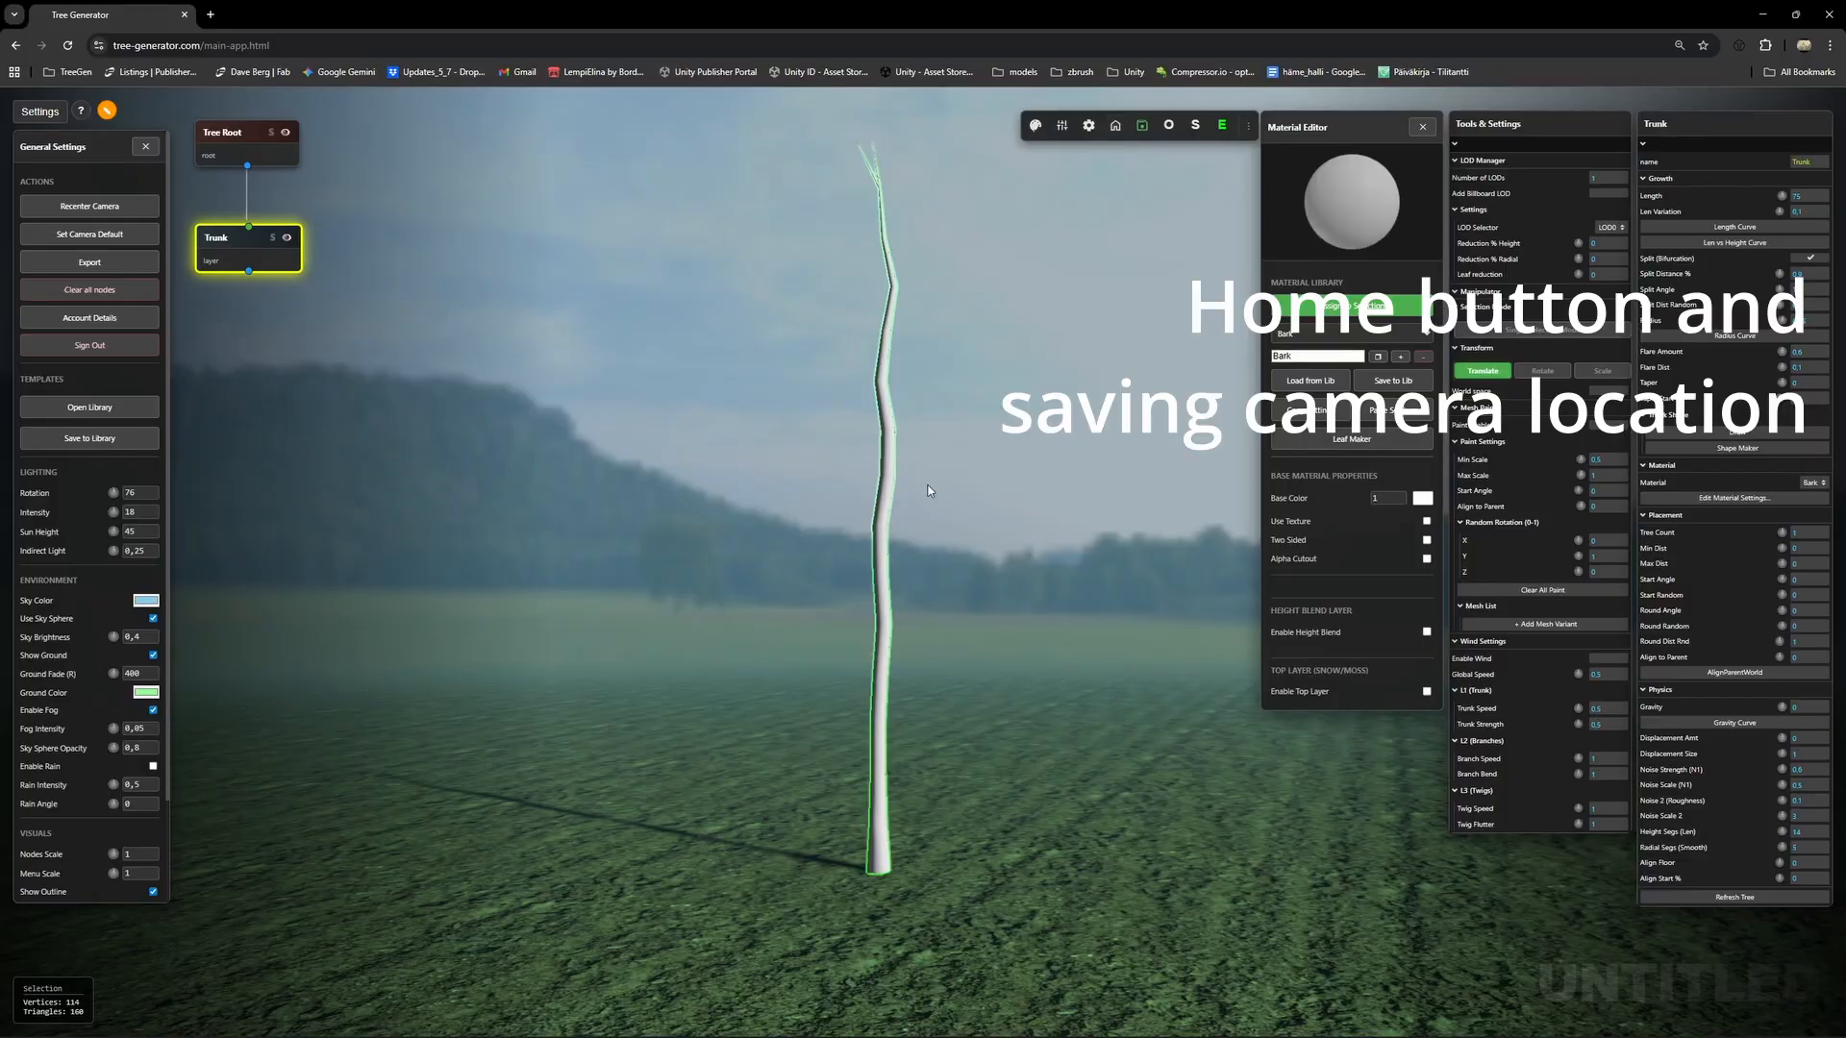
left_click_drag(928, 491, 820, 520)
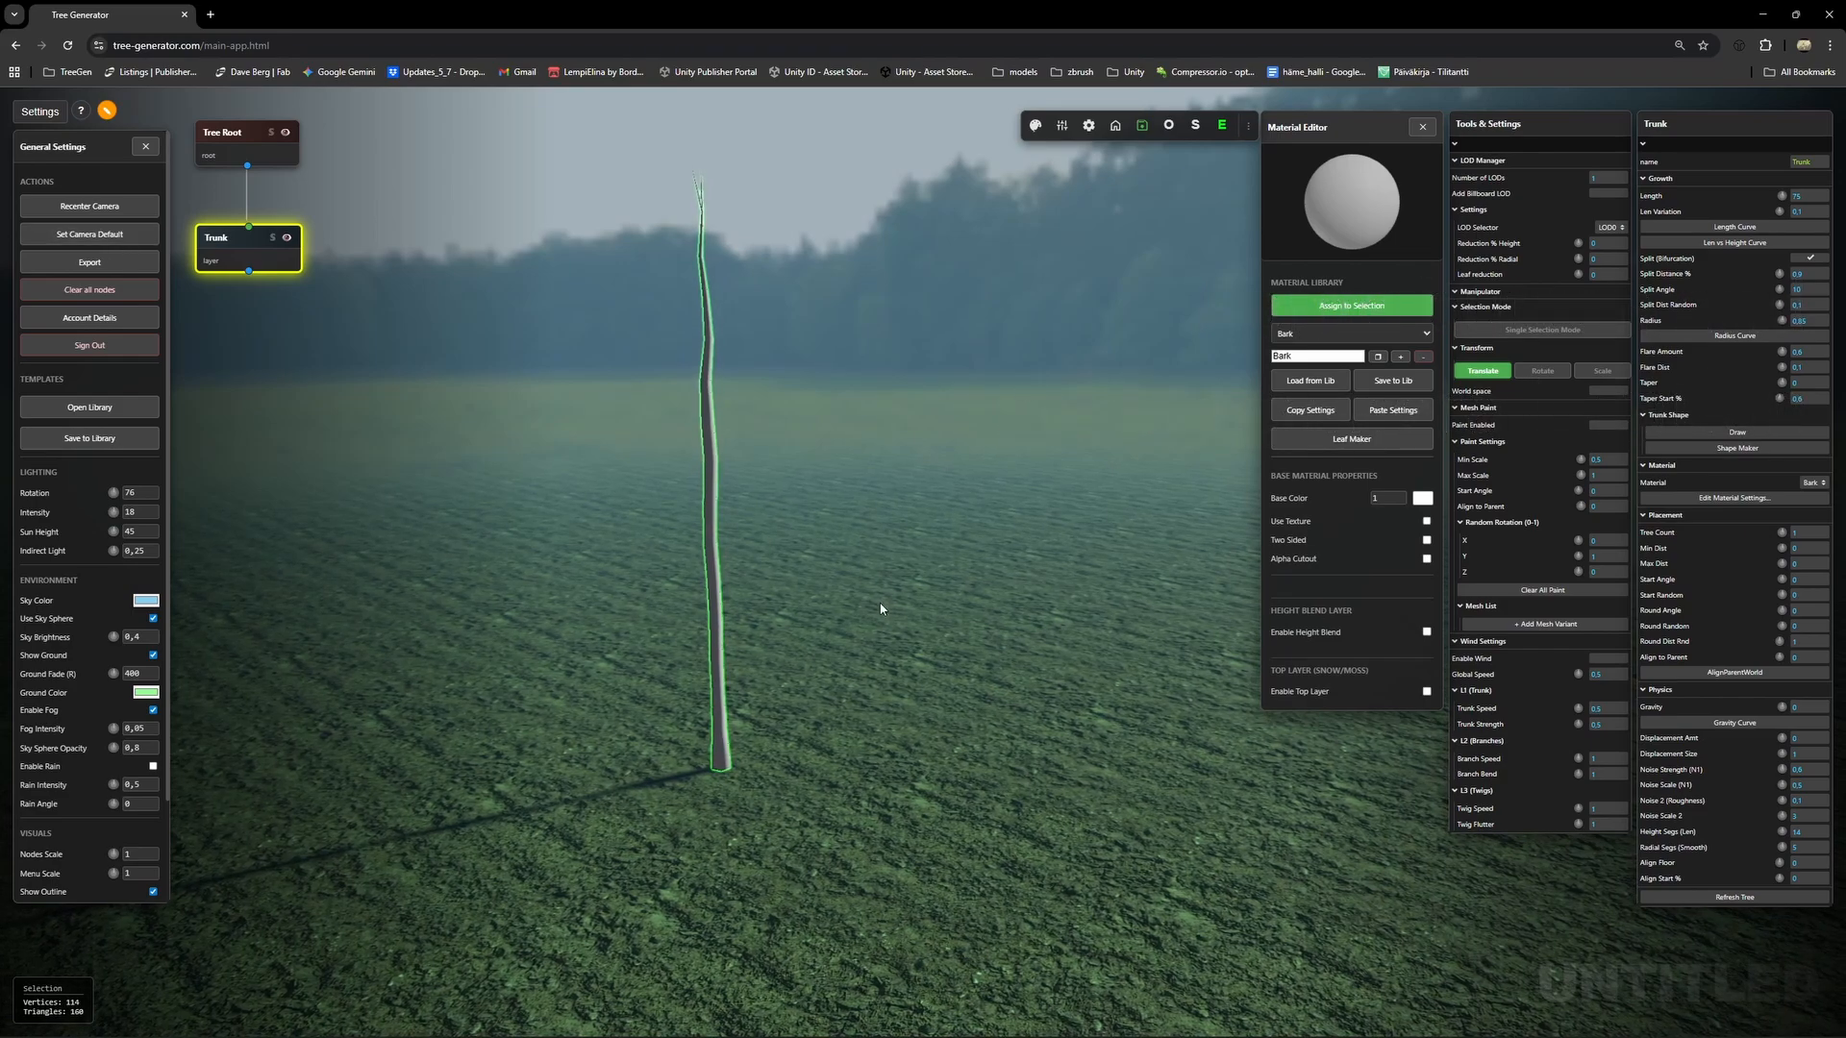
left_click_drag(882, 609, 734, 490)
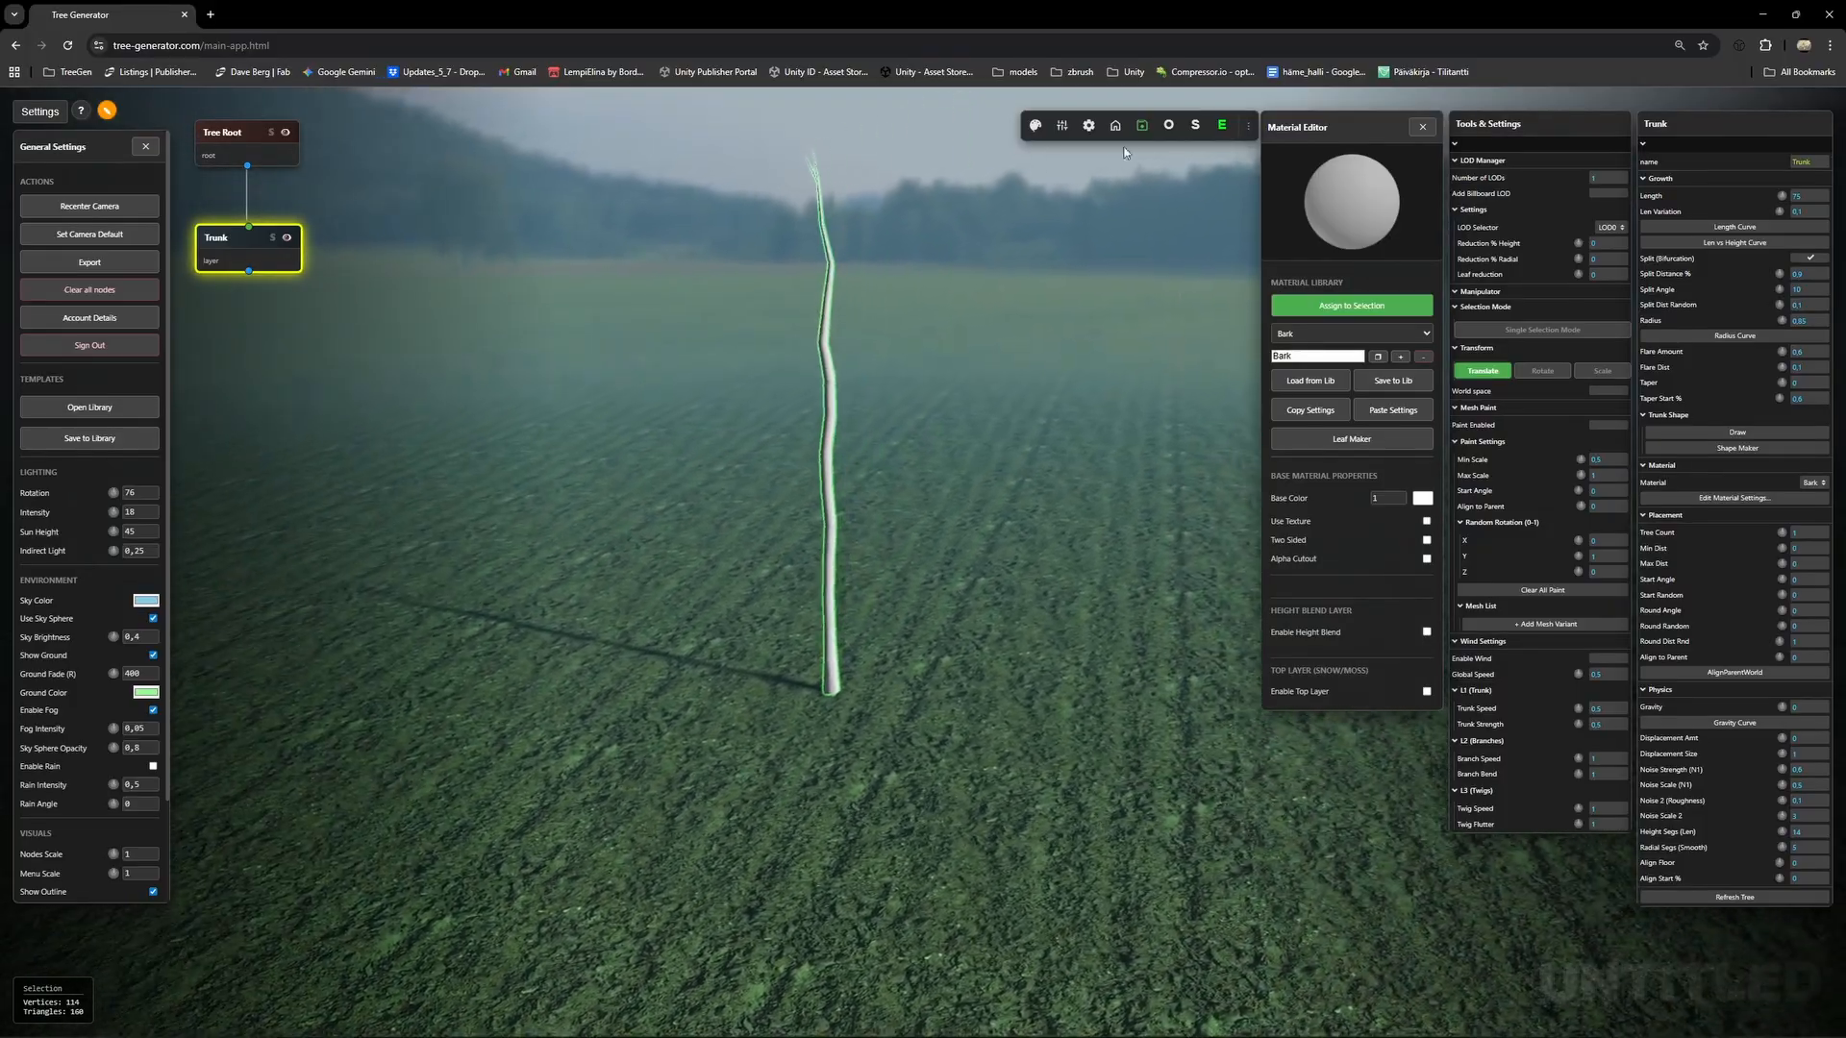
left_click(1114, 128)
left_click_drag(865, 417, 457, 475)
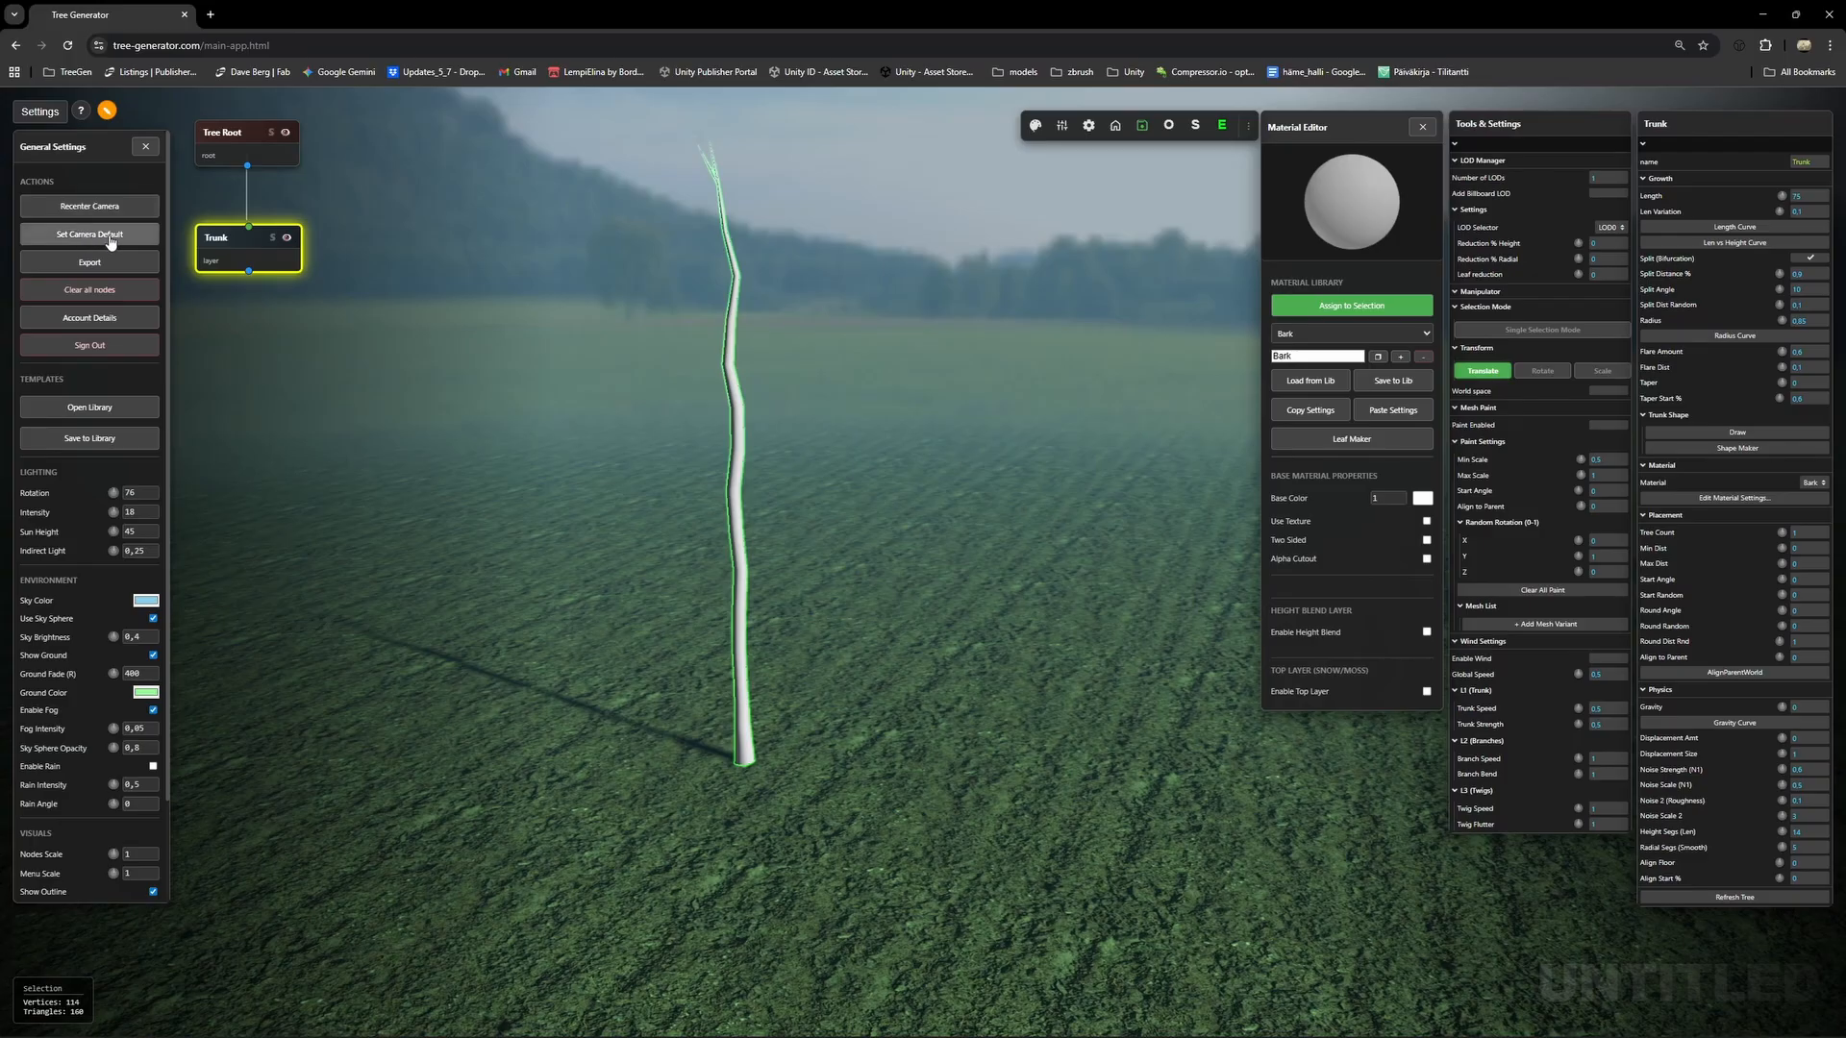
left_click_drag(997, 416, 914, 503)
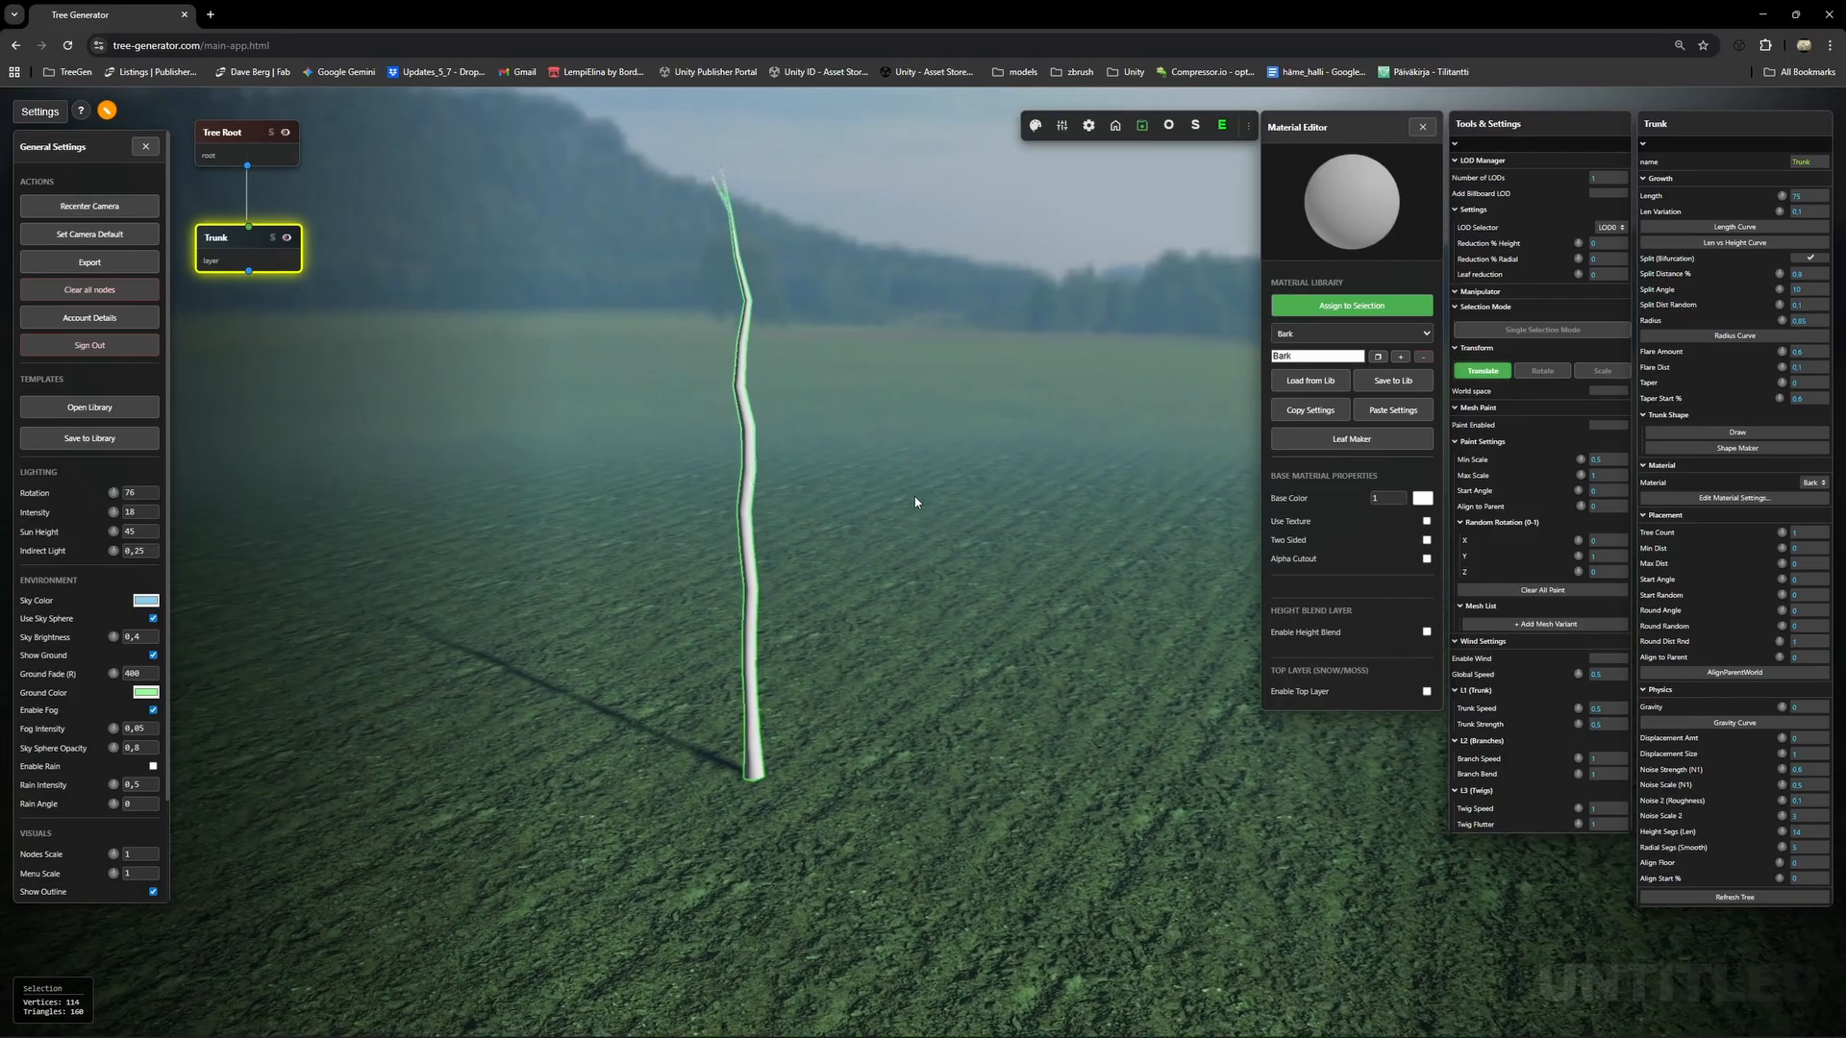
left_click(1116, 135)
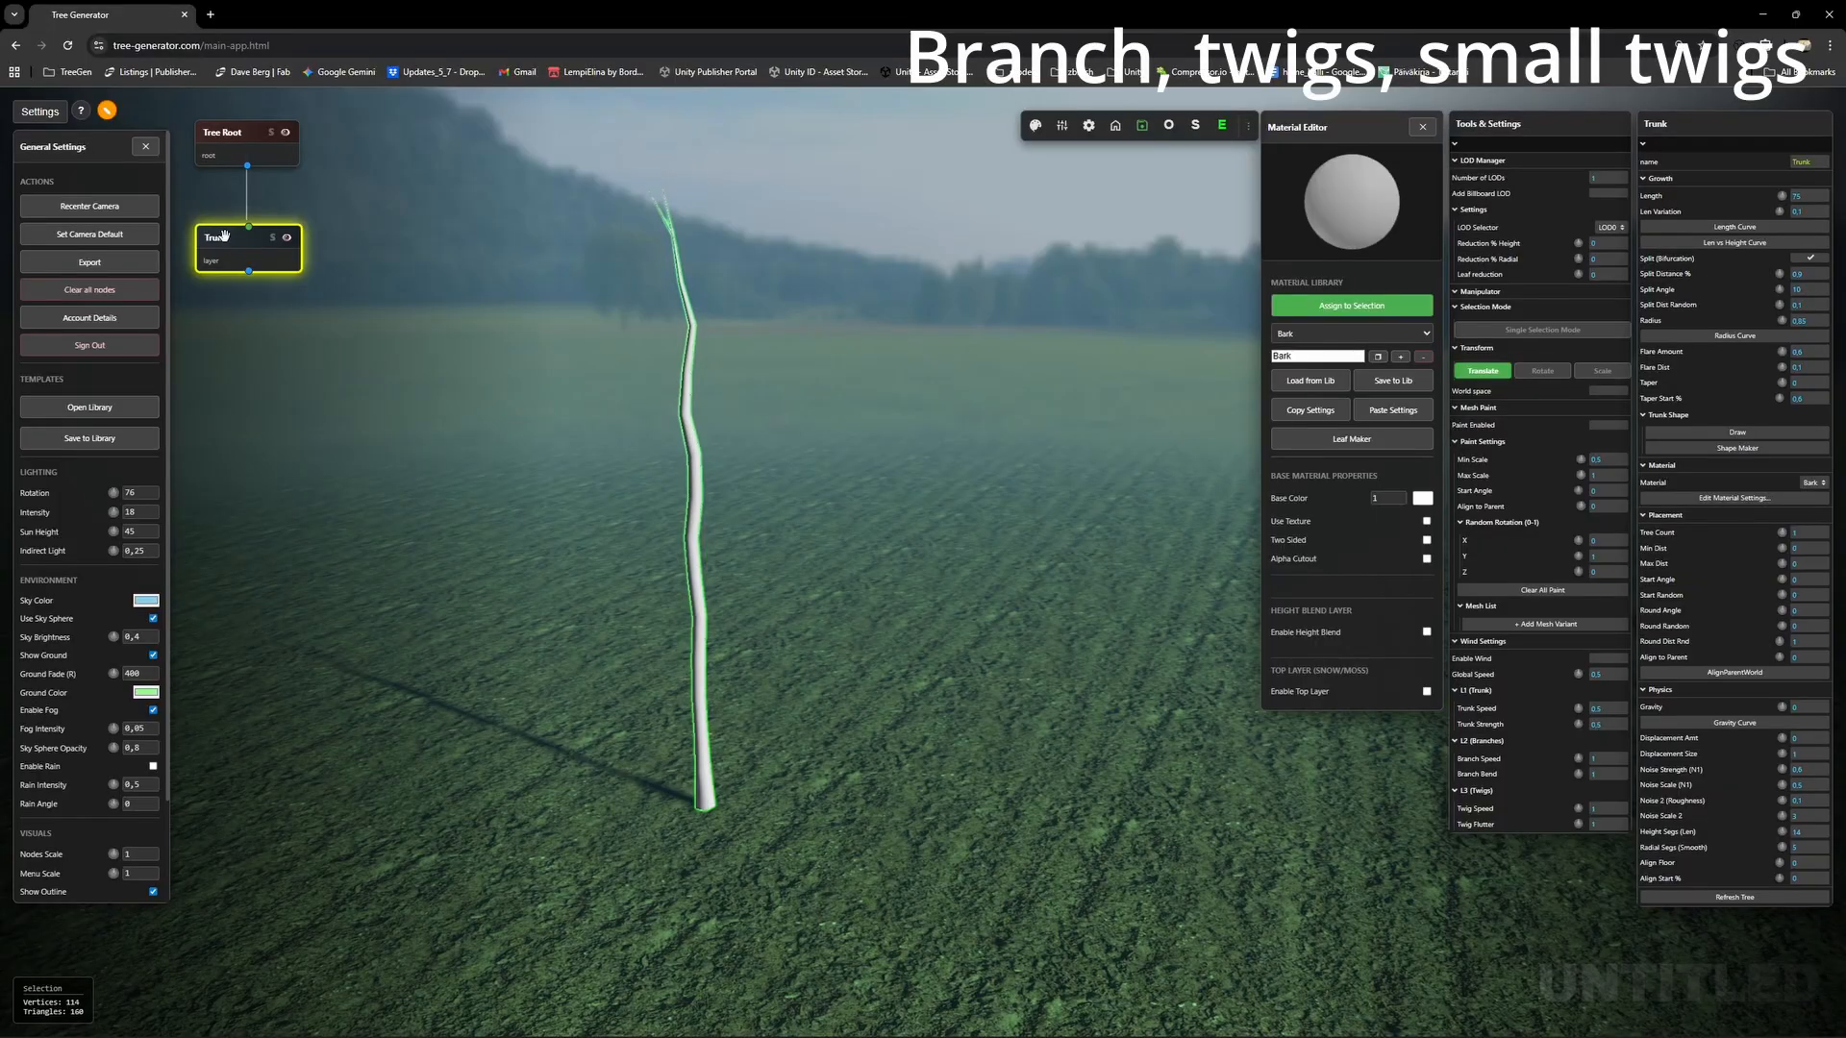
Build out the branching hierarchy under the Trunk node with chained Branches, Twigs and Small Twigs layers.
left_click(267, 274)
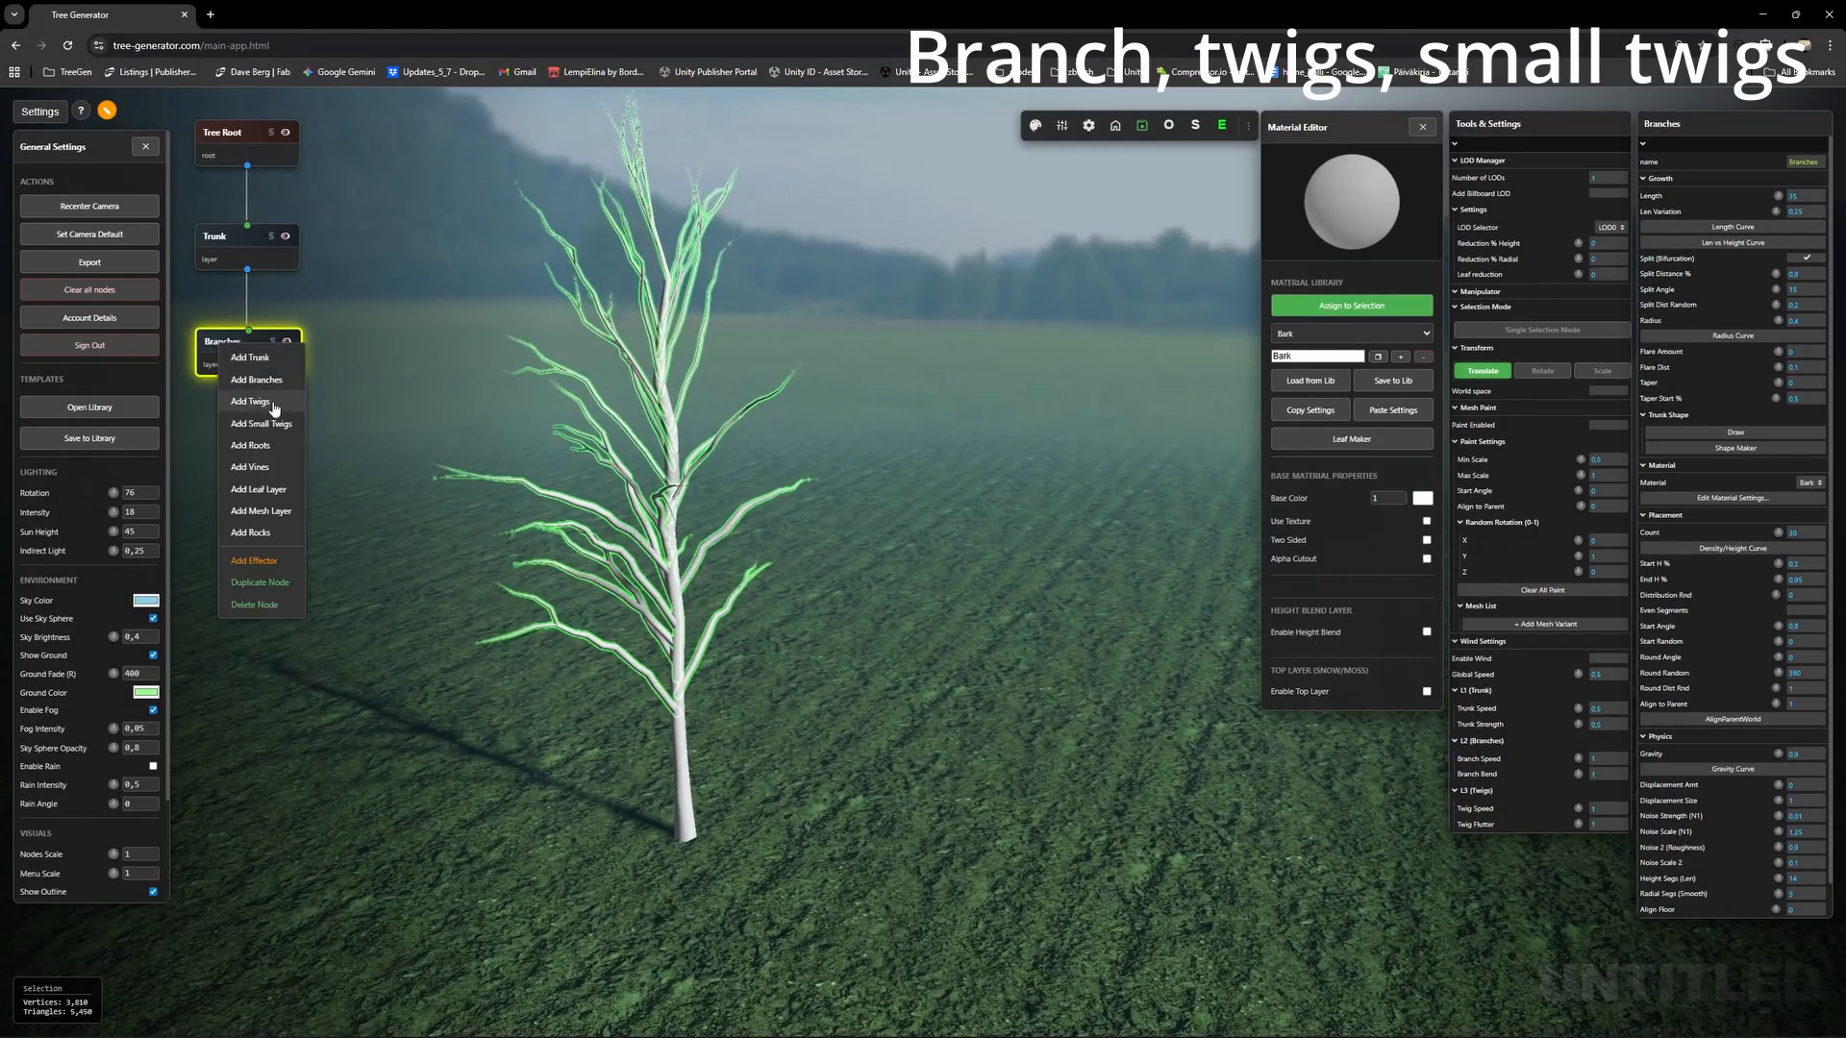
left_click(273, 405)
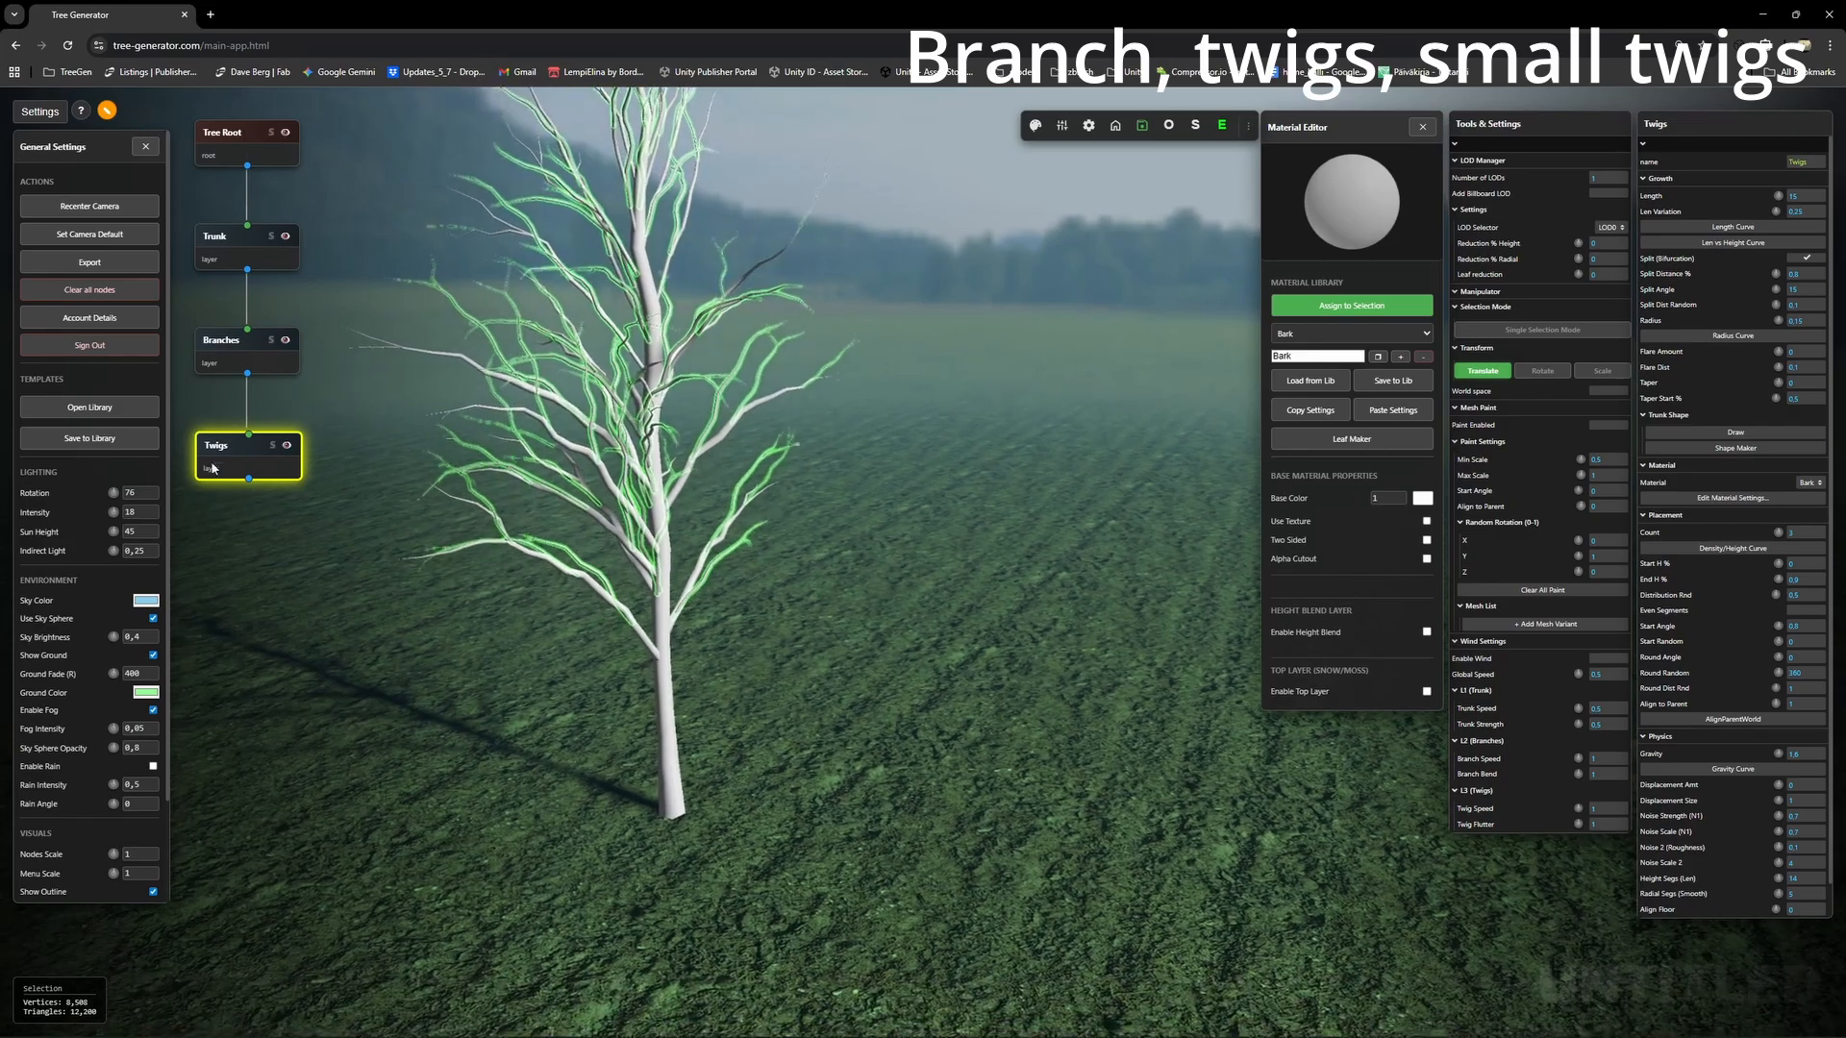
right_click(212, 468)
left_click(274, 534)
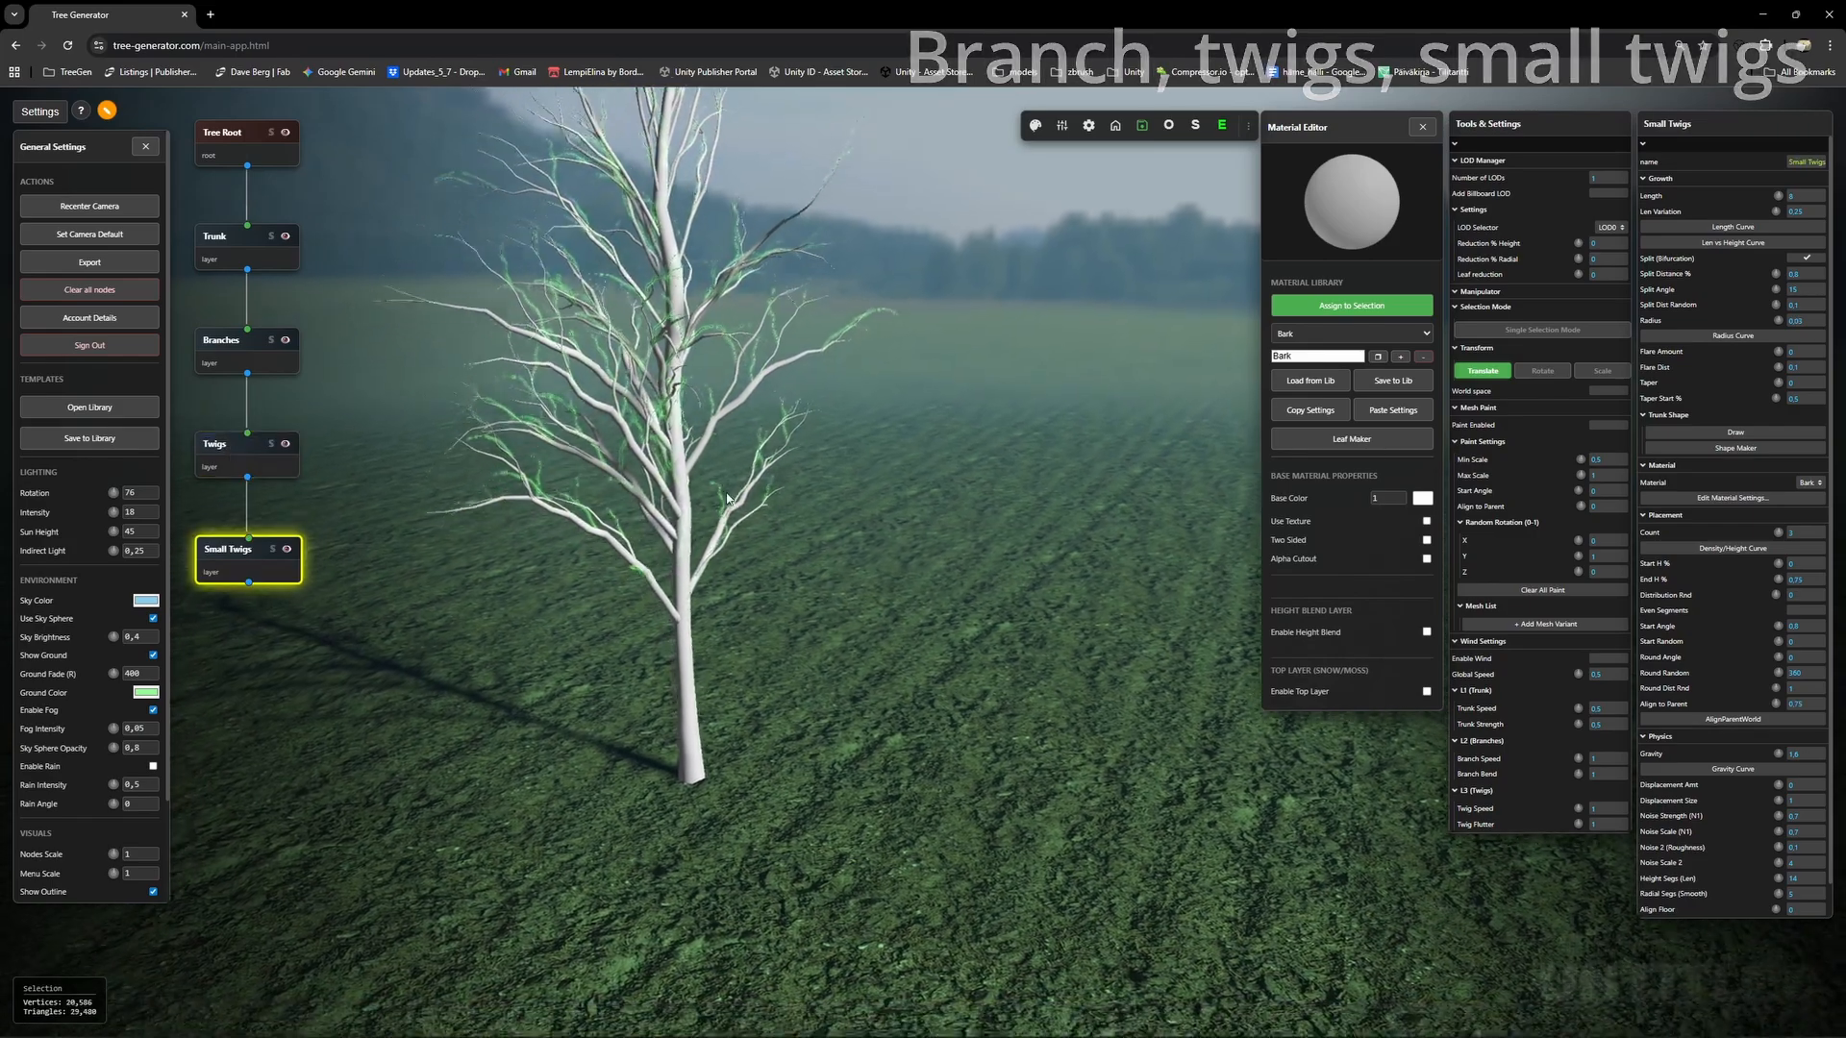
Inspect the tree and the parameters of its Trunk, Branches and Twigs layers, temporarily placing the node properties beside the tree.
left_click_drag(727, 499, 964, 520)
right_click_drag(965, 519, 902, 626)
scroll(899, 633, "up", 3)
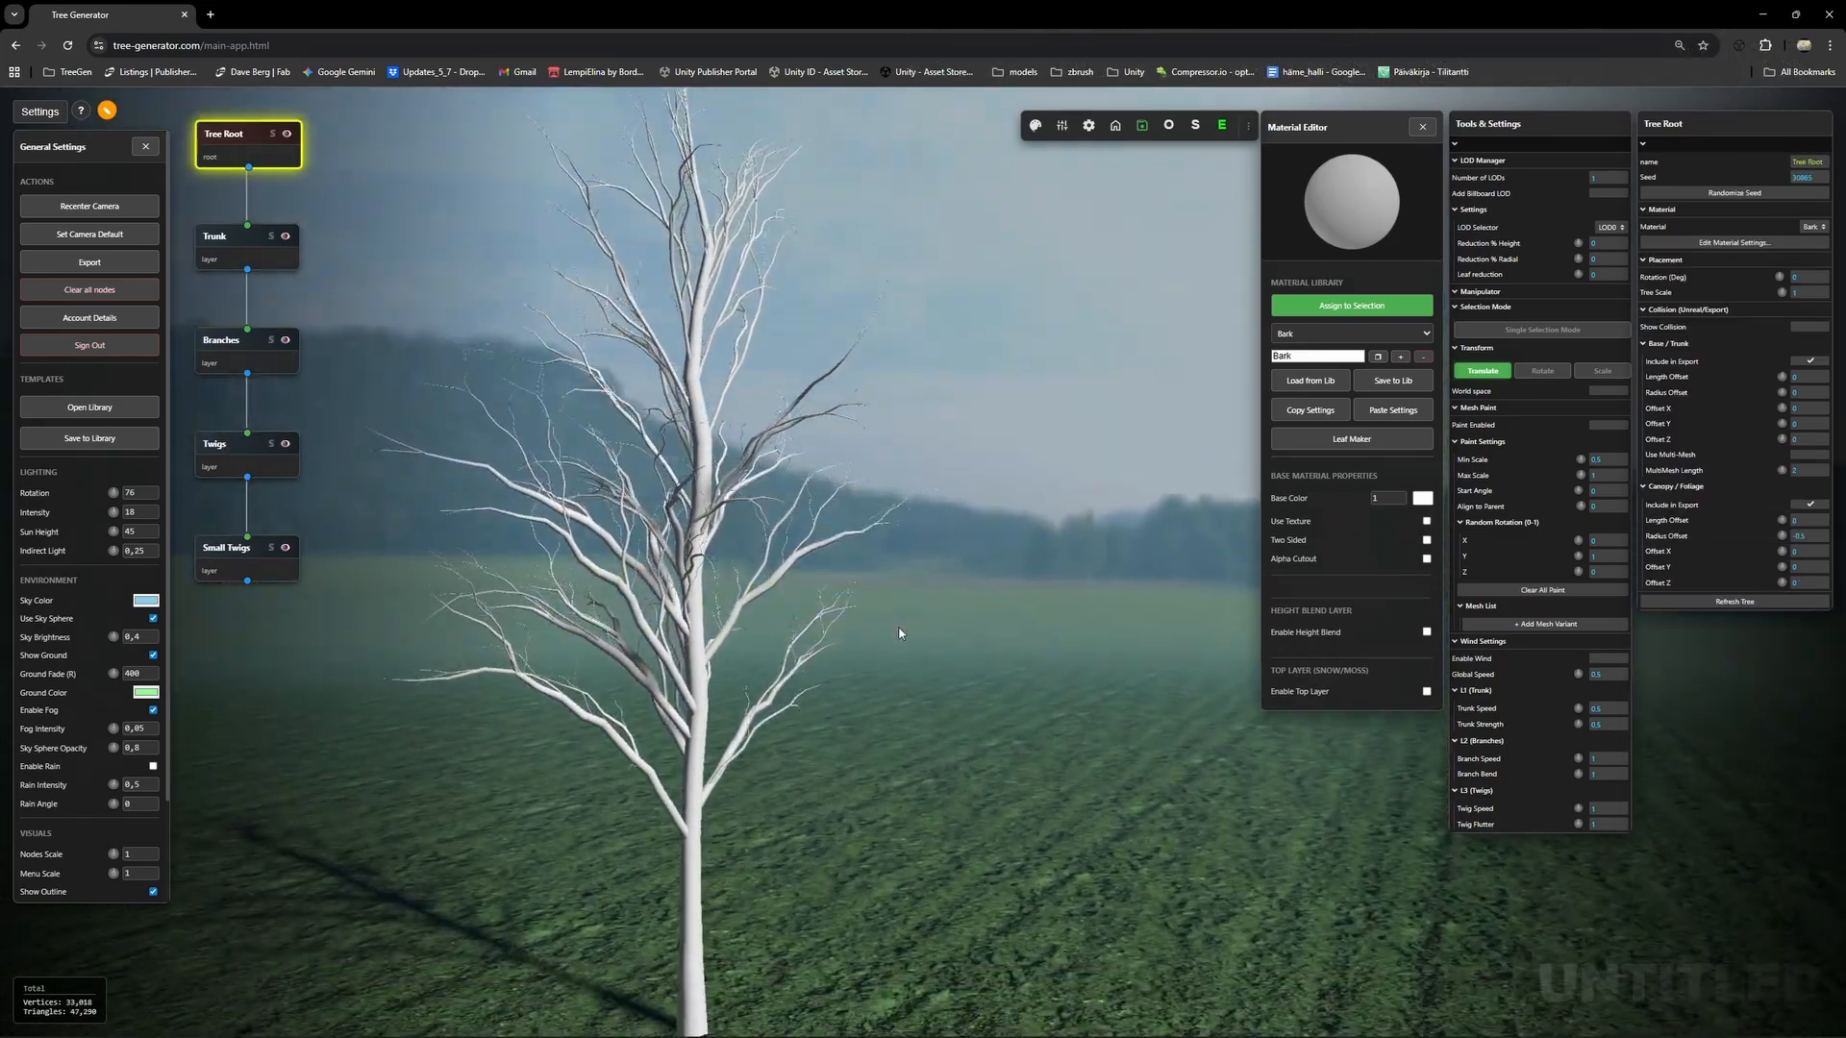
left_click(216, 236)
left_click(218, 342)
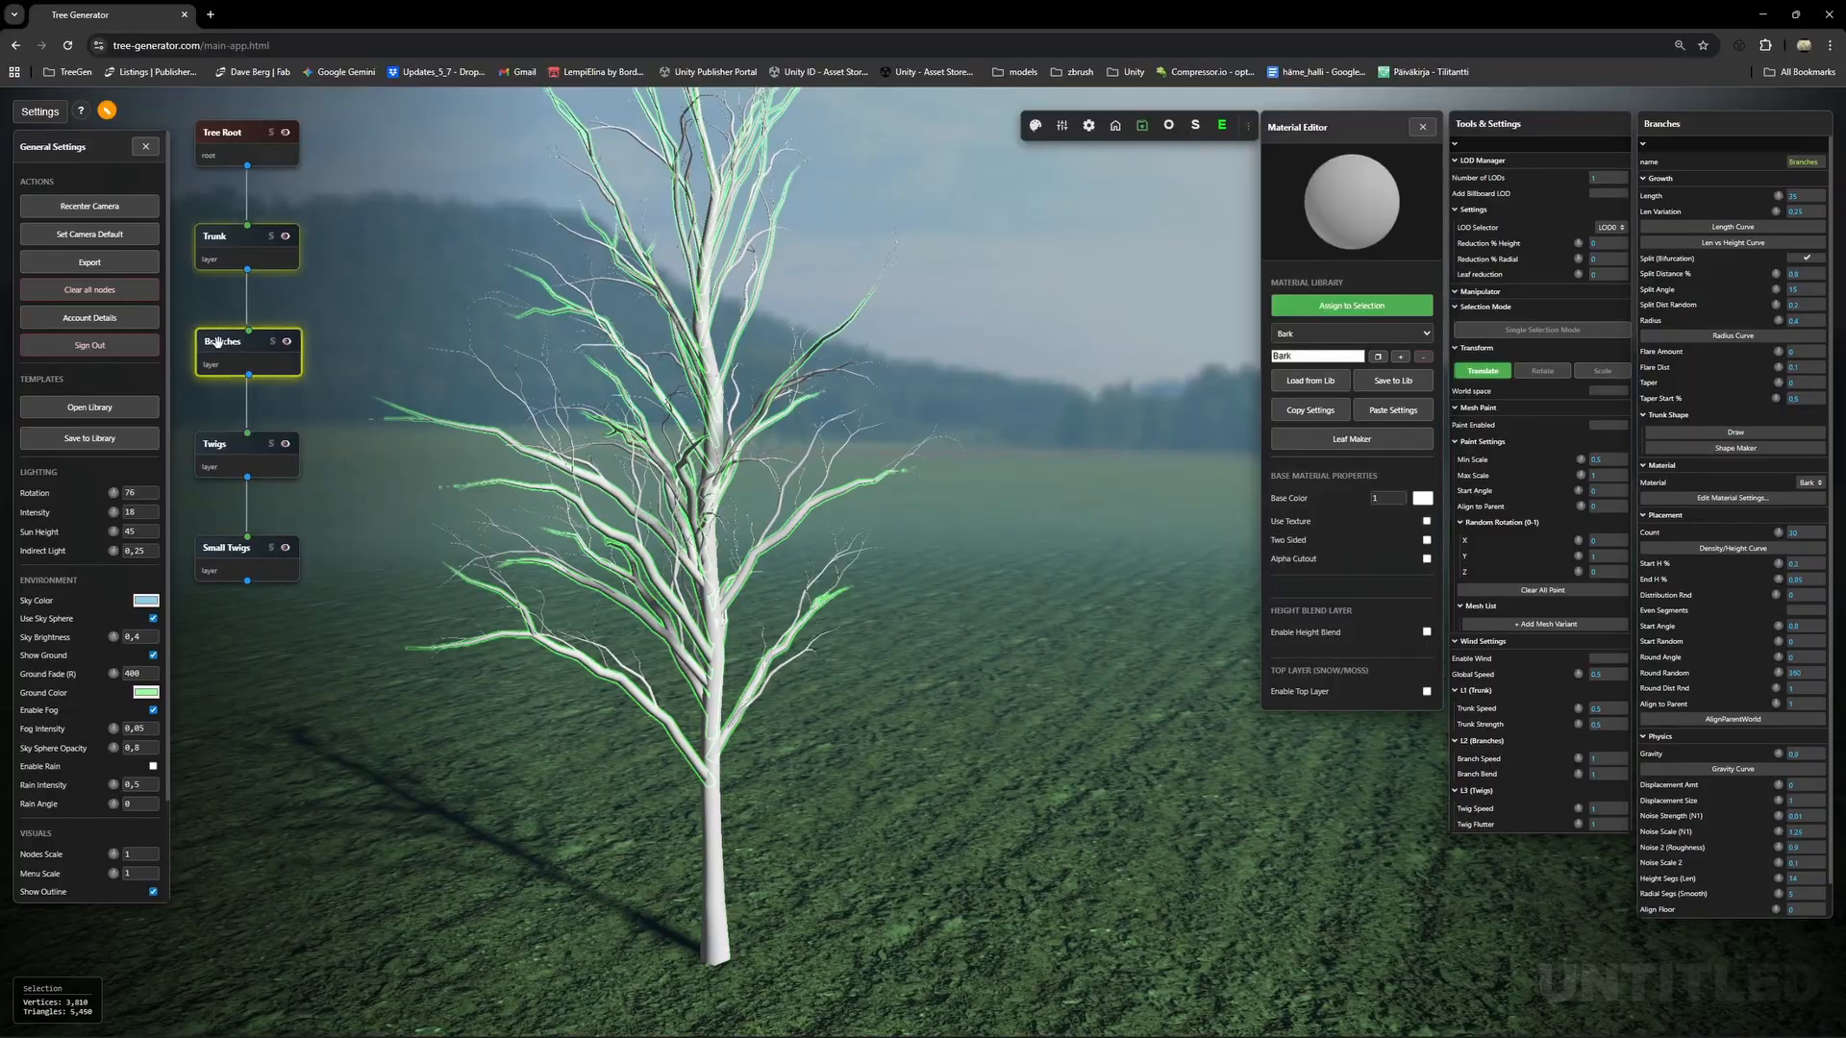
left_click(226, 447)
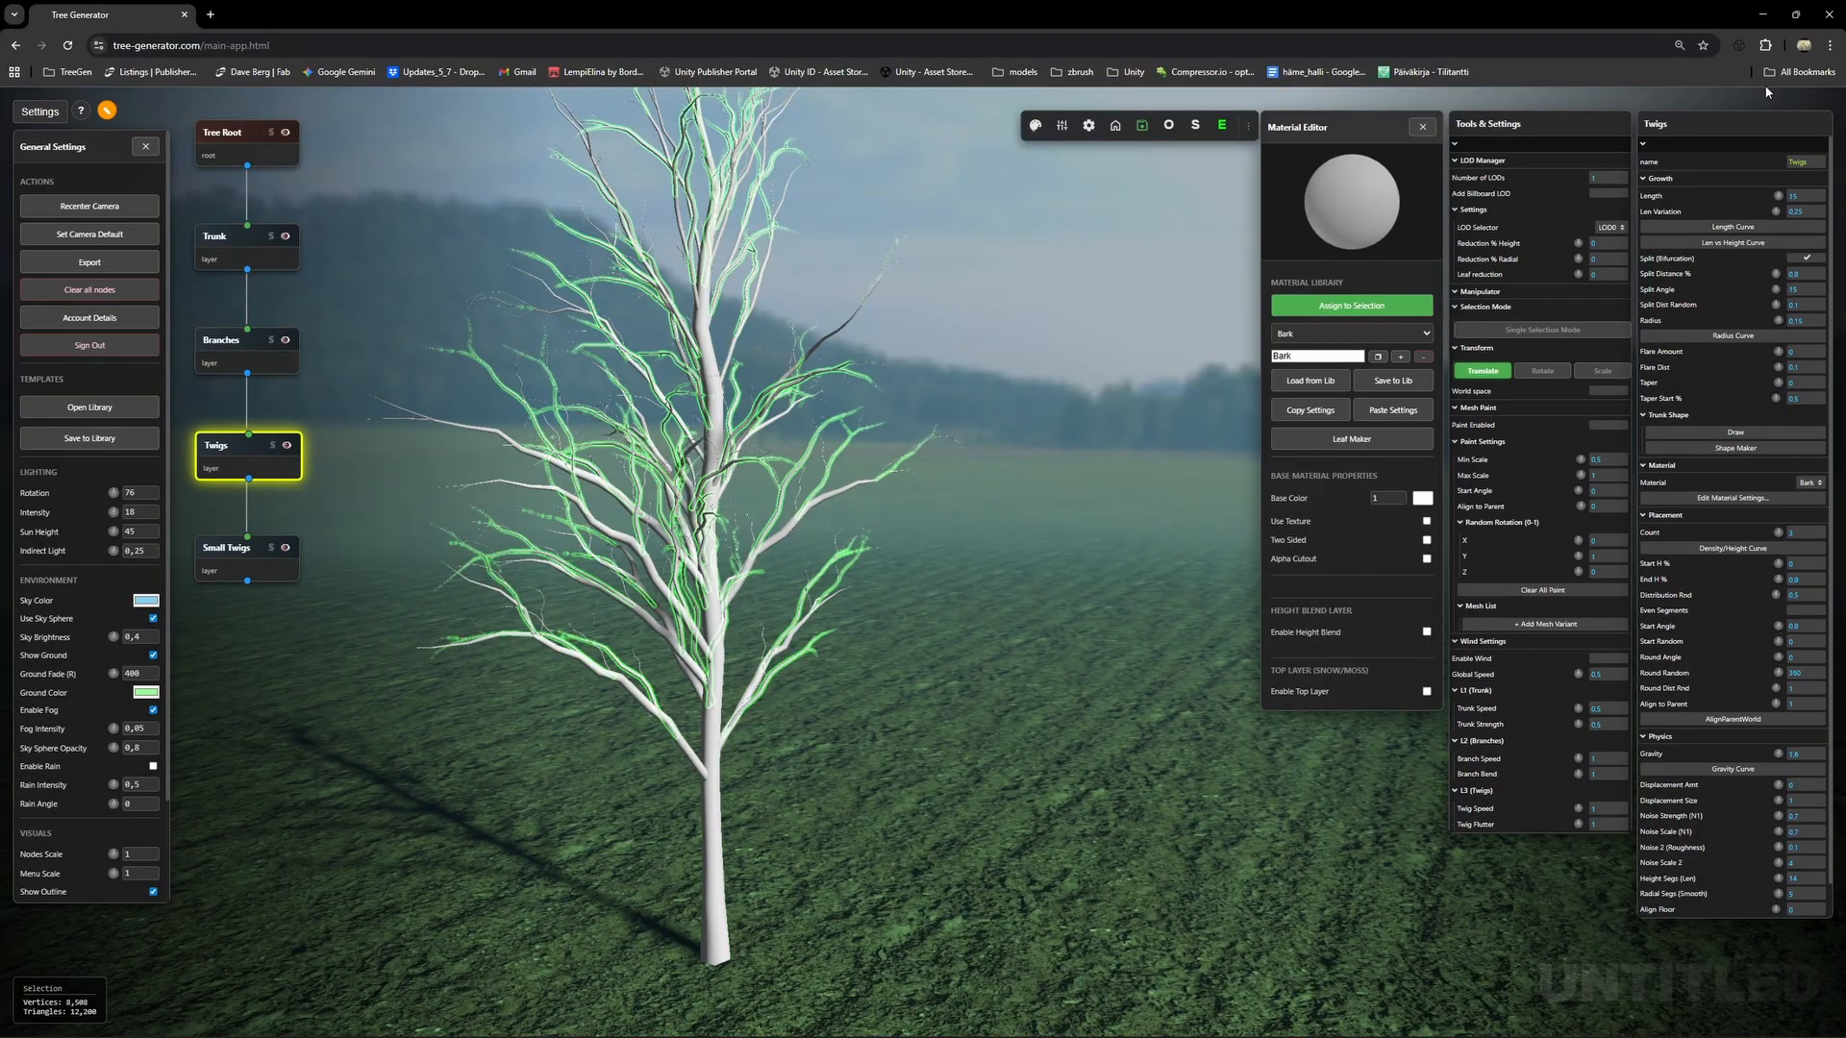
left_click_drag(1701, 125, 955, 183)
left_click(233, 356)
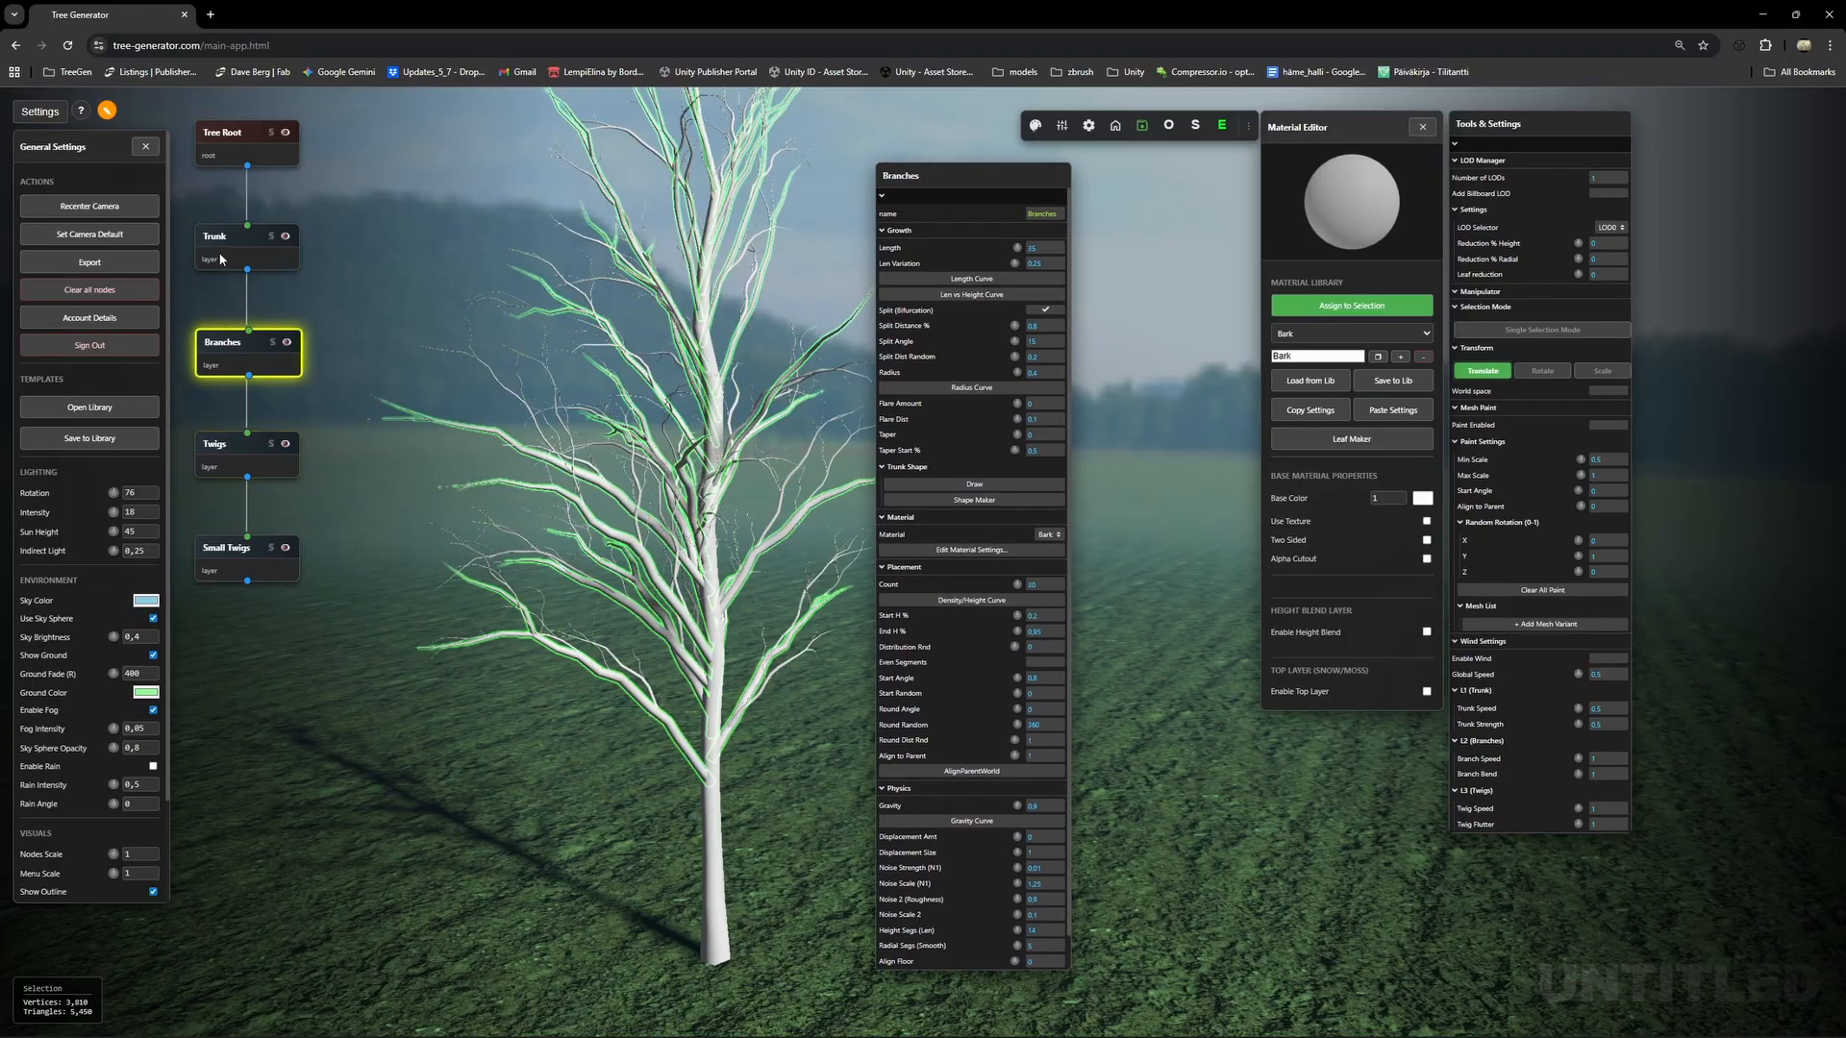
left_click(211, 237)
left_click(507, 301)
left_click_drag(932, 176, 1695, 122)
Add a Roots layer to the Trunk node.
left_click(225, 241)
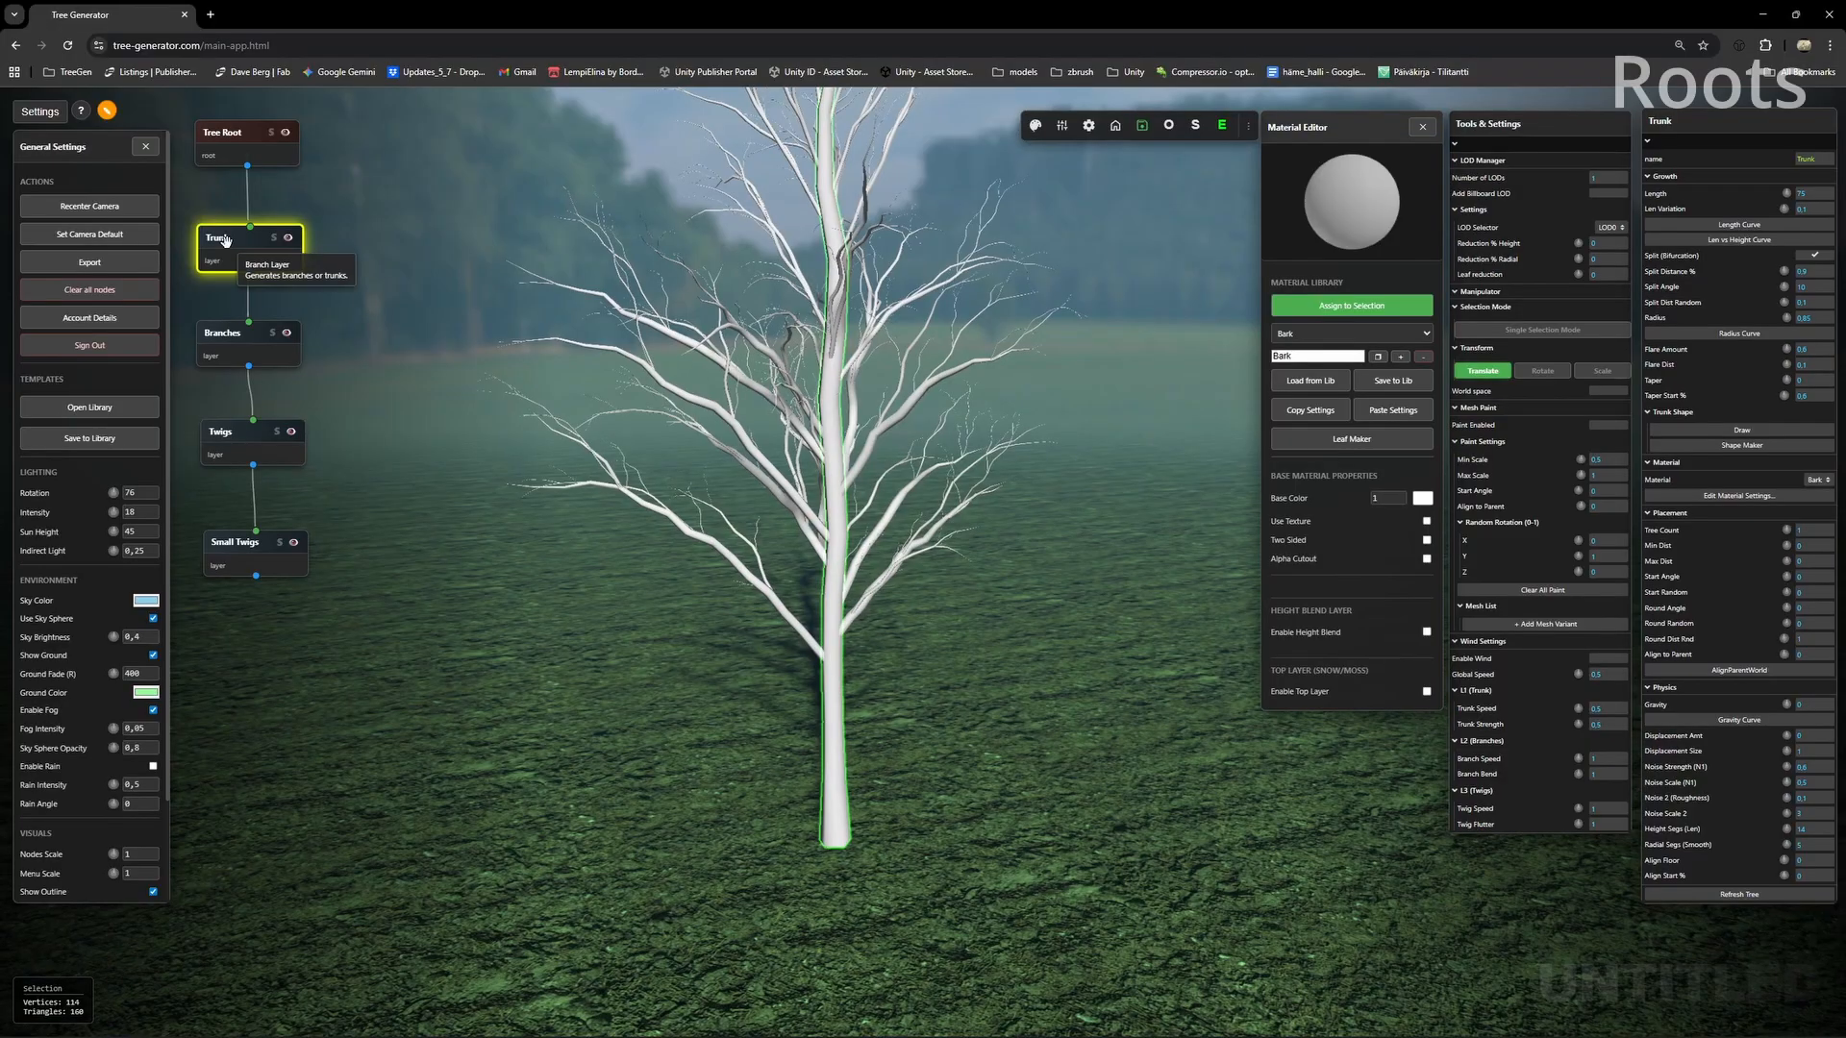
right_click(226, 240)
left_click(260, 346)
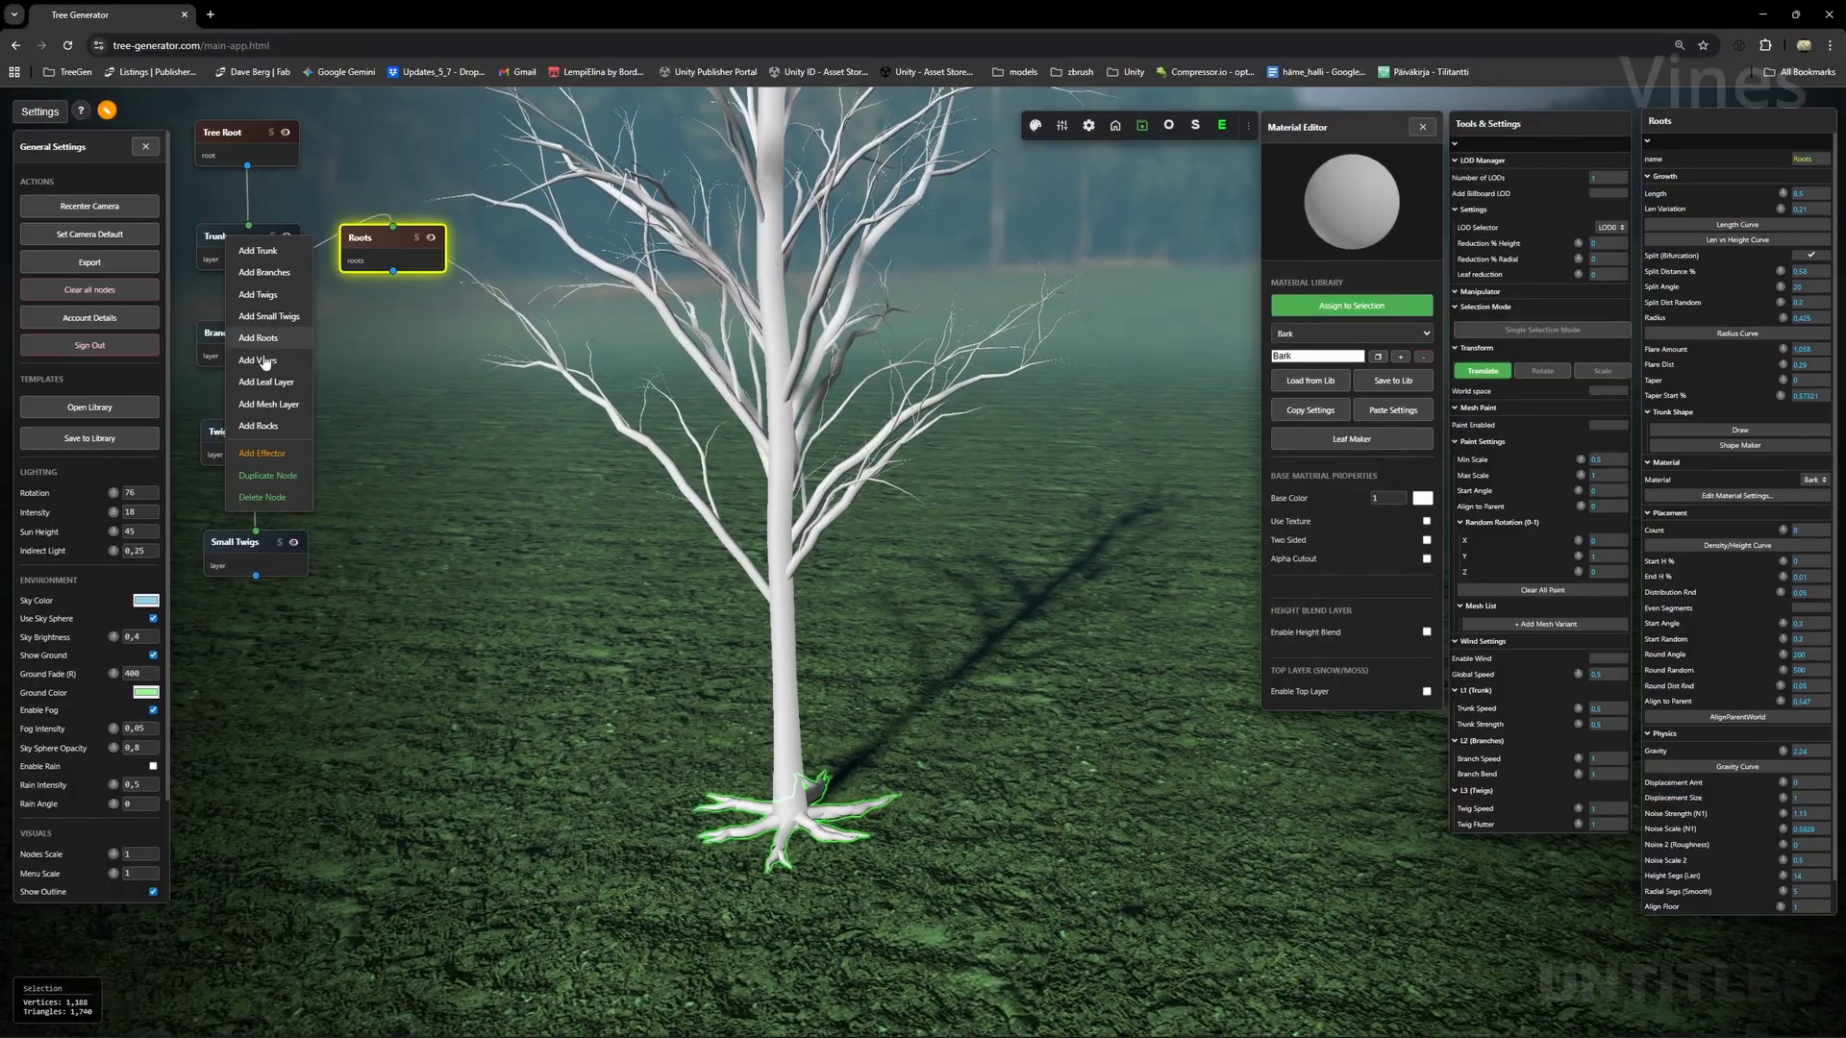
Add a Vines layer to the Trunk node and view the vines from several sides.
left_click(260, 360)
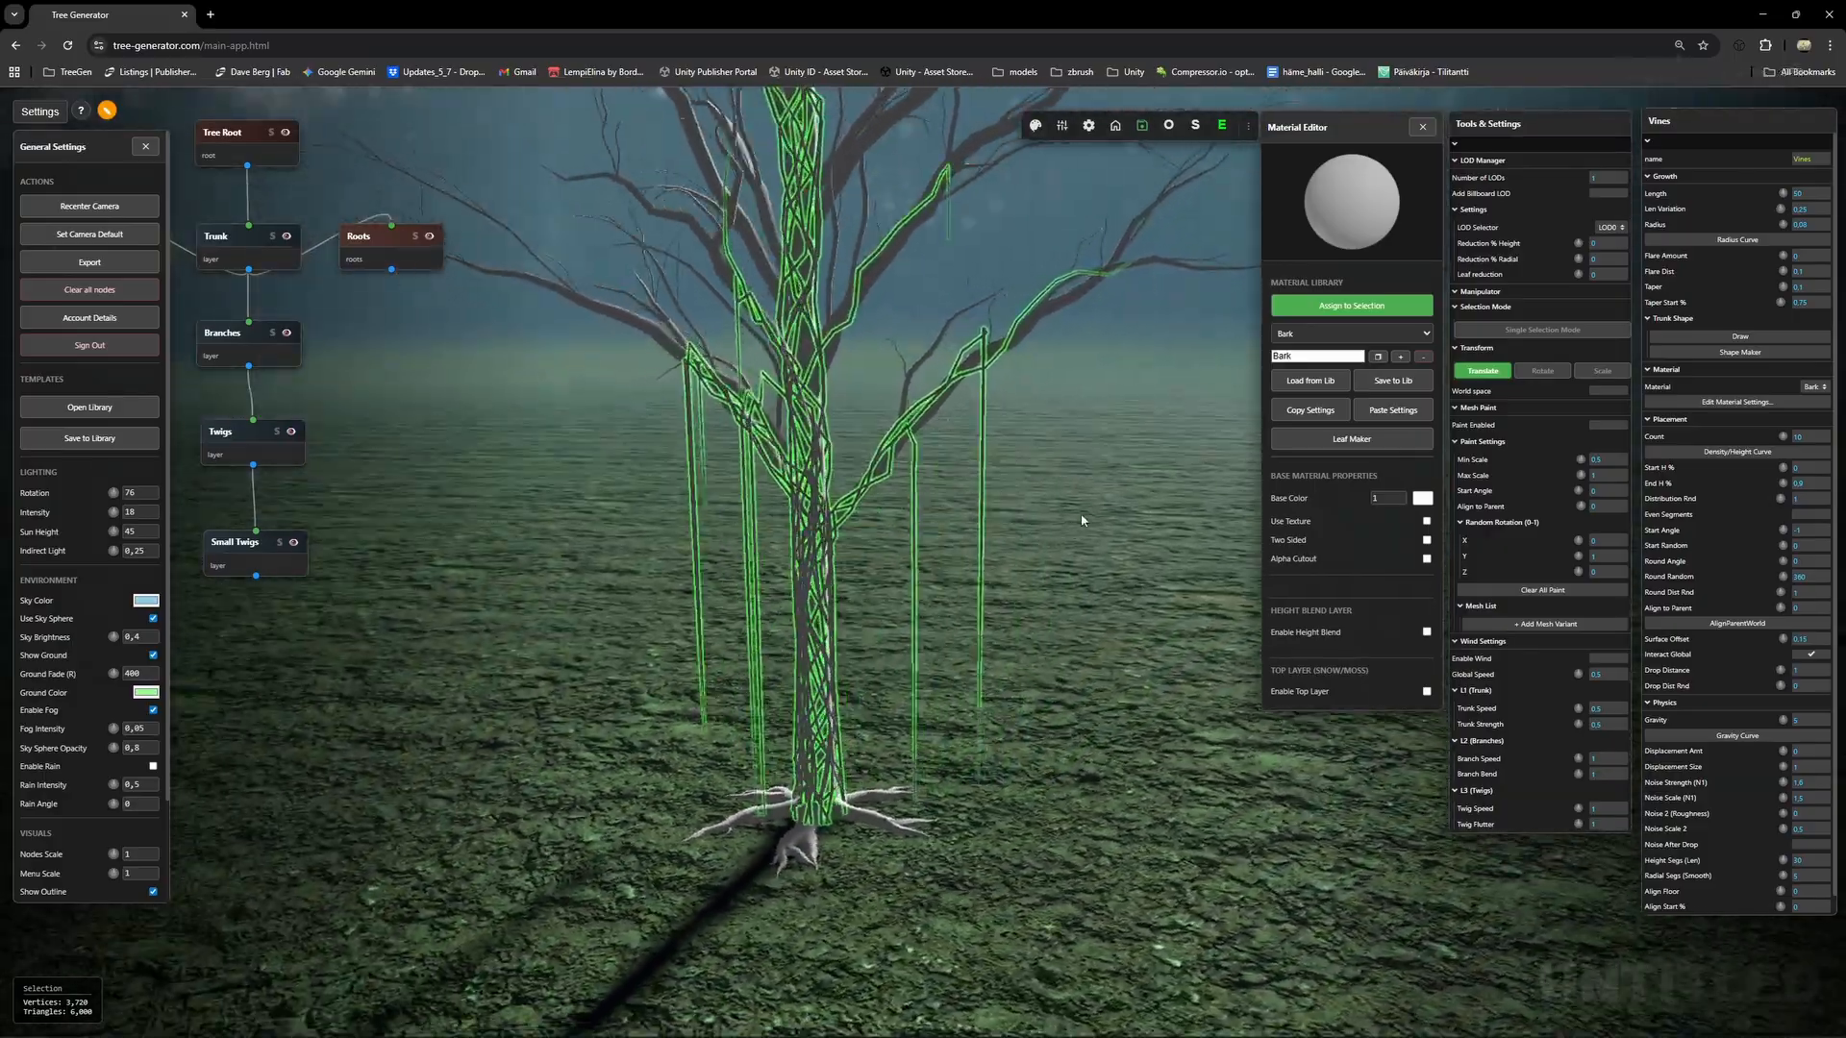
left_click_drag(1084, 519, 857, 560)
right_click_drag(857, 561, 1108, 528)
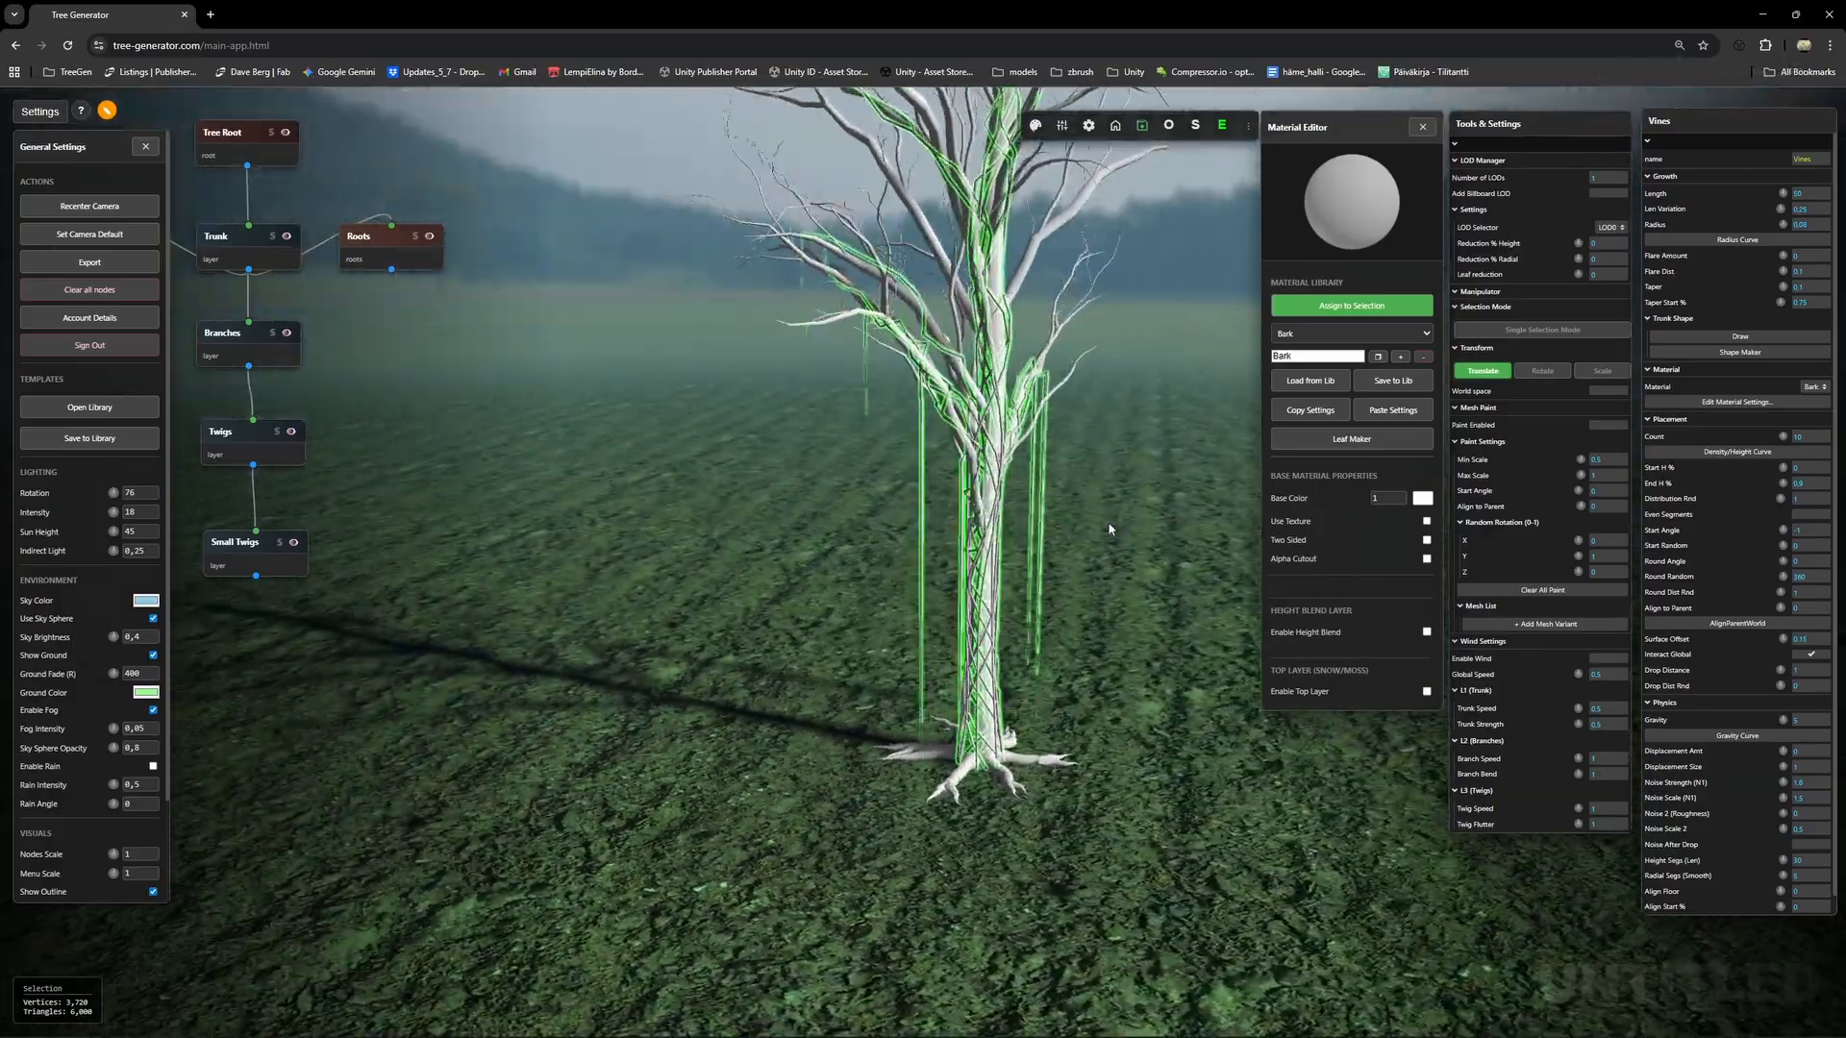
left_click_drag(1108, 527, 671, 649)
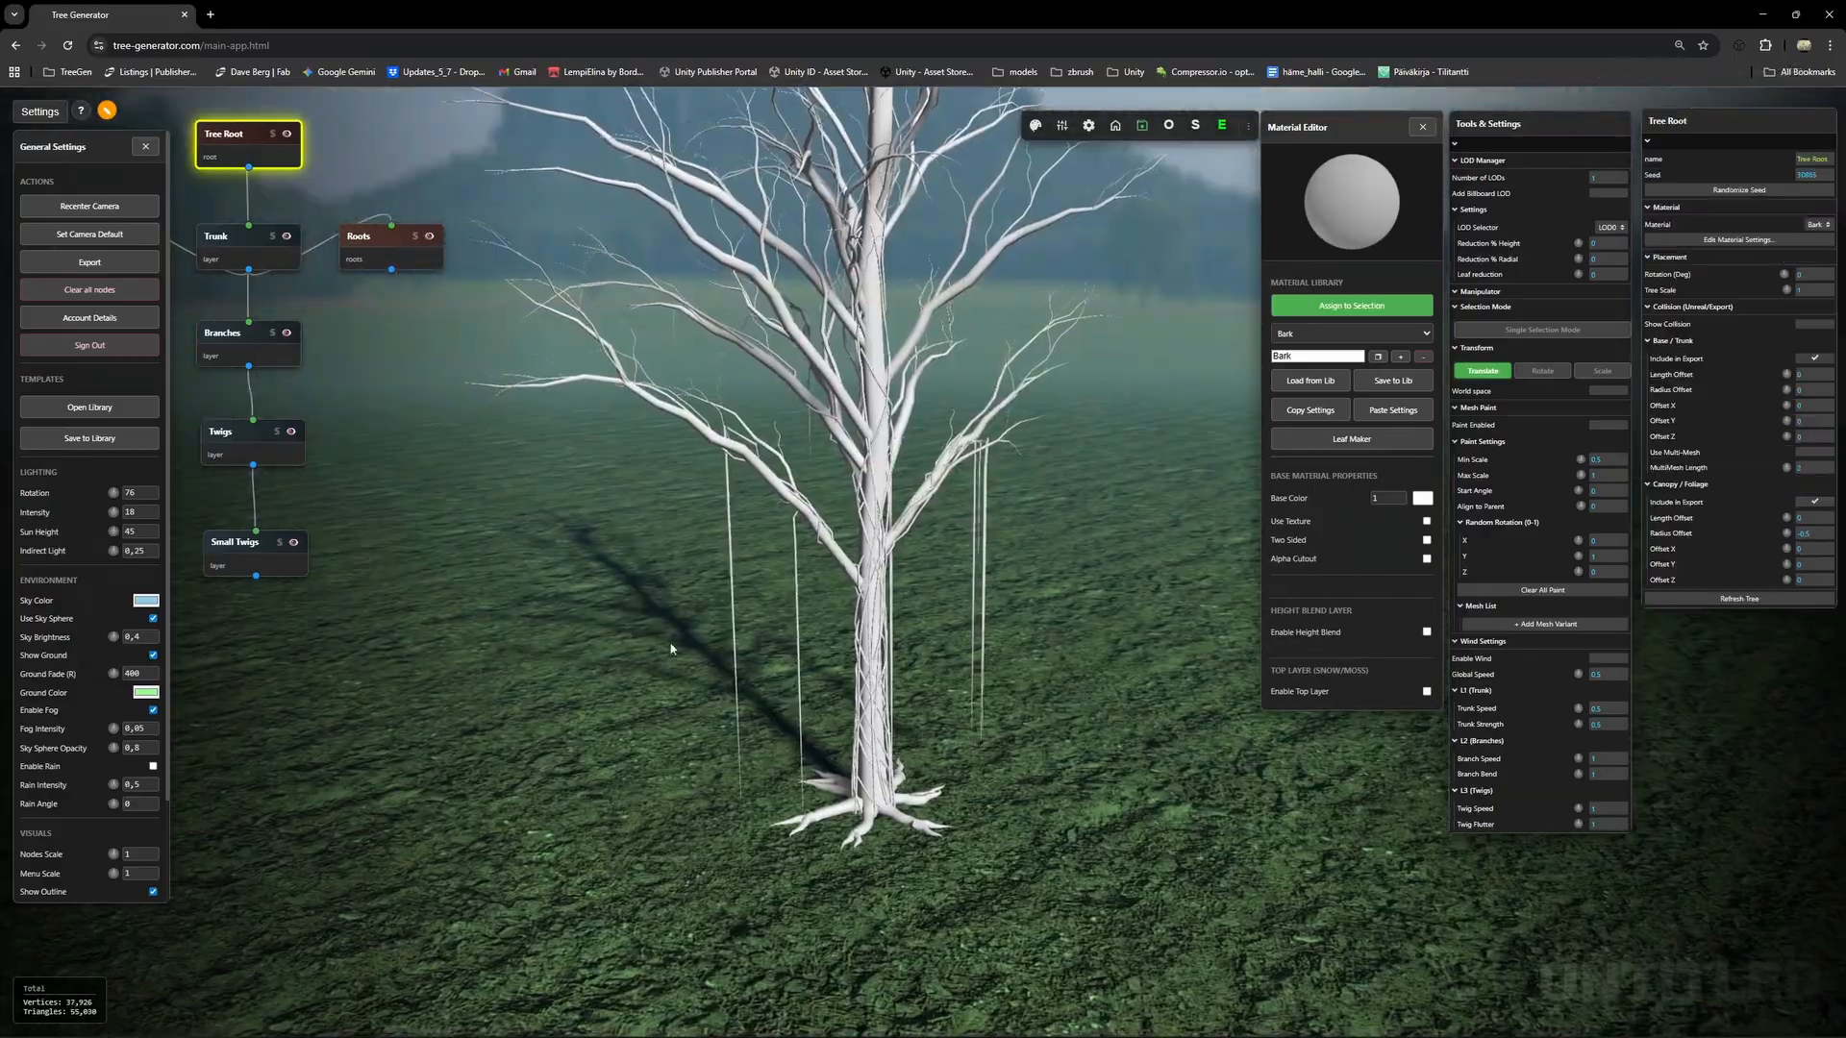
Add a Leaf Layer to the Small Twigs node and deselect it.
right_click(234, 544)
left_click(276, 691)
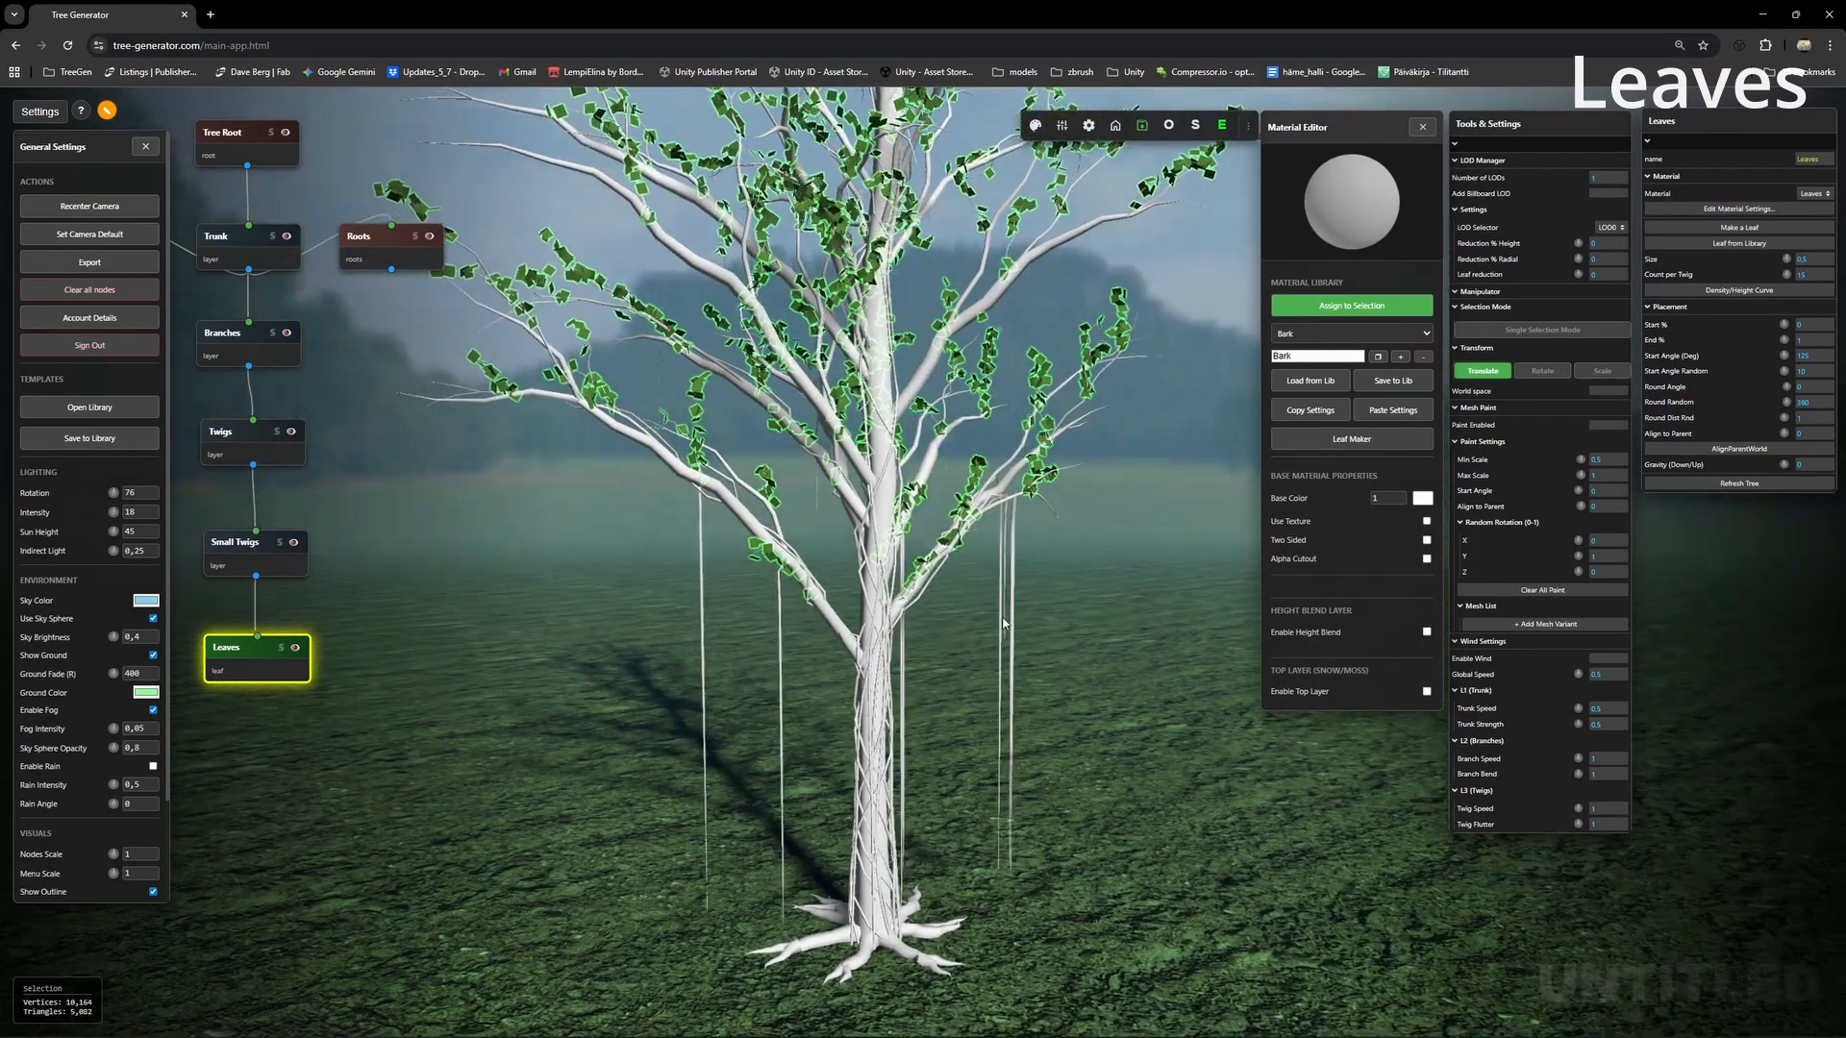
left_click(1191, 574)
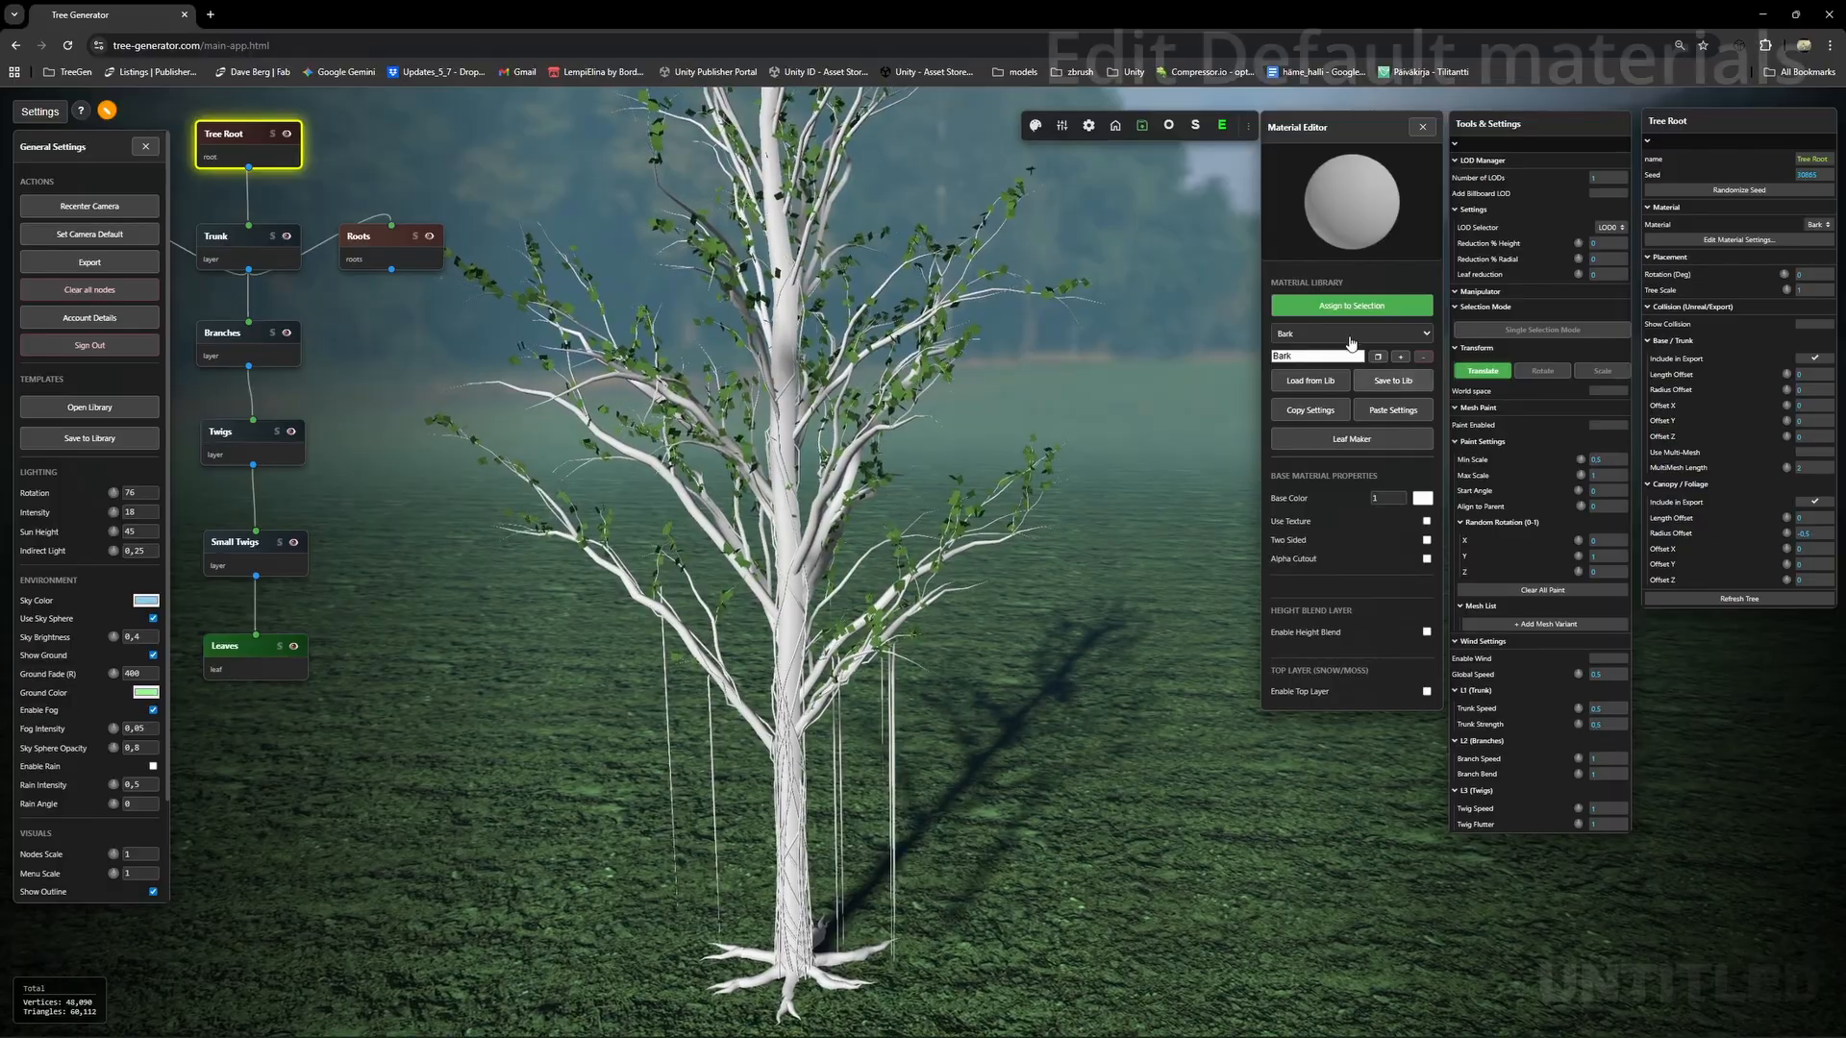
Enable textures for the Bark material and load Tx_Bark_D.jpg as its diffuse texture.
left_click(1317, 333)
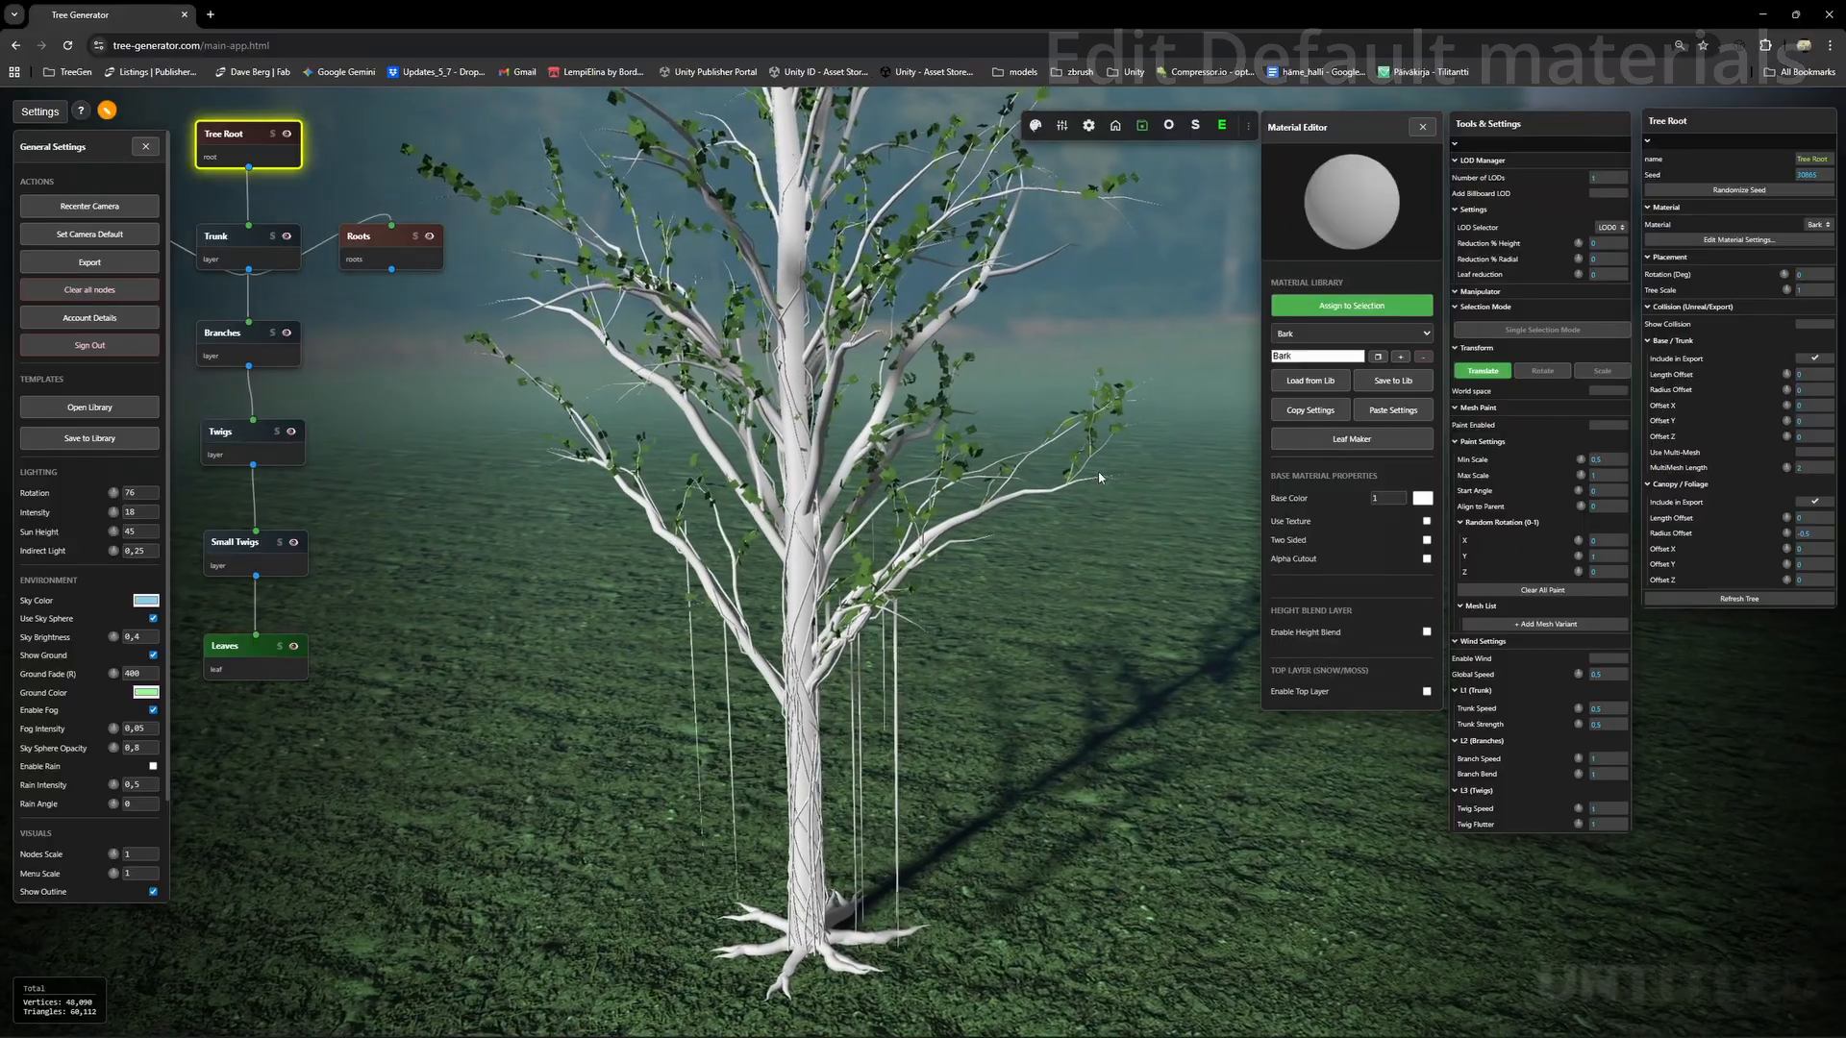
left_click(1427, 522)
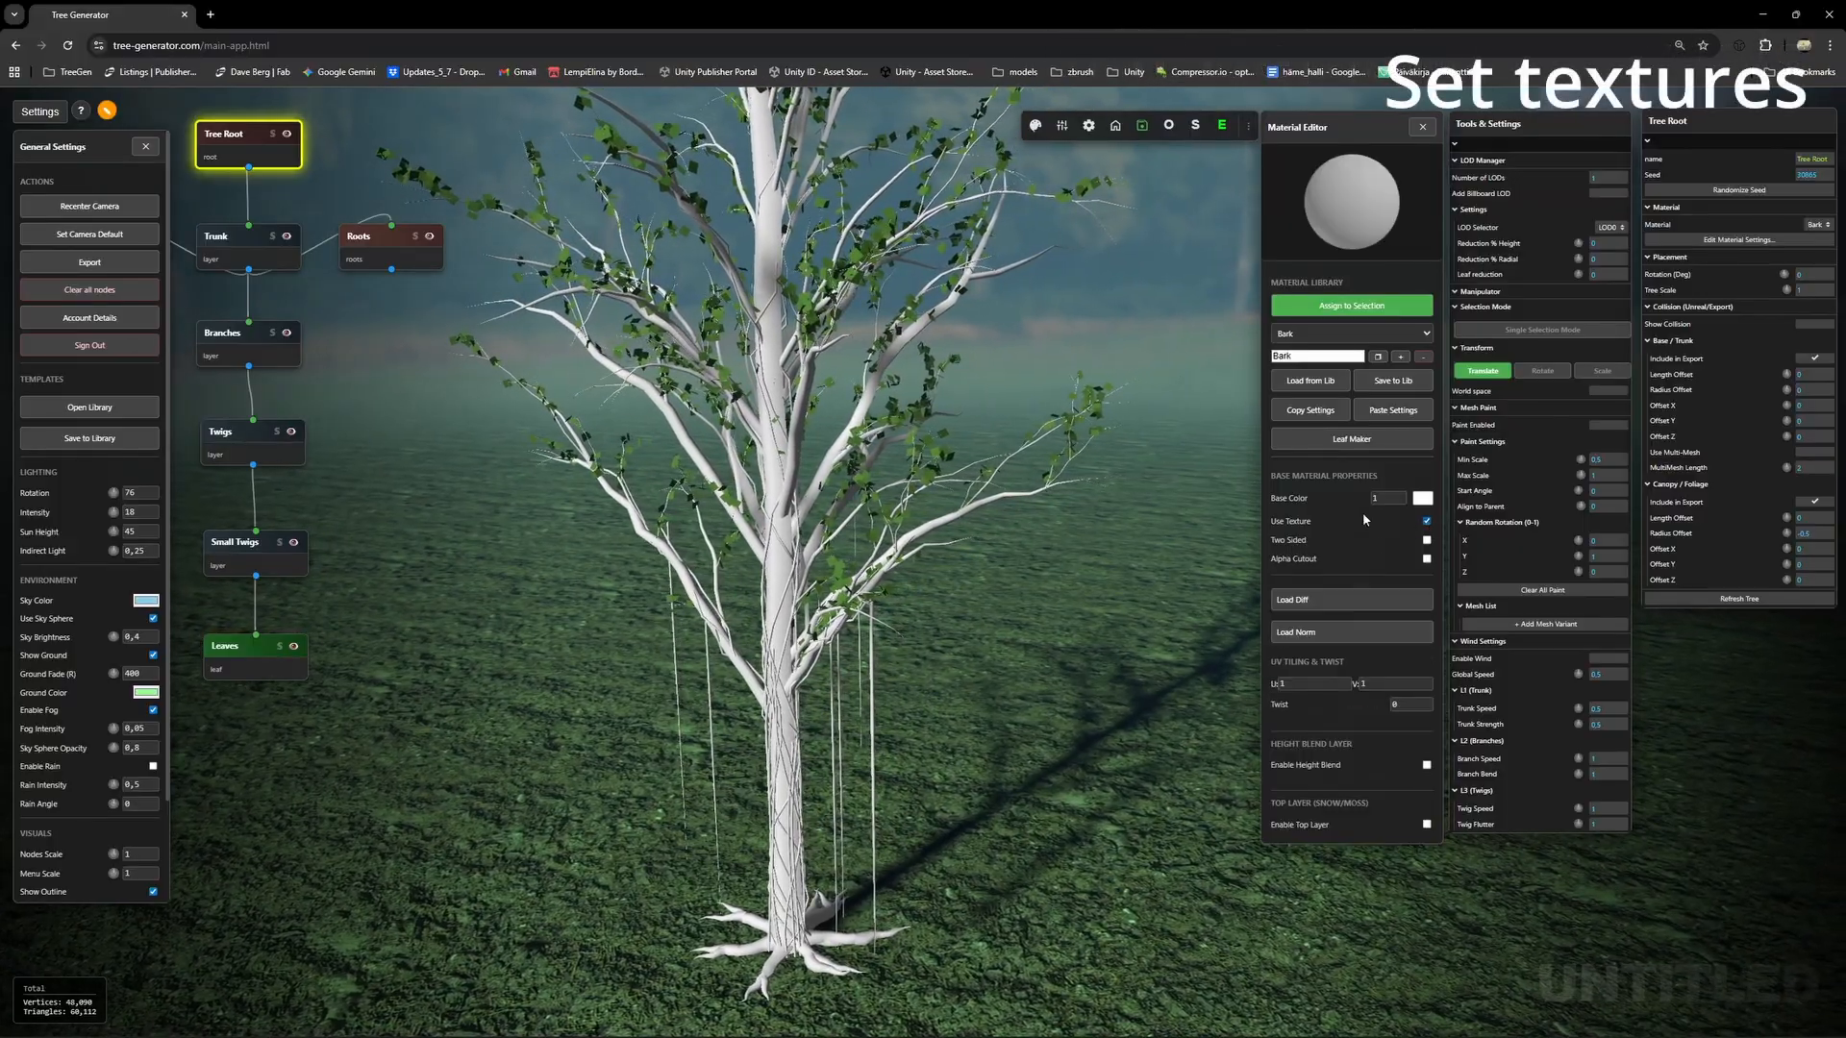
left_click(1343, 602)
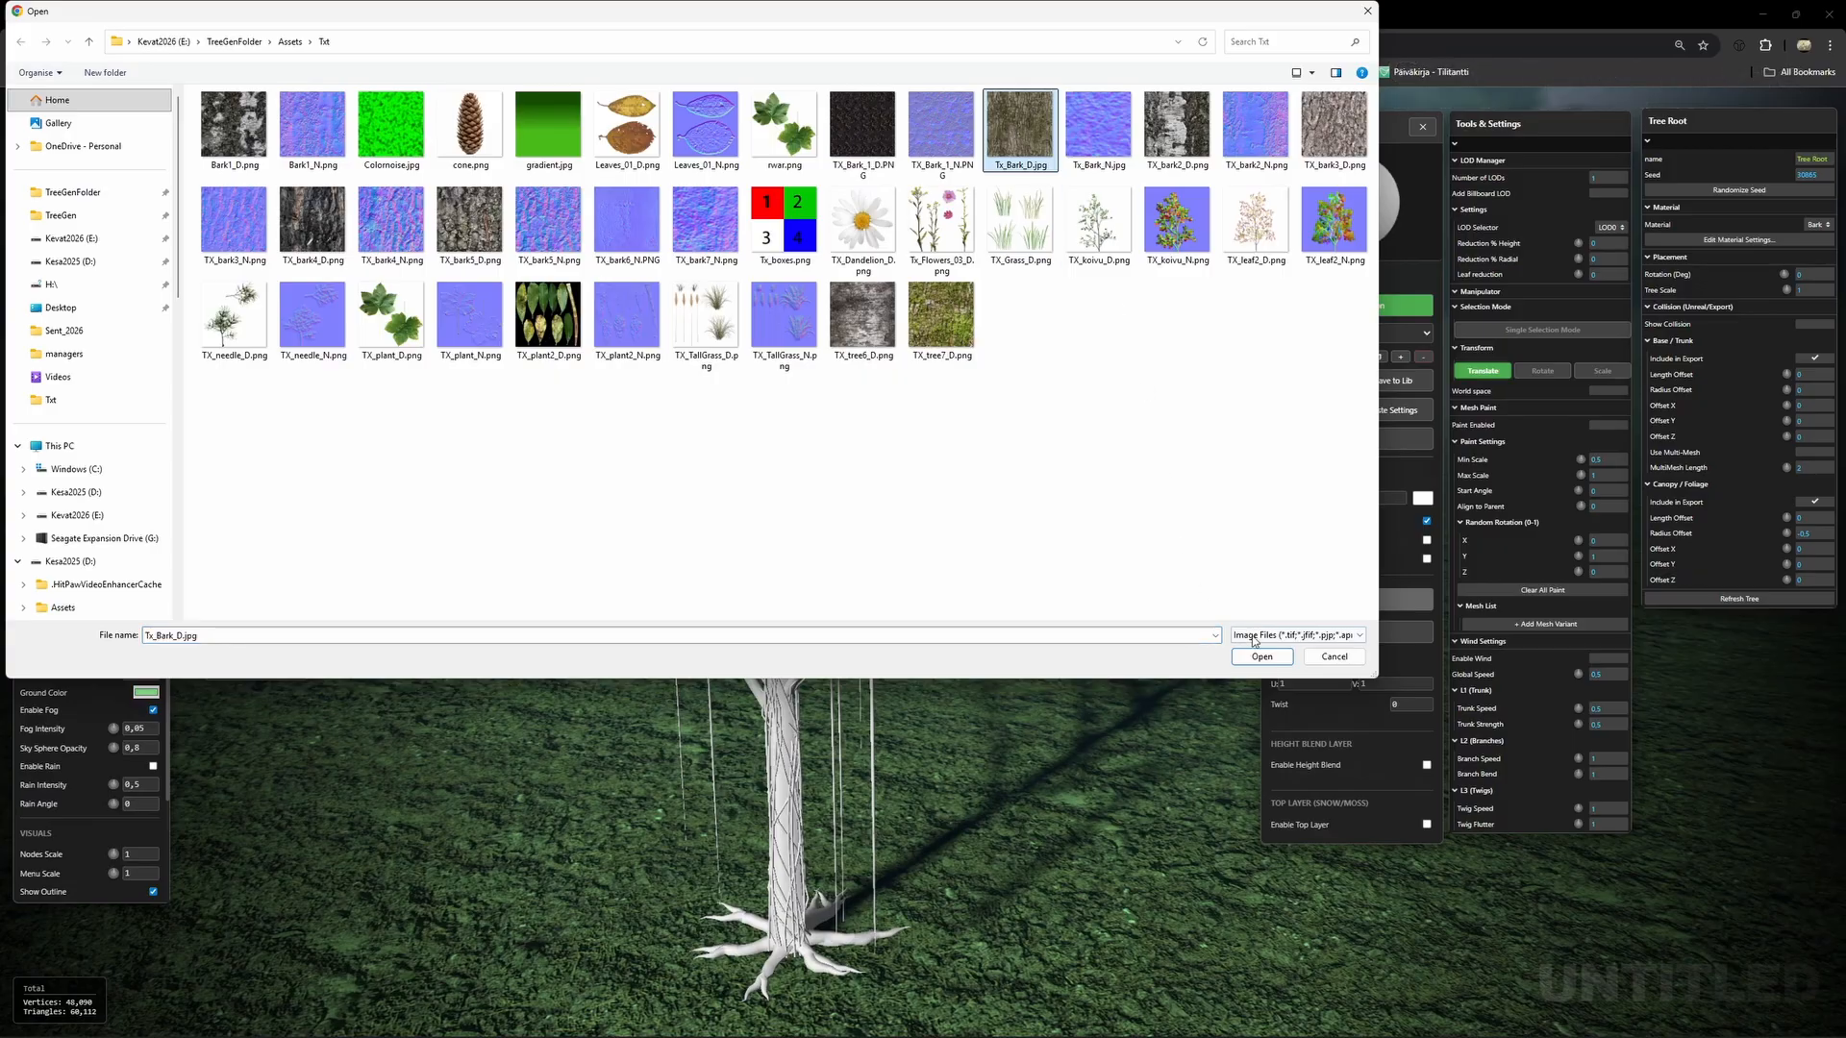
left_click(1262, 658)
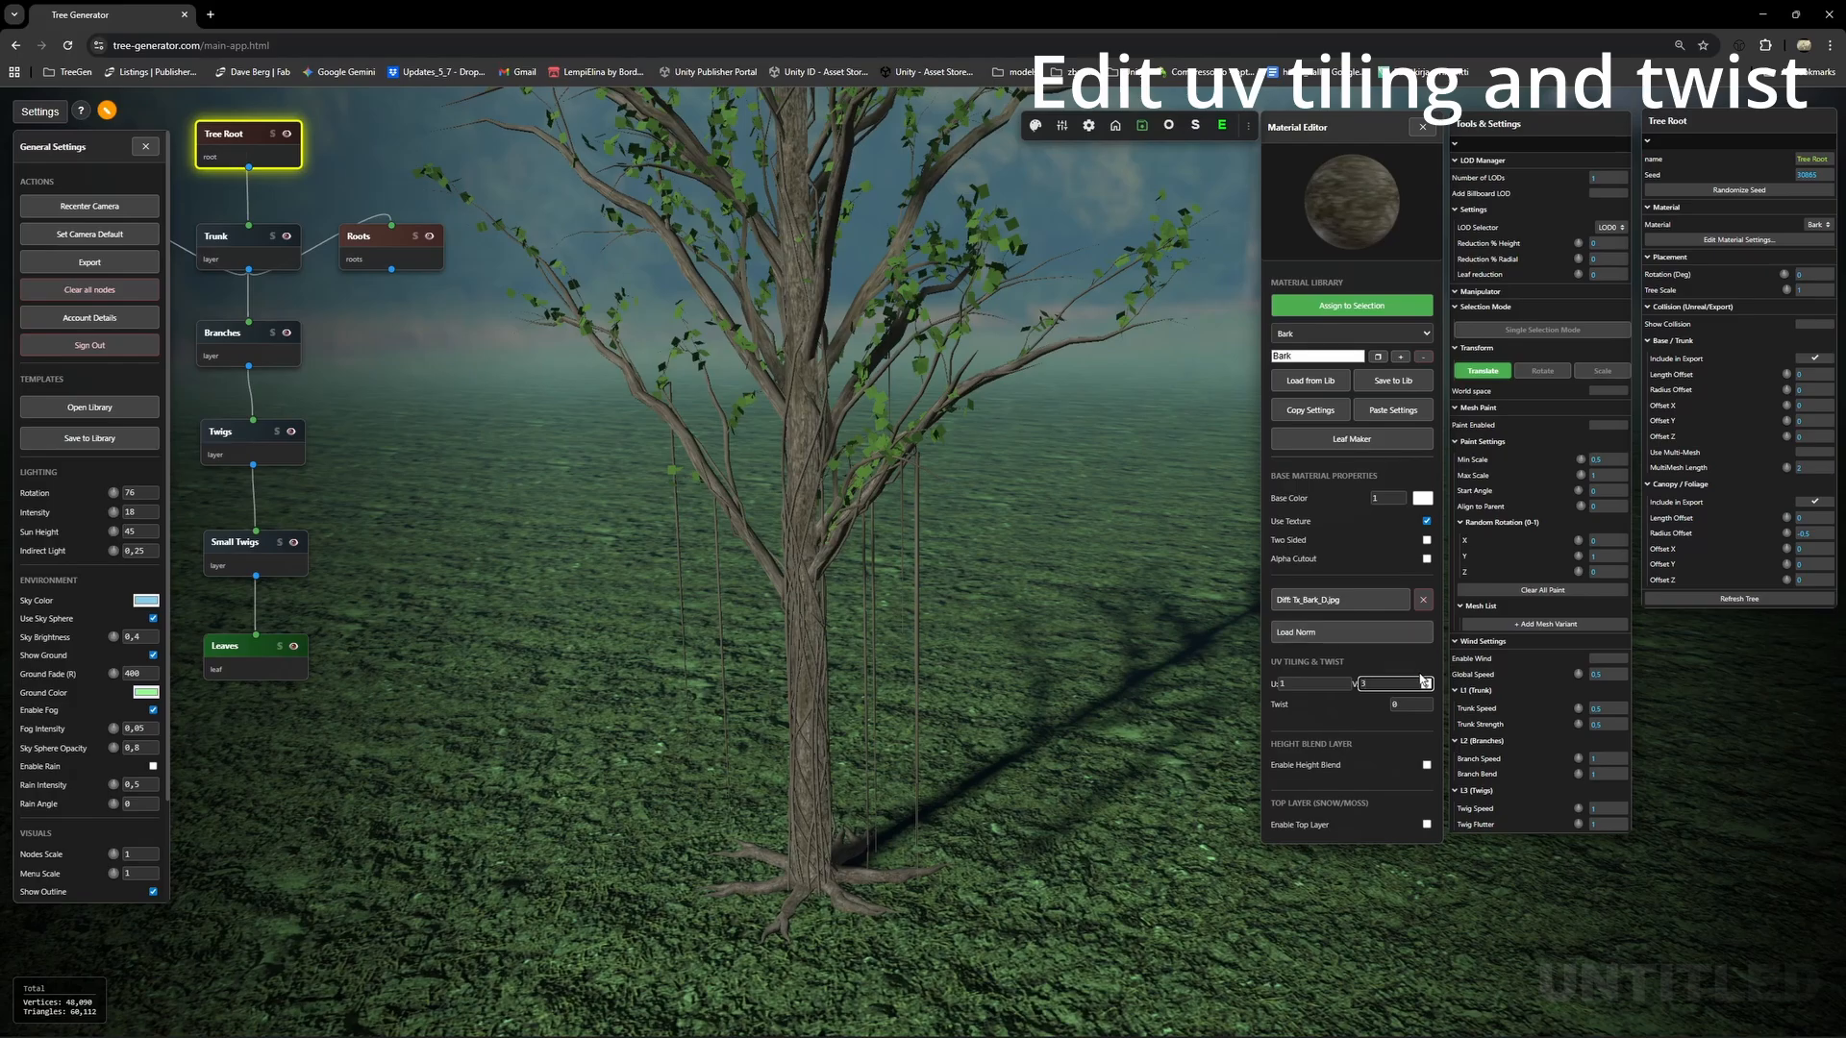
Set the Bark material's V tiling to 3 and its twist to 0,4, checking the result on the trunk.
left_click_drag(1005, 688, 997, 638)
right_click_drag(906, 606, 1009, 441)
mouse_move(1018, 503)
left_mouse_down()
mouse_move(1029, 481)
mouse_move(1012, 544)
mouse_move(1014, 506)
left_mouse_up()
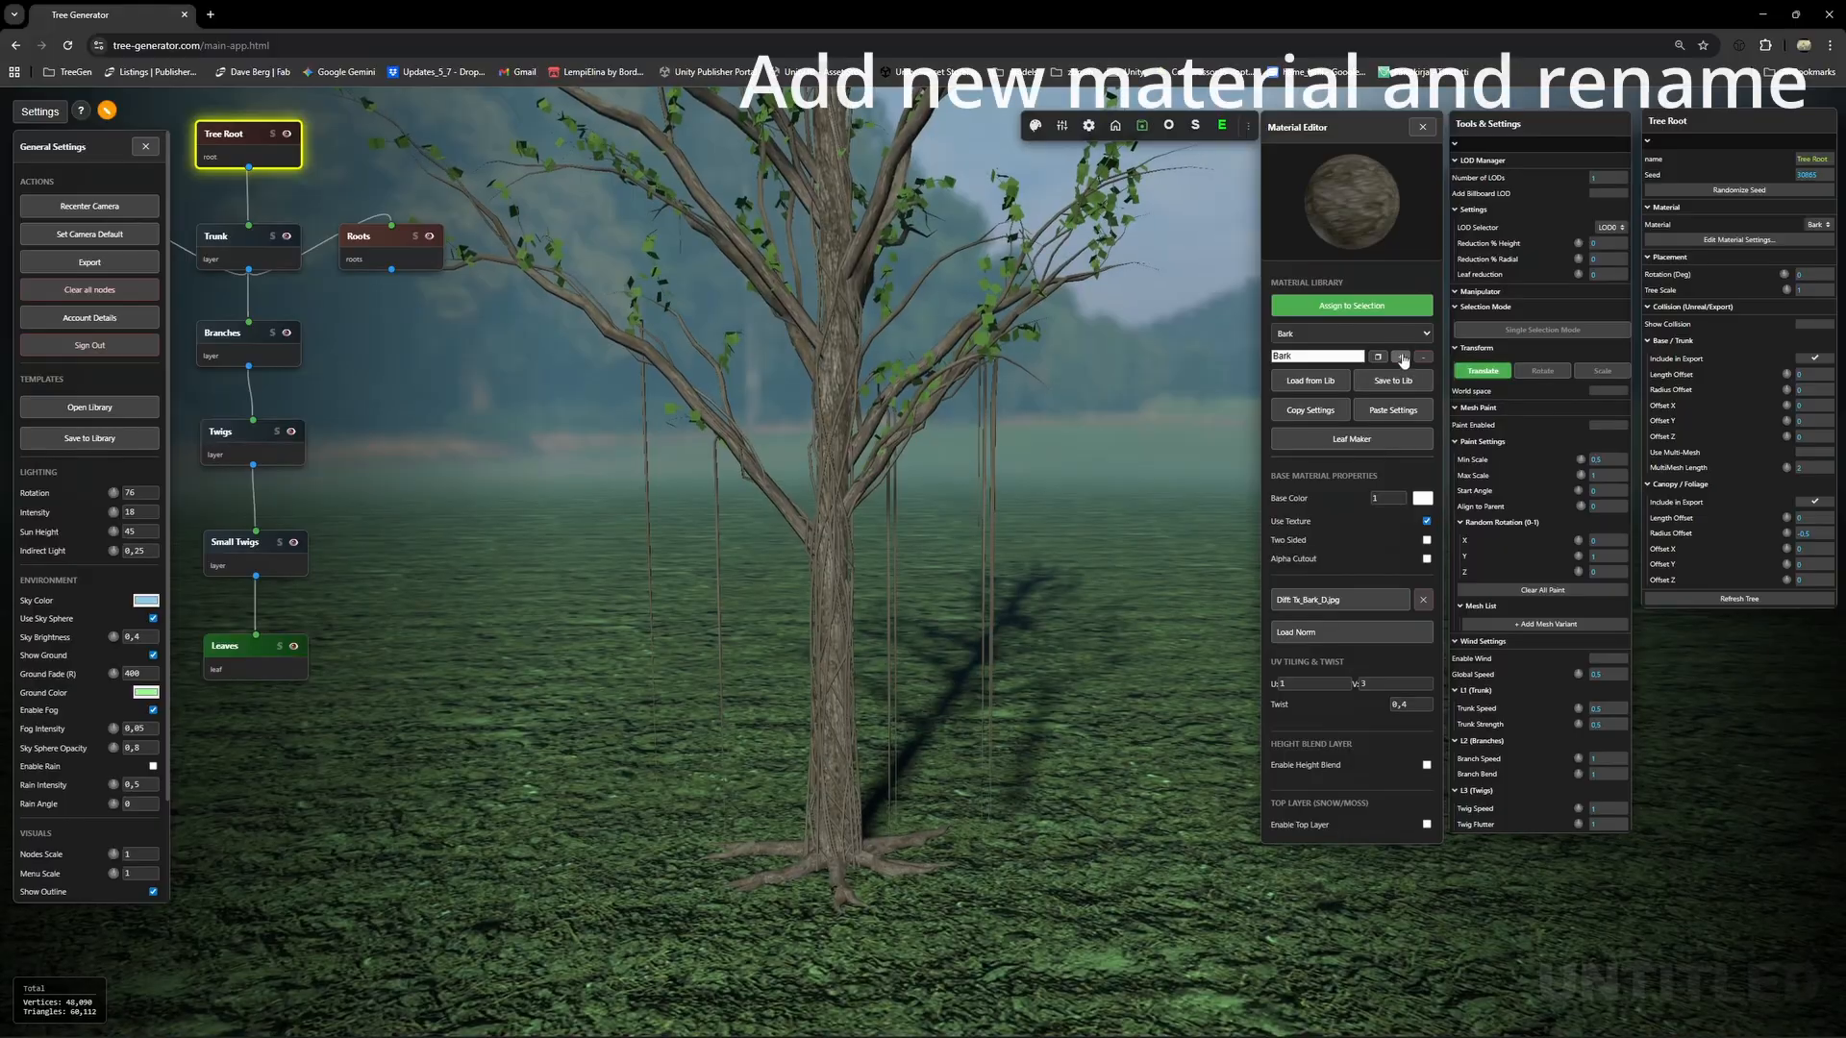
Add a new material named vines and give it an olive-green base color.
left_click(1401, 358)
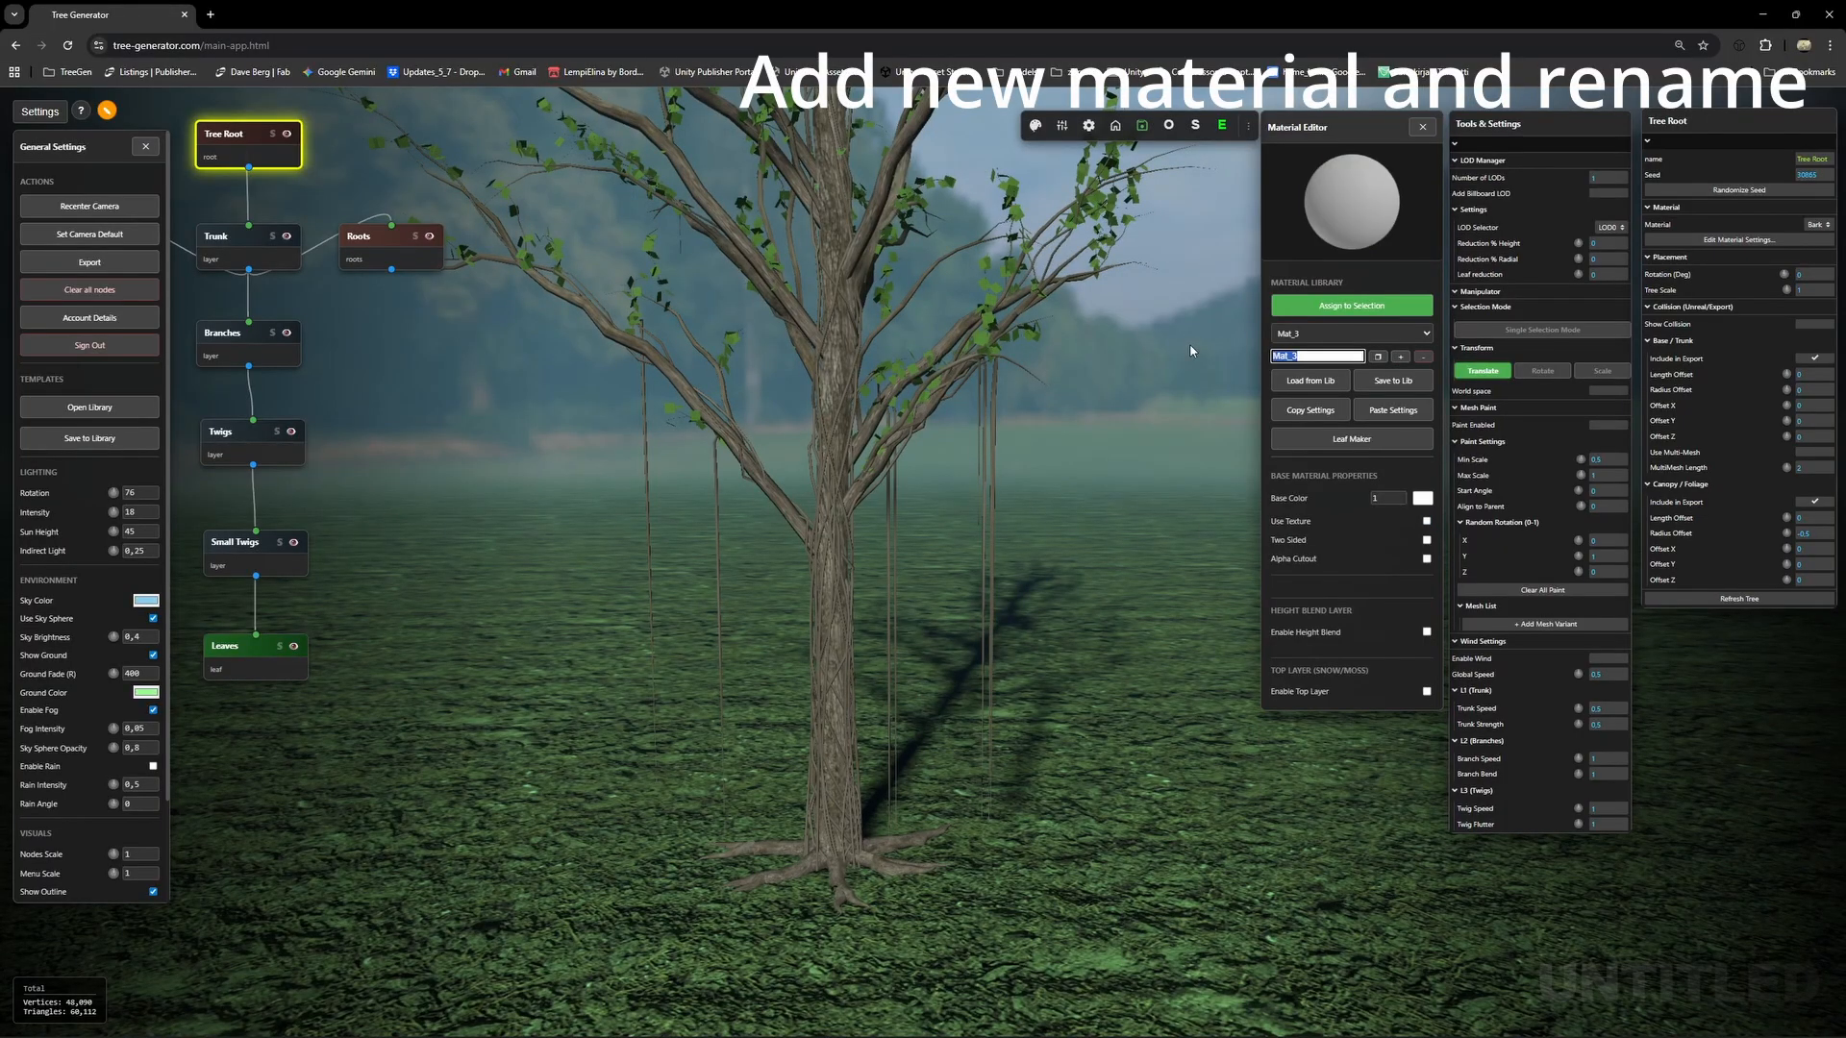
type("vines")
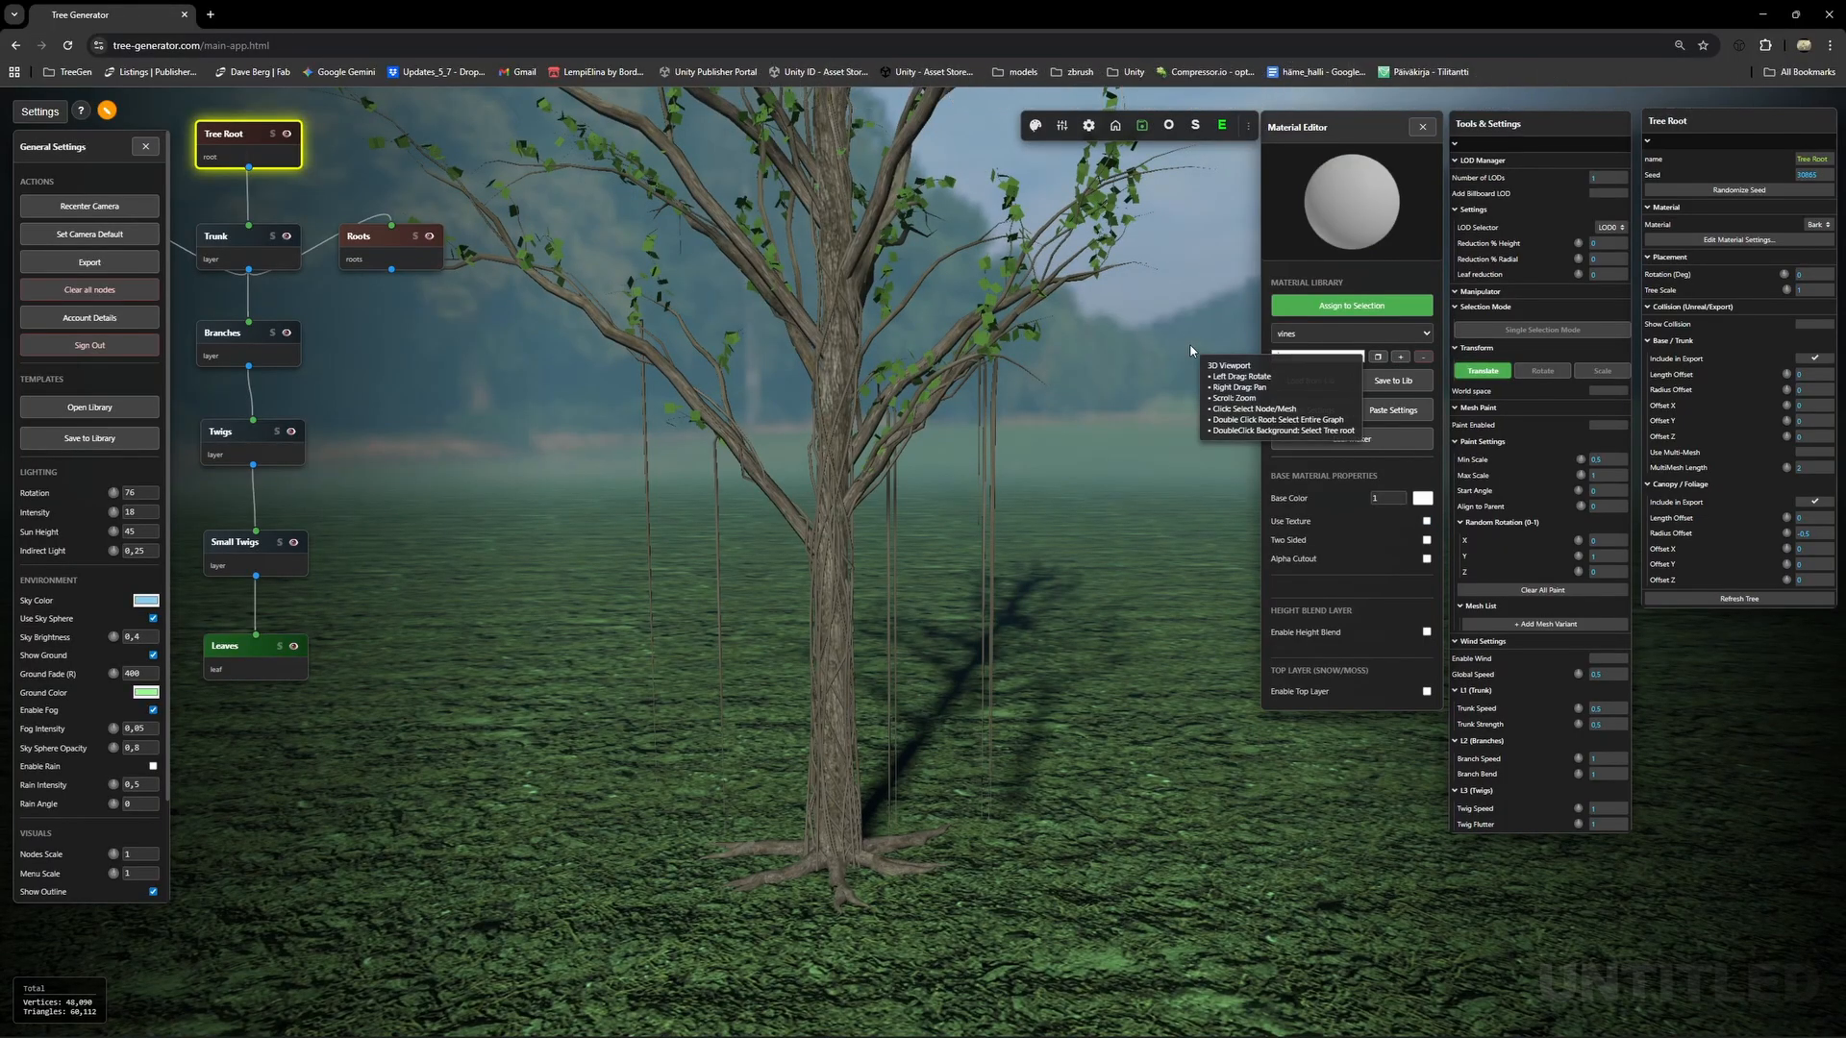
left_click(1422, 499)
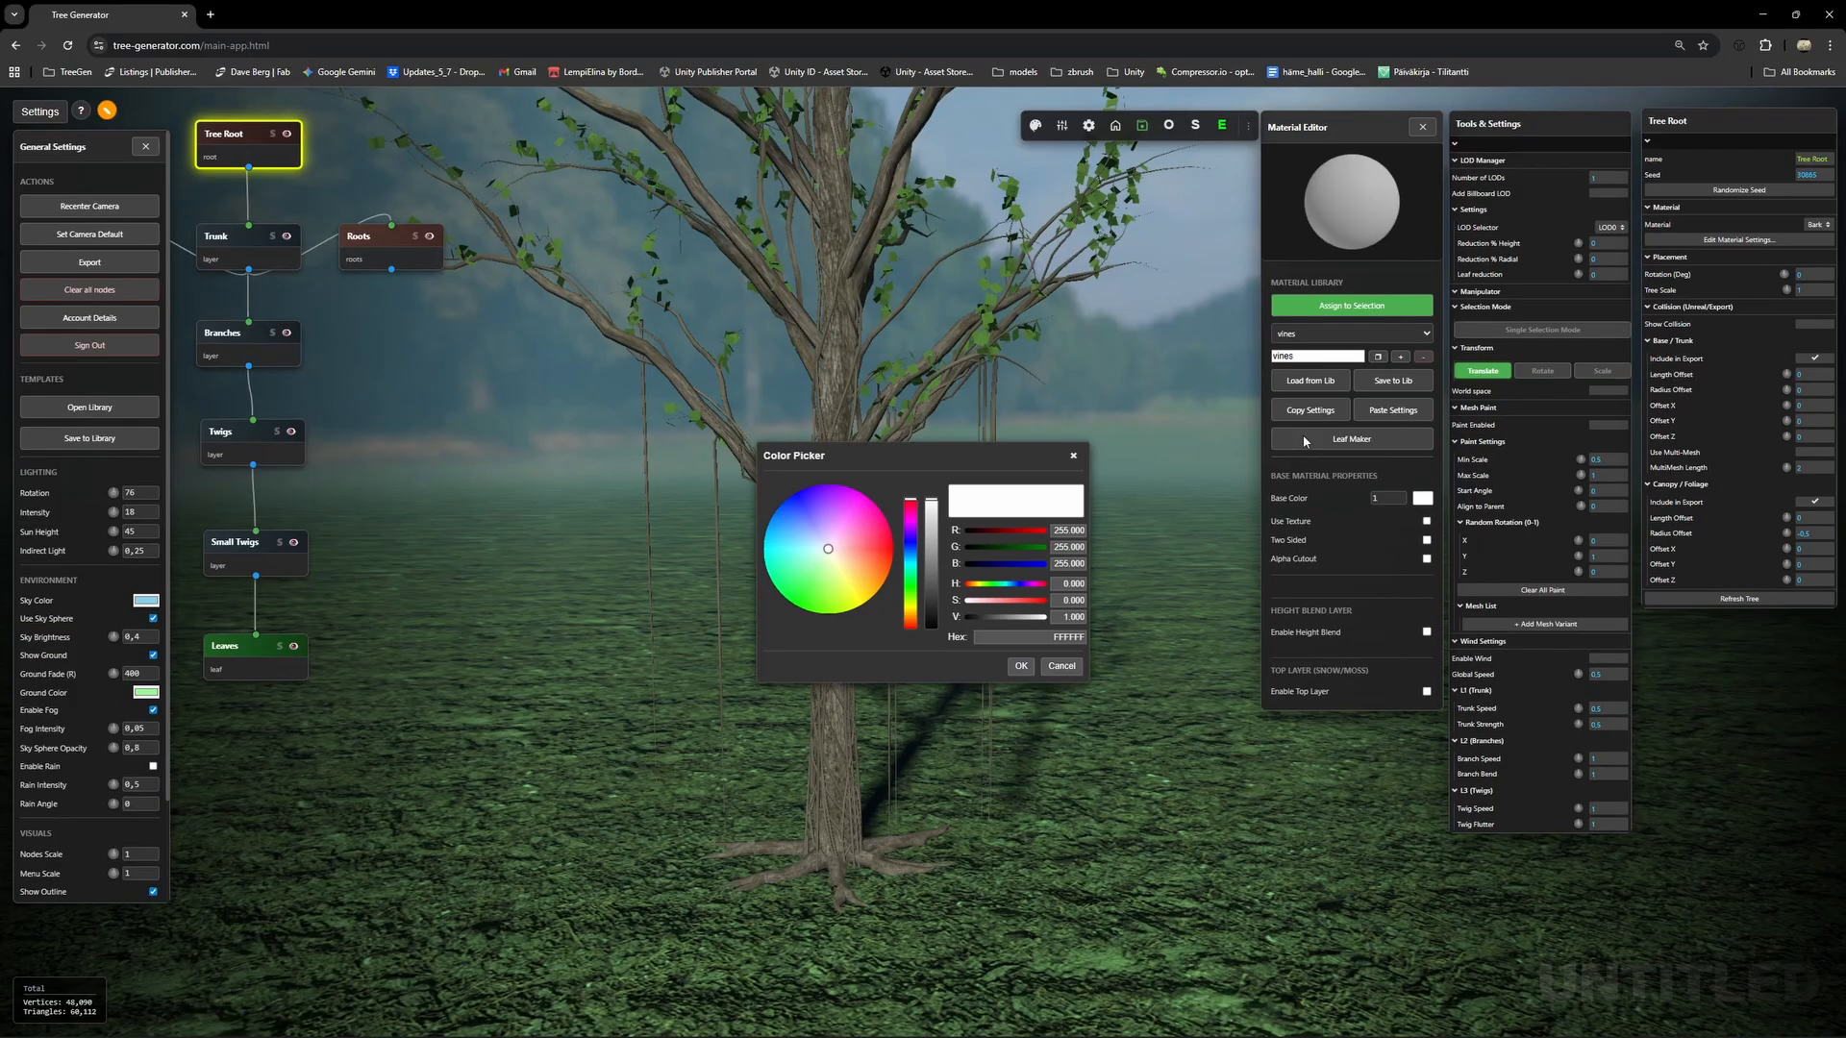
left_click_drag(839, 558, 828, 606)
left_click(931, 595)
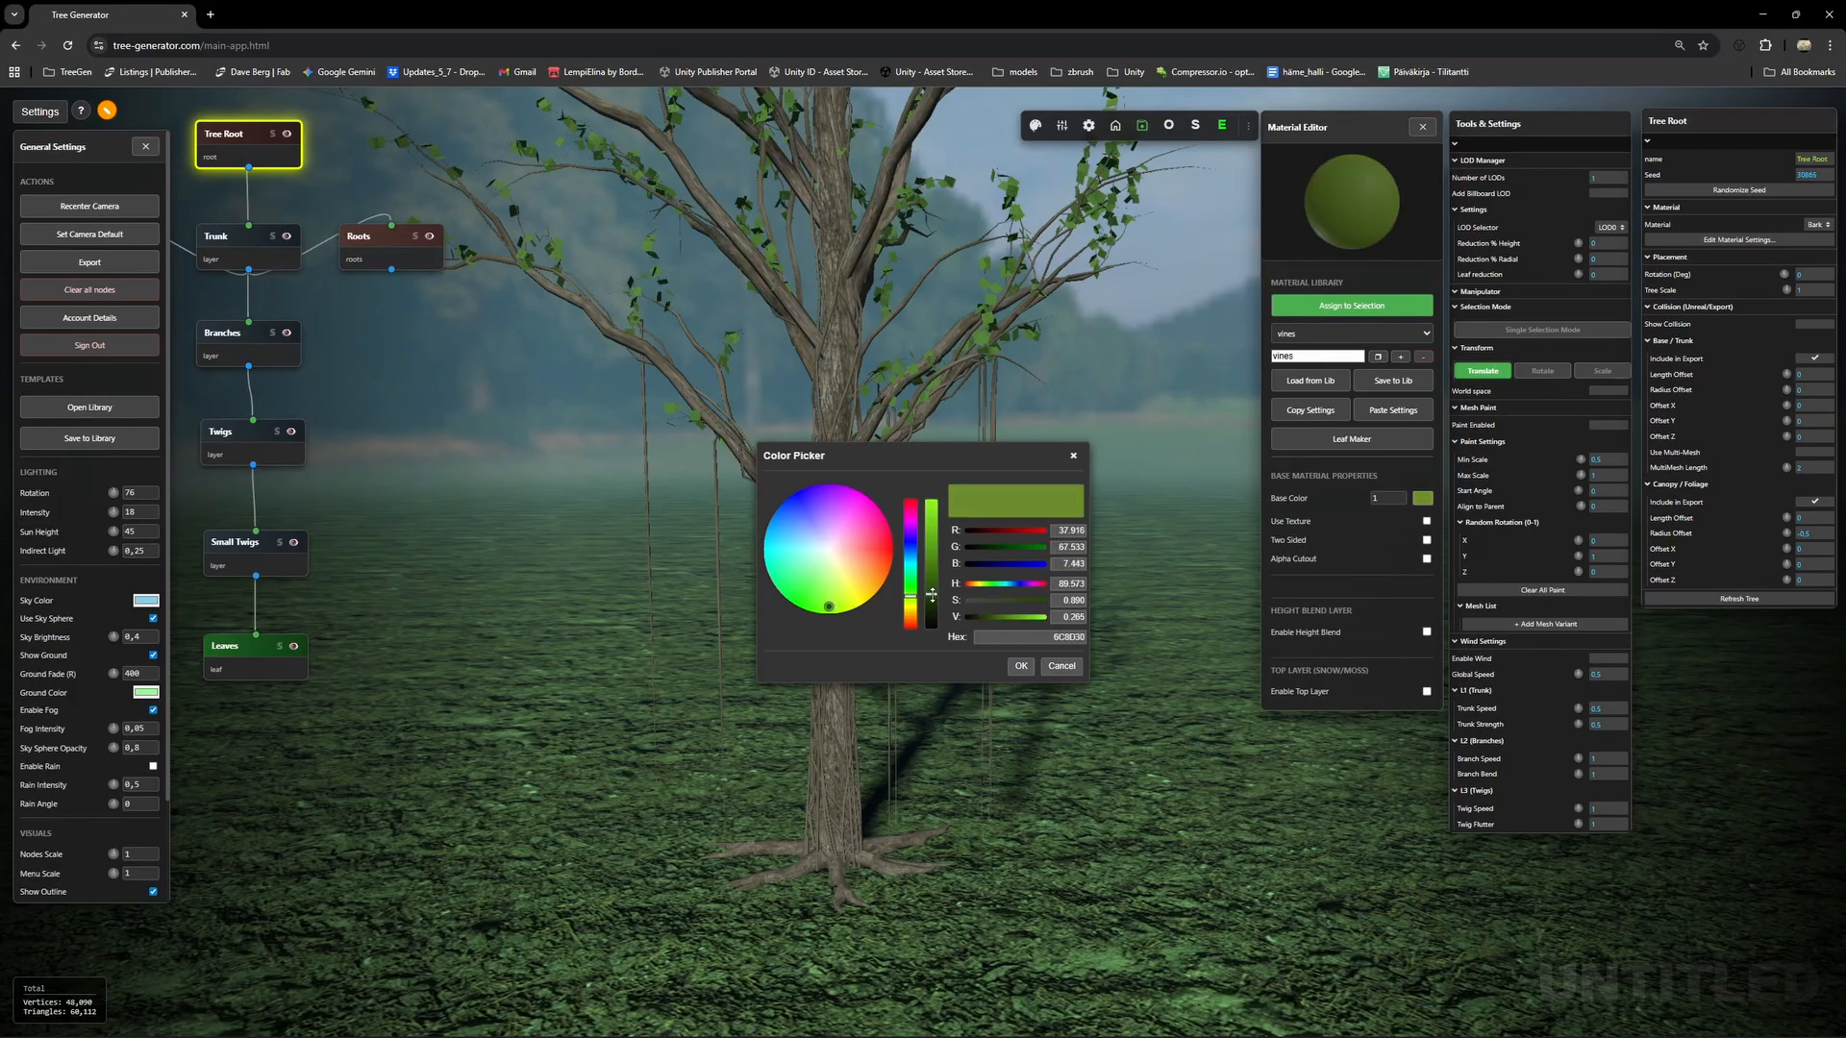
left_click(1021, 665)
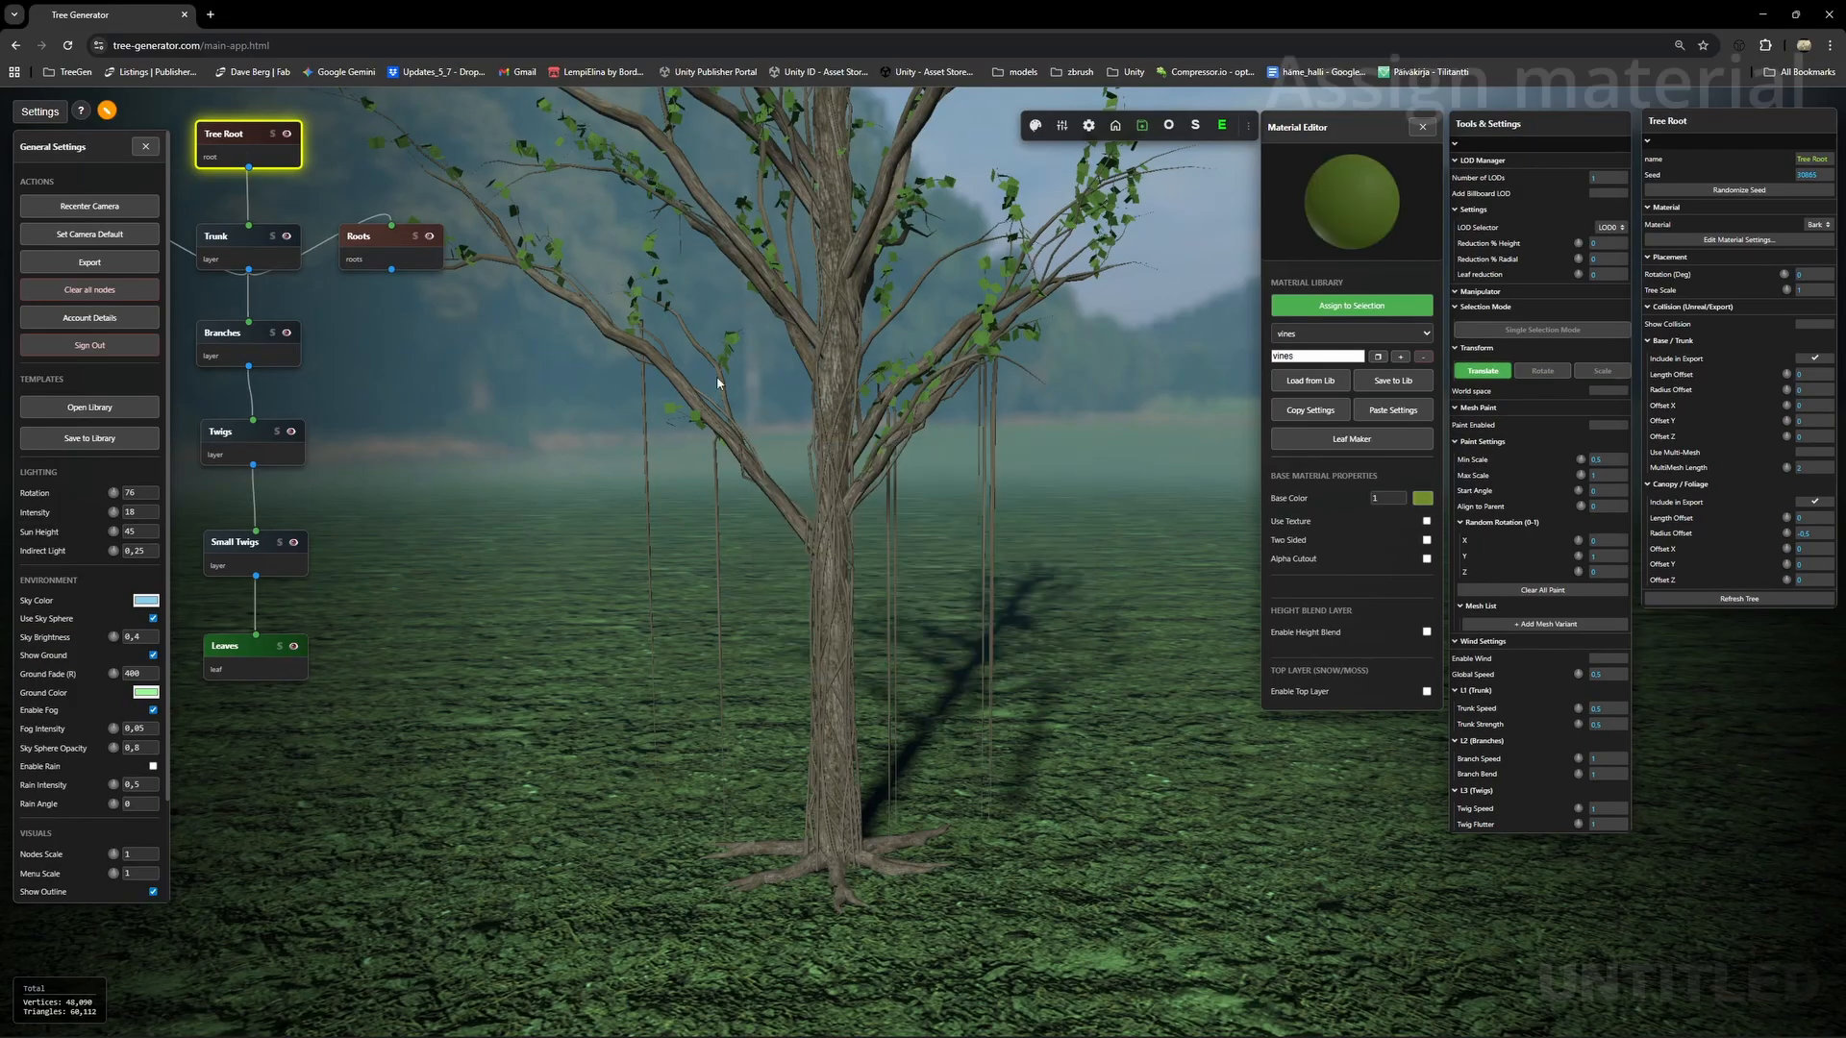
Assign the vines material to the Vines node and check the green vines around the trunk.
left_click(146, 146)
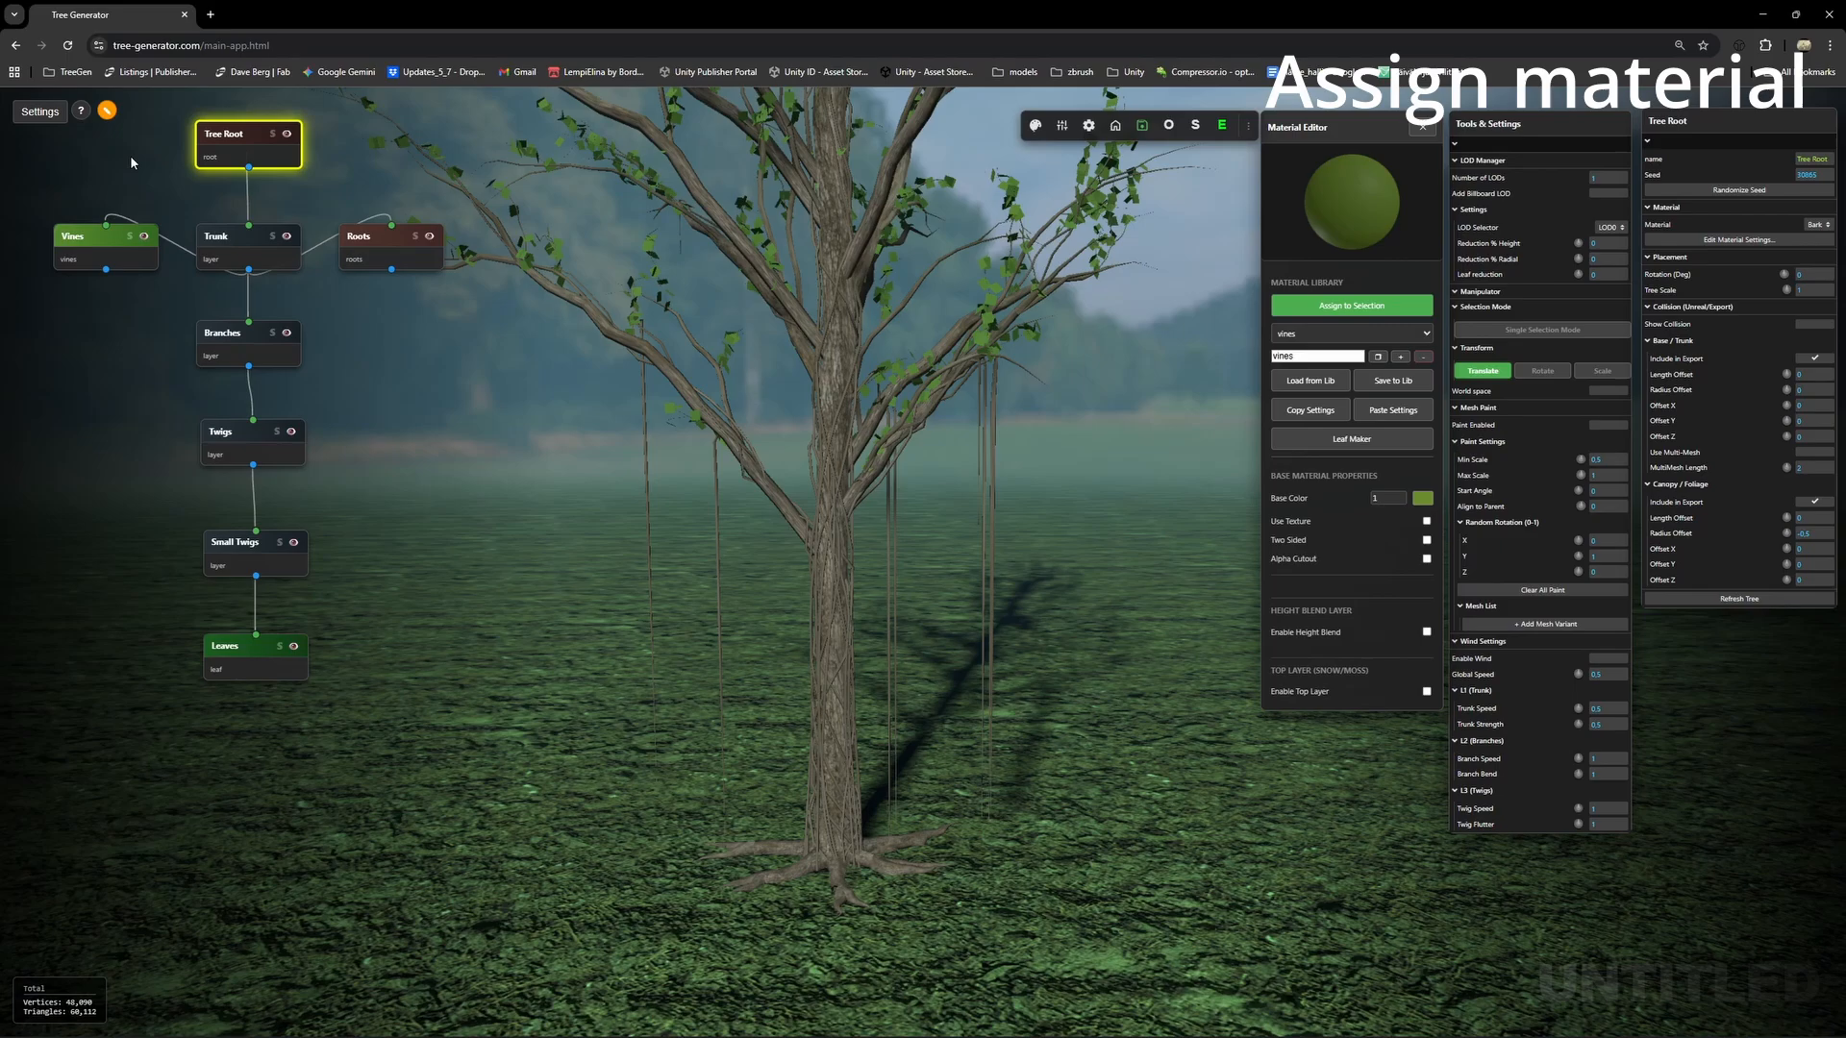
left_click(69, 235)
left_click(1345, 307)
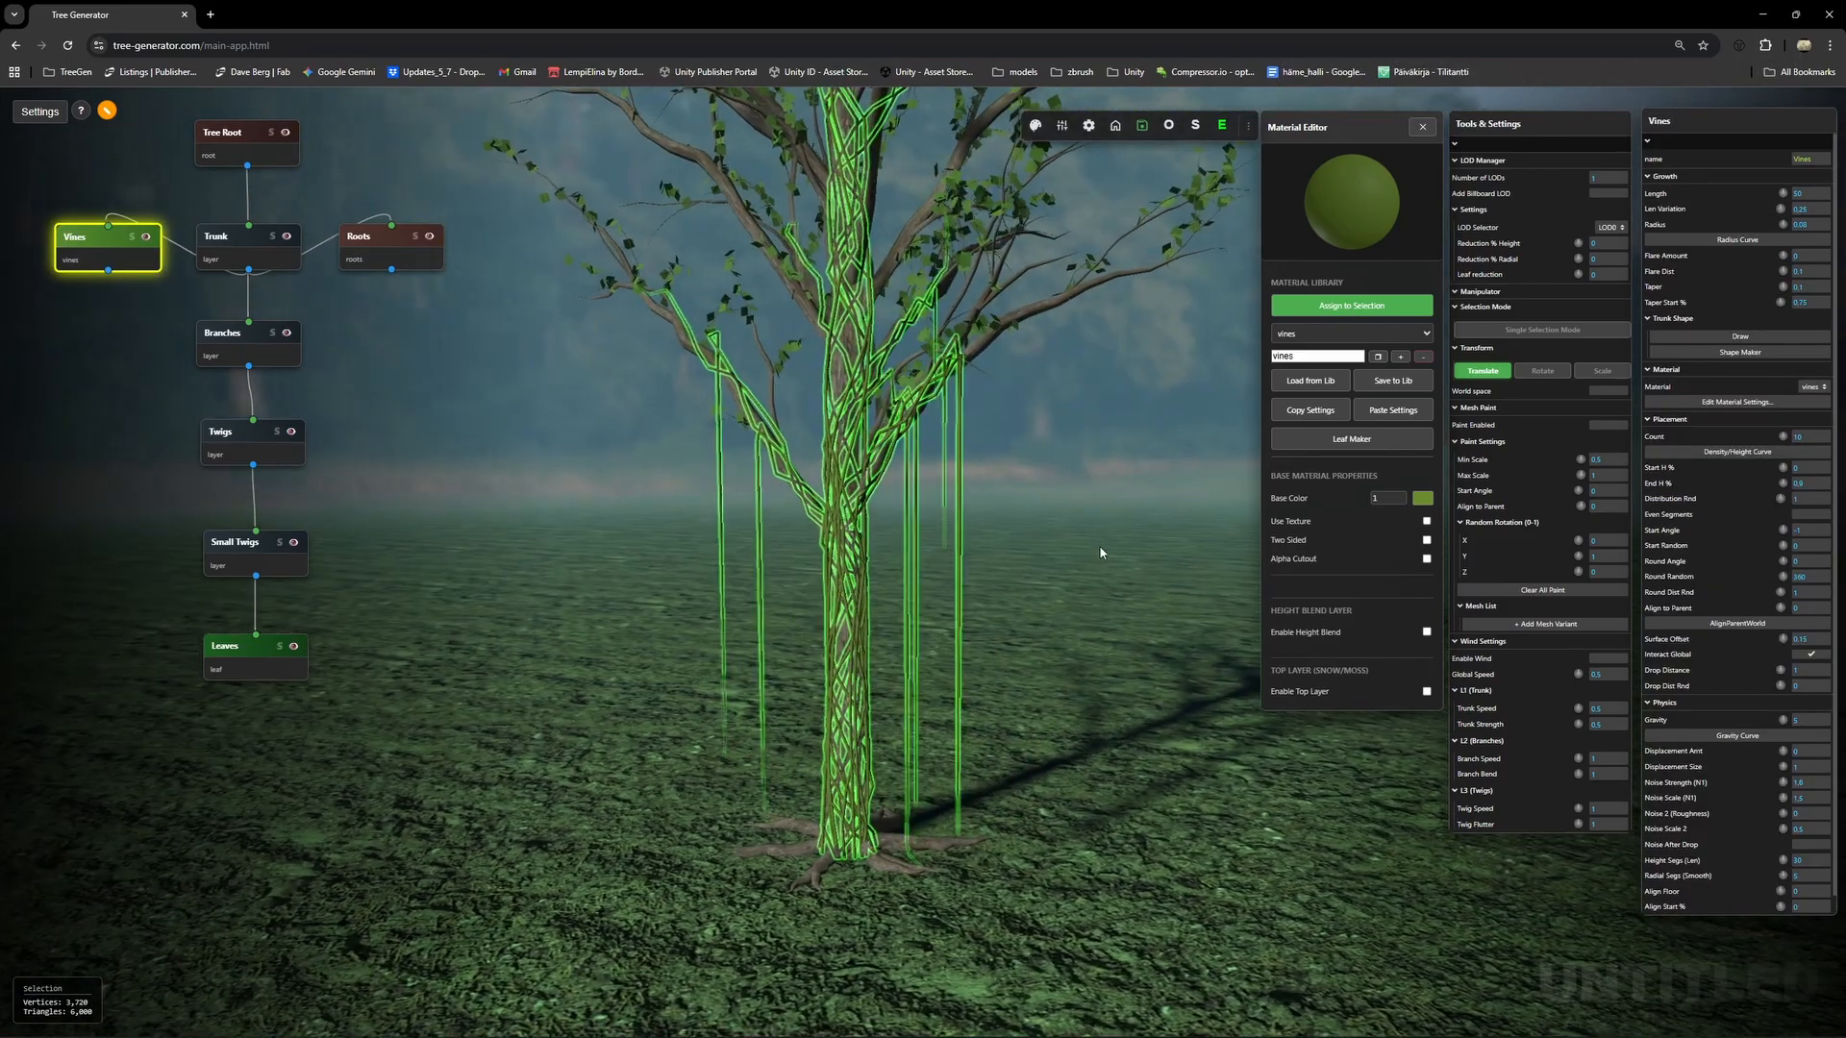
left_click(1034, 594)
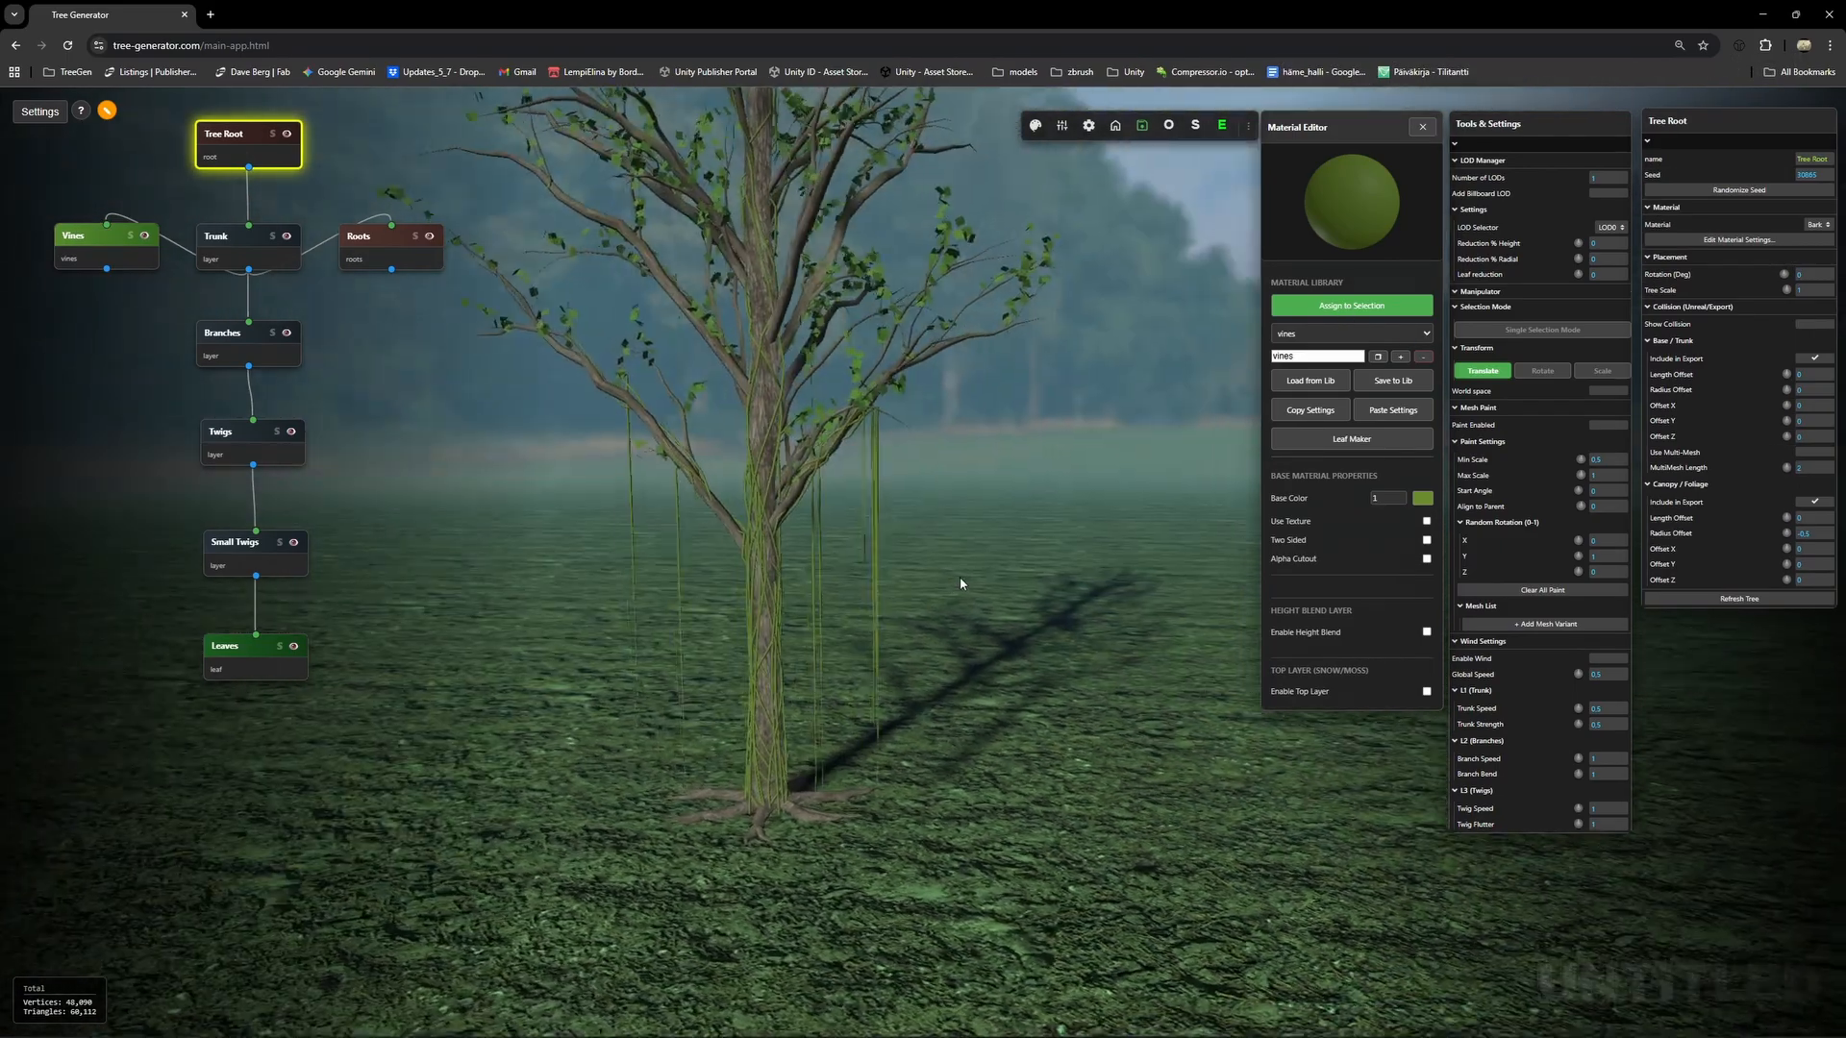
left_click_drag(959, 583, 1017, 541)
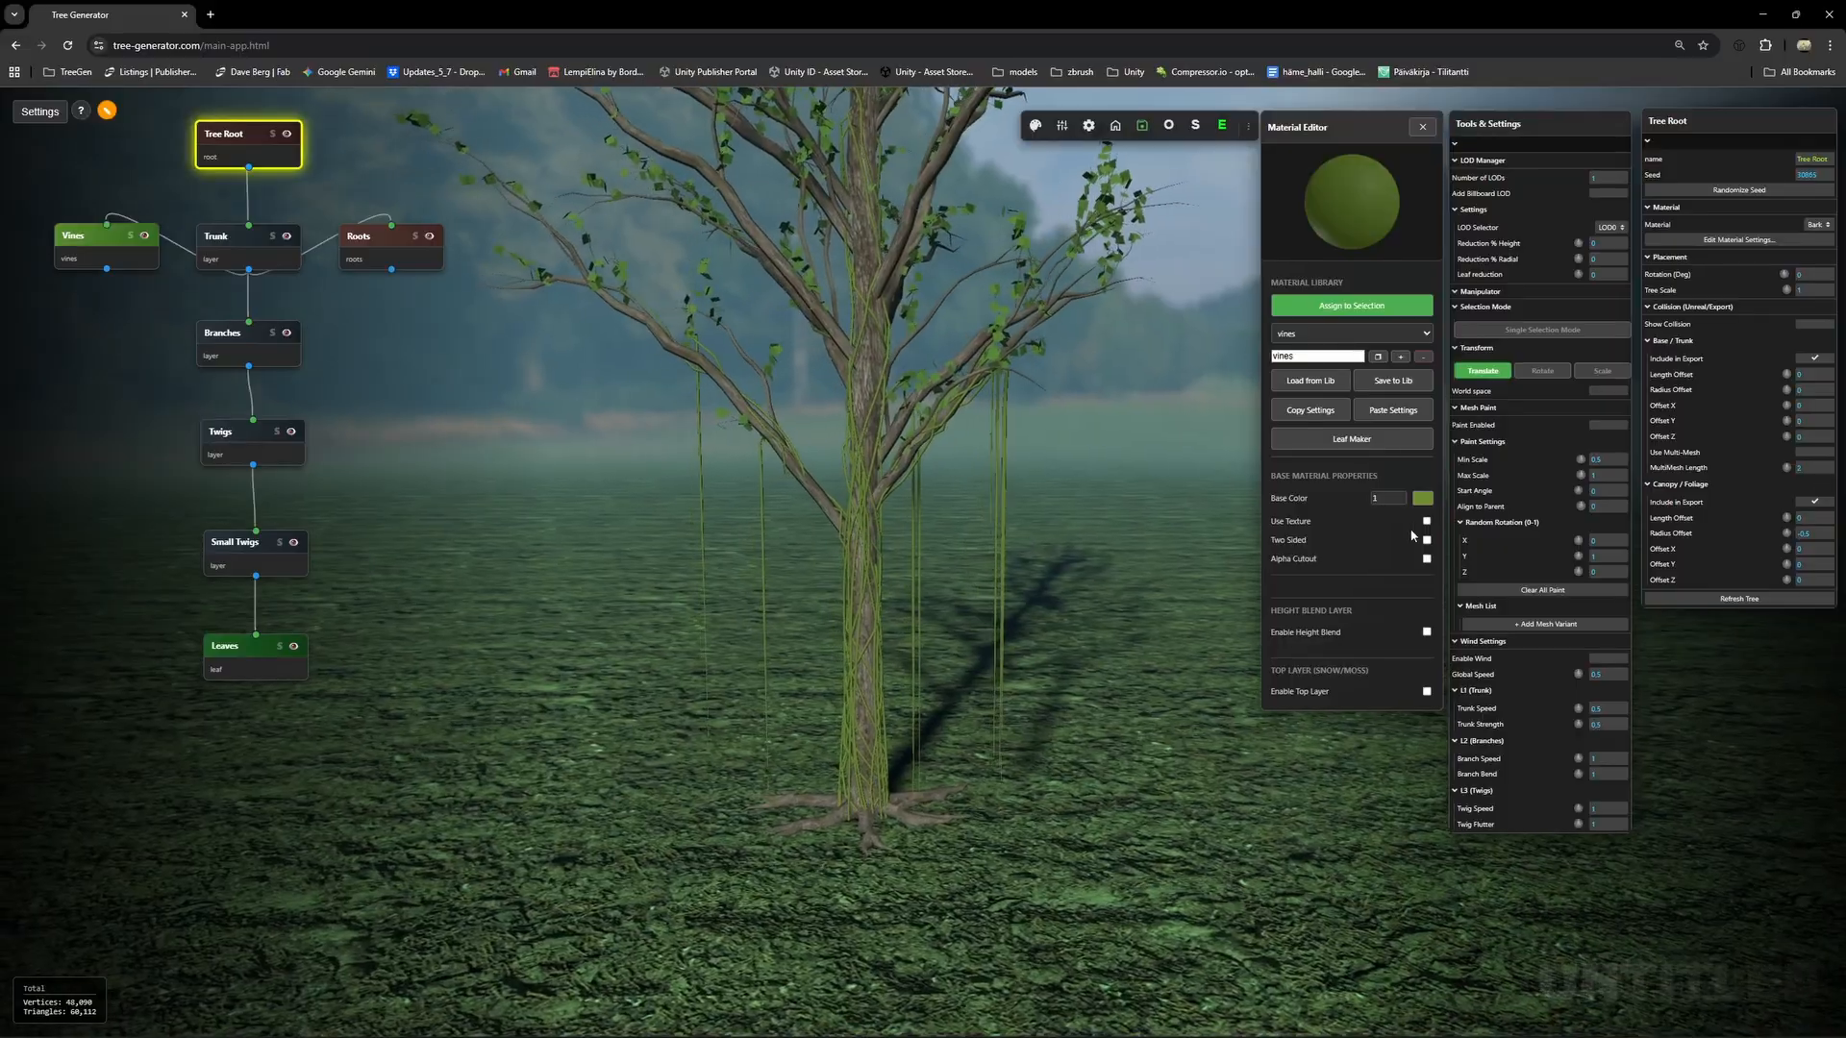
scroll(1076, 603, "up", 6)
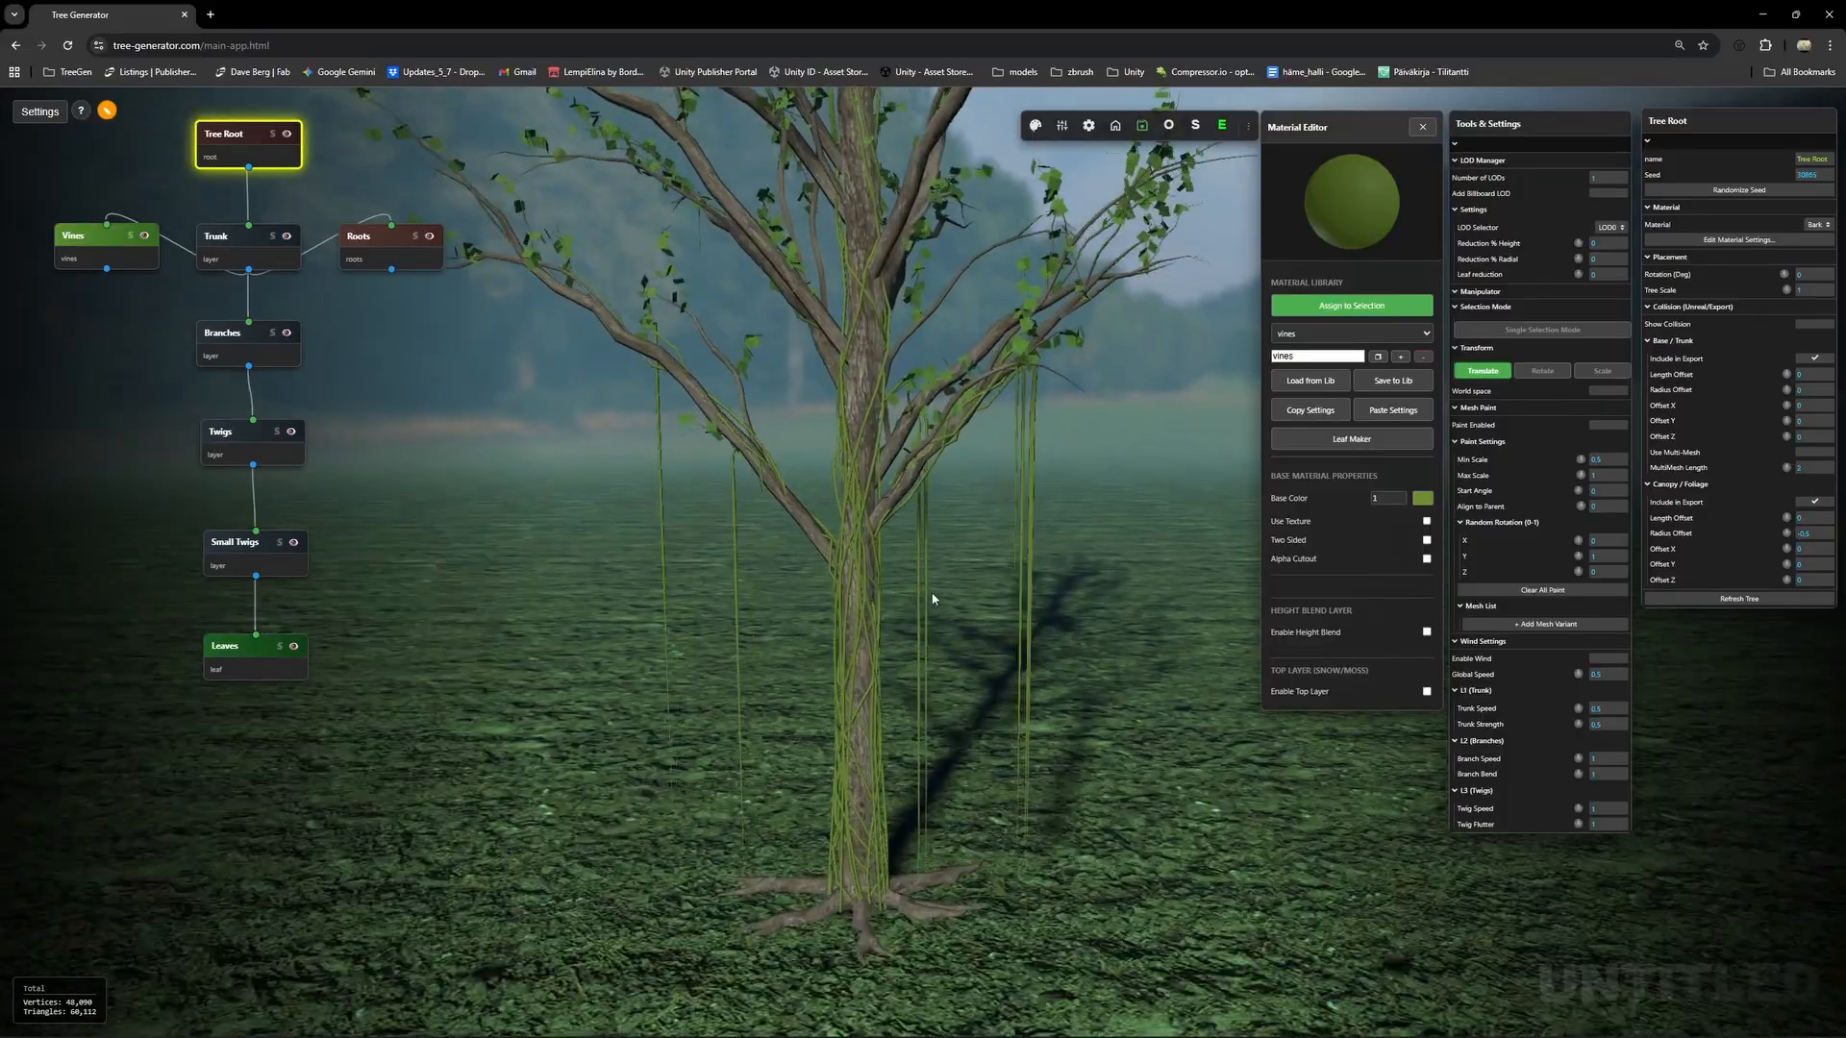
scroll(1037, 610, "down", 8)
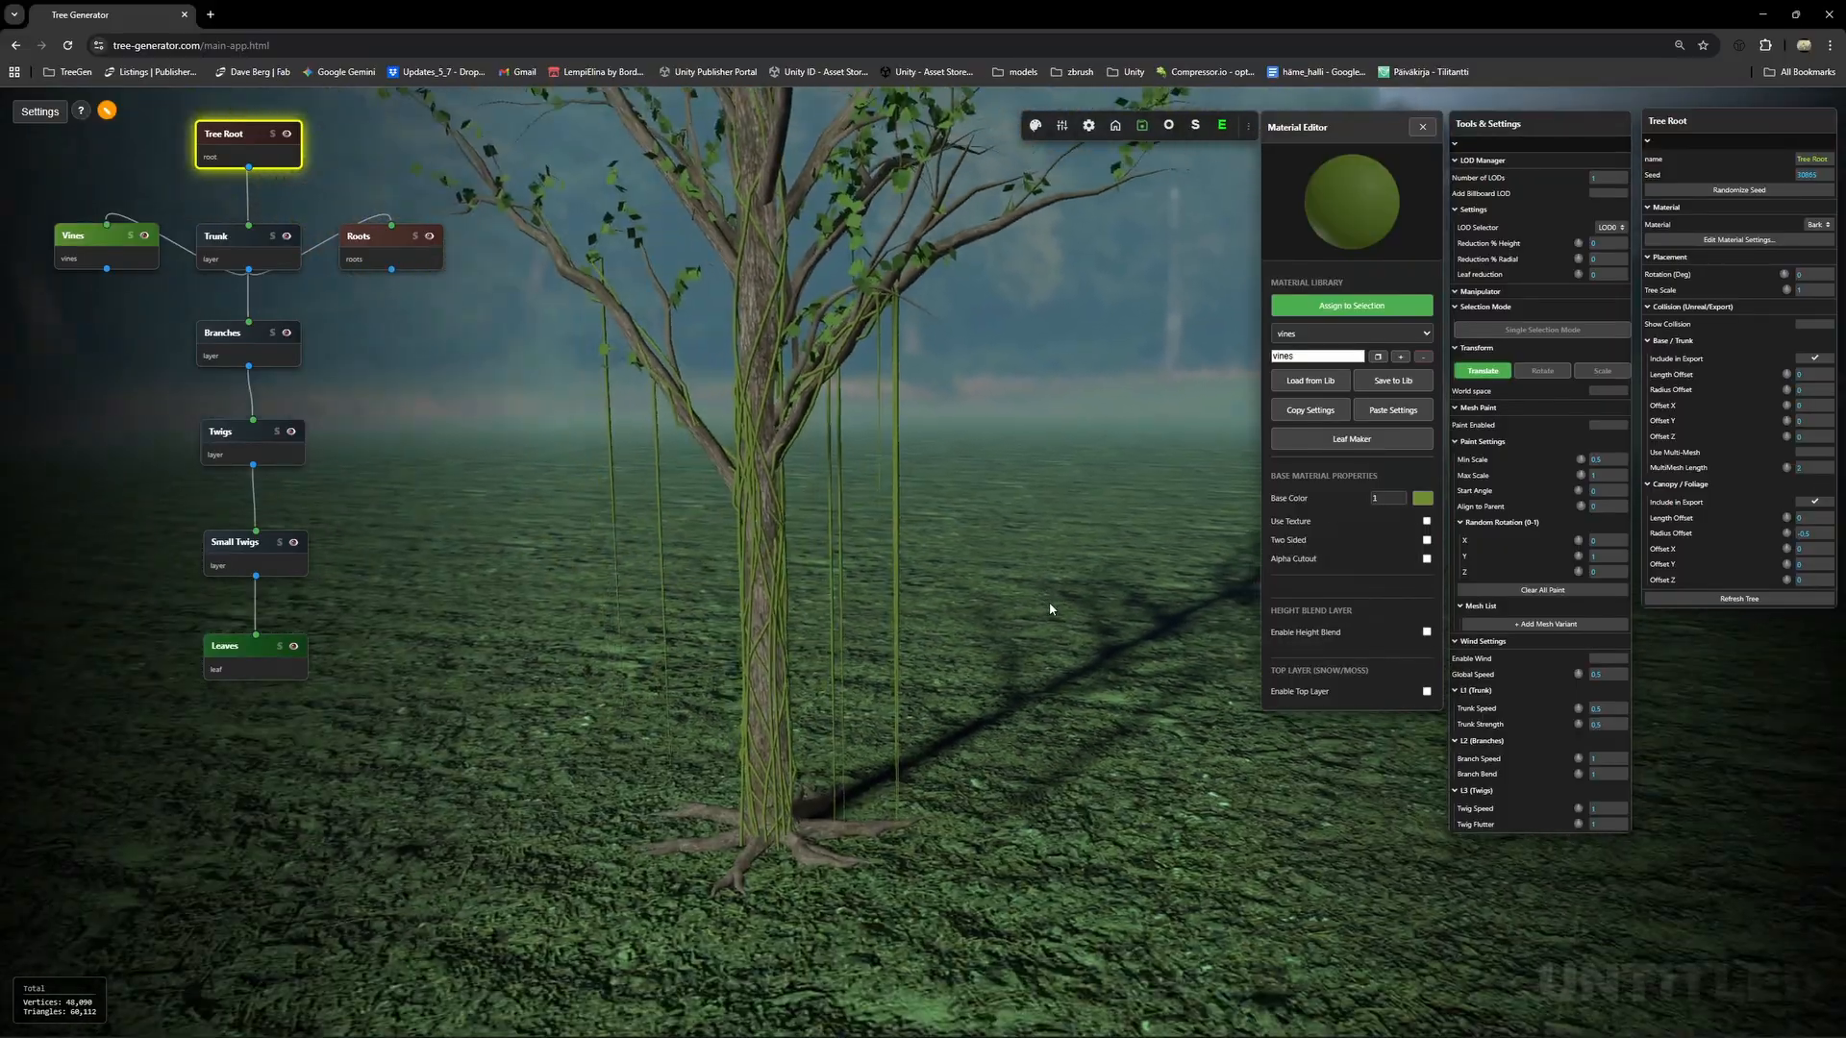
left_click_drag(1071, 628, 1134, 628)
scroll(1048, 625, "up", 5)
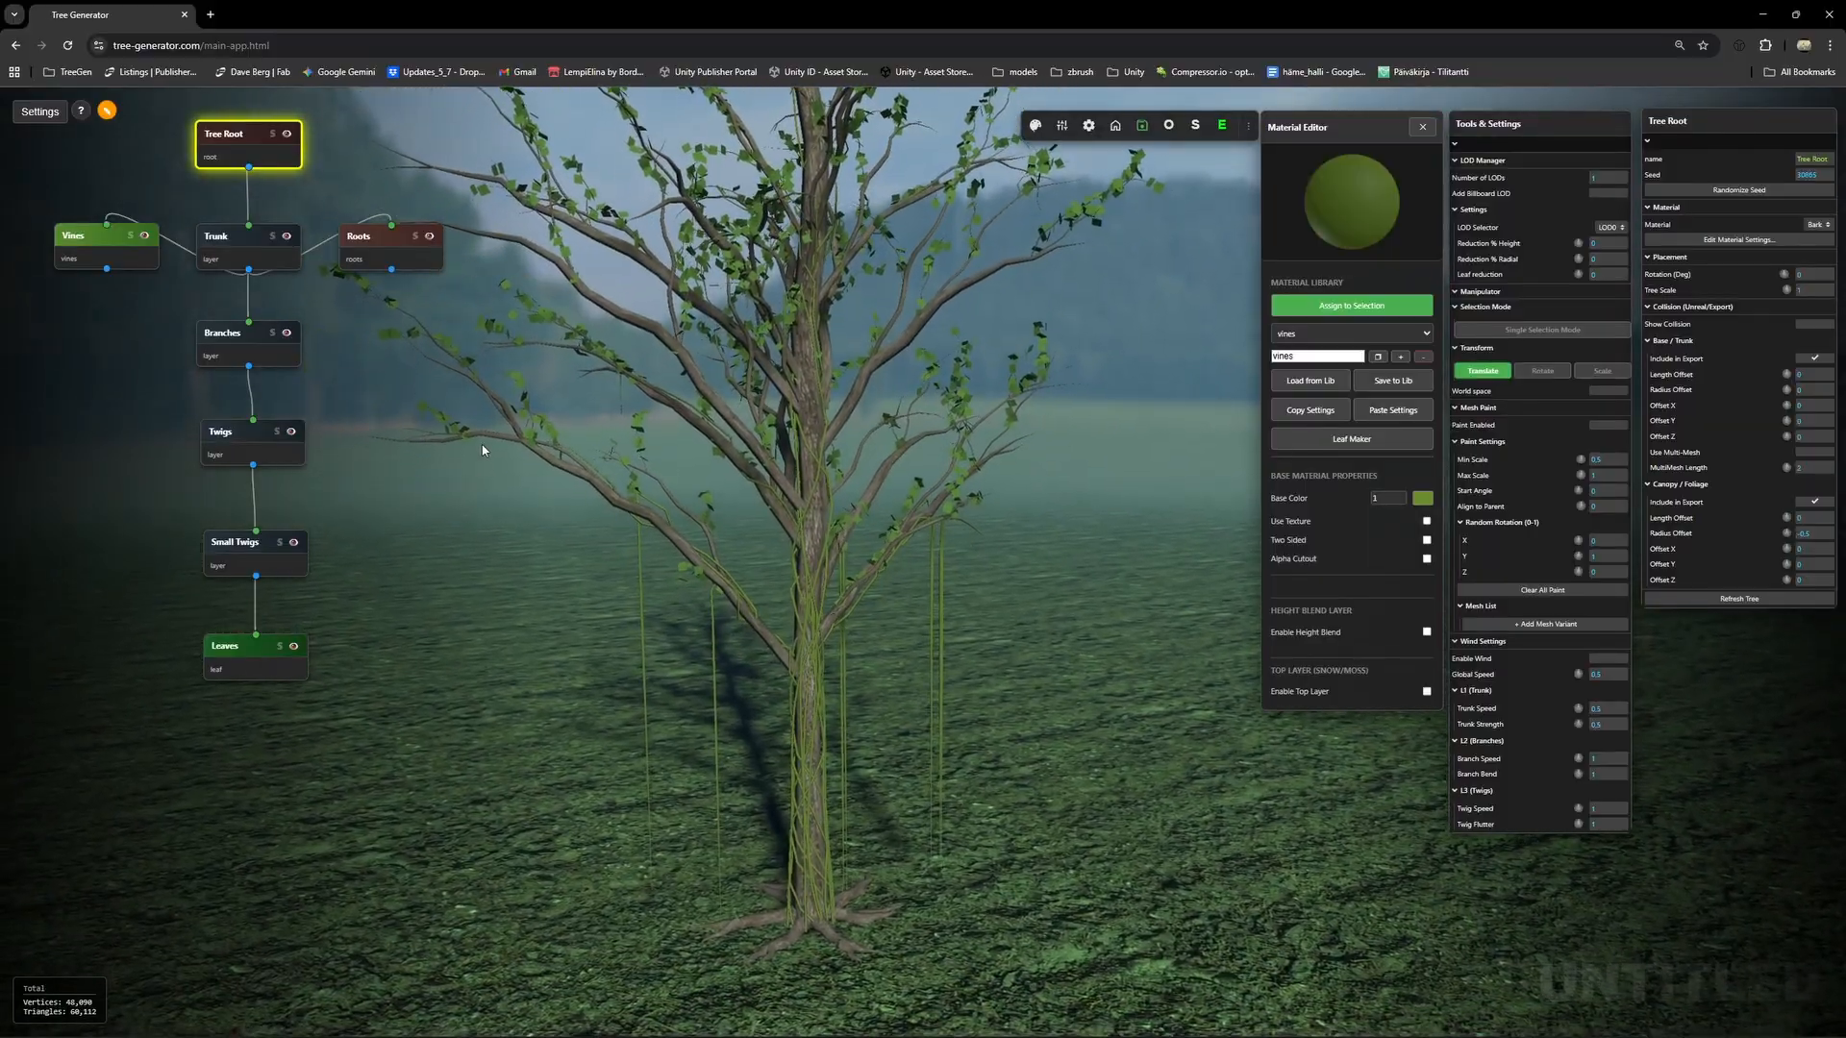
Enable the top layer (snow/moss) for the Bark material and check its coverage on the branches and roots.
left_click(1305, 335)
left_click(1305, 346)
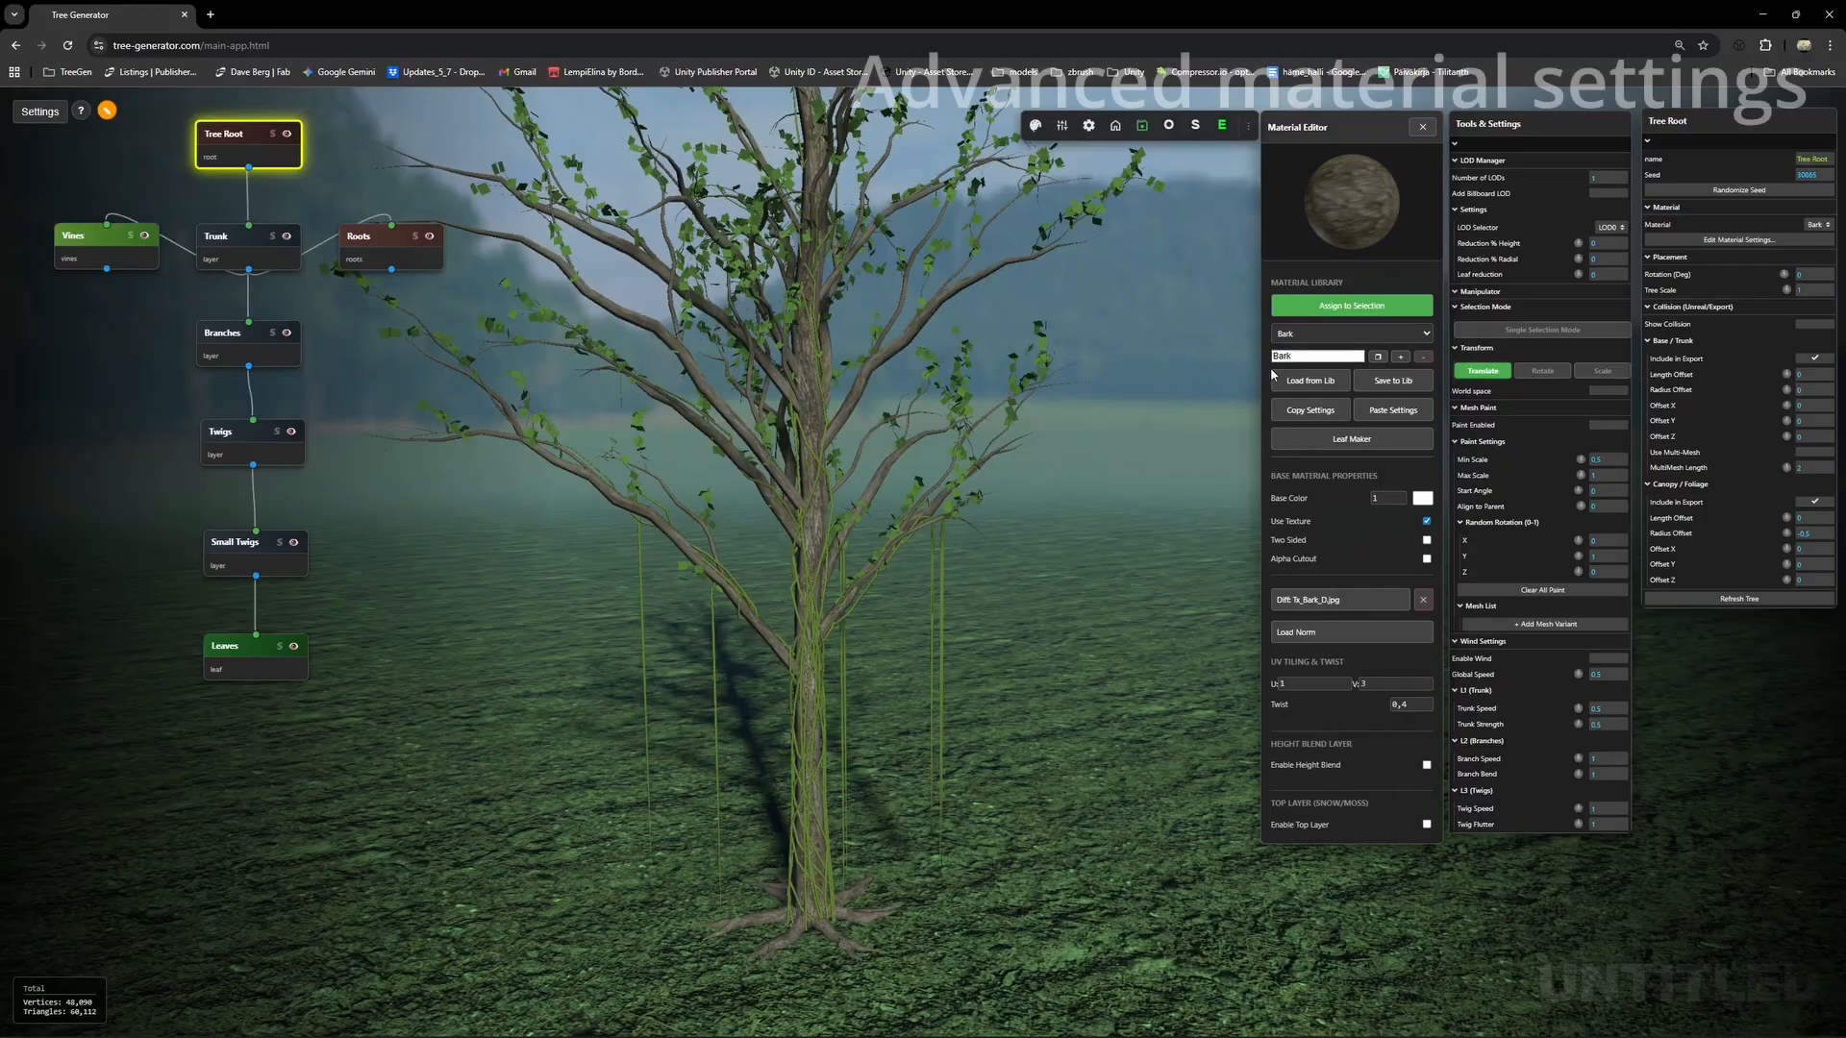
left_click_drag(996, 445, 1009, 593)
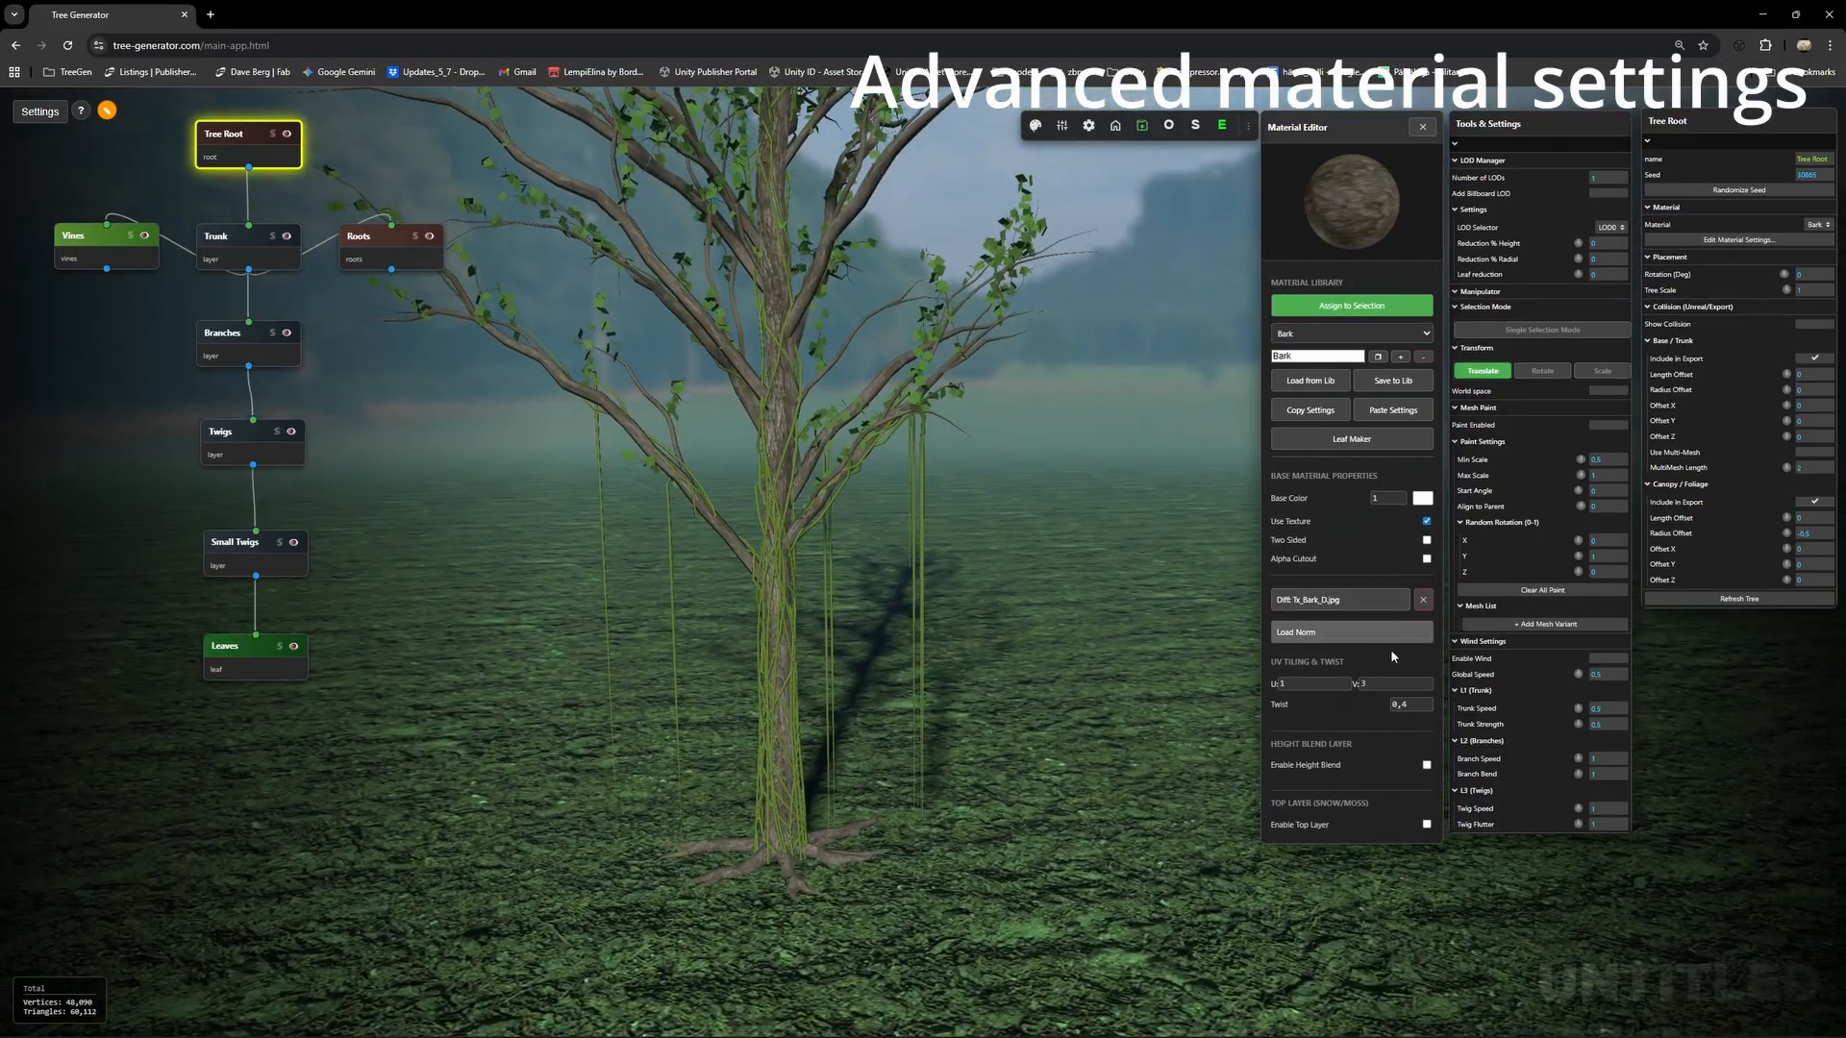
right_click_drag(981, 721, 1017, 660)
scroll(1017, 660, "up", 2)
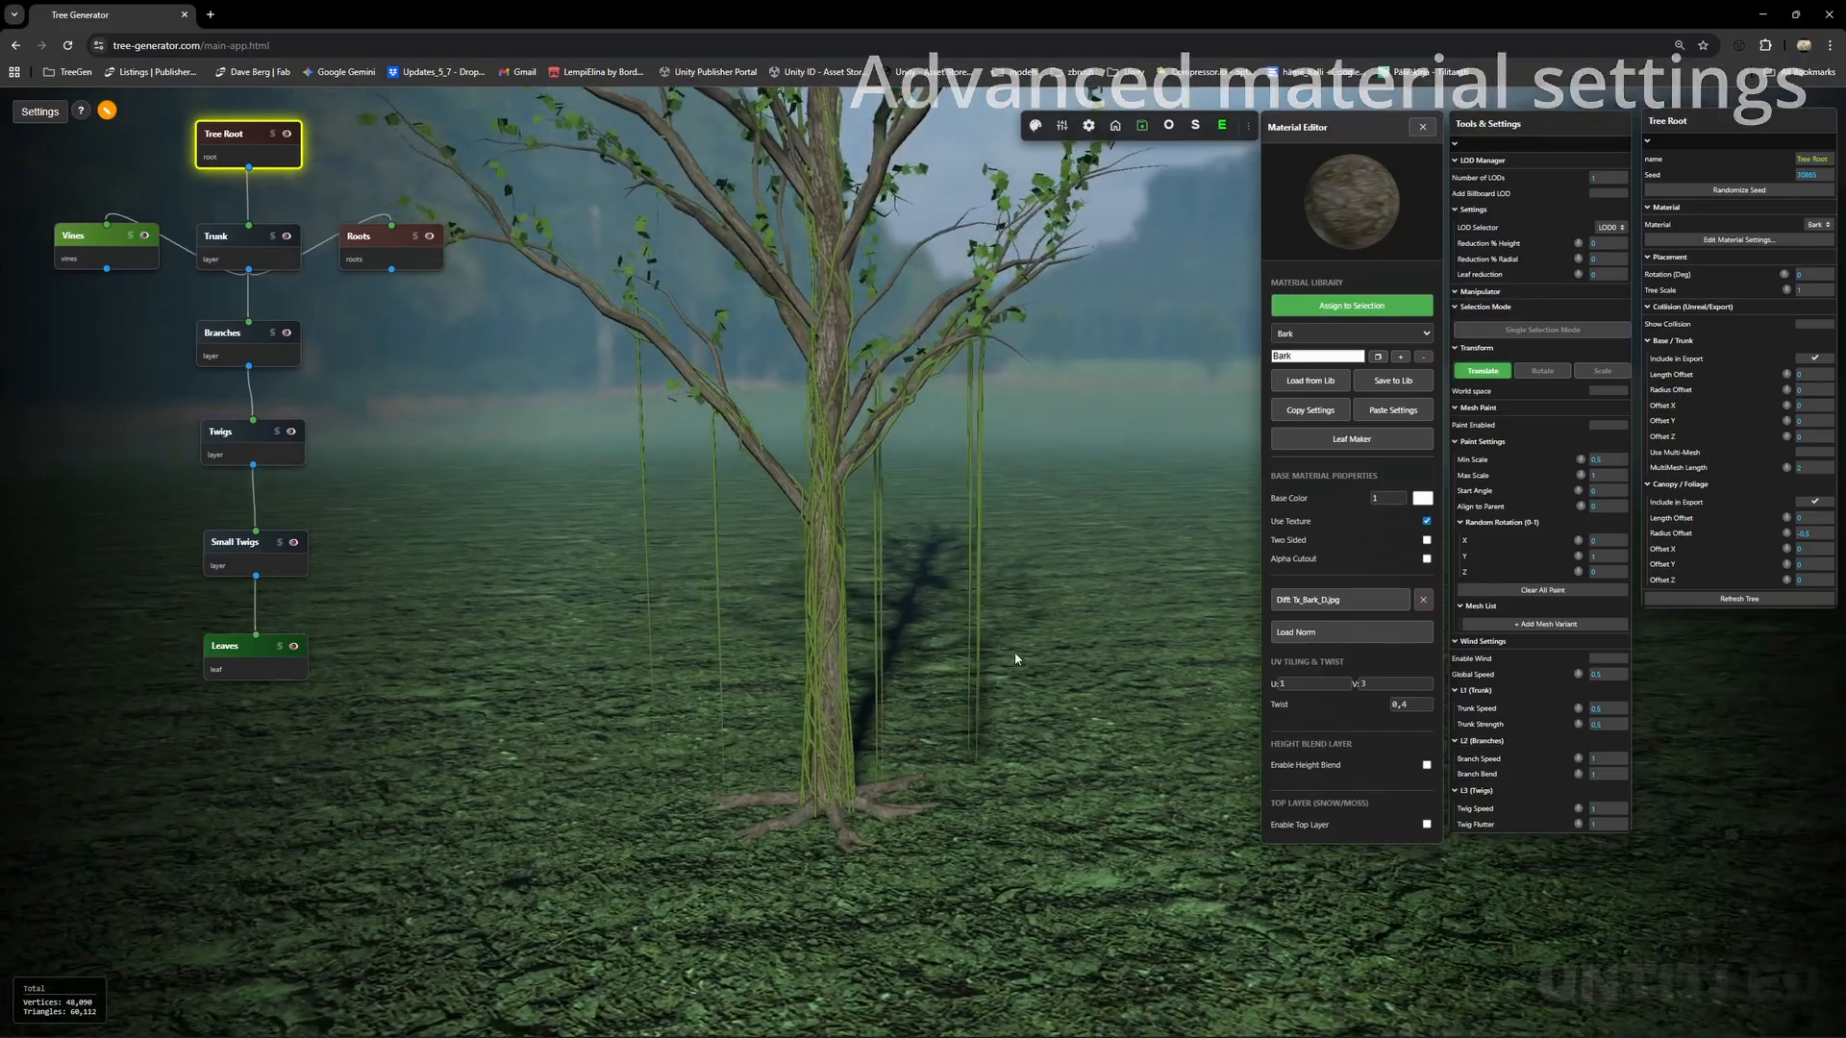
left_click(1426, 825)
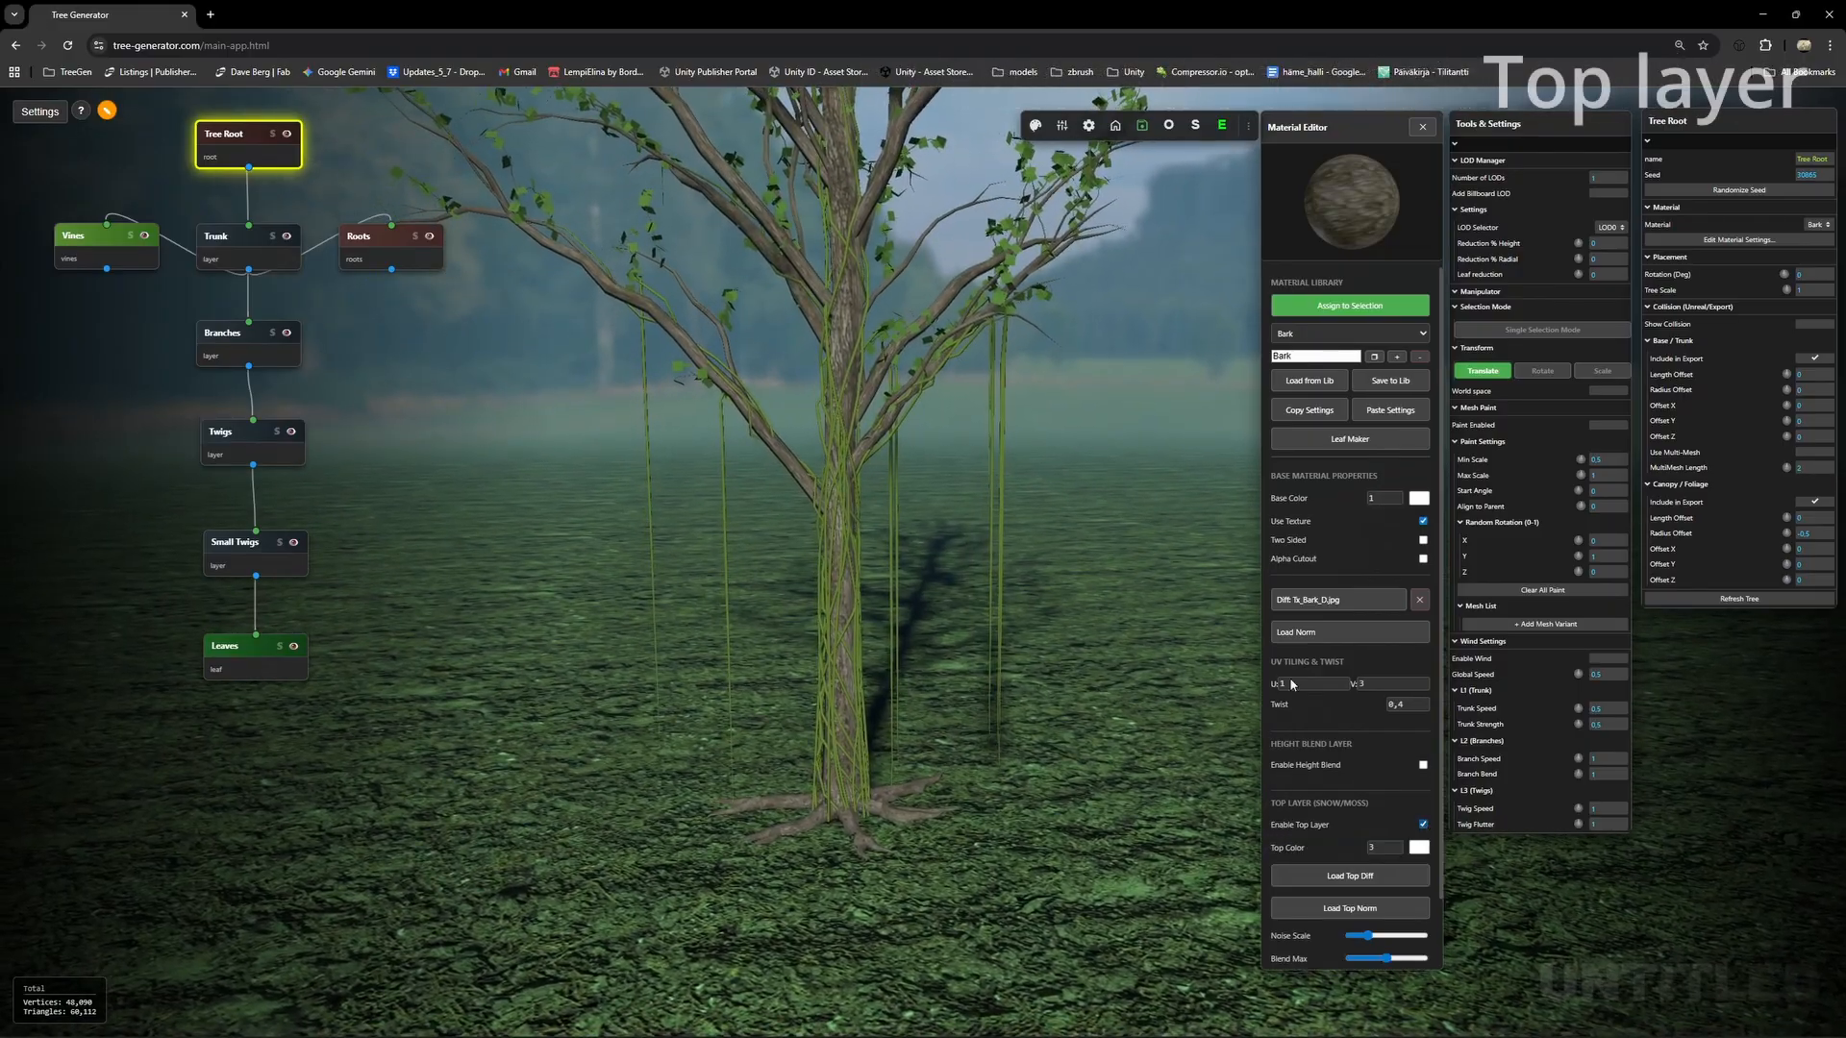
scroll(981, 733, "down", 5)
left_click_drag(910, 680, 1001, 568)
right_click_drag(1001, 568, 1011, 645)
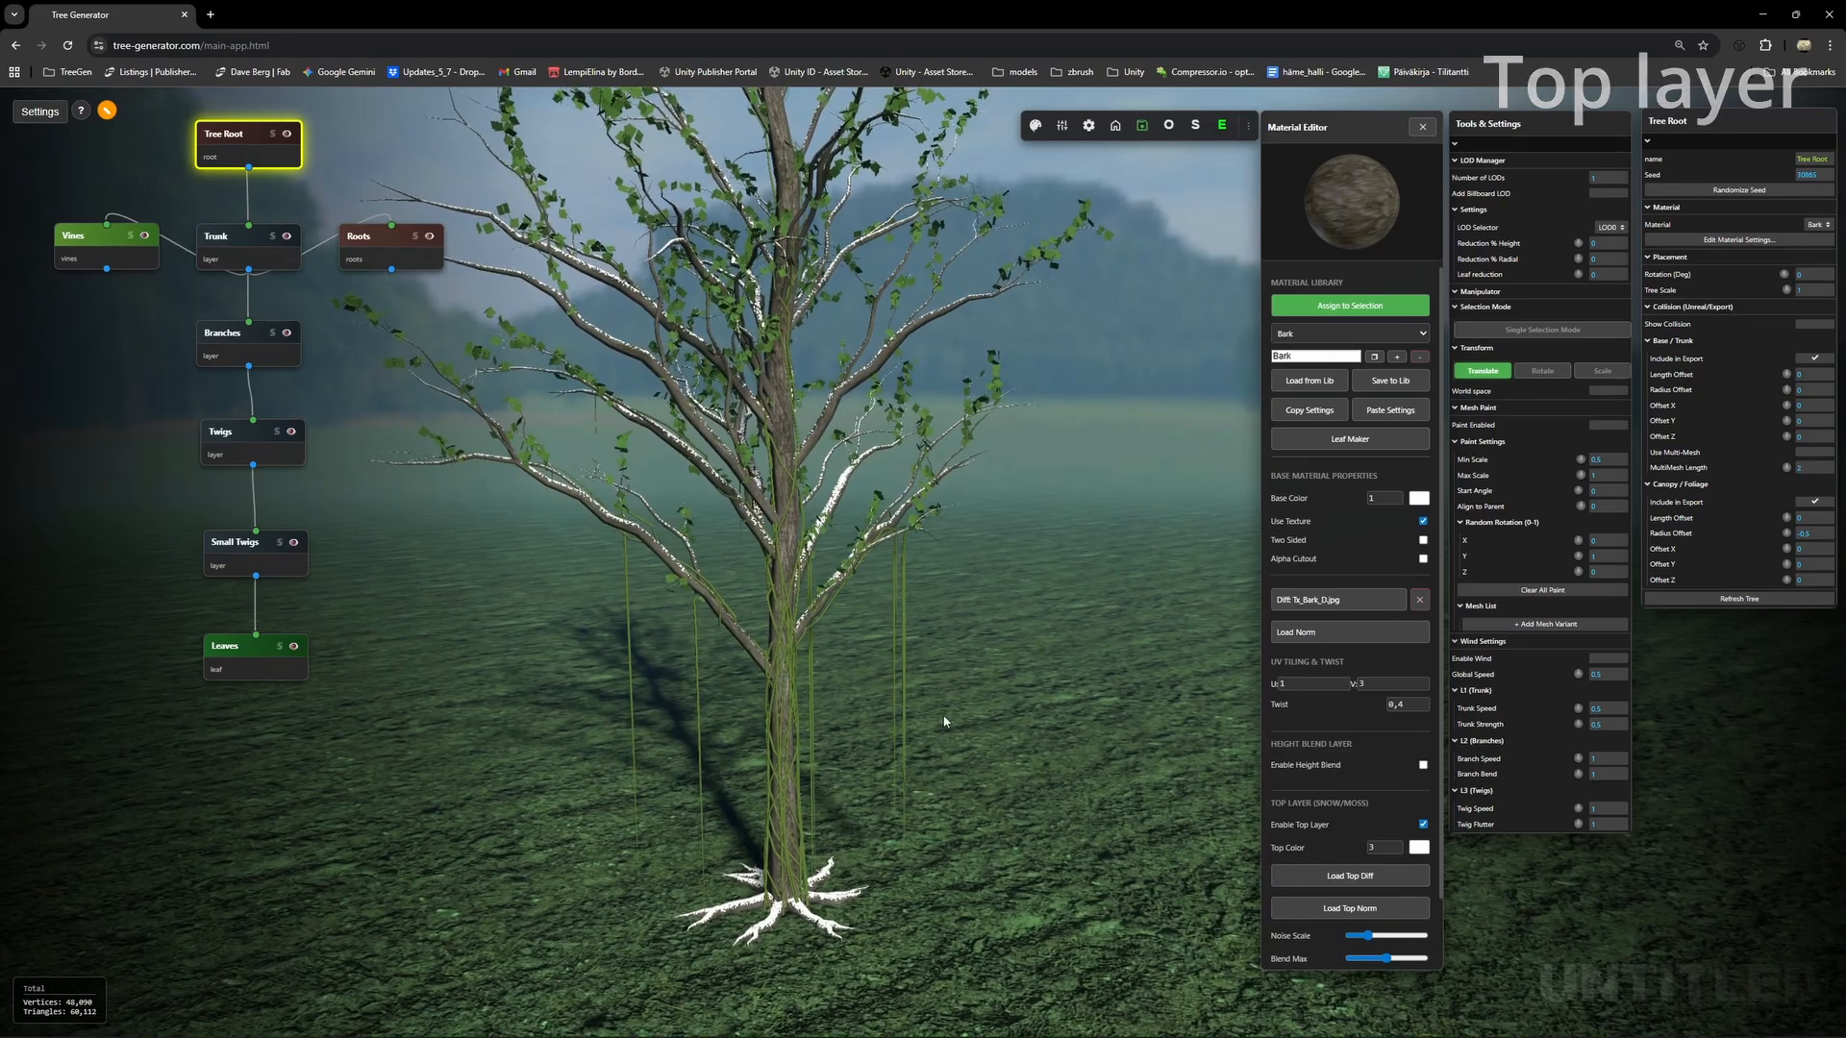
scroll(948, 655, "up", 3)
left_click_drag(932, 687, 1014, 700)
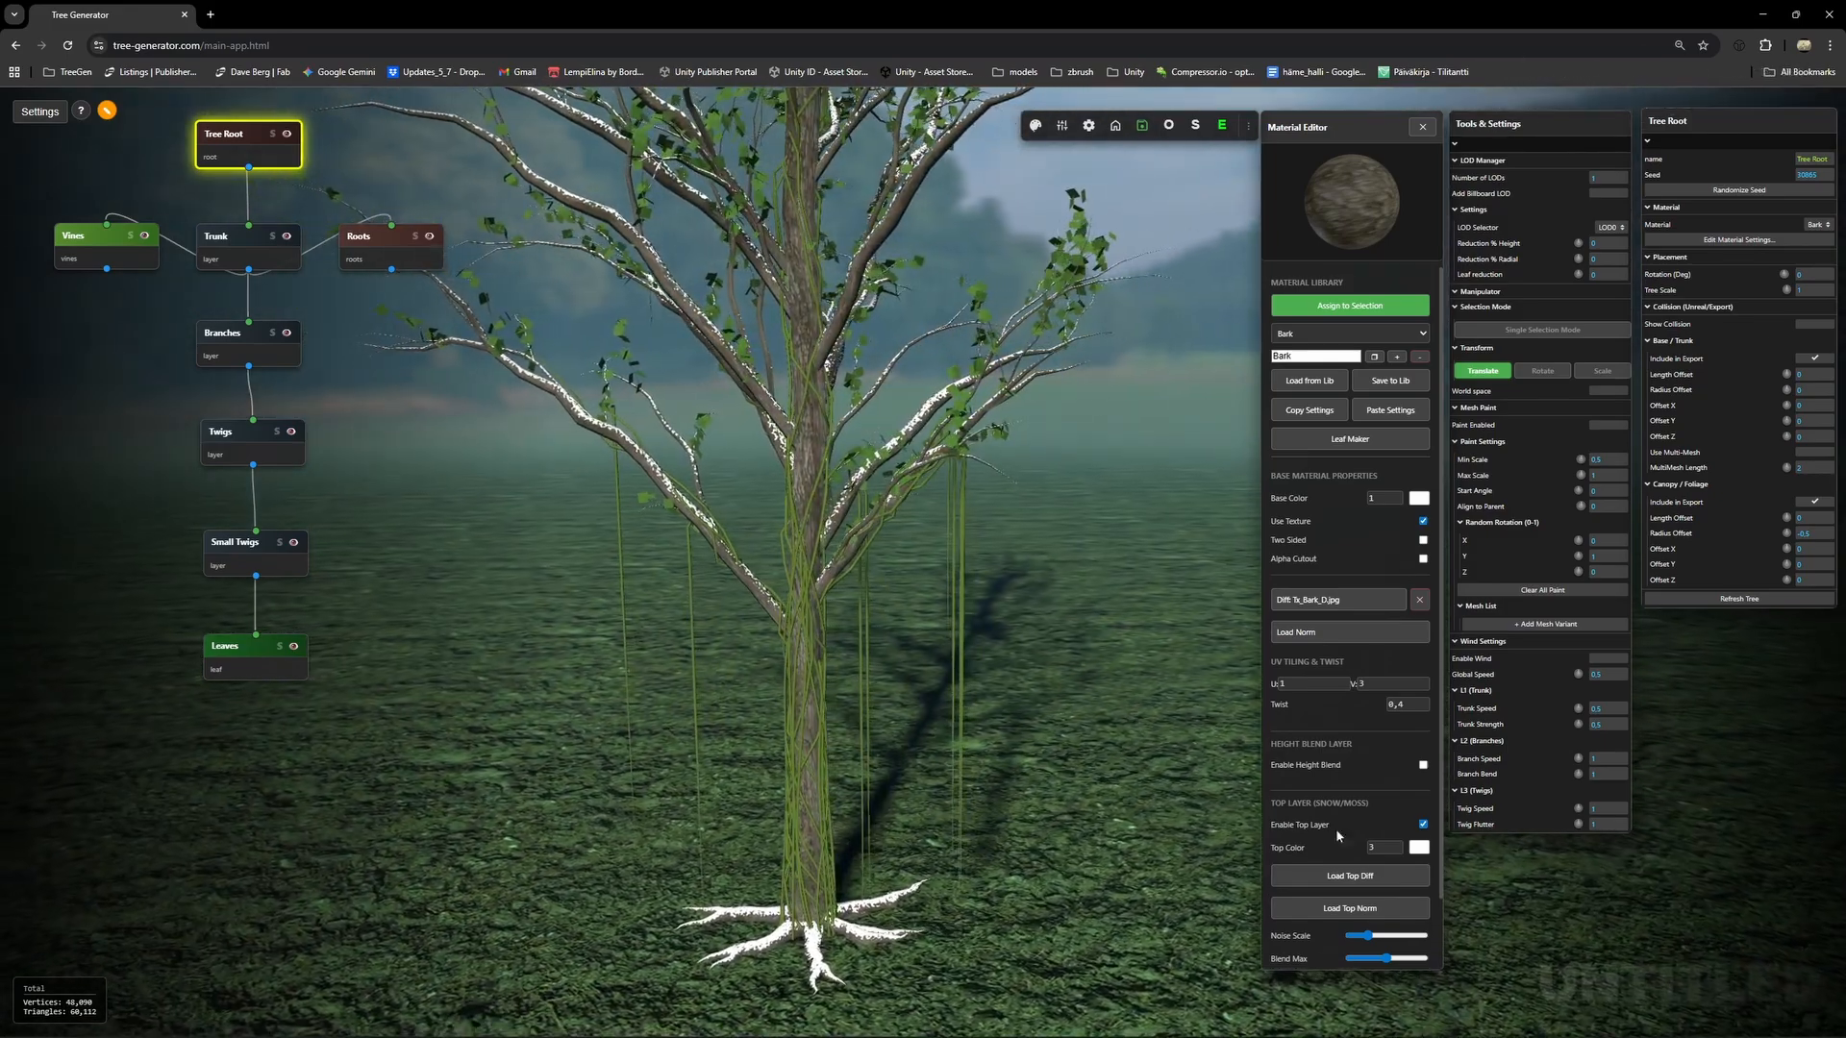
Set the Bark material's top layer color to a dark olive green and inspect the moss on the tree.
left_click(1419, 847)
left_click(840, 584)
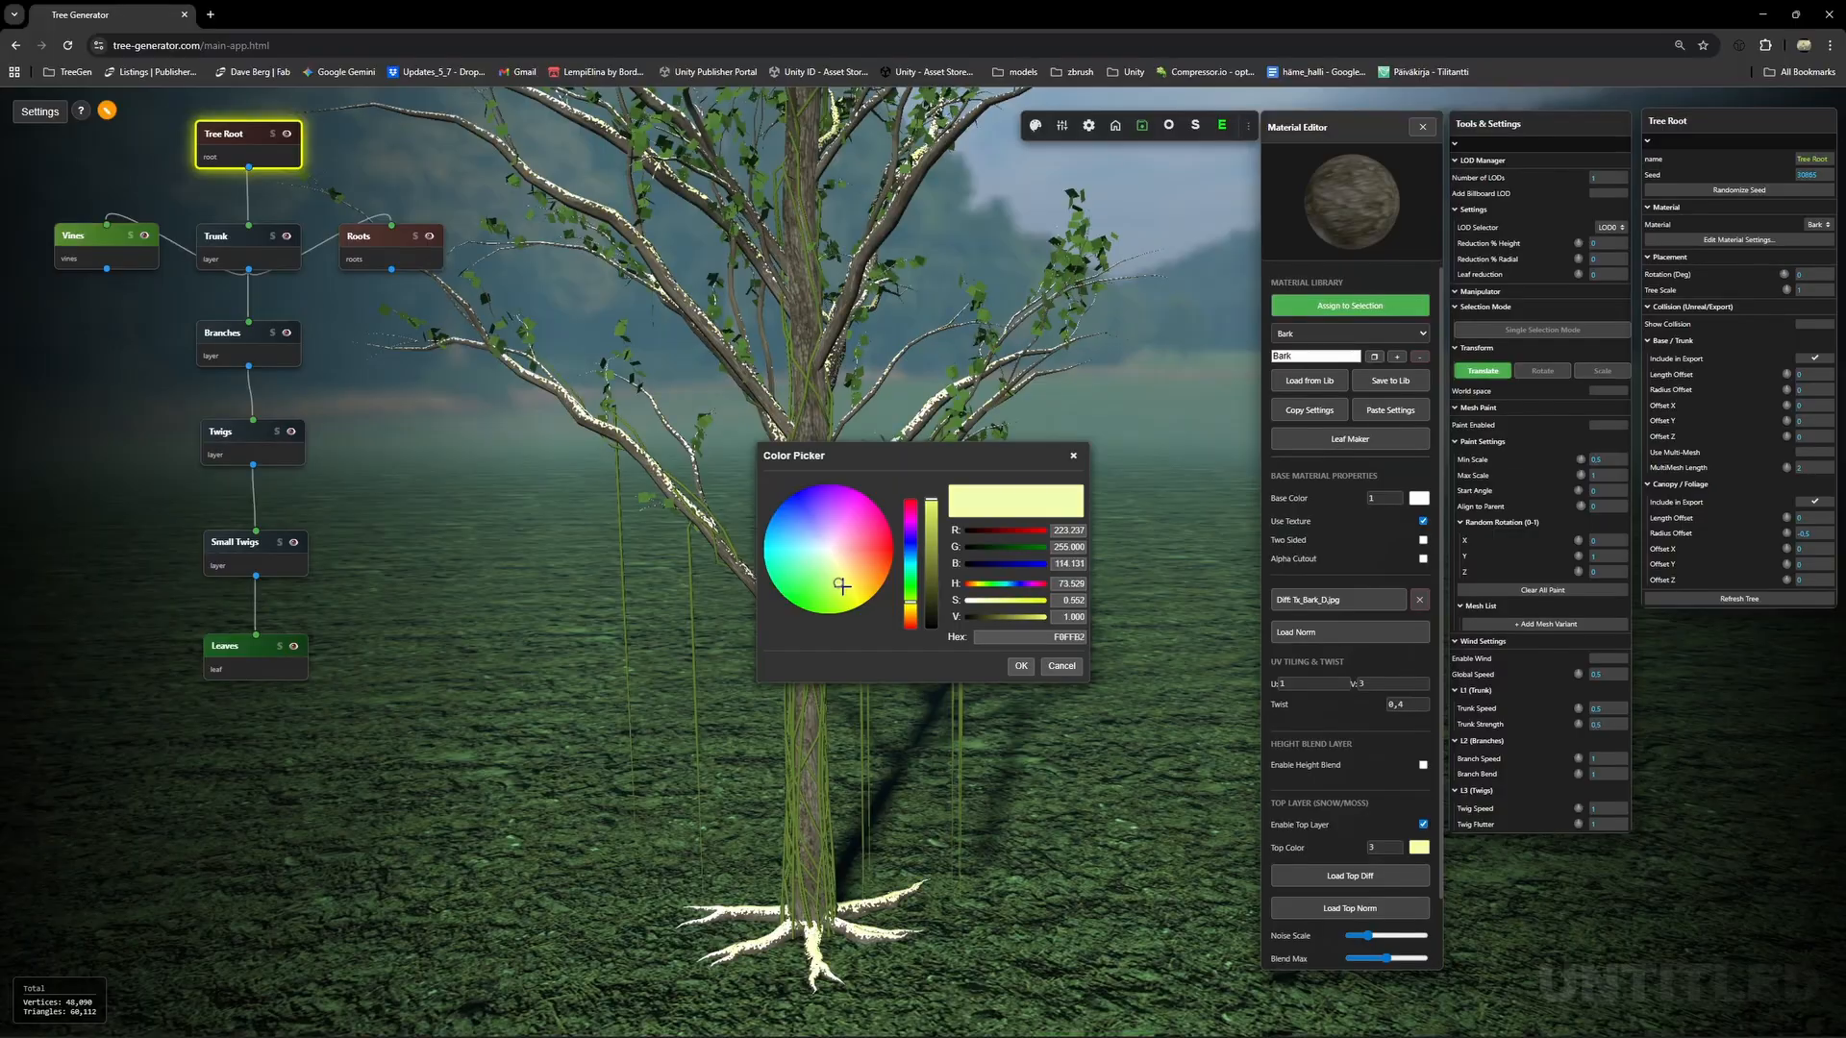
left_click_drag(929, 588, 933, 613)
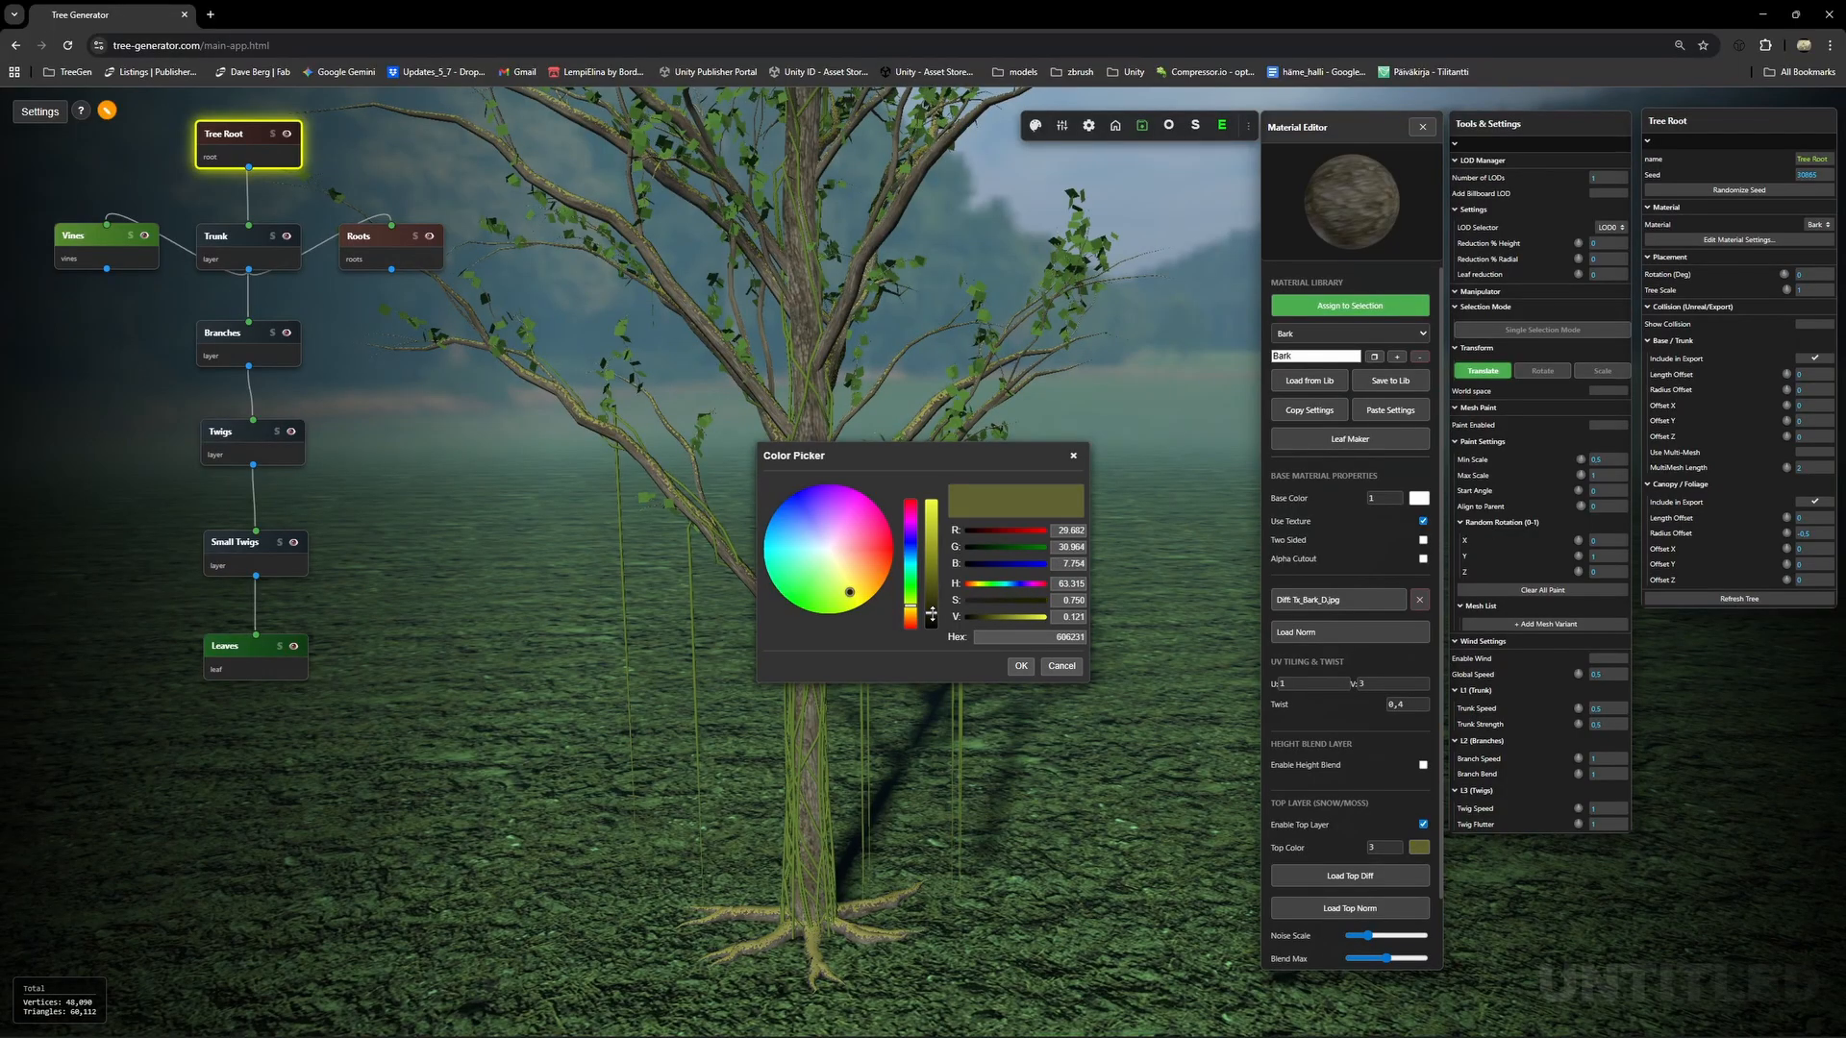
left_click(1021, 666)
scroll(942, 613, "up", 5)
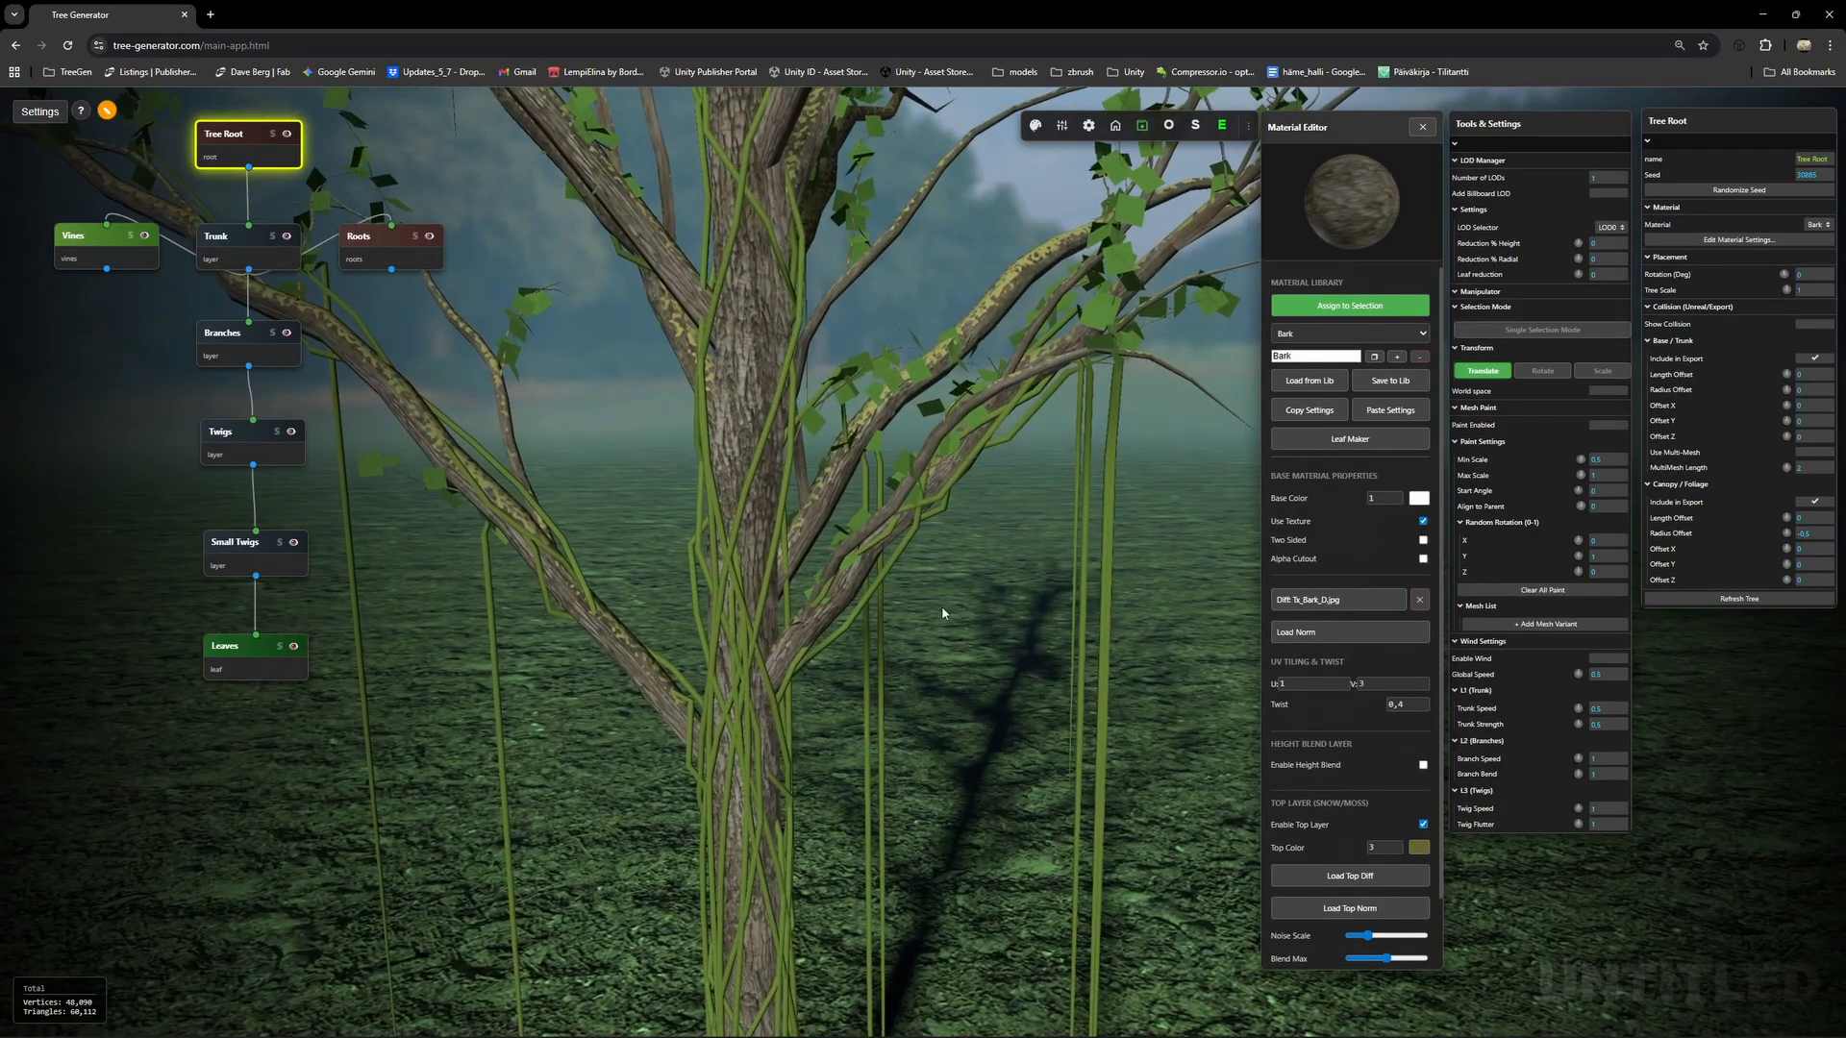
scroll(947, 581, "down", 4)
left_click_drag(959, 523, 1036, 611)
scroll(999, 609, "down", 5)
right_click_drag(955, 610, 1026, 732)
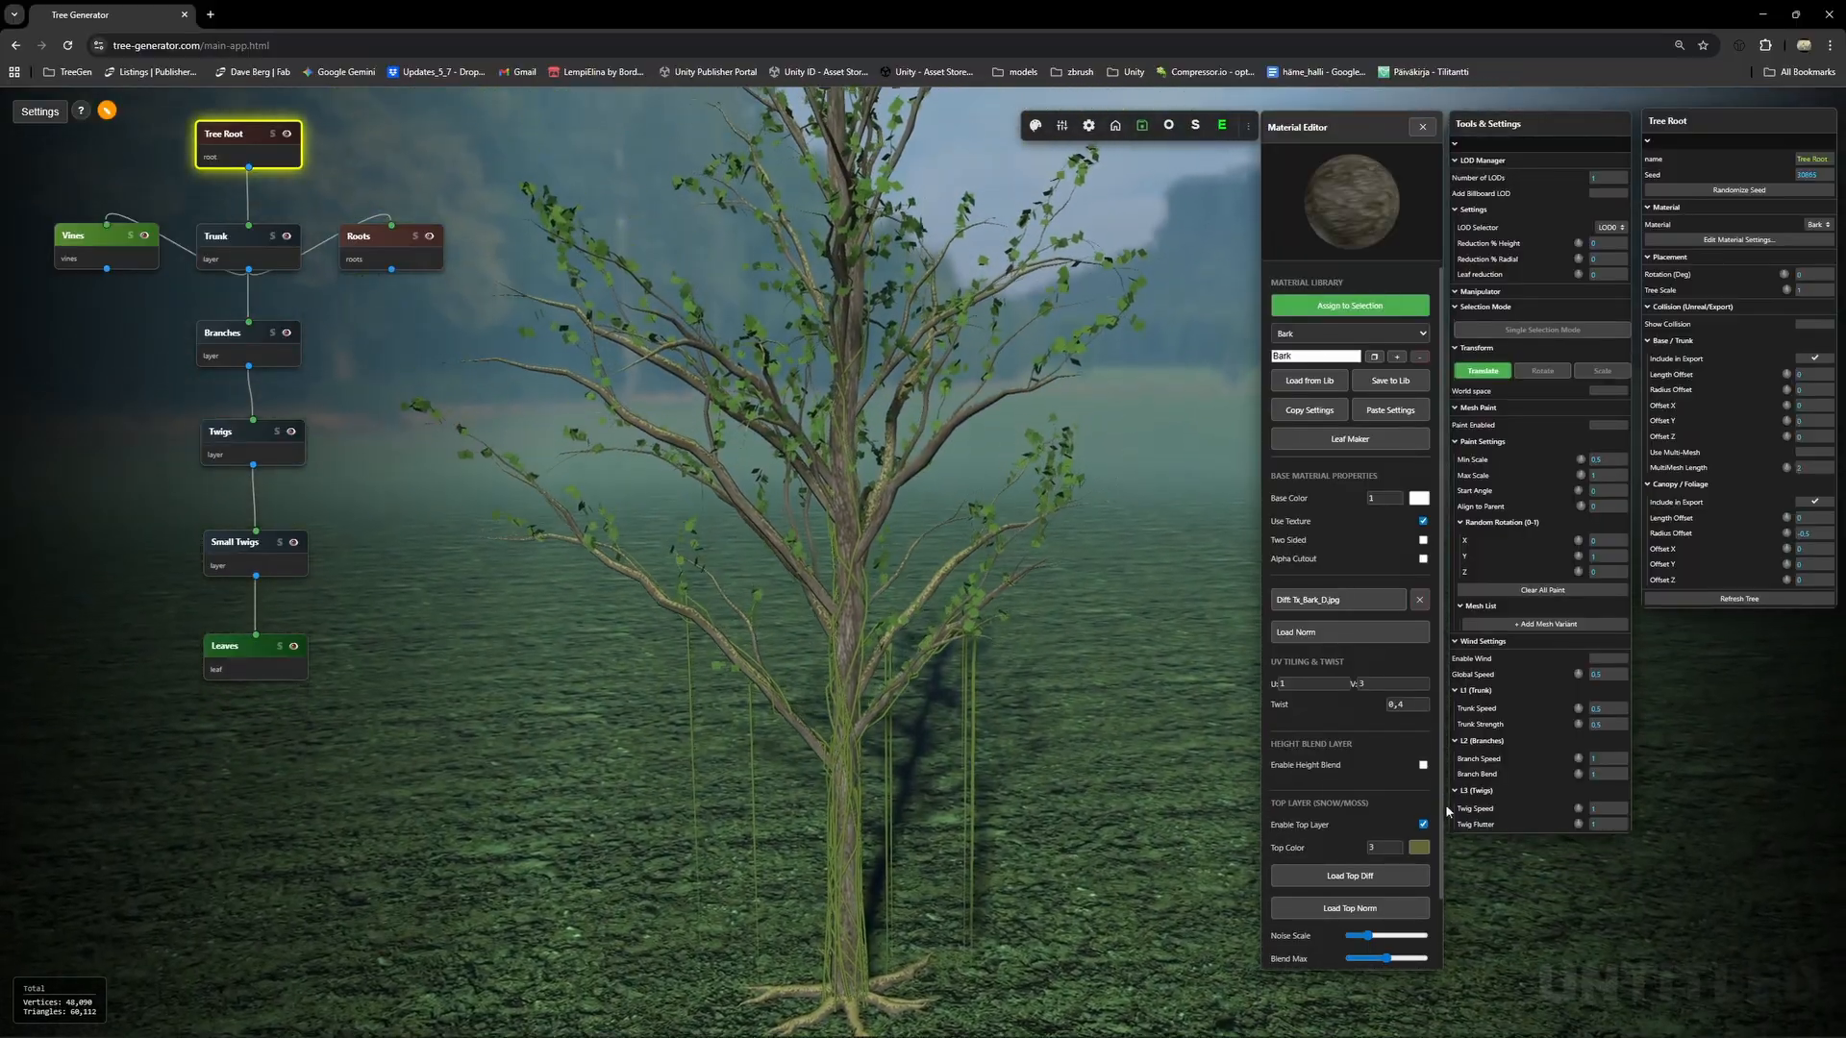
Enable the height blend layer for the Bark material and check the blend on the upper trunk.
left_click(1422, 767)
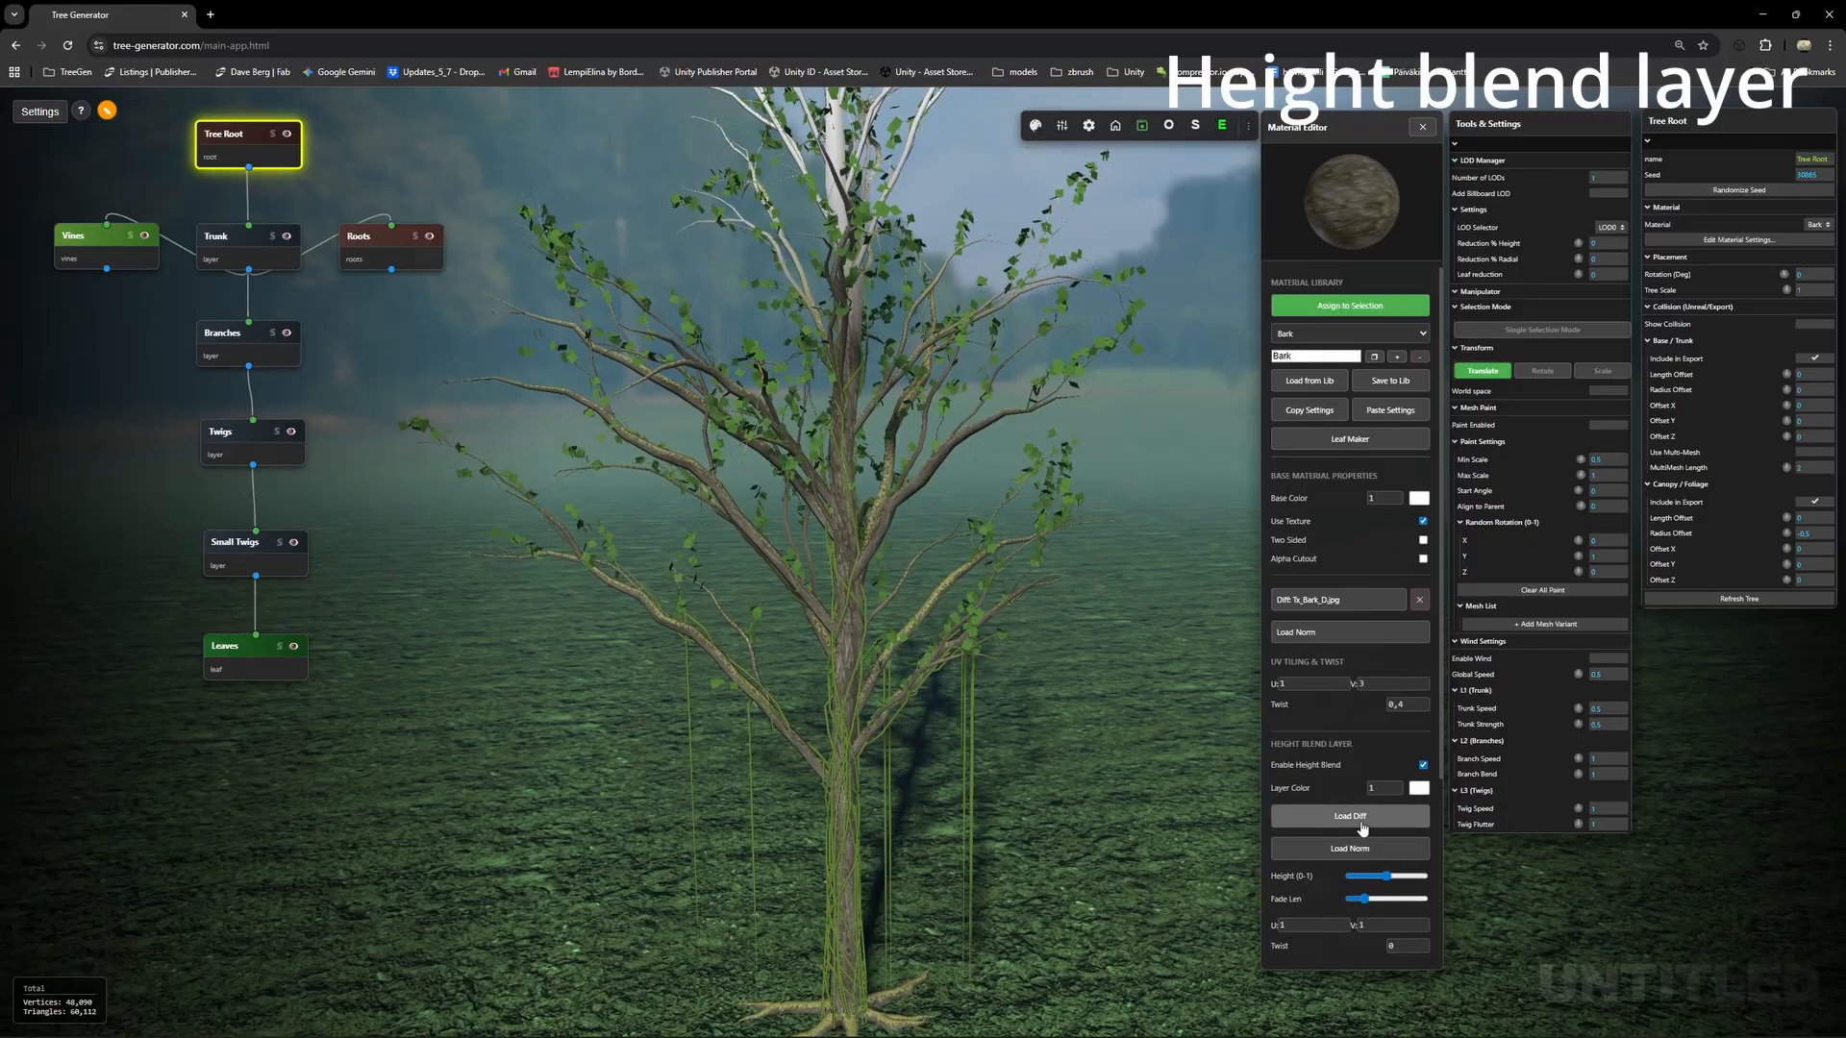
scroll(975, 659, "down", 6)
mouse_move(1063, 491)
right_mouse_down()
mouse_move(1013, 669)
mouse_move(1030, 477)
right_mouse_up()
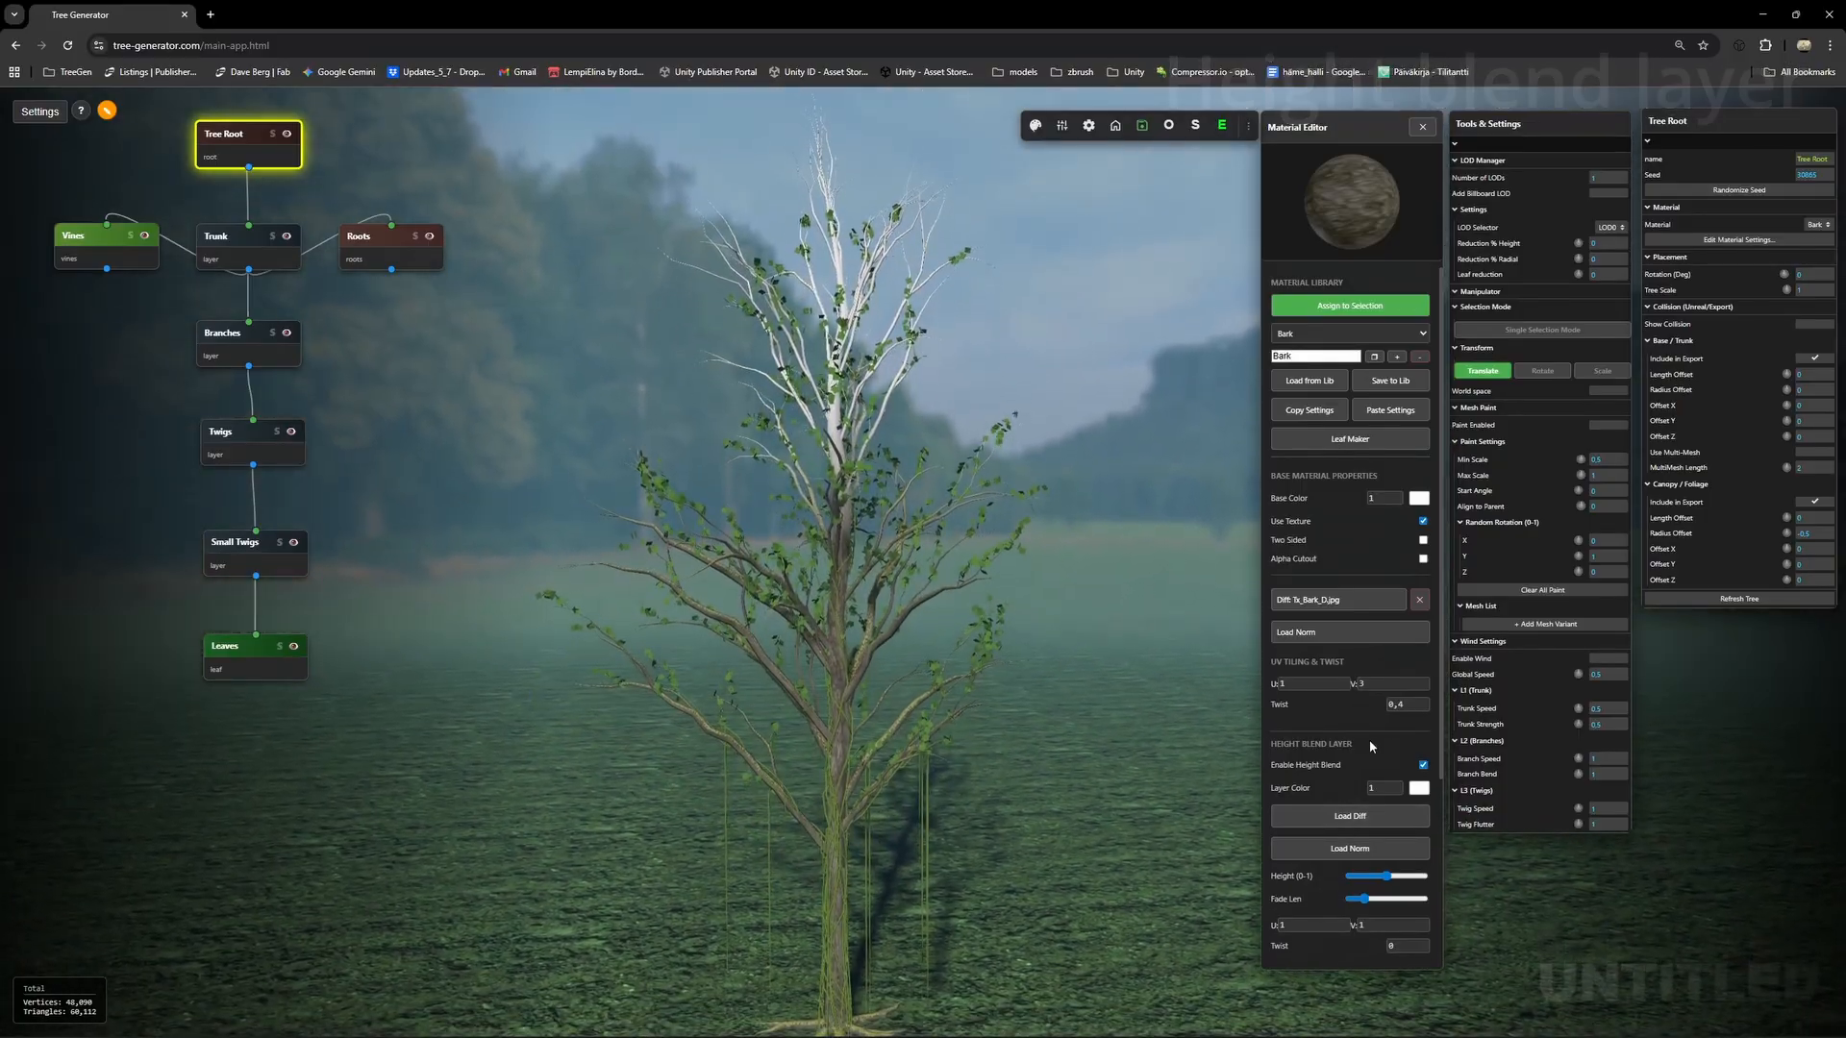
right_click_drag(1056, 635, 1095, 480)
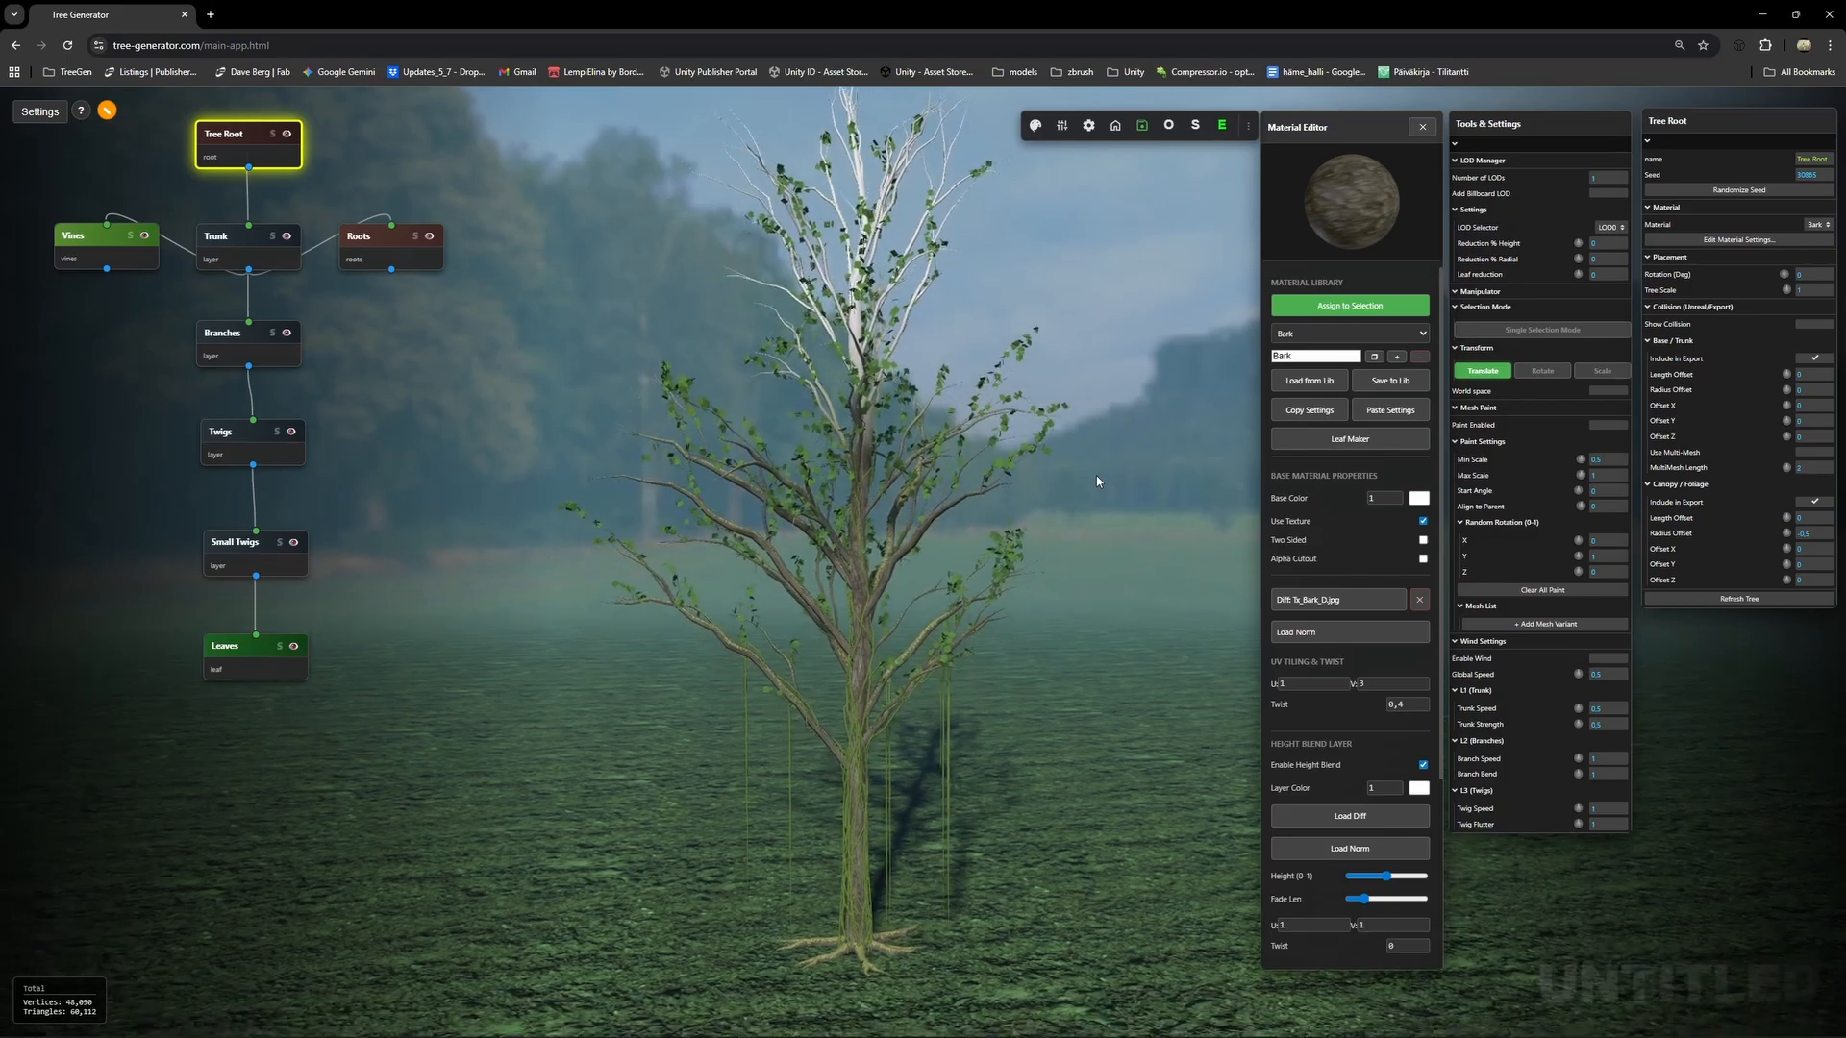
left_click_drag(1125, 613, 1033, 625)
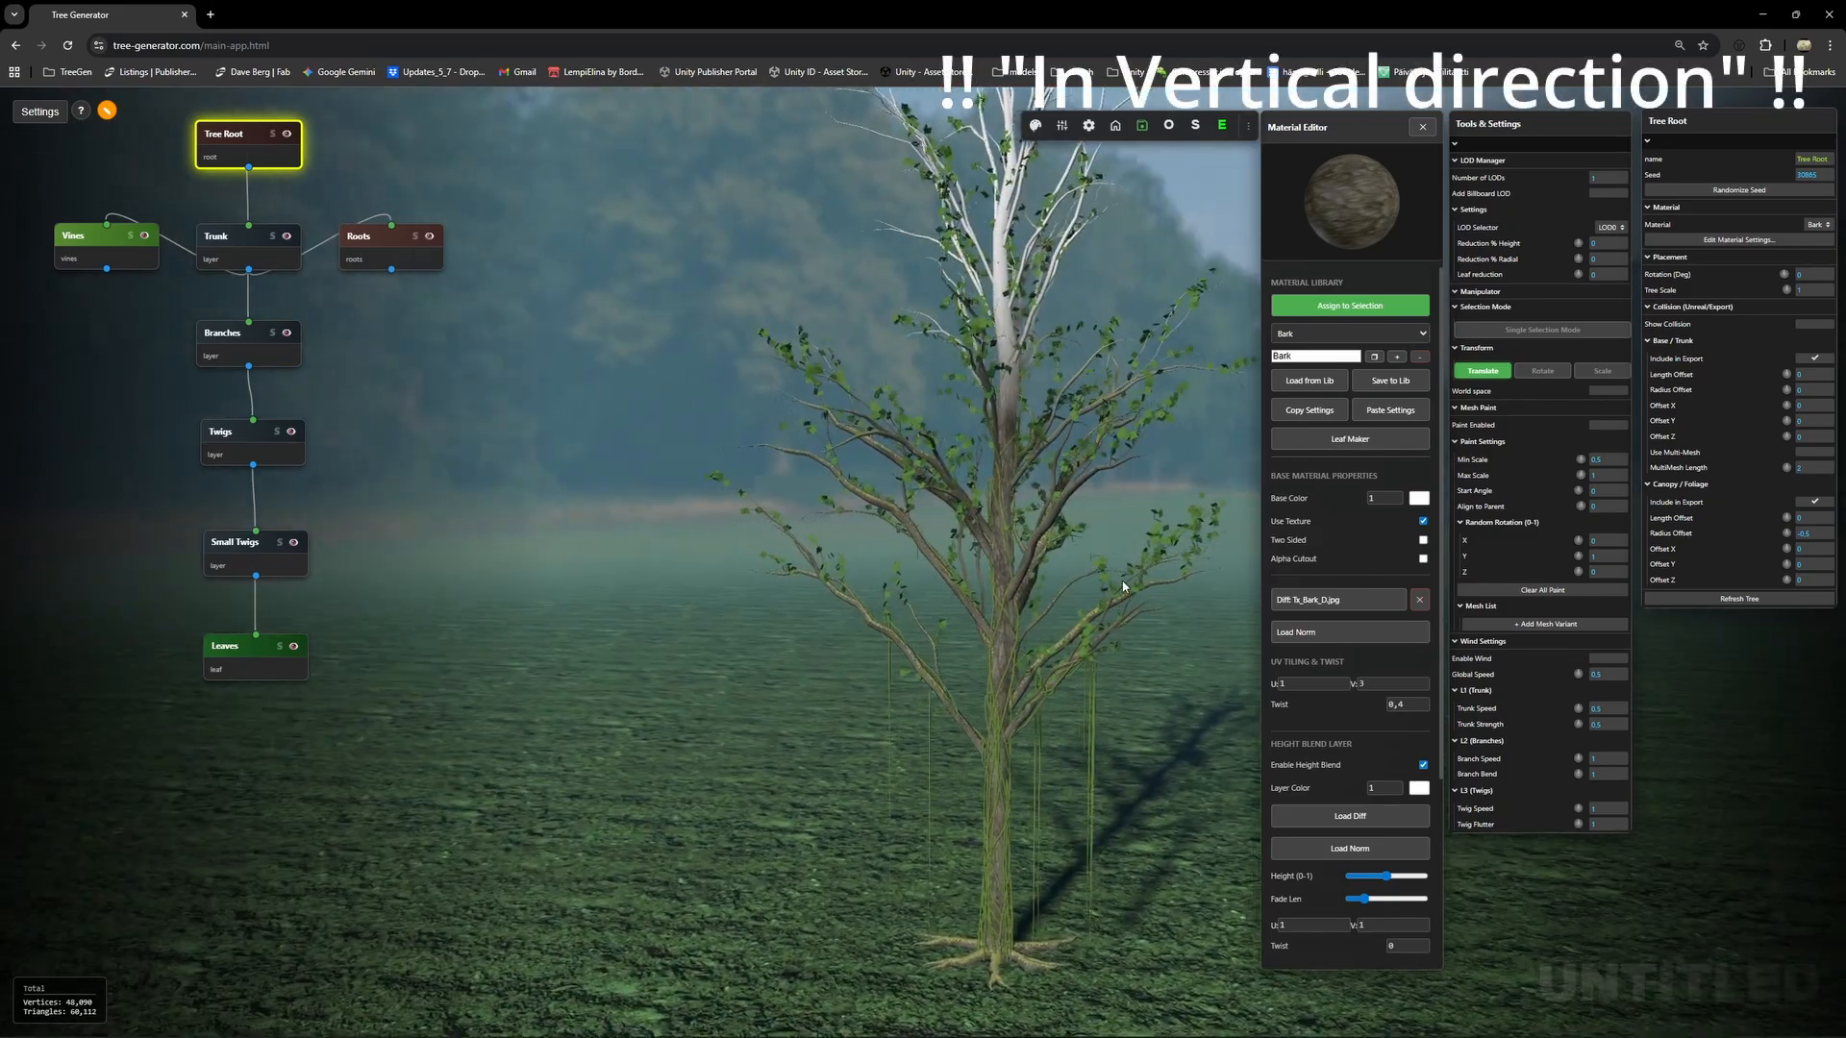
right_click_drag(1010, 606, 671, 675)
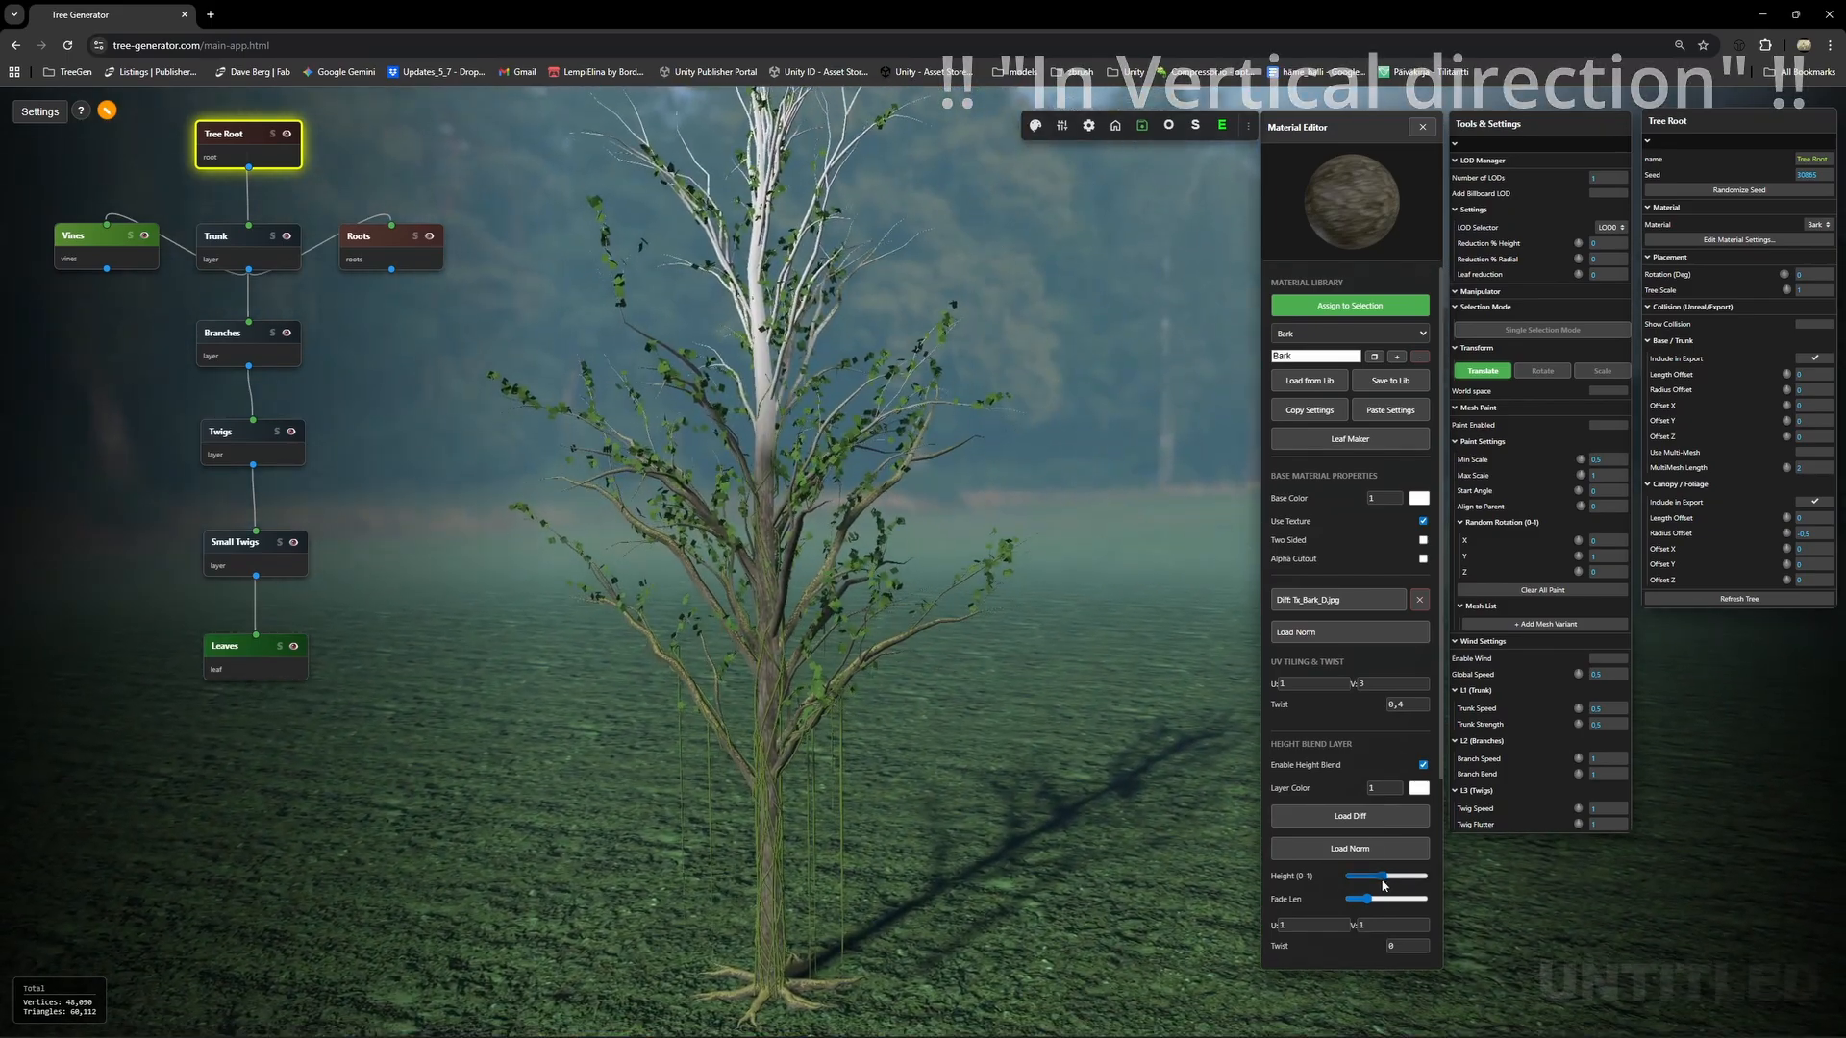
Load TX_tree6_D.png as the height blend layer's diffuse texture and TX_bark6_N.PNG as its normal map, checking the result on the tree.
left_click(1350, 815)
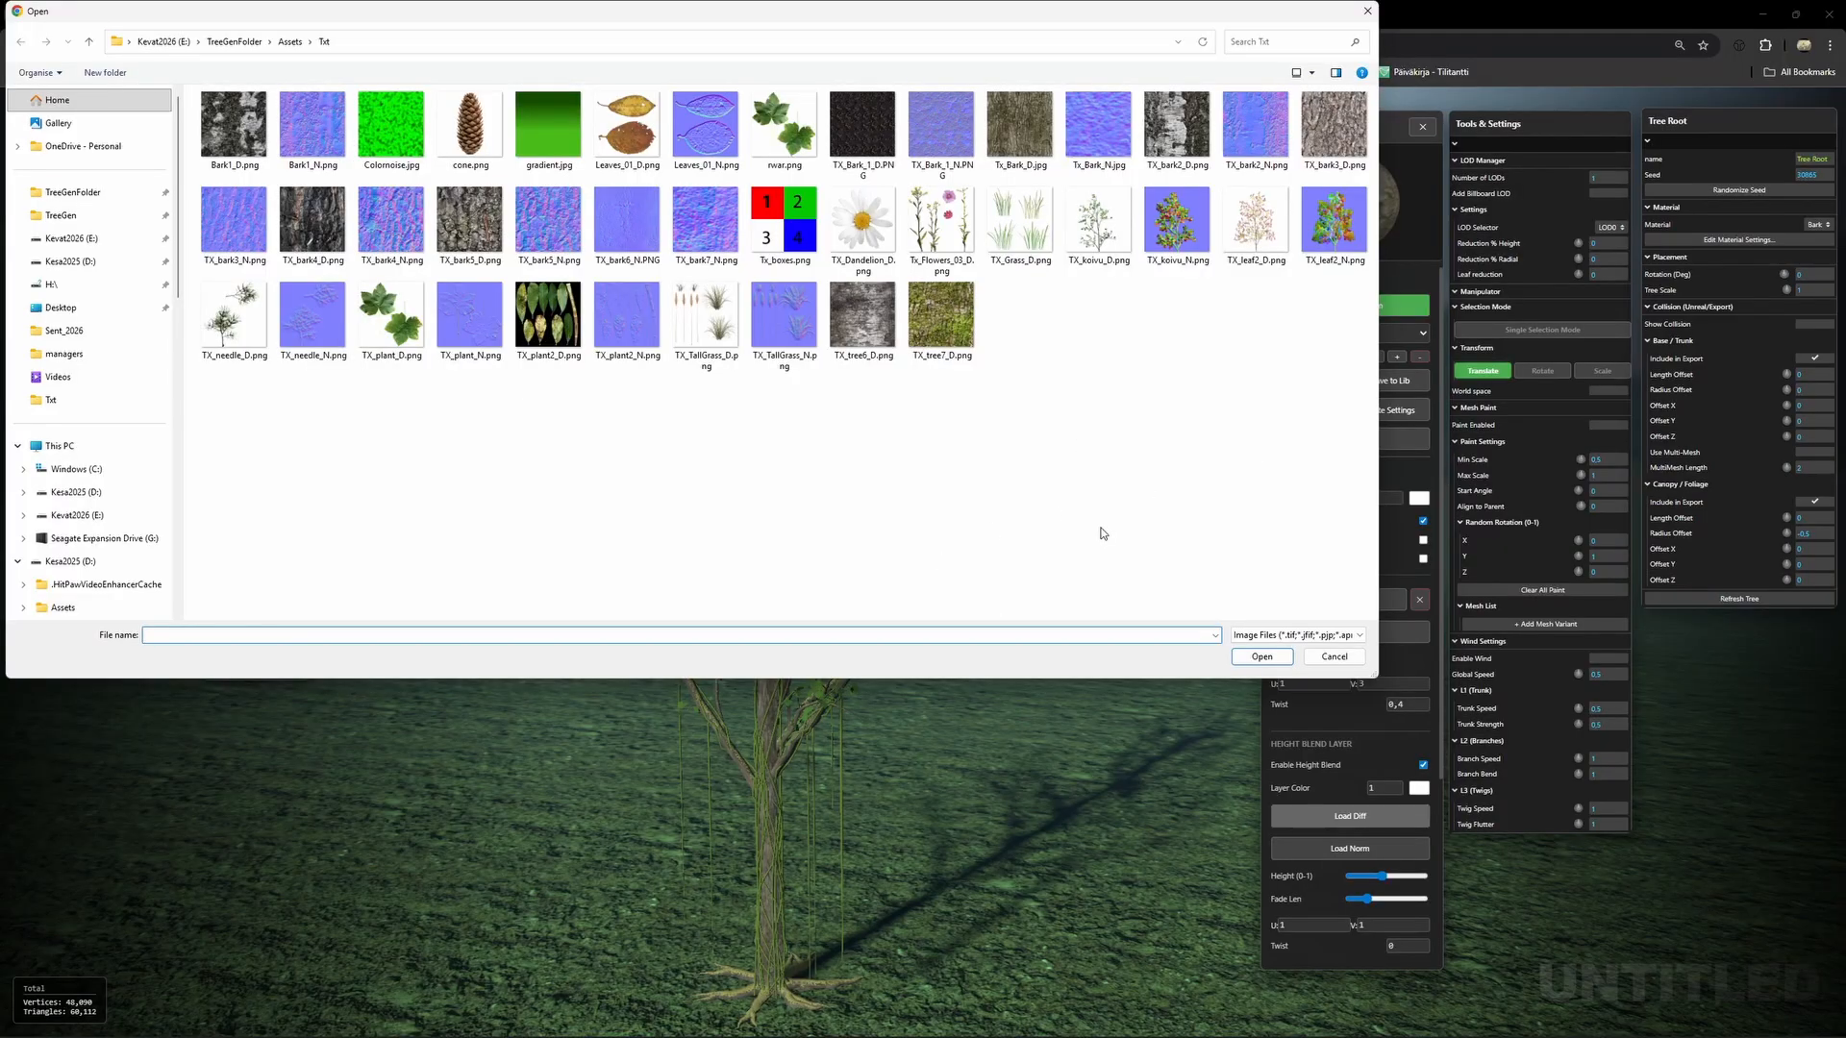
left_click(1338, 659)
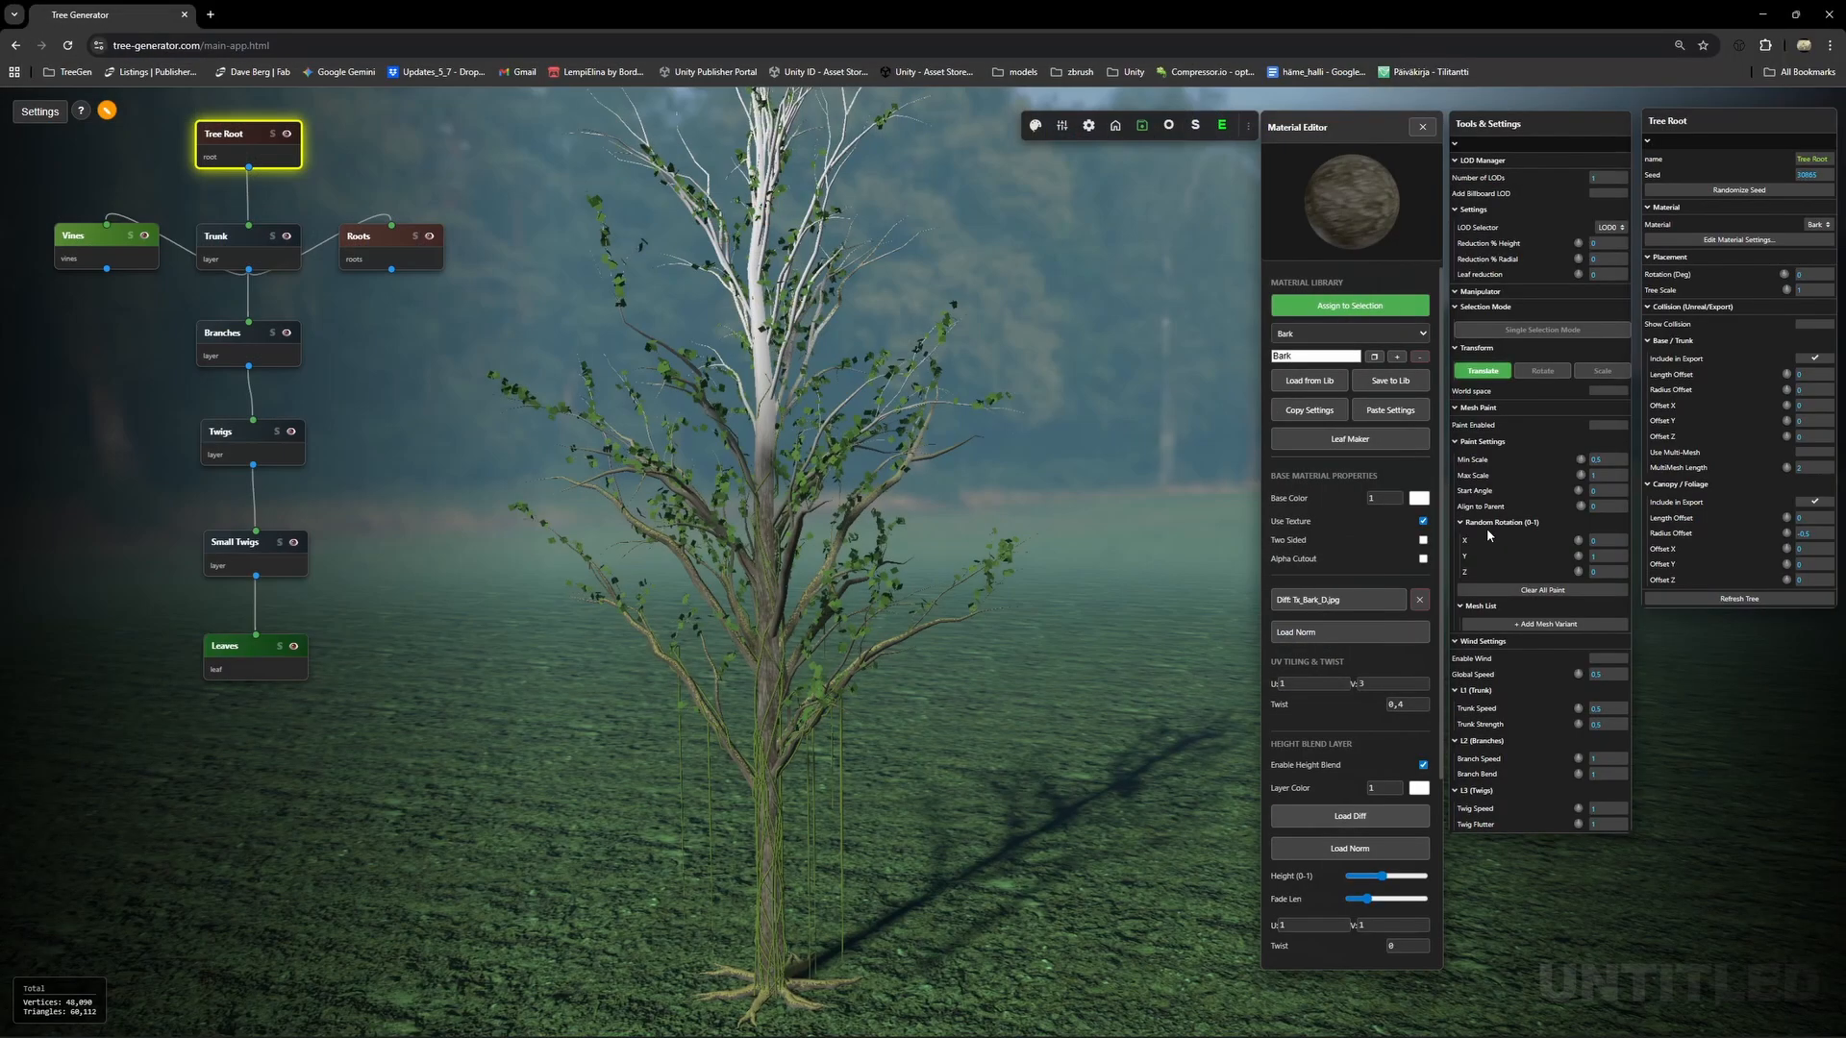
left_click(1350, 816)
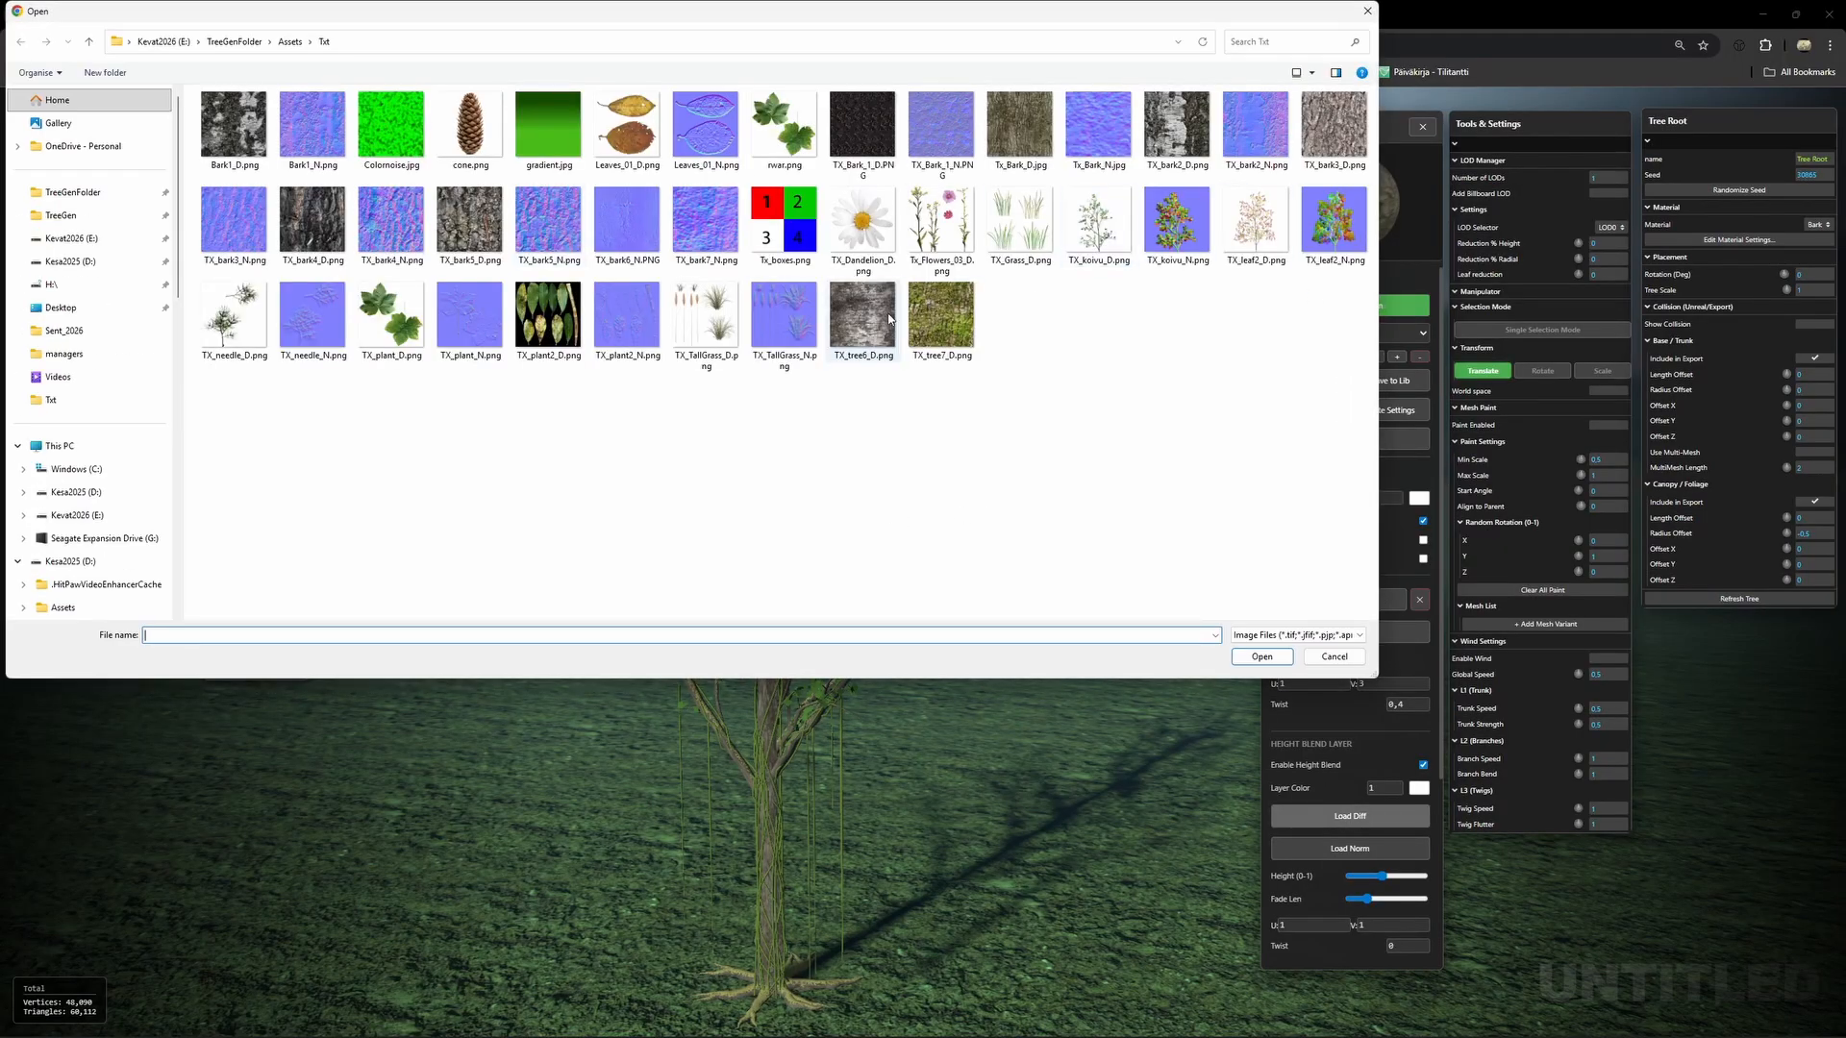
left_click(1260, 658)
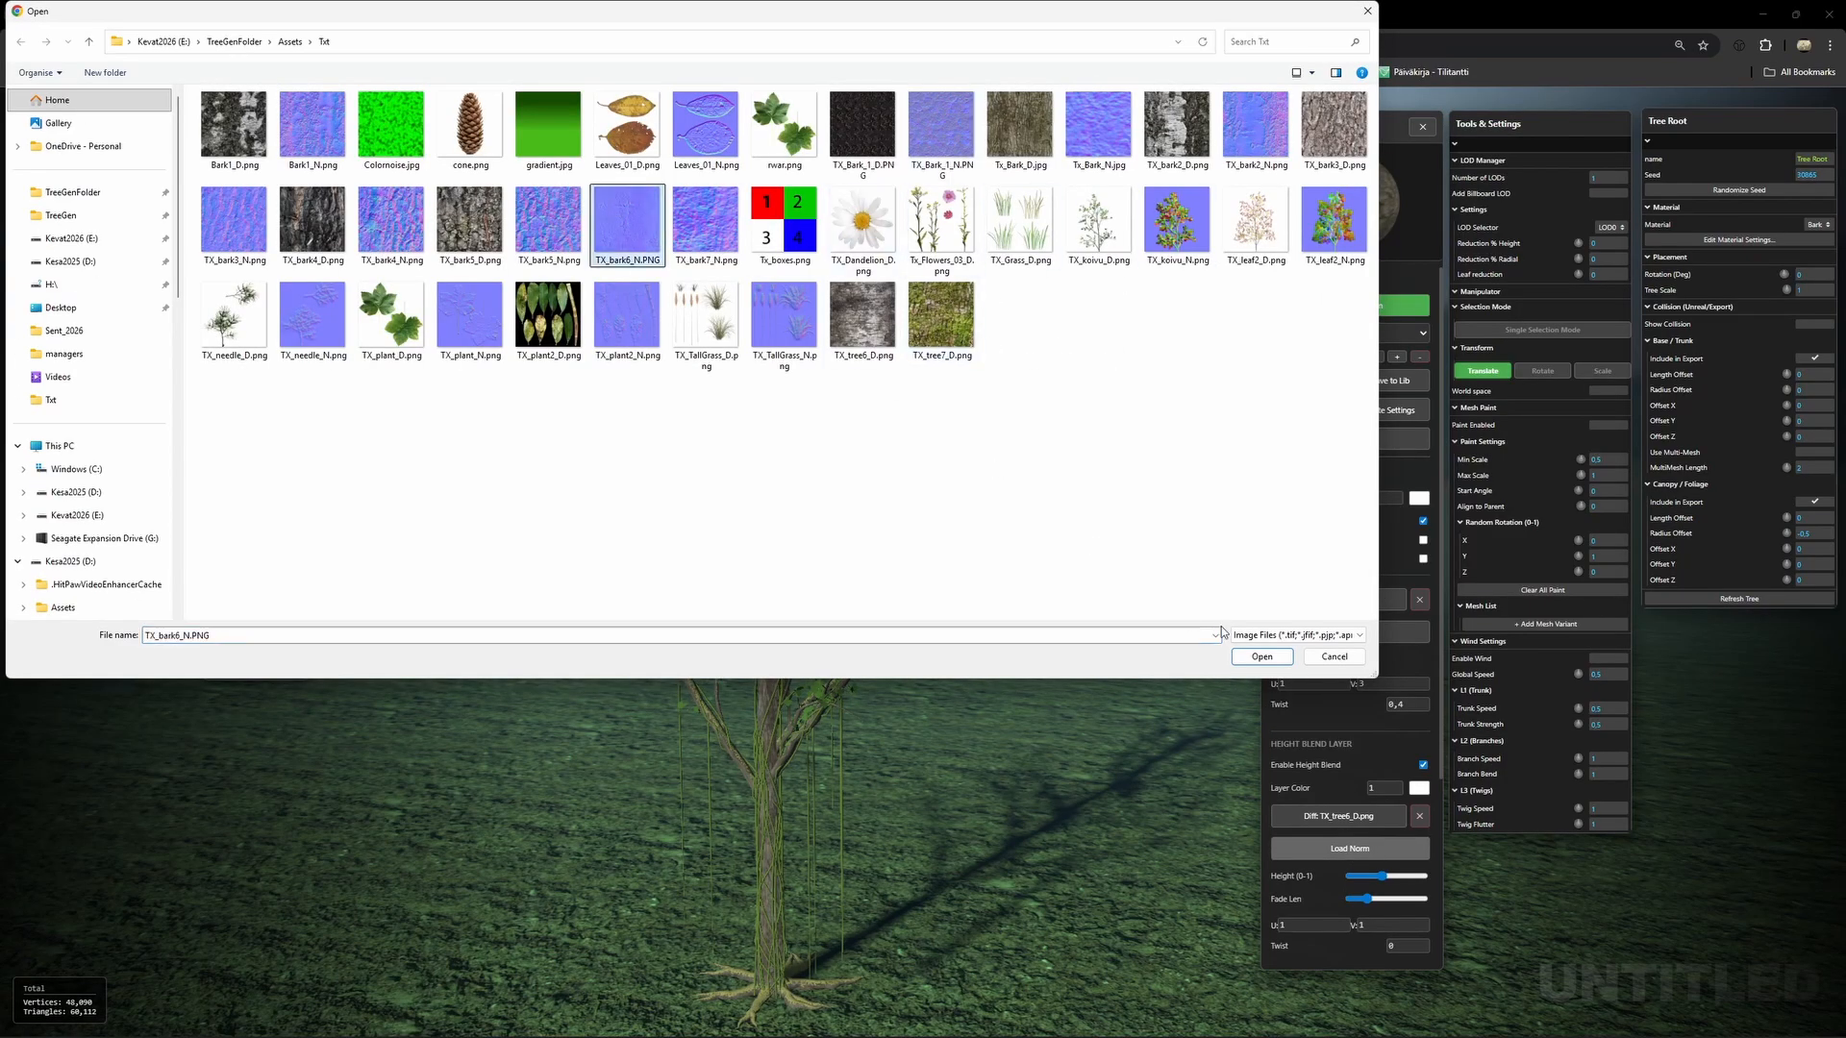
left_click(1260, 656)
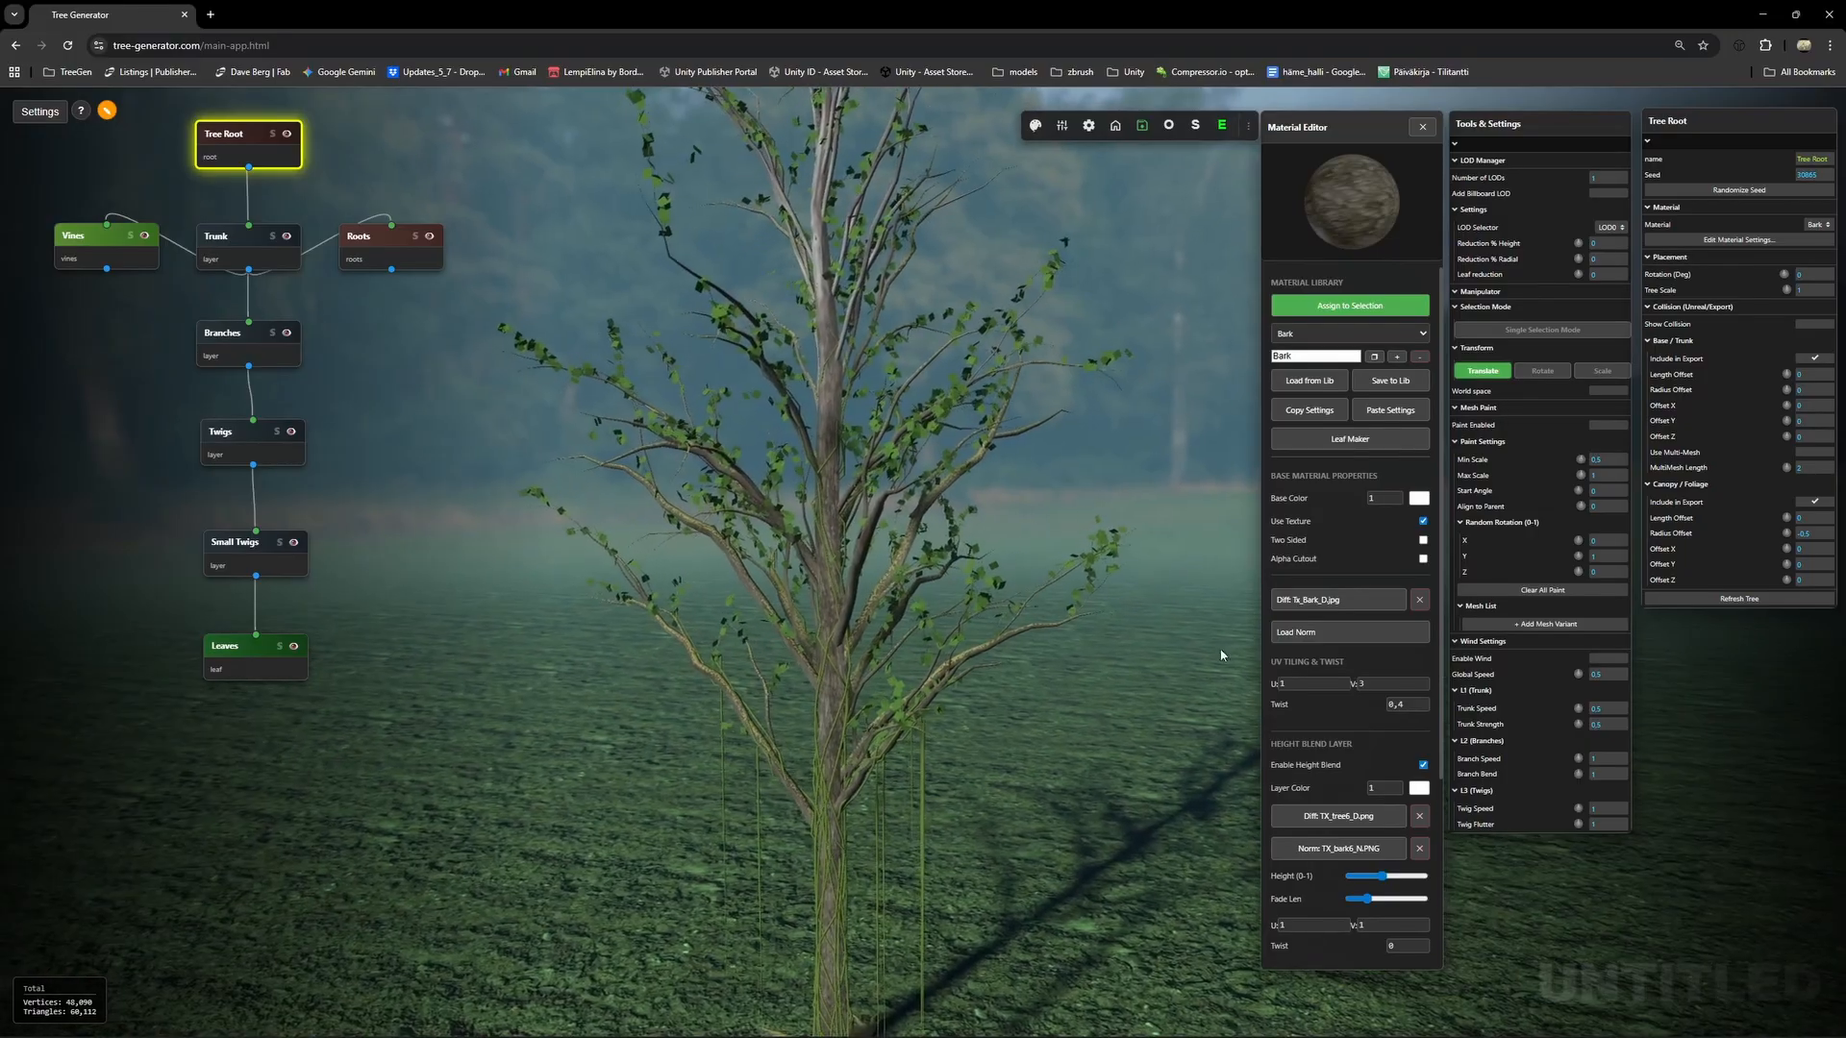
scroll(1350, 861, "down", 2)
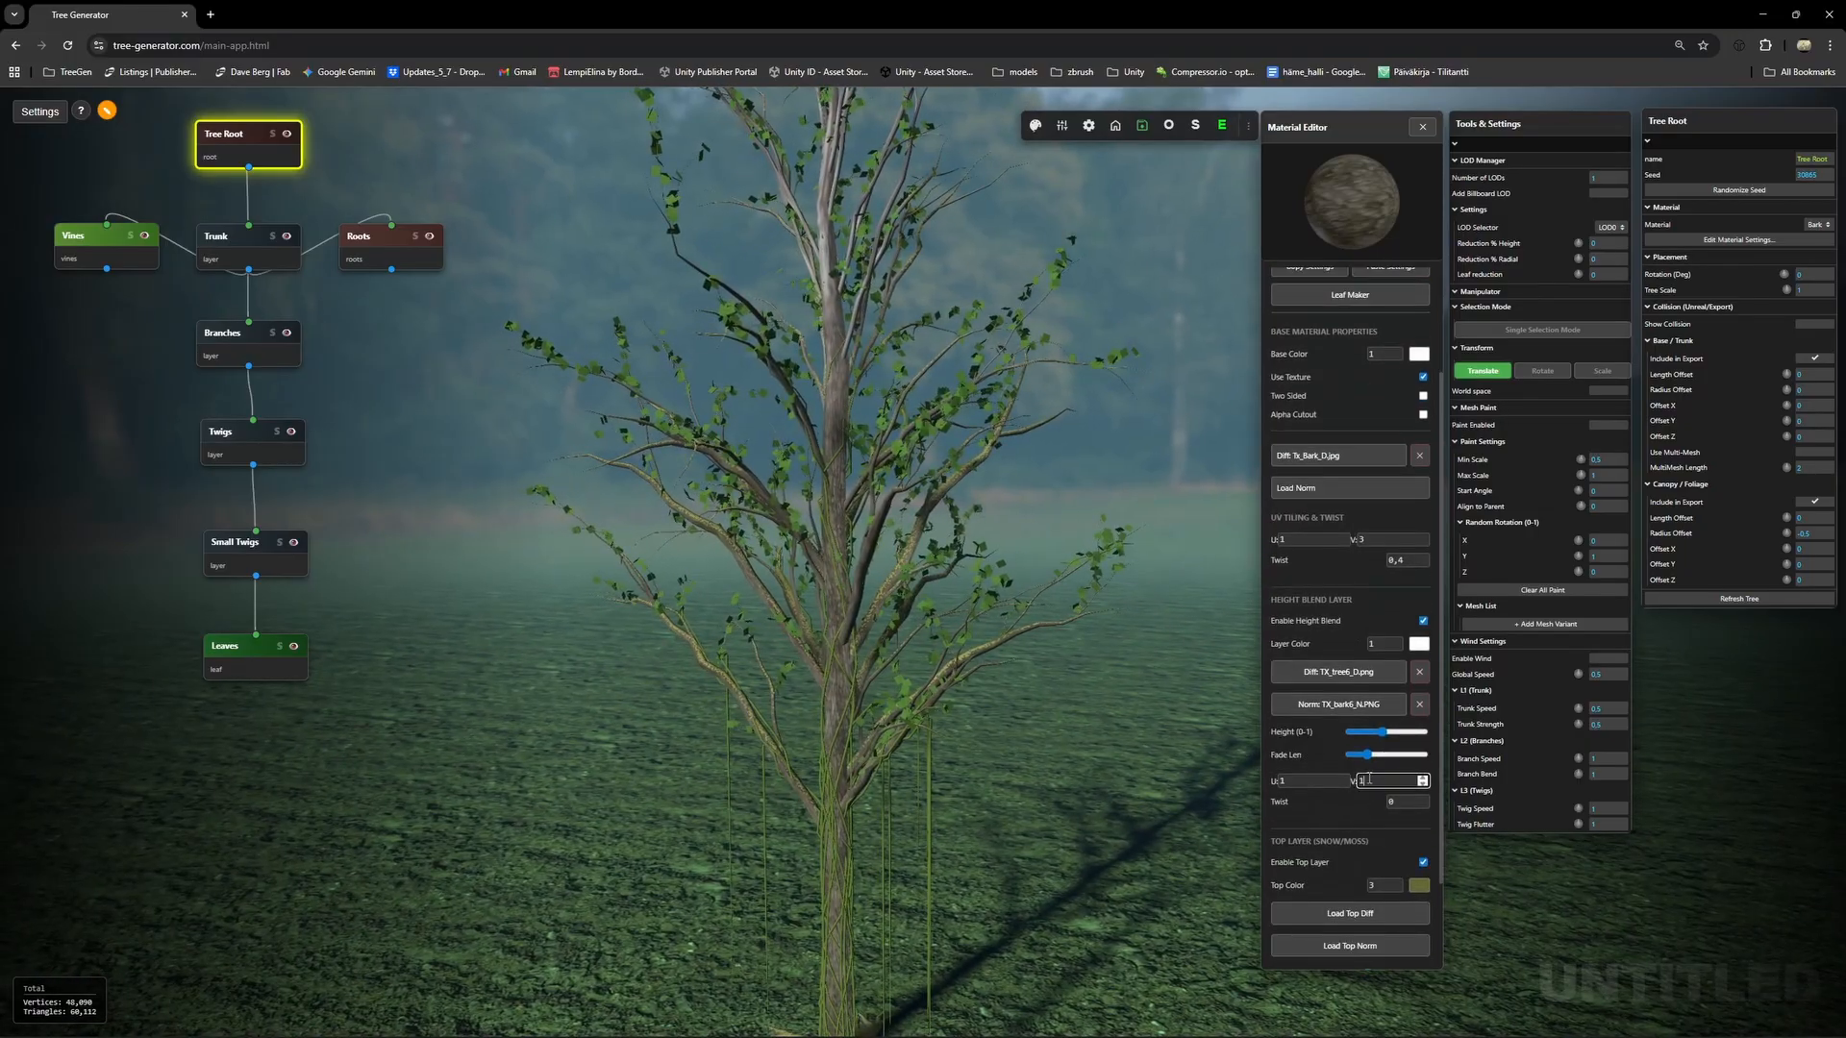
left_click_drag(880, 615, 936, 546)
scroll(936, 550, "down", 10)
right_click_drag(902, 454, 983, 383)
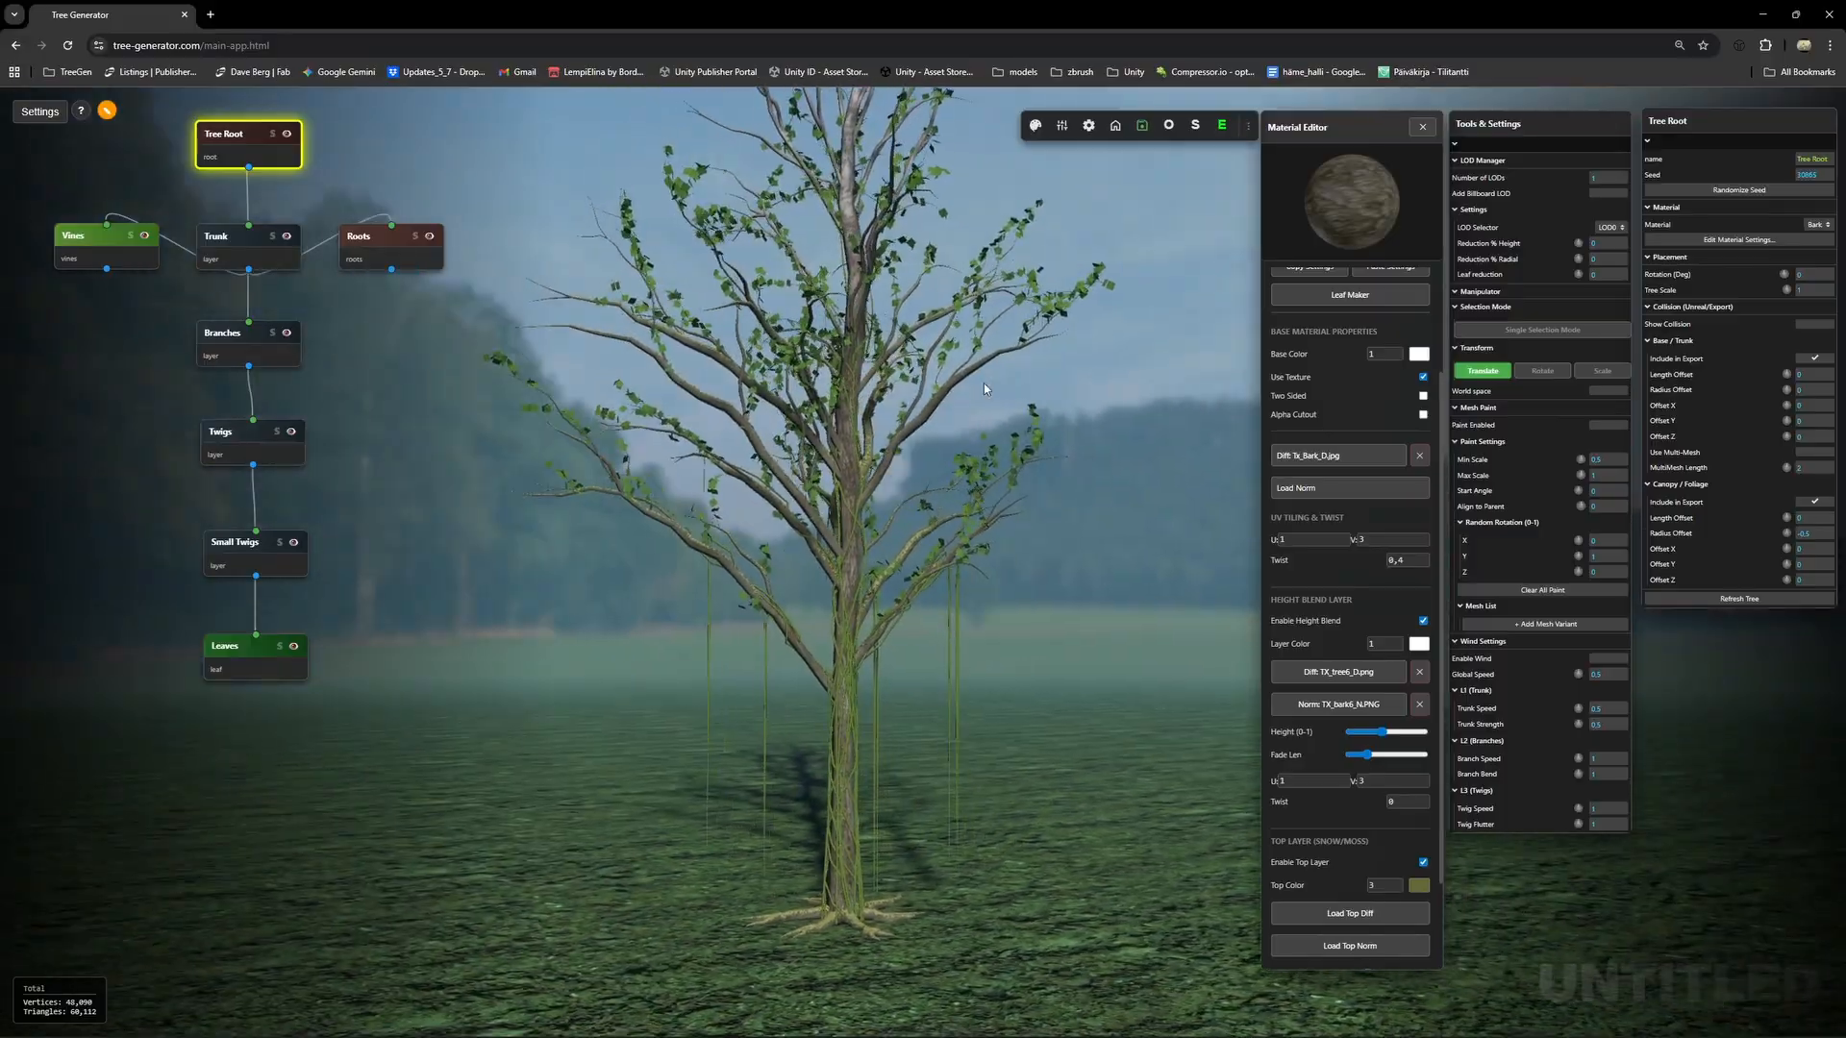
right_click_drag(727, 670, 884, 622)
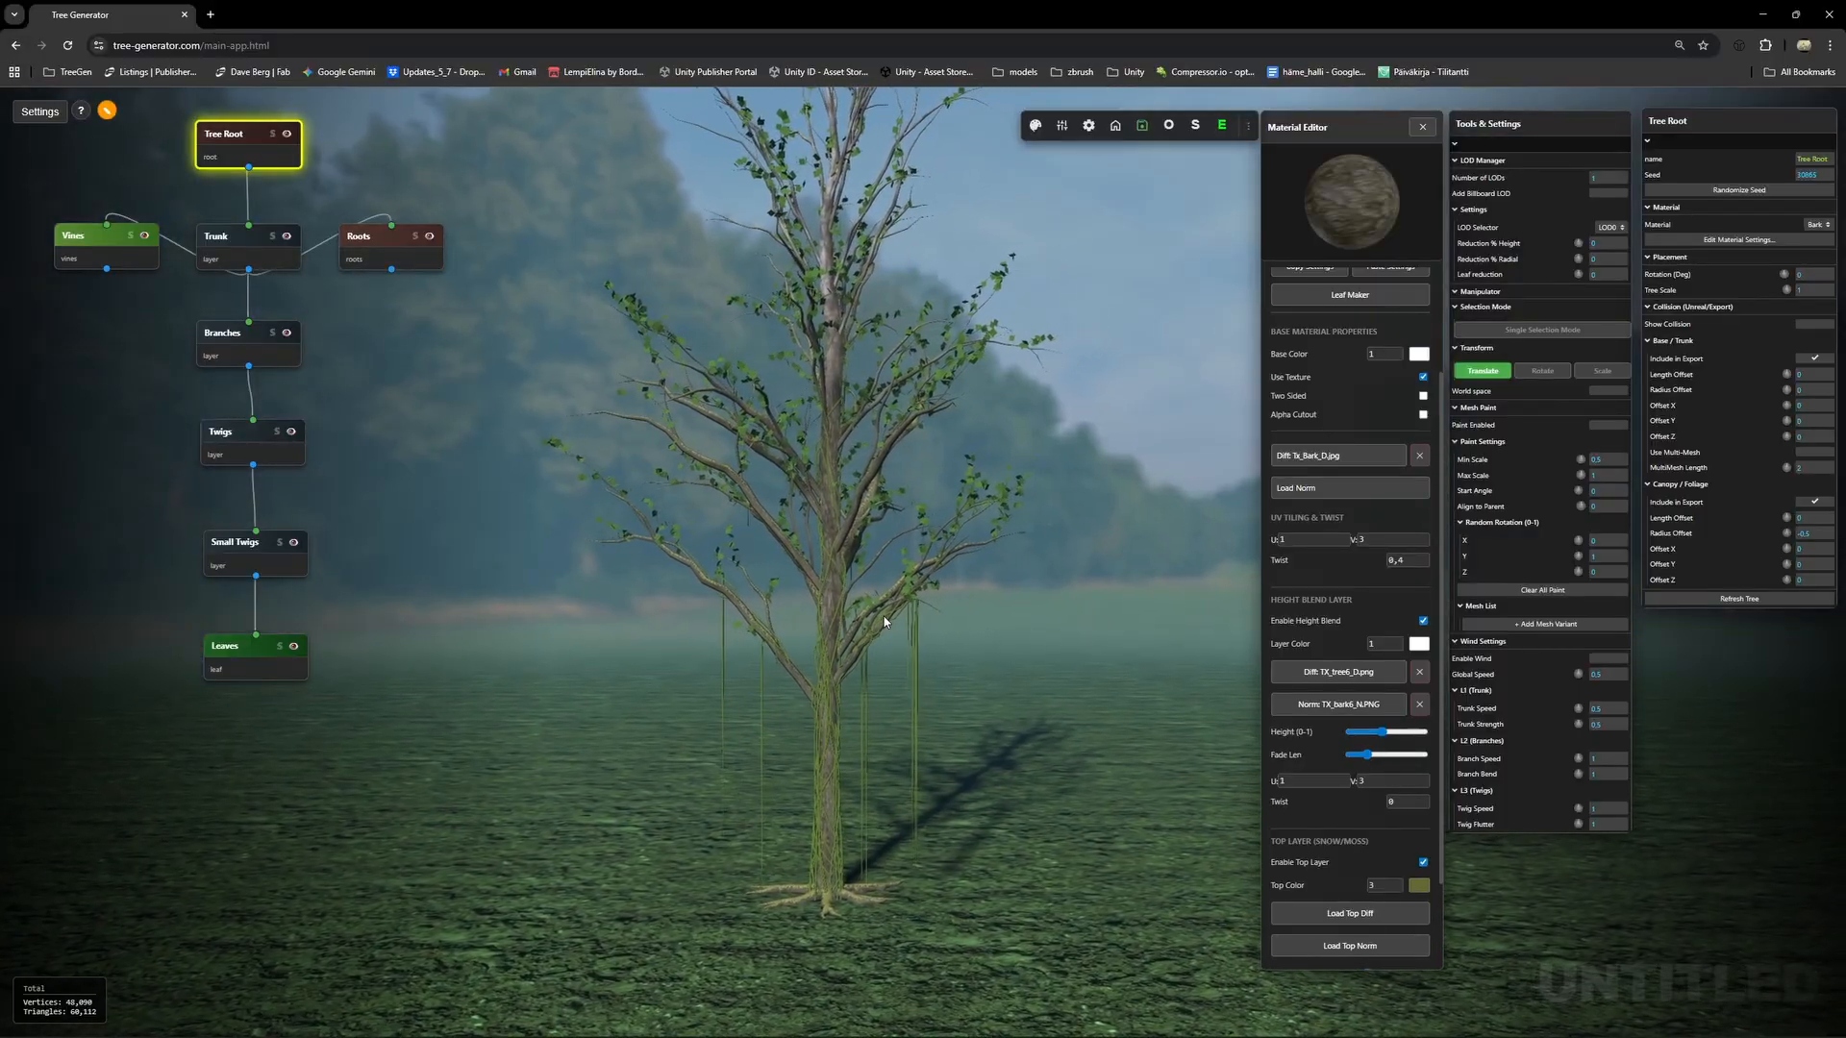
For the Leaves layer, switch the Material Editor to the Leaves material and load Leaves_01_D.png into the Leaf Maker.
left_click(222, 650)
scroll(1370, 563, "up", 2)
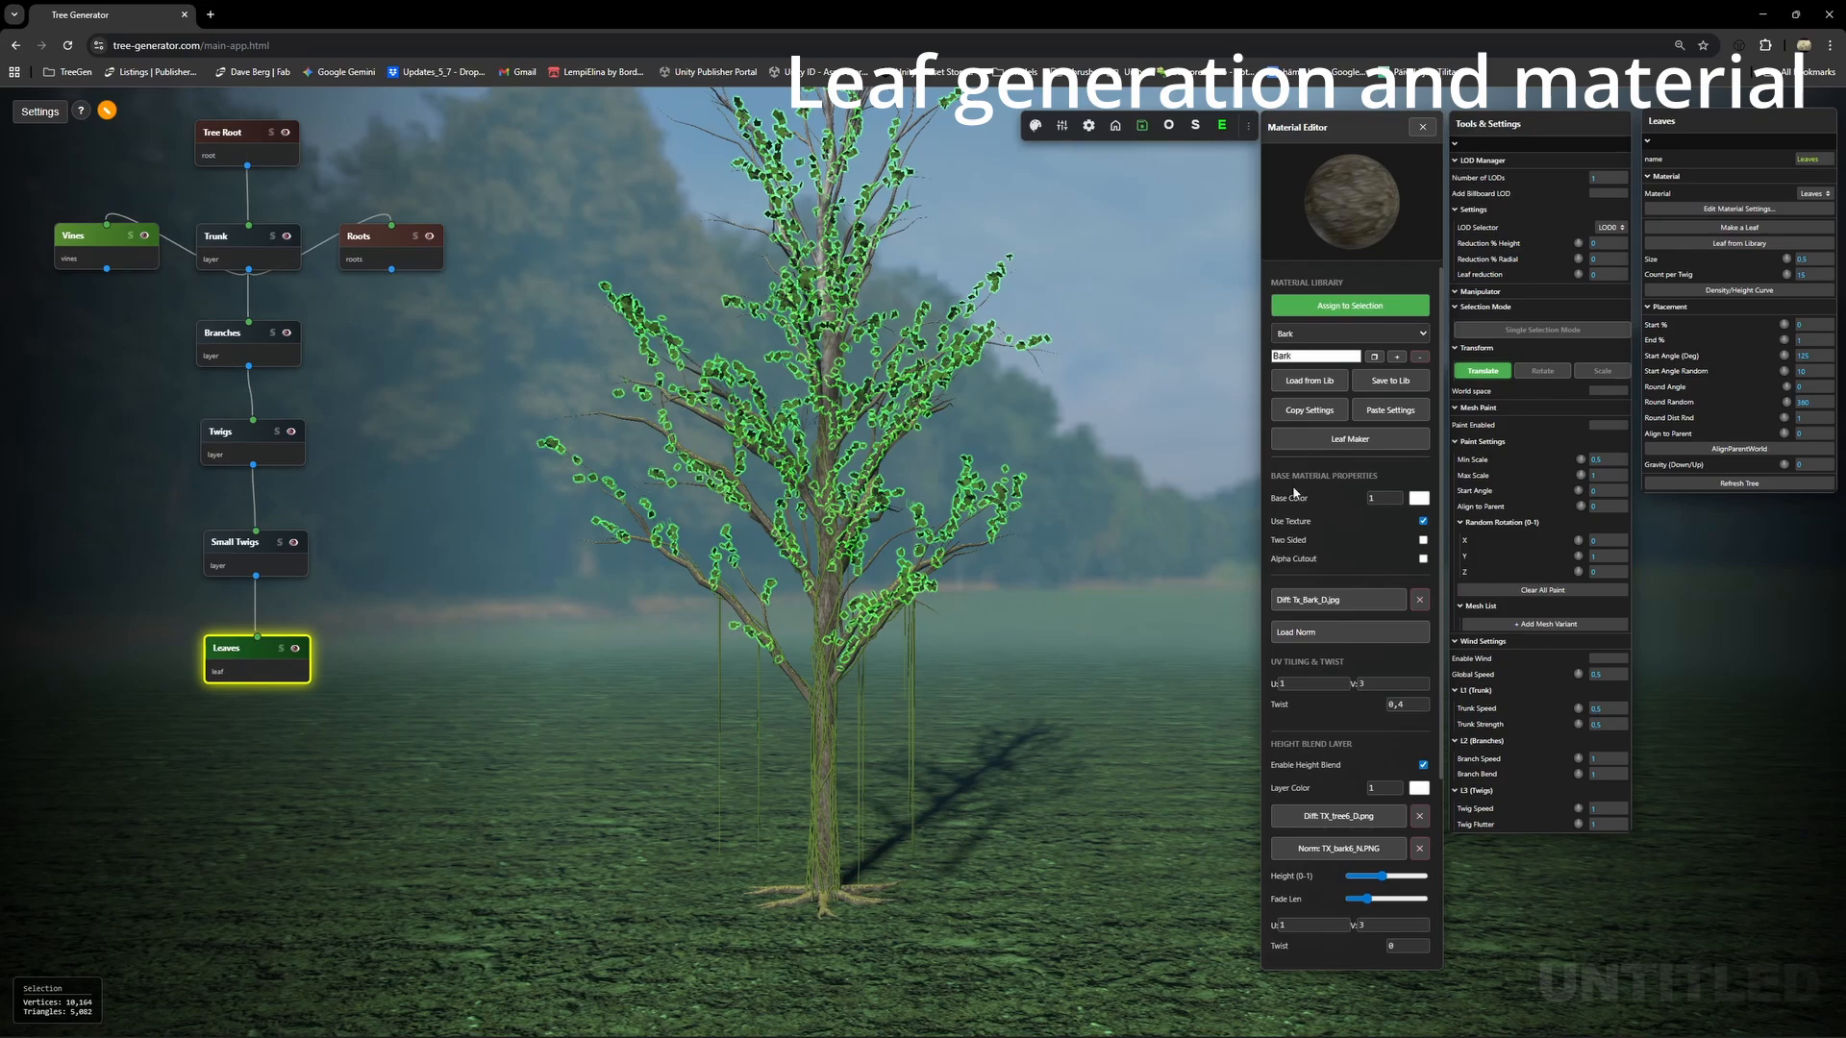
left_click(1349, 333)
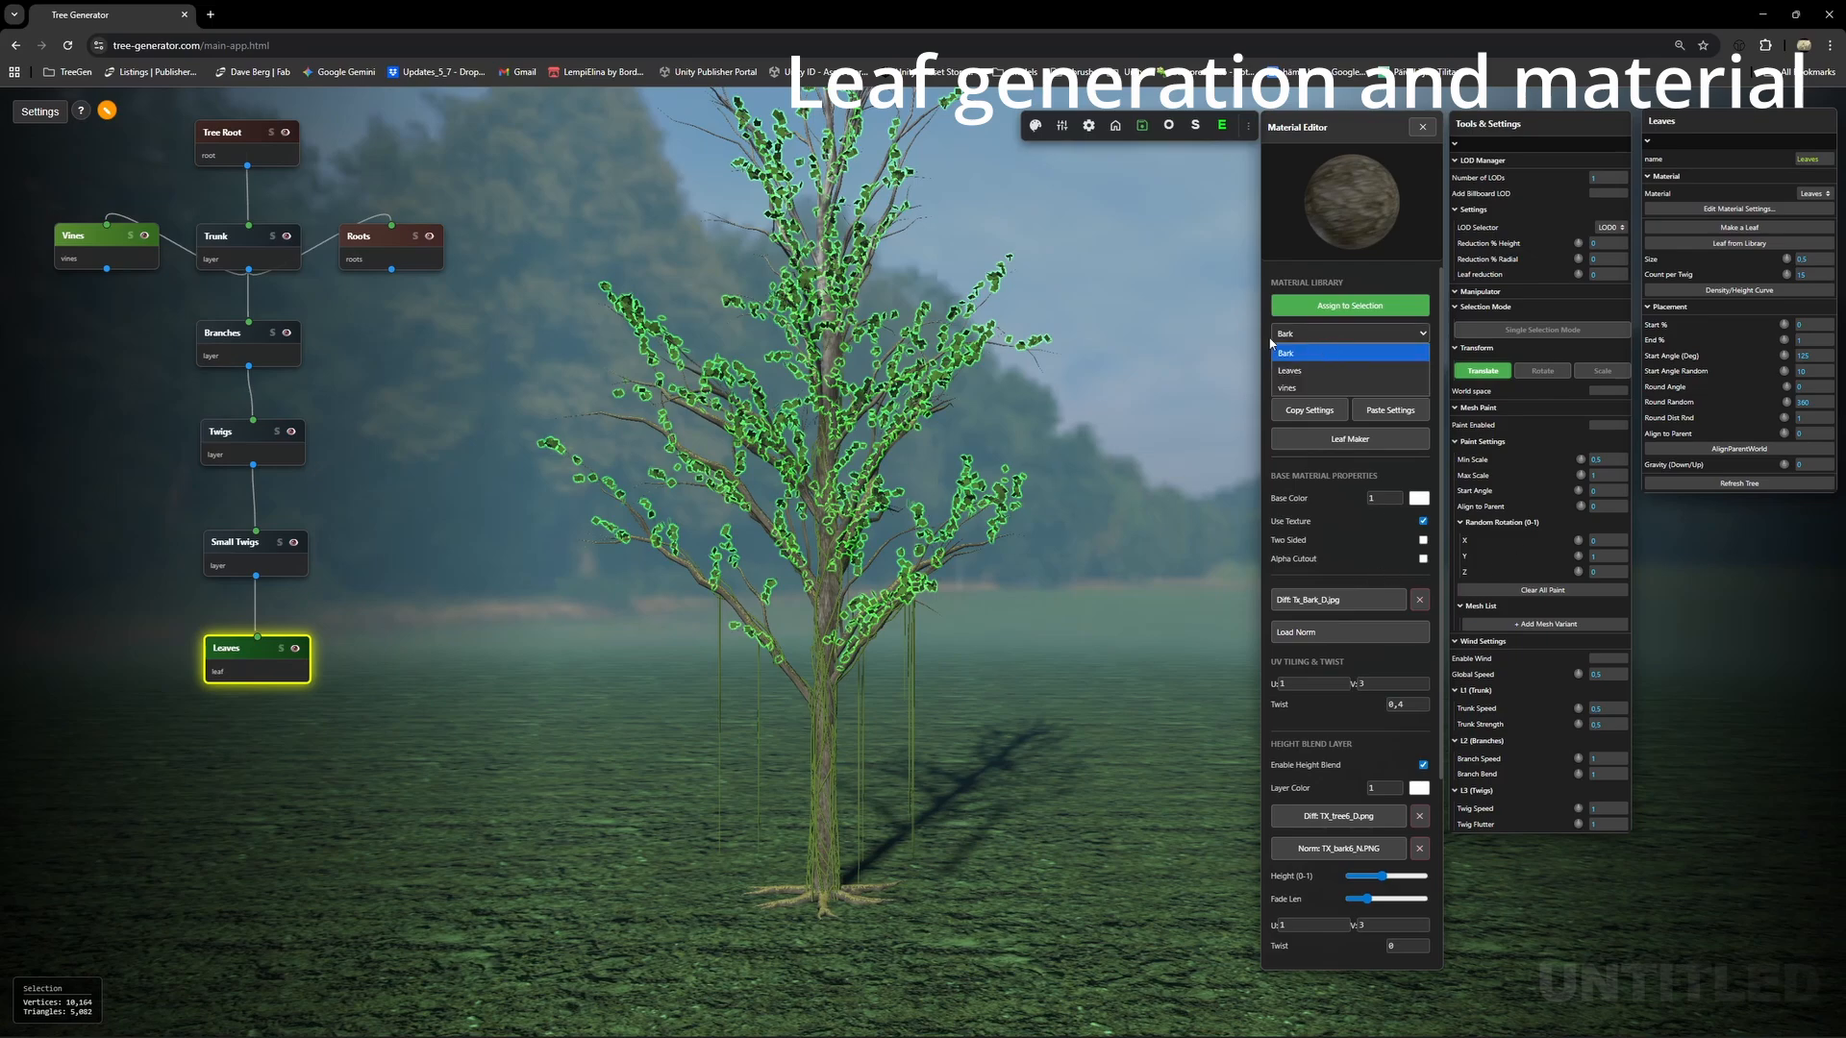
left_click(1346, 363)
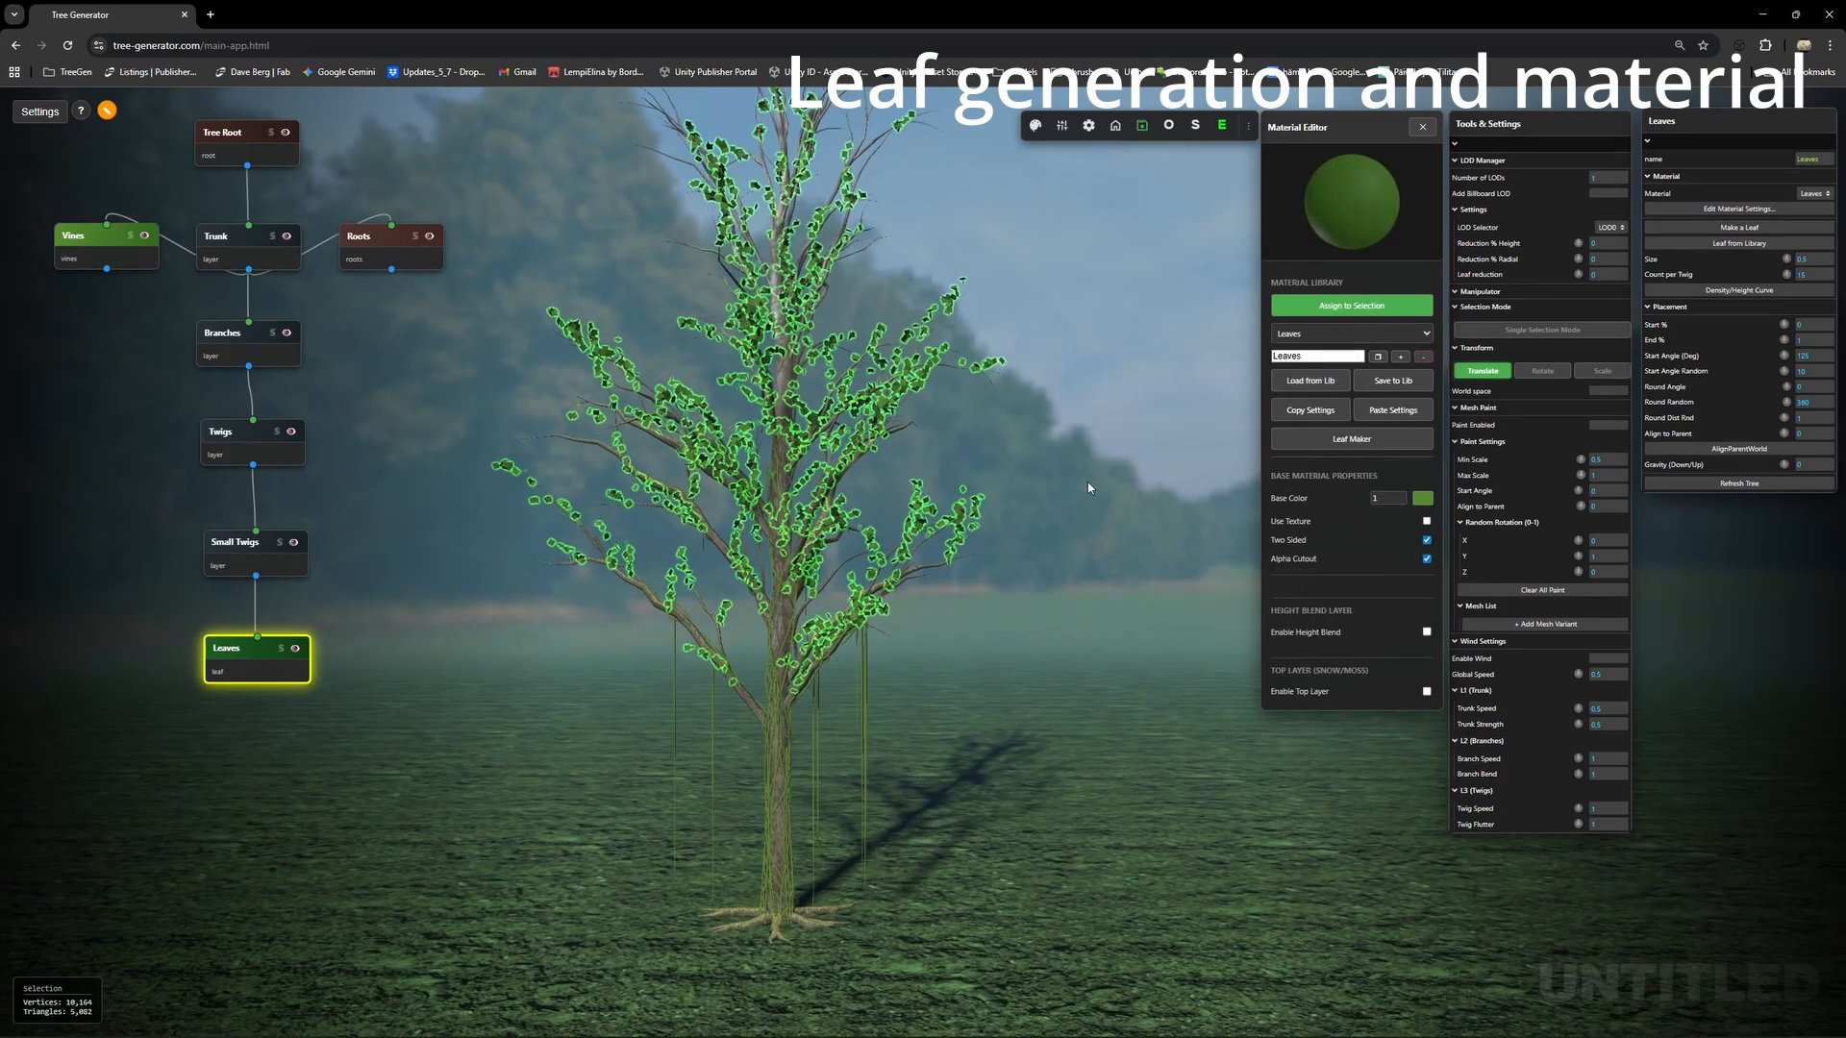
left_click(1367, 440)
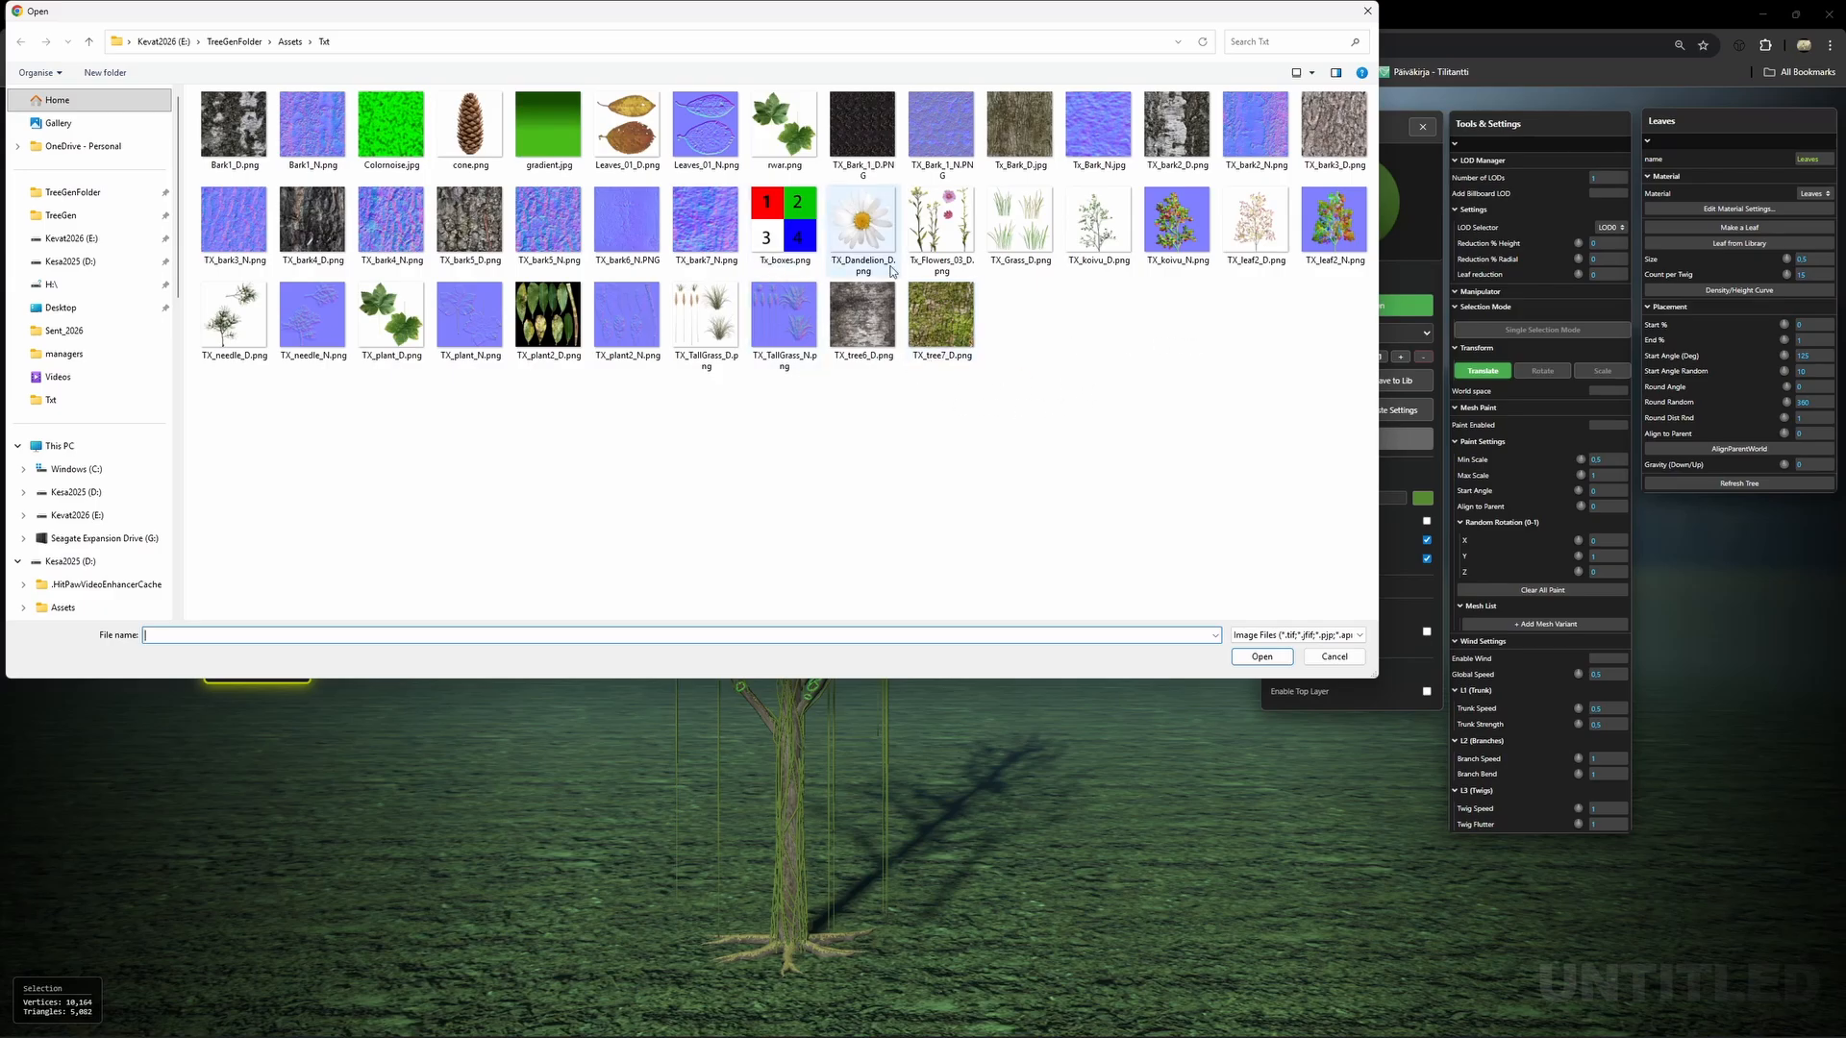
left_click(627, 125)
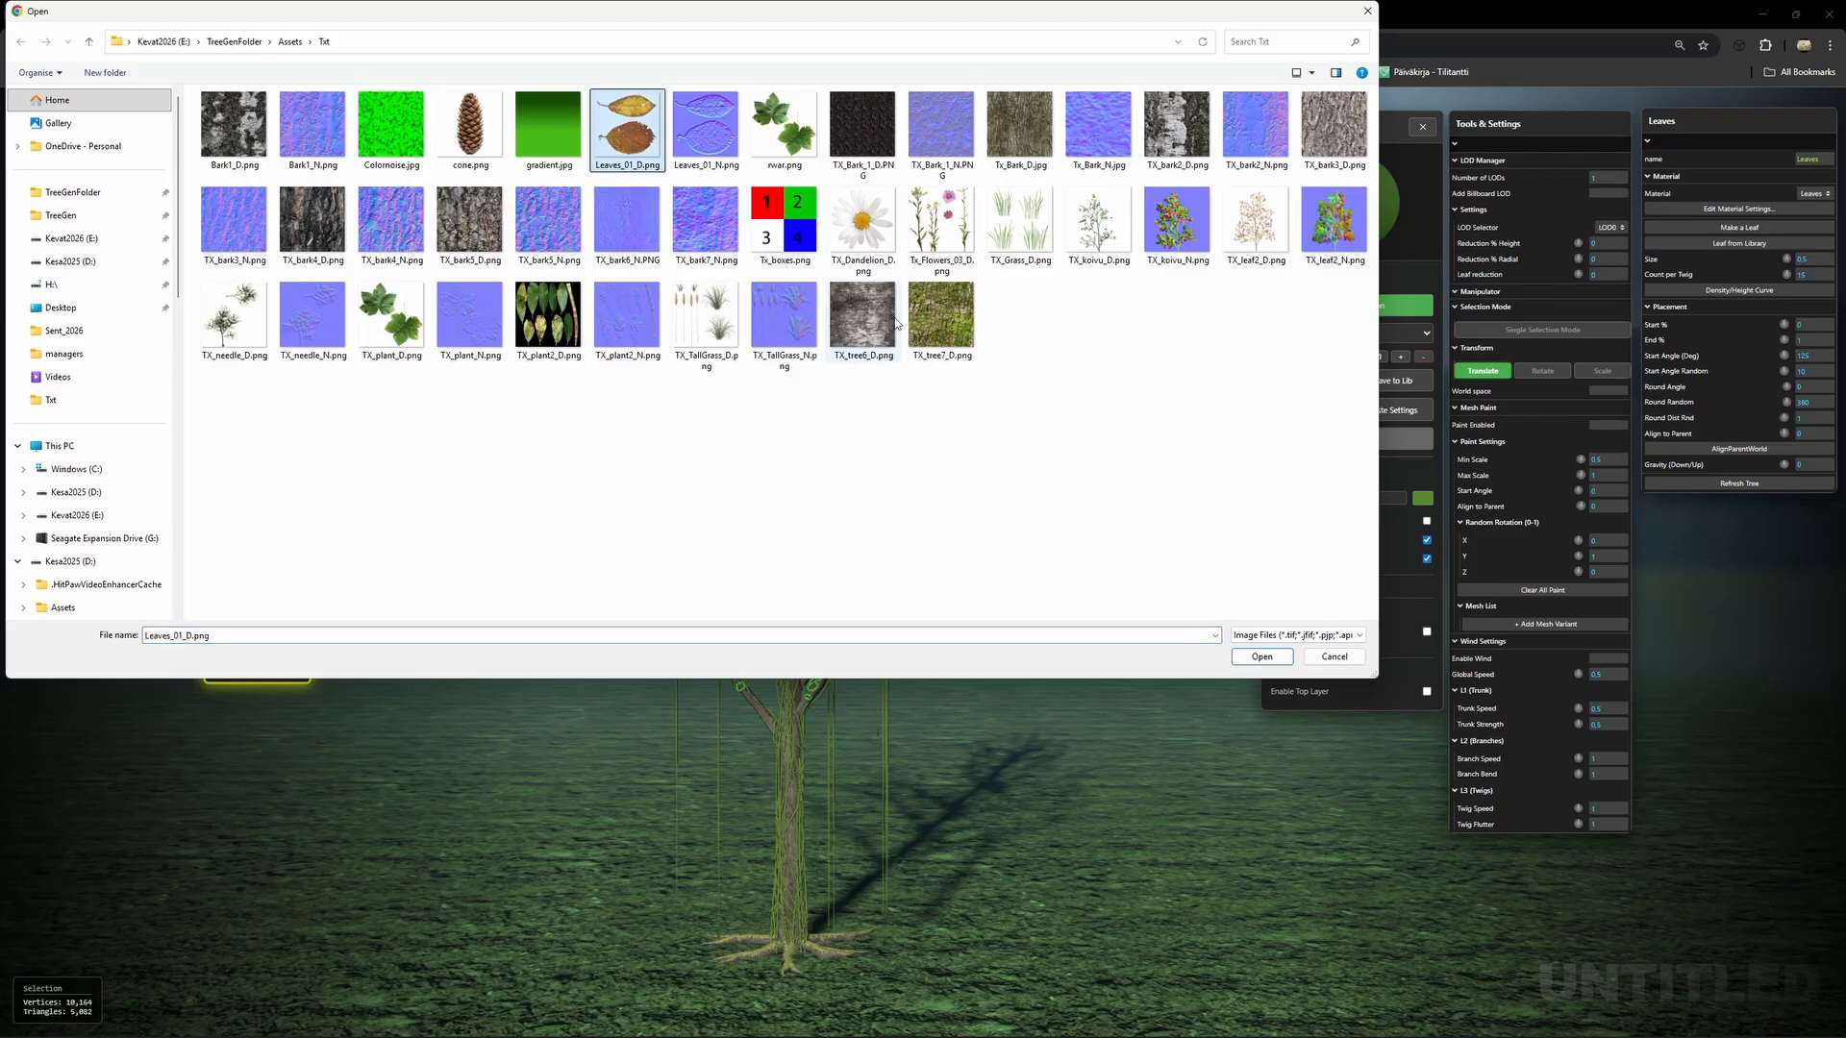
left_click(1269, 659)
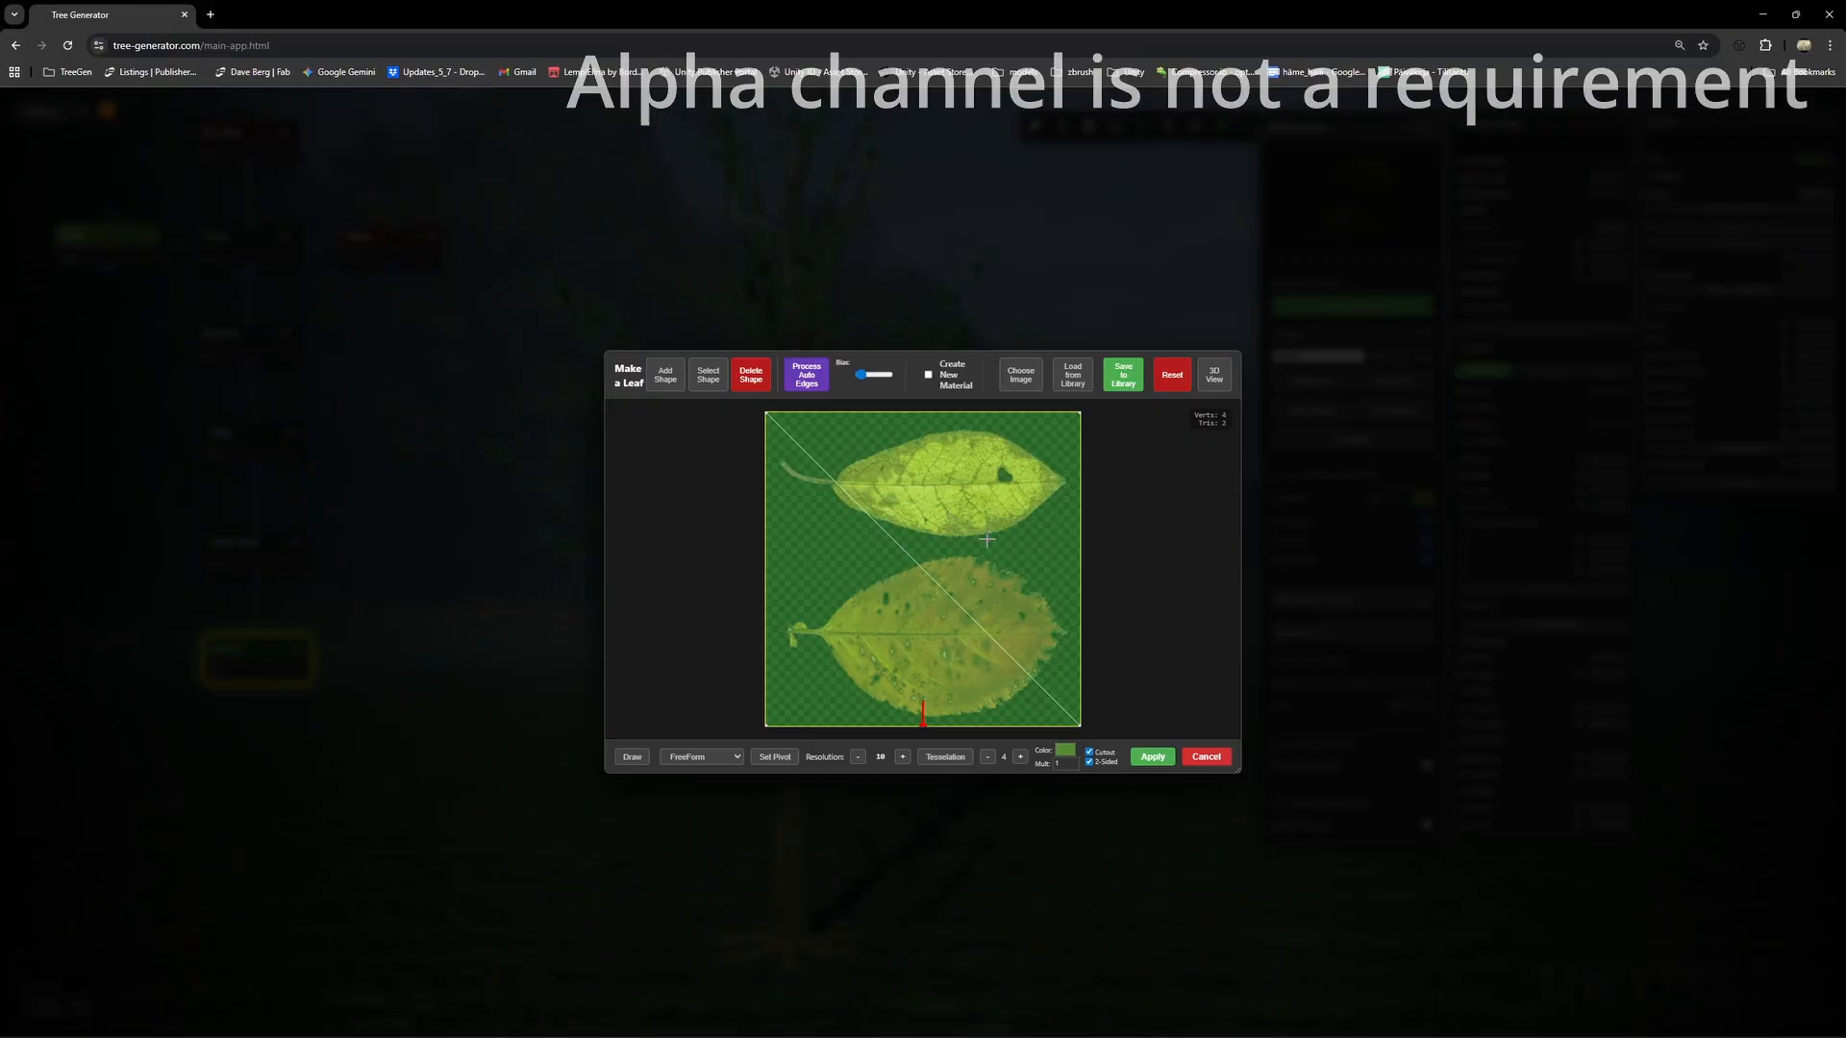
Outline the upper yellow leaf with the Polygonal lasso and set its pivot at the stem end, pointing toward the leaf tip.
left_click(717, 764)
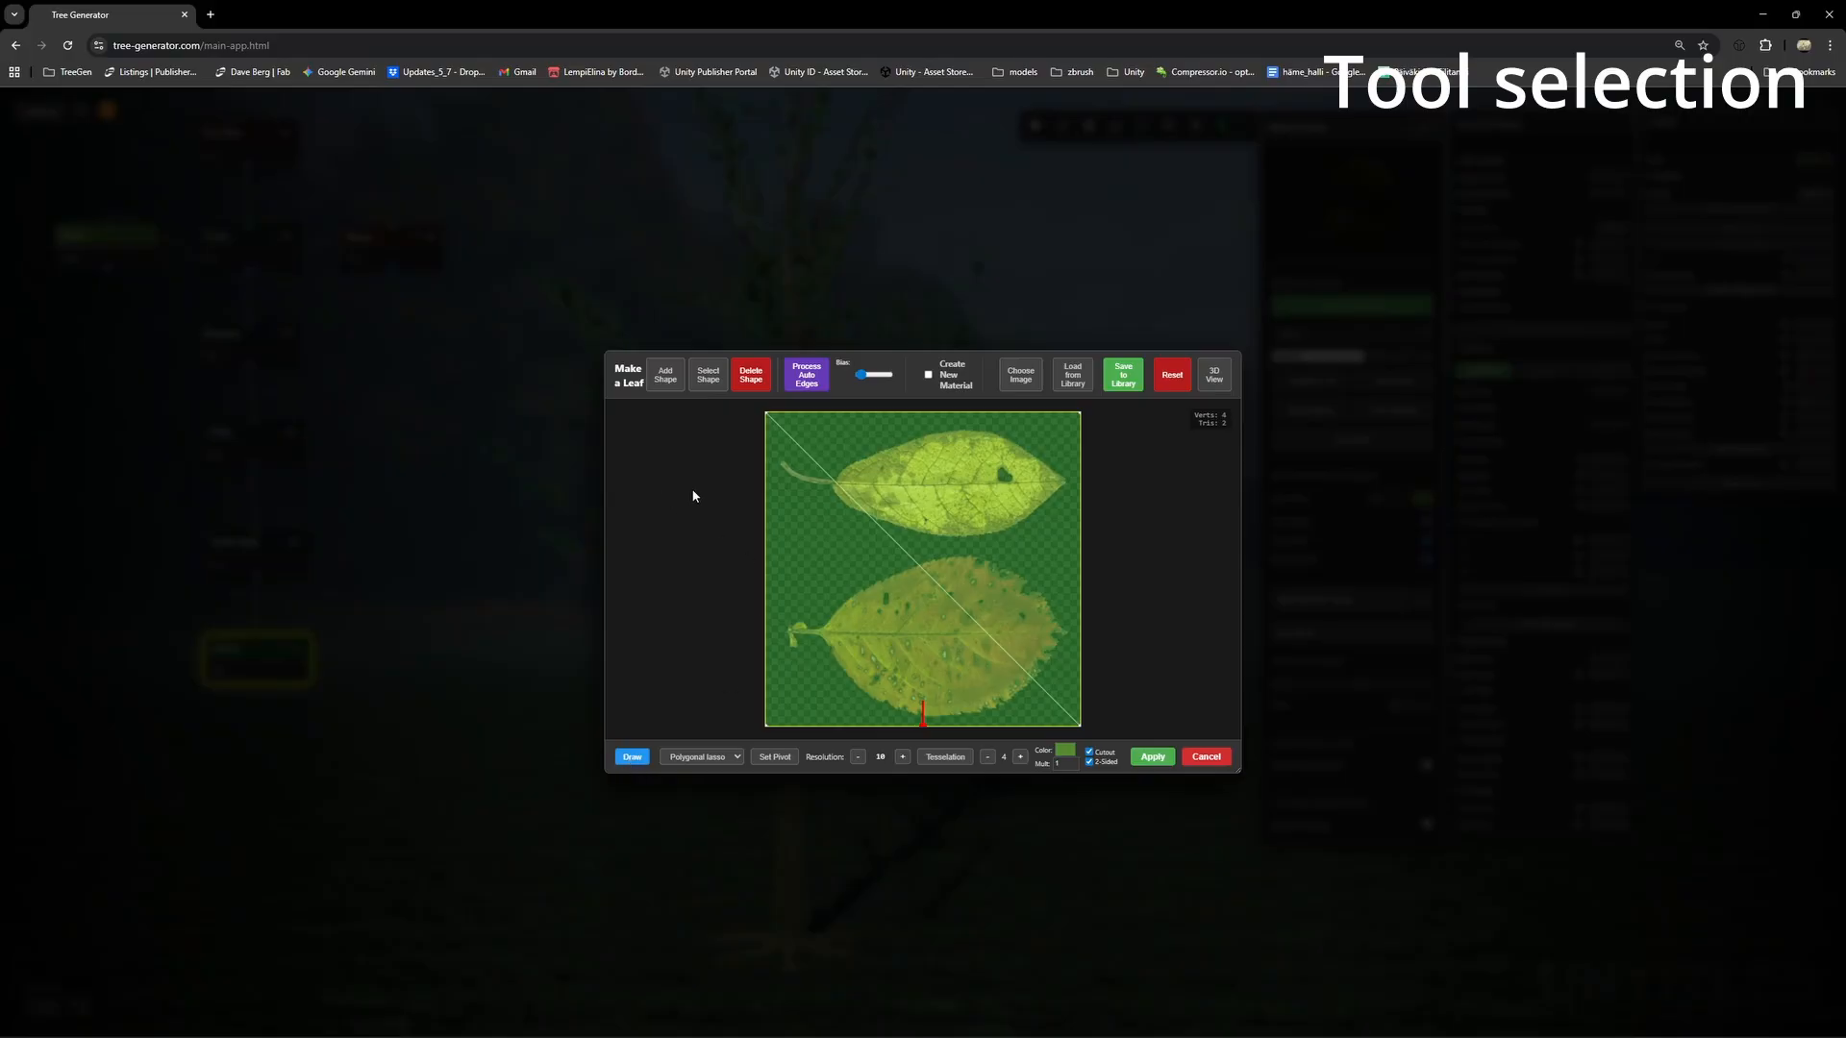
left_click(717, 759)
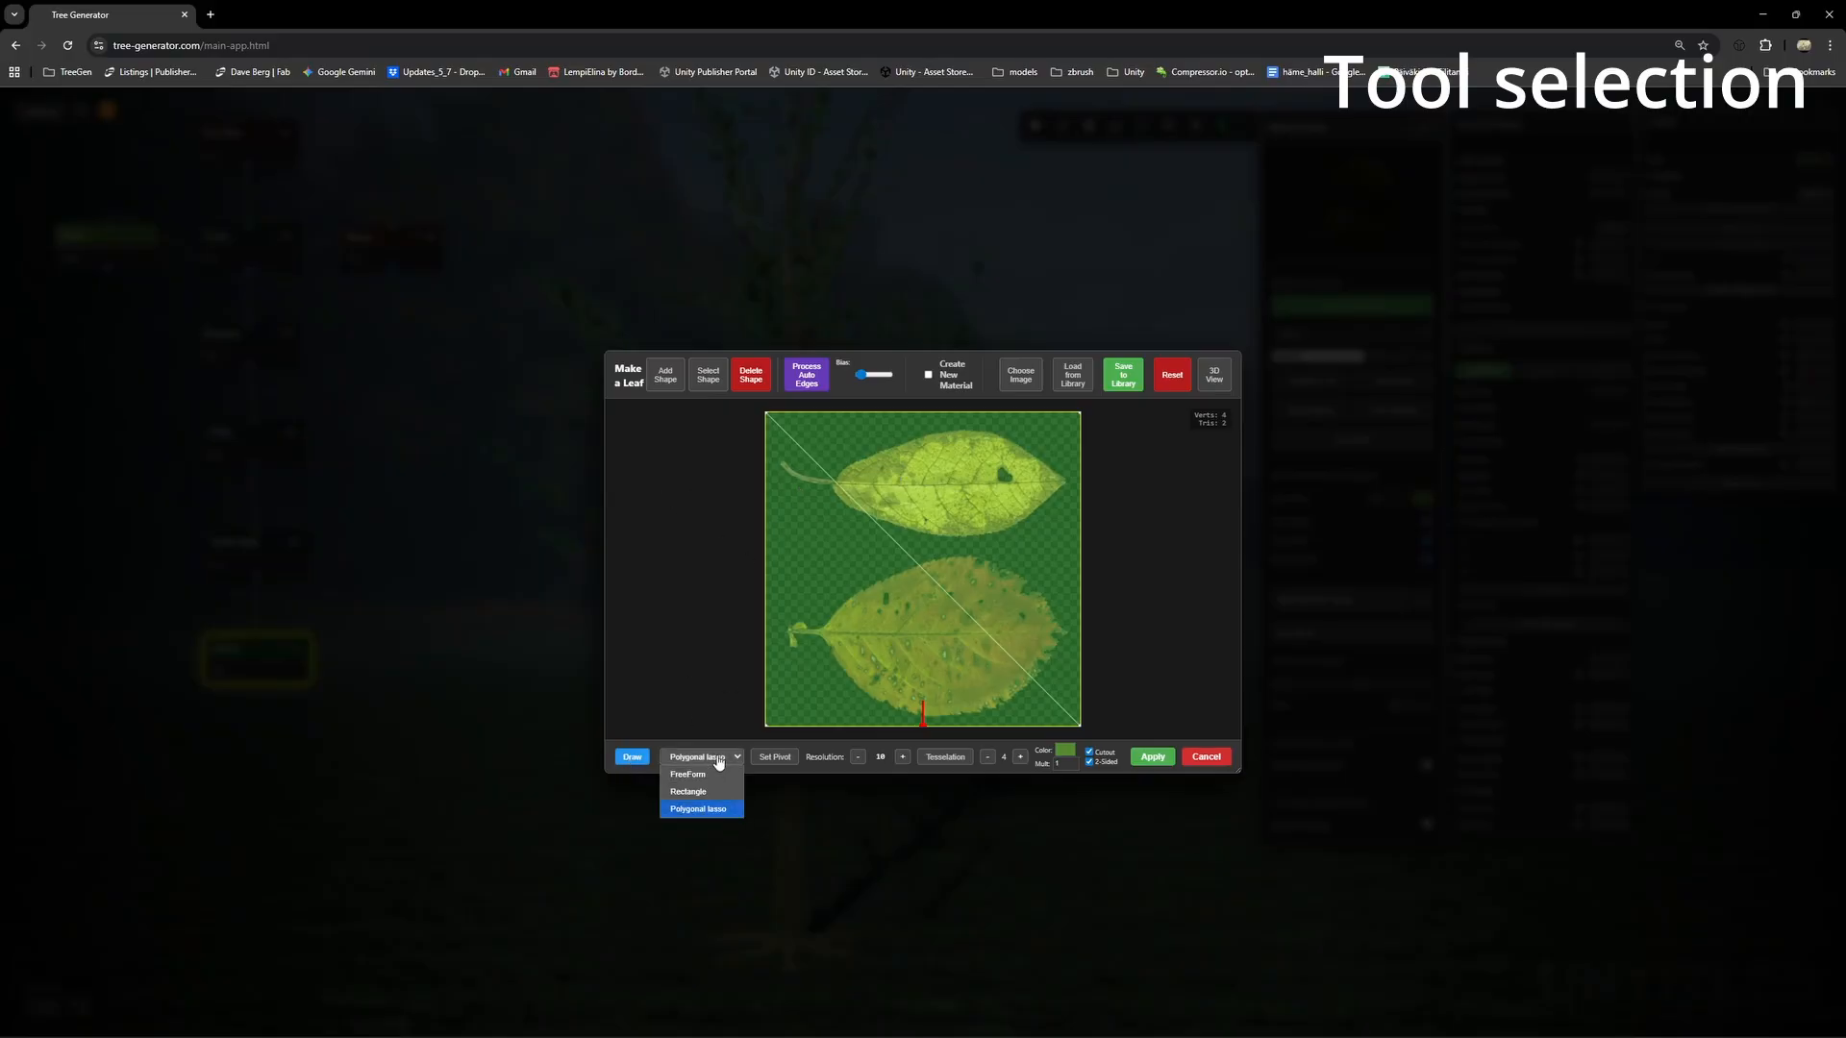
left_click(713, 811)
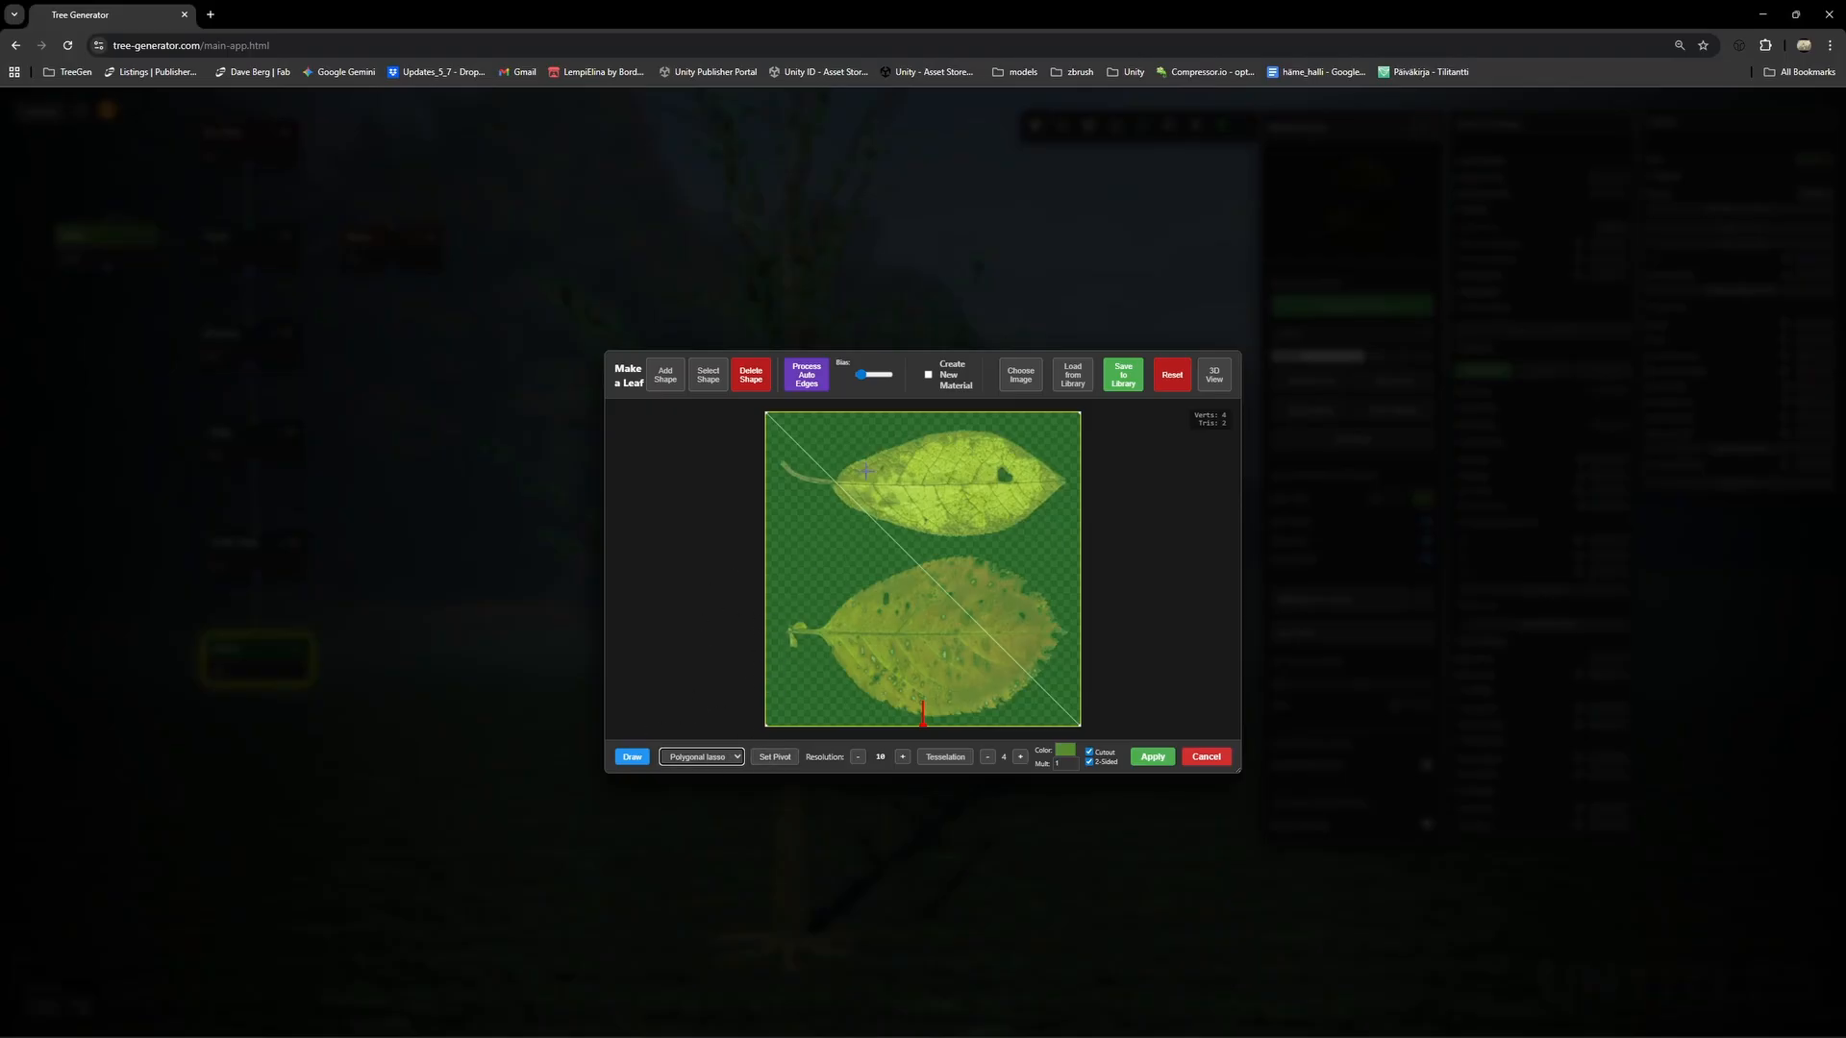
left_click(835, 477)
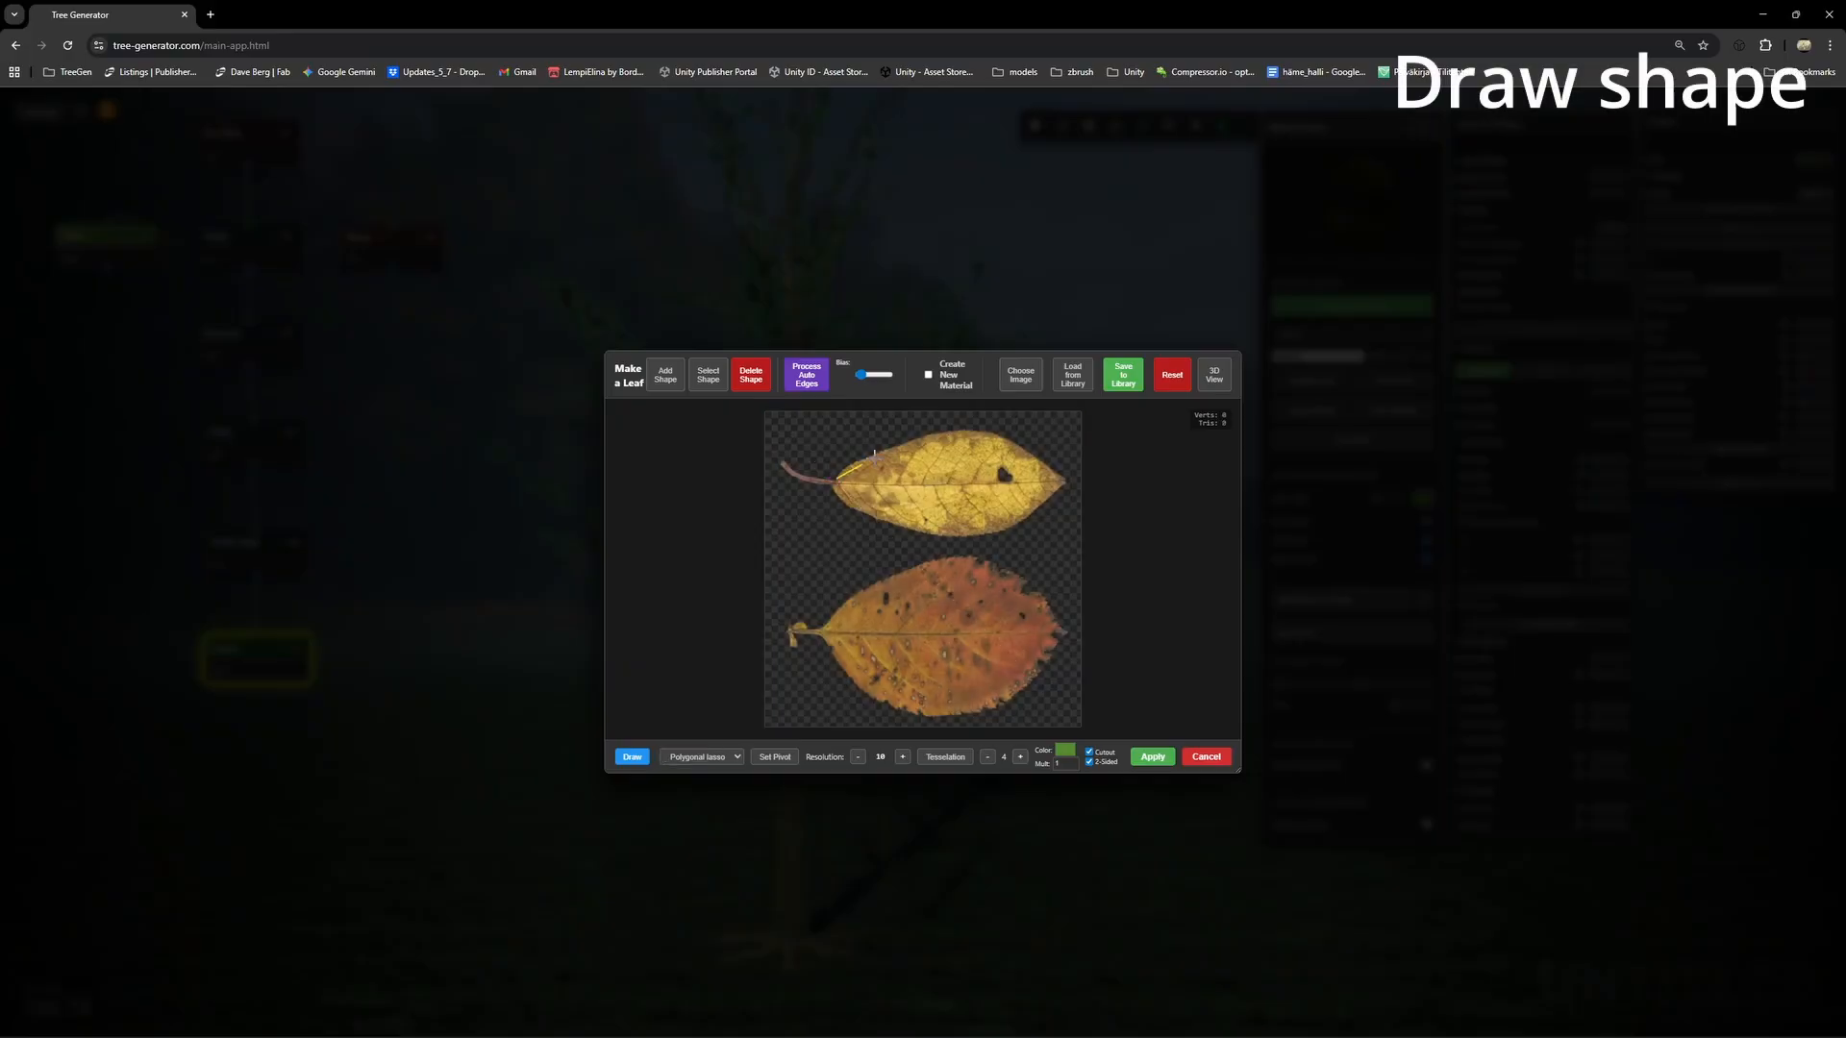
left_click(1063, 495)
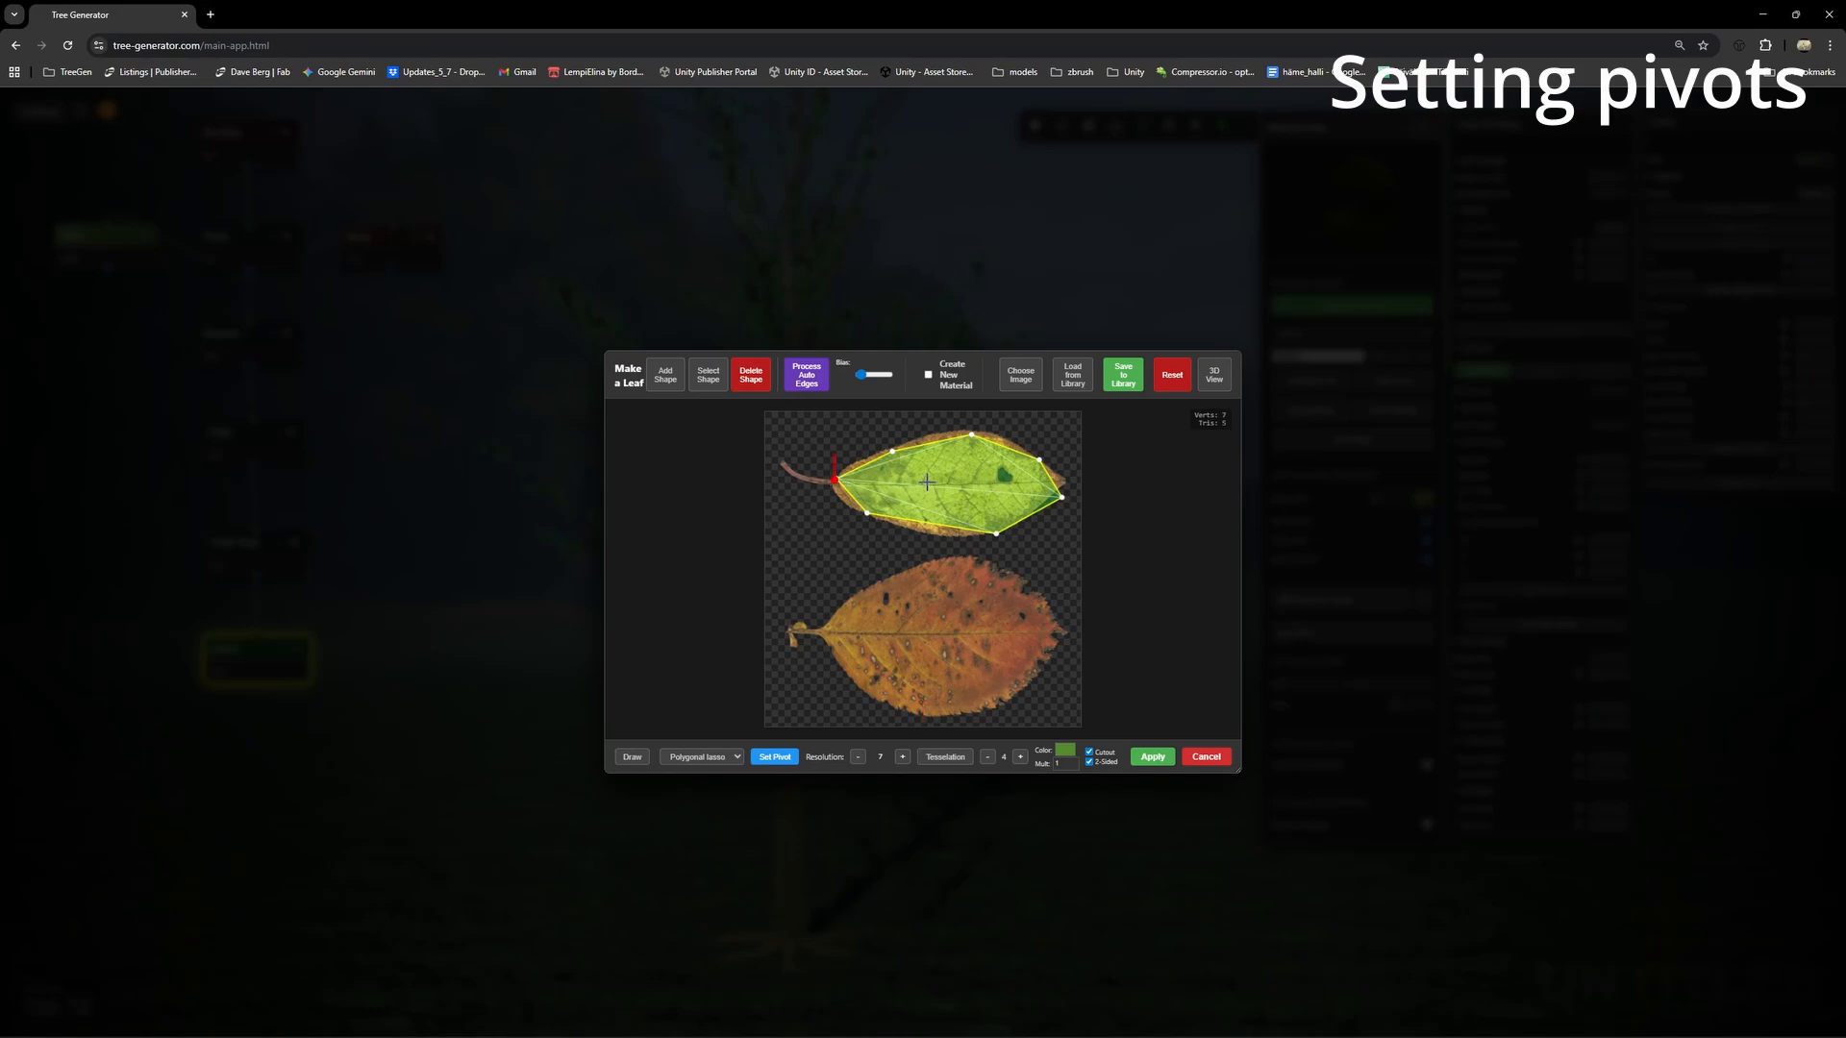
left_click(1021, 477)
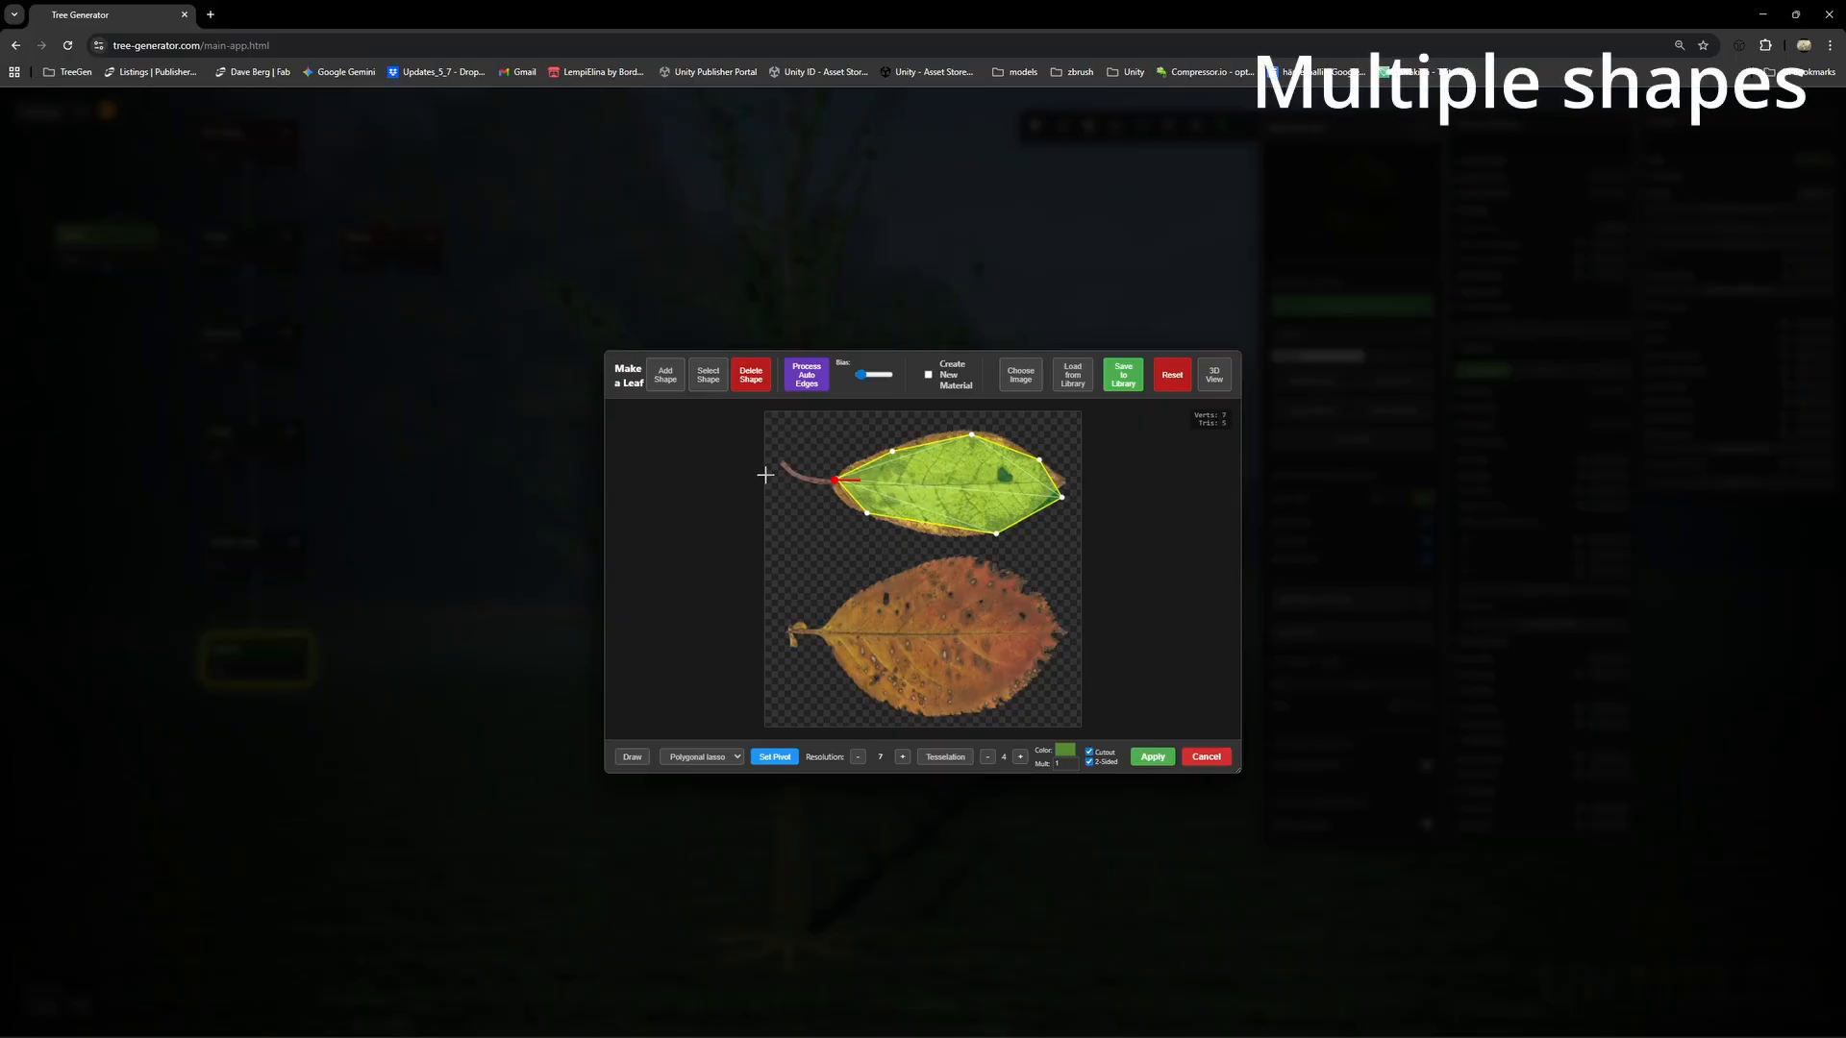
Add a second shape and outline the lower orange leaf with the Polygonal lasso.
left_click(659, 374)
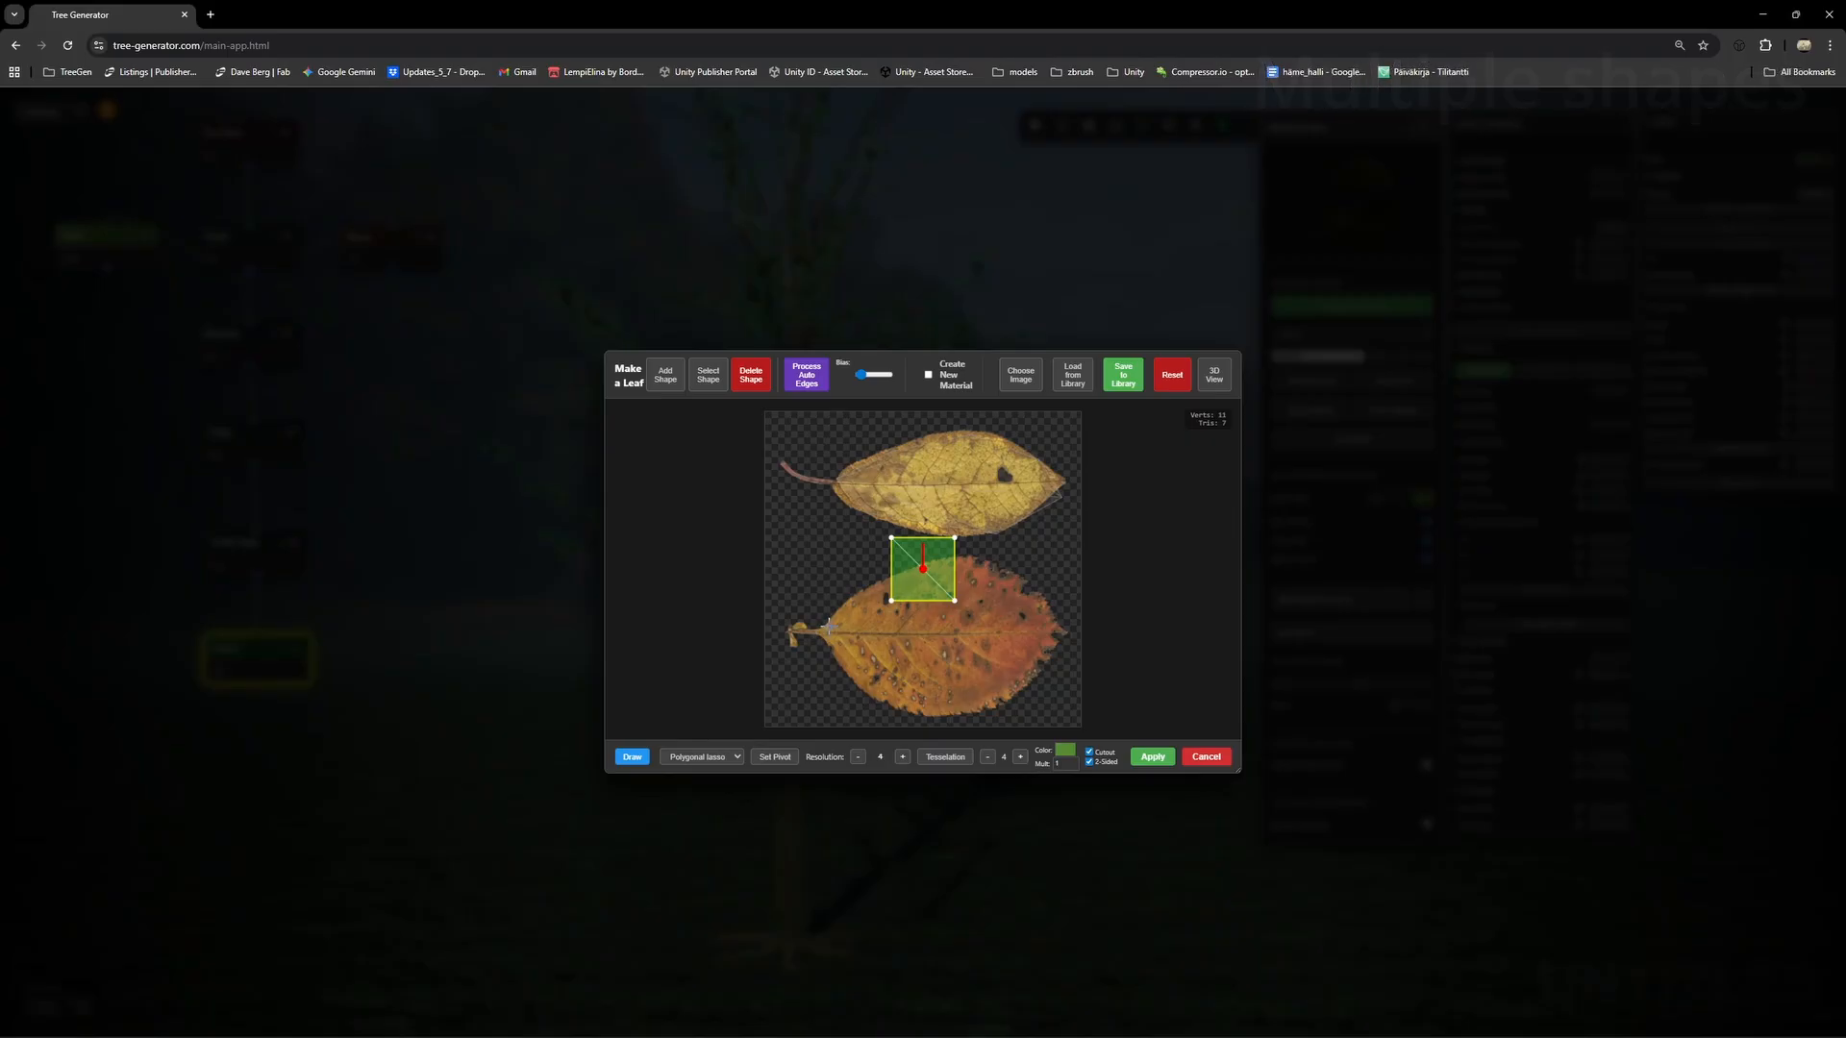
mouse_move(824, 622)
left_mouse_down()
mouse_move(960, 564)
mouse_move(1029, 598)
mouse_move(1047, 655)
mouse_move(962, 714)
mouse_move(828, 642)
left_mouse_up()
left_click(839, 648)
left_click(828, 625)
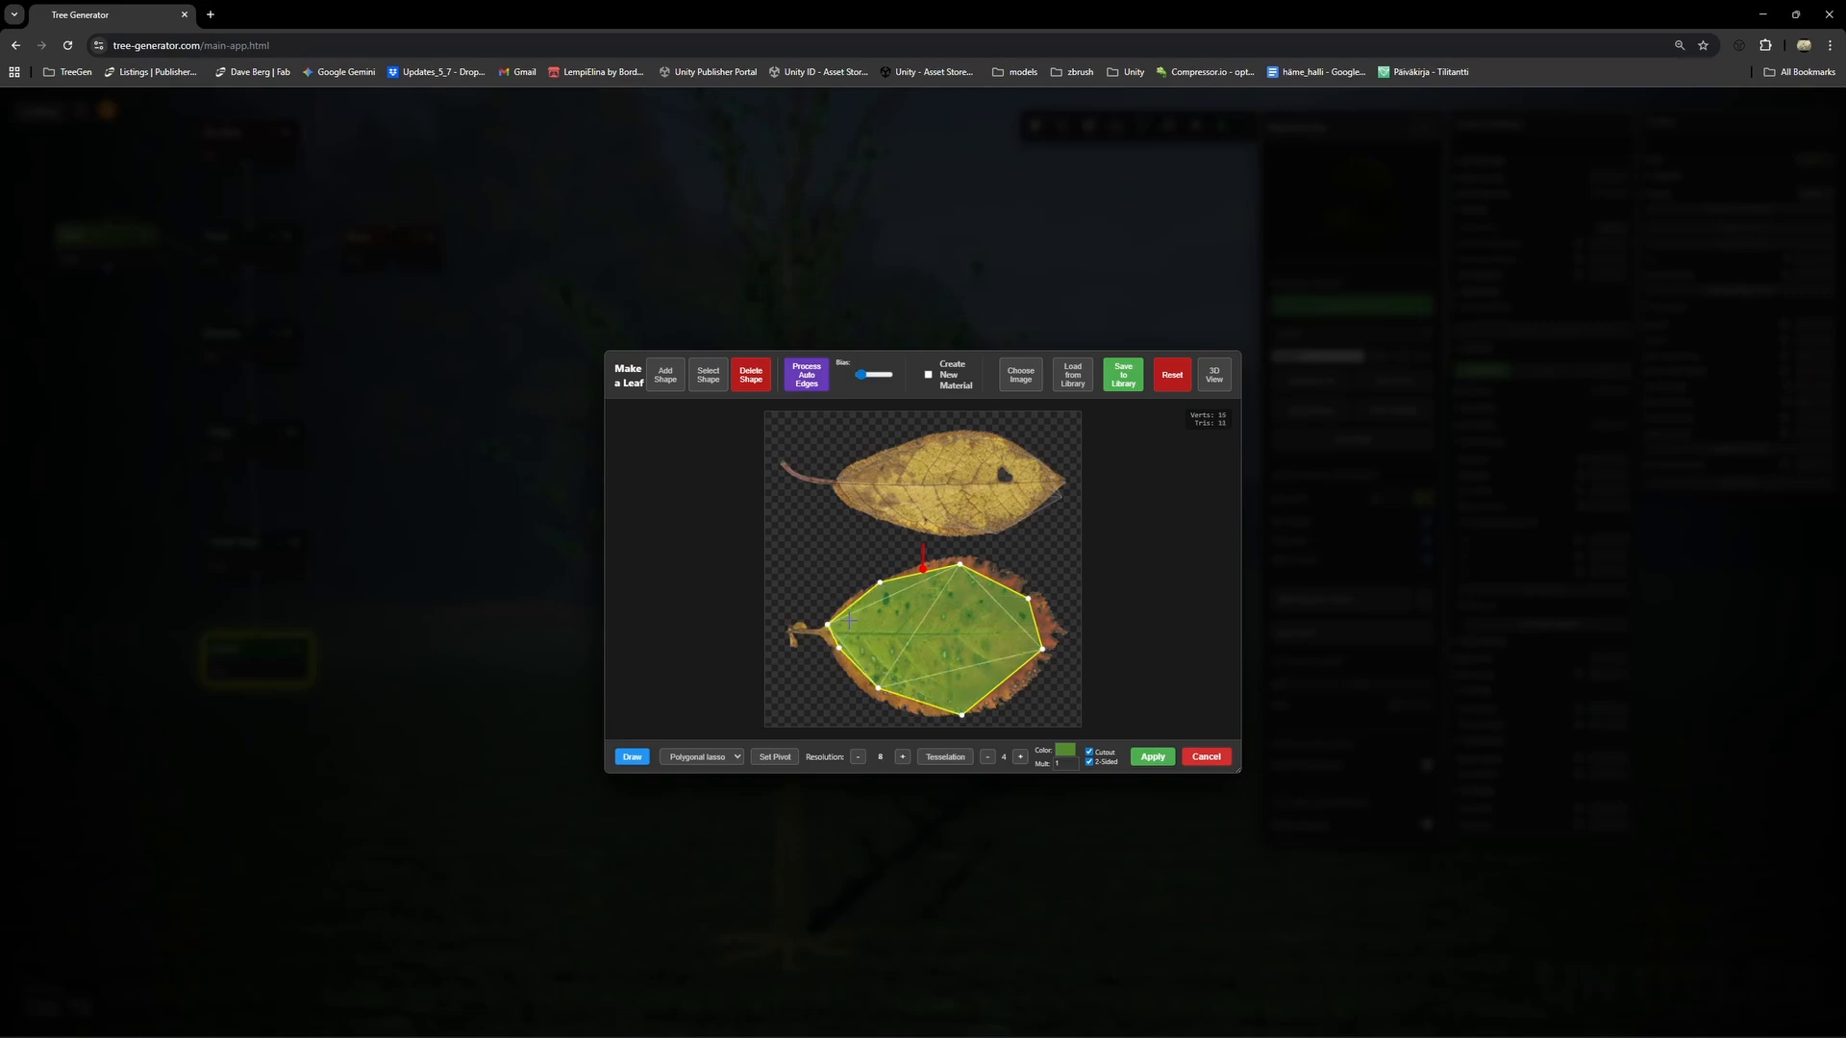
Set the lower leaf's pivot at its stem end and move its outline vertices to fit the leaf edge better.
left_click(775, 758)
left_click(777, 758)
left_click_drag(960, 566, 1055, 646)
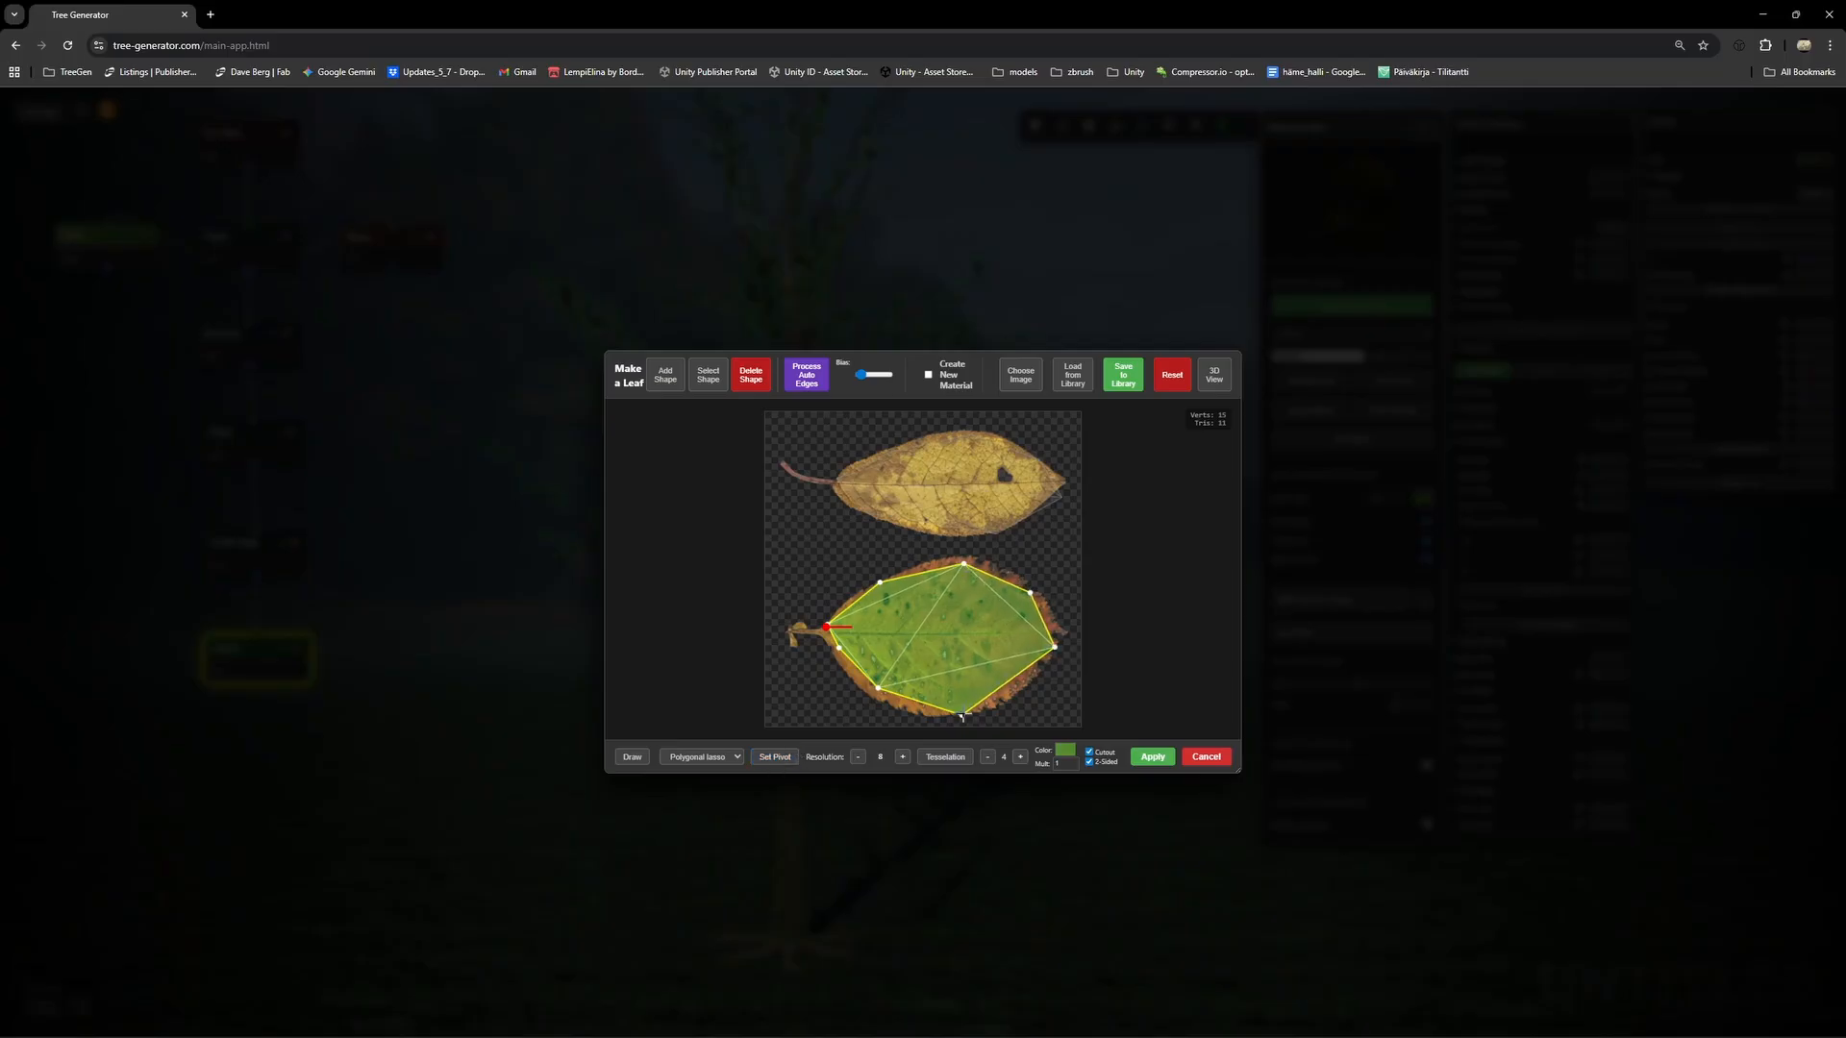
left_click_drag(962, 715, 999, 700)
left_click_drag(878, 688, 875, 696)
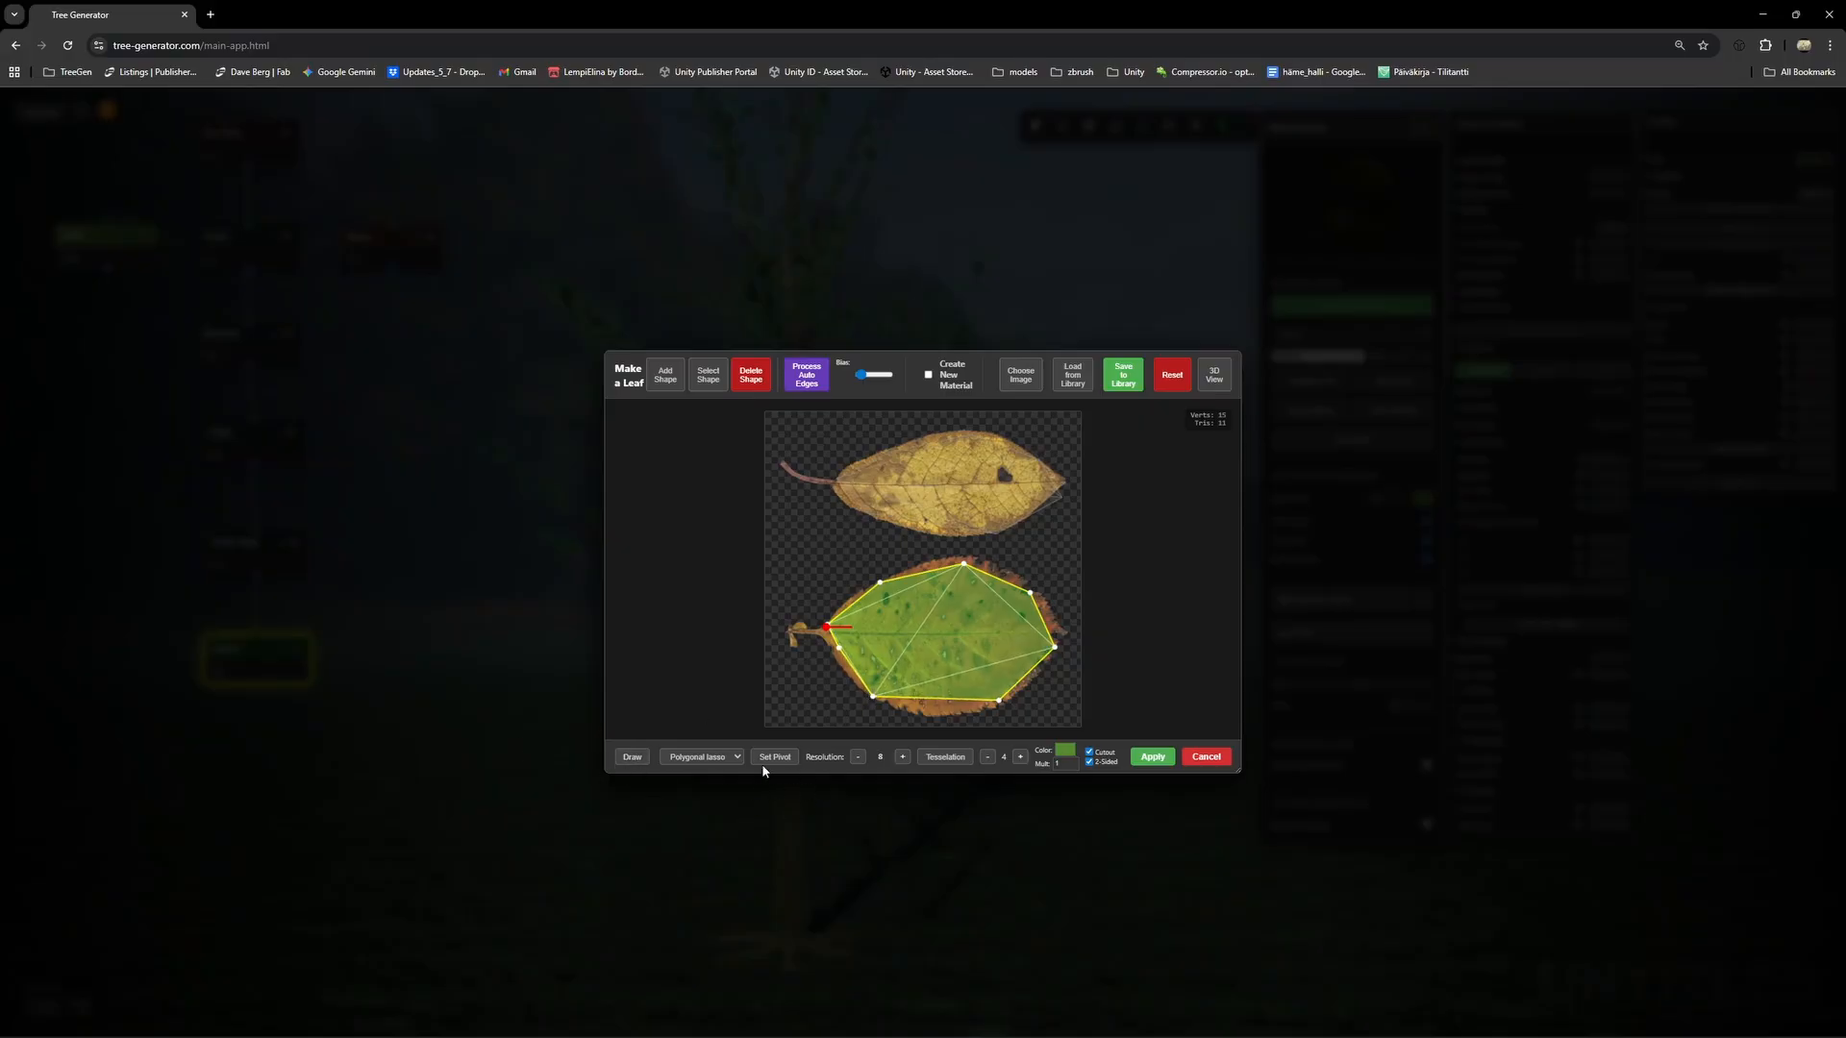
left_click(789, 763)
Set the leaf color to white and apply the two leaf shapes to the Leaves layer.
left_click(1066, 750)
left_click(828, 544)
left_click_drag(930, 567, 931, 502)
left_click(1021, 666)
left_click(1152, 758)
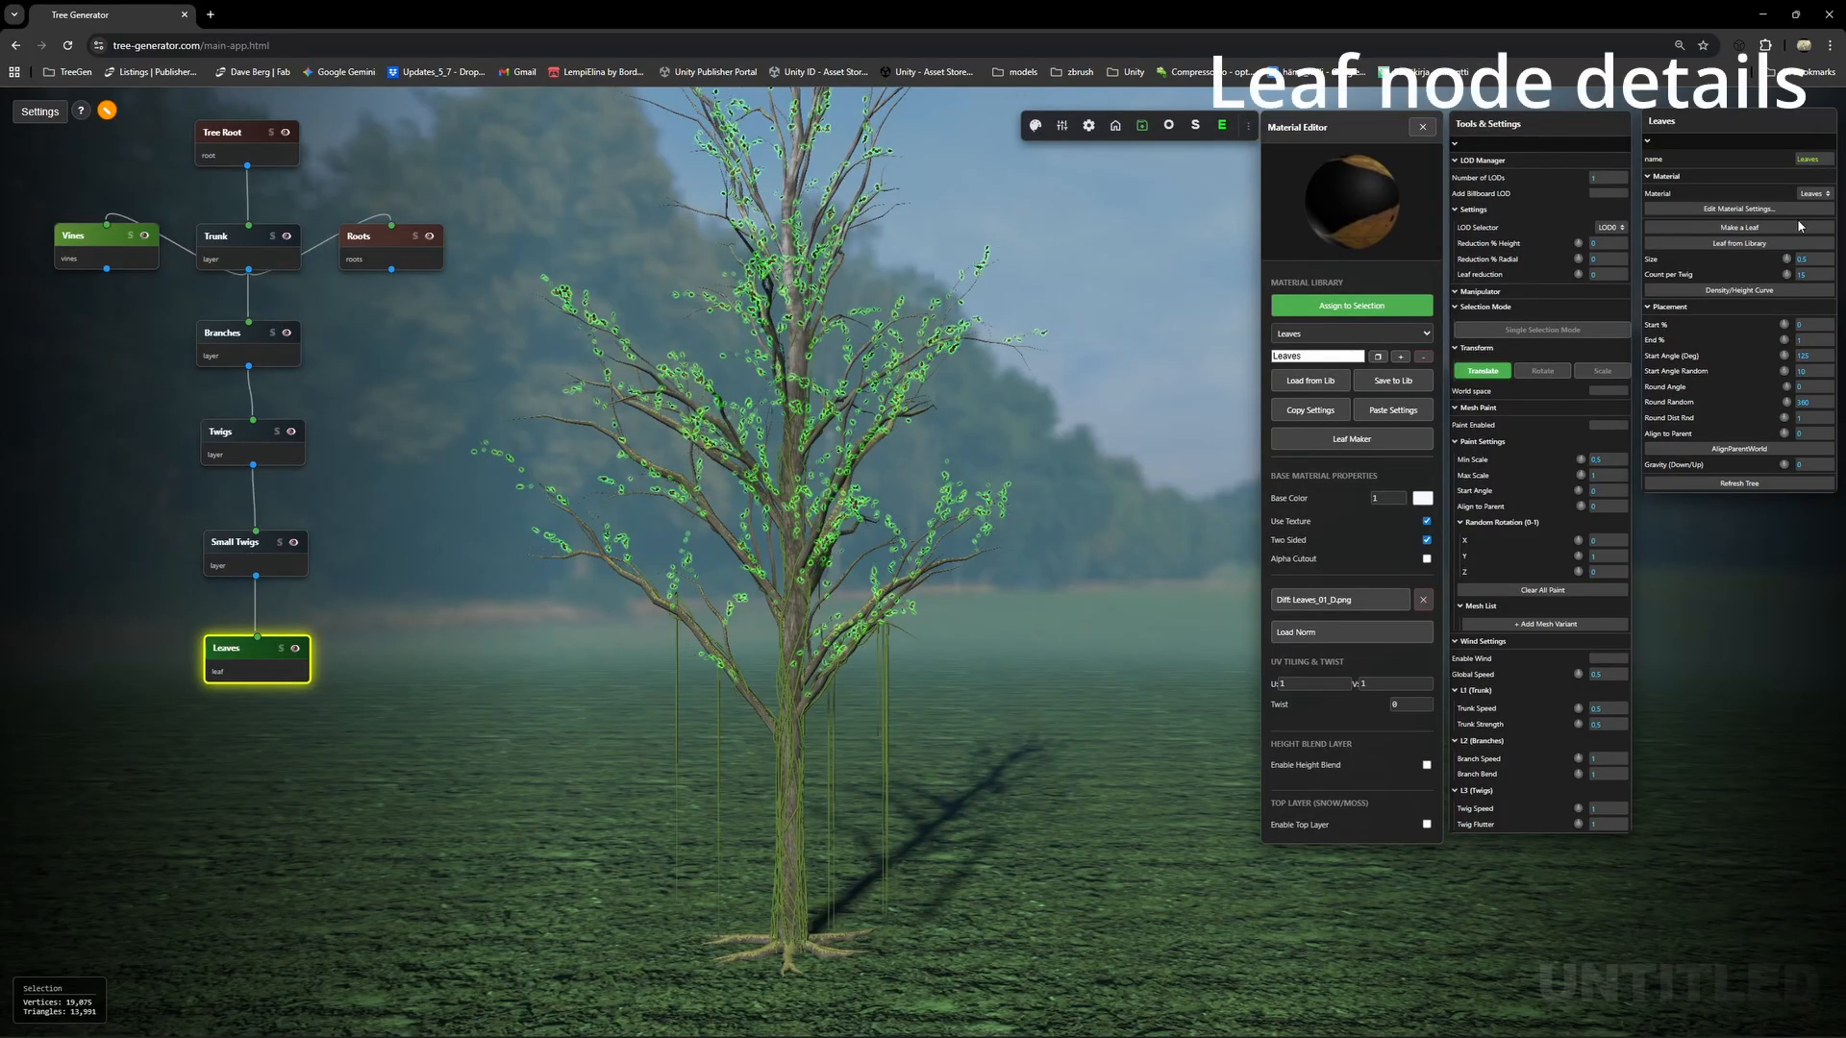
Increase the Size value of the Leaves layer and inspect the enlarged foliage on the tree.
left_click_drag(1802, 255, 1831, 258)
scroll(908, 361, "up", 5)
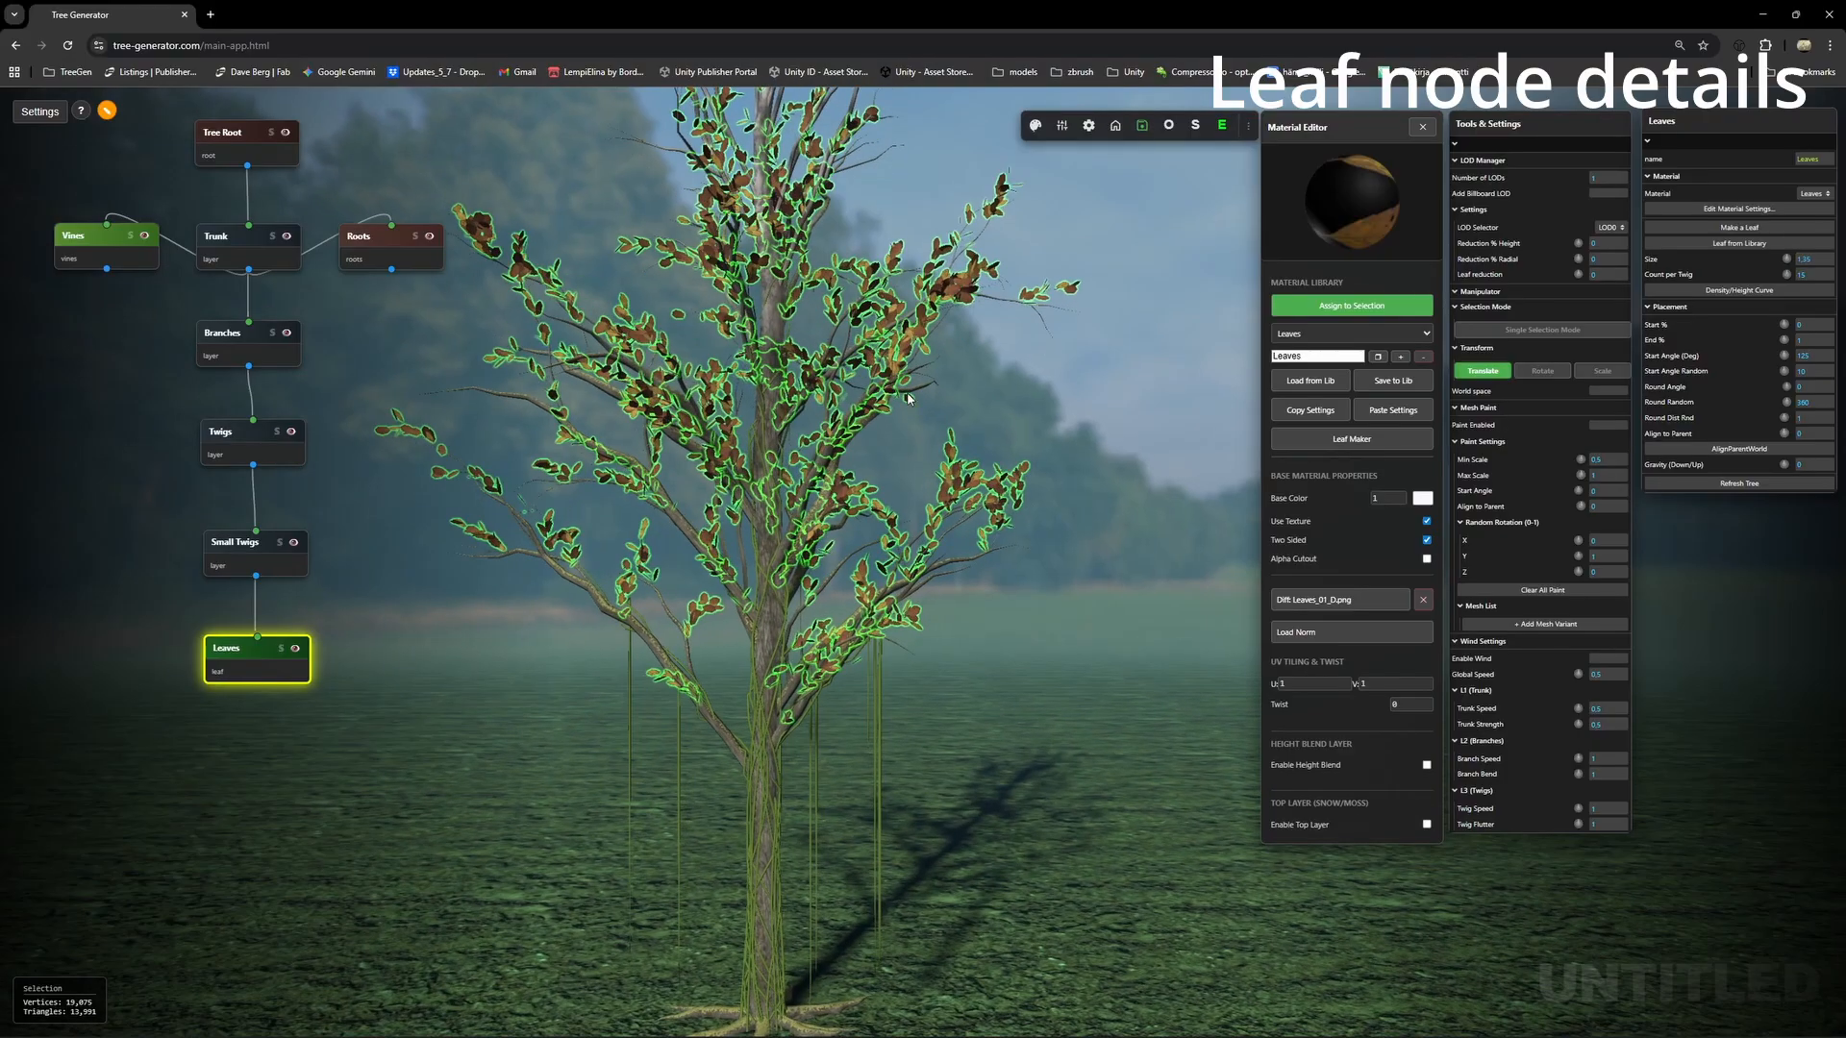
left_click_drag(992, 481, 880, 524)
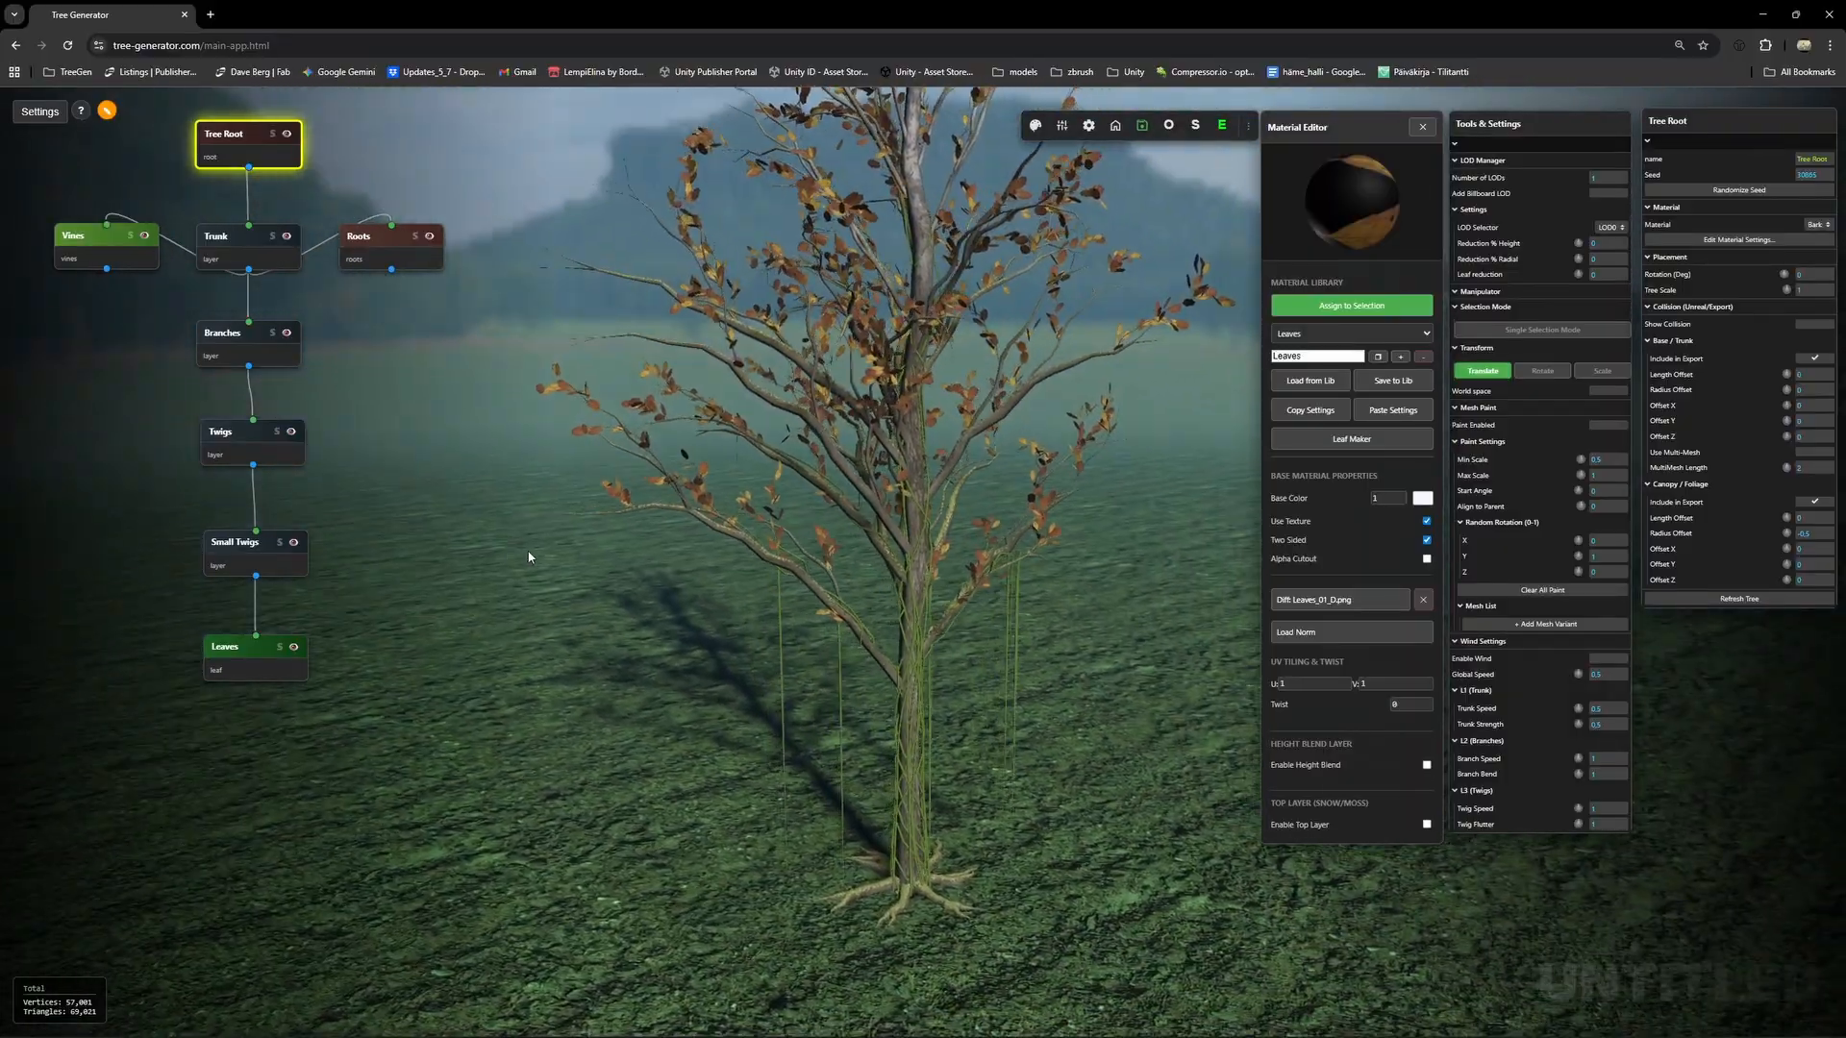
Duplicate the Leaves node, place the copy beside the original and connect it to the Twigs node.
left_click(232, 651)
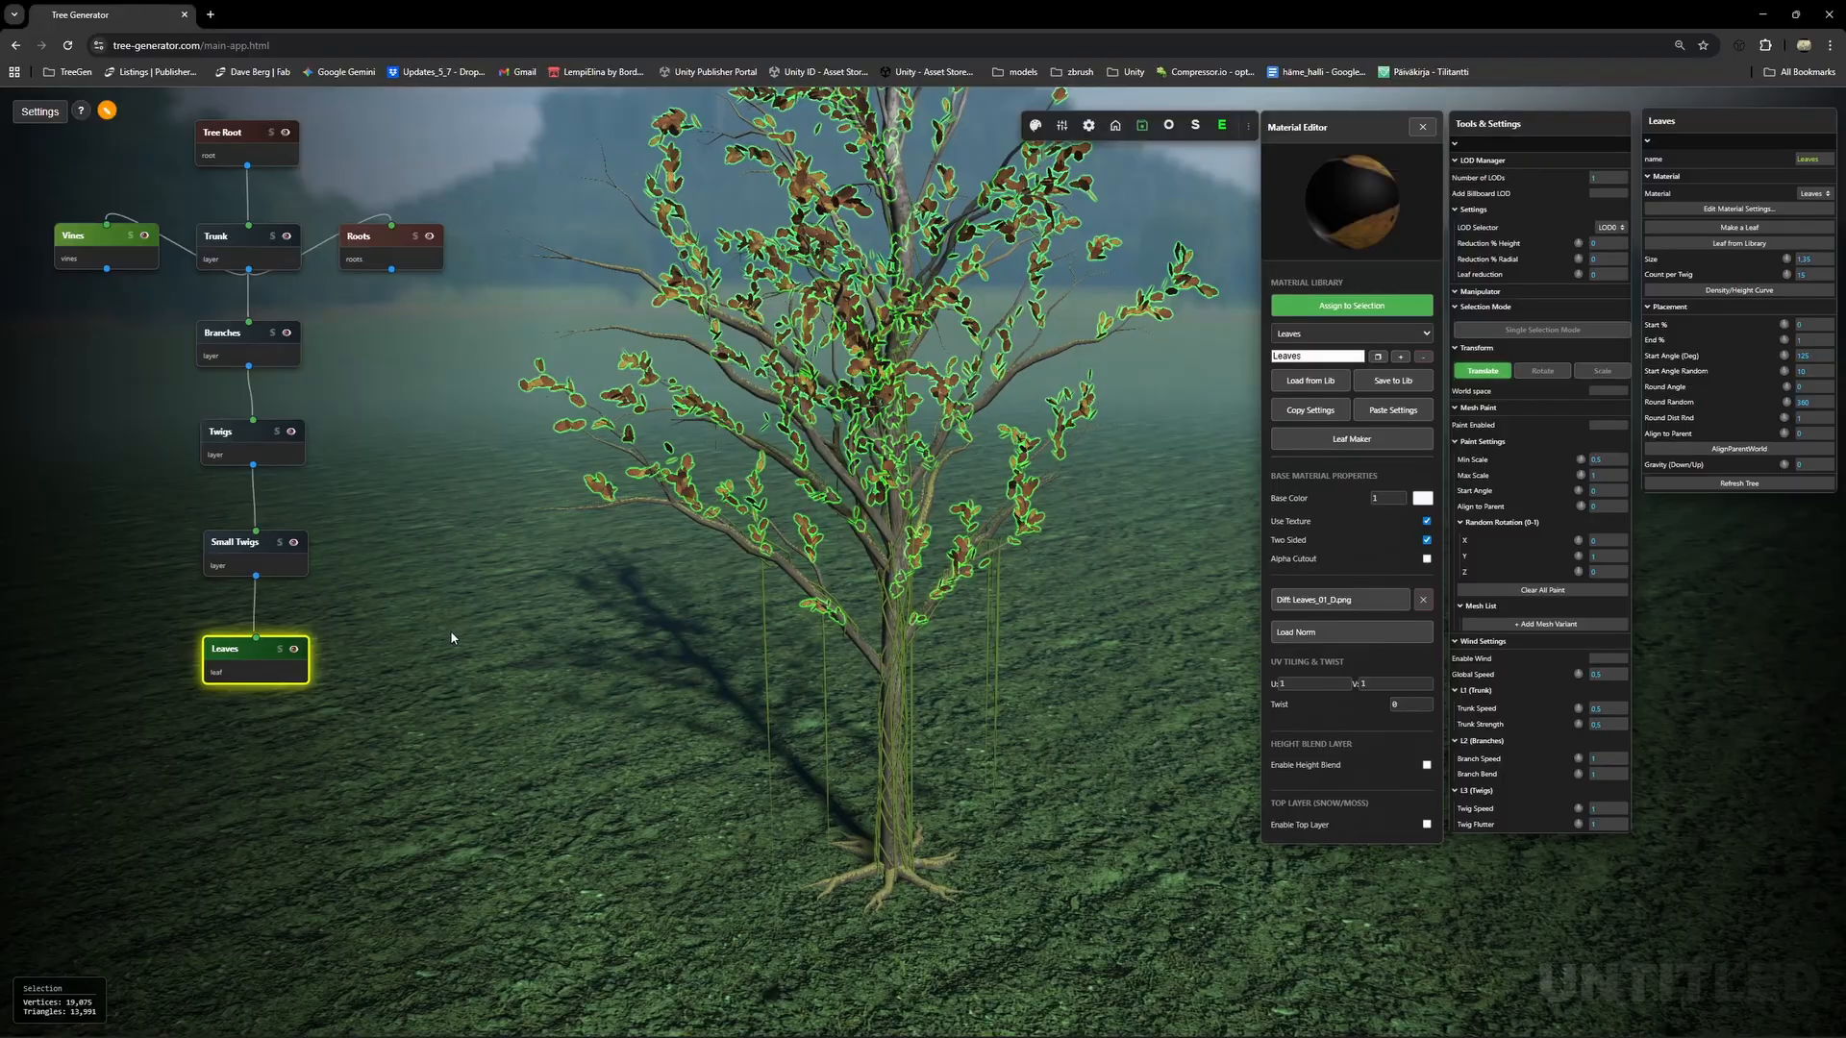
key("ctrl+d")
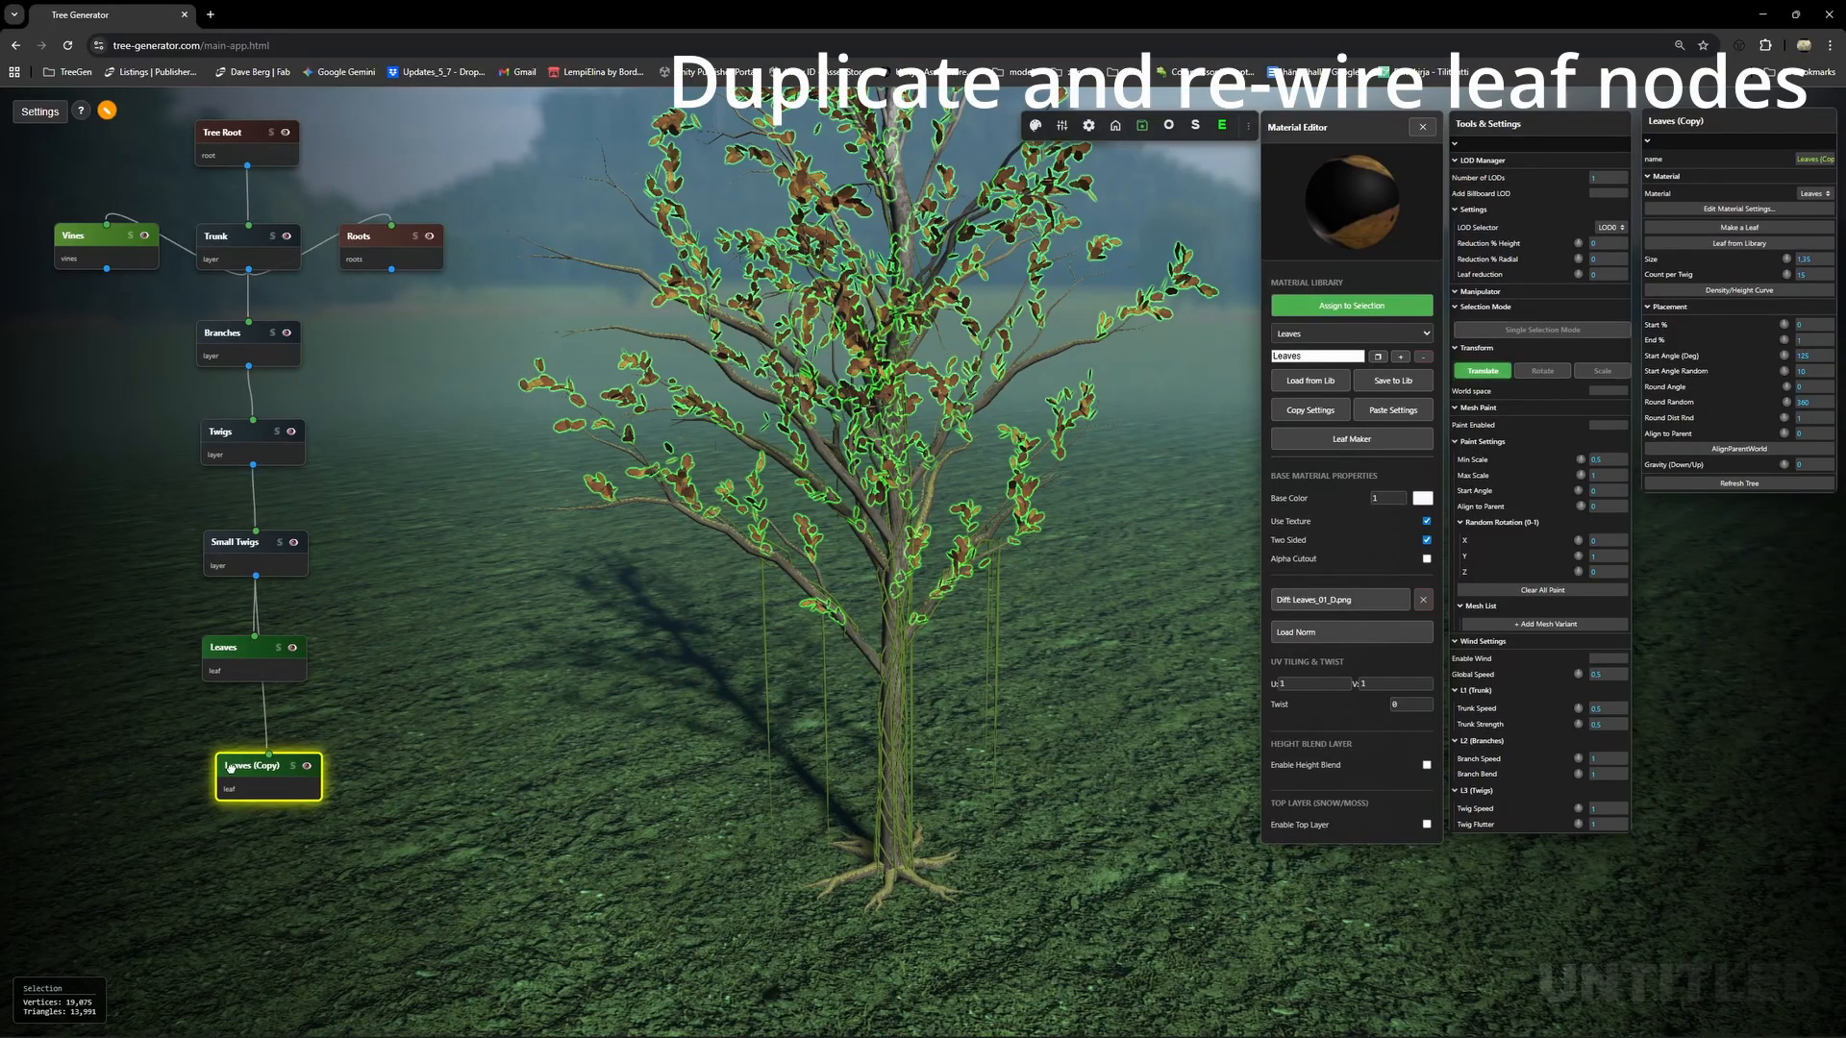
left_click_drag(231, 767, 355, 636)
left_click_drag(254, 469, 392, 623)
left_click_drag(999, 658, 887, 599)
left_click(375, 657)
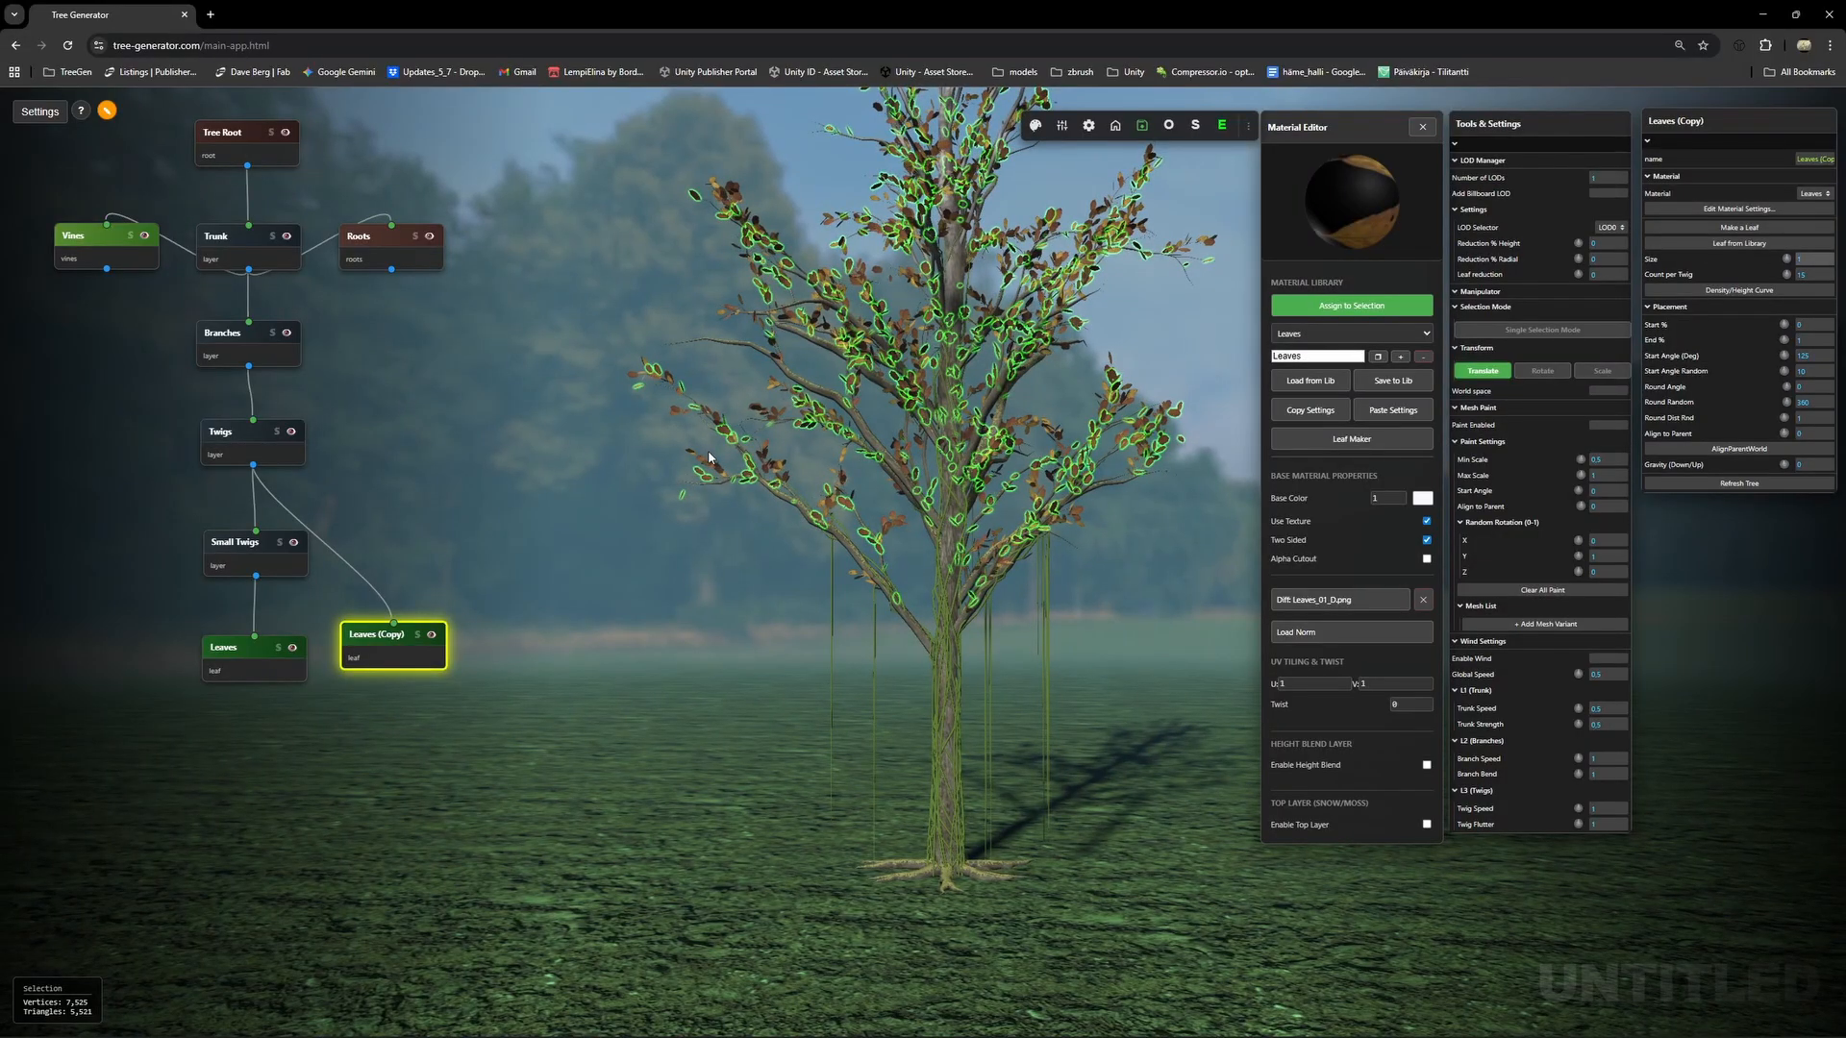
Solo the Leaves (Copy) layer to examine its leaves on the twigs, and switch solo off again.
left_click(417, 636)
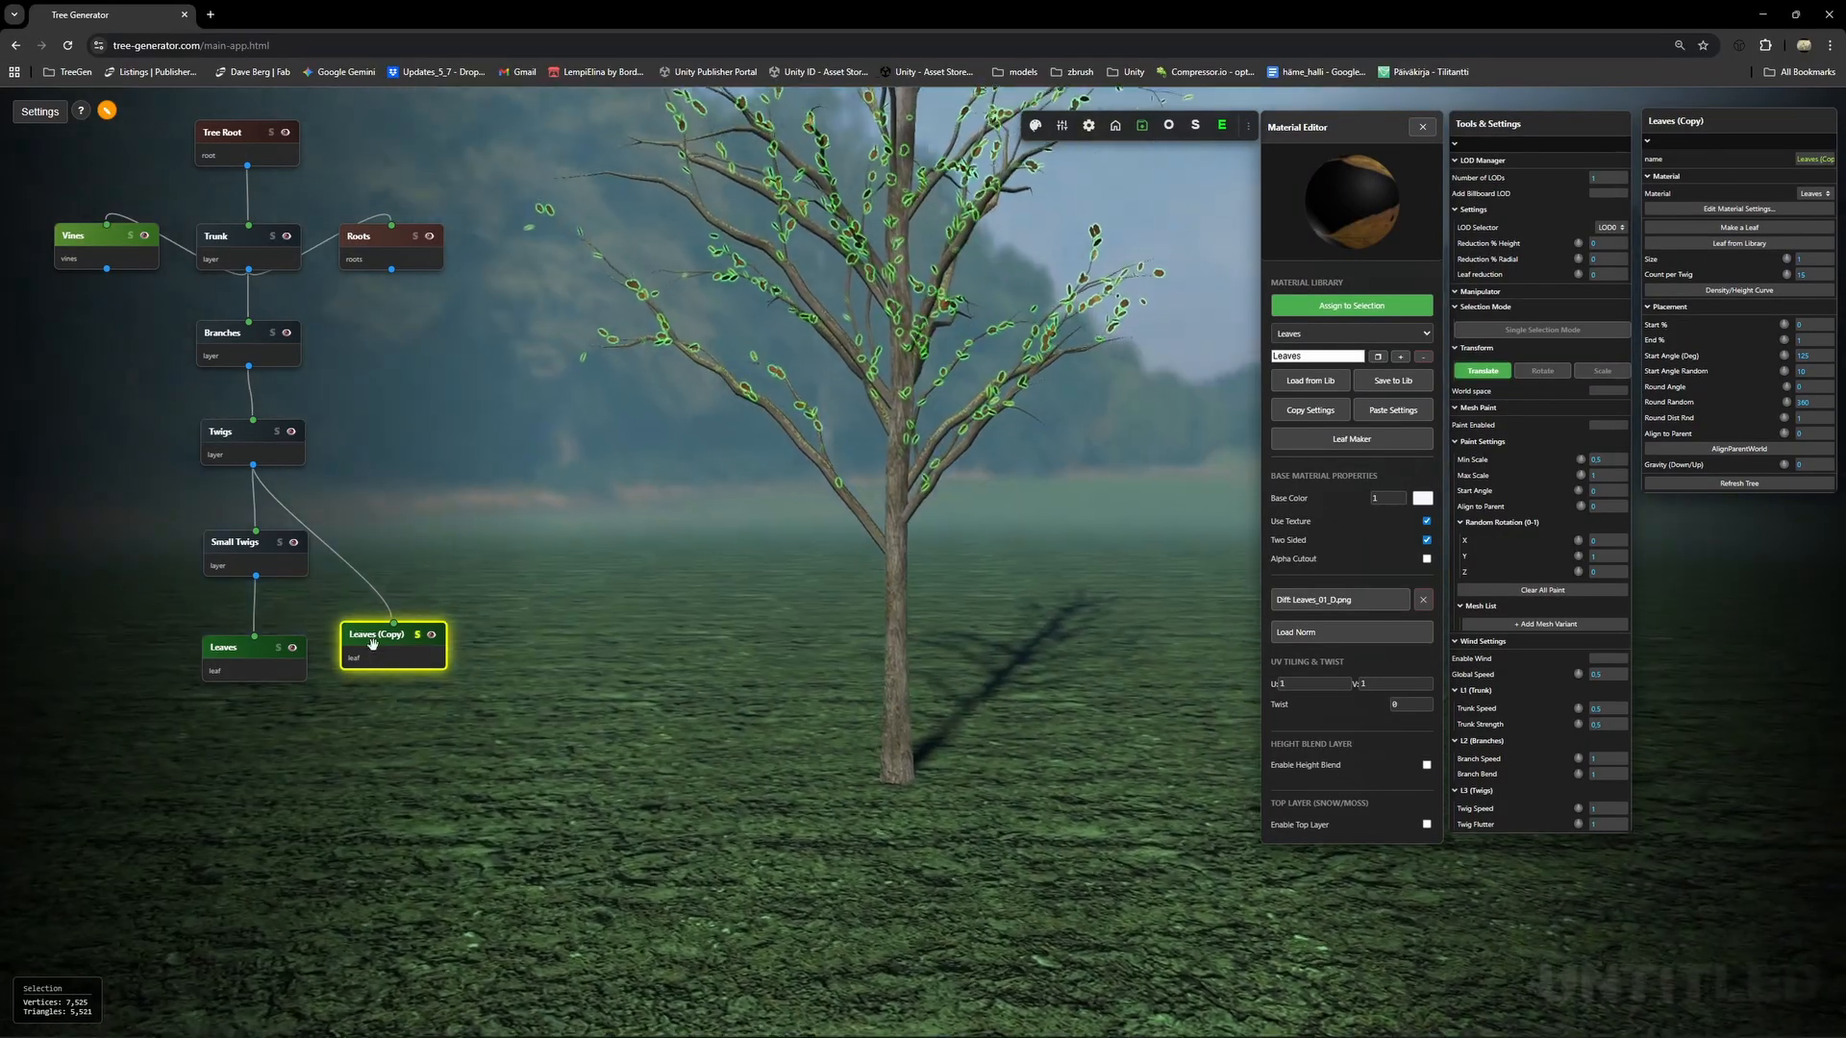
left_click_drag(419, 646, 412, 662)
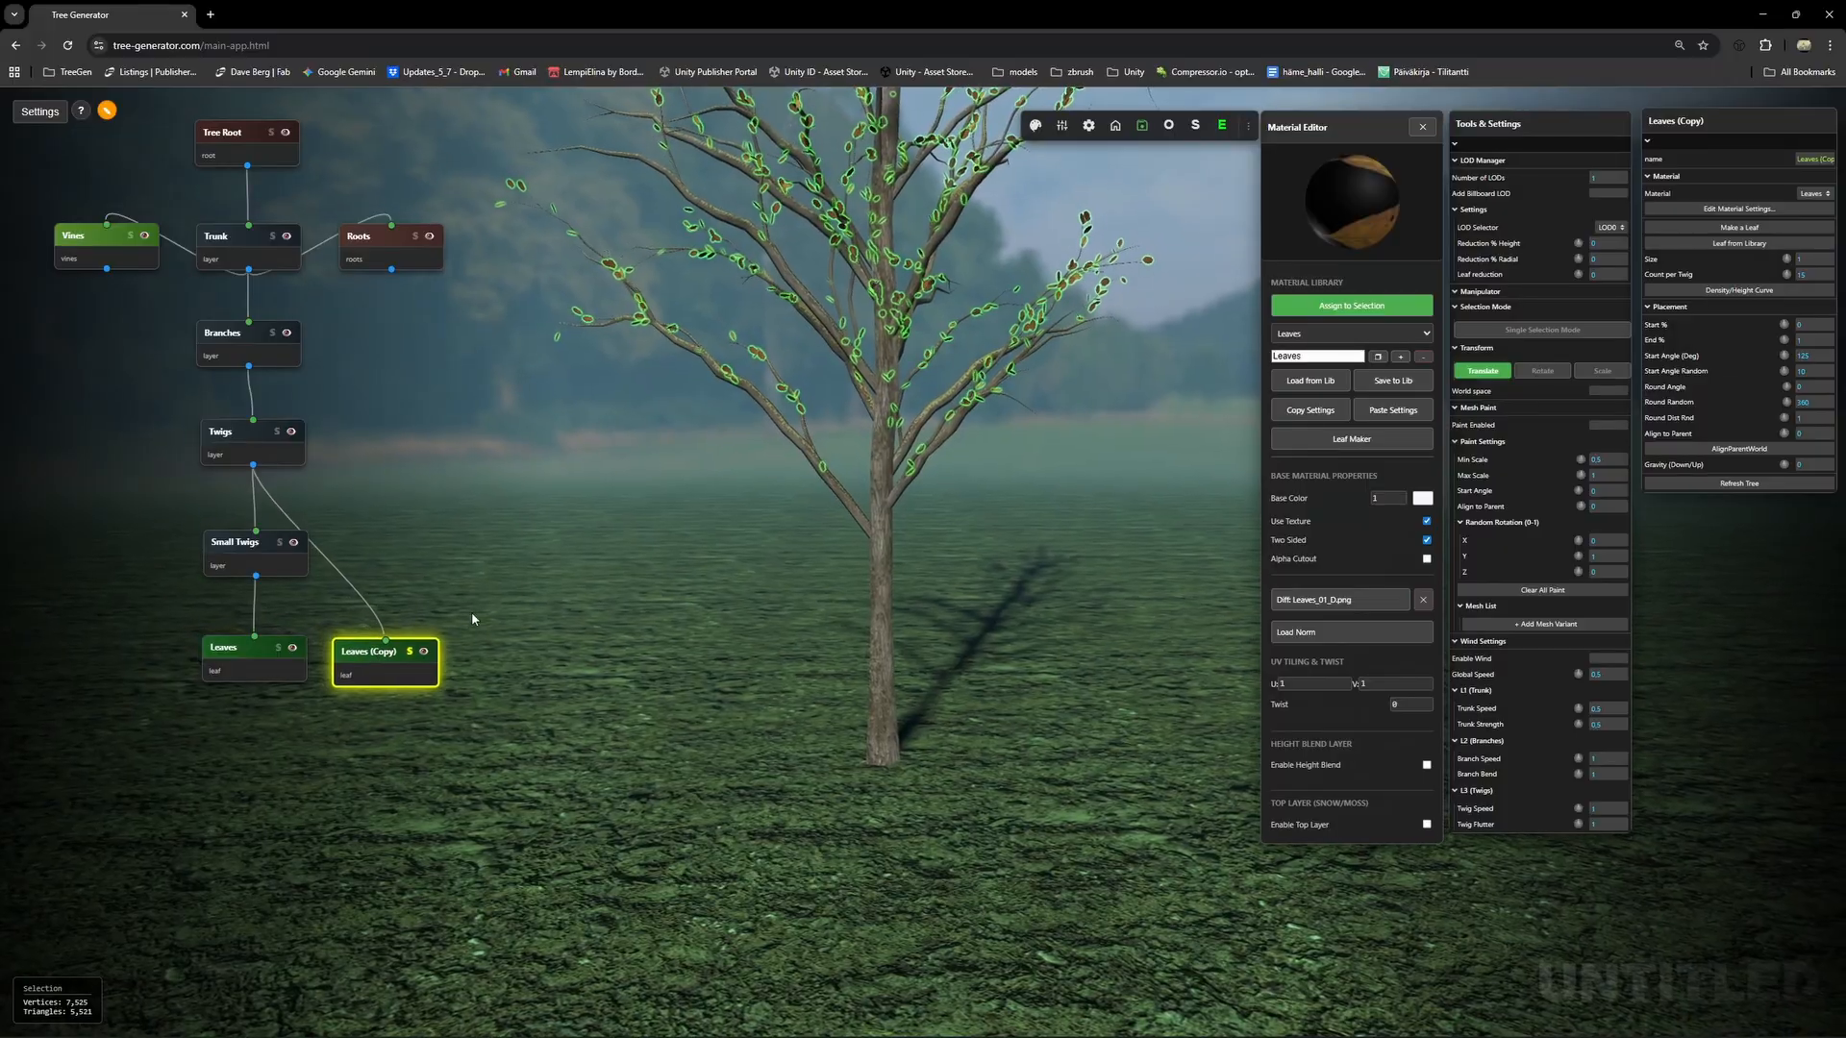
left_click(410, 652)
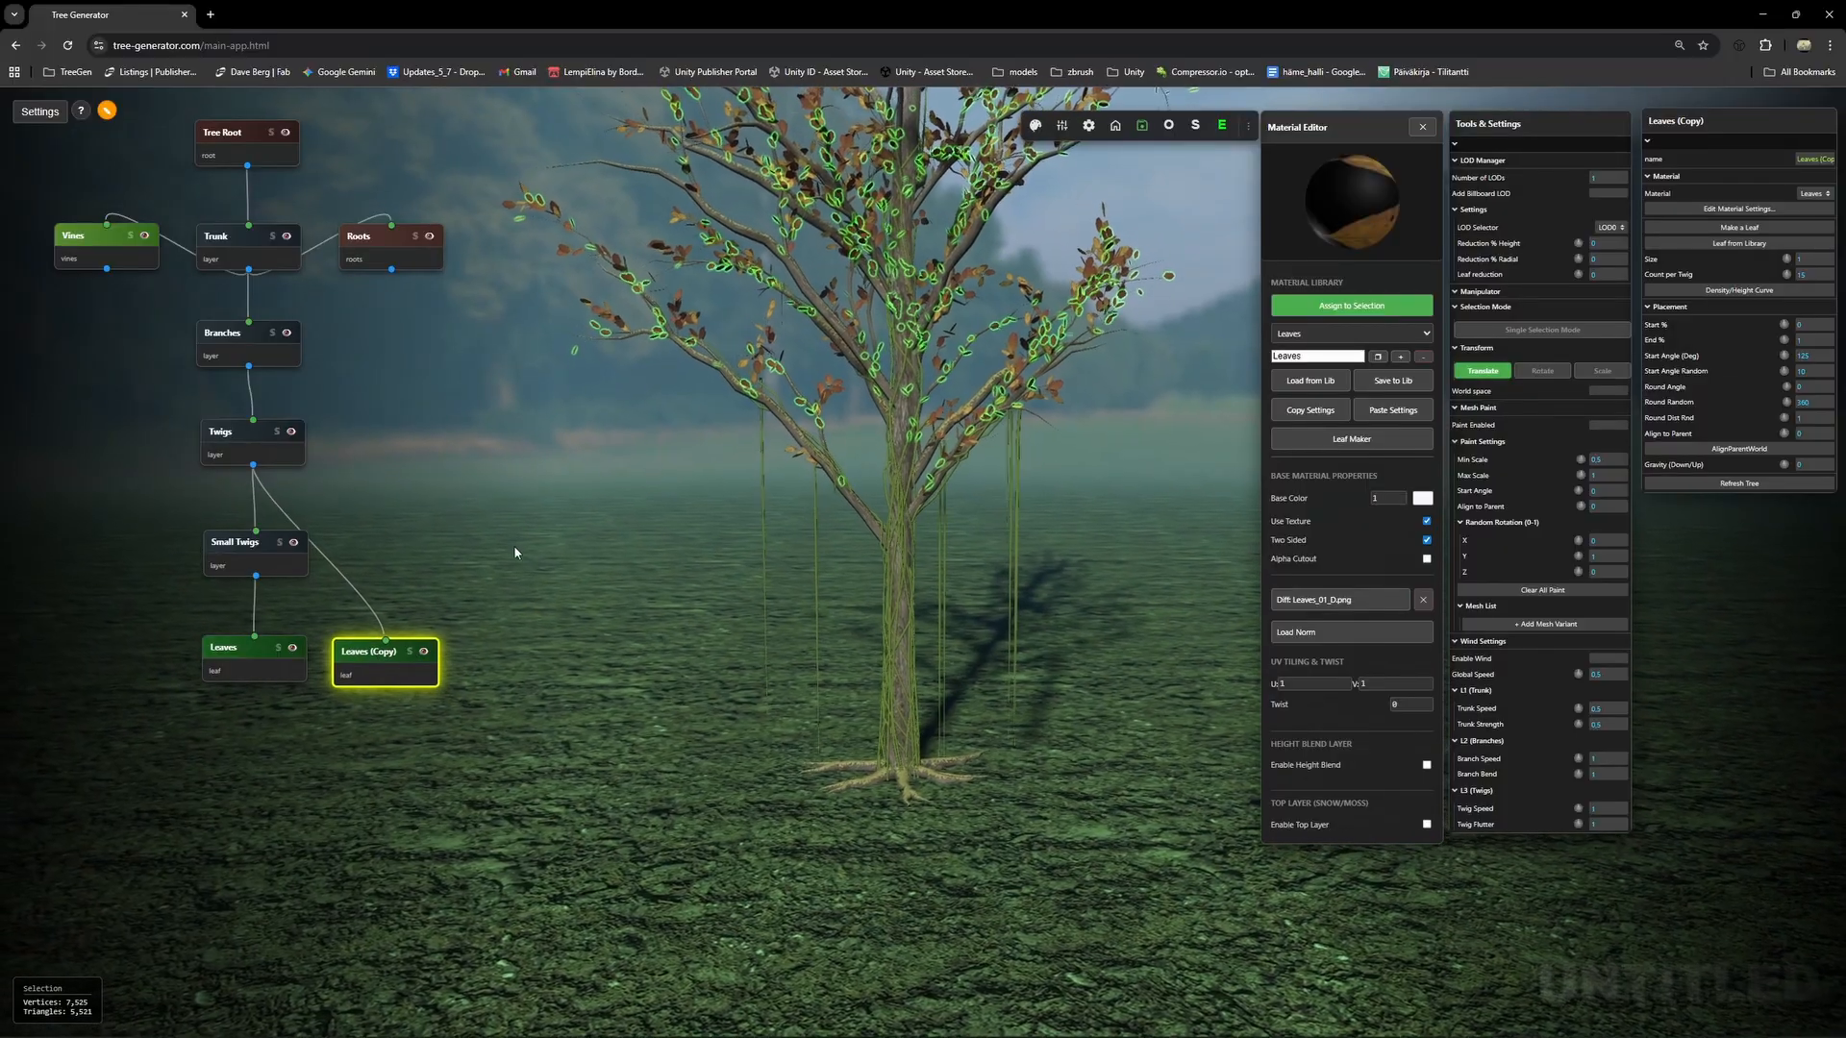
Duplicate the Leaves (Copy) node, move the new copy below the Vines node and connect it to Vines.
key("ctrl+d")
left_click_drag(392, 774, 165, 448)
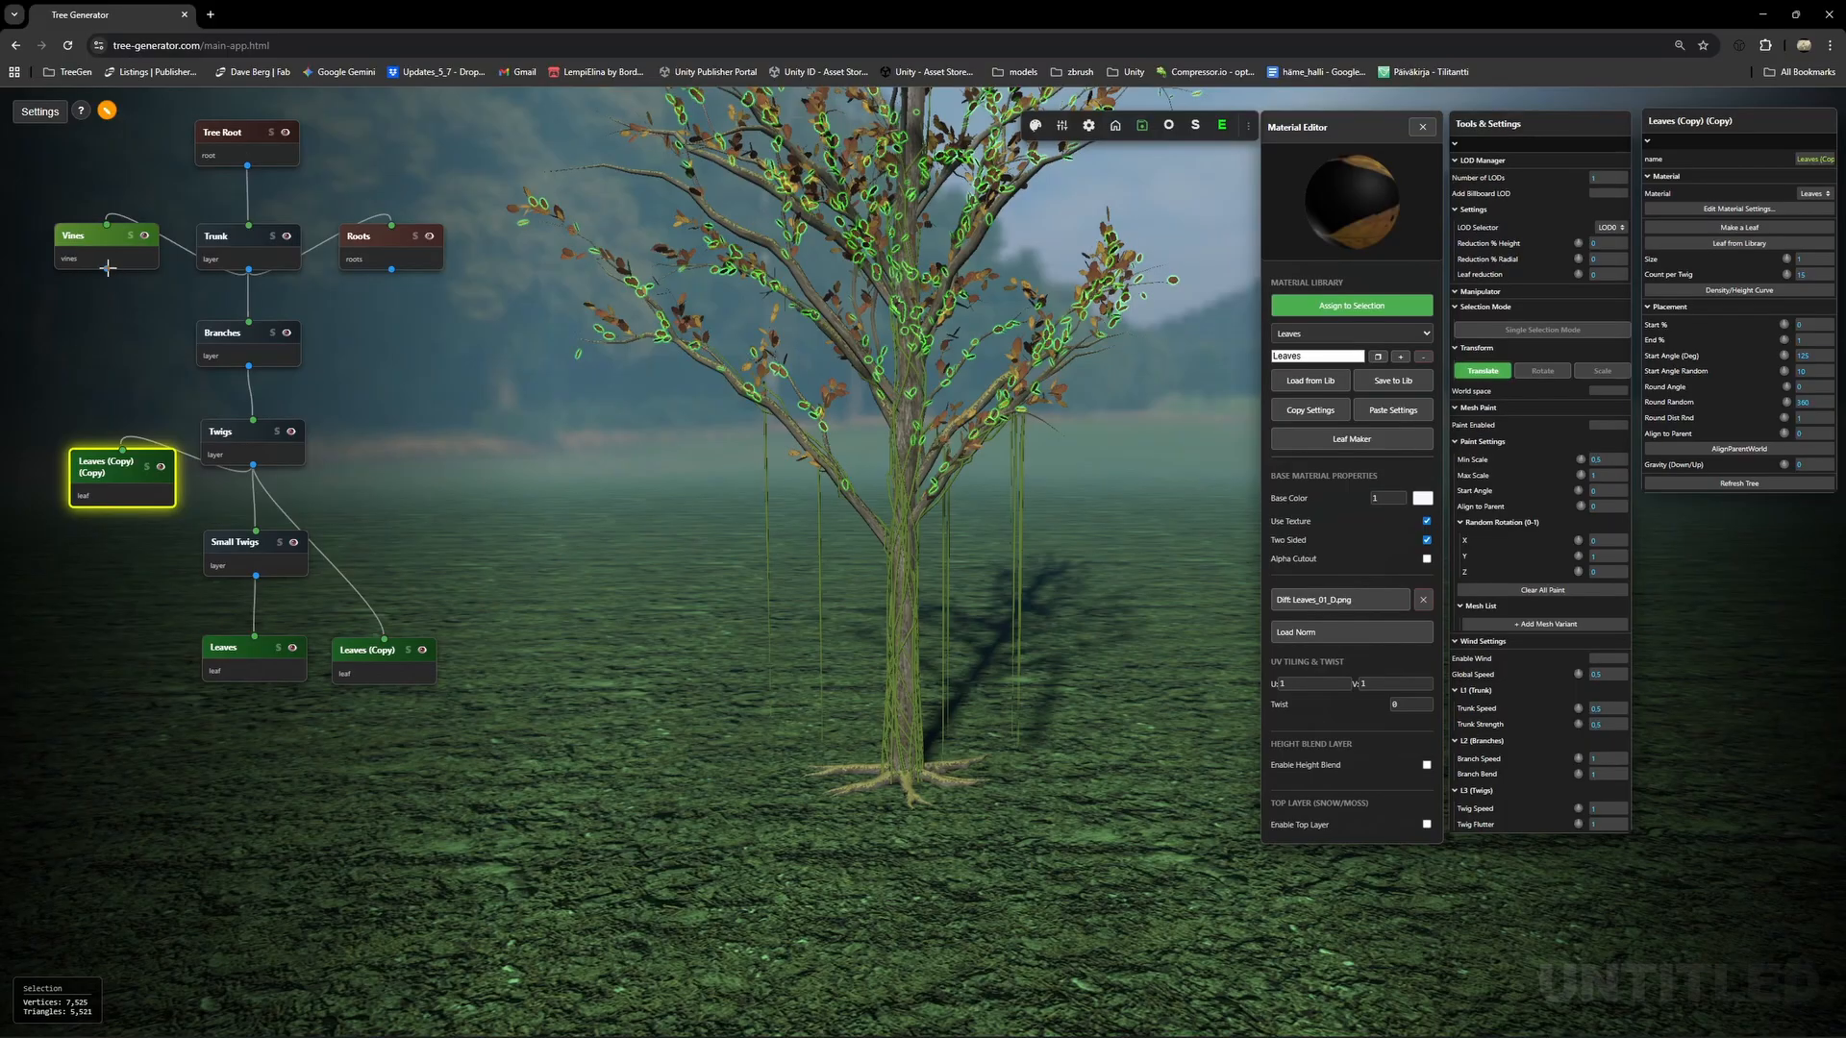
left_click_drag(107, 269, 122, 450)
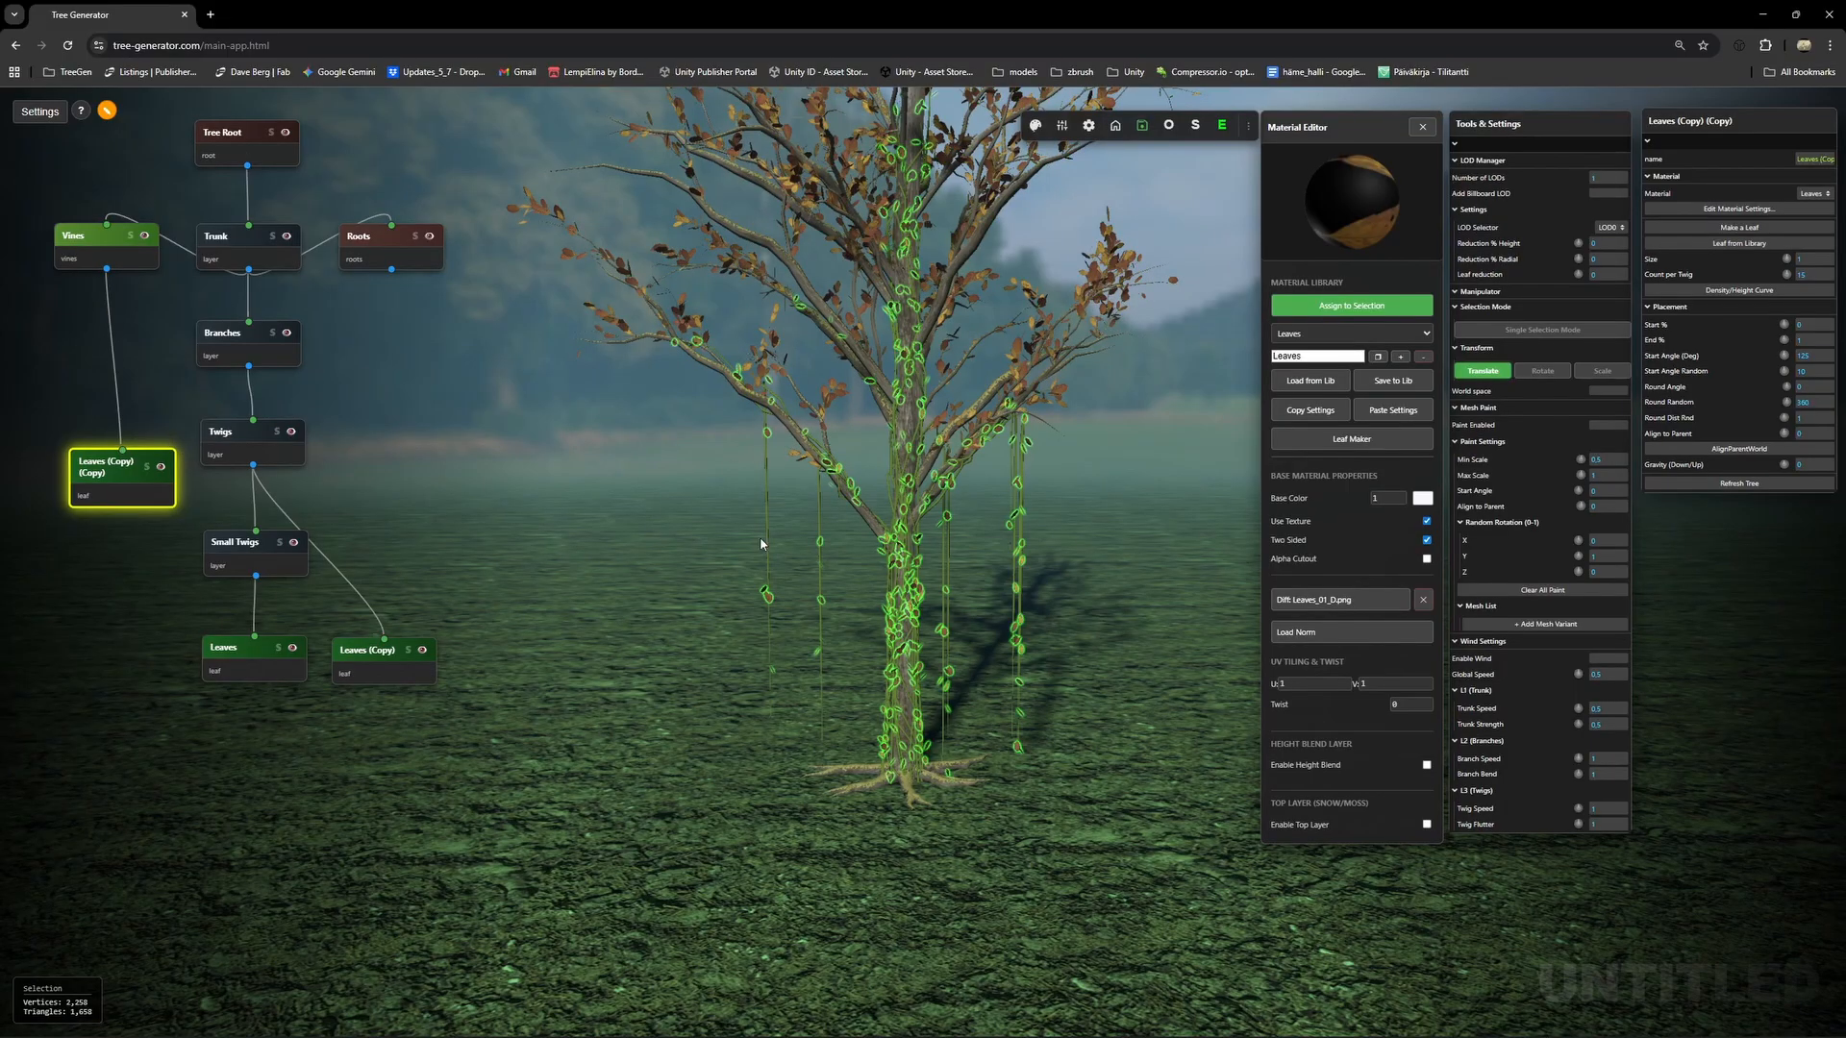
right_click_drag(760, 538, 787, 457)
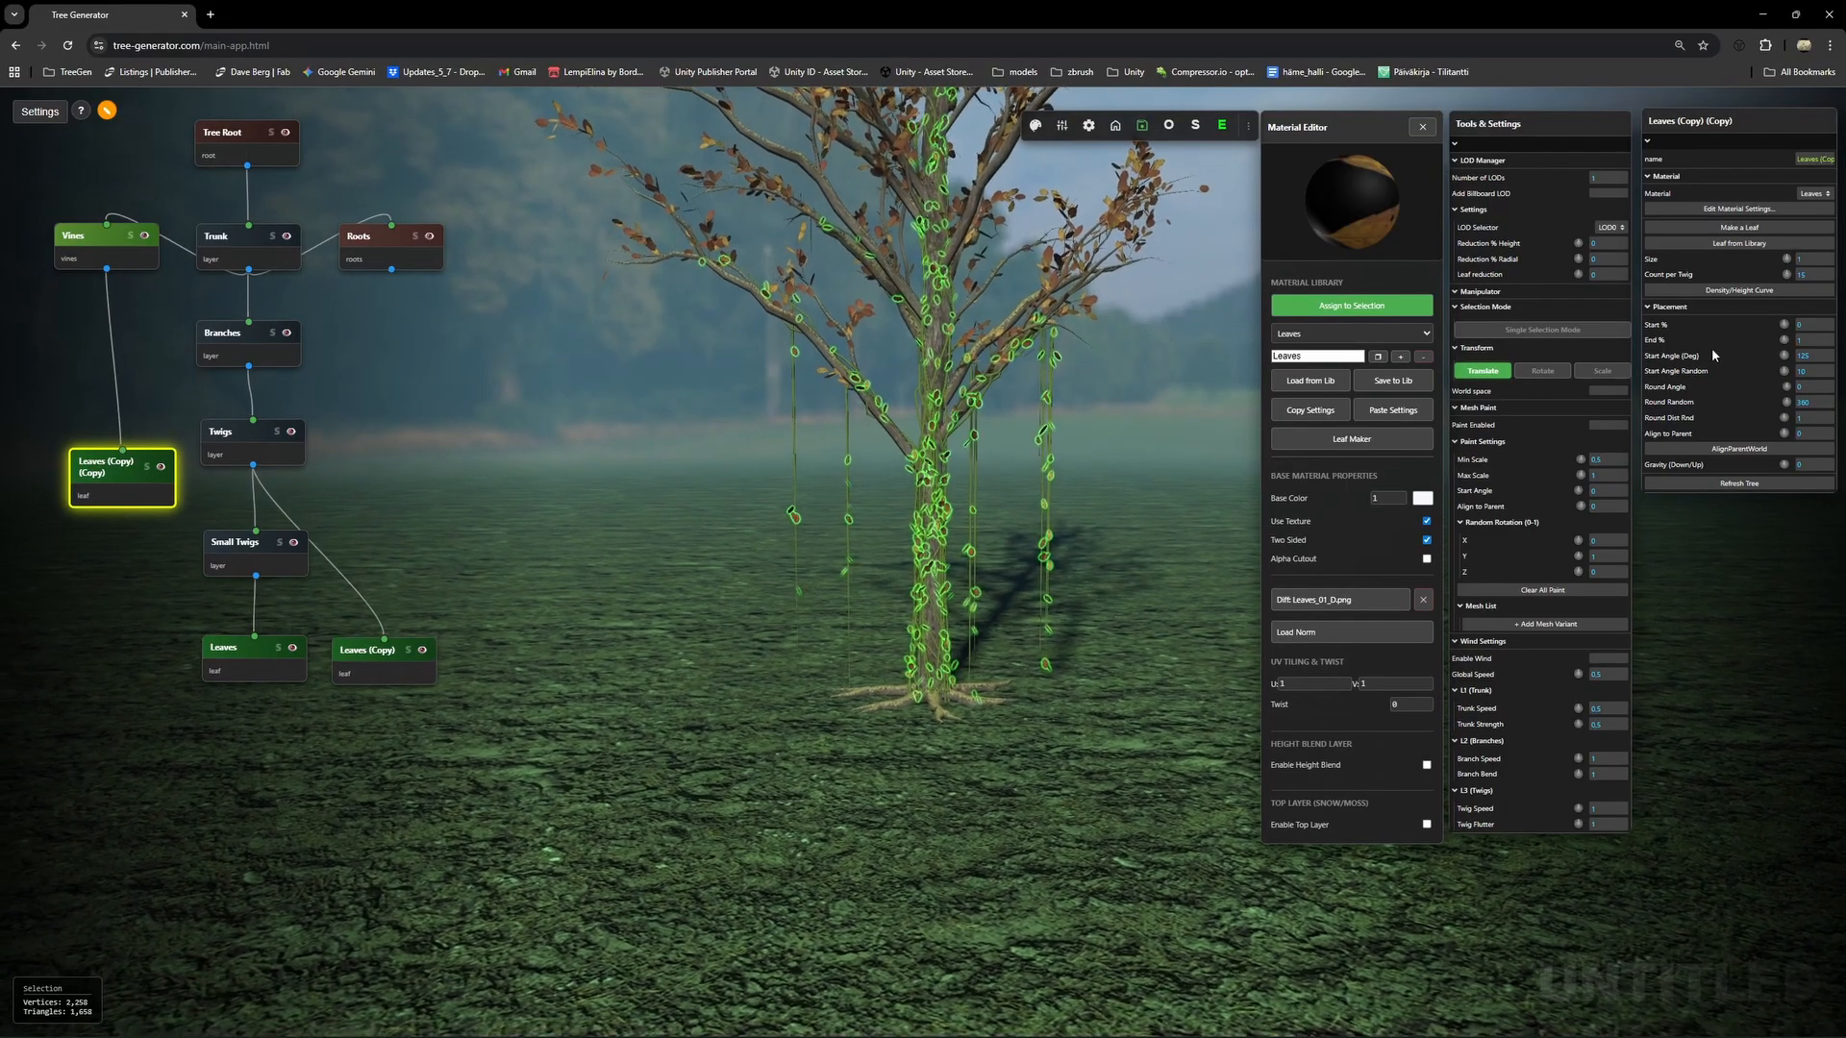
Raise the vine leaves' Start % to just over halfway so they begin farther along the vines.
left_click_drag(1806, 326, 1774, 329)
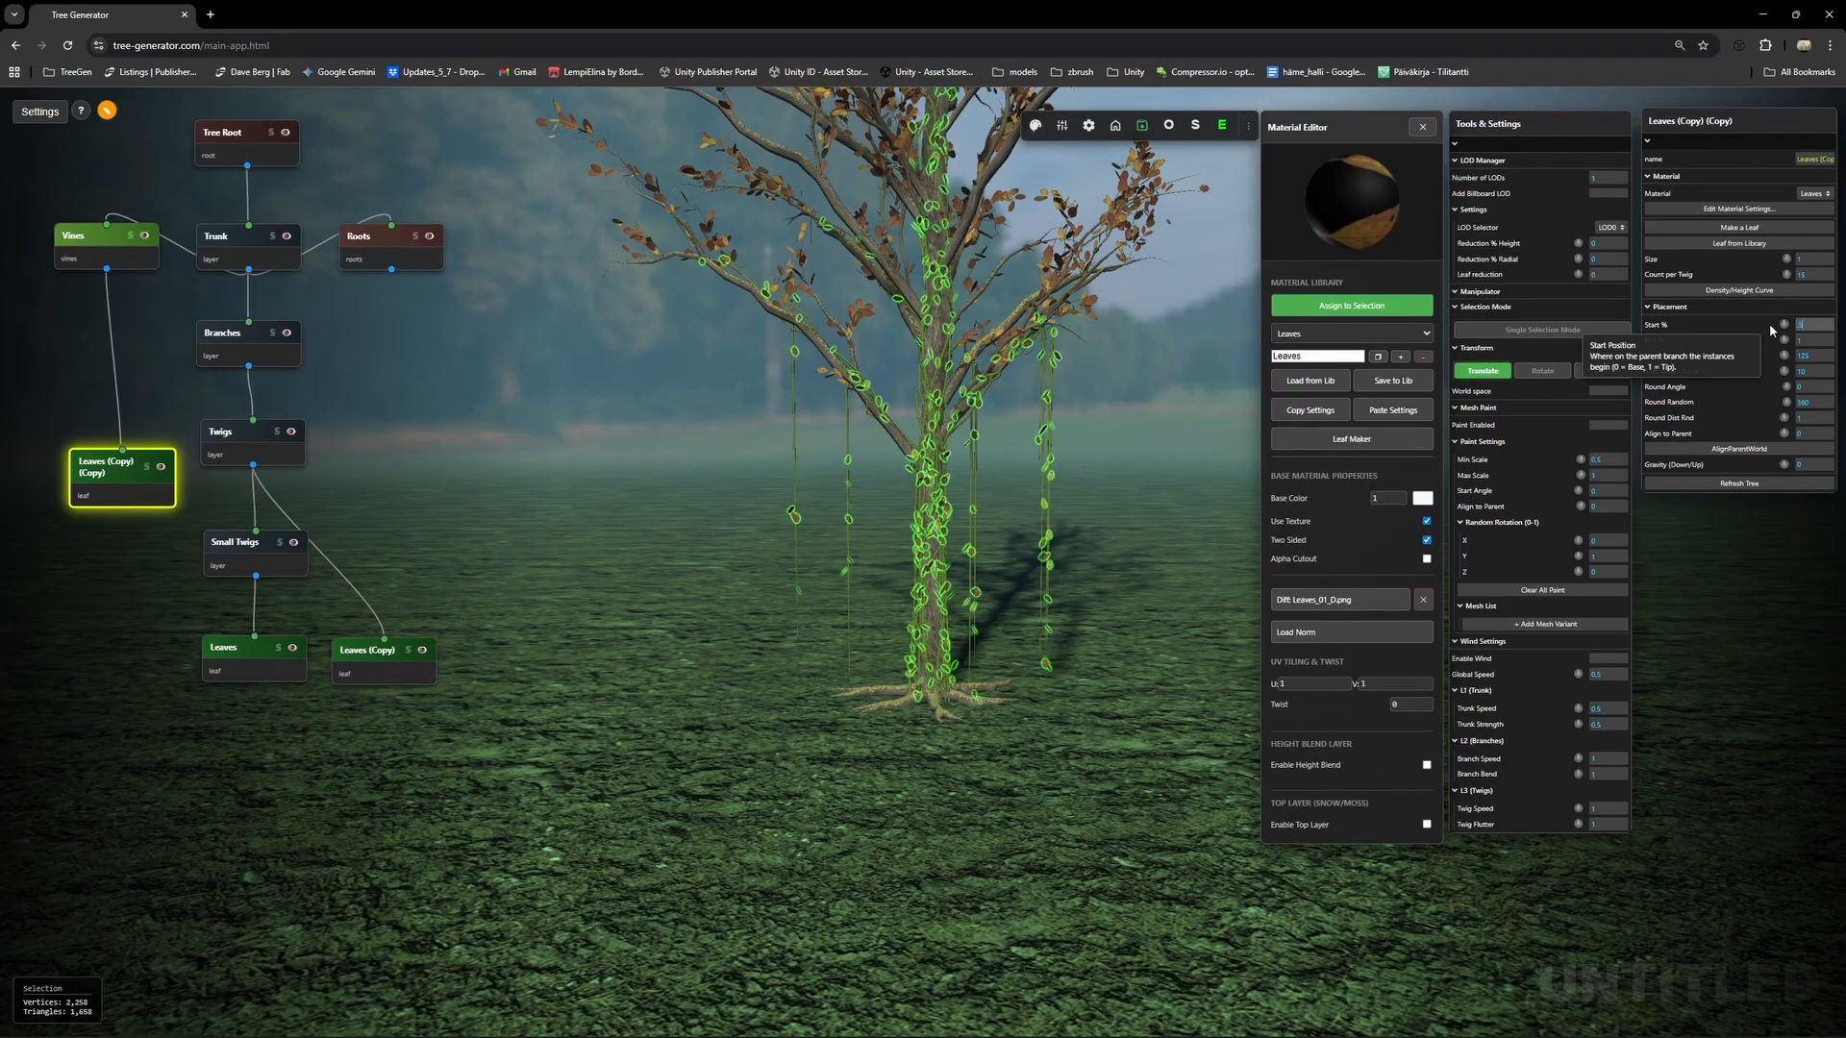
type("0.51")
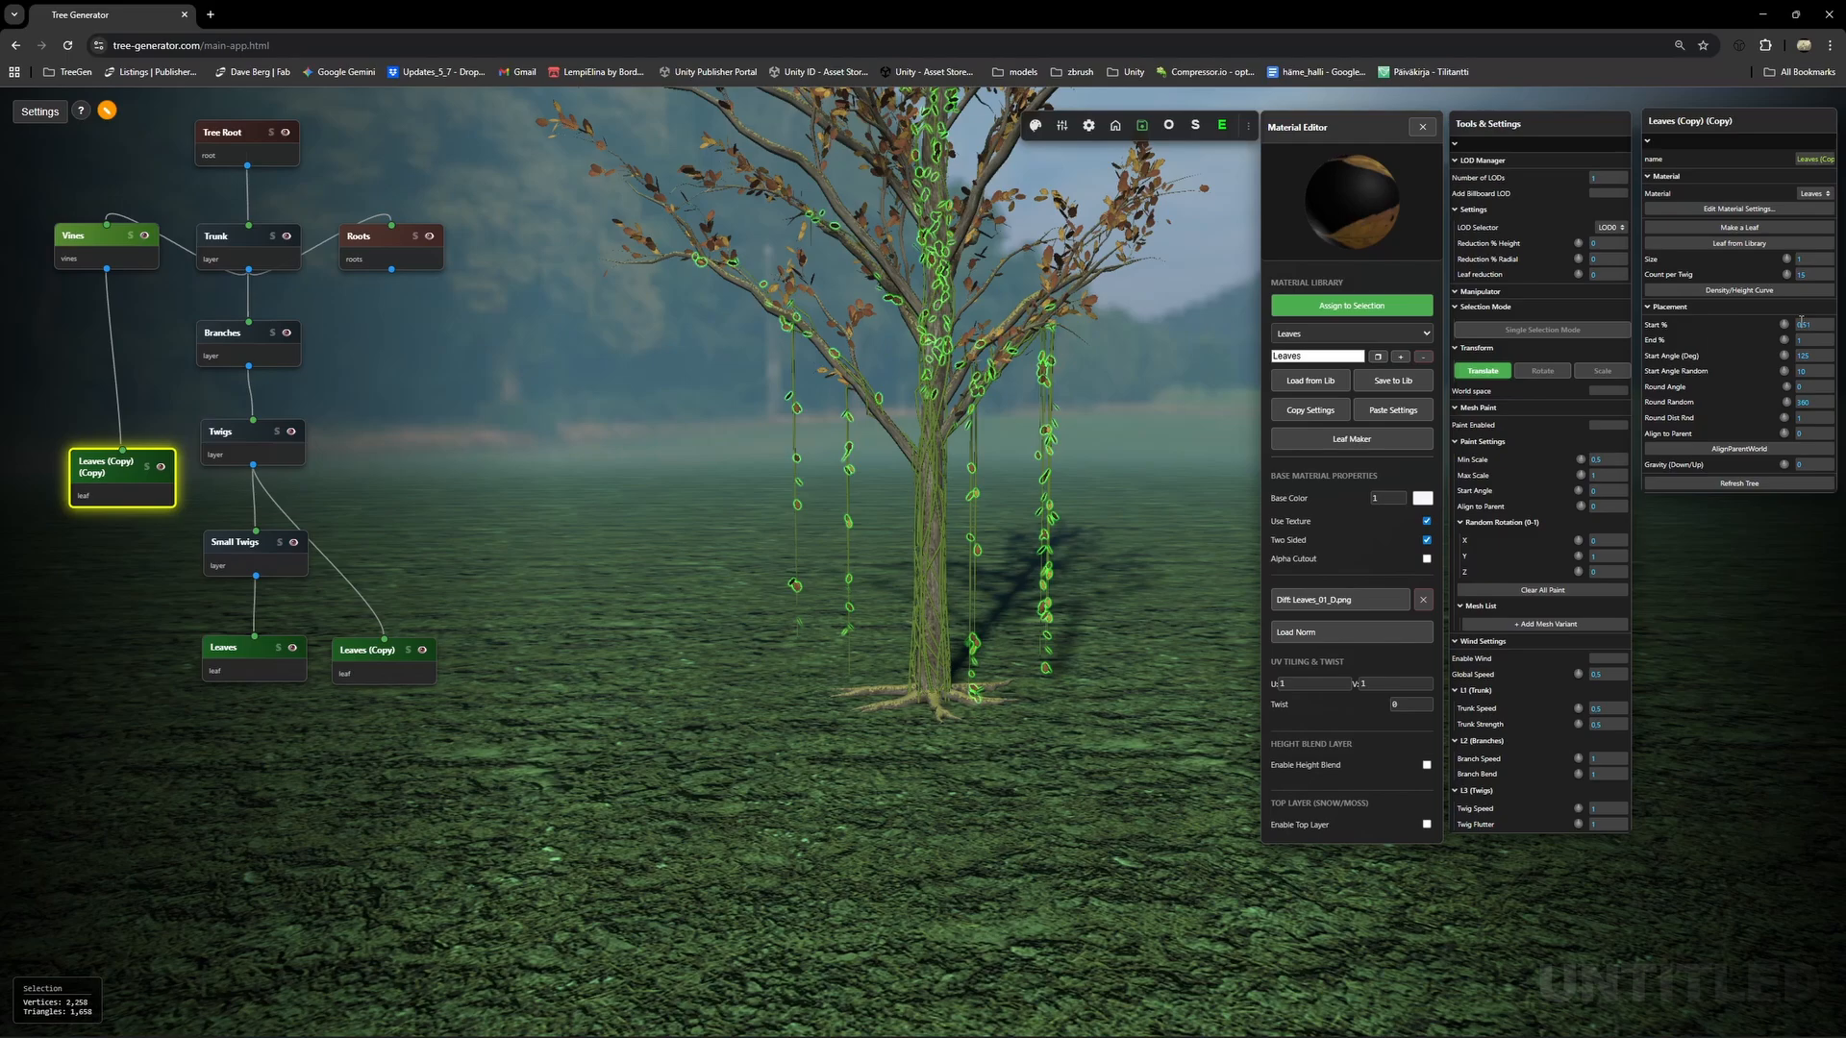
left_click_drag(1801, 322, 1802, 305)
scroll(971, 557, "up", 3)
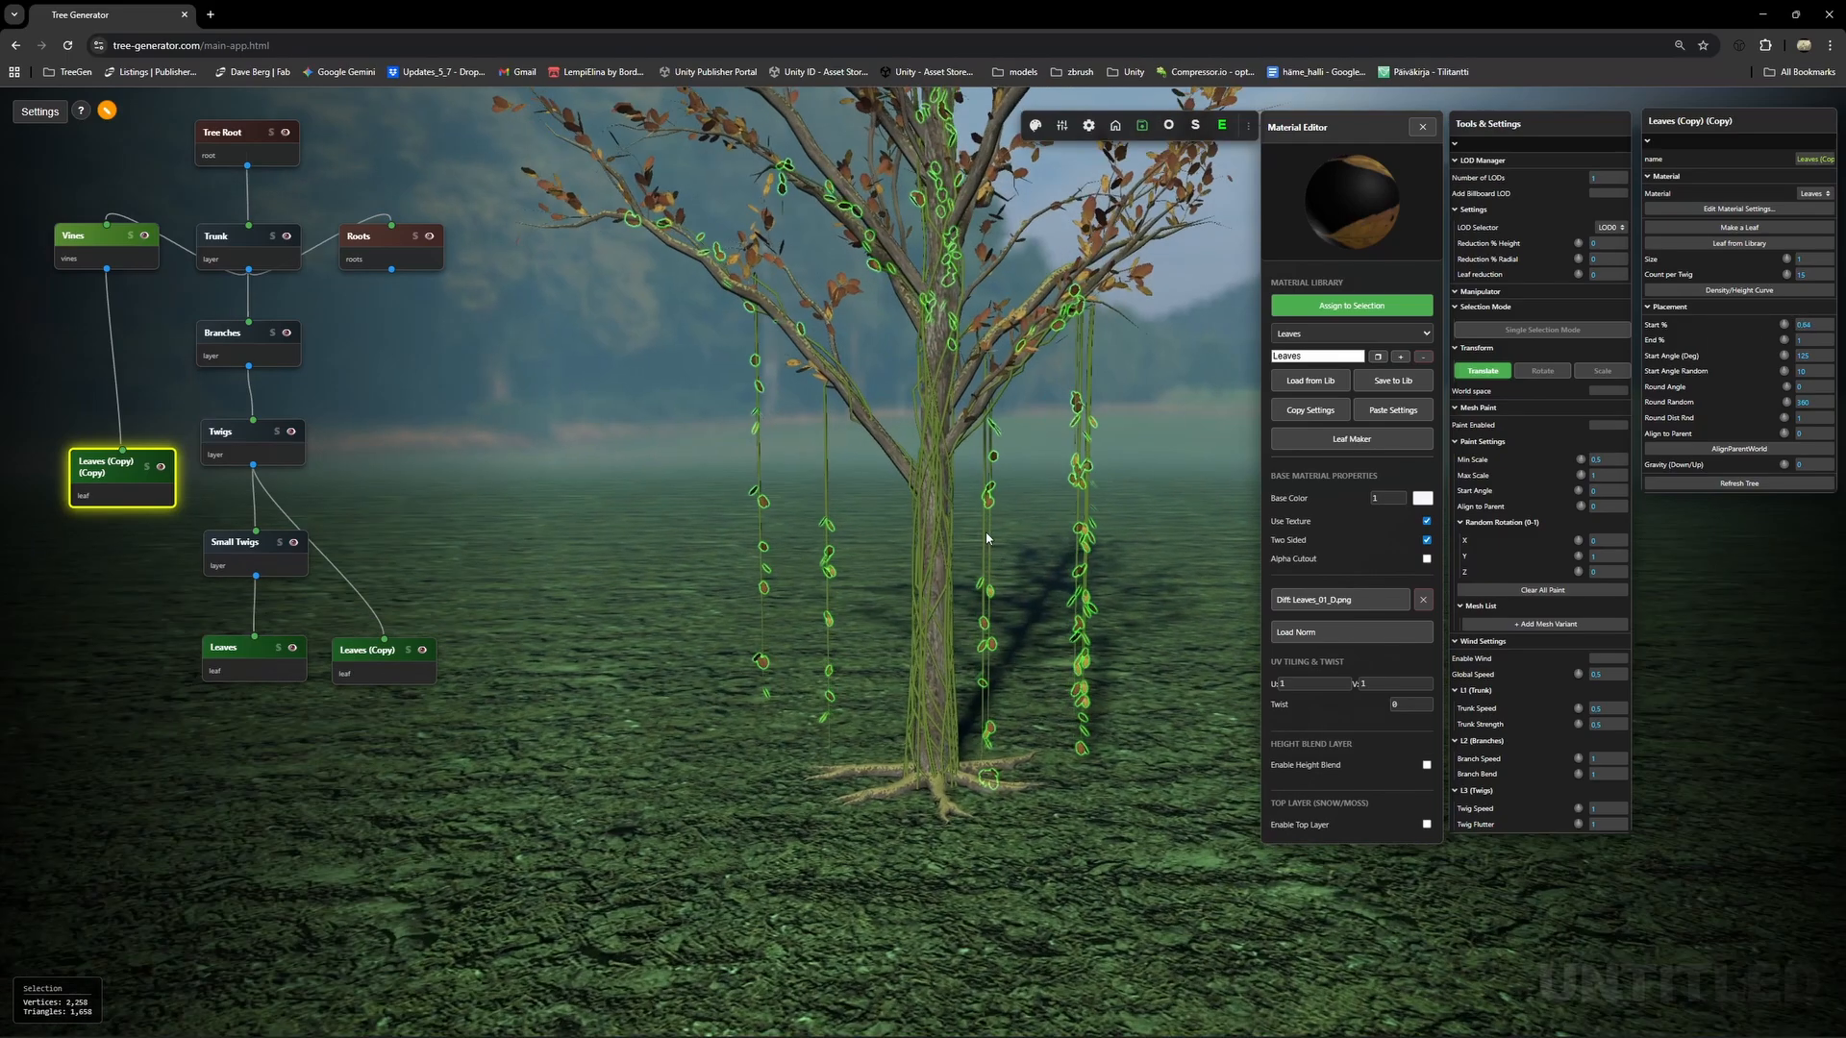
Set the vine leaves' Count per Twig to 33 and inspect the hanging vines on the whole tree.
mouse_move(971, 558)
left_mouse_down()
mouse_move(990, 544)
mouse_move(956, 545)
left_mouse_up()
left_click_drag(1813, 274, 1774, 279)
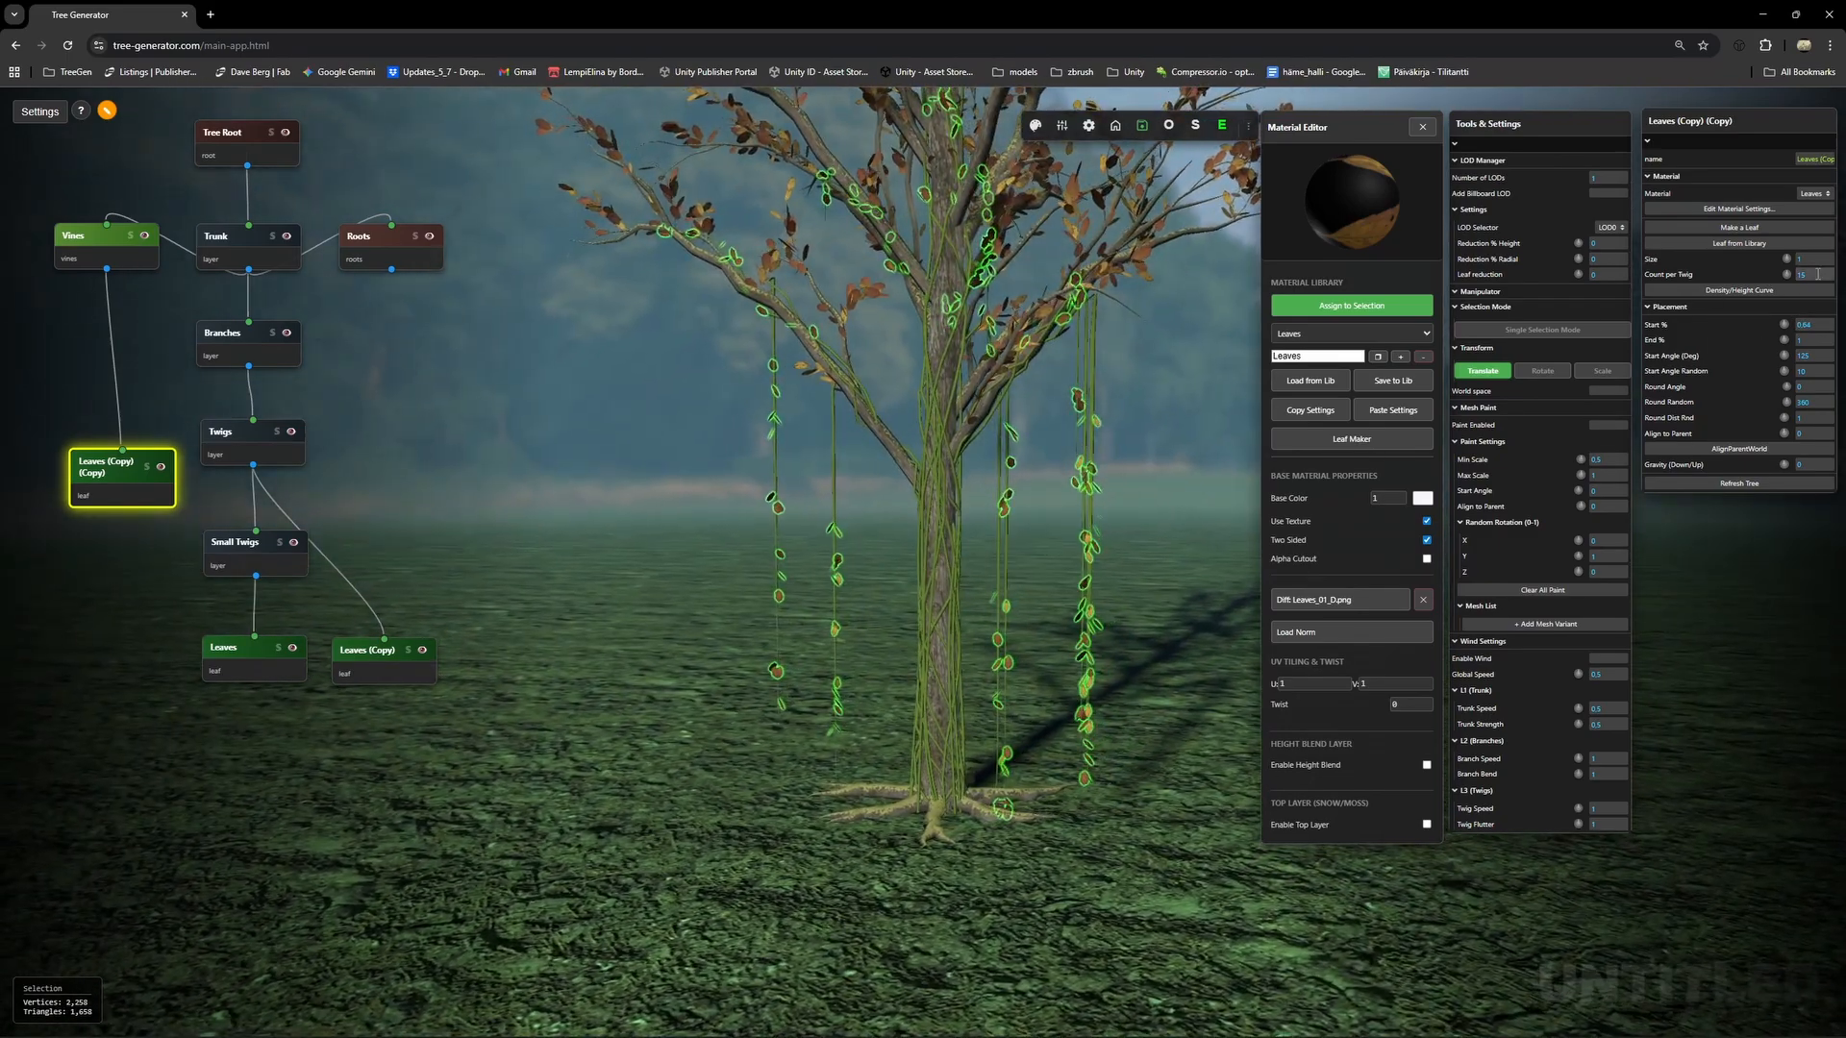
type("33")
left_click_drag(863, 452, 775, 465)
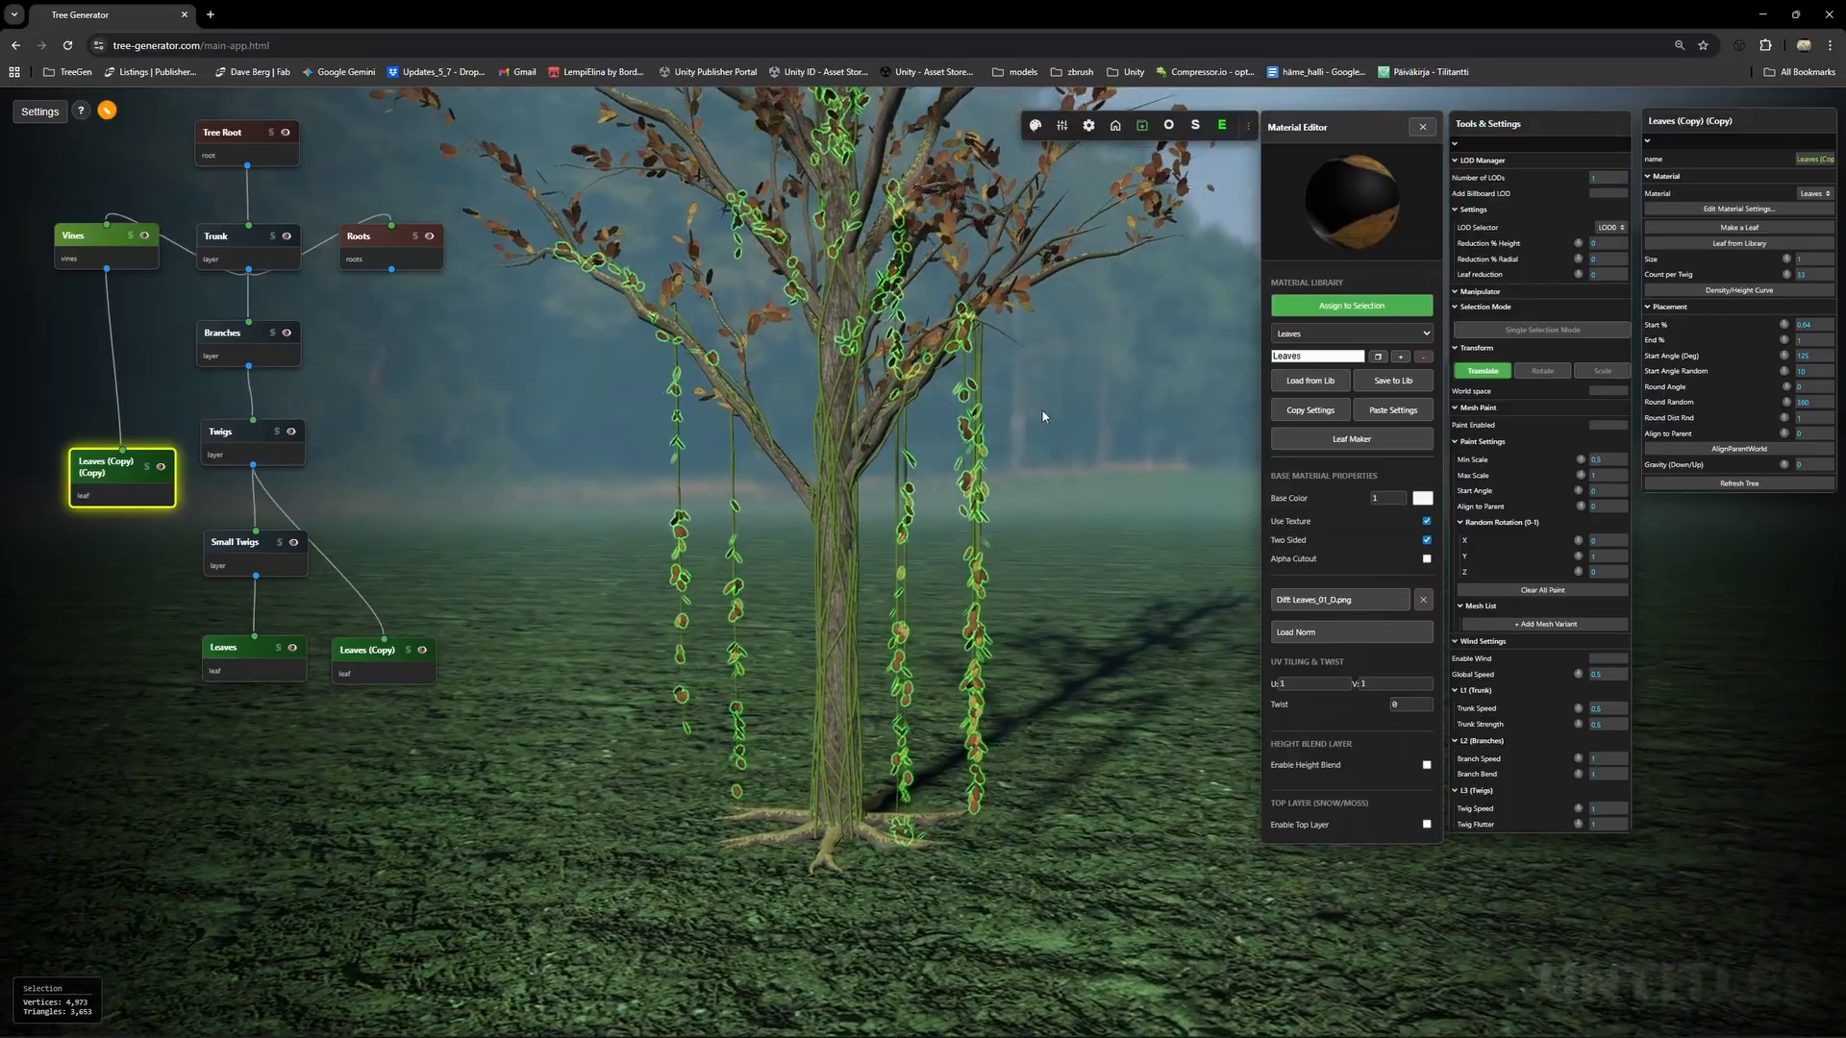
scroll(1041, 408, "down", 4)
left_click_drag(844, 551, 821, 618)
left_click(1065, 498)
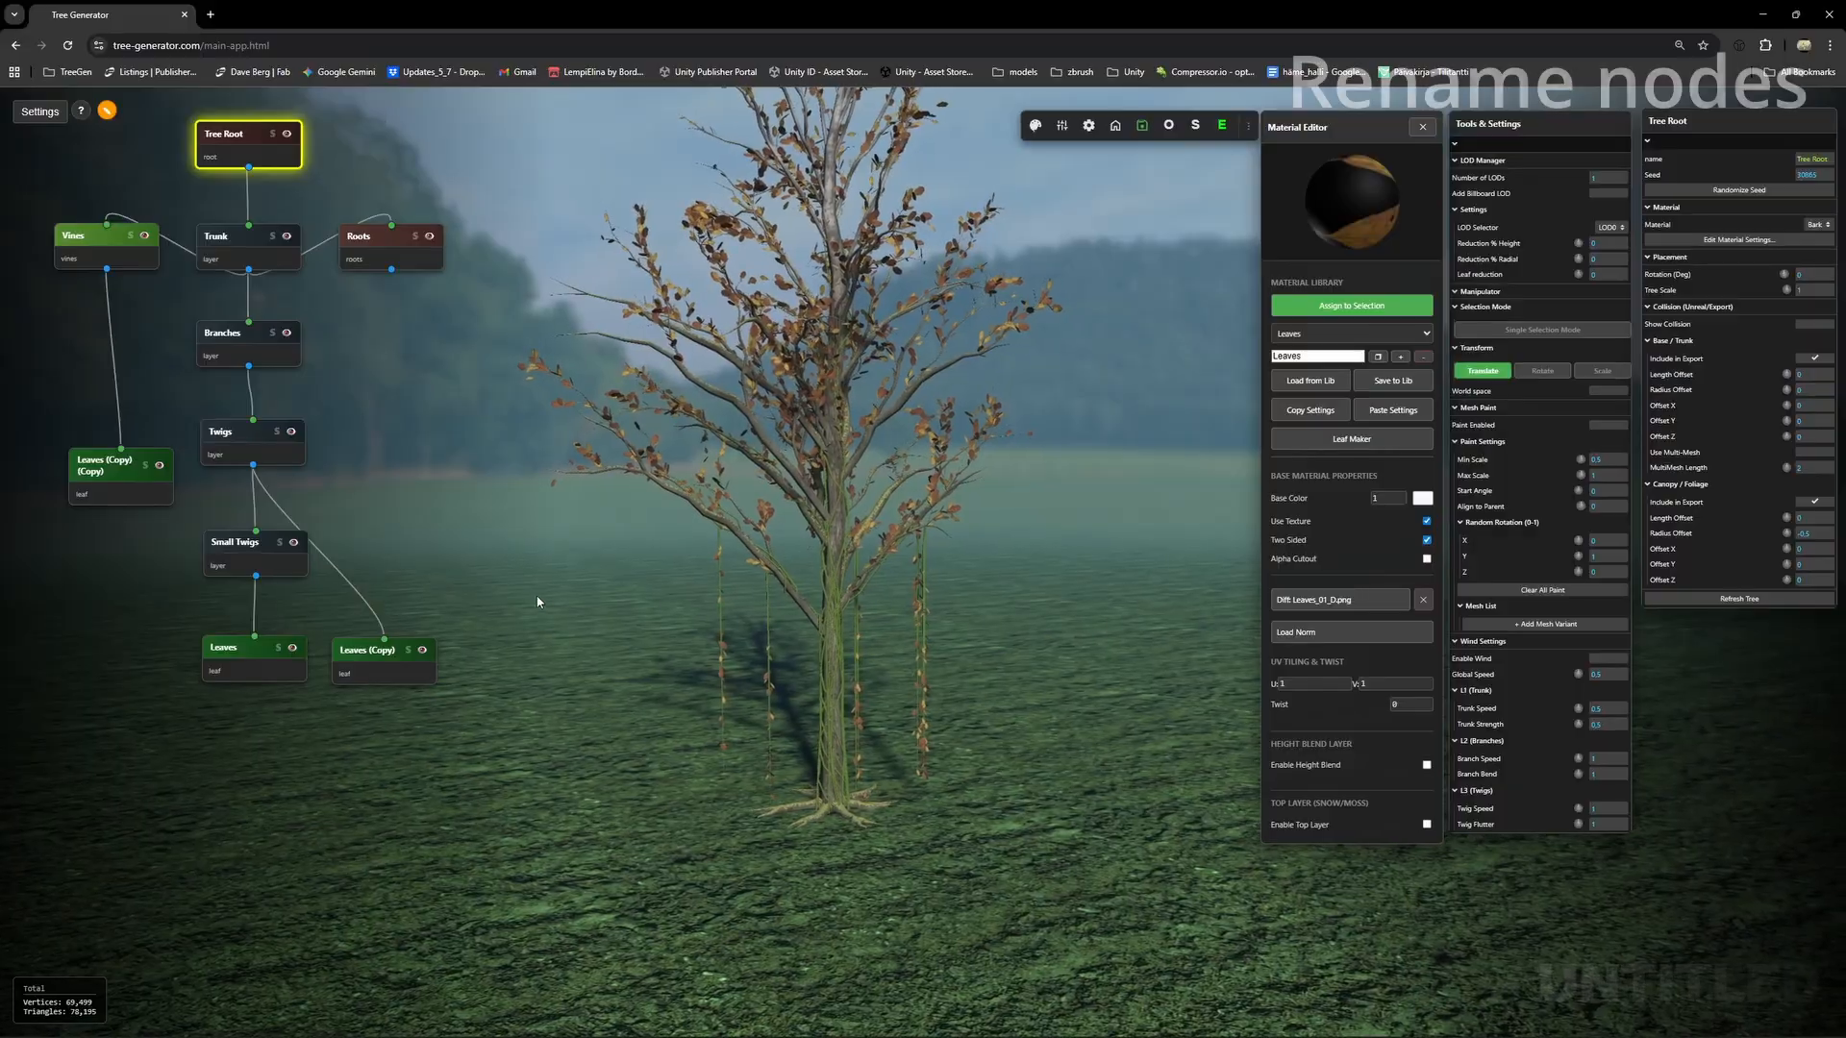
Rename the Leaves (Copy) (Copy) node connected to Vines as "Leaves on vines".
double_click(97, 466)
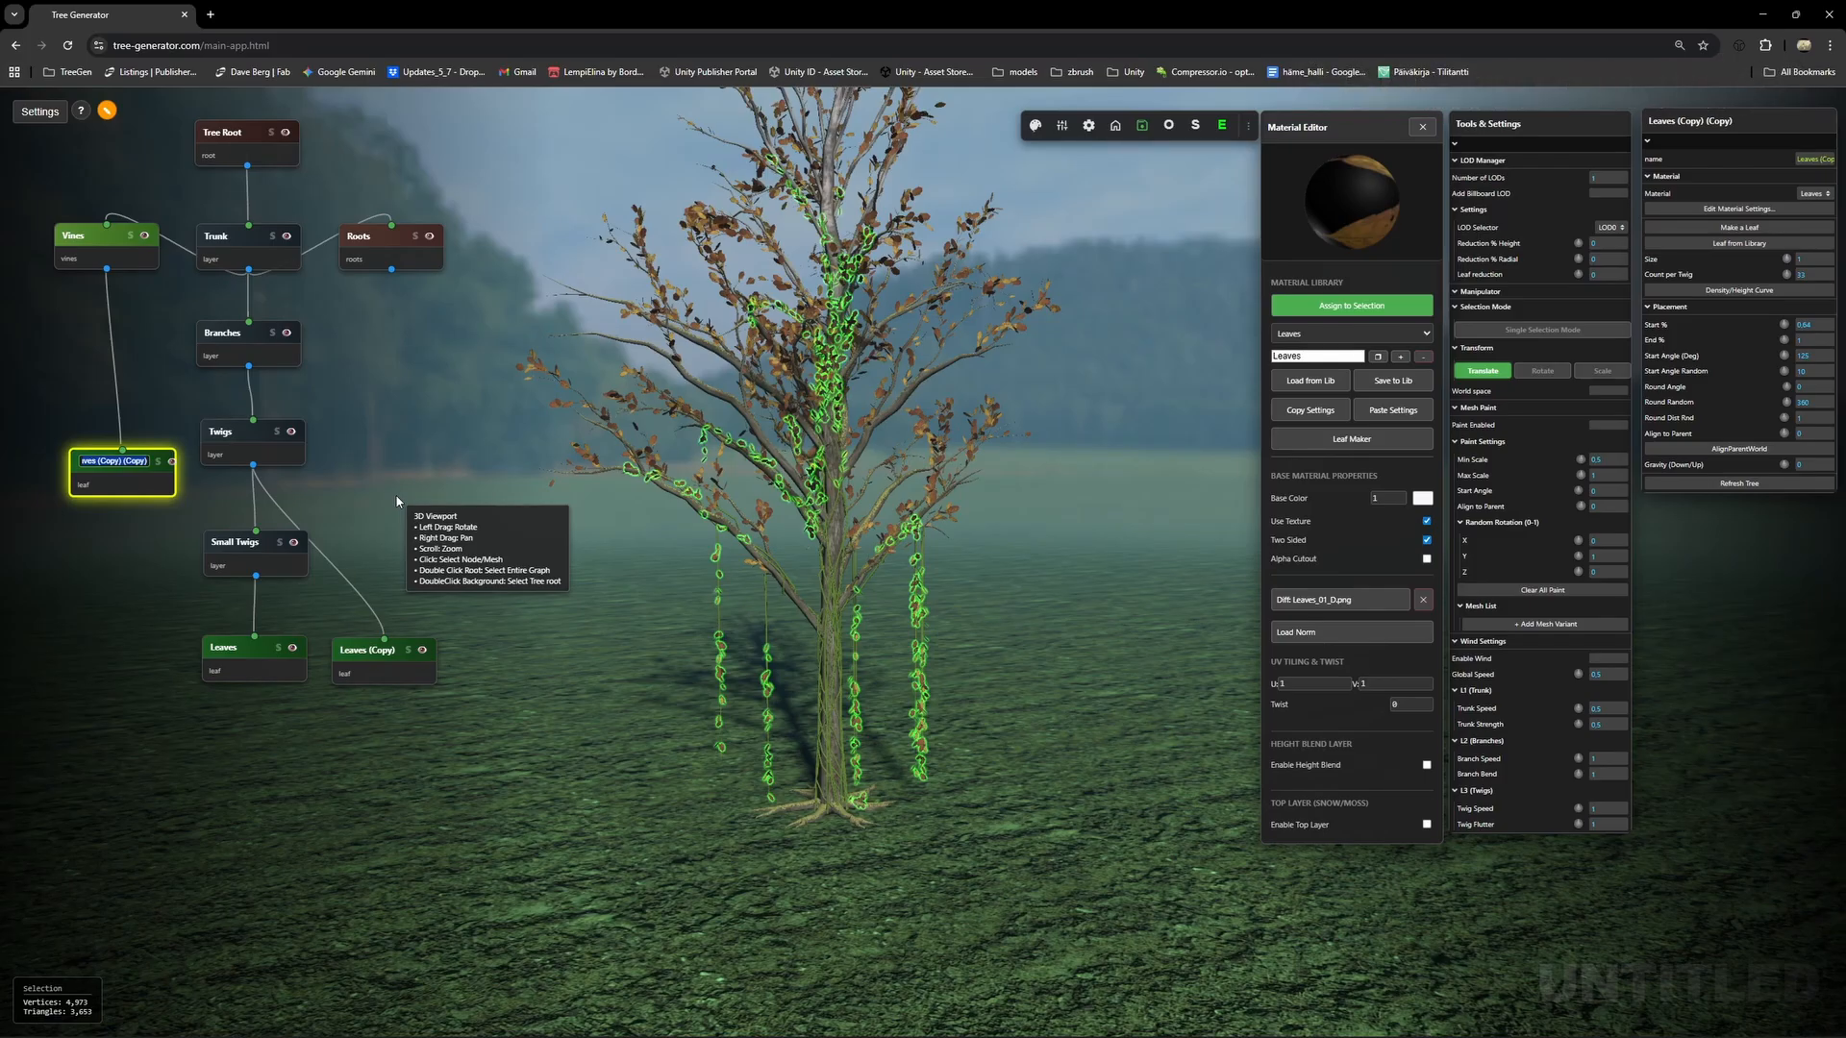
type("Leaves on vines")
key("Return")
Rename the Leaves (Copy) node as "leaves on twigs" and move it beside the Twigs node.
double_click(376, 650)
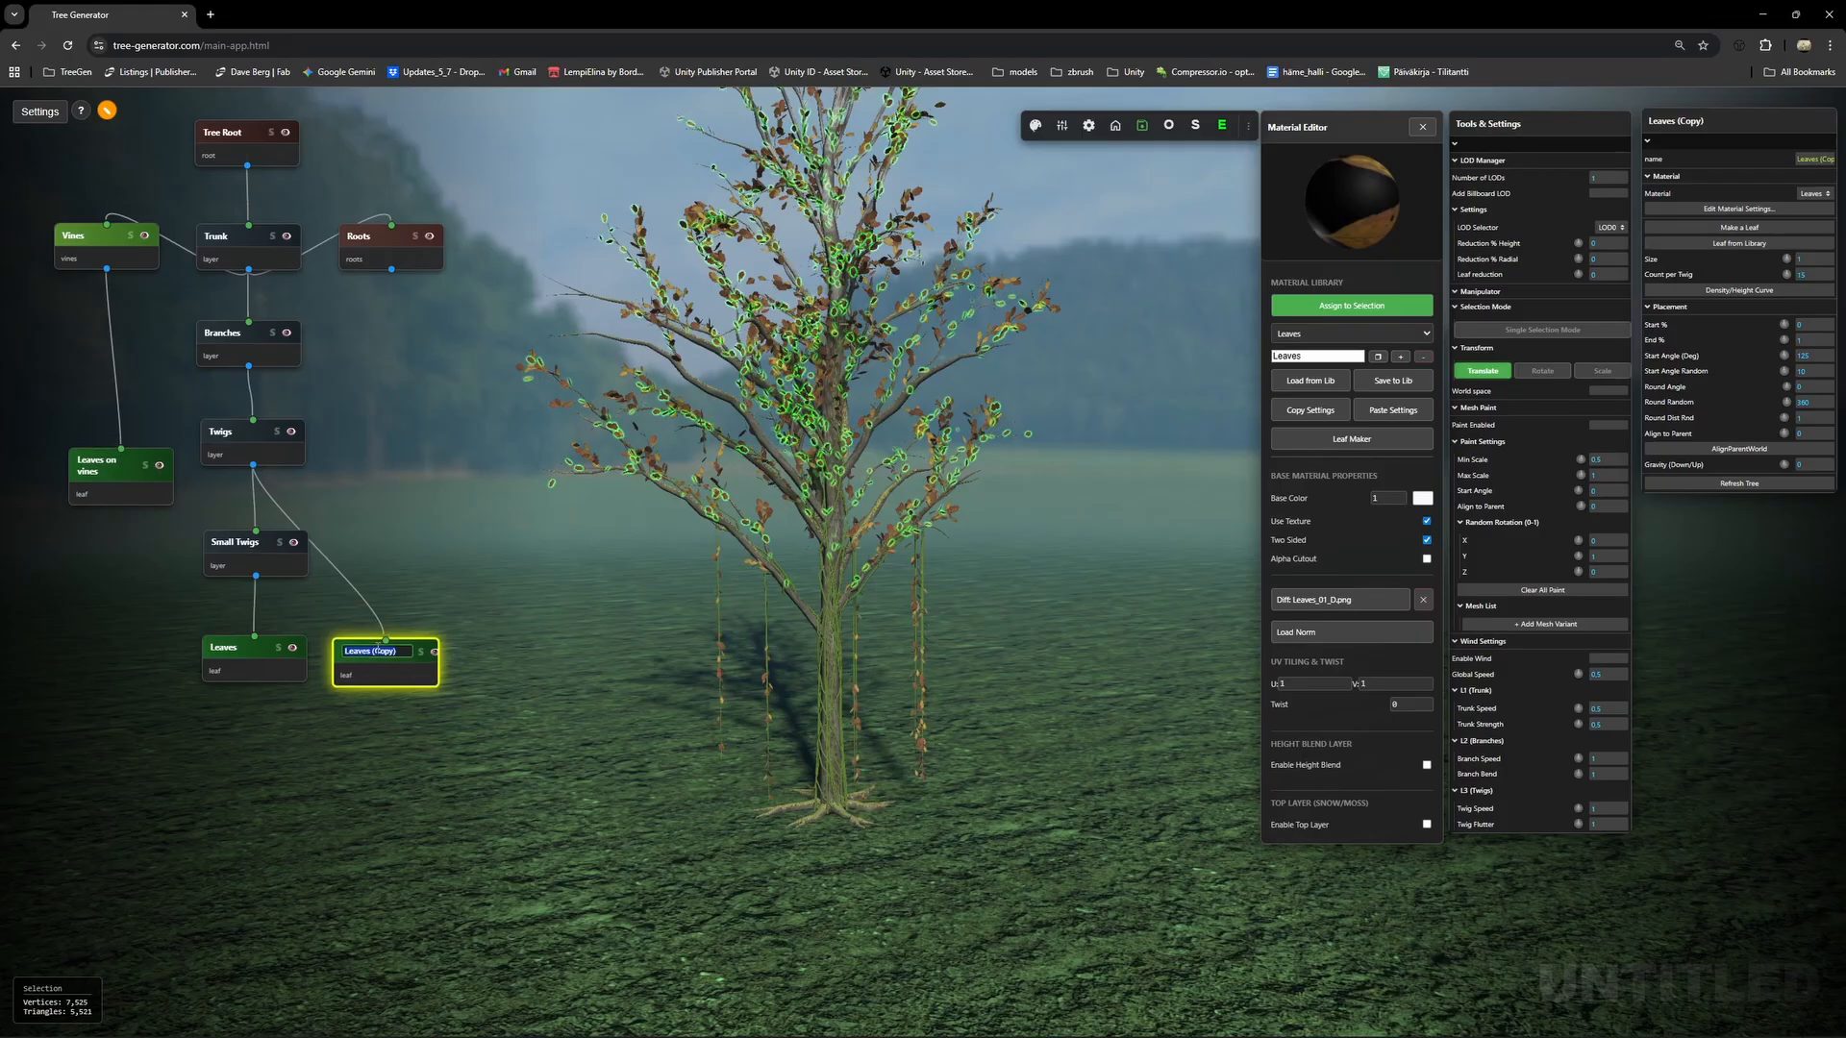
type("leaves")
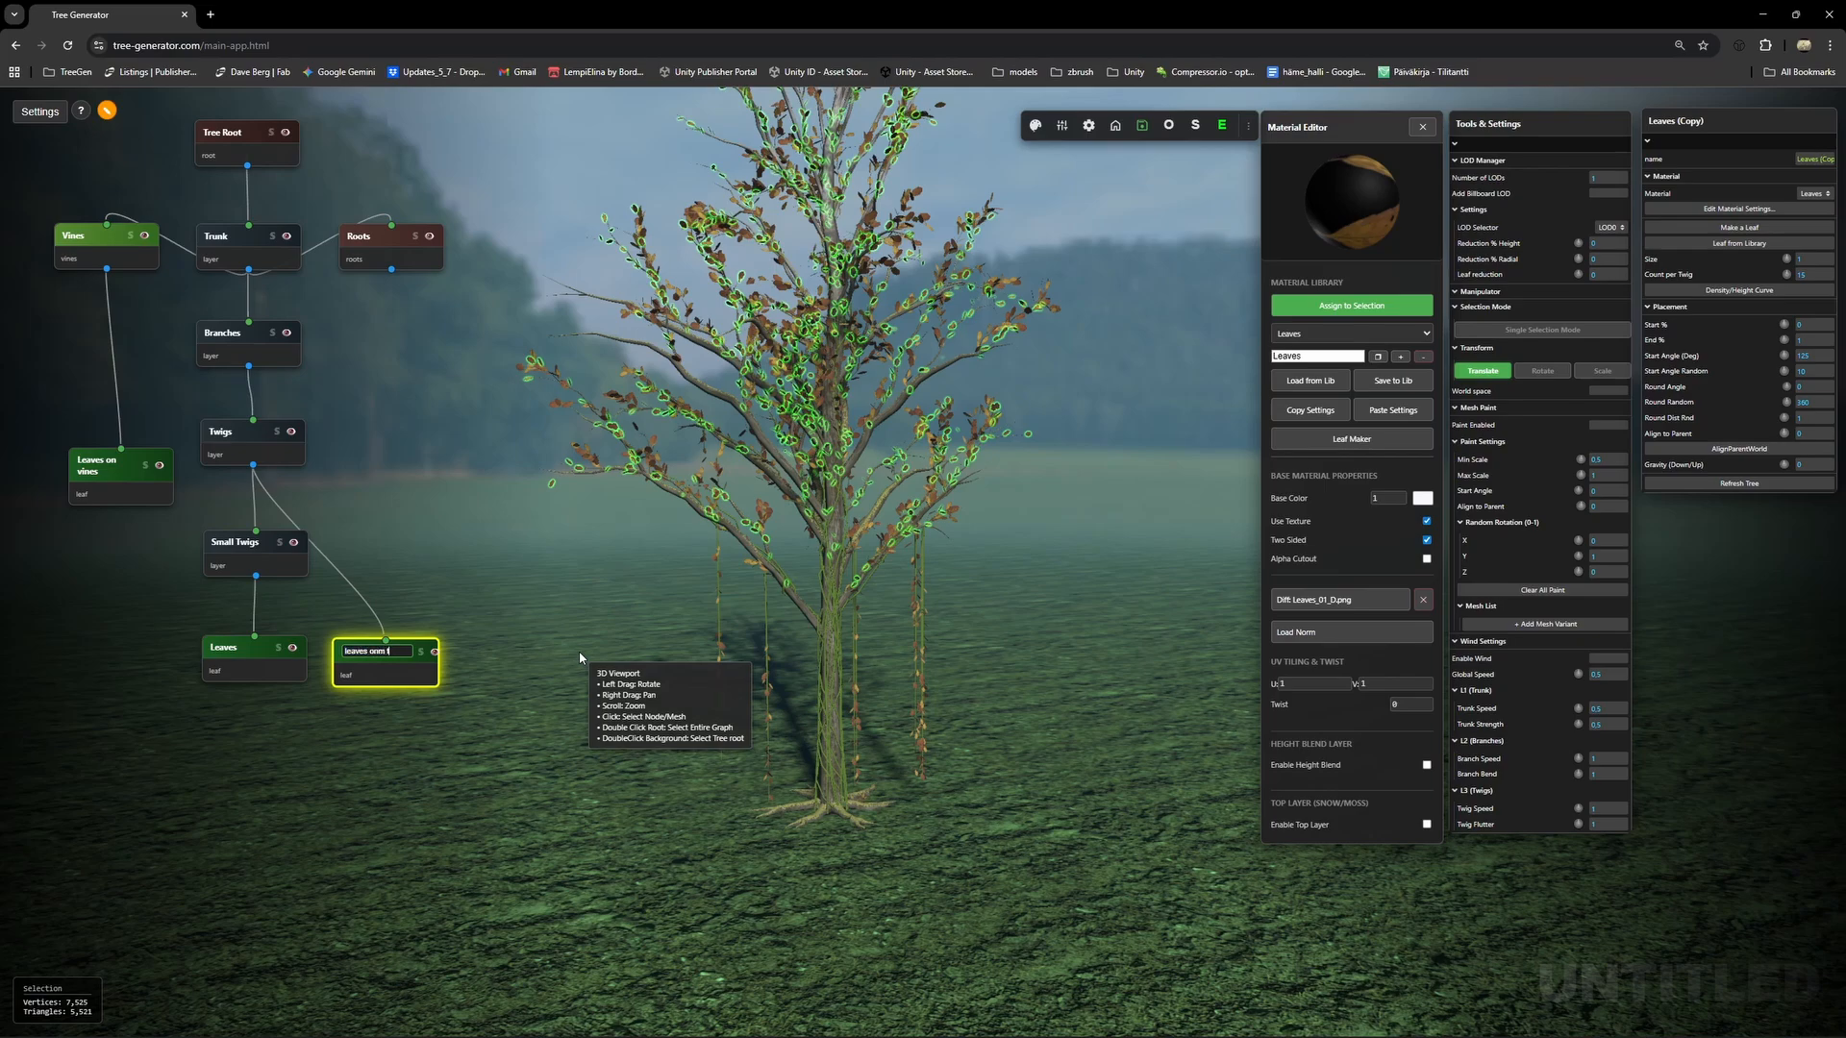
key("Return")
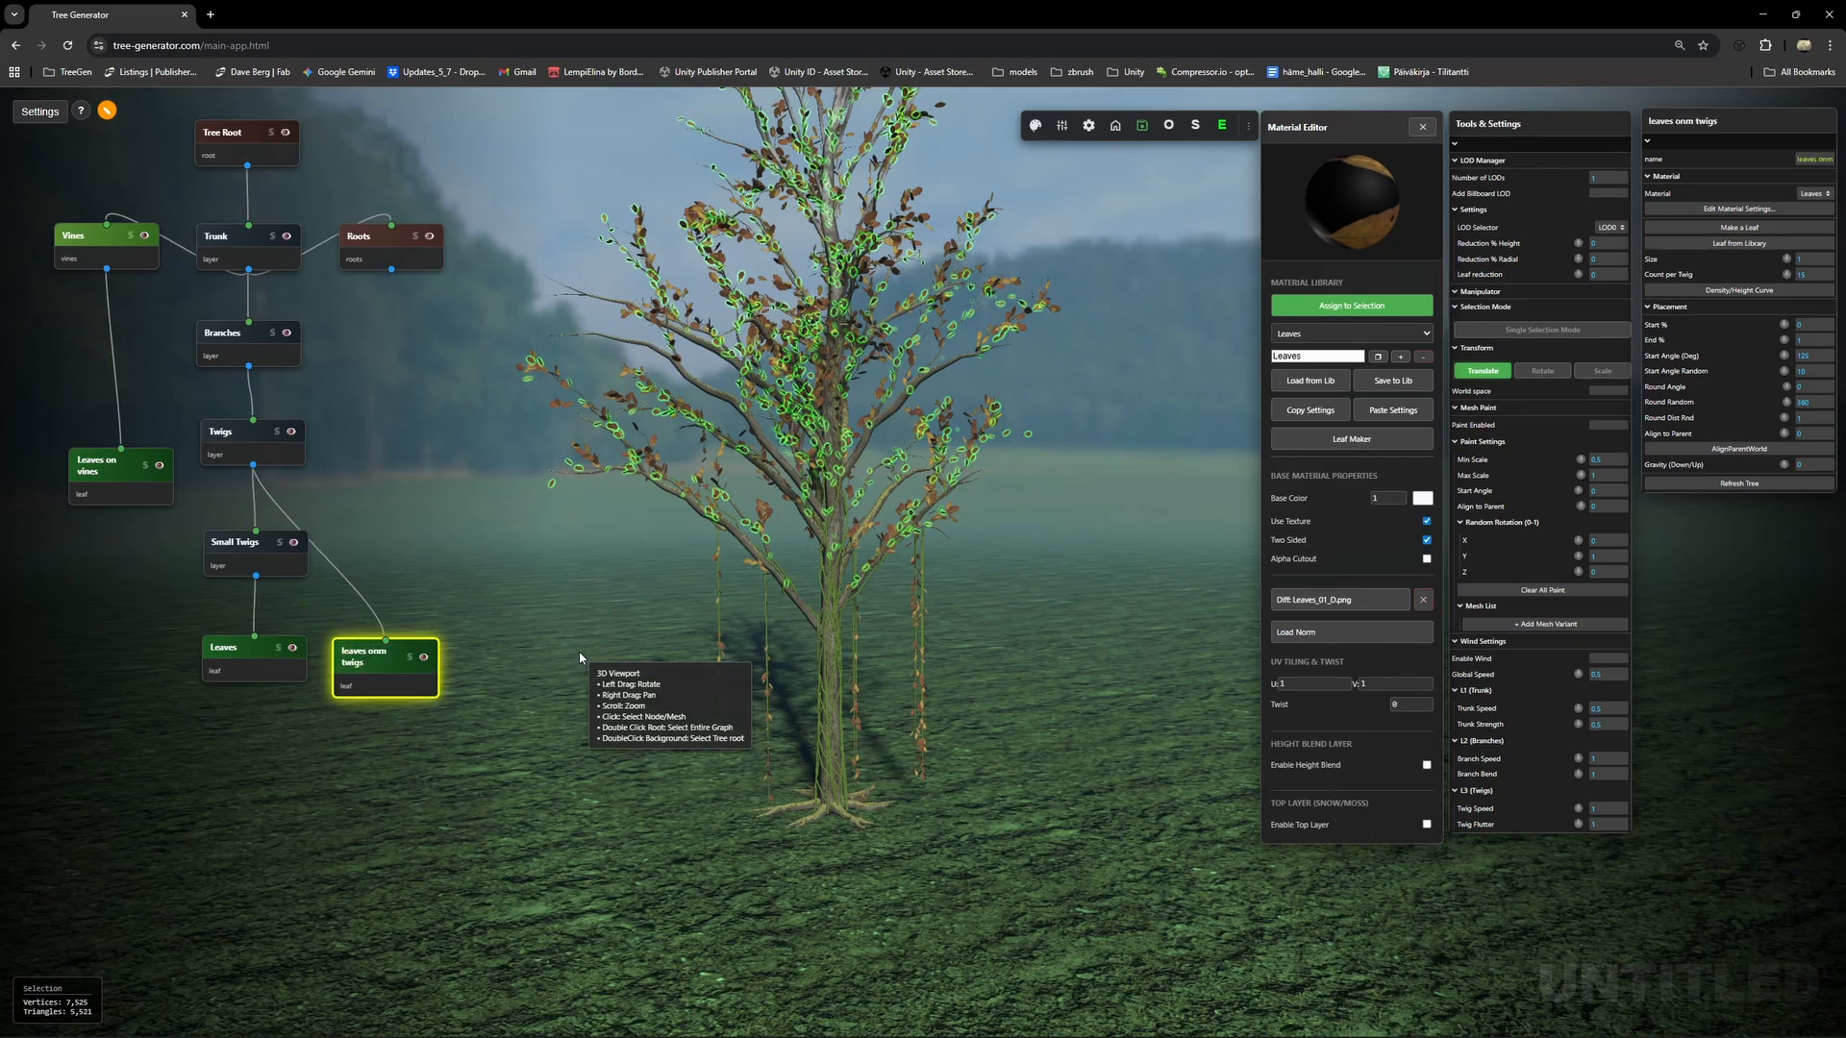
double_click(382, 652)
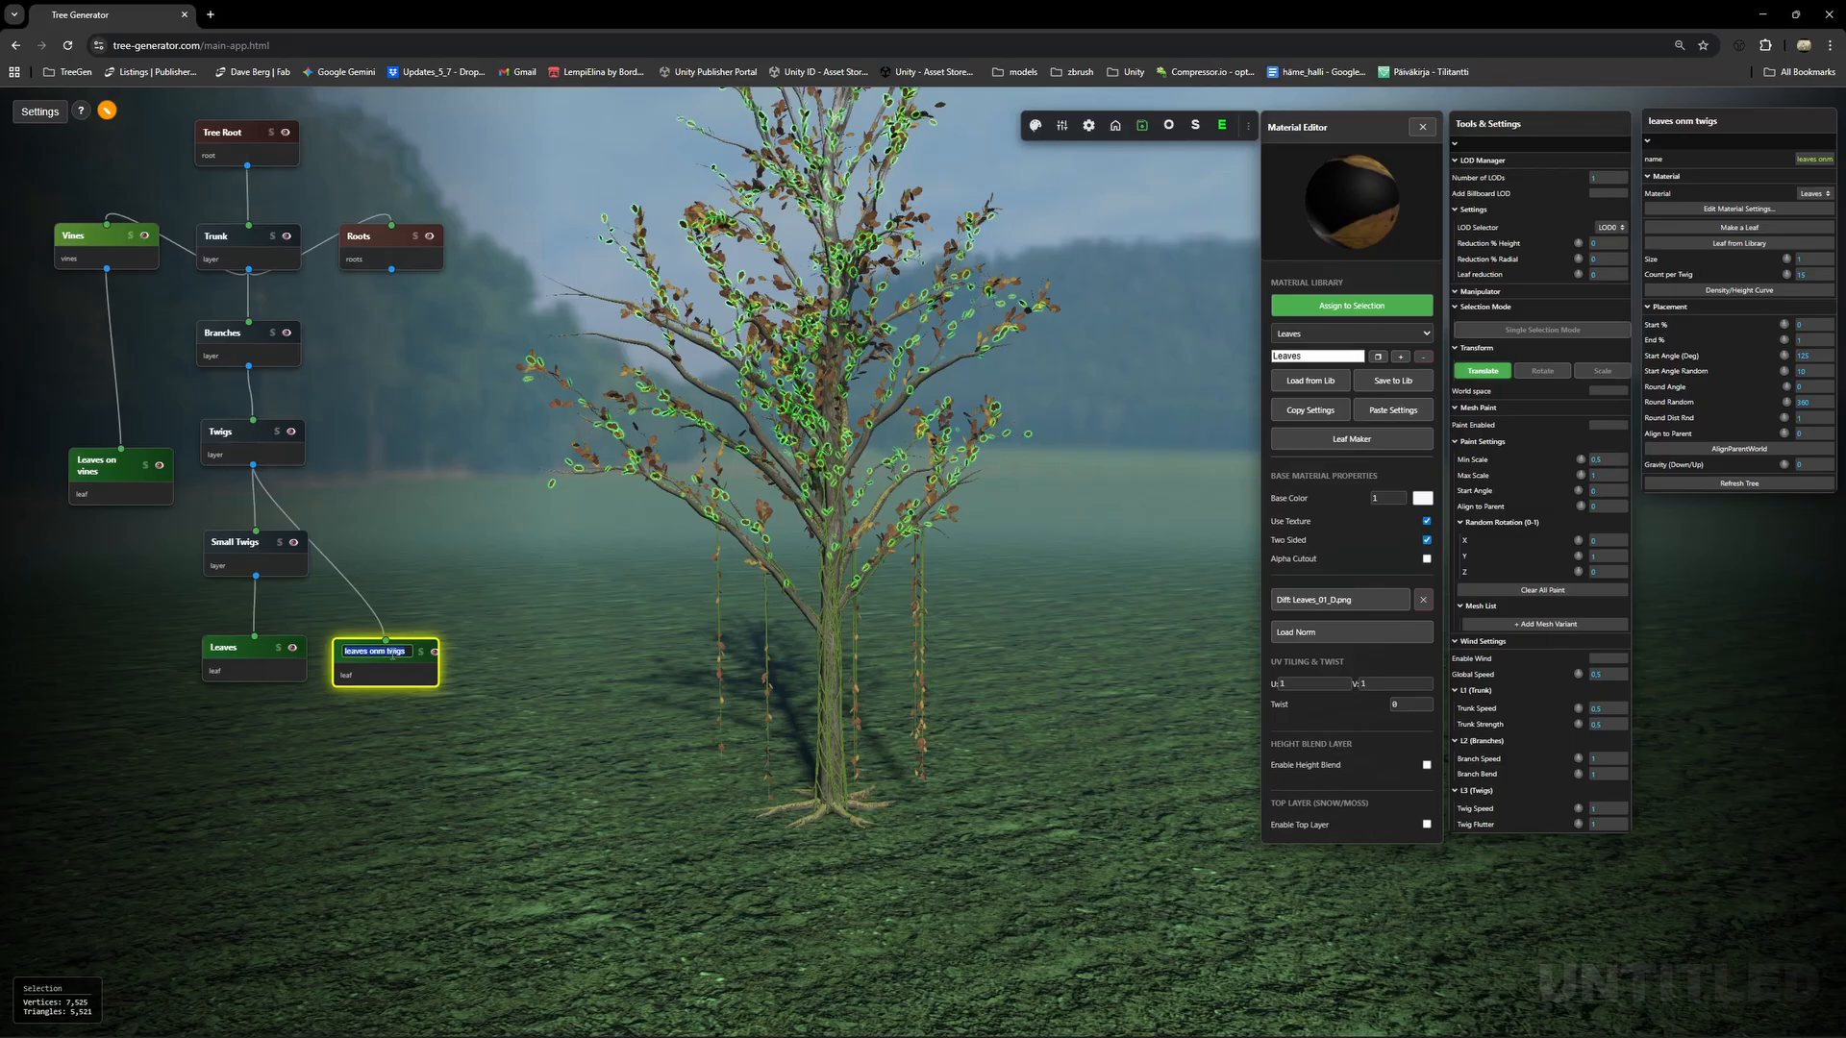
left_click(377, 652)
key("Delete")
key("Return")
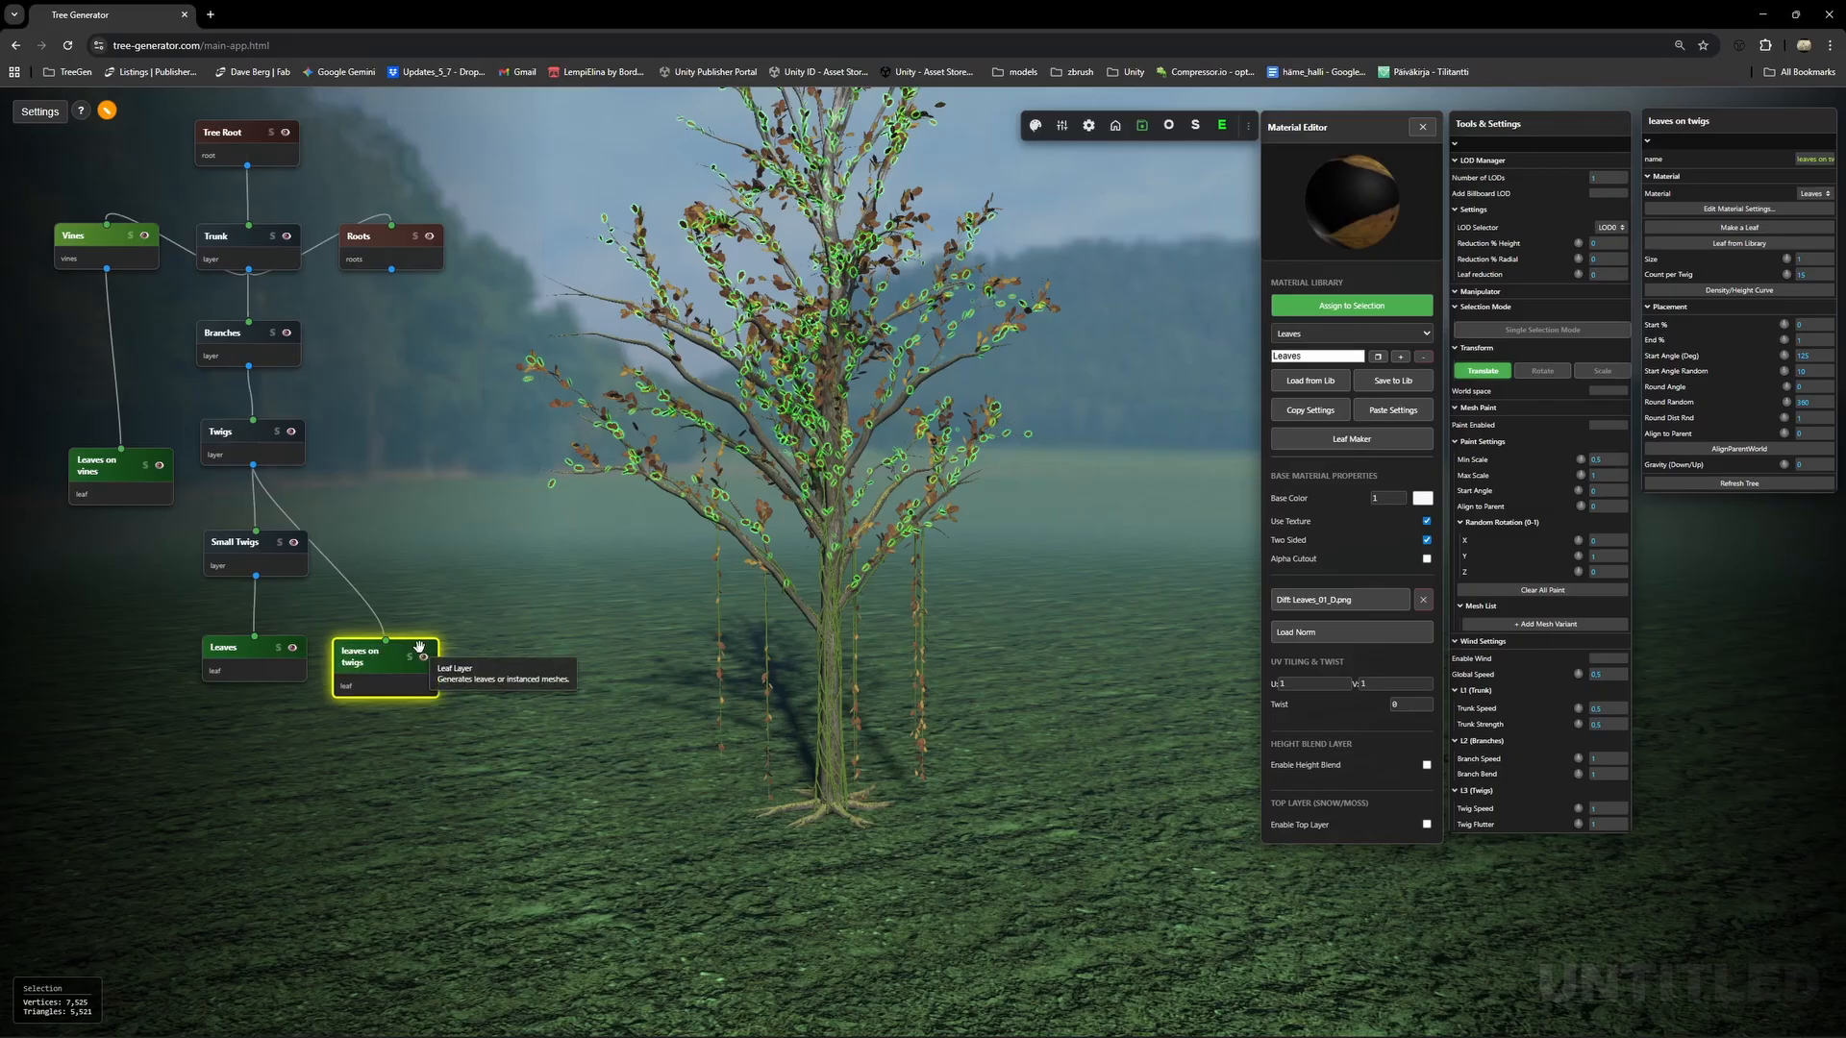
mouse_move(832, 591)
left_mouse_down()
mouse_move(846, 625)
mouse_move(836, 606)
left_mouse_up()
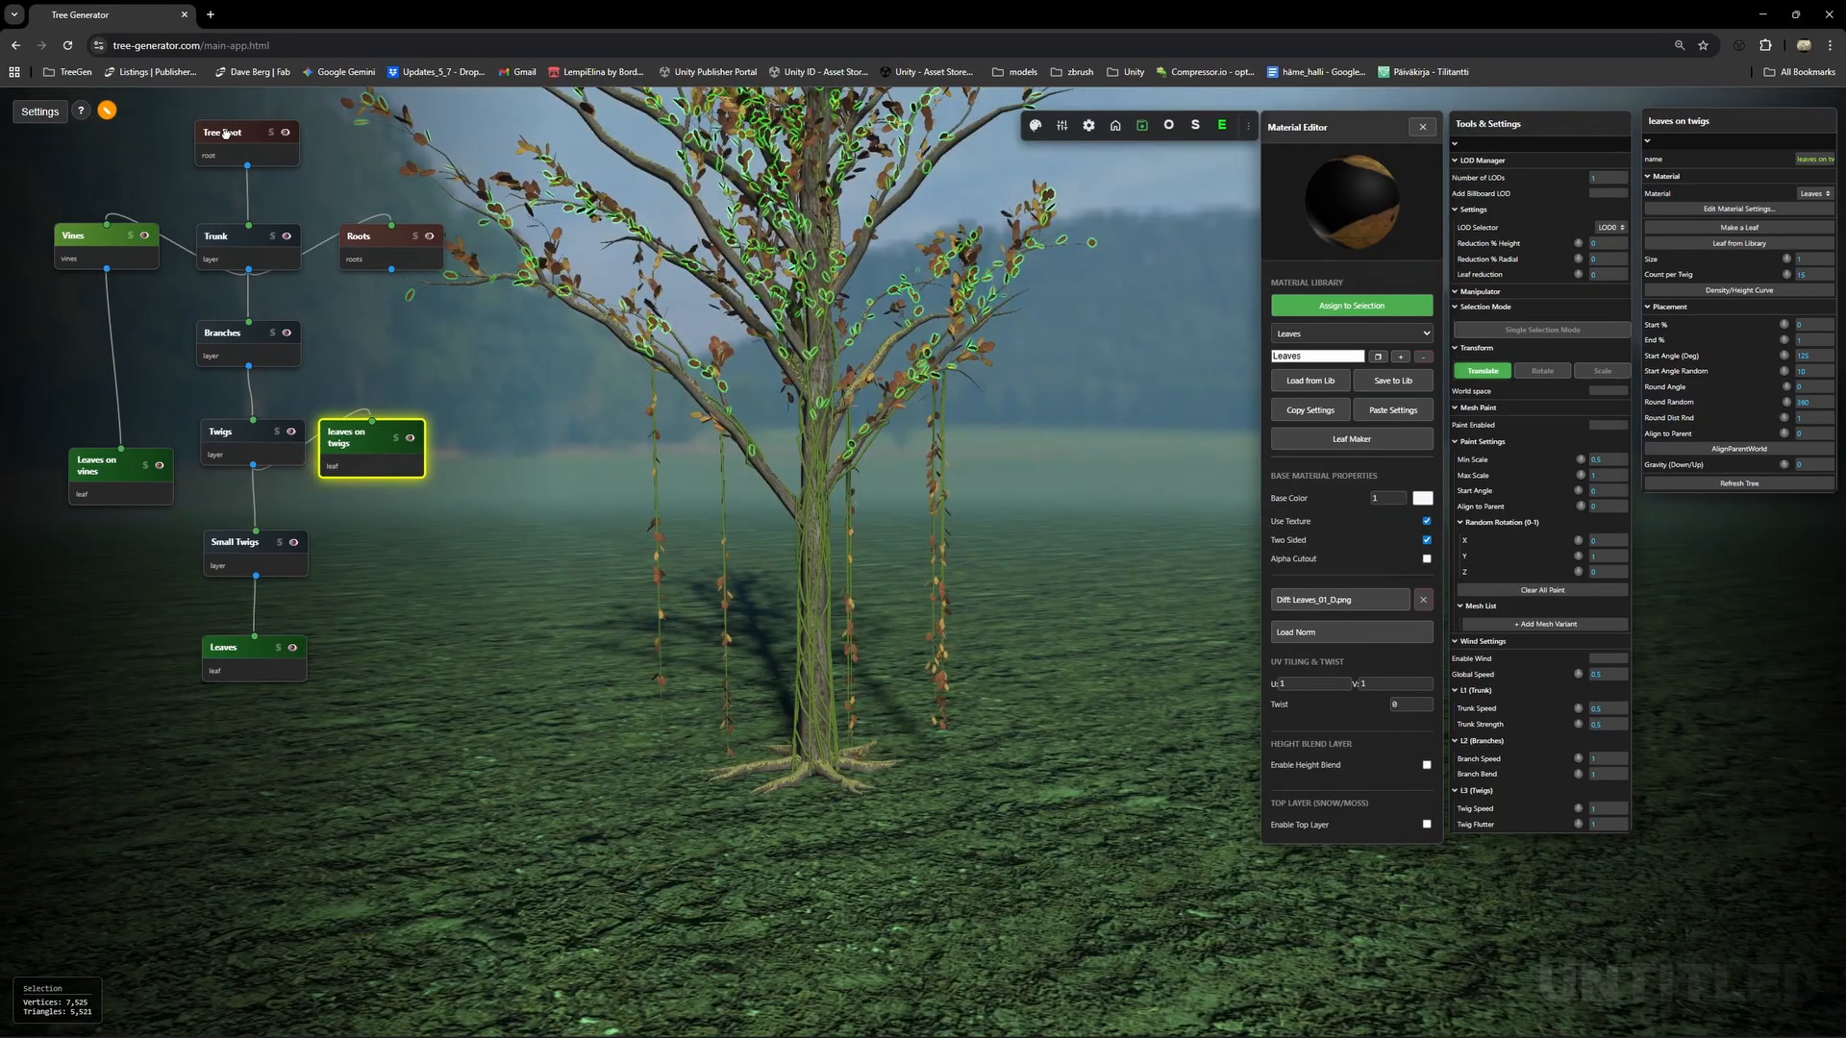
Add a Grass layer to the Tree Root node.
right_click(225, 133)
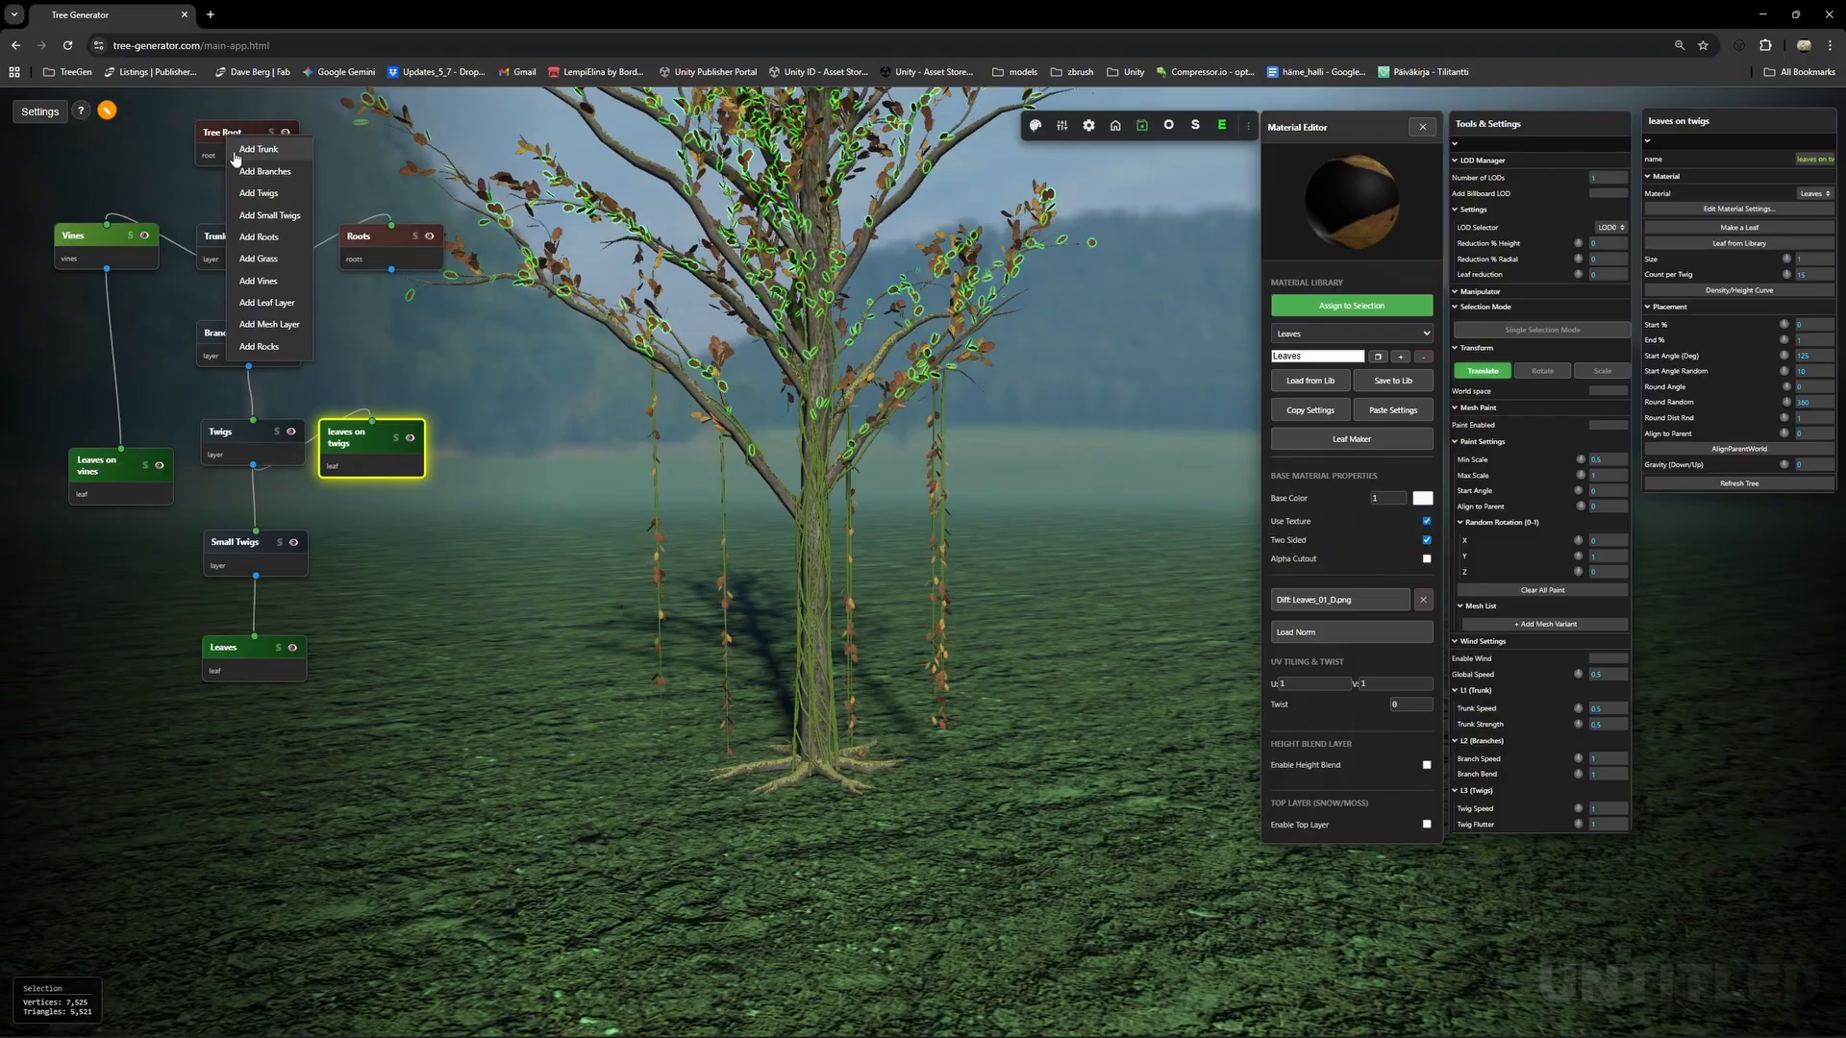
left_click(265, 259)
scroll(812, 700, "up", 2)
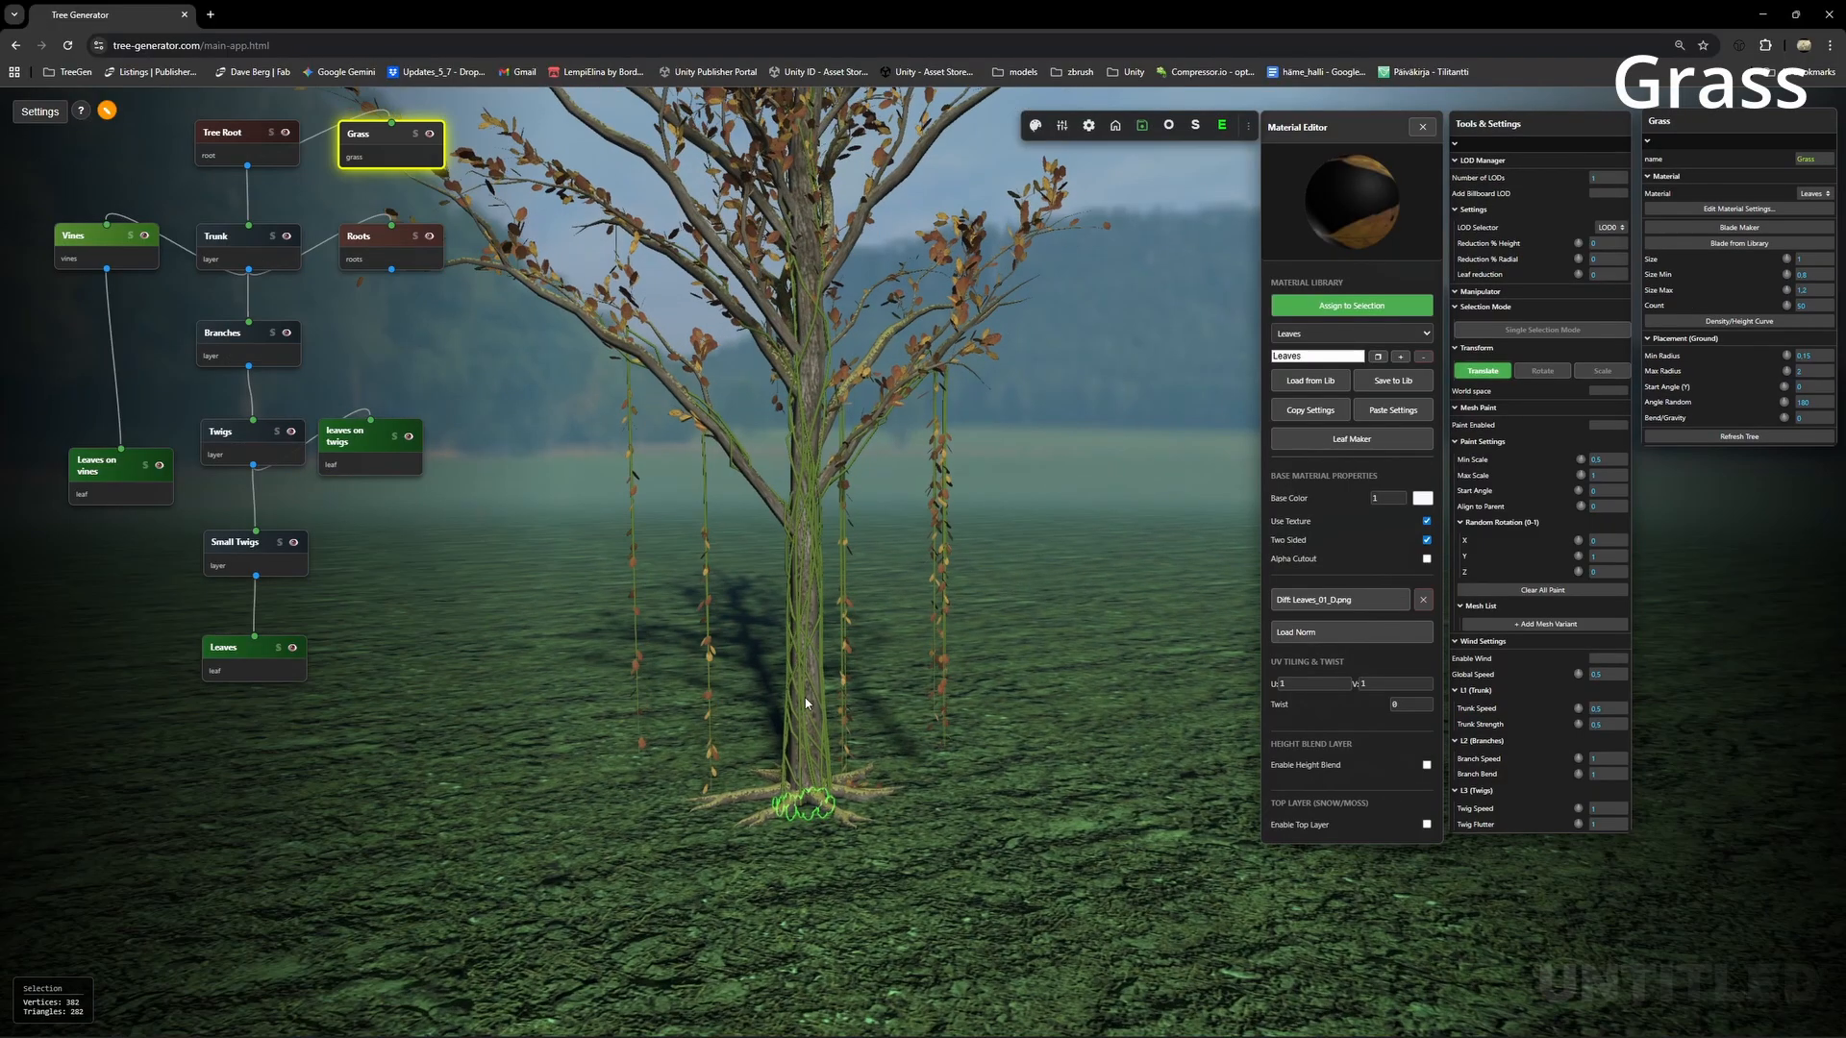
Increase the grass layer's size, minimum size and maximum radius so large blades spread widely around the trunk.
scroll(1085, 532, "up", 2)
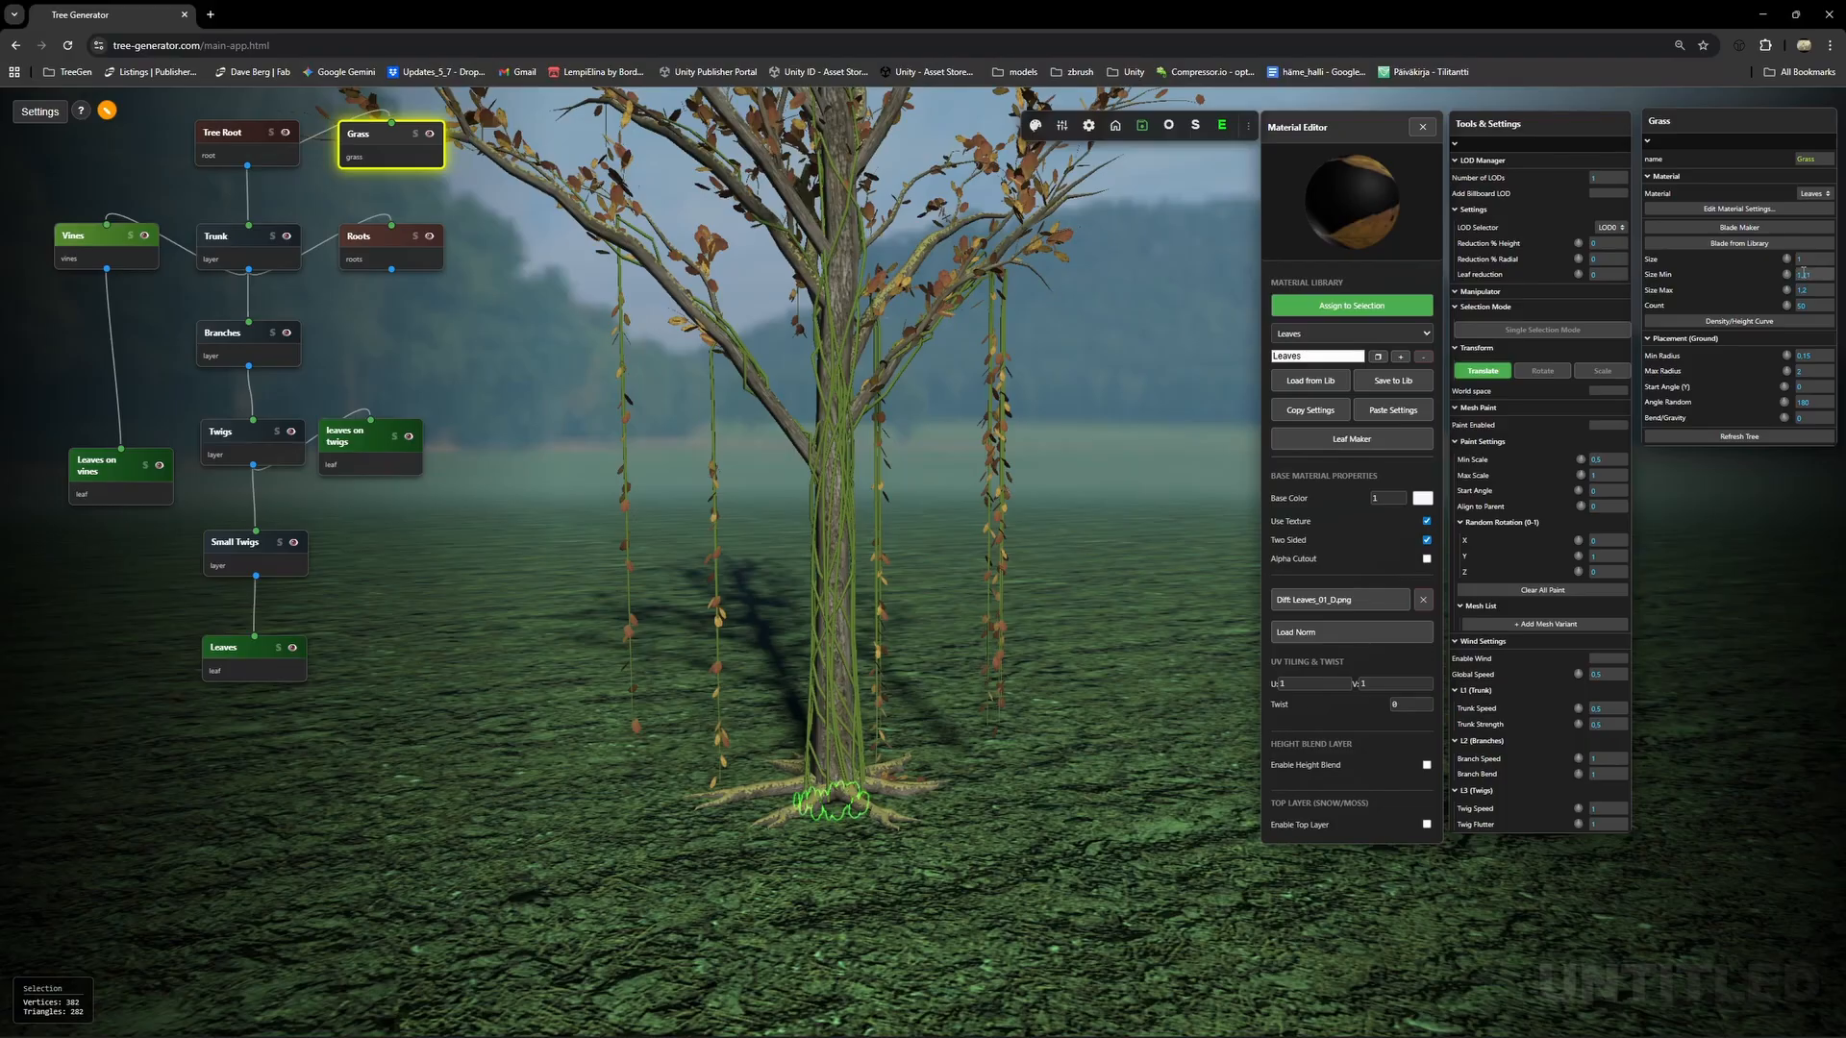
mouse_move(1802, 274)
left_mouse_down()
mouse_move(1788, 257)
mouse_move(1805, 259)
left_mouse_up()
left_click_drag(1800, 373, 1801, 389)
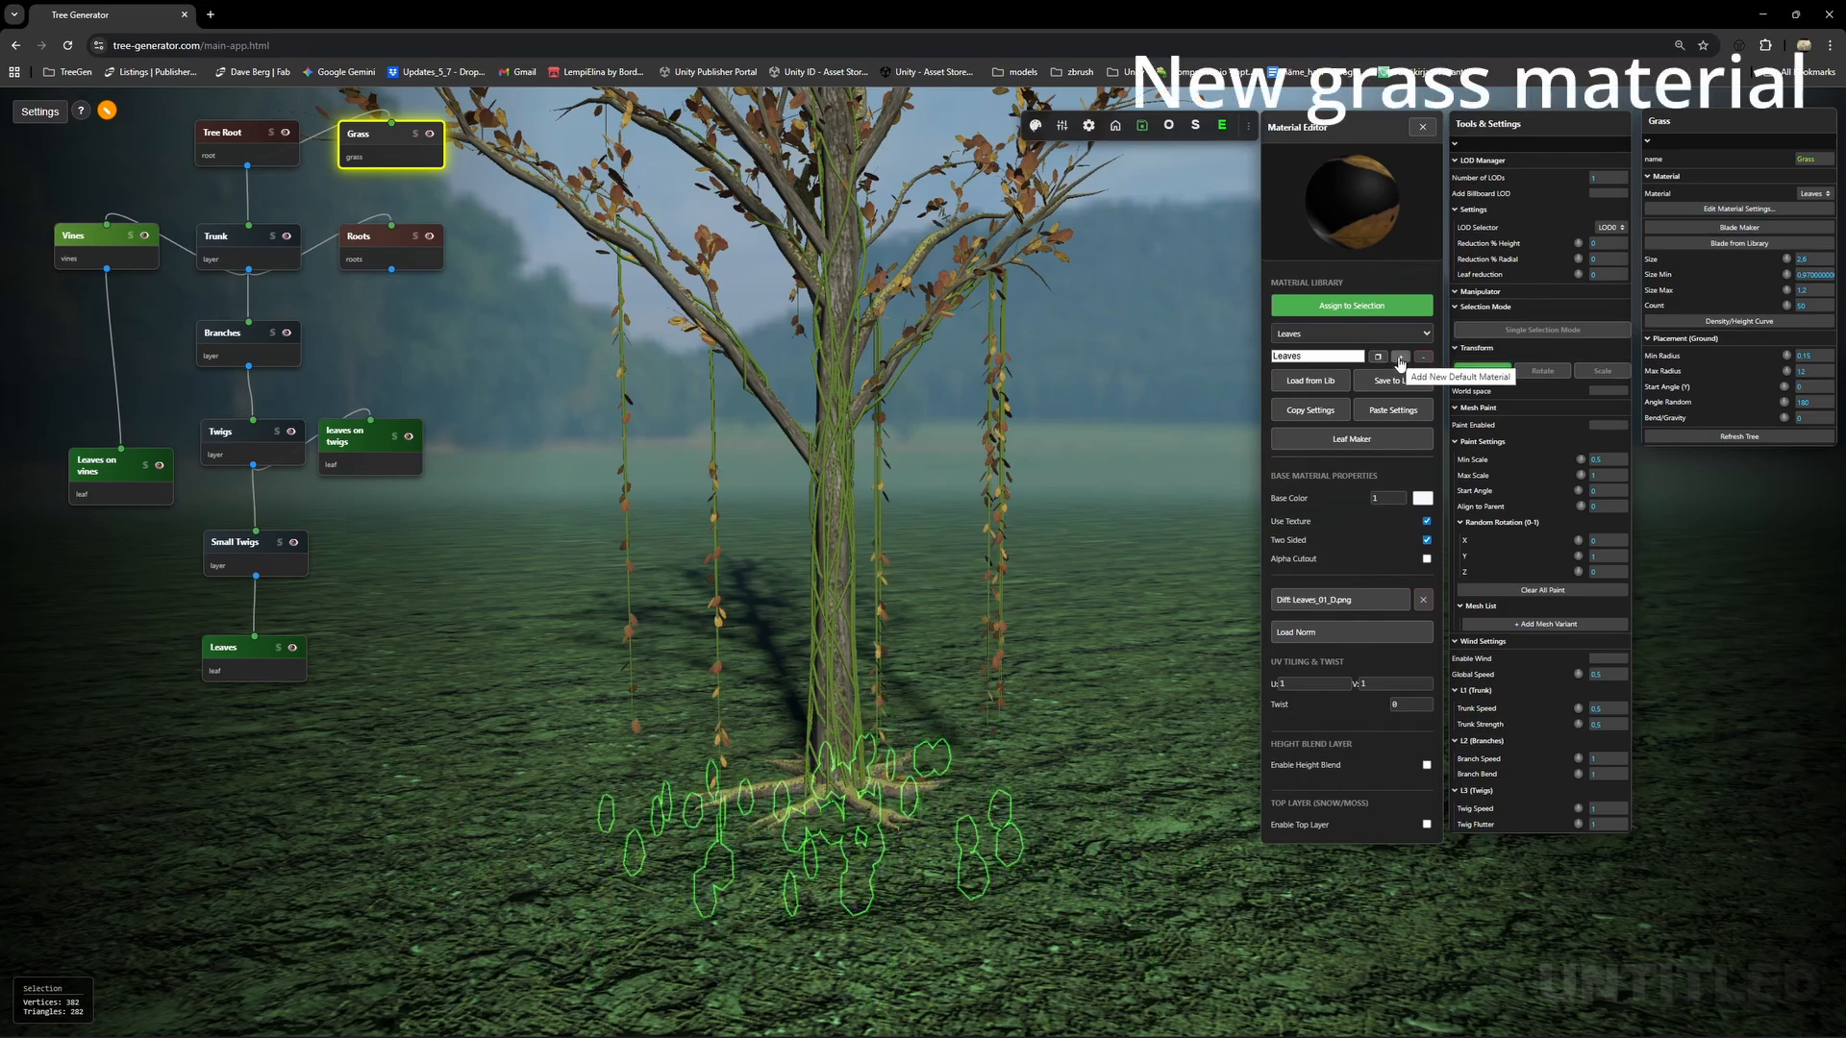
Create a new default material named Grass and assign it to the selected Grass layer.
left_click(1399, 357)
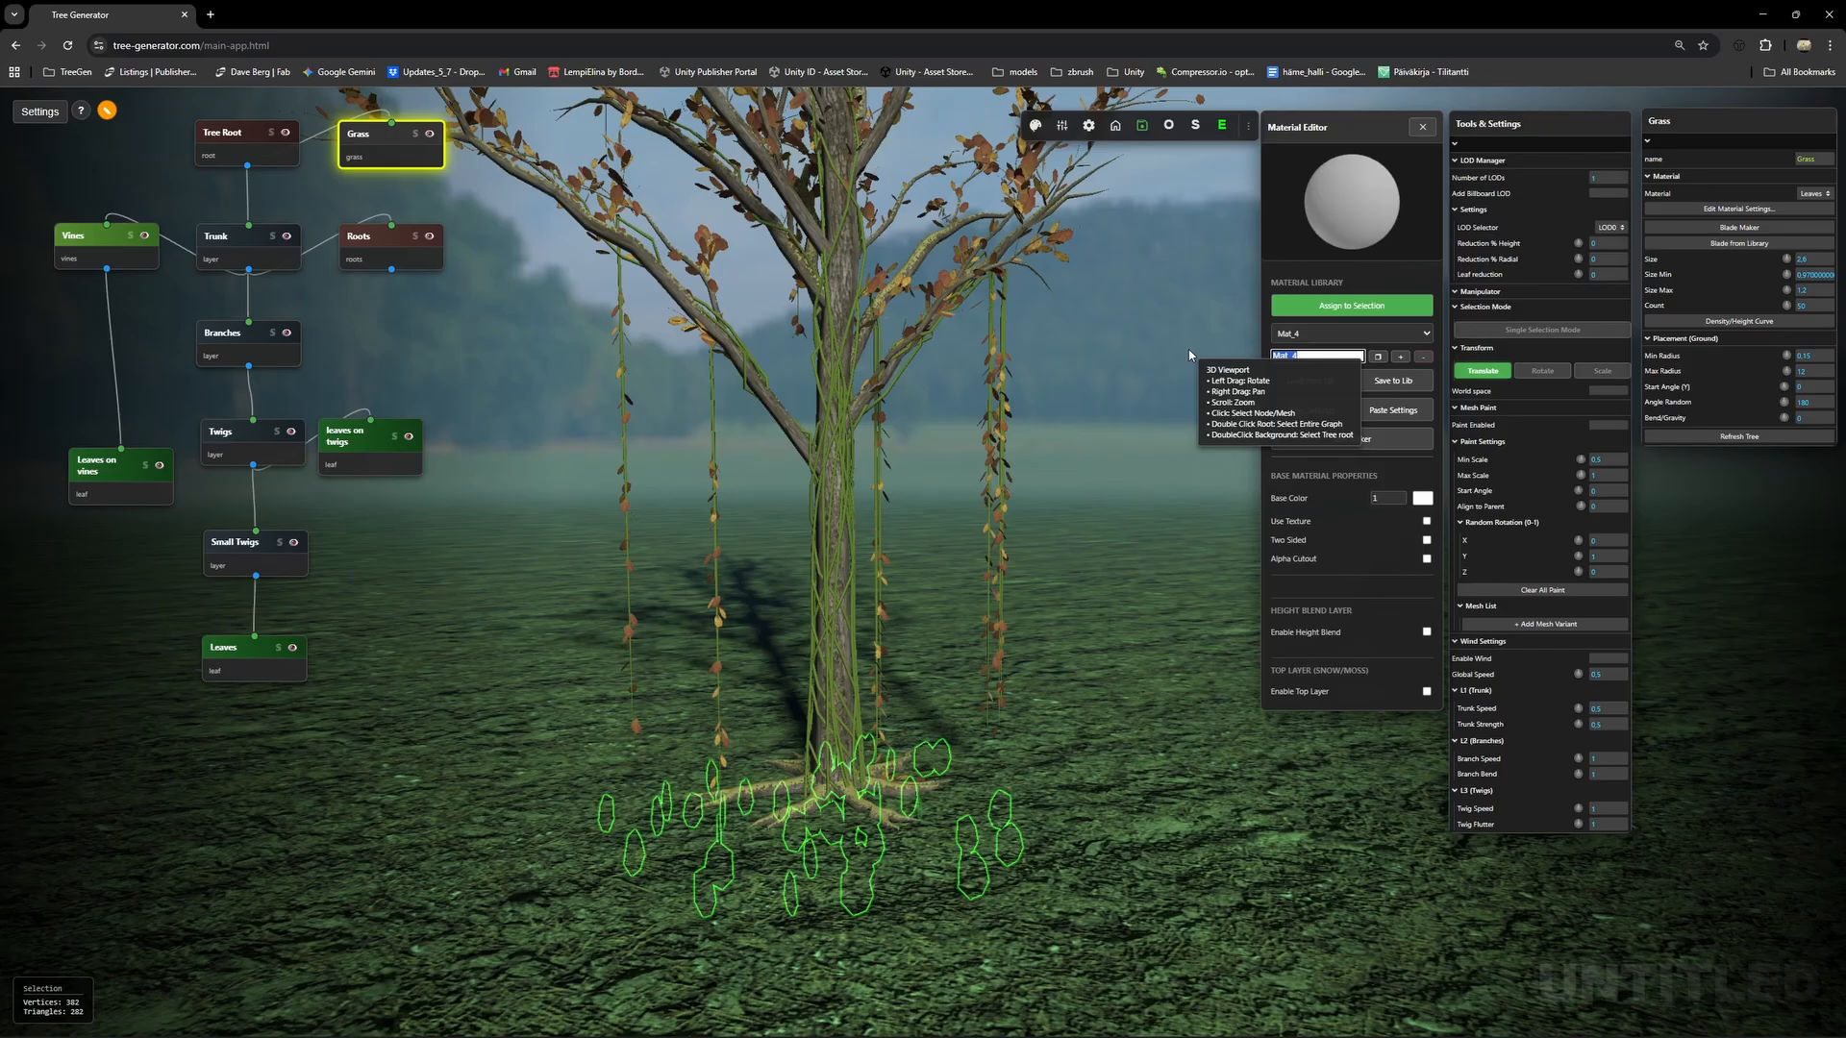
type("Grass")
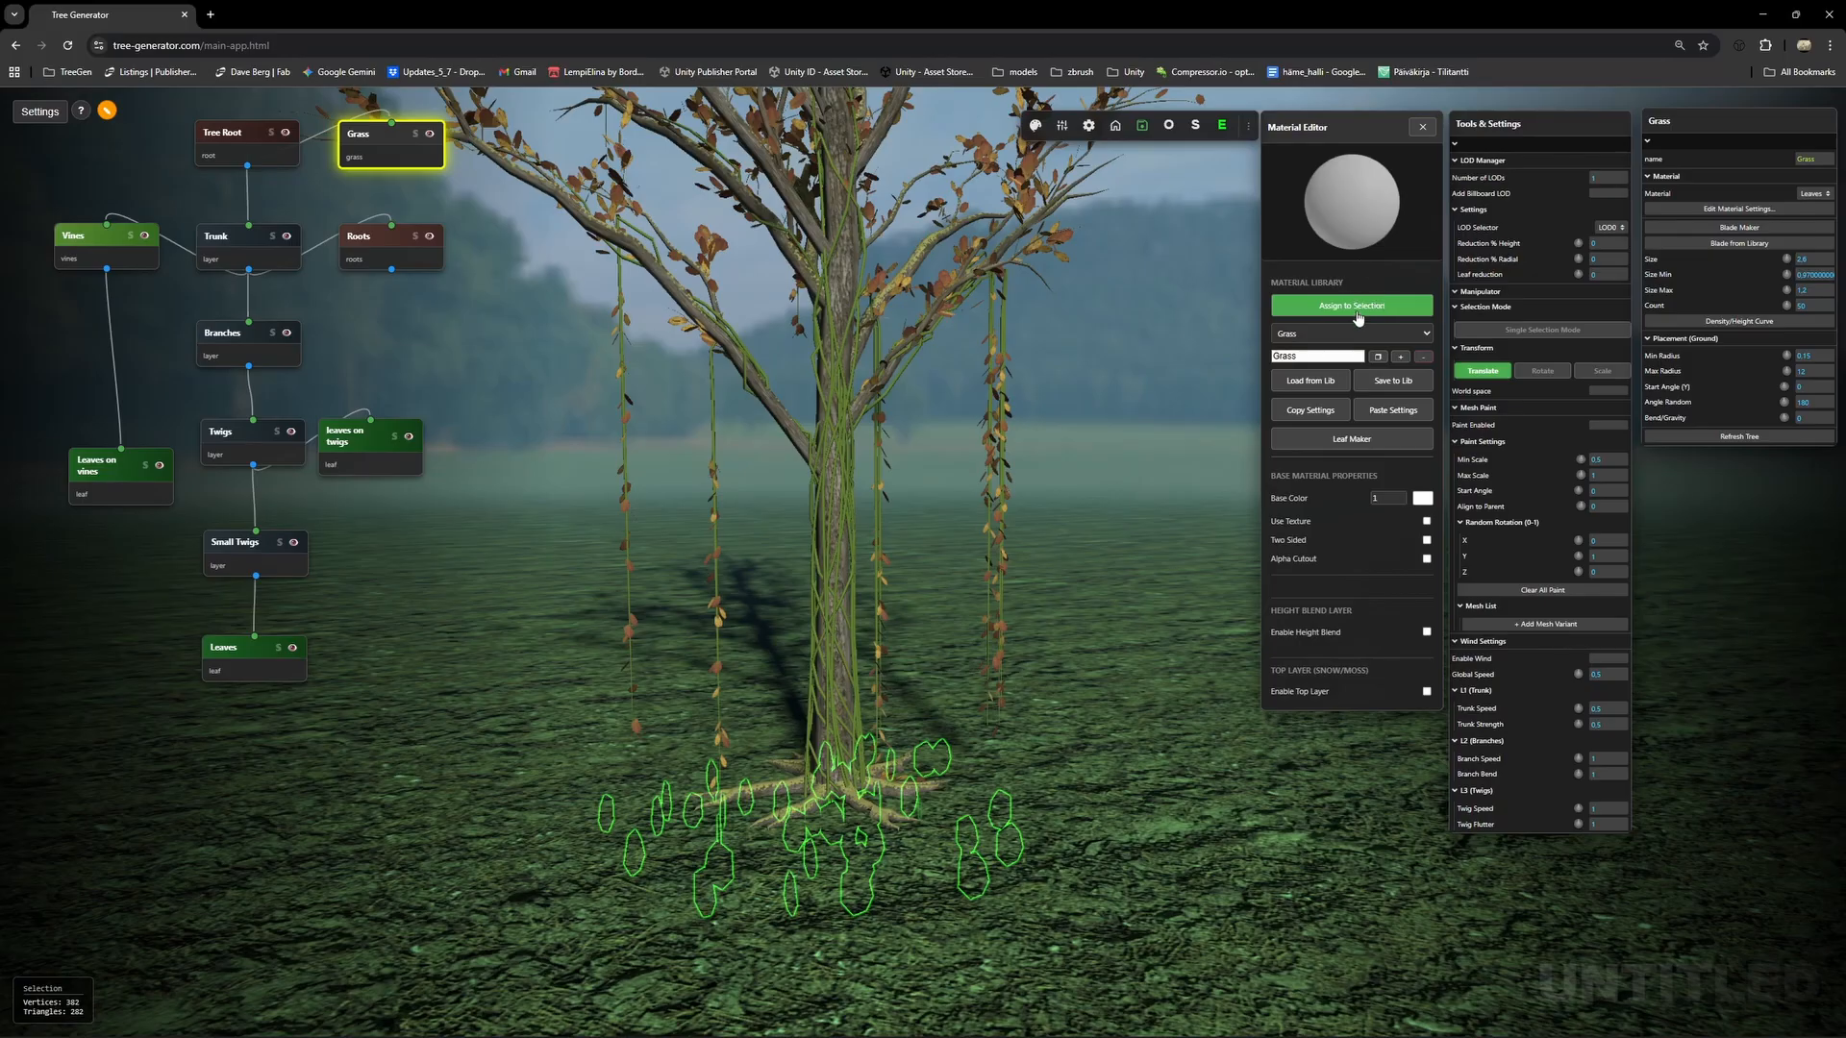
right_click_drag(1034, 731, 1055, 676)
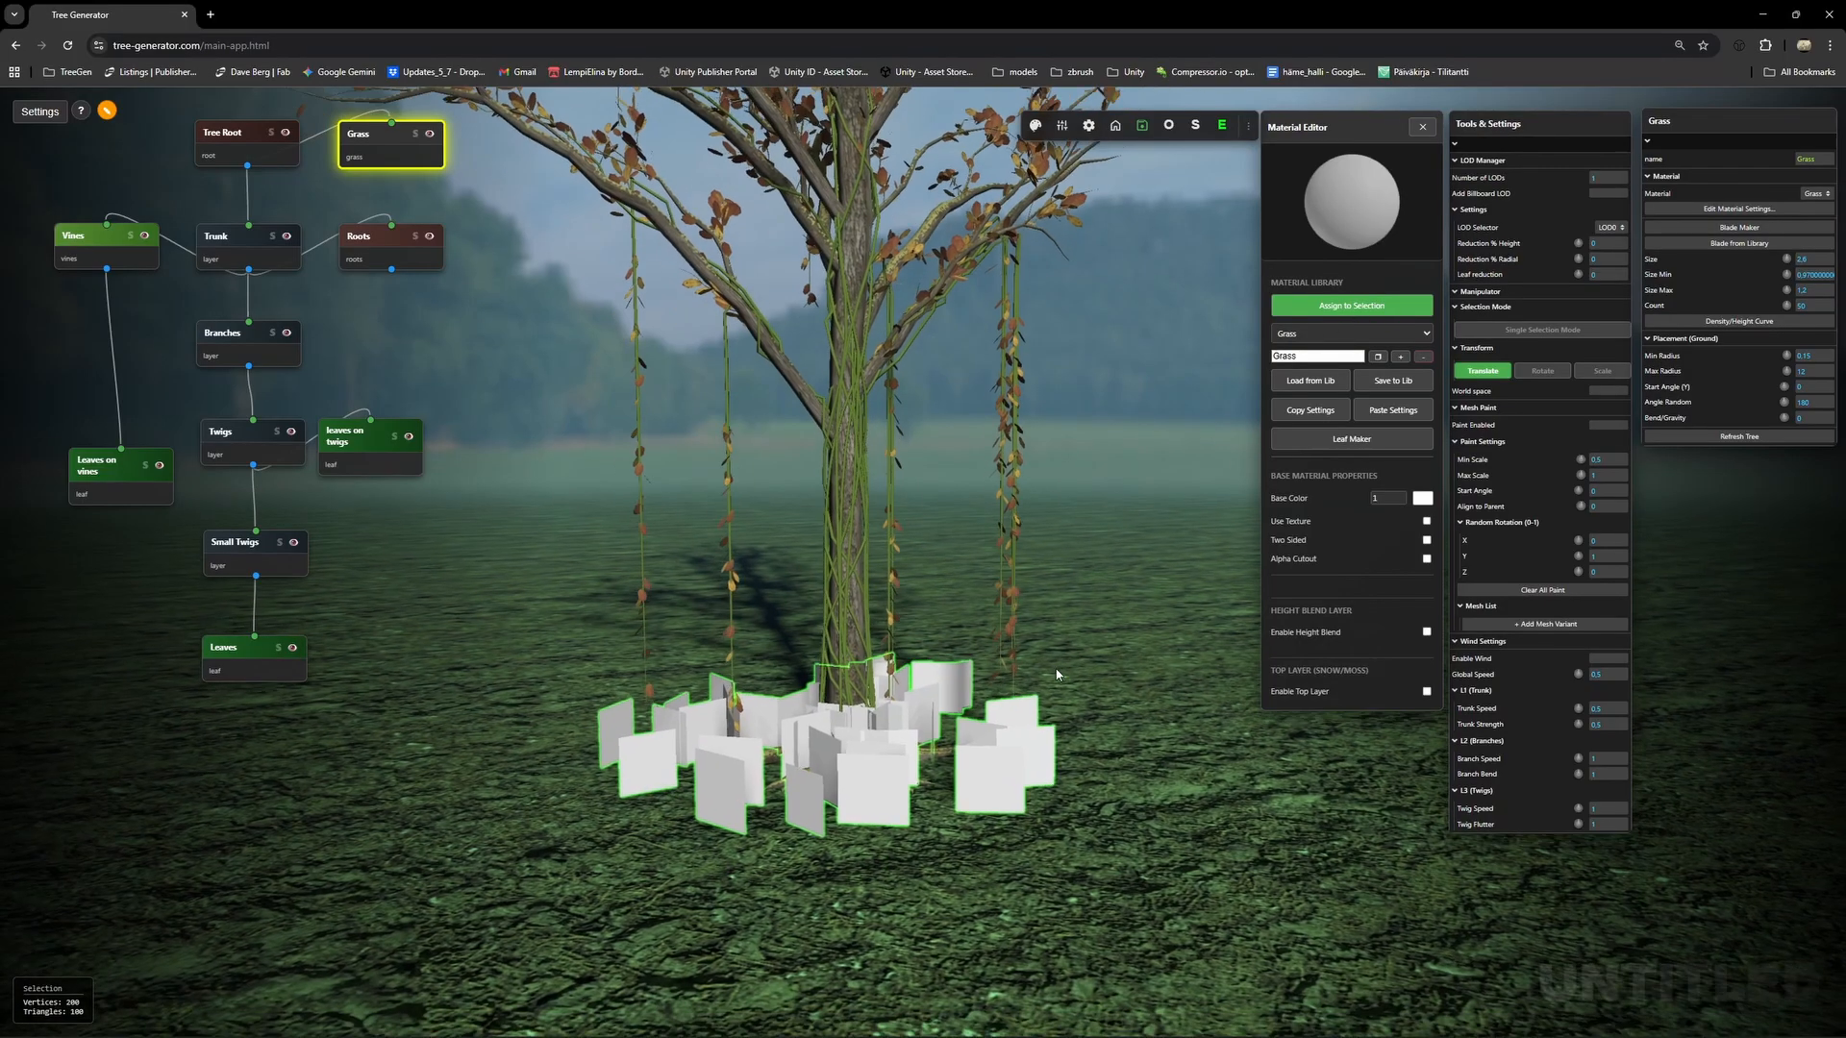
Load Tx_Flowers_03_D.png into the Leaf Maker for the grass and process its automatic edges into plant shapes.
scroll(1040, 675, "up", 2)
left_click(1382, 445)
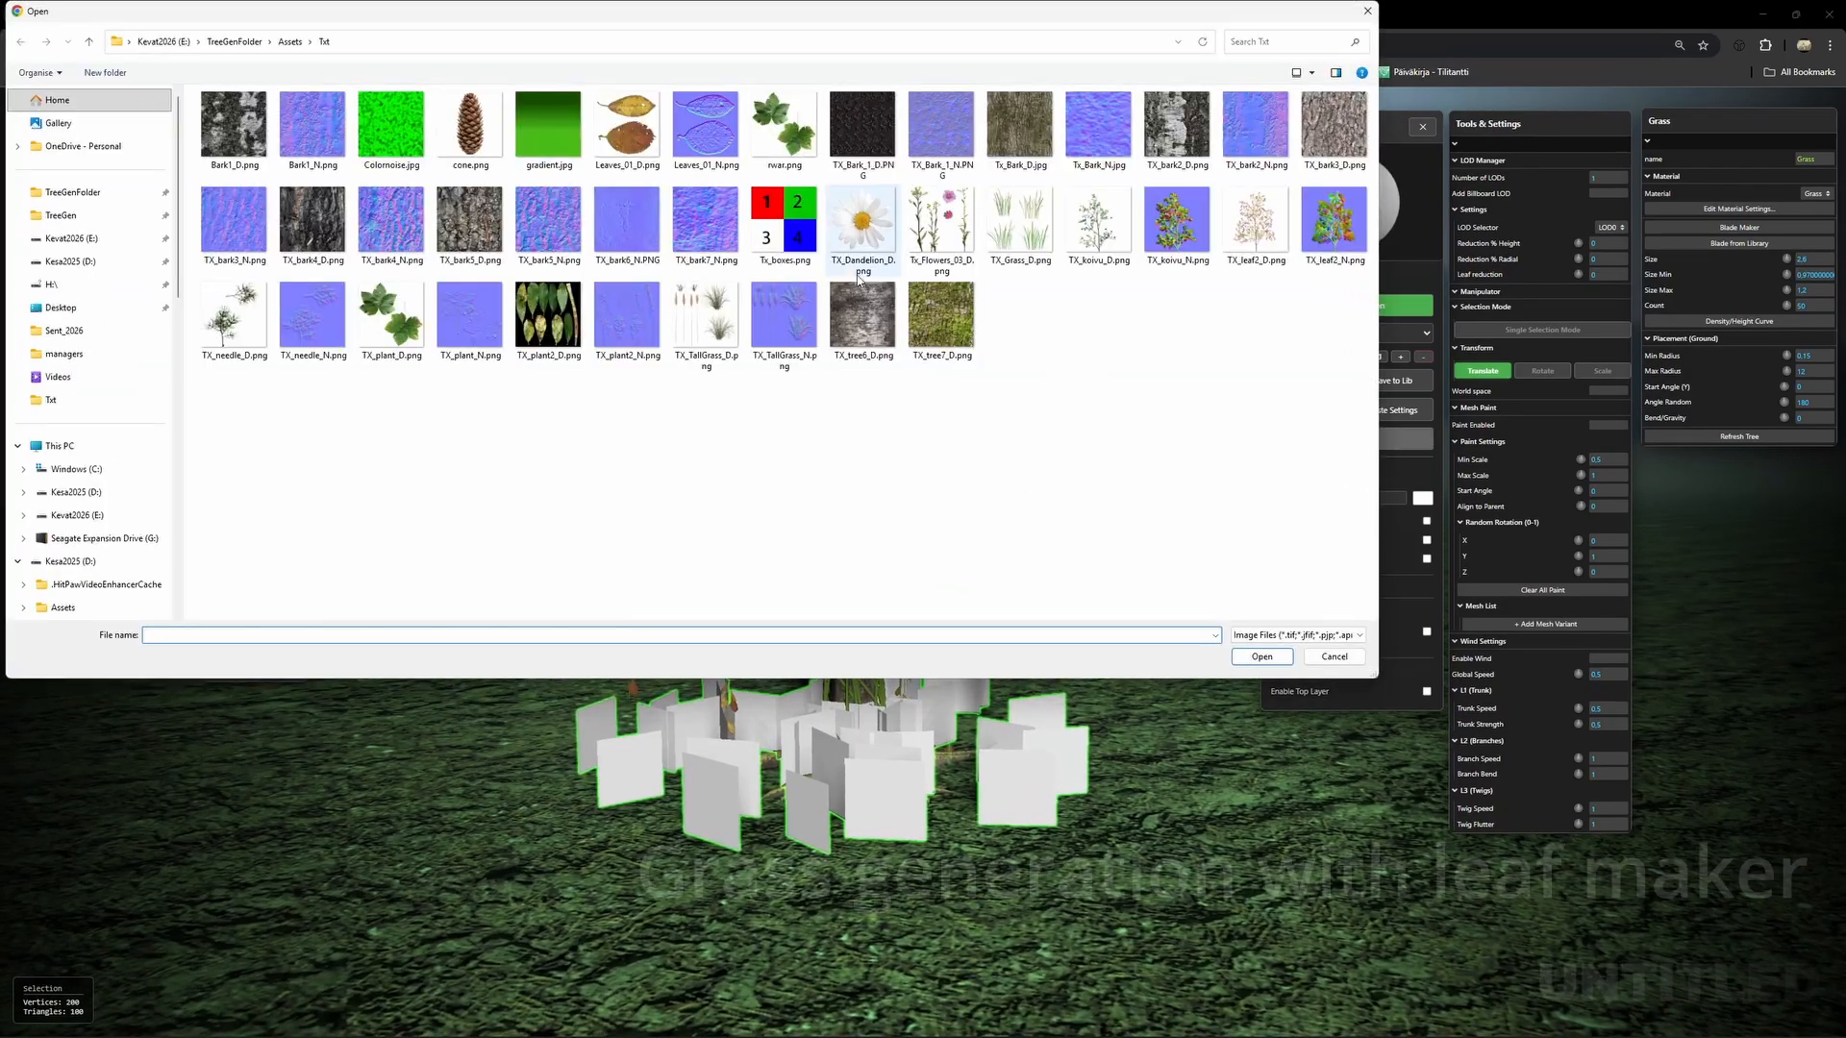
left_click(941, 228)
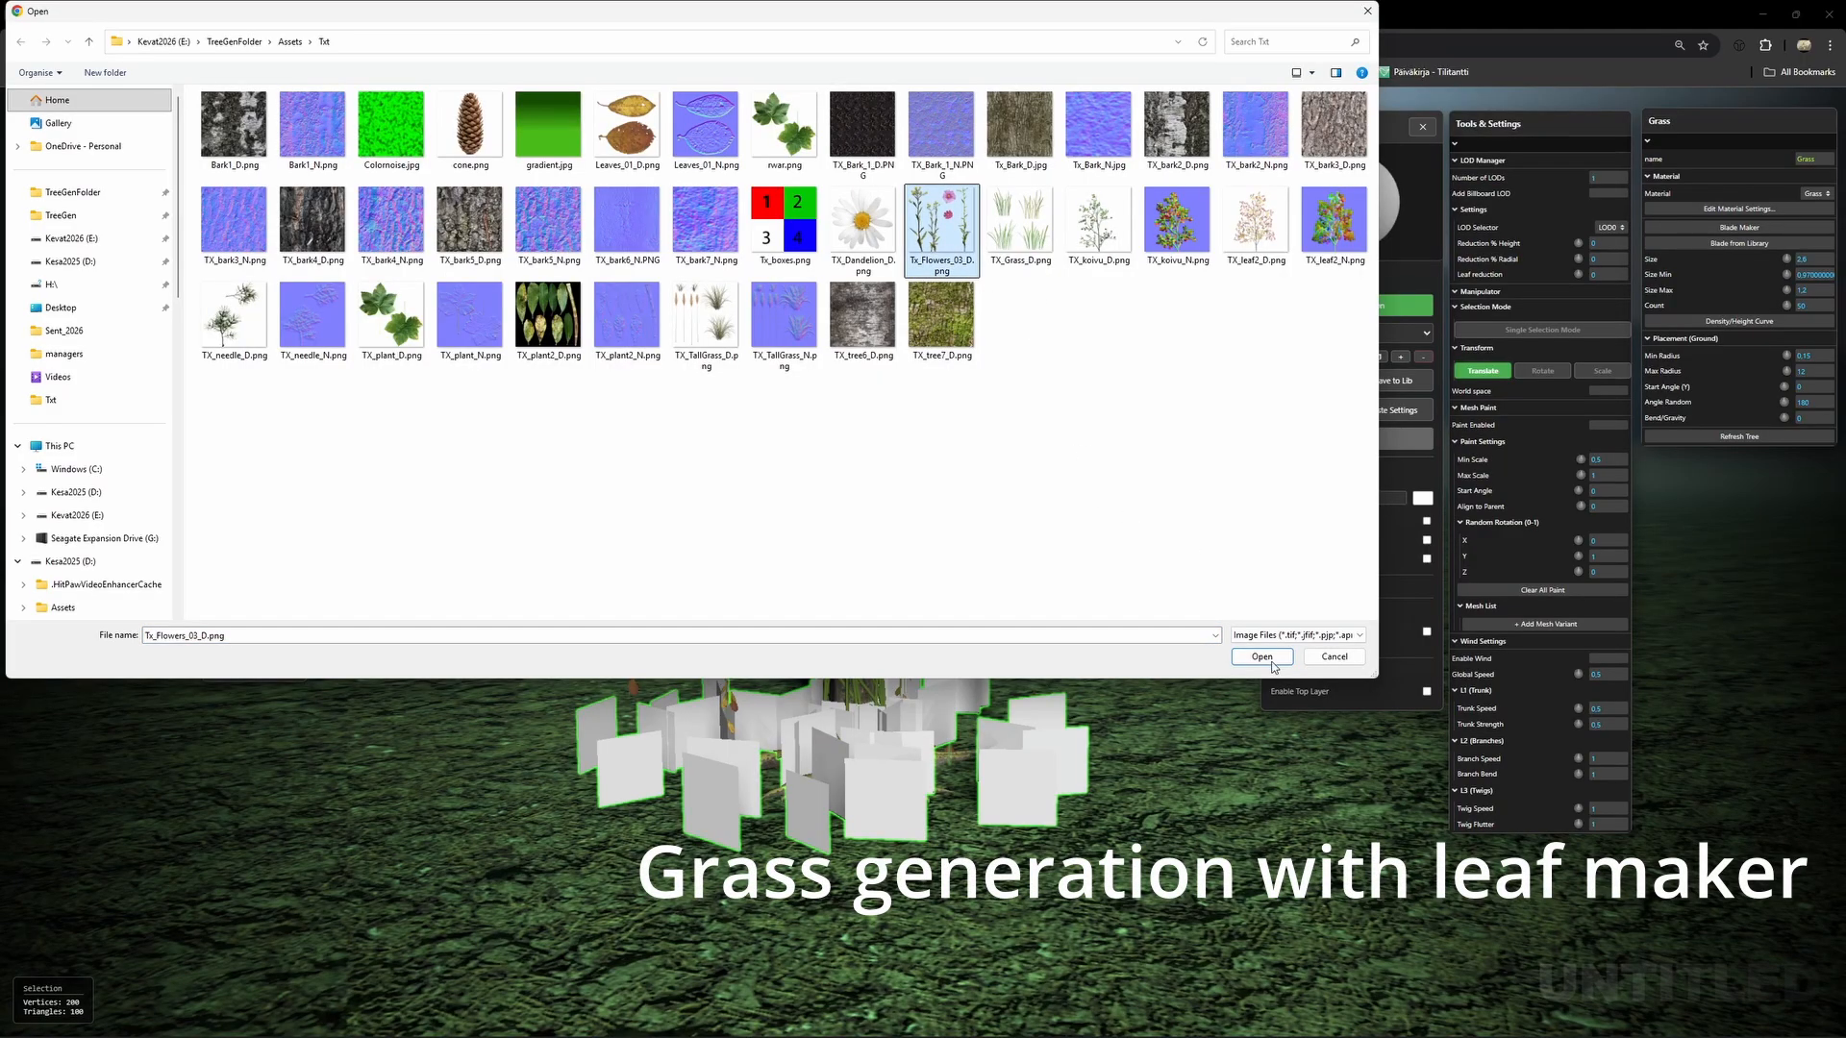
left_click(1261, 657)
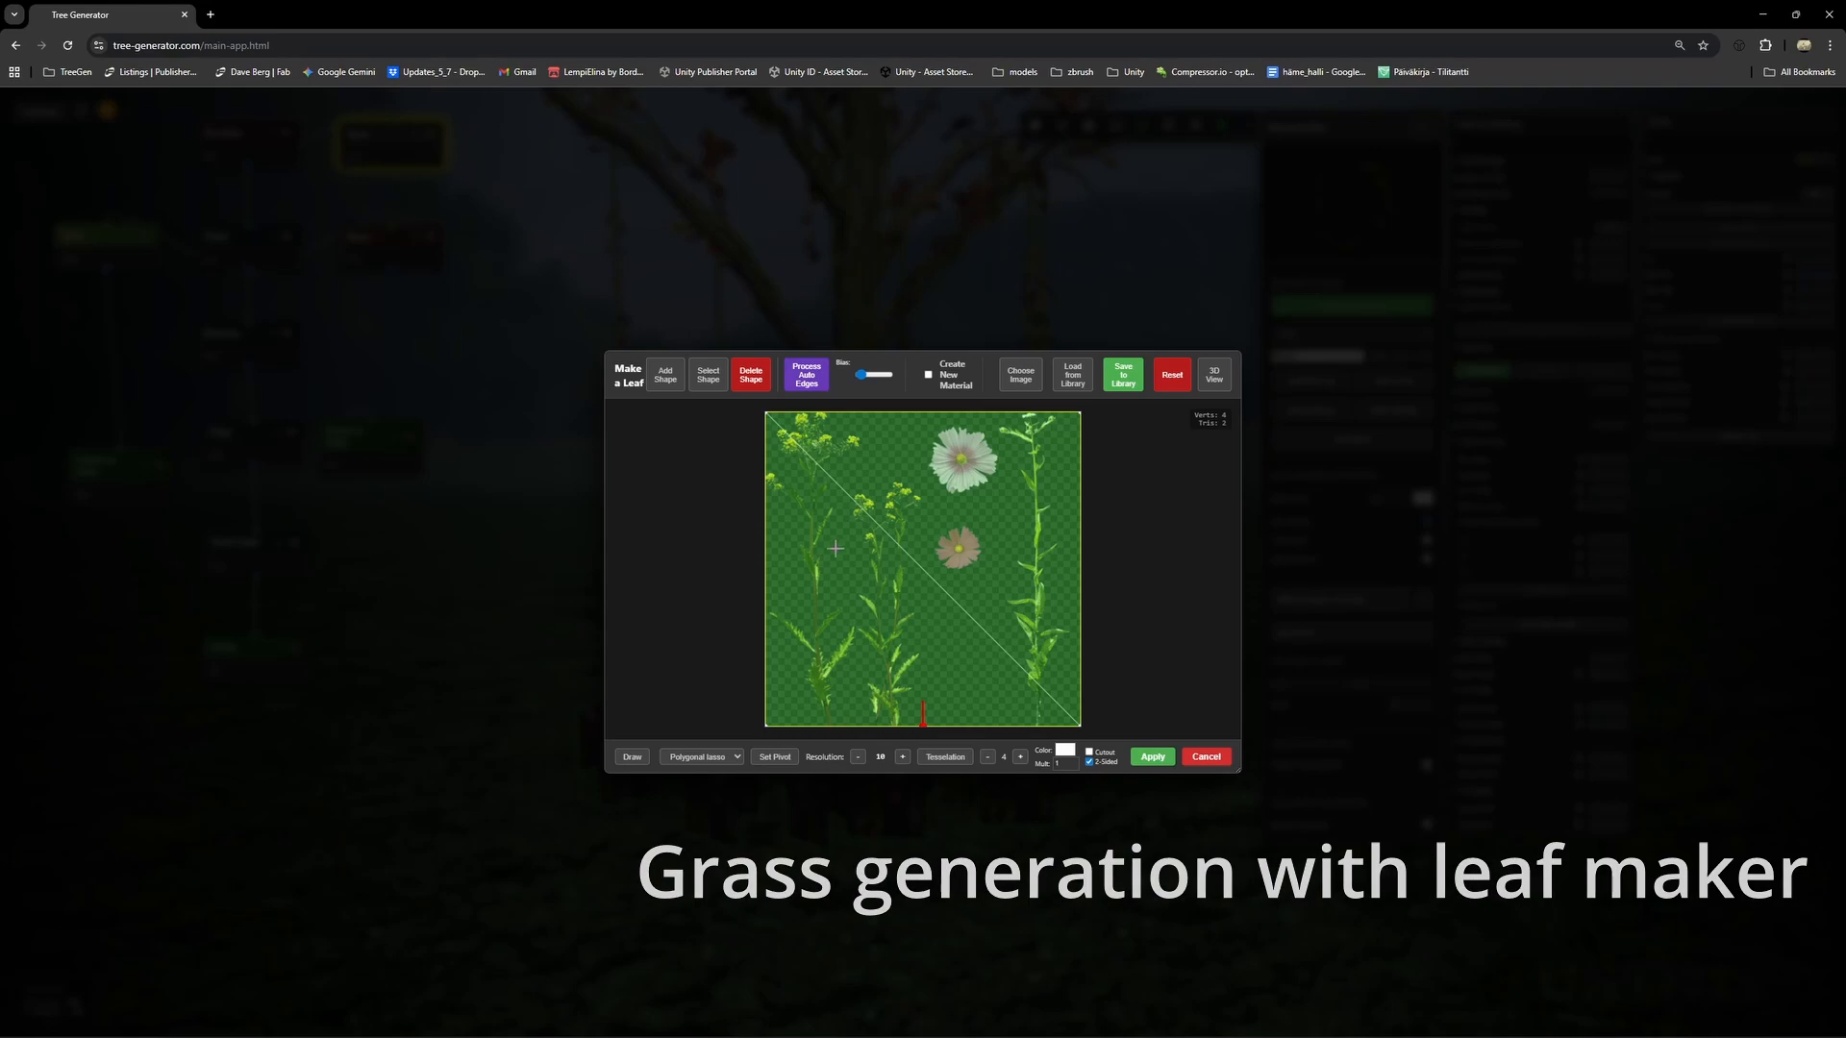
left_click(806, 378)
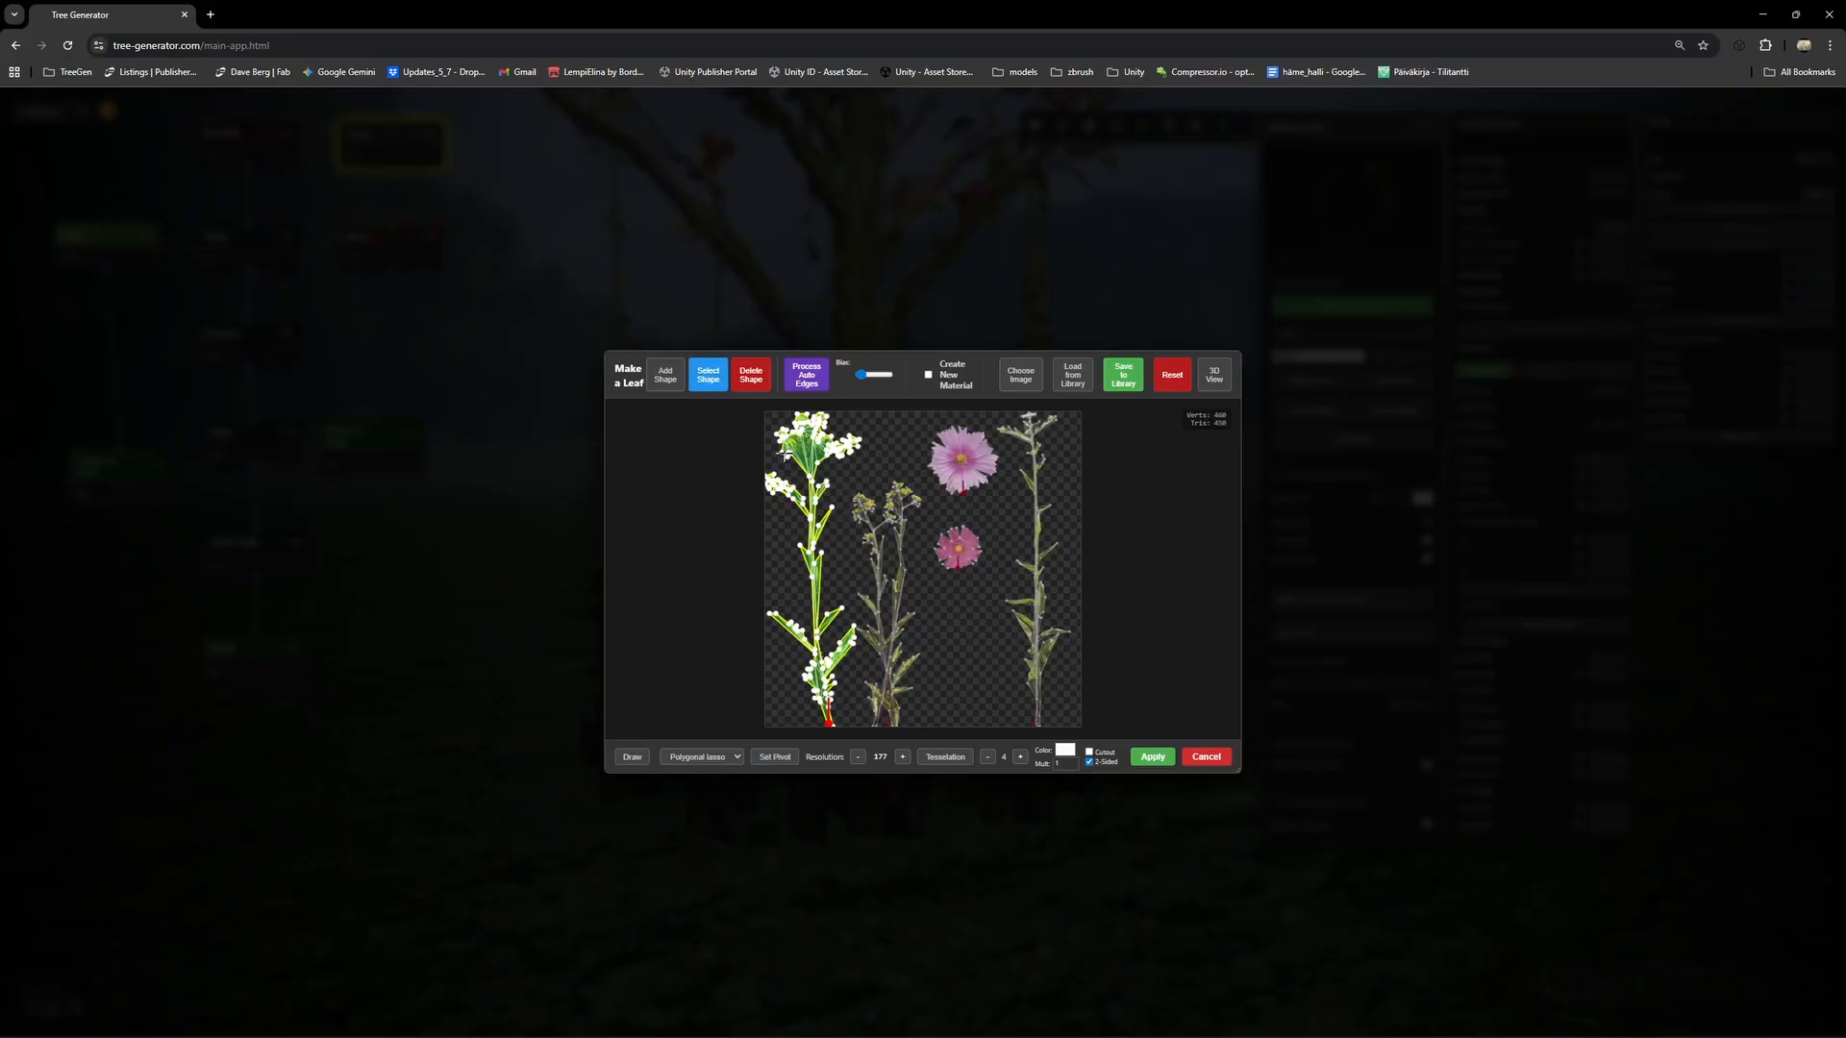
Select the detected shapes one by one and delete the two pink flower heads, keeping the three tall plant stems.
left_click(860, 501)
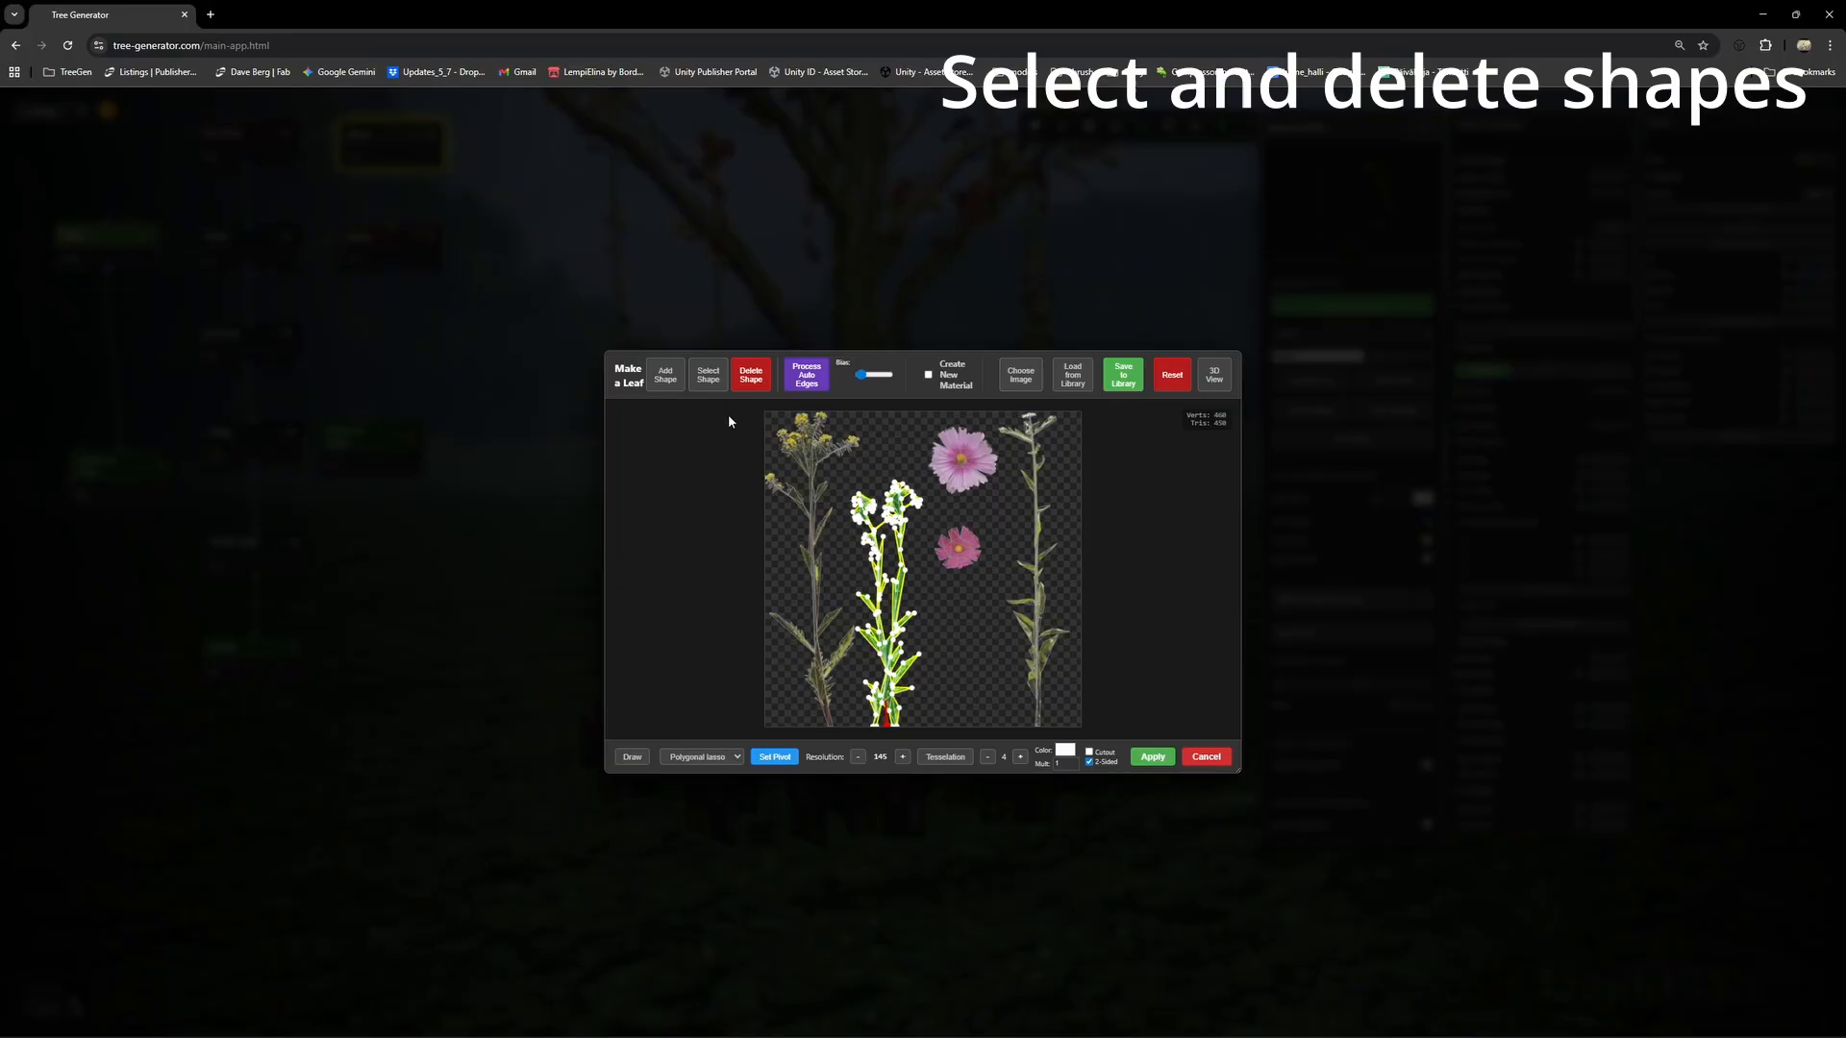
left_click(1029, 426)
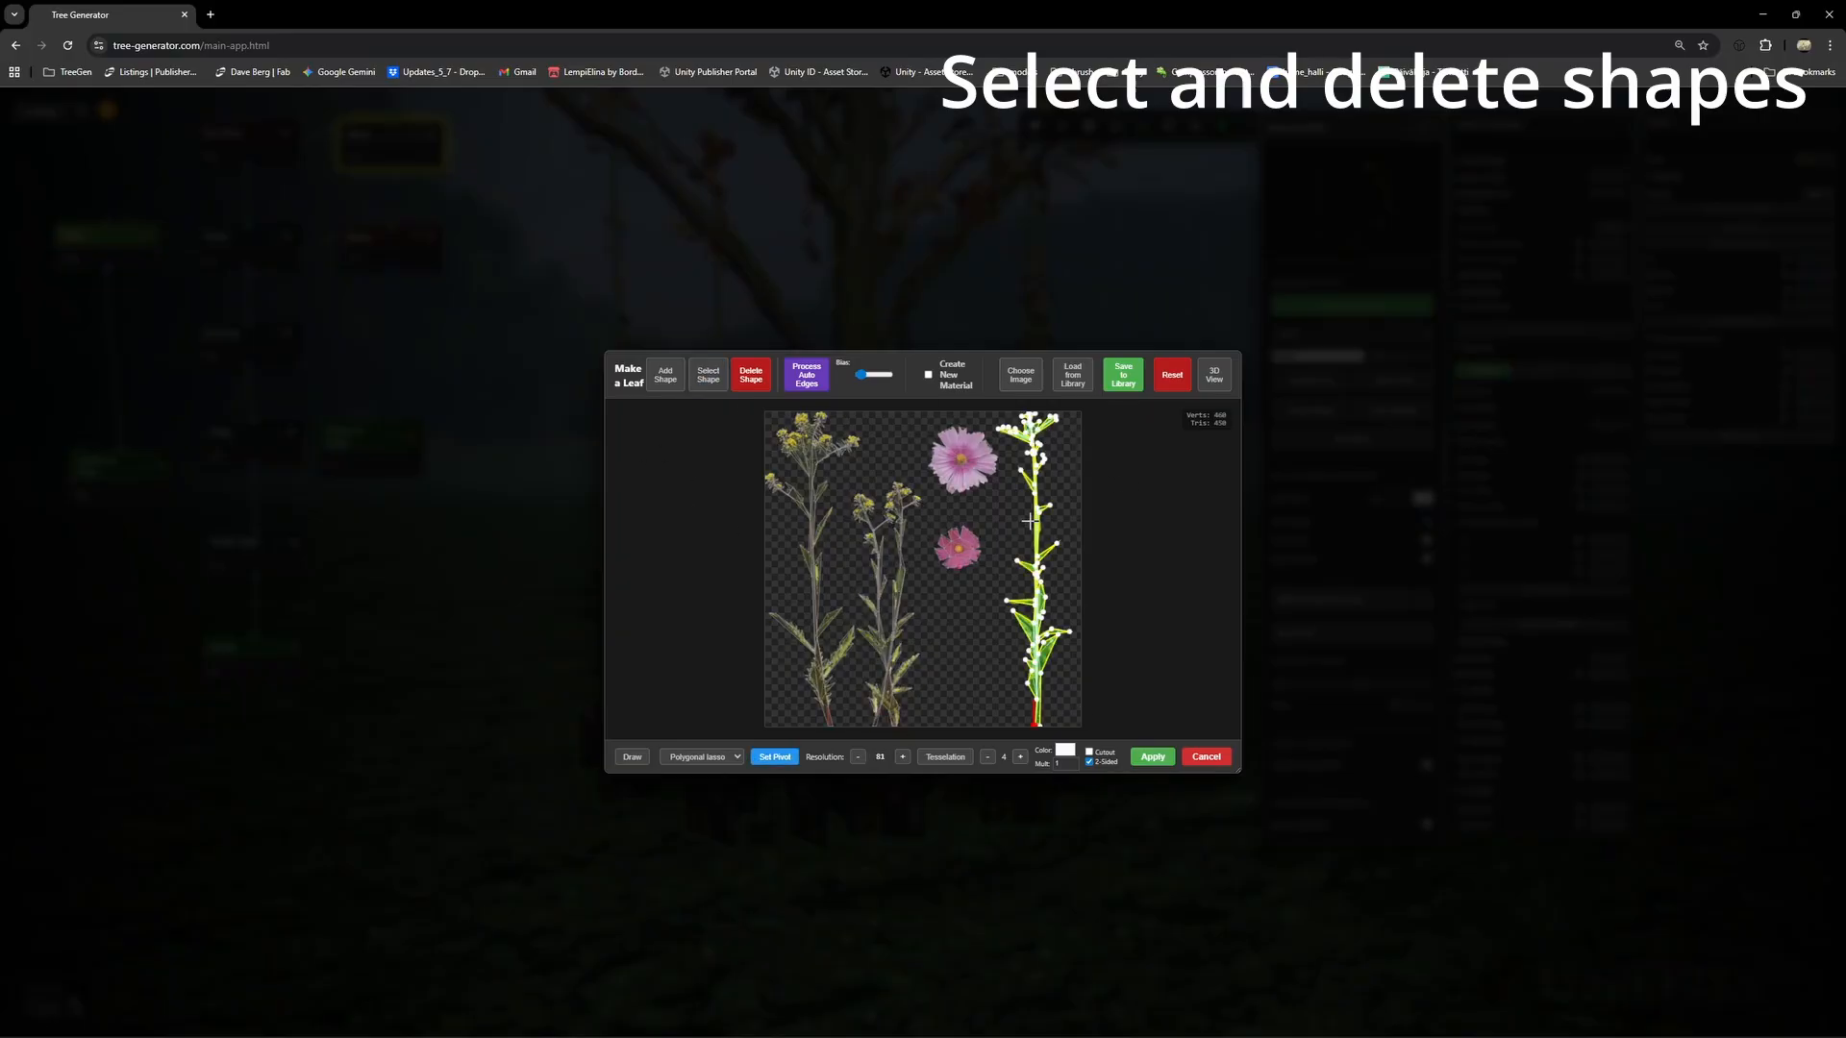
left_click(707, 375)
left_click(962, 460)
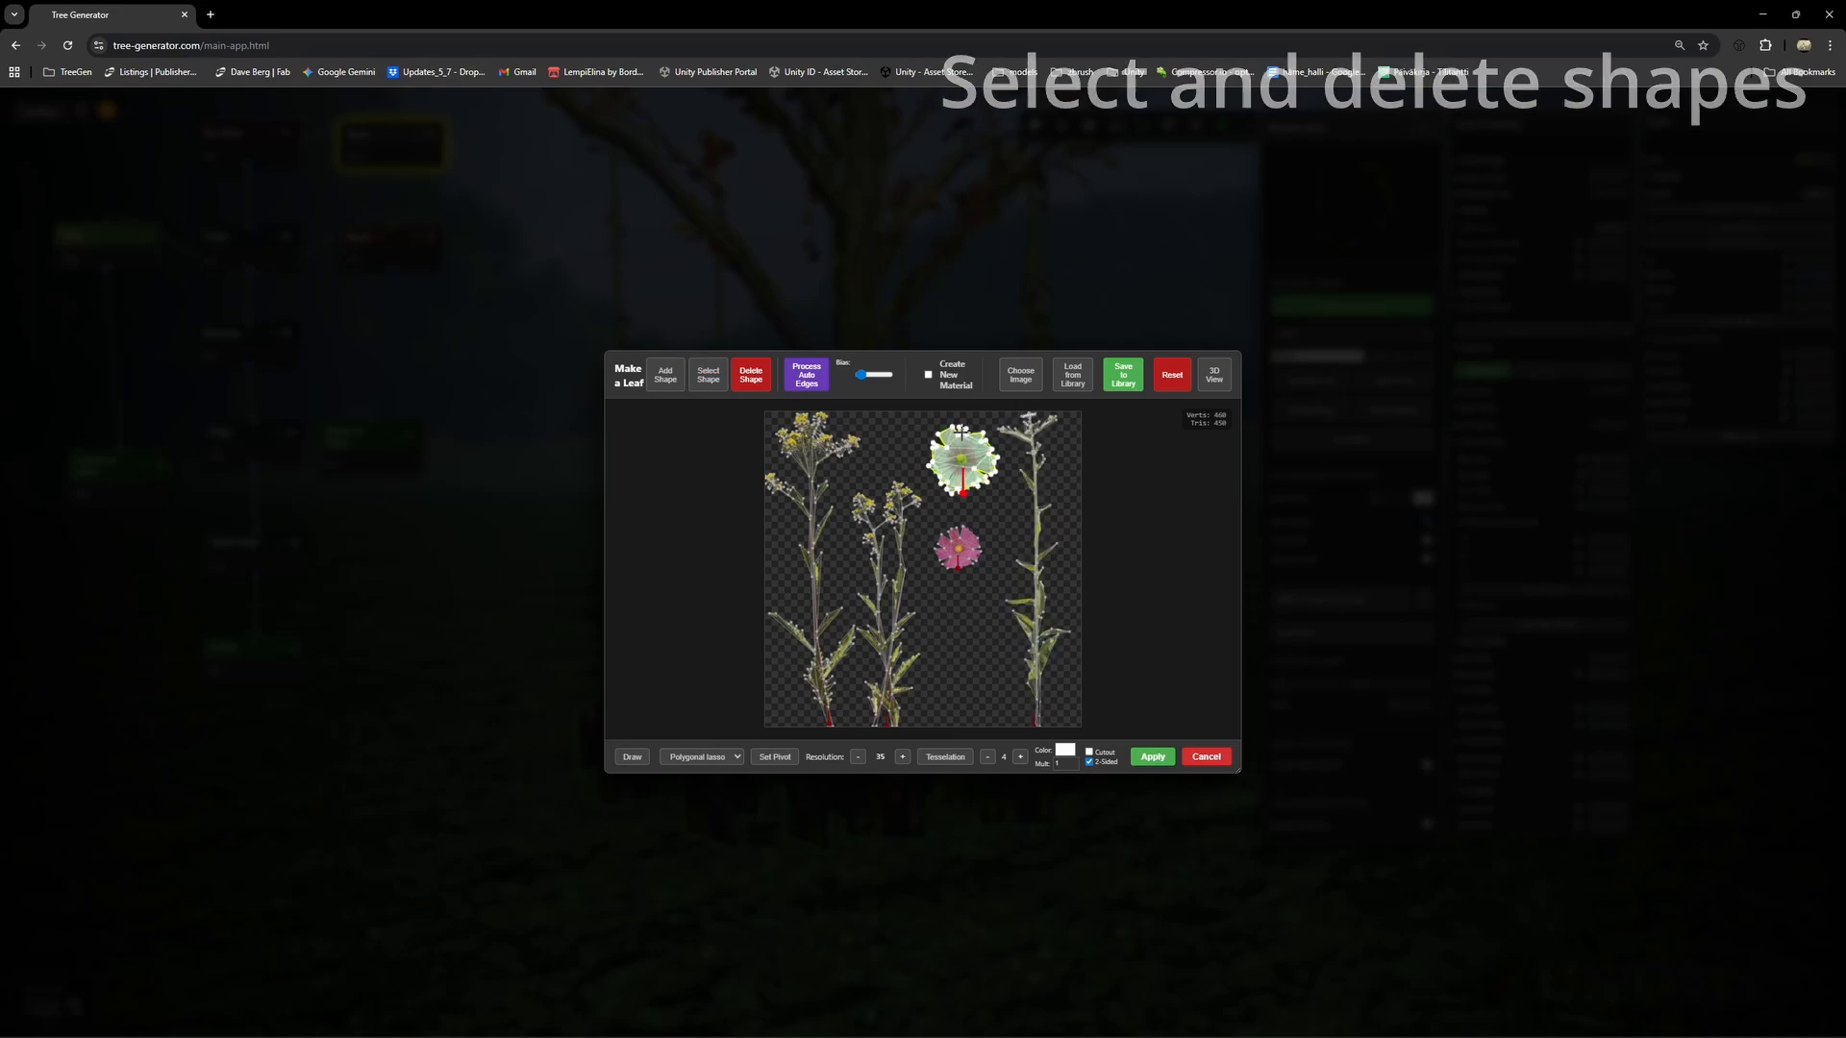
left_click(754, 377)
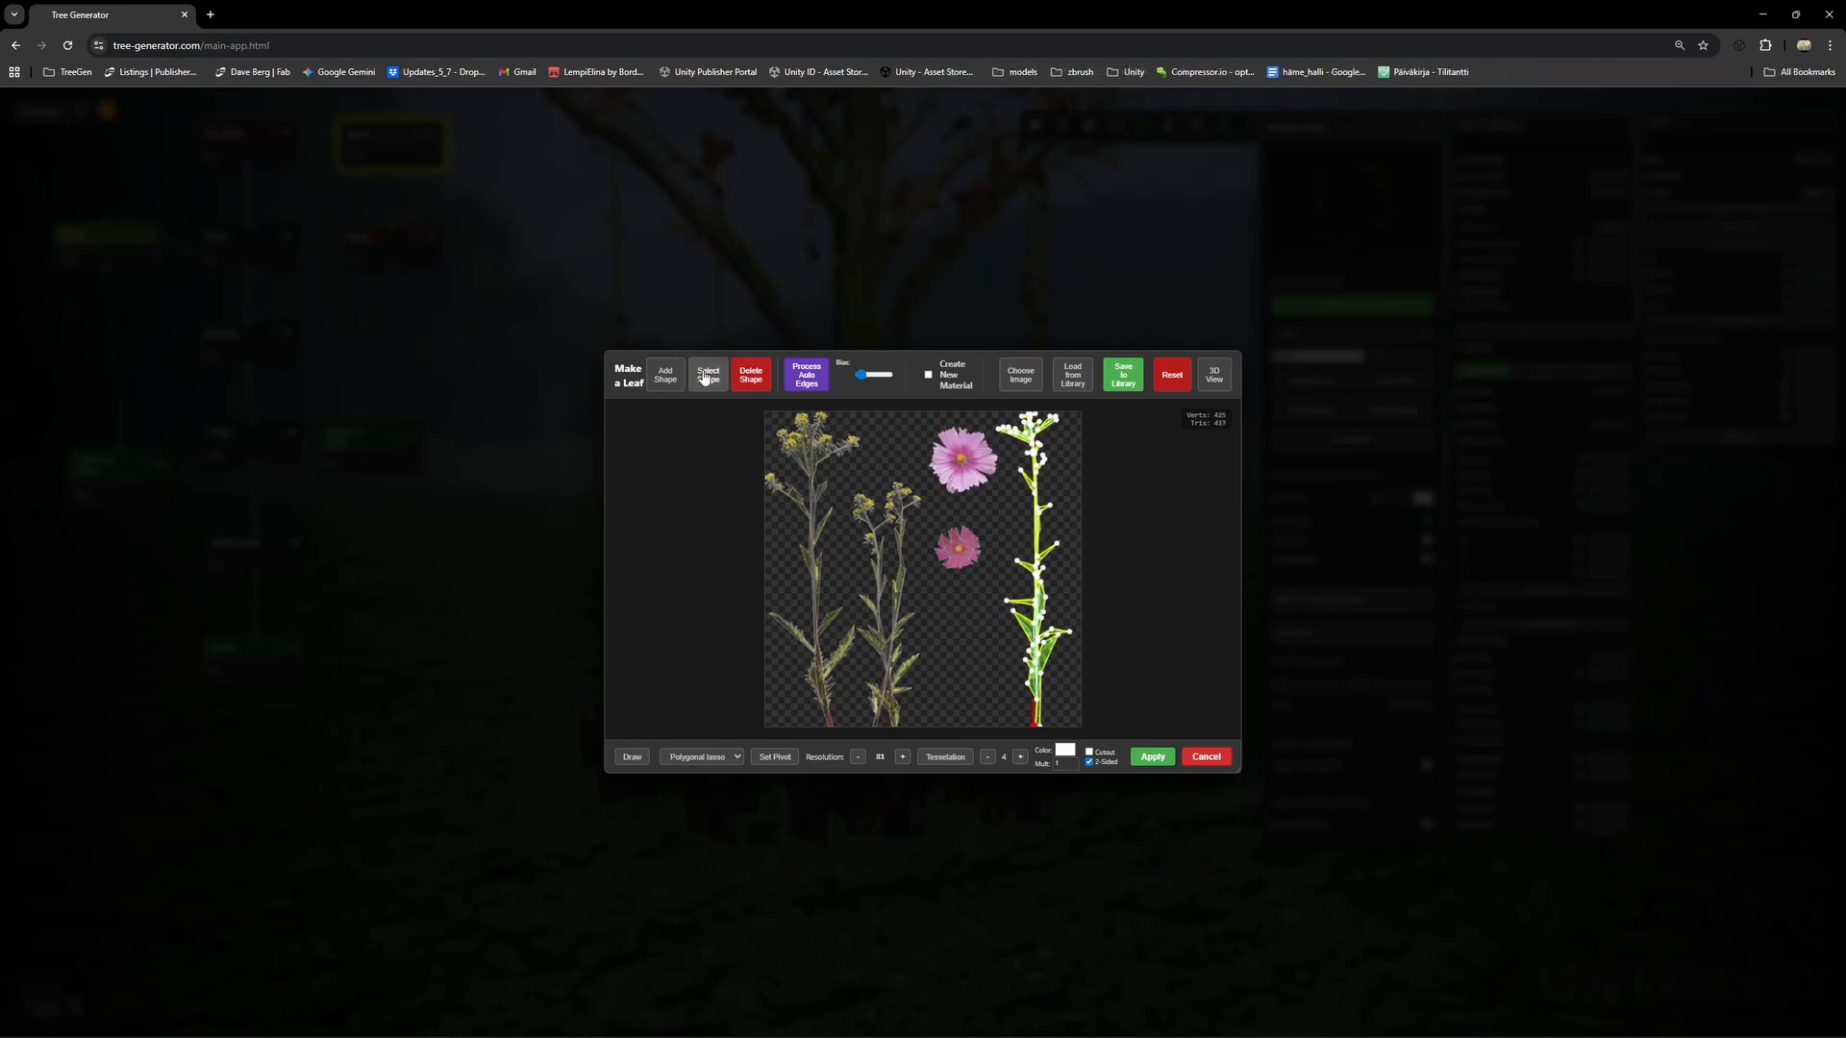
left_click(951, 531)
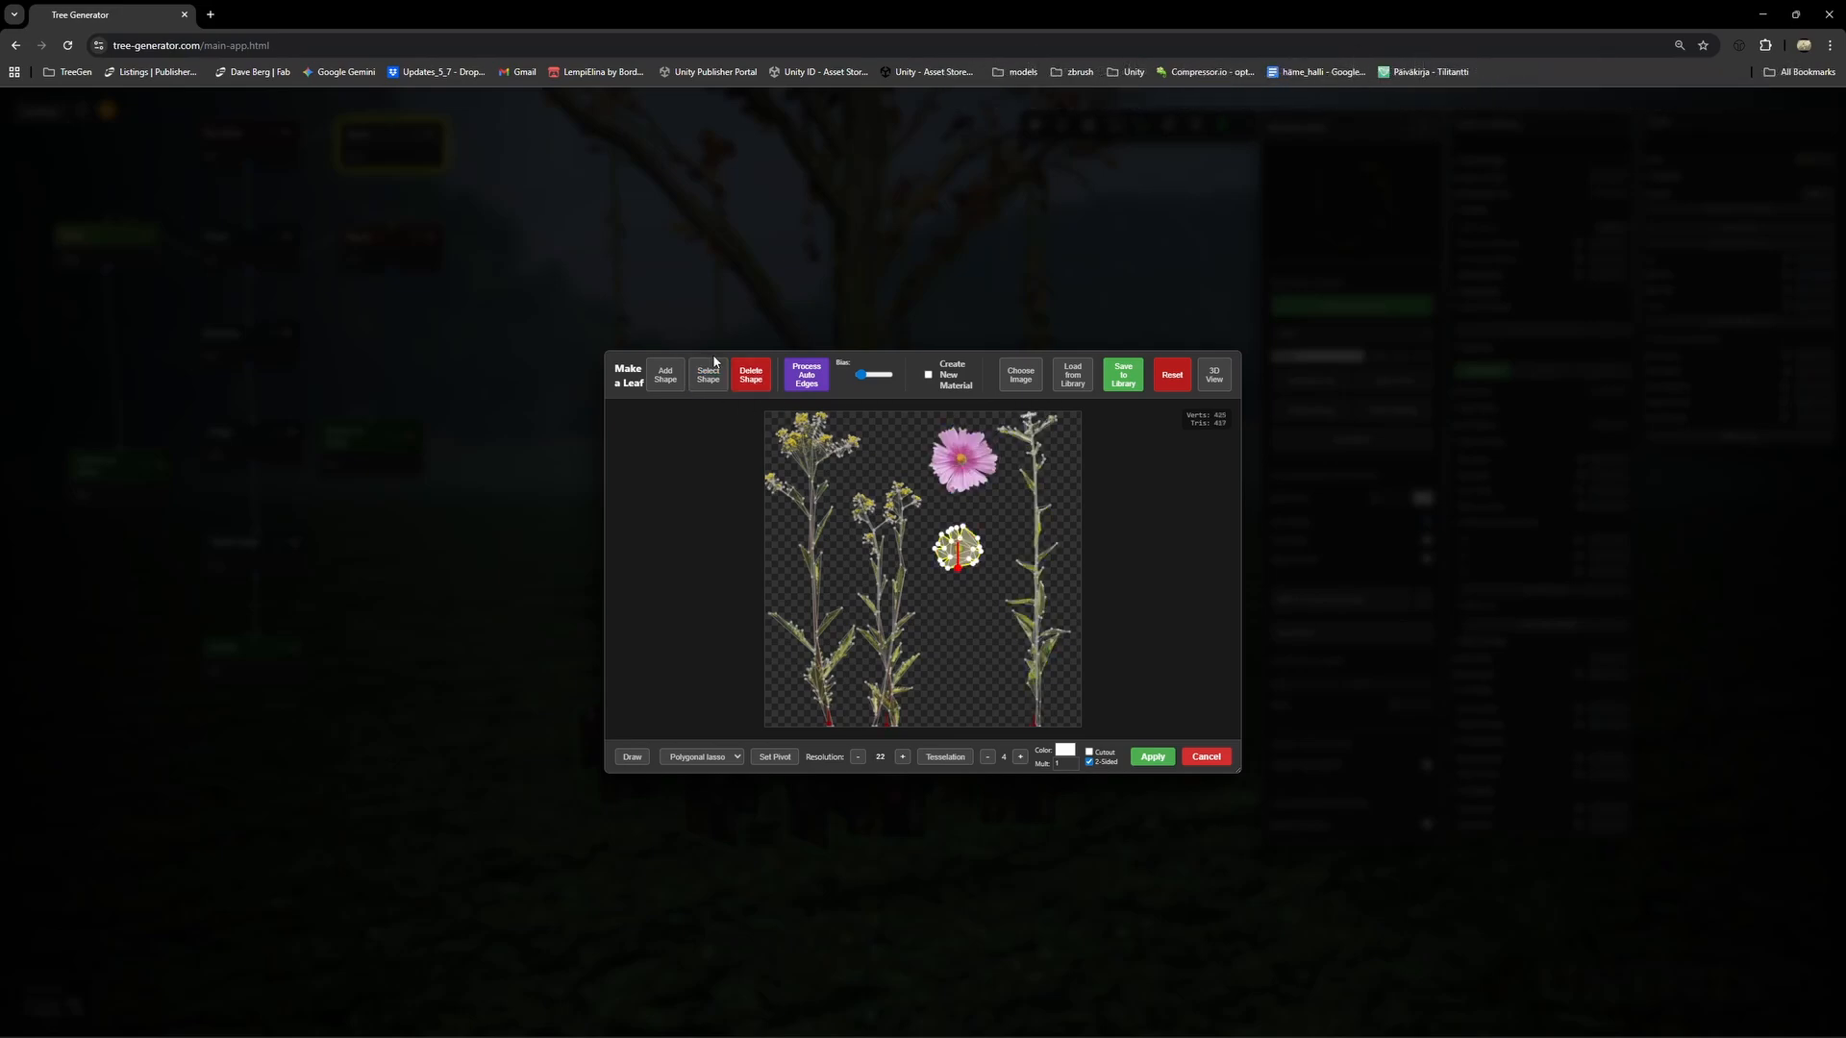
left_click(751, 379)
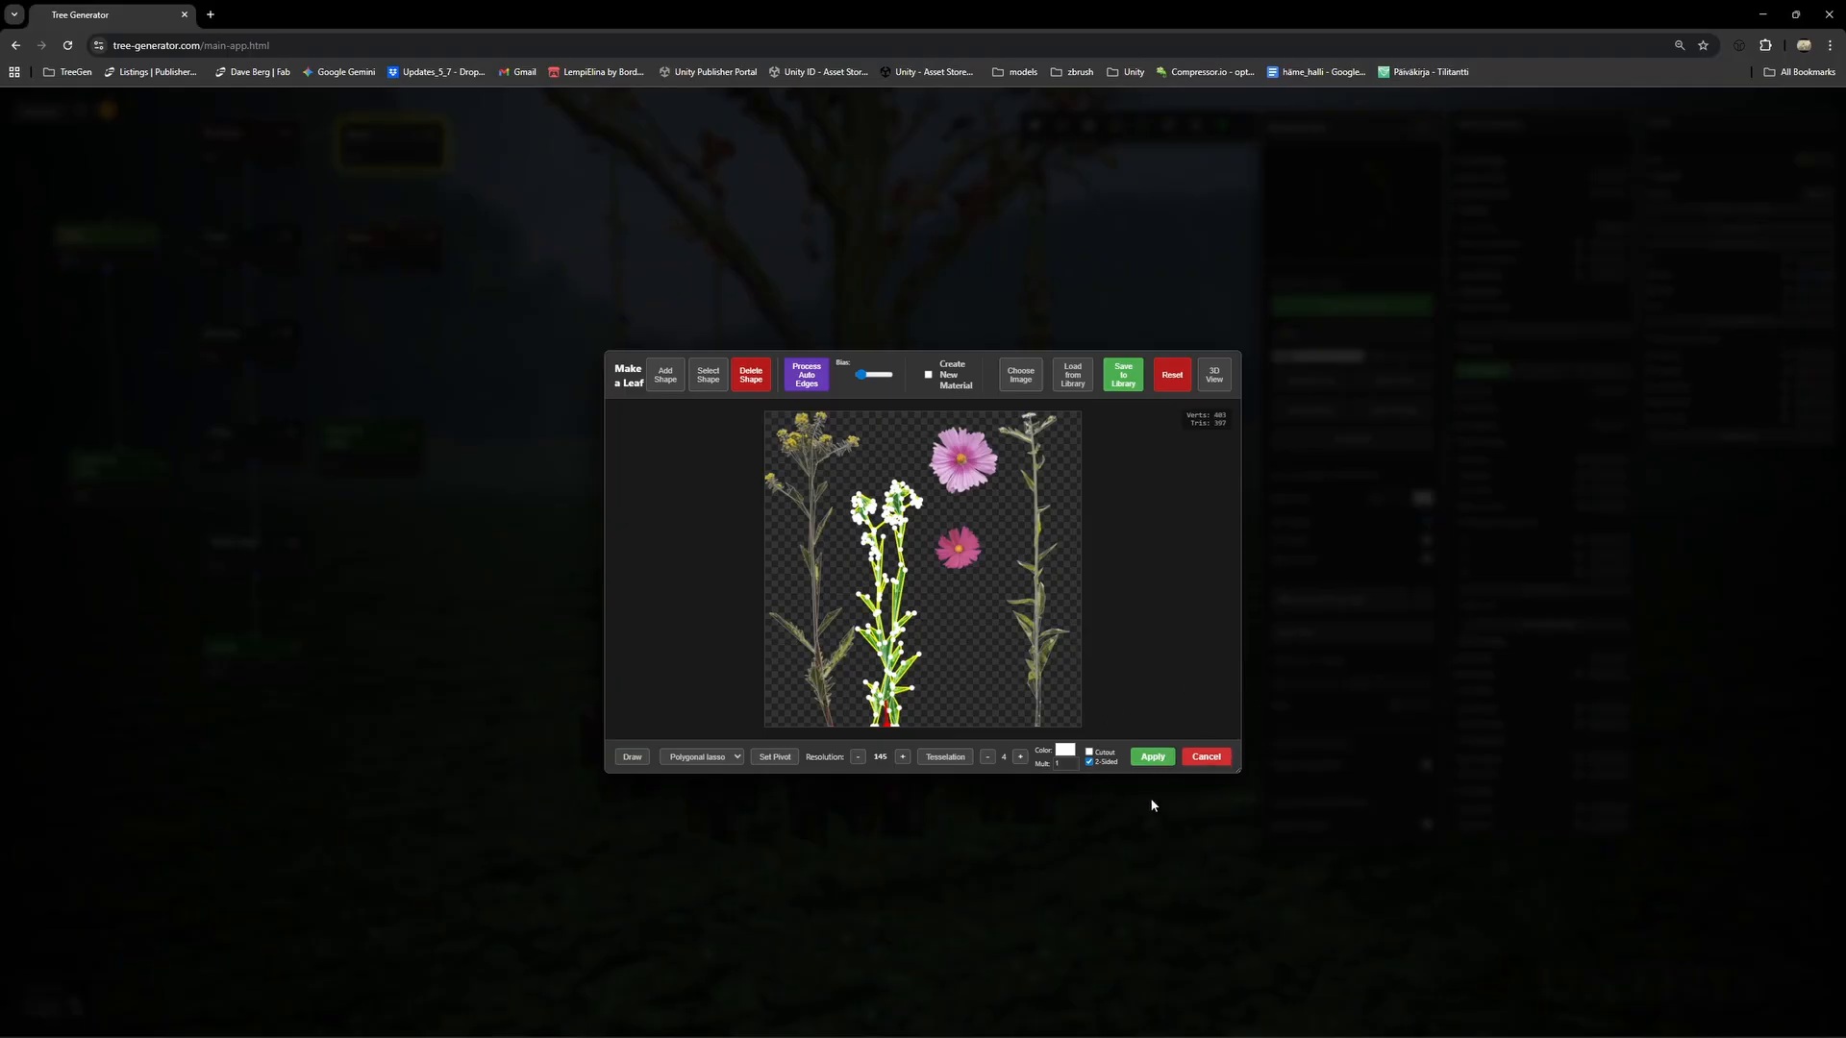
Apply the three plant shapes to the Grass layer and inspect them around the trunk's base.
left_click(1152, 758)
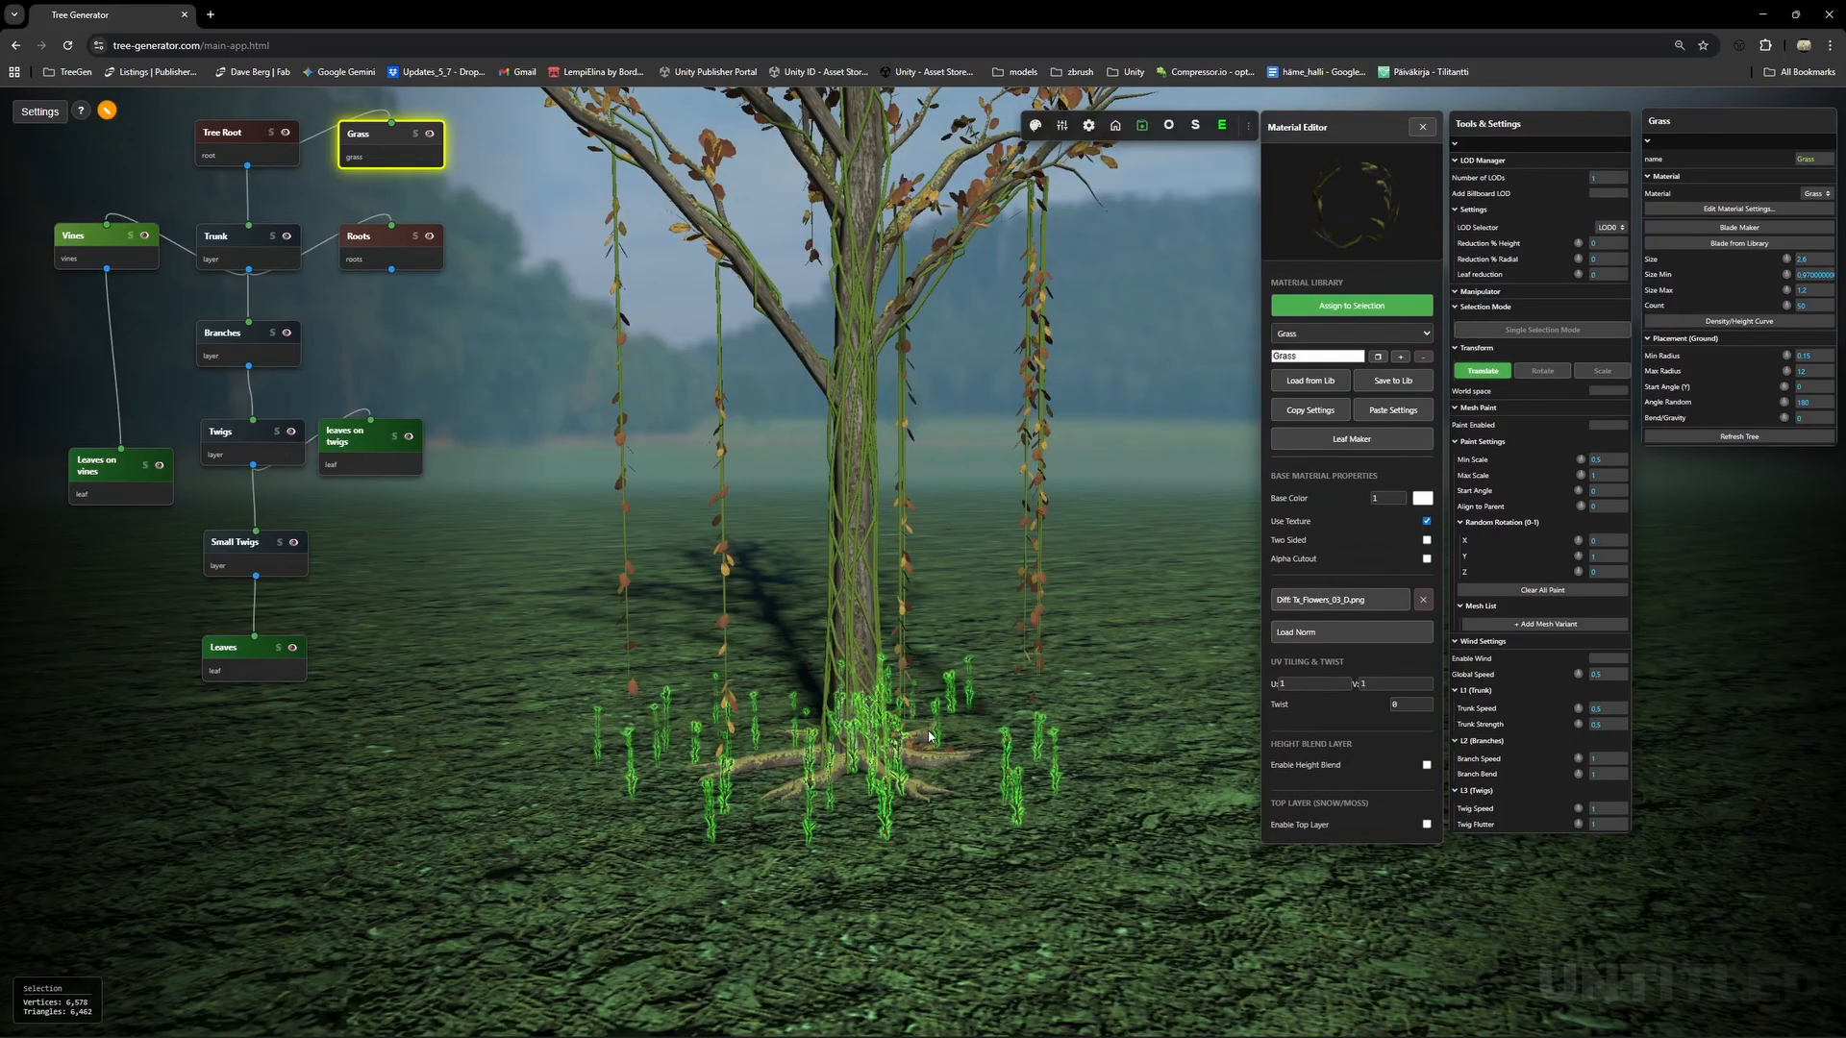
scroll(983, 750, "up", 5)
scroll(983, 750, "down", 5)
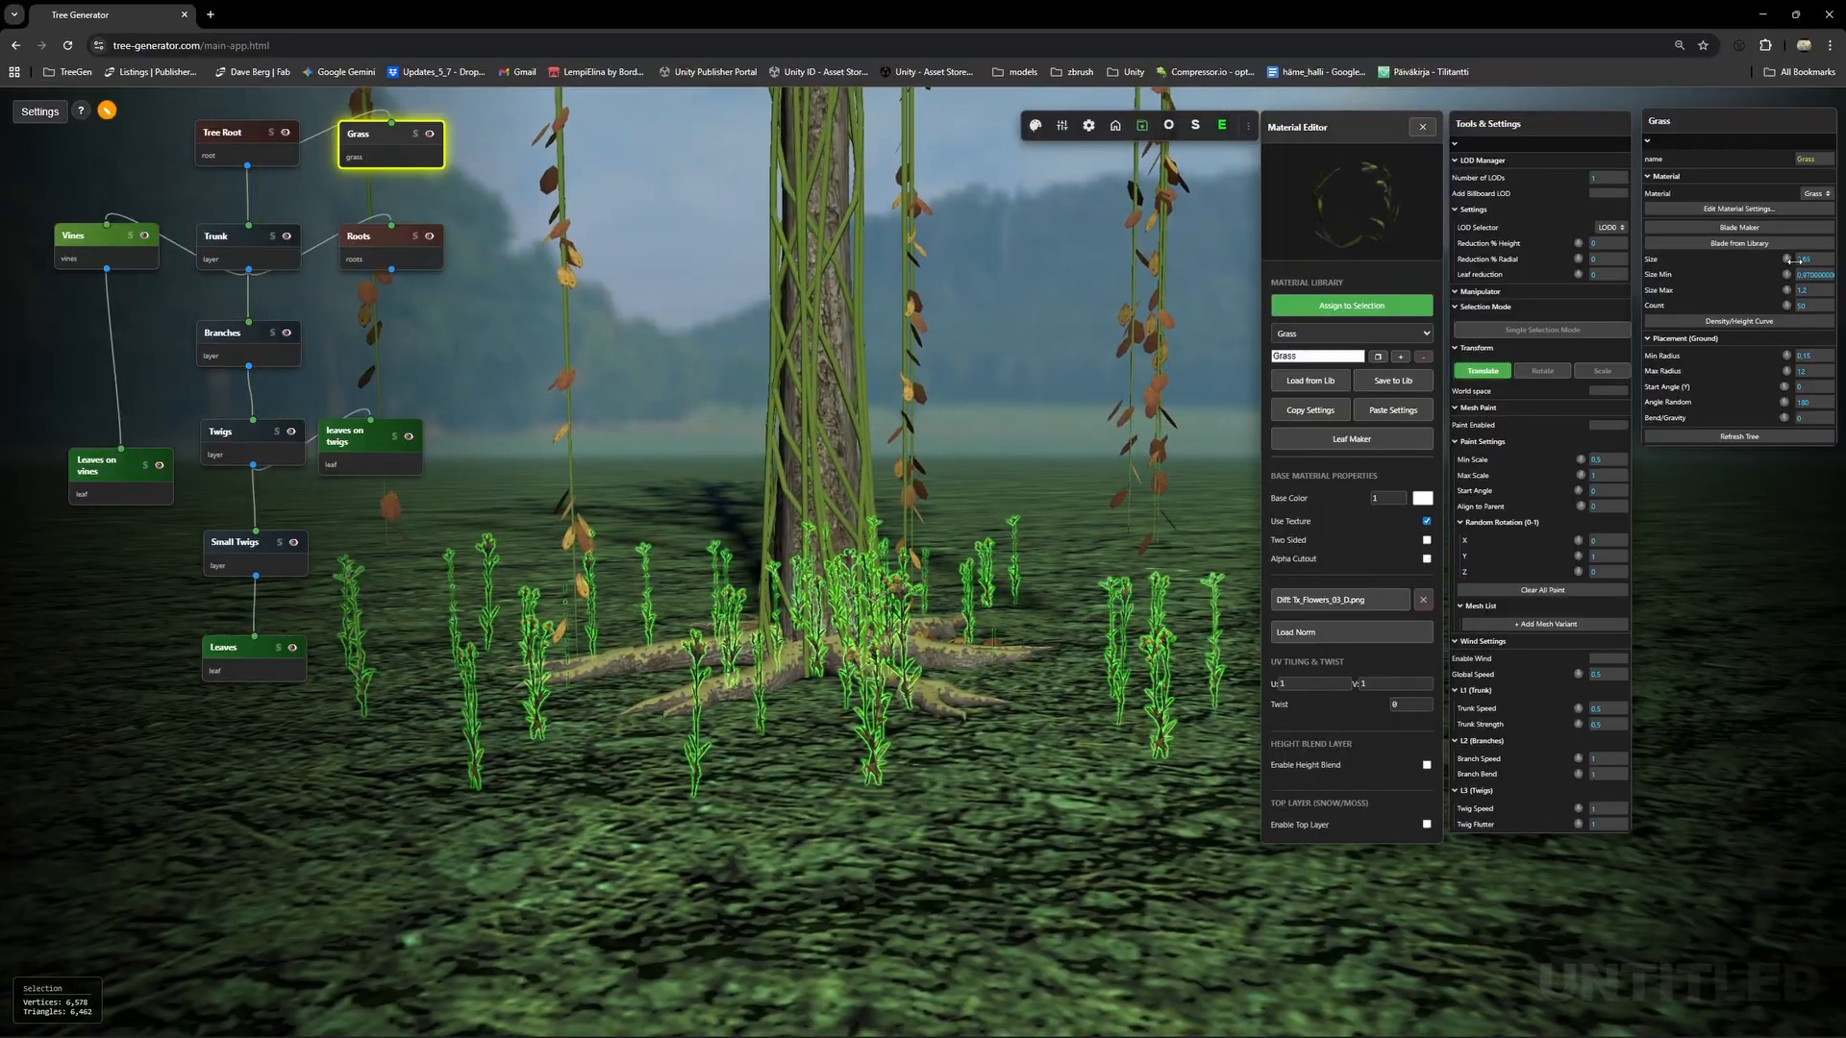
Increase the grass layer's size, raise its Count to over one hundred, and inspect the denser plants around the roots.
left_click_drag(1793, 260, 1803, 261)
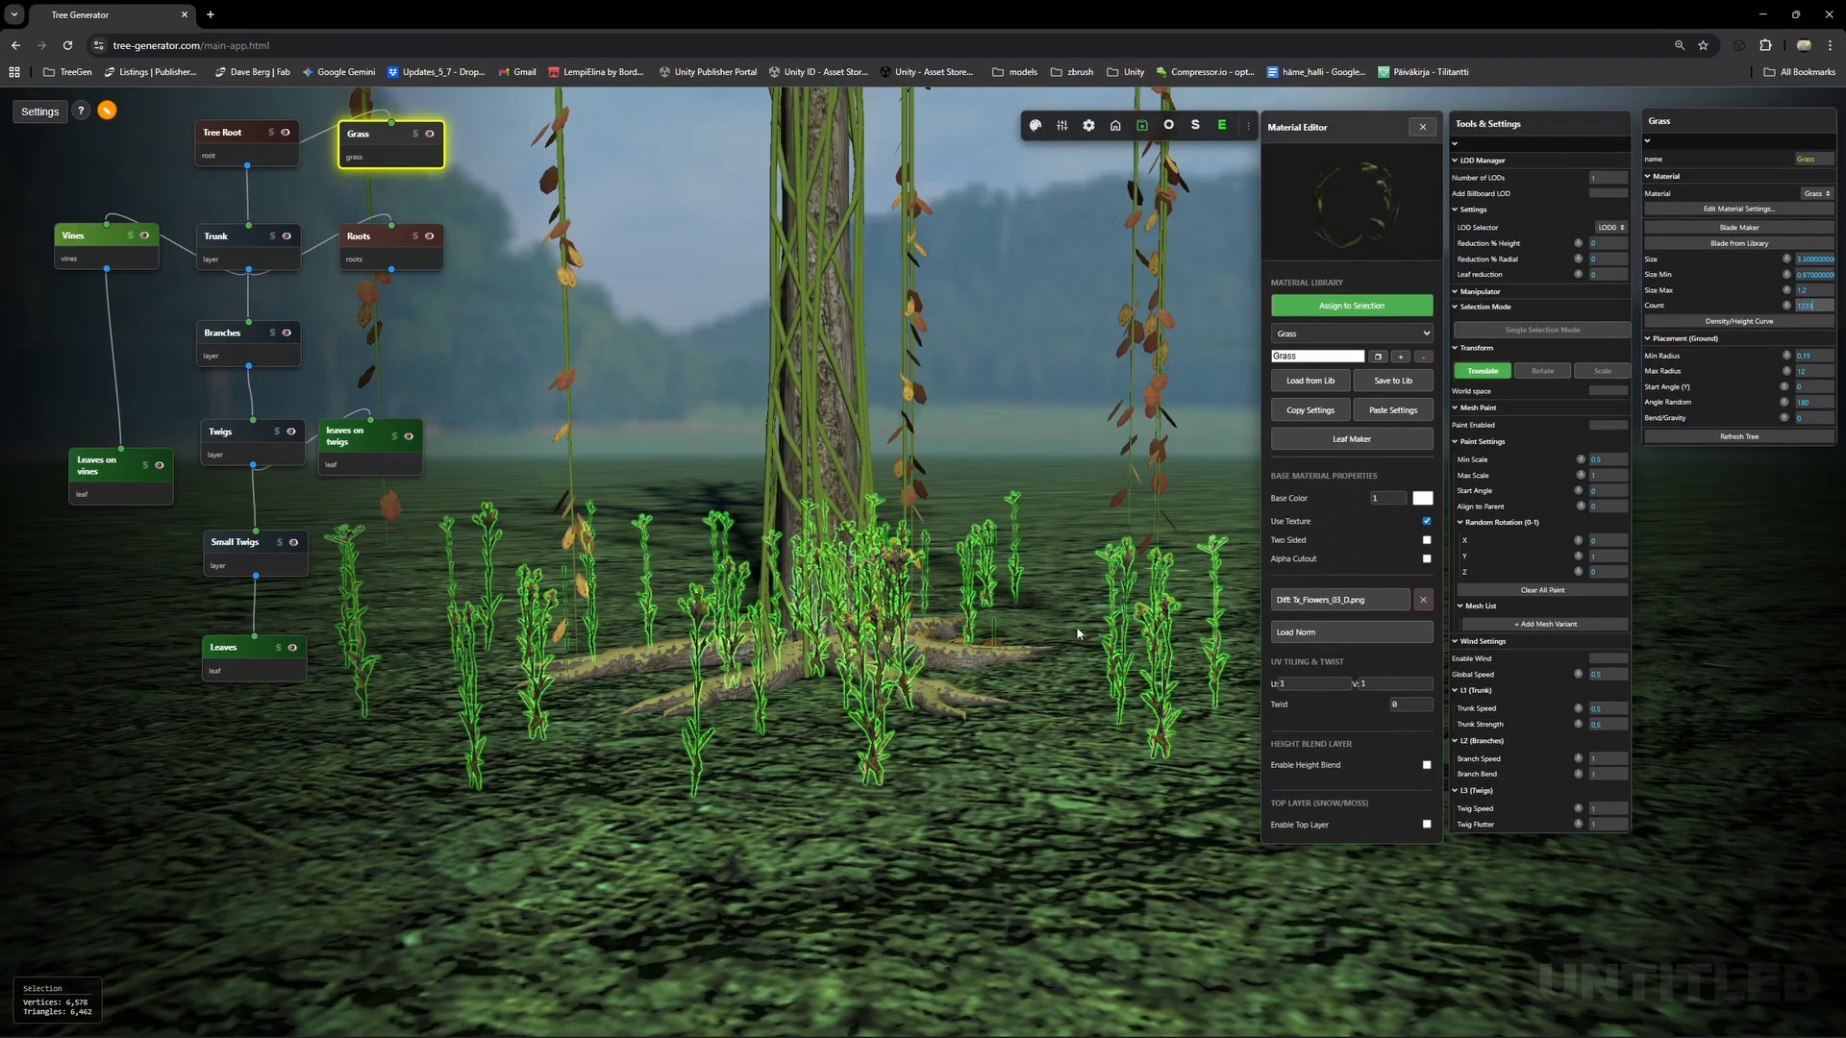
key("Return")
scroll(1058, 644, "down", 5)
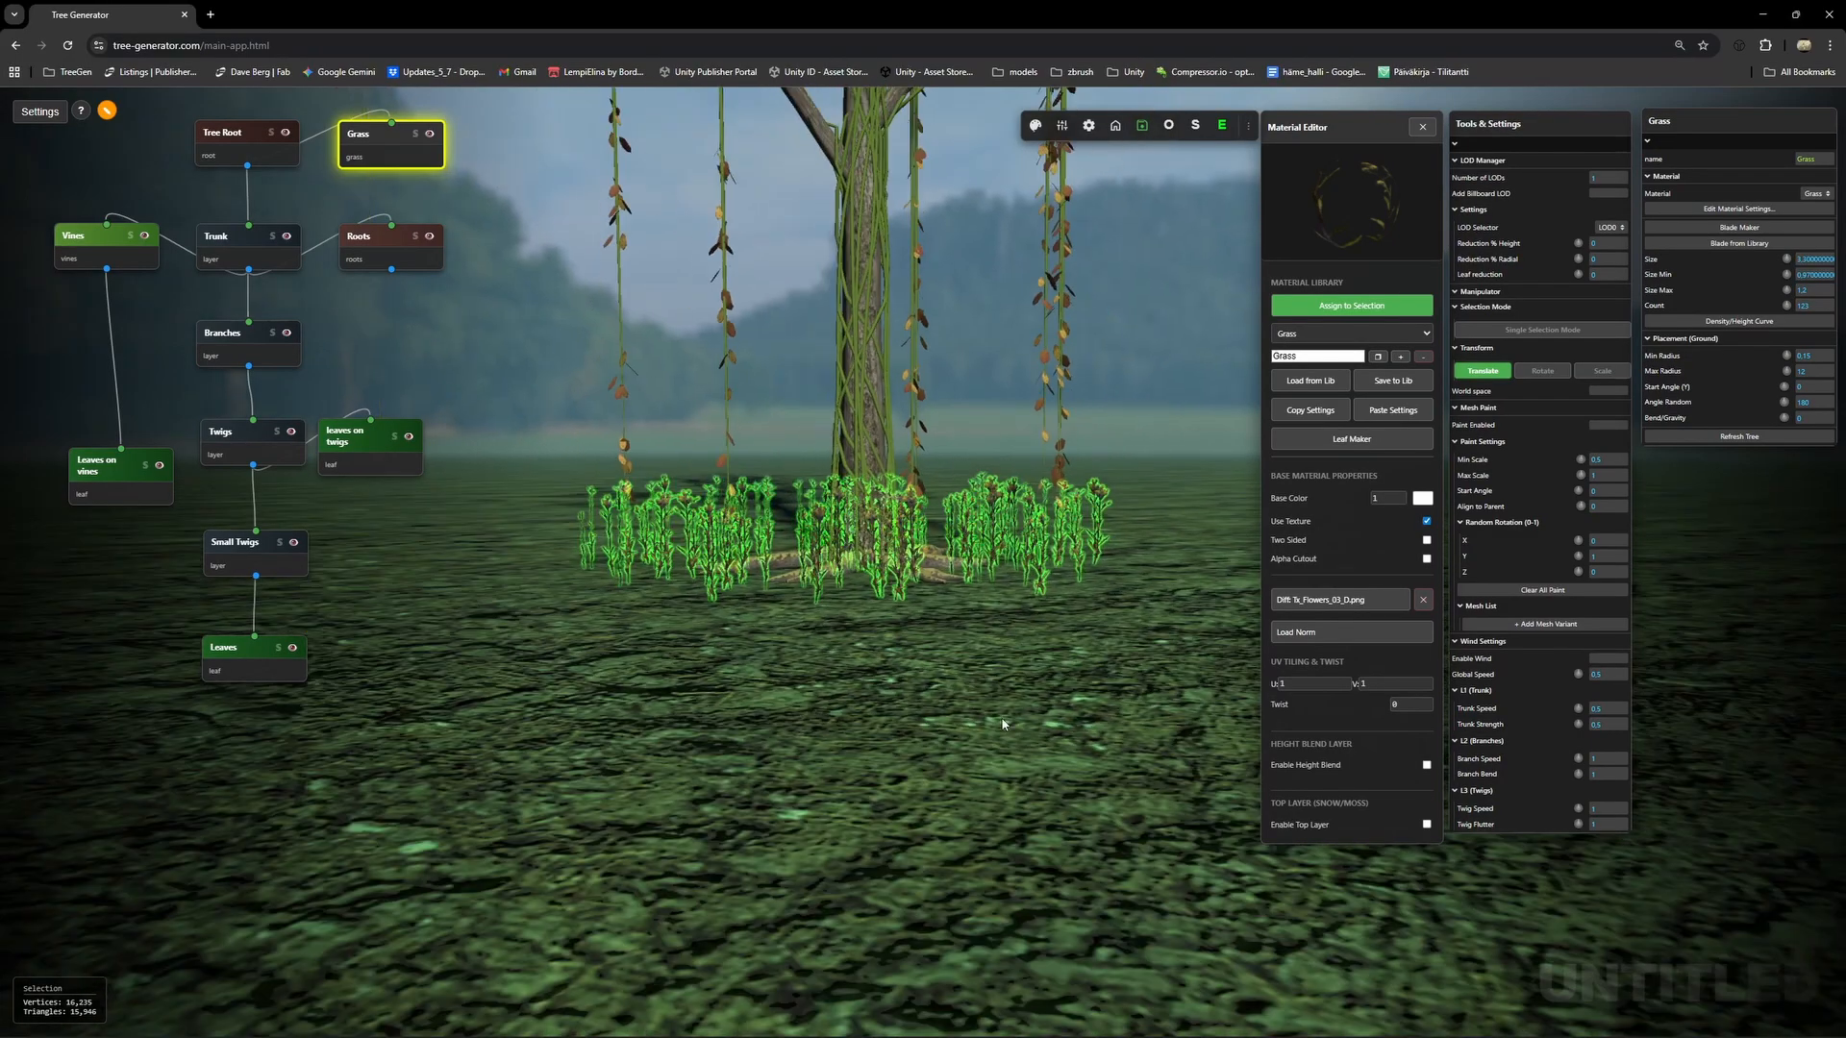
right_click_drag(1000, 663, 951, 745)
left_click(834, 753)
left_click_drag(835, 753, 980, 741)
scroll(981, 741, "up", 5)
left_click(1134, 514)
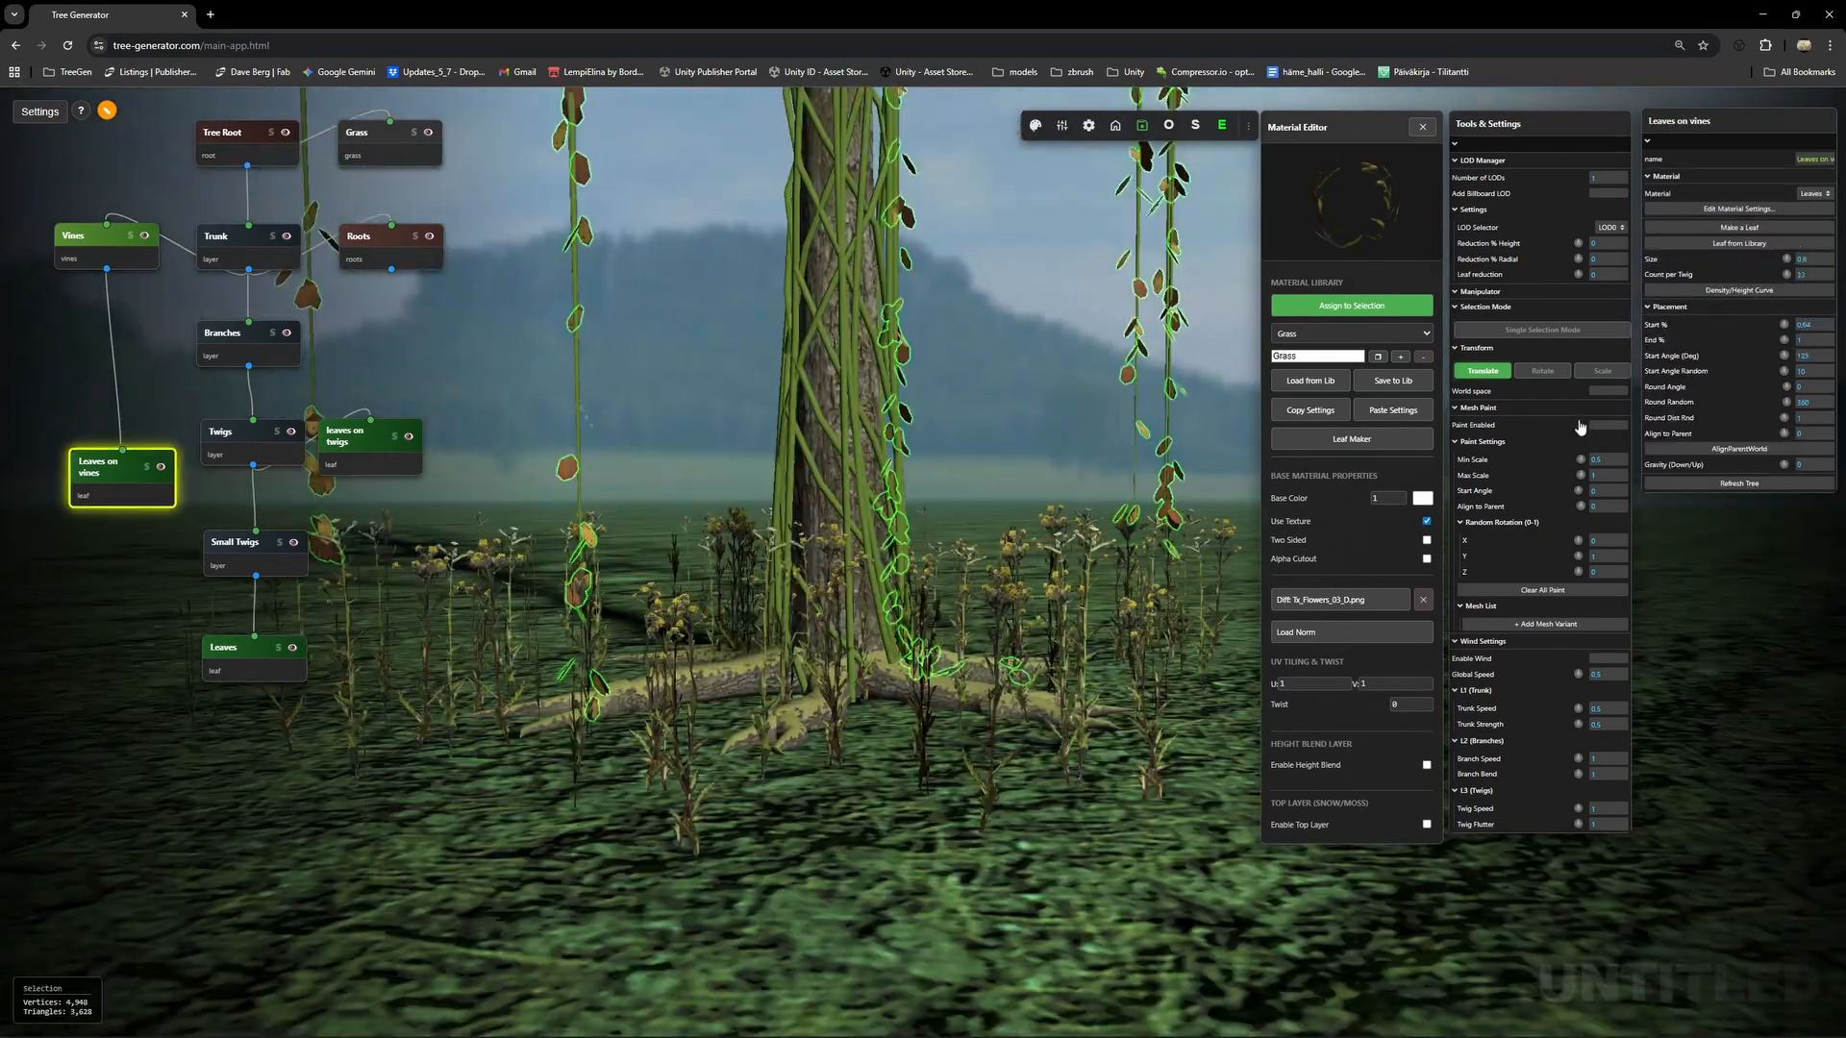
Enable wind for the tree and watch the sway of the plants, vines and crown.
left_click(1608, 660)
left_click_drag(1105, 635, 732, 423)
left_click(730, 422)
right_click_drag(731, 422, 925, 450)
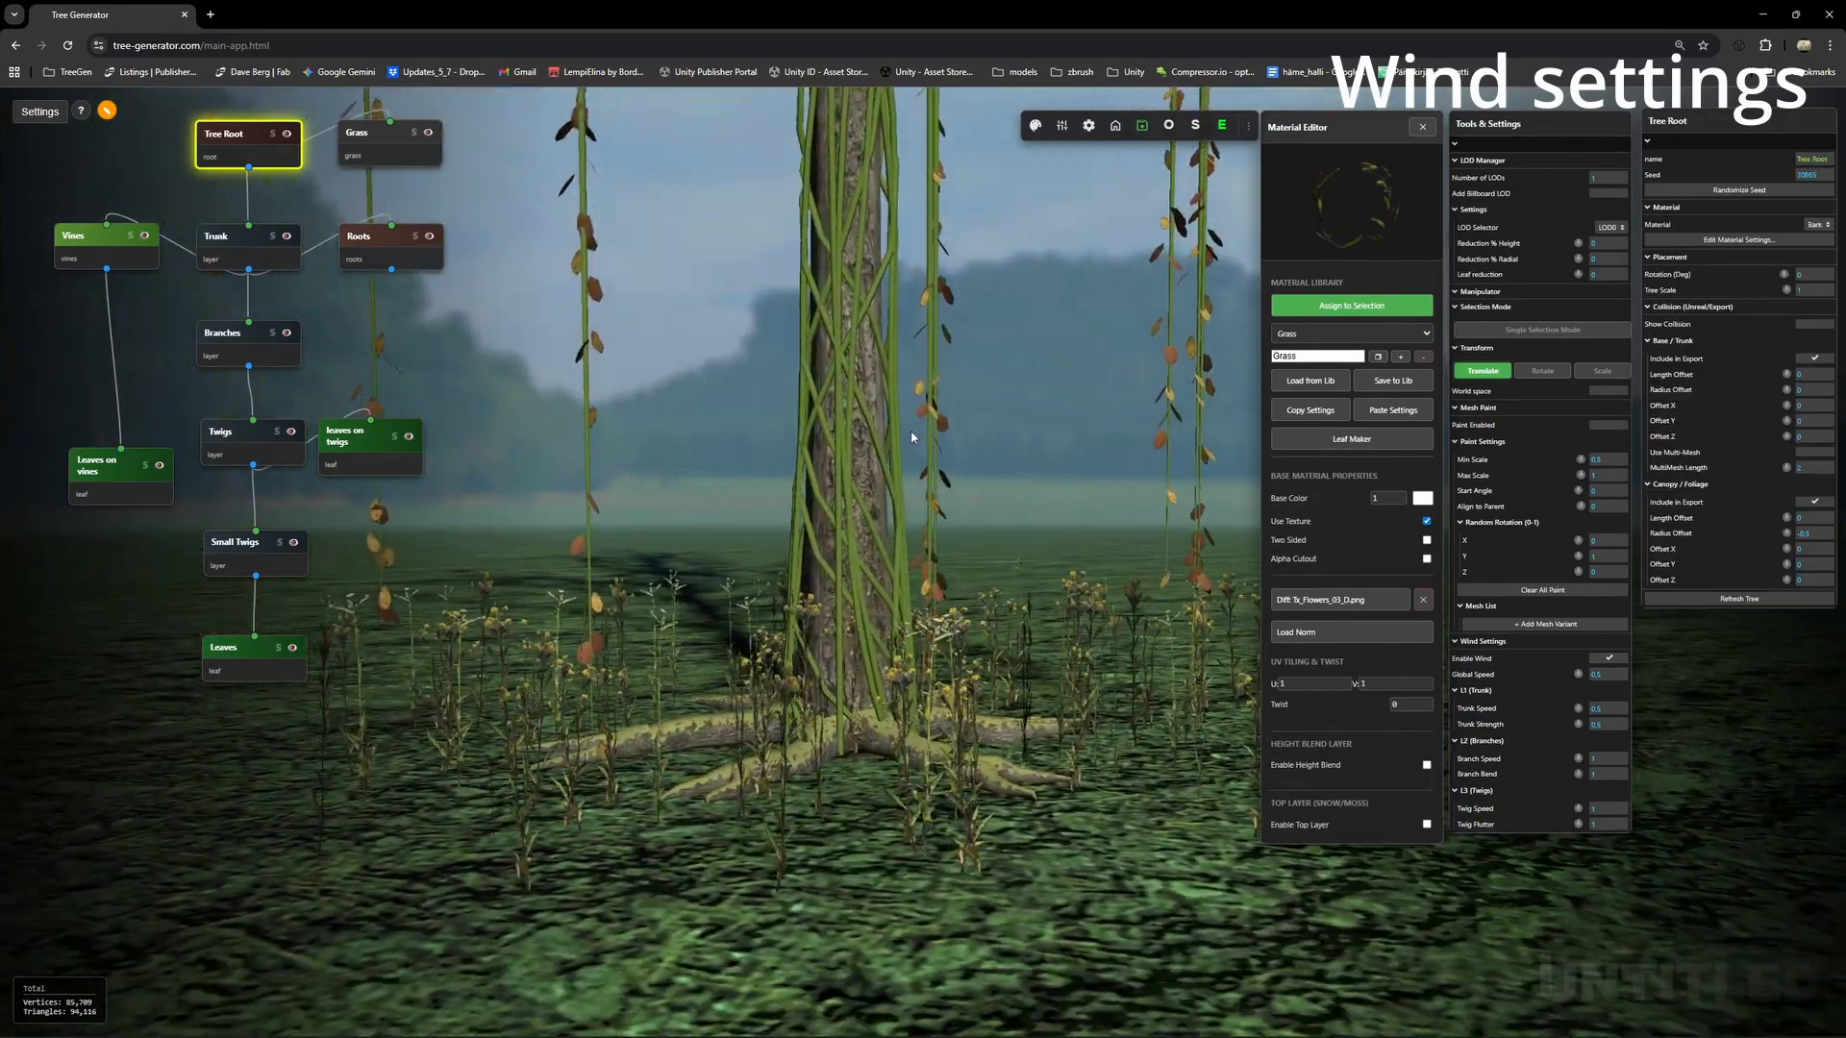
scroll(924, 450, "down", 10)
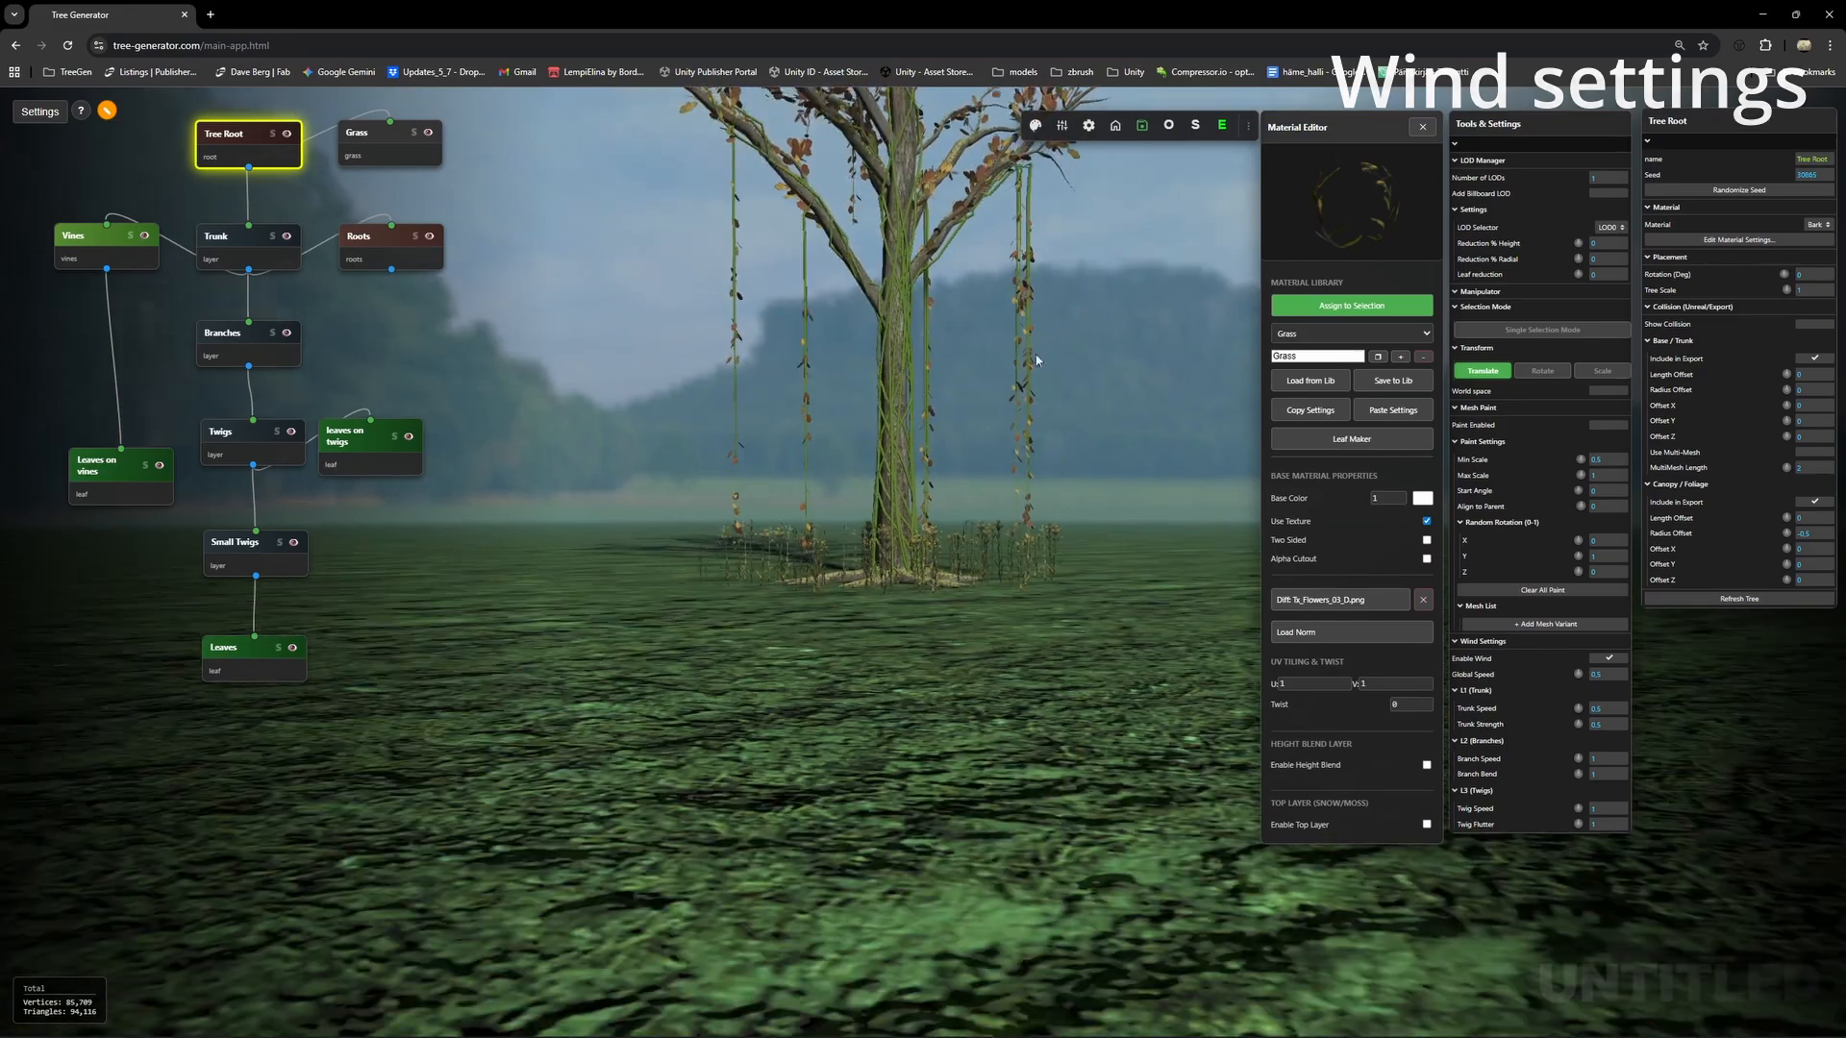
right_click_drag(1010, 409, 1017, 618)
scroll(1017, 618, "down", 7)
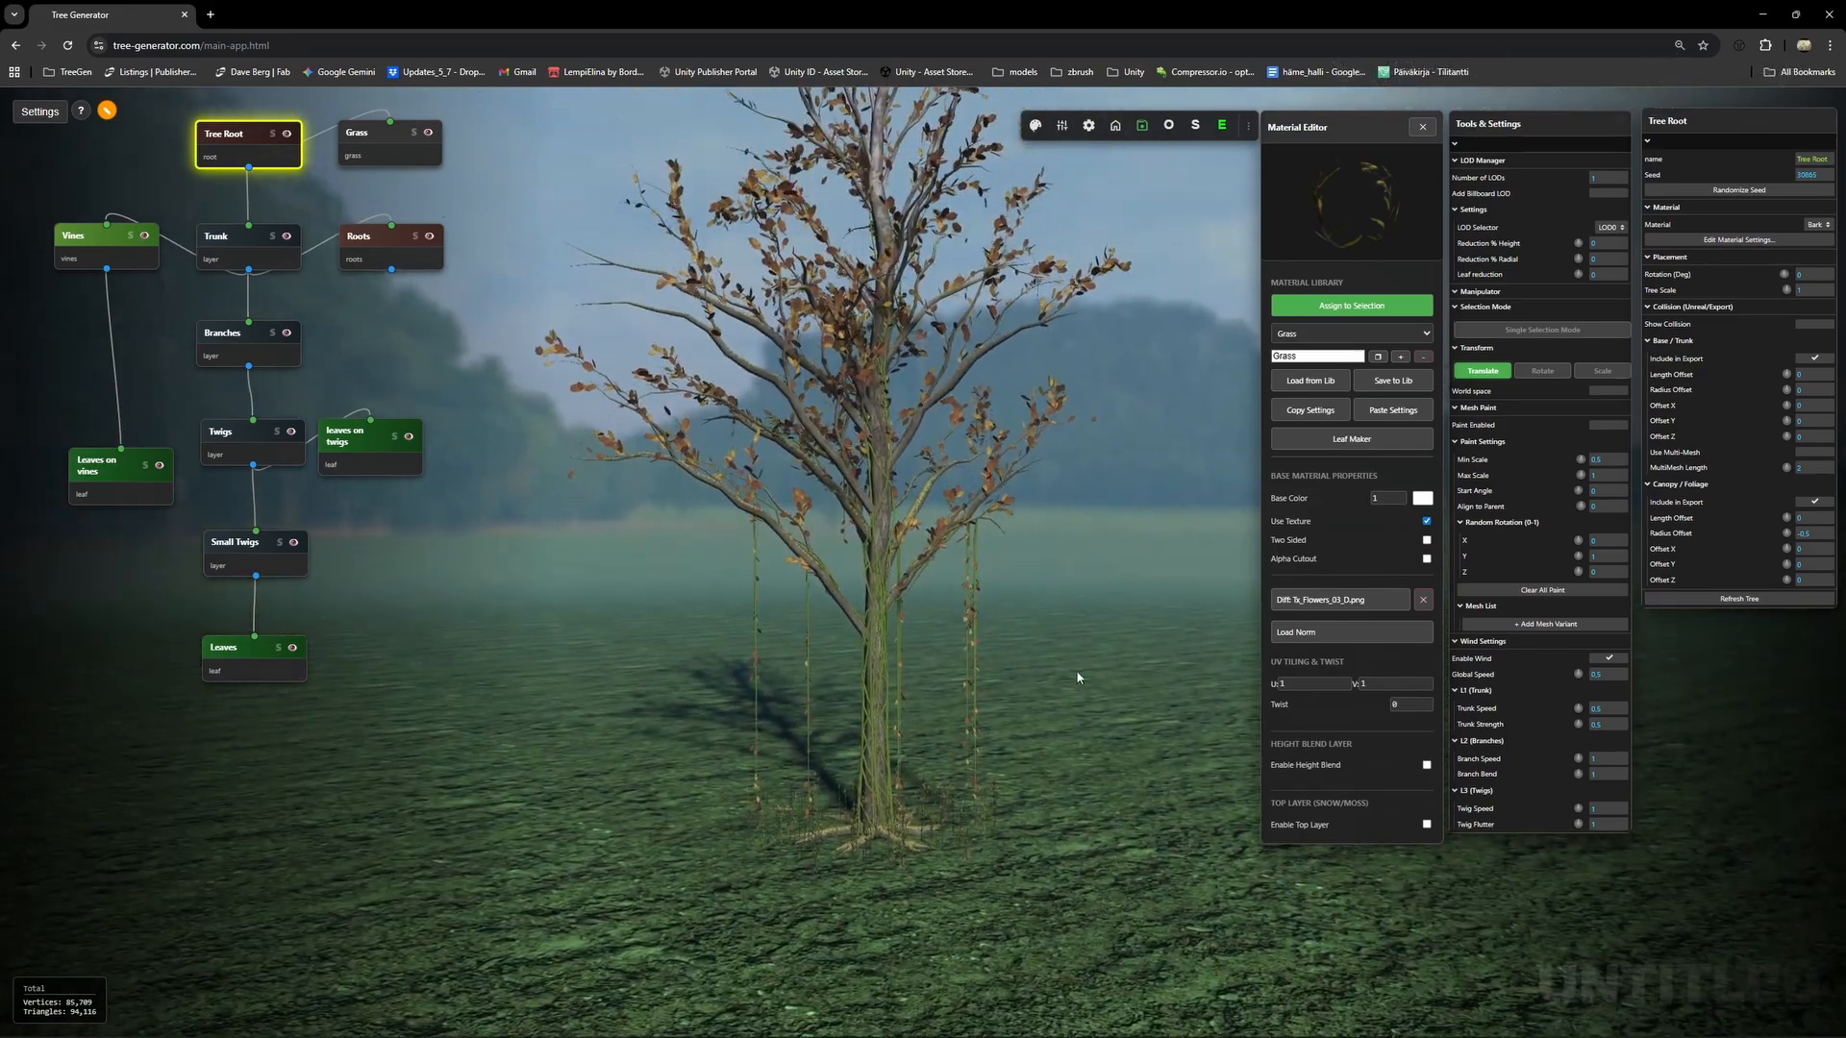
left_click_drag(1048, 628, 973, 625)
Lower the wind's Global Speed to 0.2, reduce the trunk, branch and twig wind values, and inspect the gentler sway.
left_click(1115, 126)
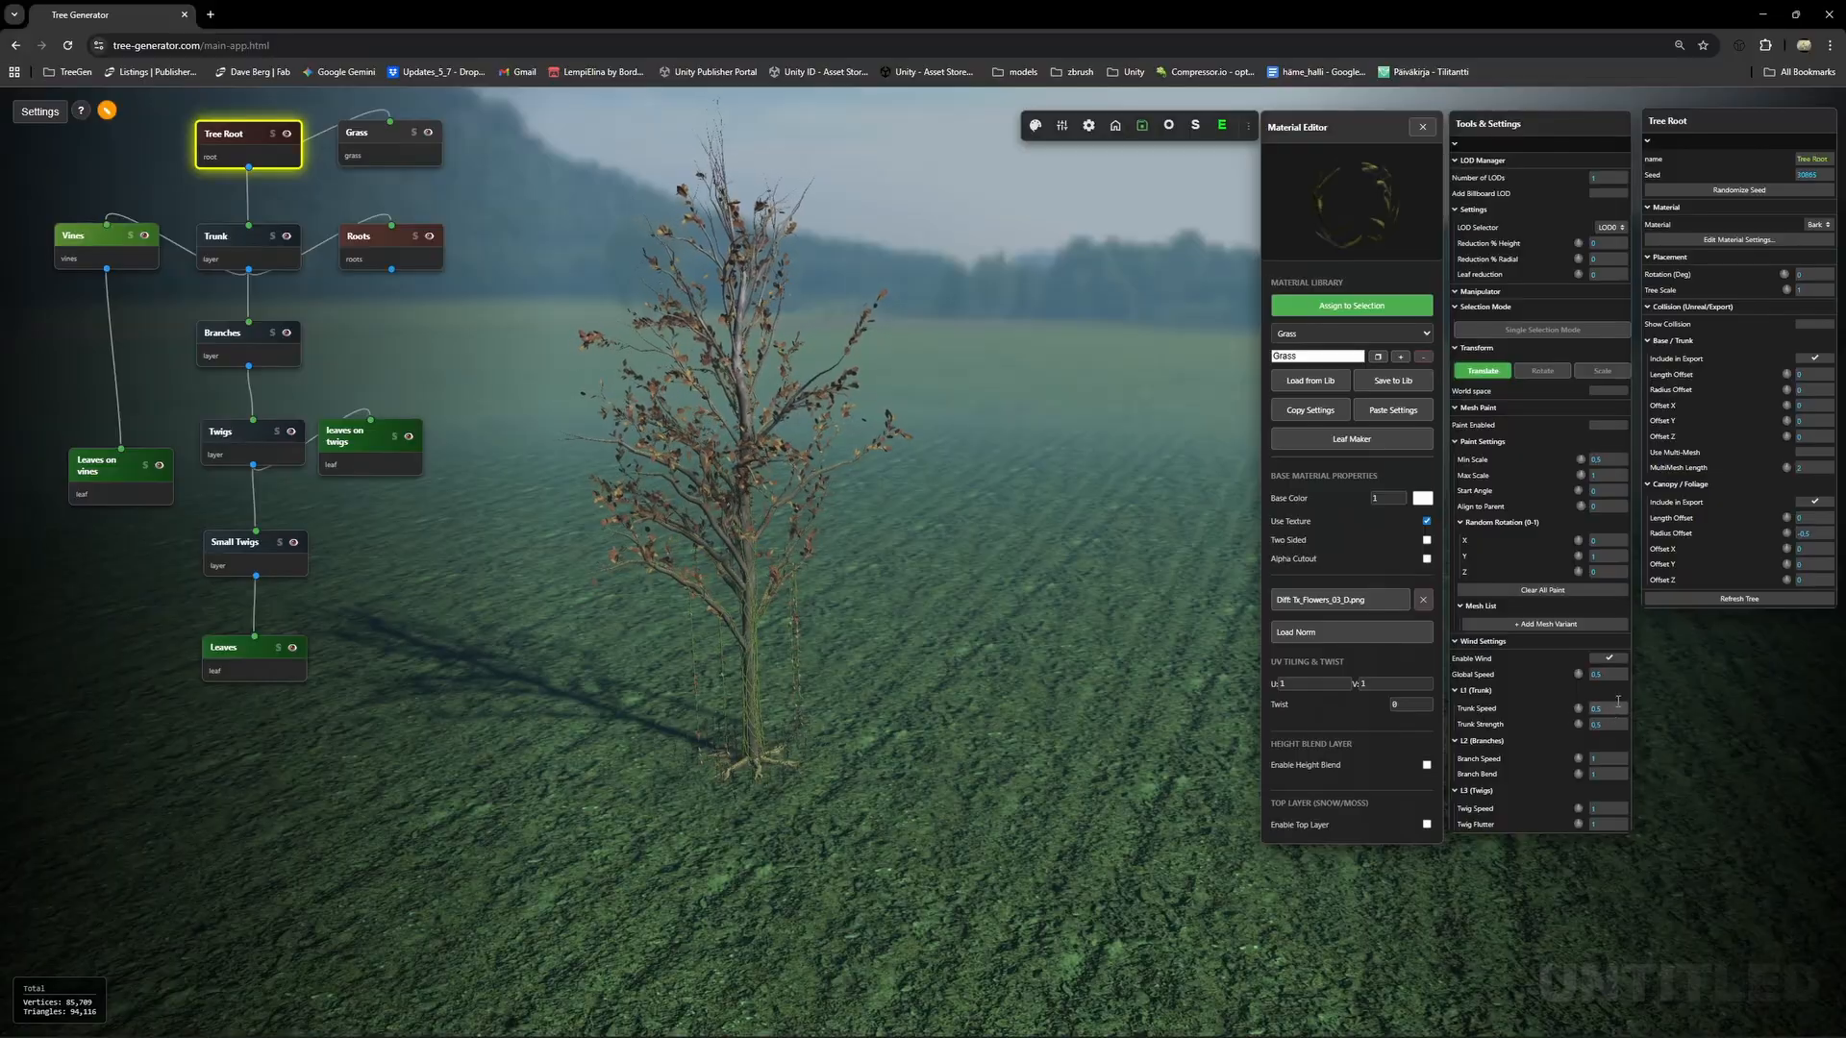
left_click_drag(1614, 677, 1554, 676)
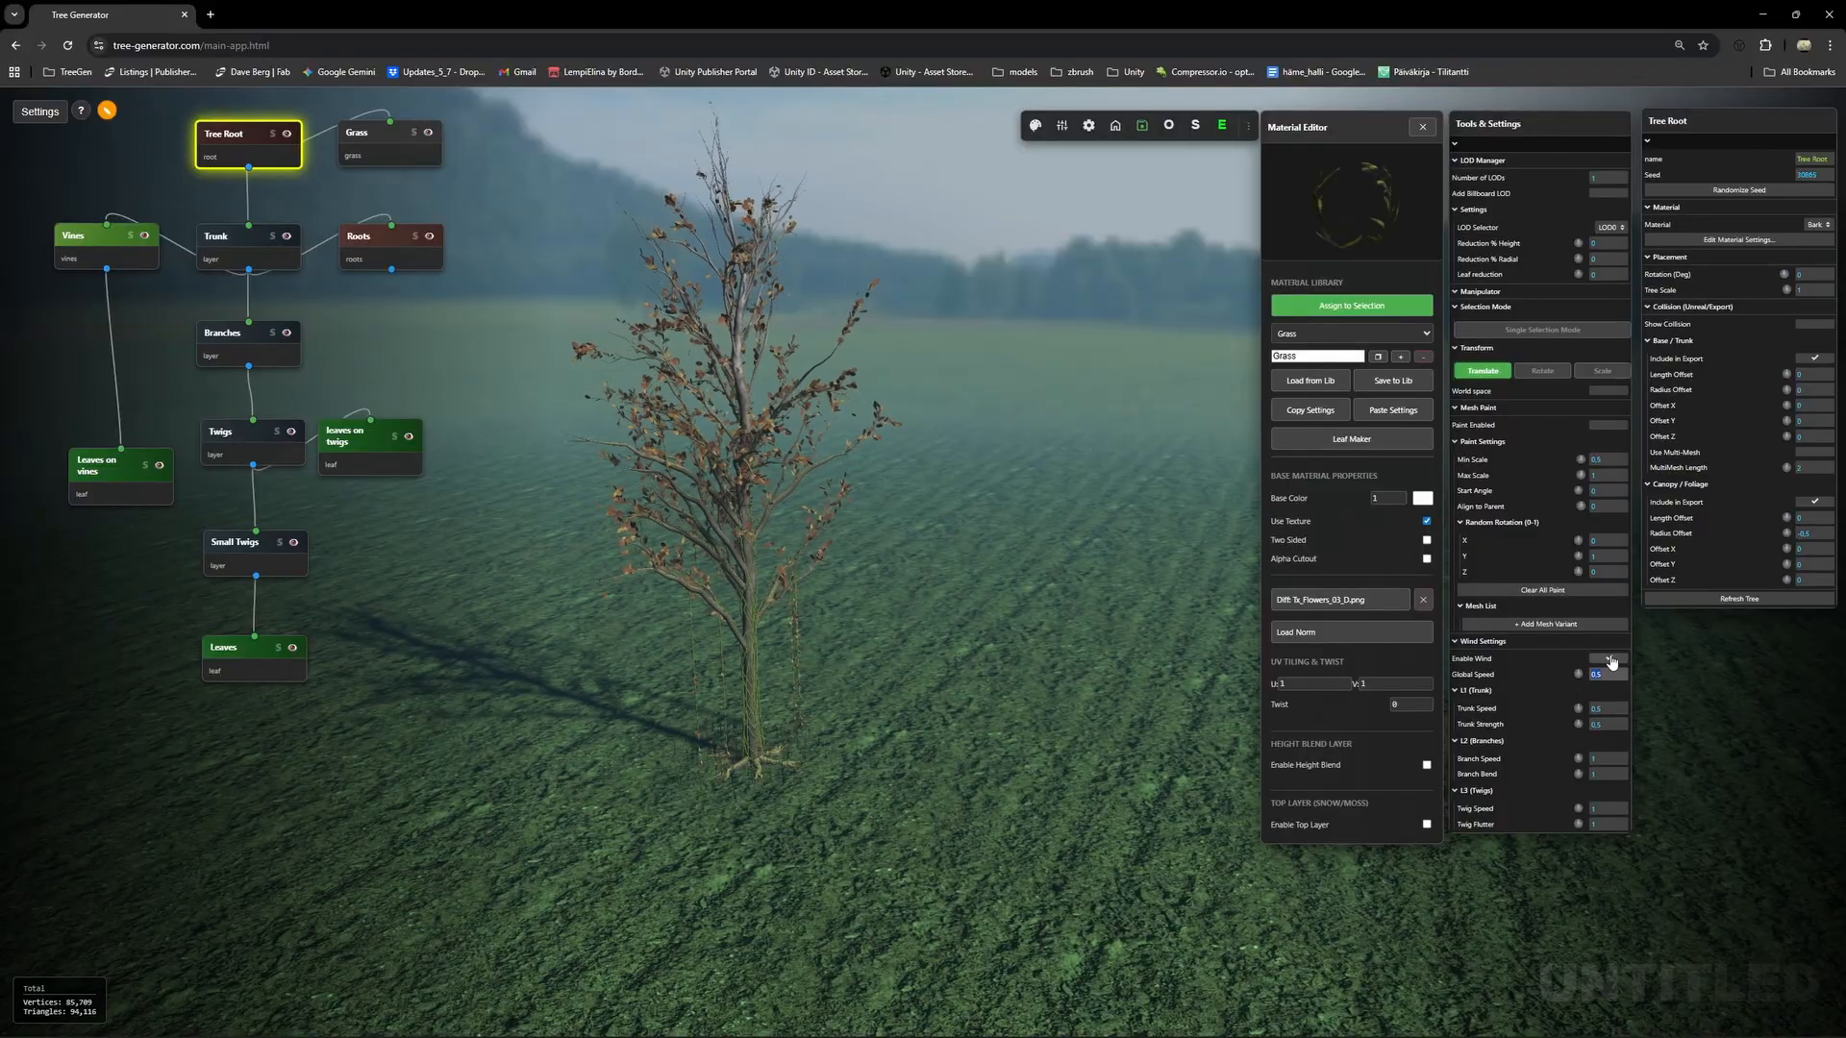
type("2")
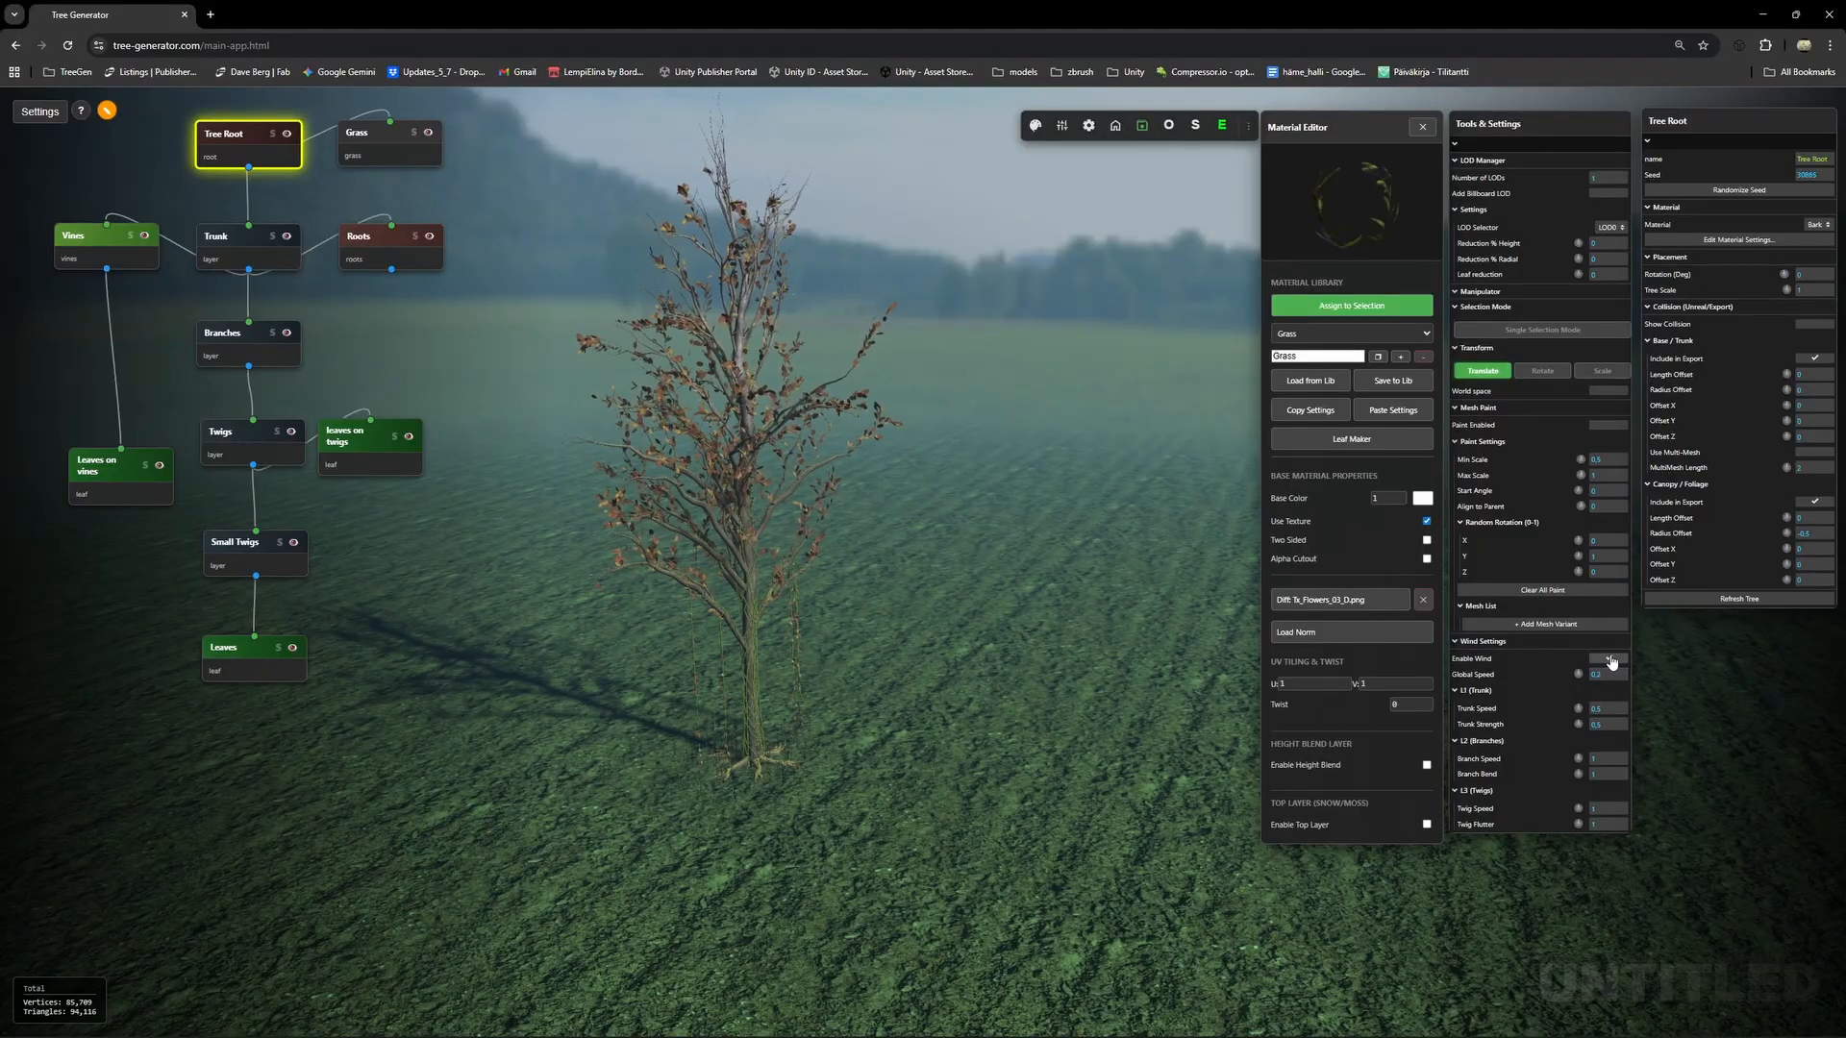
left_click(1611, 708)
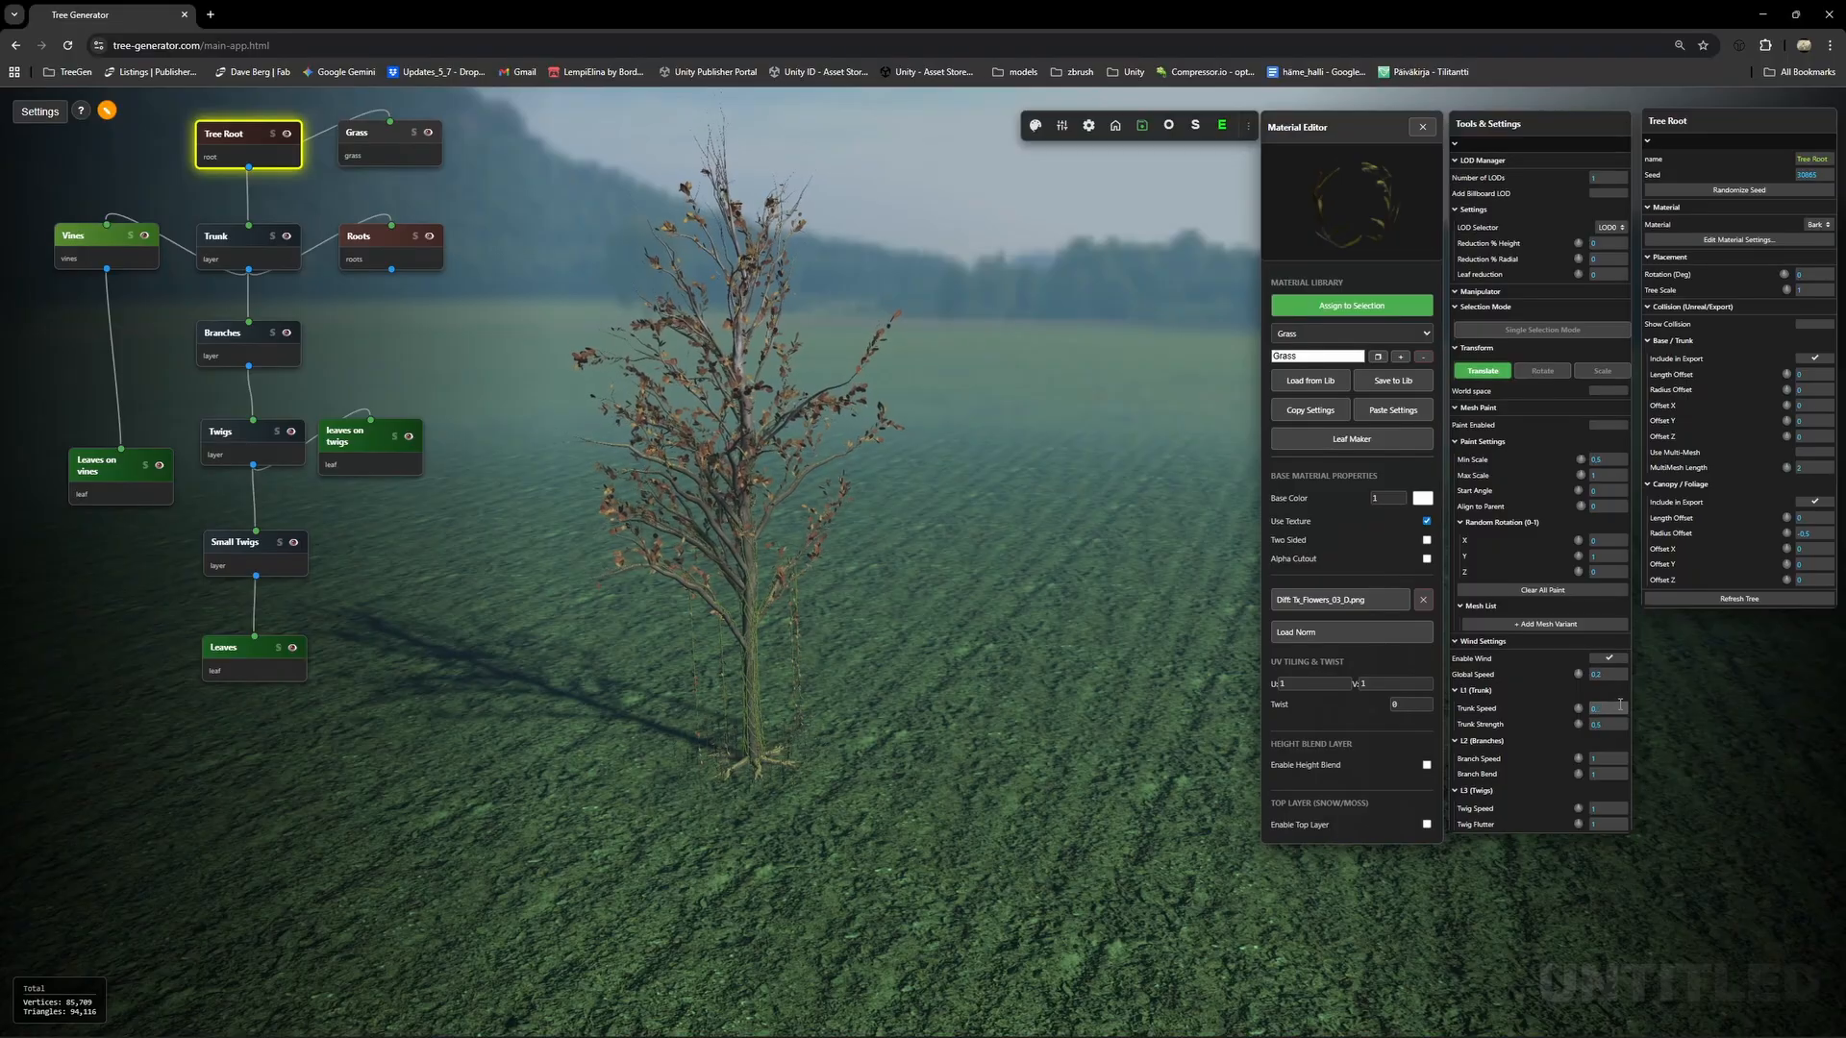
type("0.3")
left_click(1611, 725)
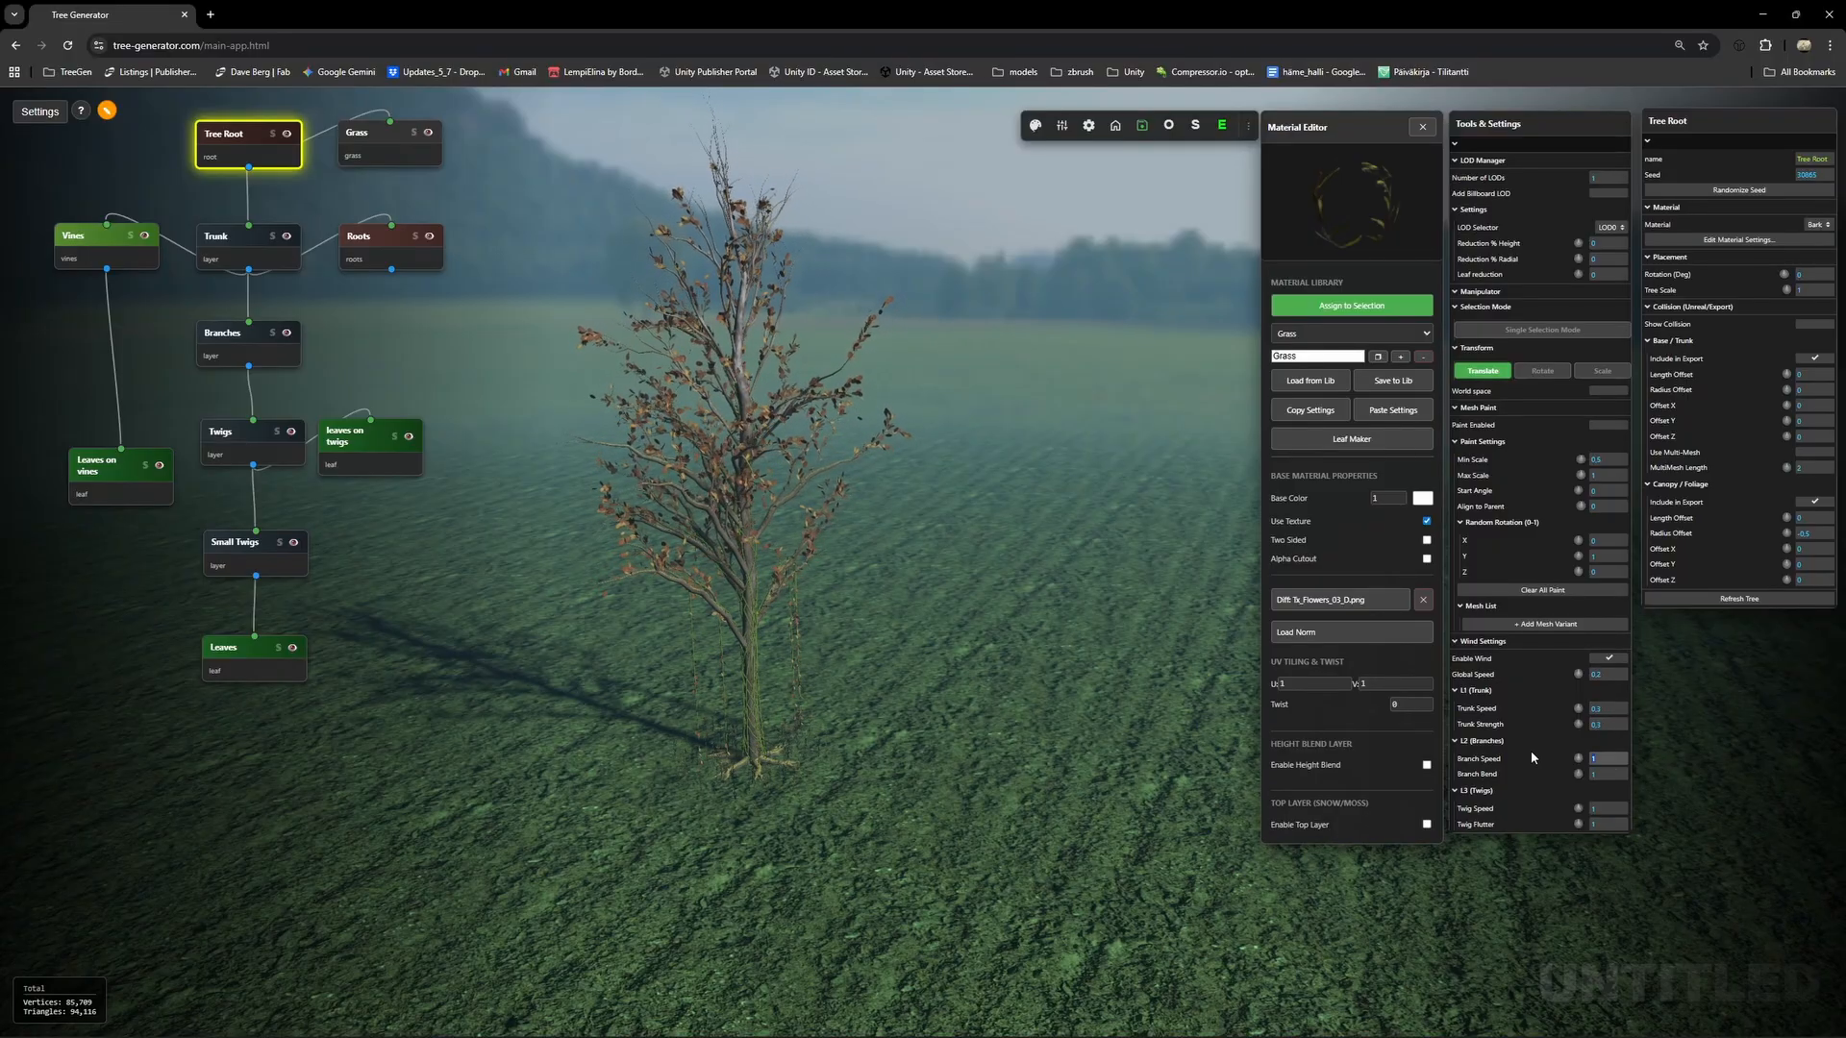
type("5")
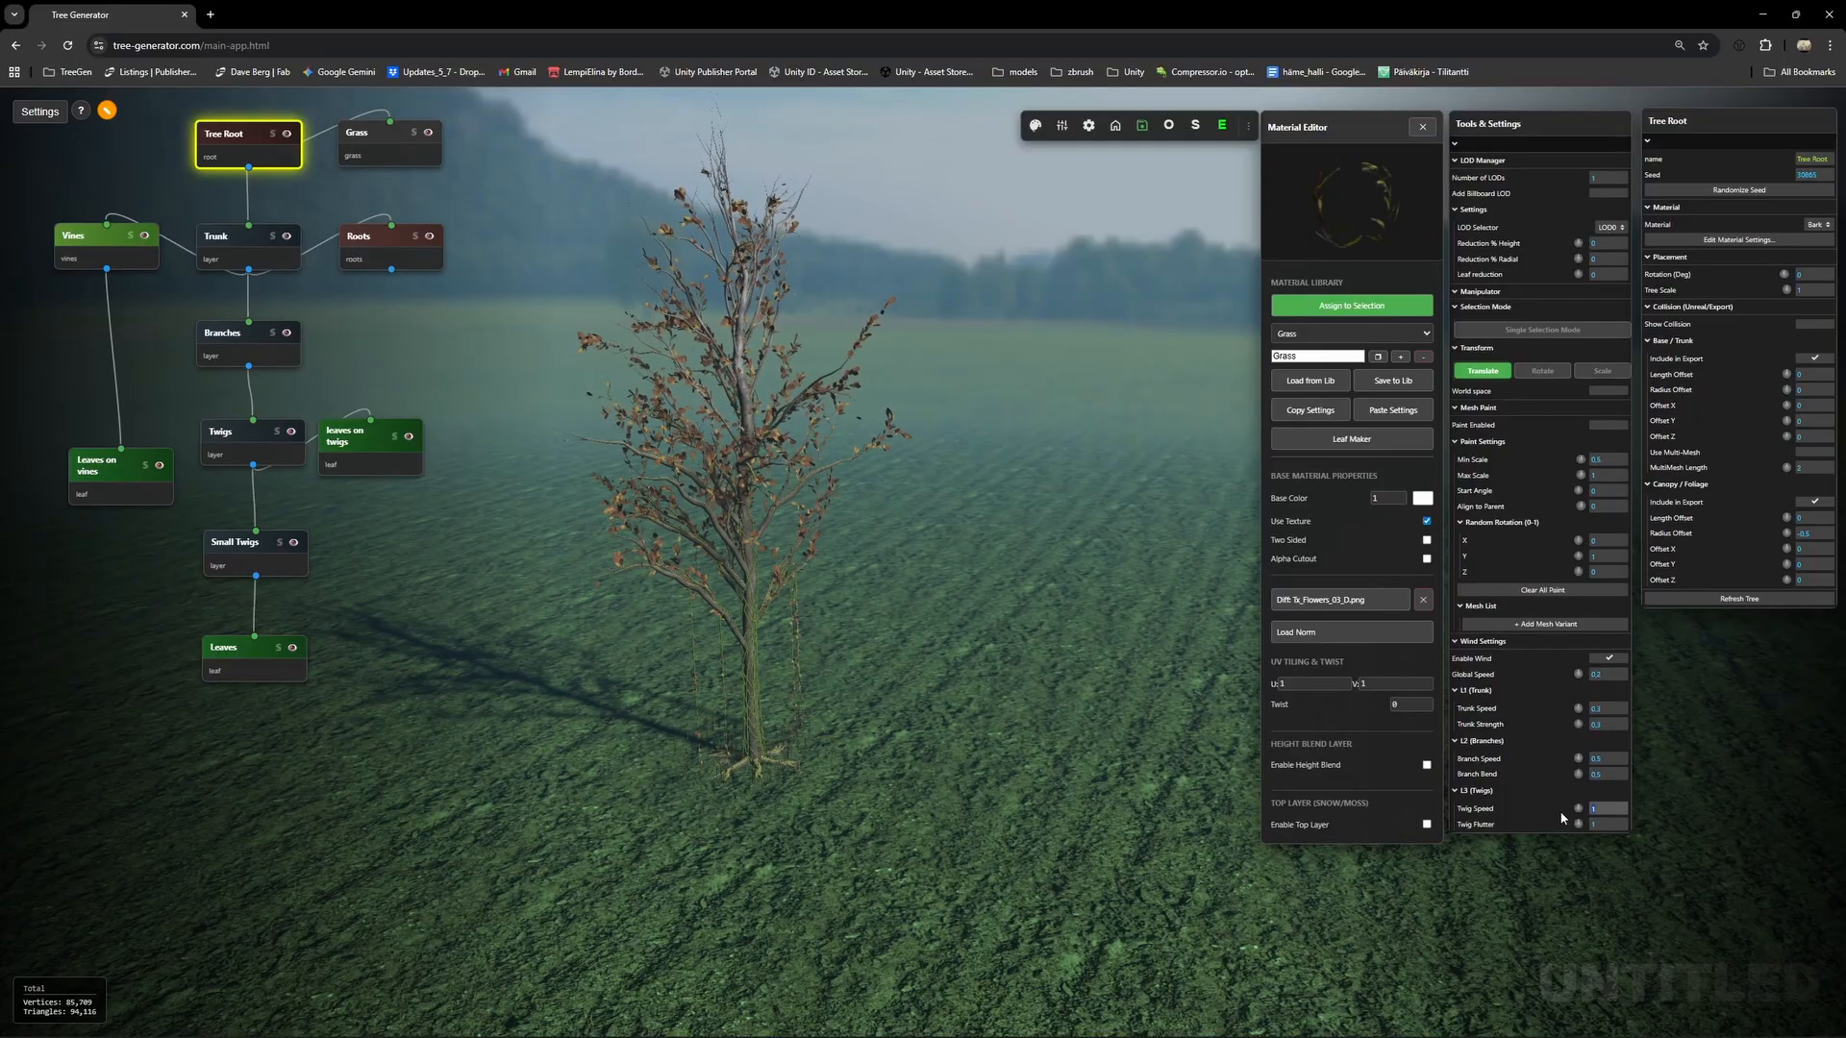
scroll(990, 740, "up", 3)
left_click_drag(990, 740, 972, 552)
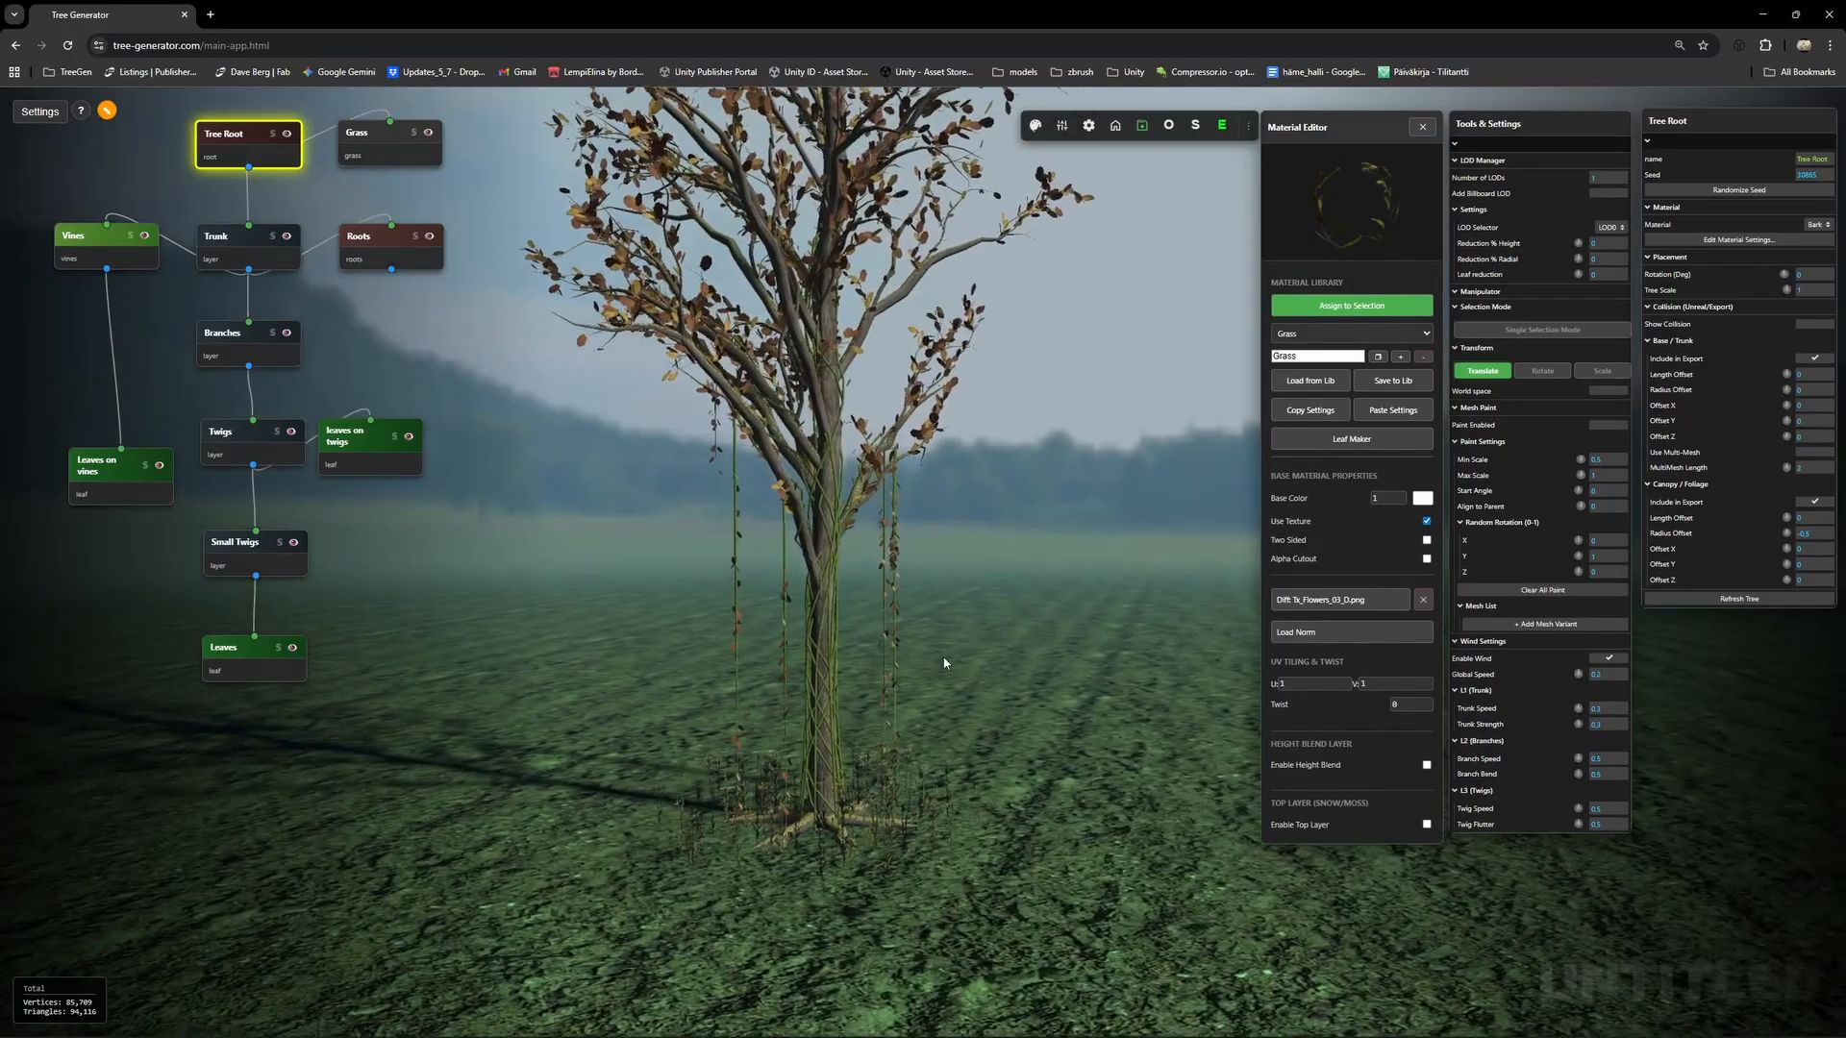
Add a Rocks layer to the Tree Root, reduce its Scale Final to 0.3, and inspect the rock around the roots.
right_click(230, 132)
left_click(274, 344)
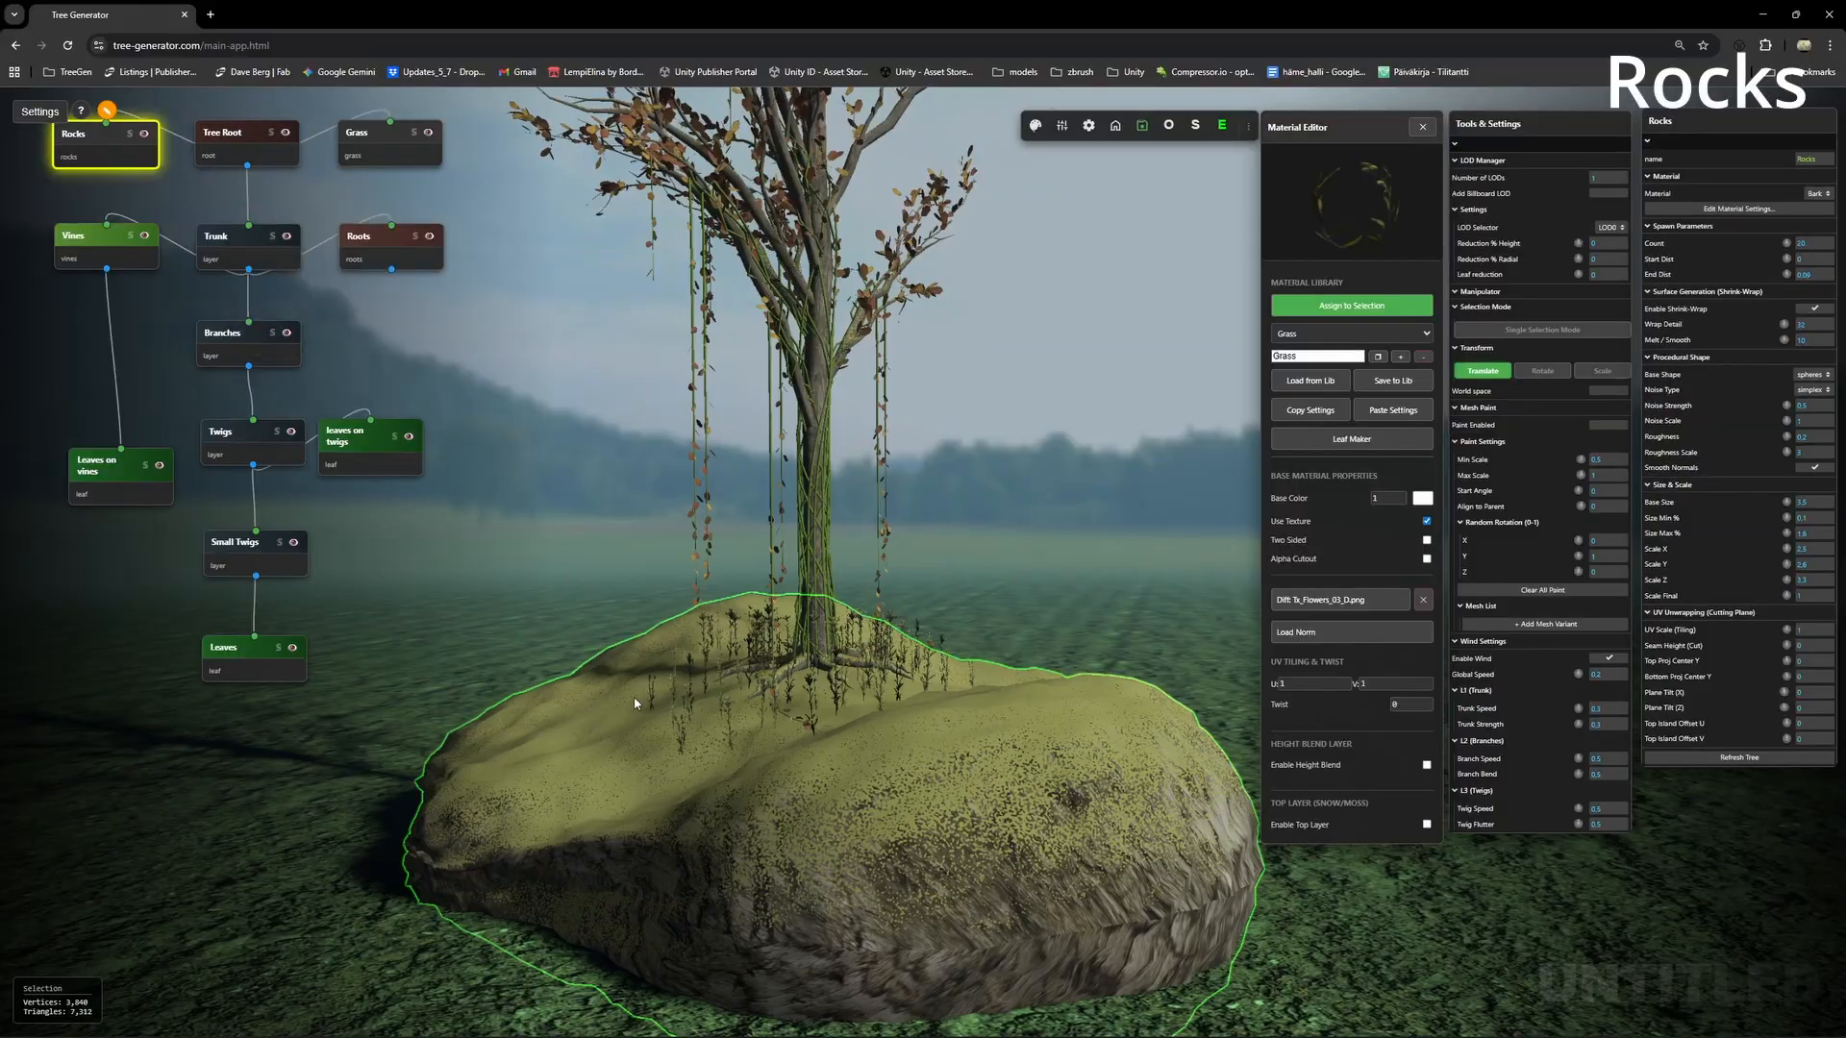
left_click_drag(1012, 602, 1006, 541)
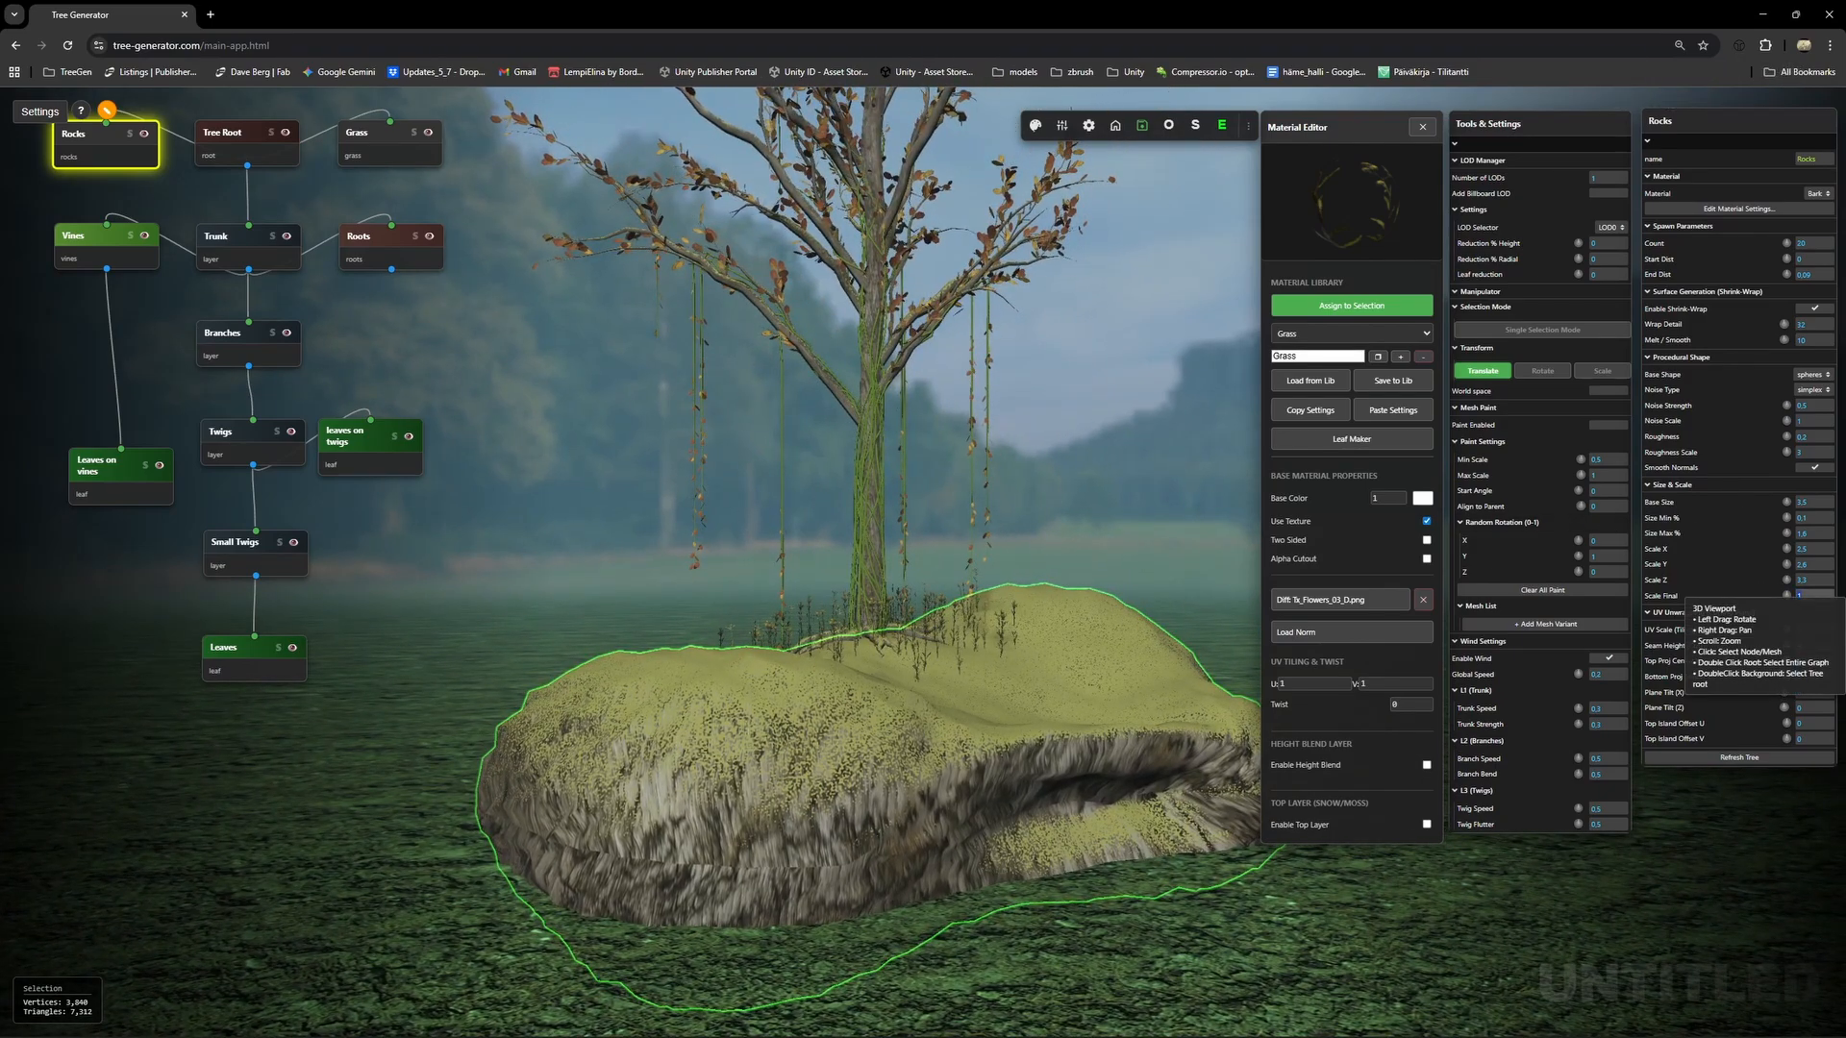
key("Return")
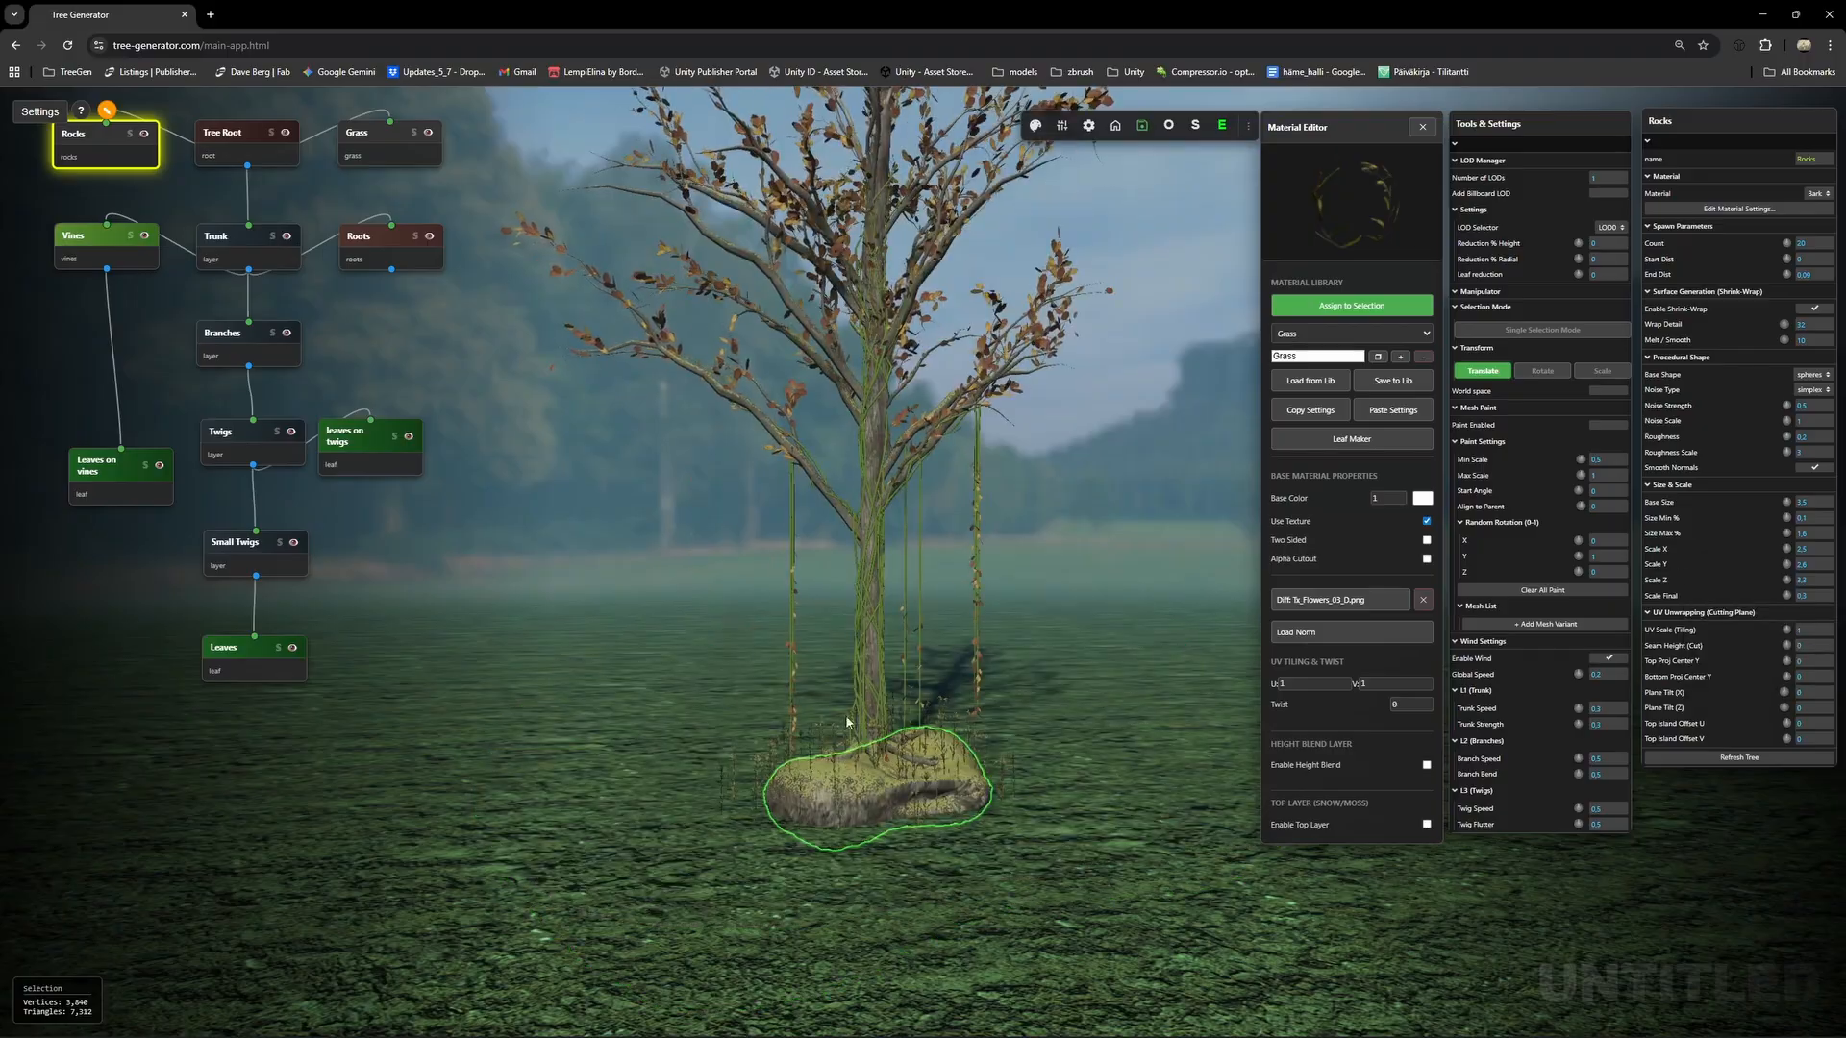
left_click_drag(849, 725, 1021, 694)
left_click_drag(787, 642, 934, 550)
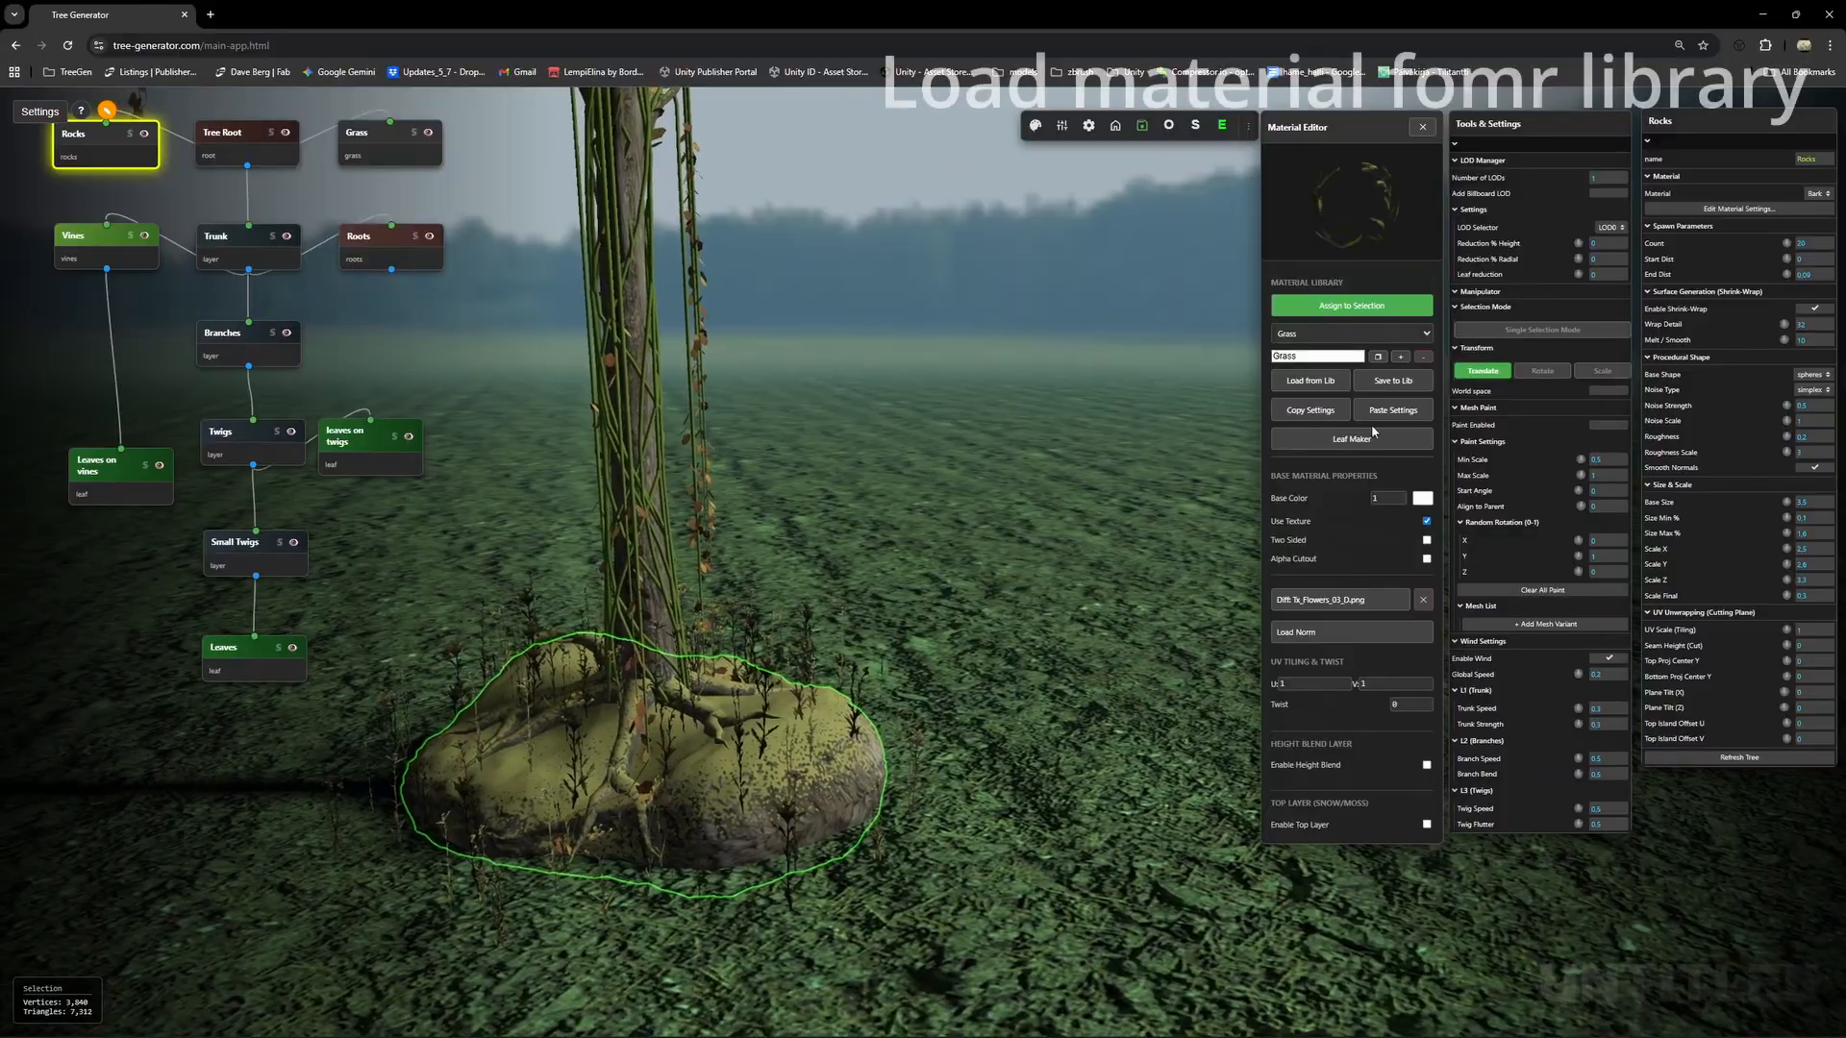
Load the Rocks_01 material from the library's Starter Kit and apply it to the Rocks layer.
left_click(1332, 382)
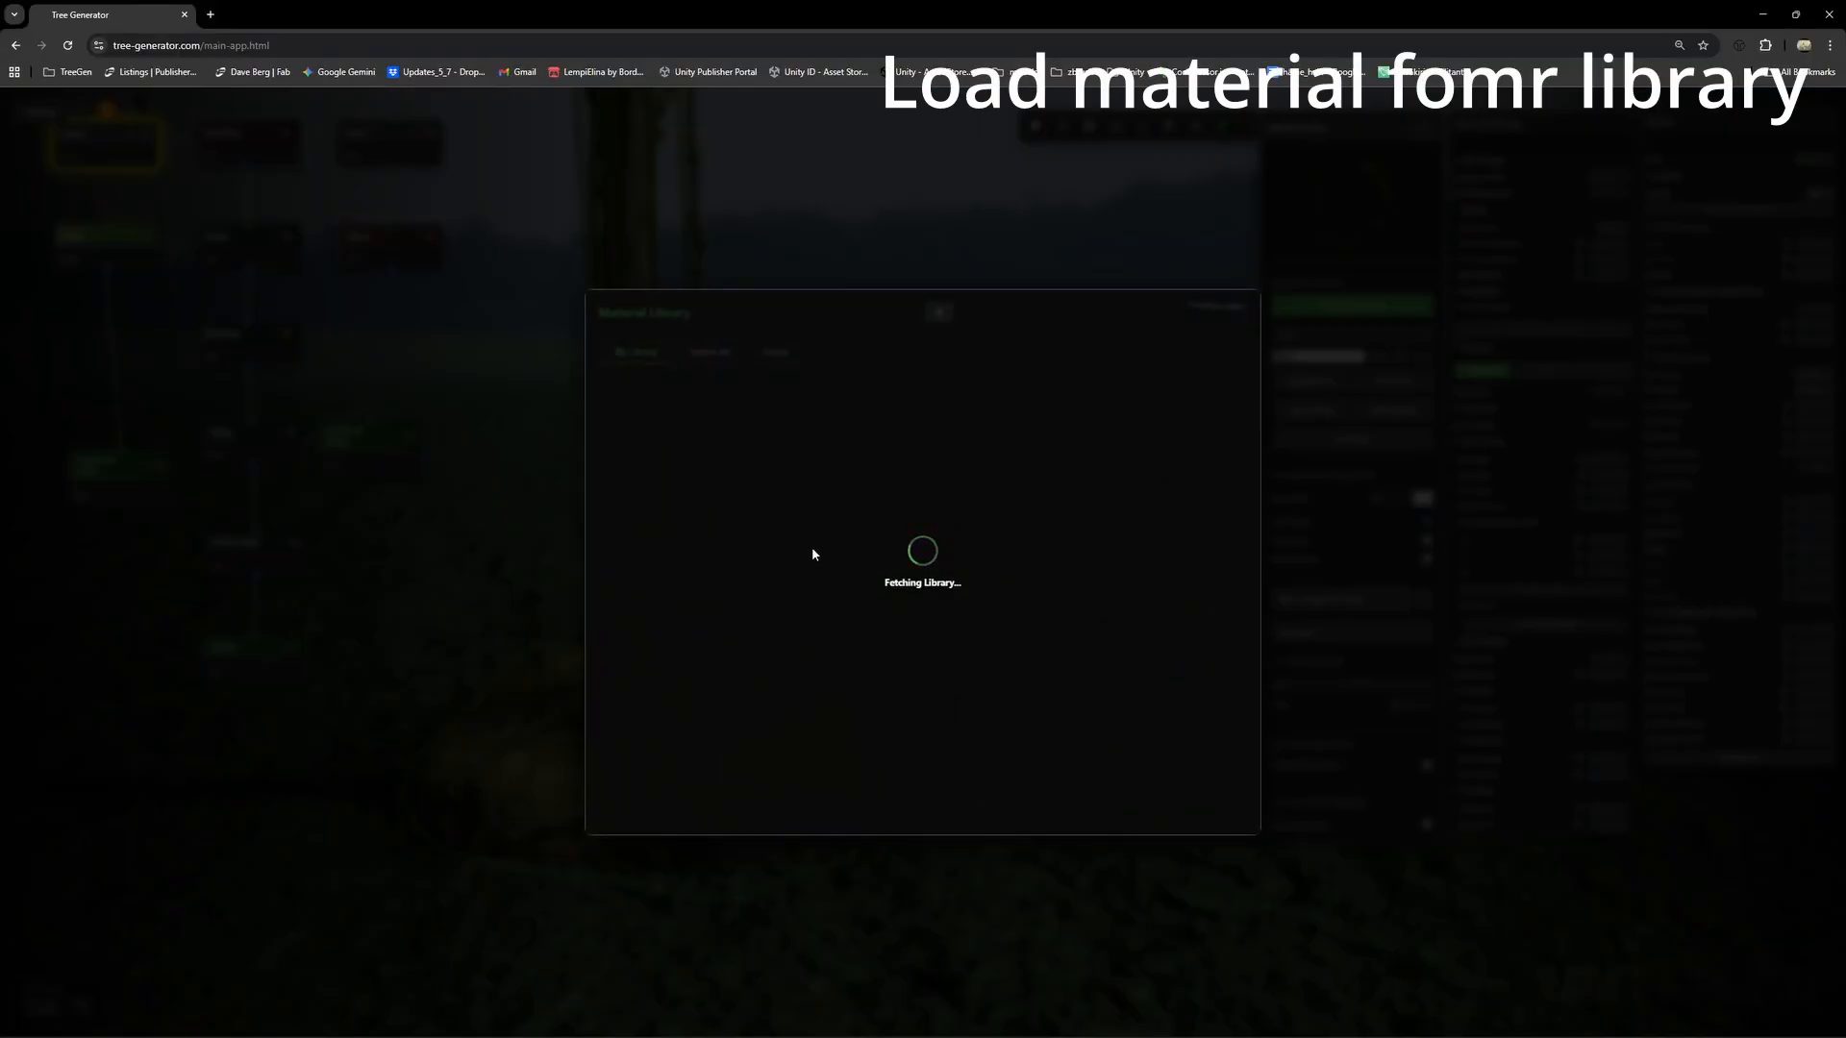
left_click(711, 352)
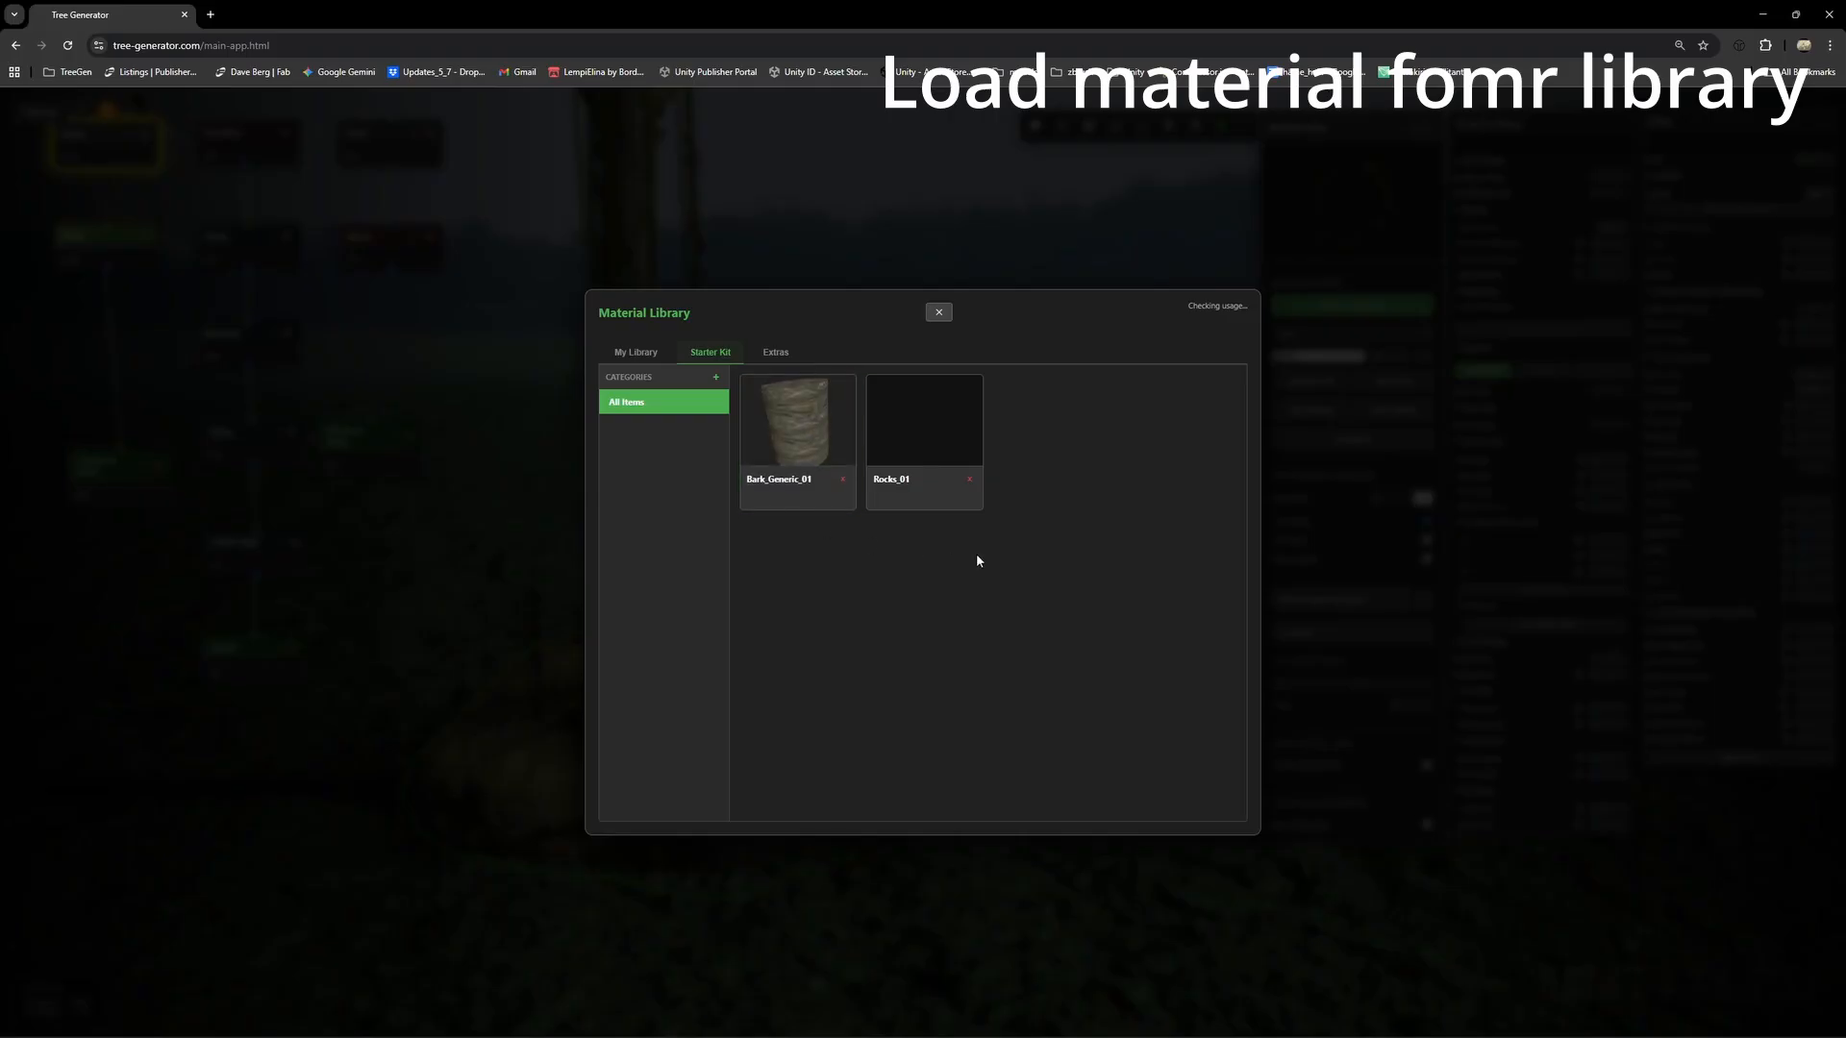
left_click(948, 406)
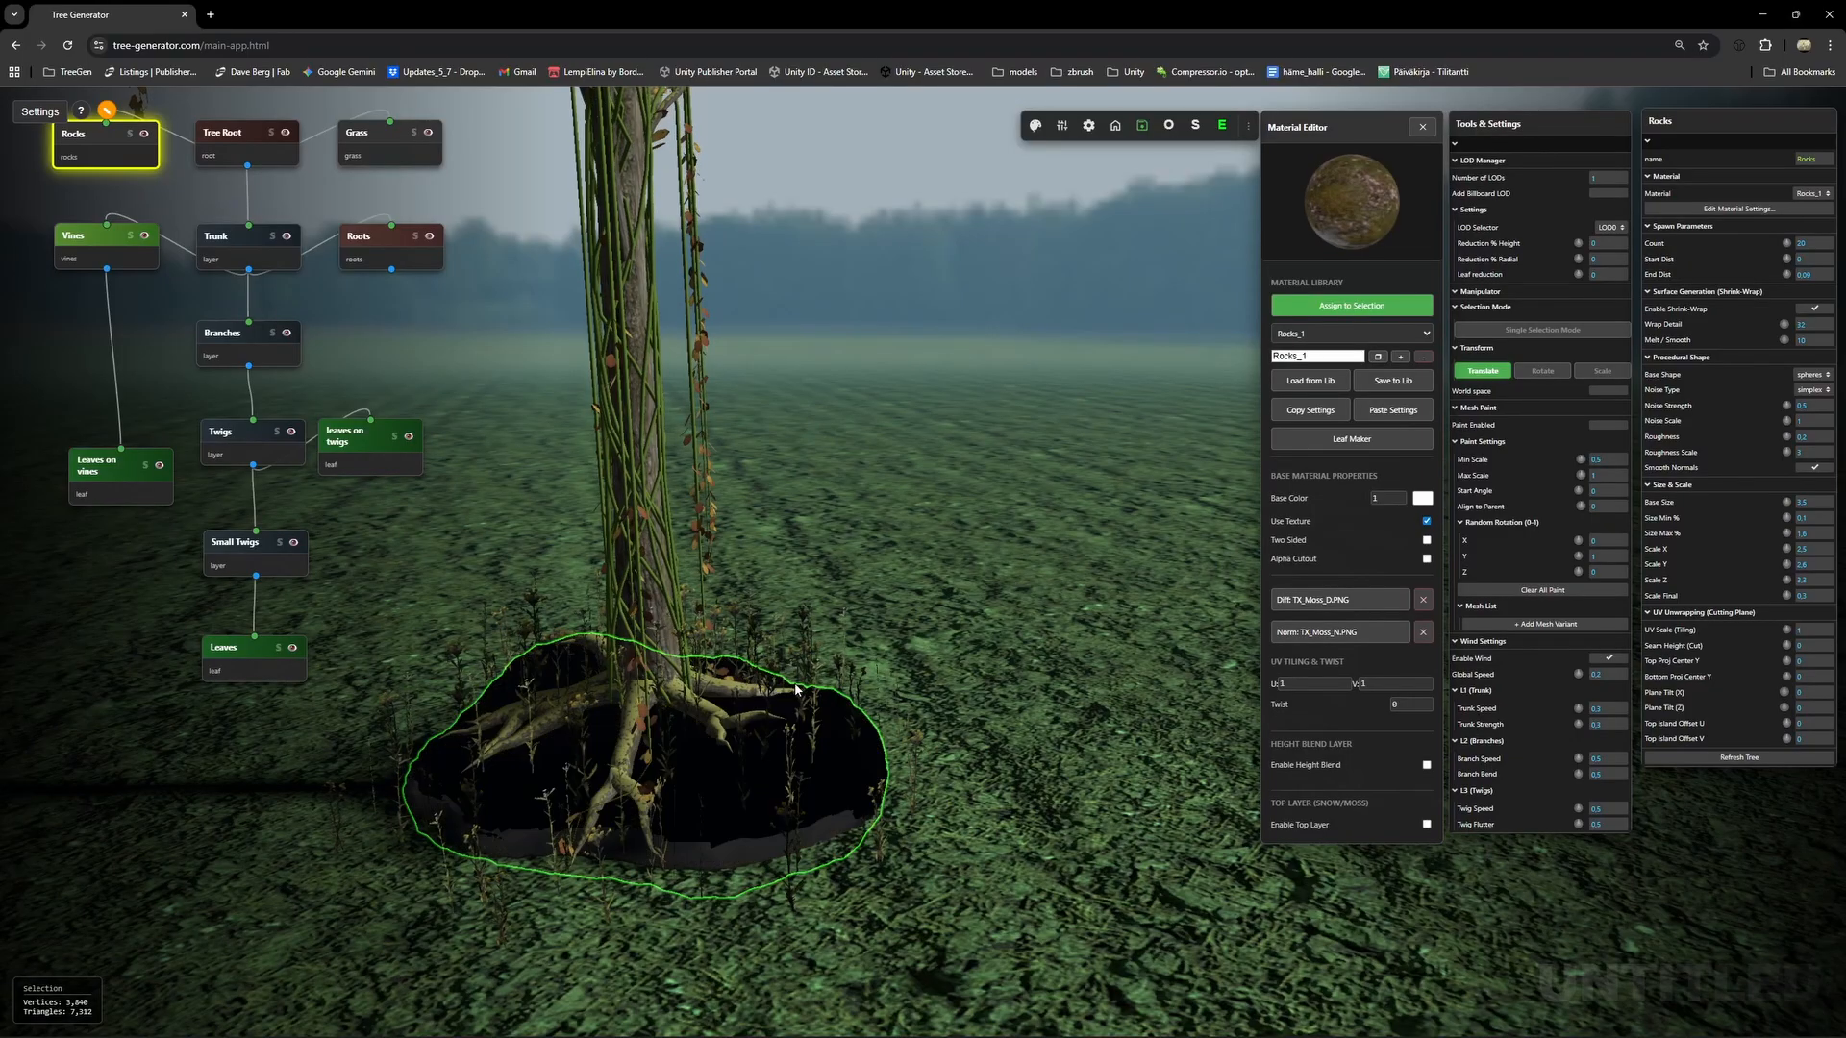
left_click_drag(794, 671, 705, 378)
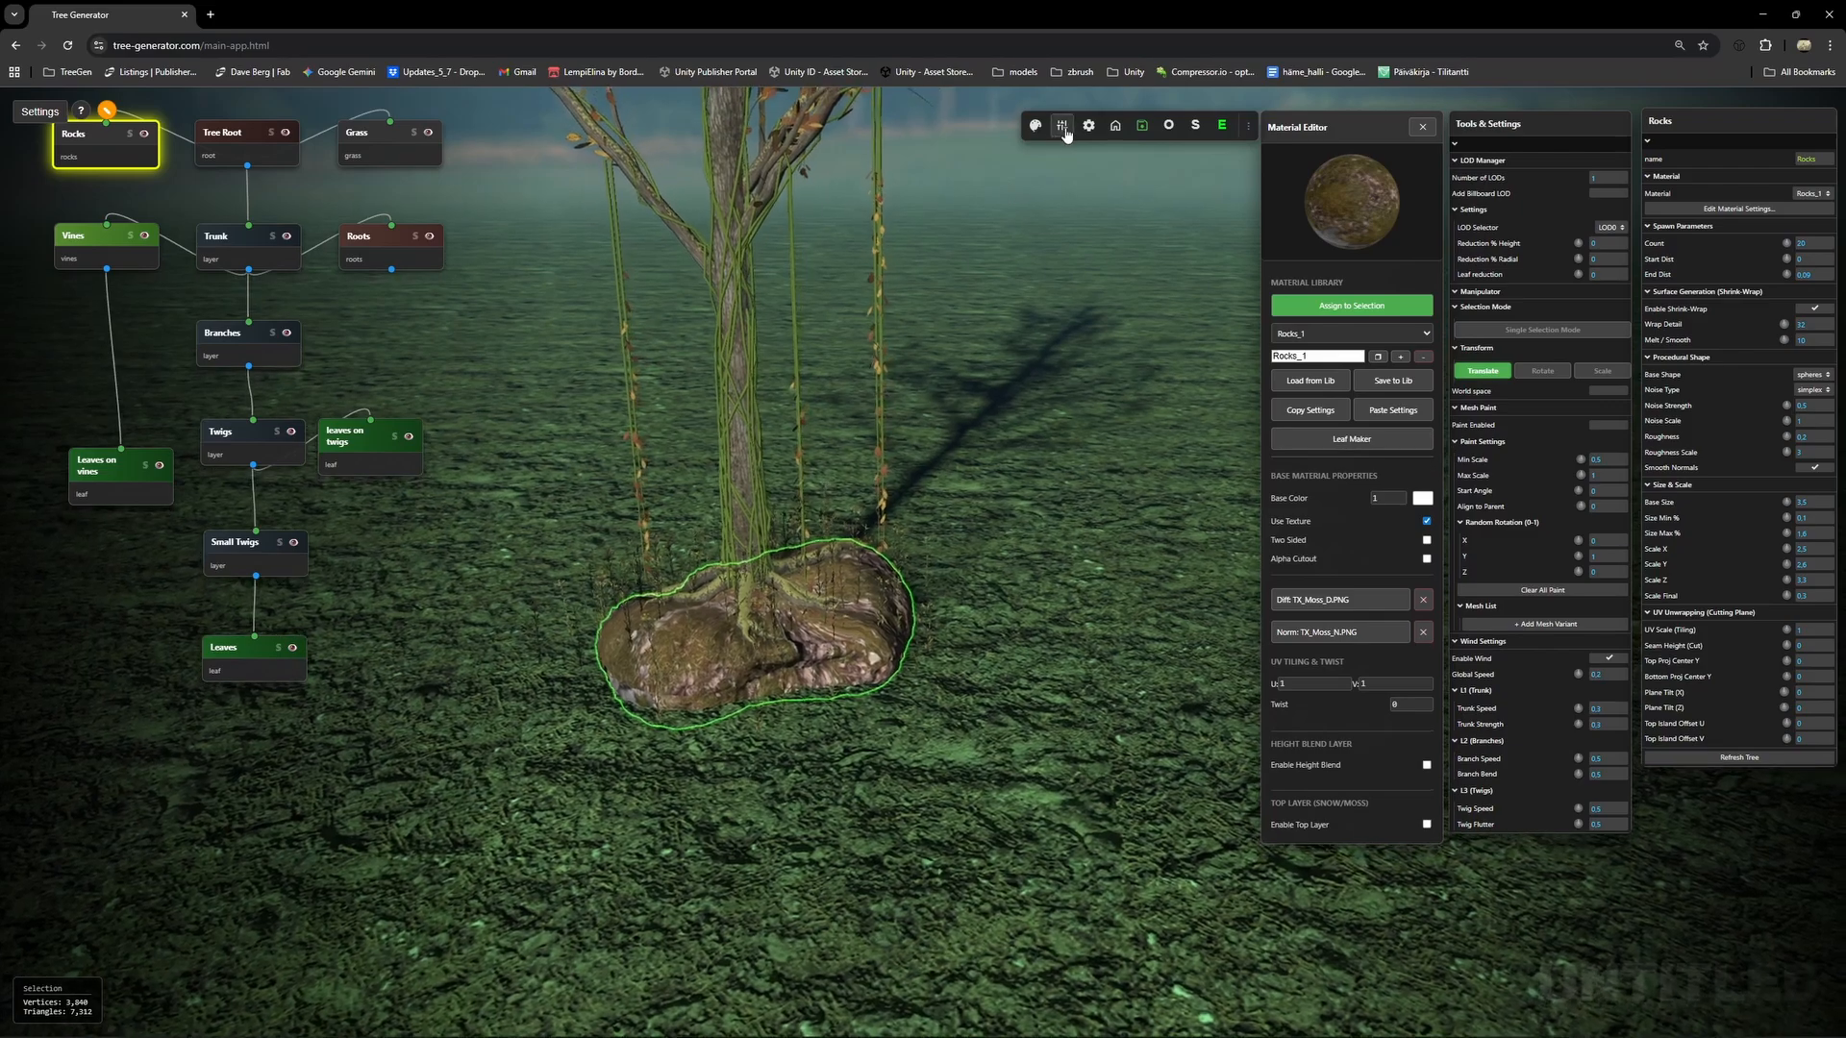
Randomize the tree twice to get a different rock shape and inspect the whole tree.
left_click(1063, 128)
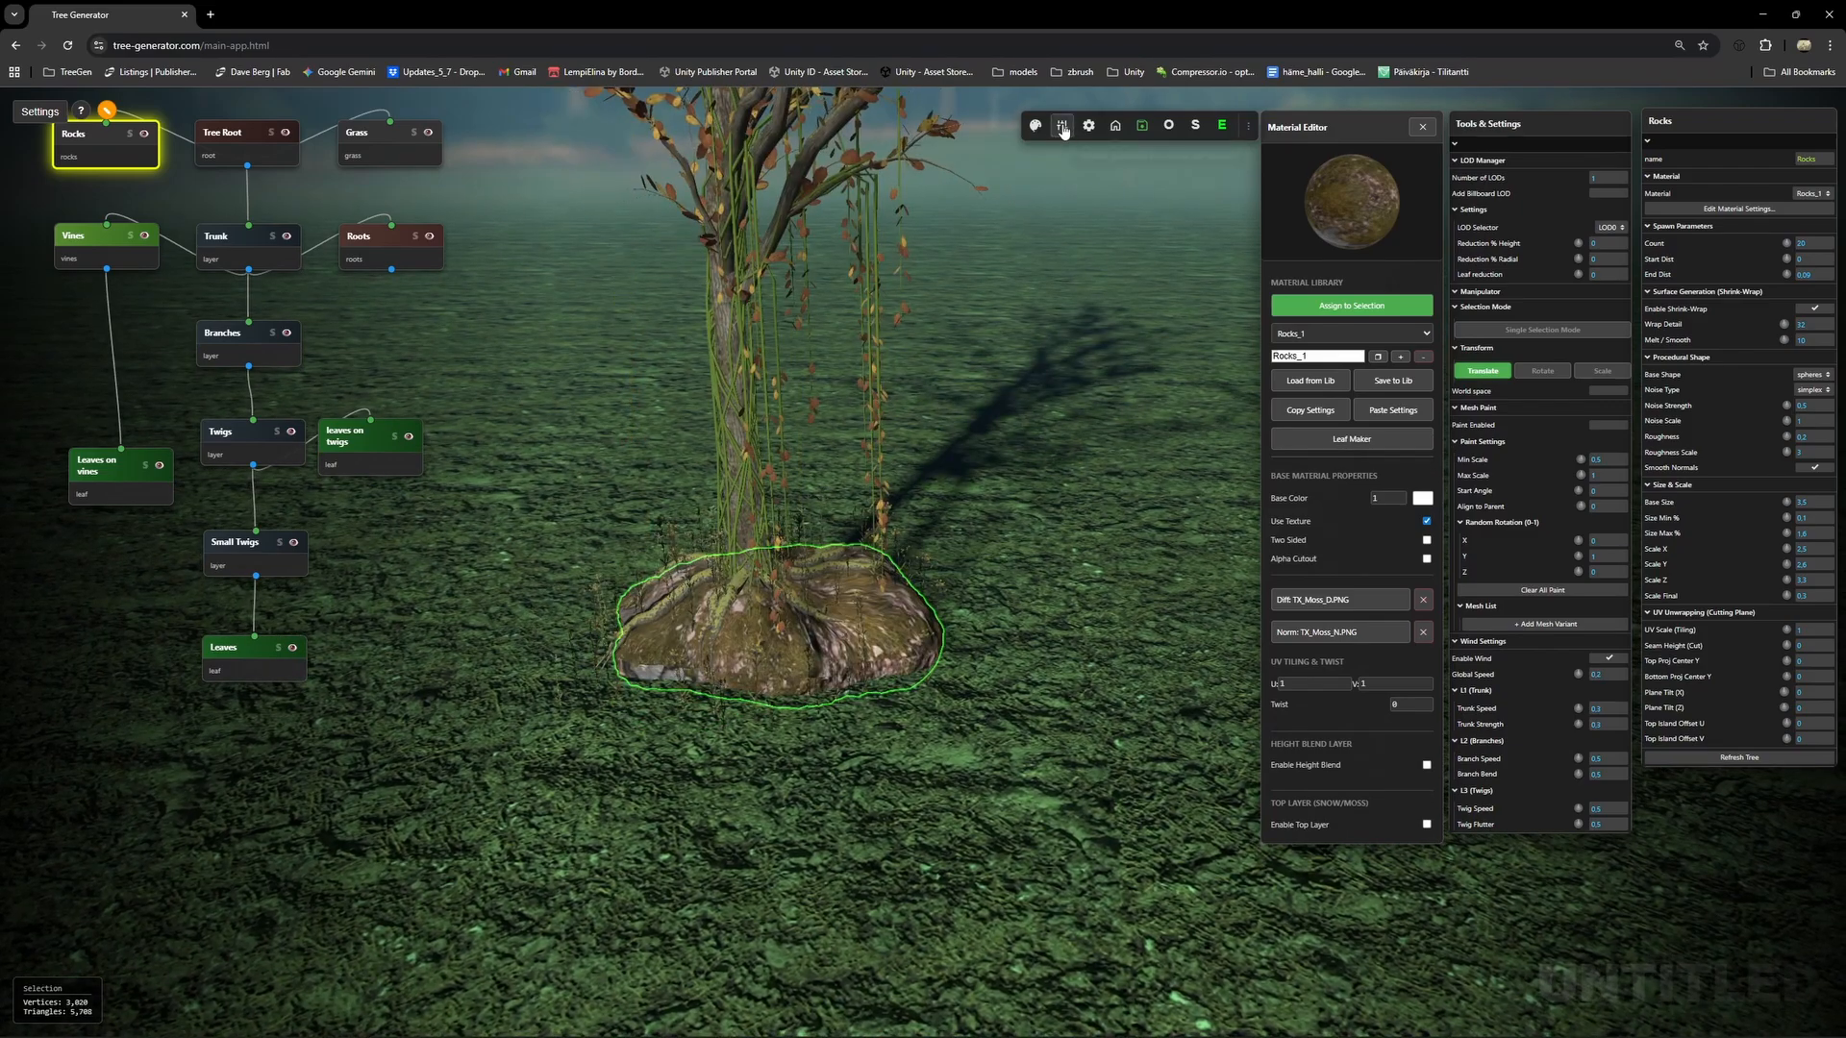
left_click(1062, 128)
left_click_drag(673, 615, 525, 505)
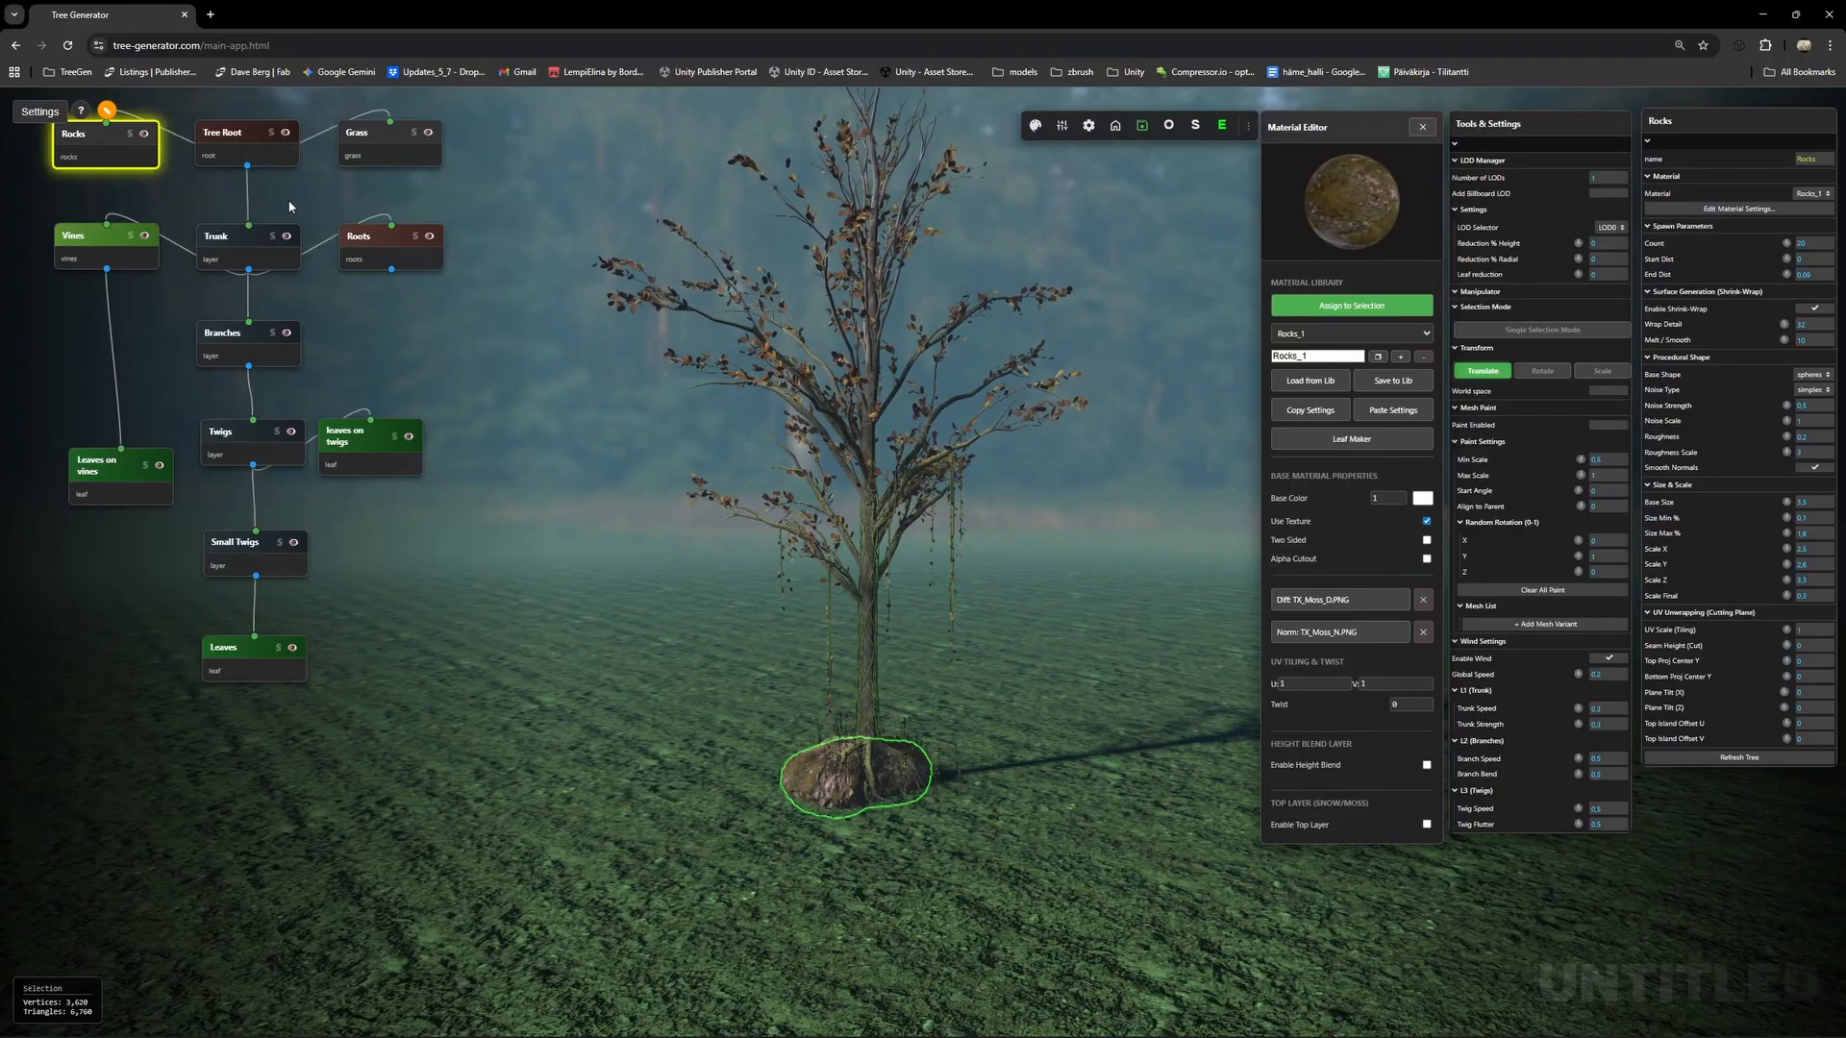
scroll(873, 599, "up", 3)
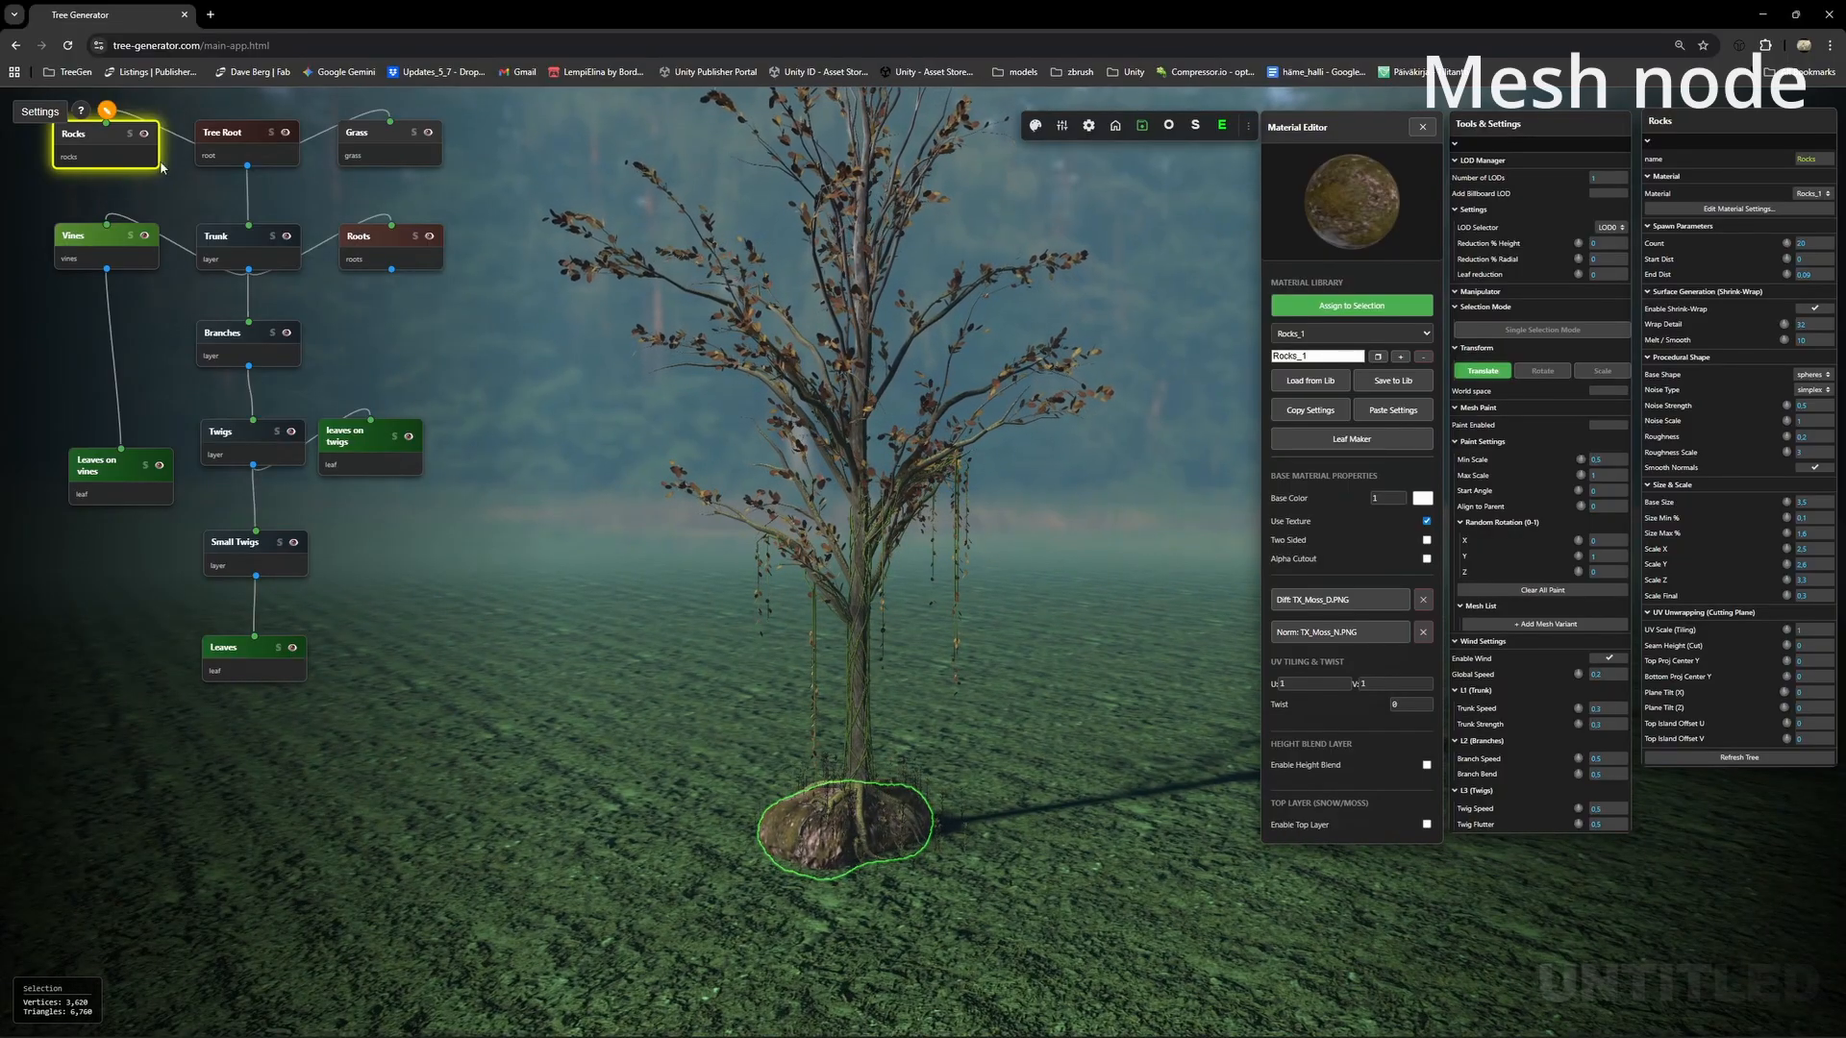
Move the Vines and Rocks nodes lower in the graph and add a Mesh Layer to the Trunk.
left_click_drag(77, 236, 99, 349)
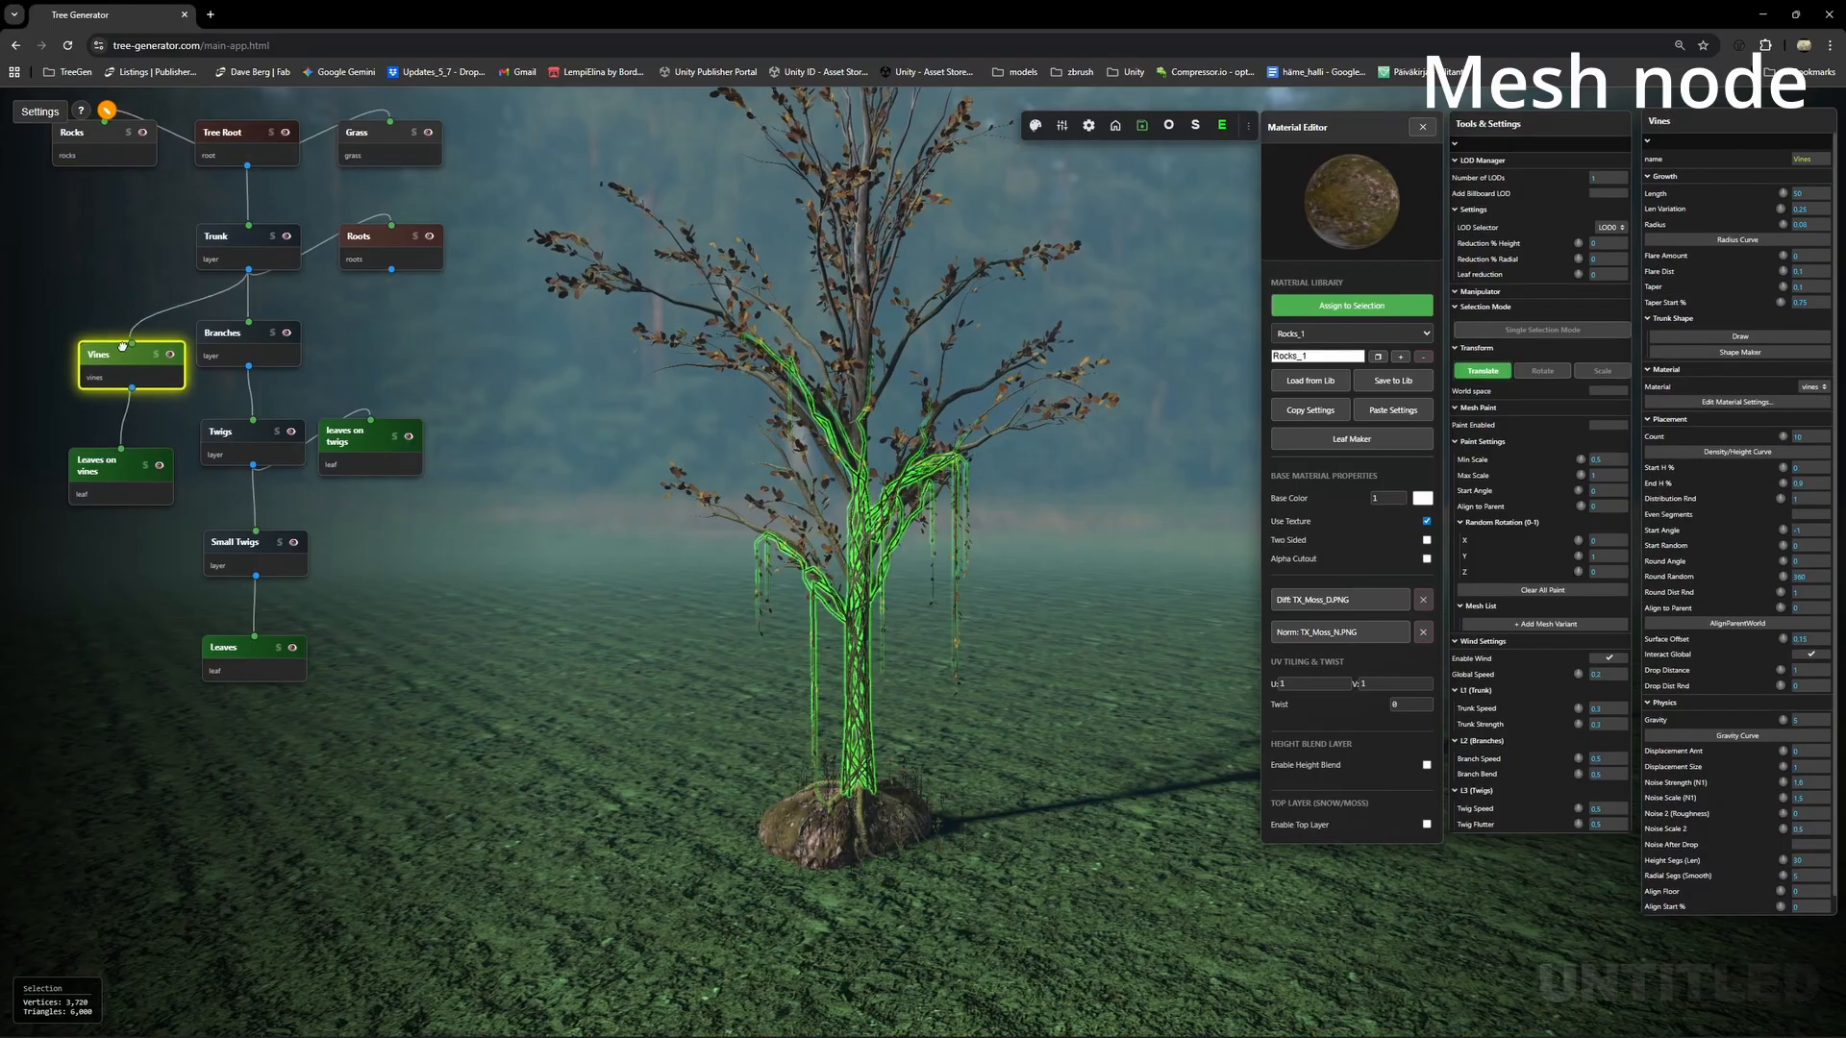
left_click_drag(83, 140, 98, 266)
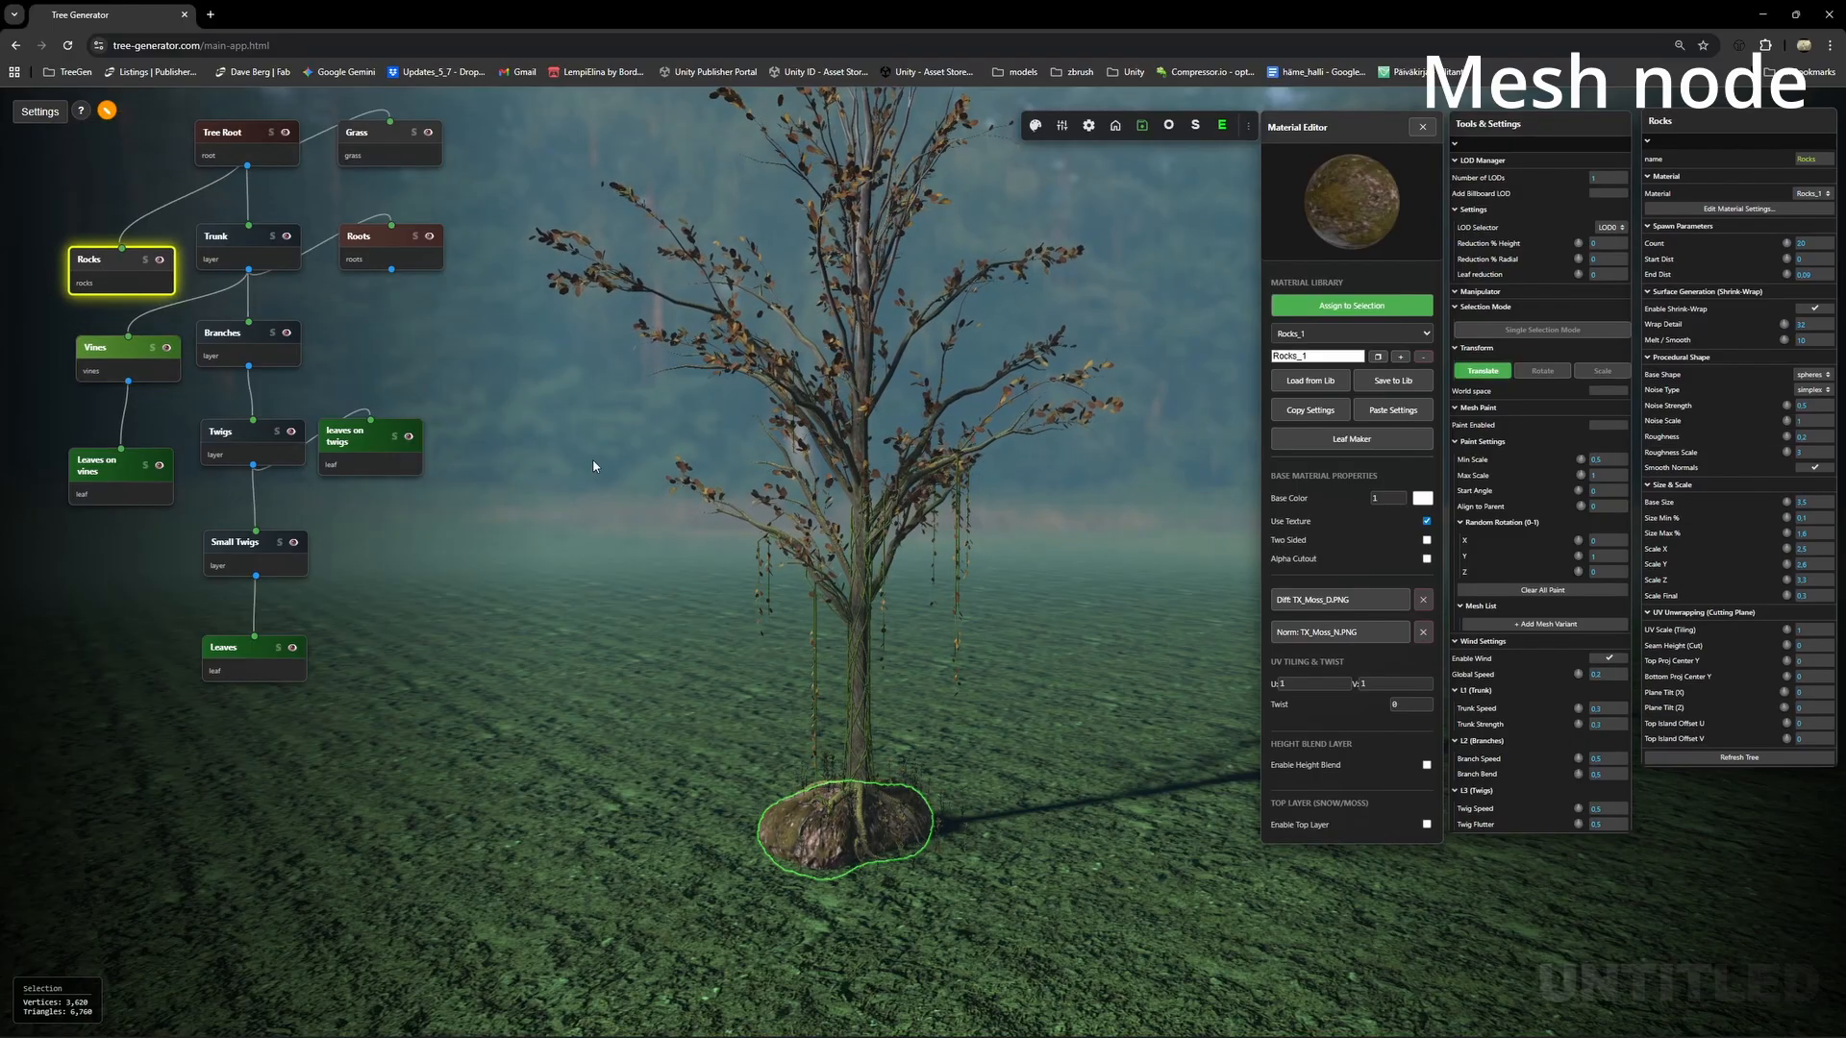
right_click(228, 239)
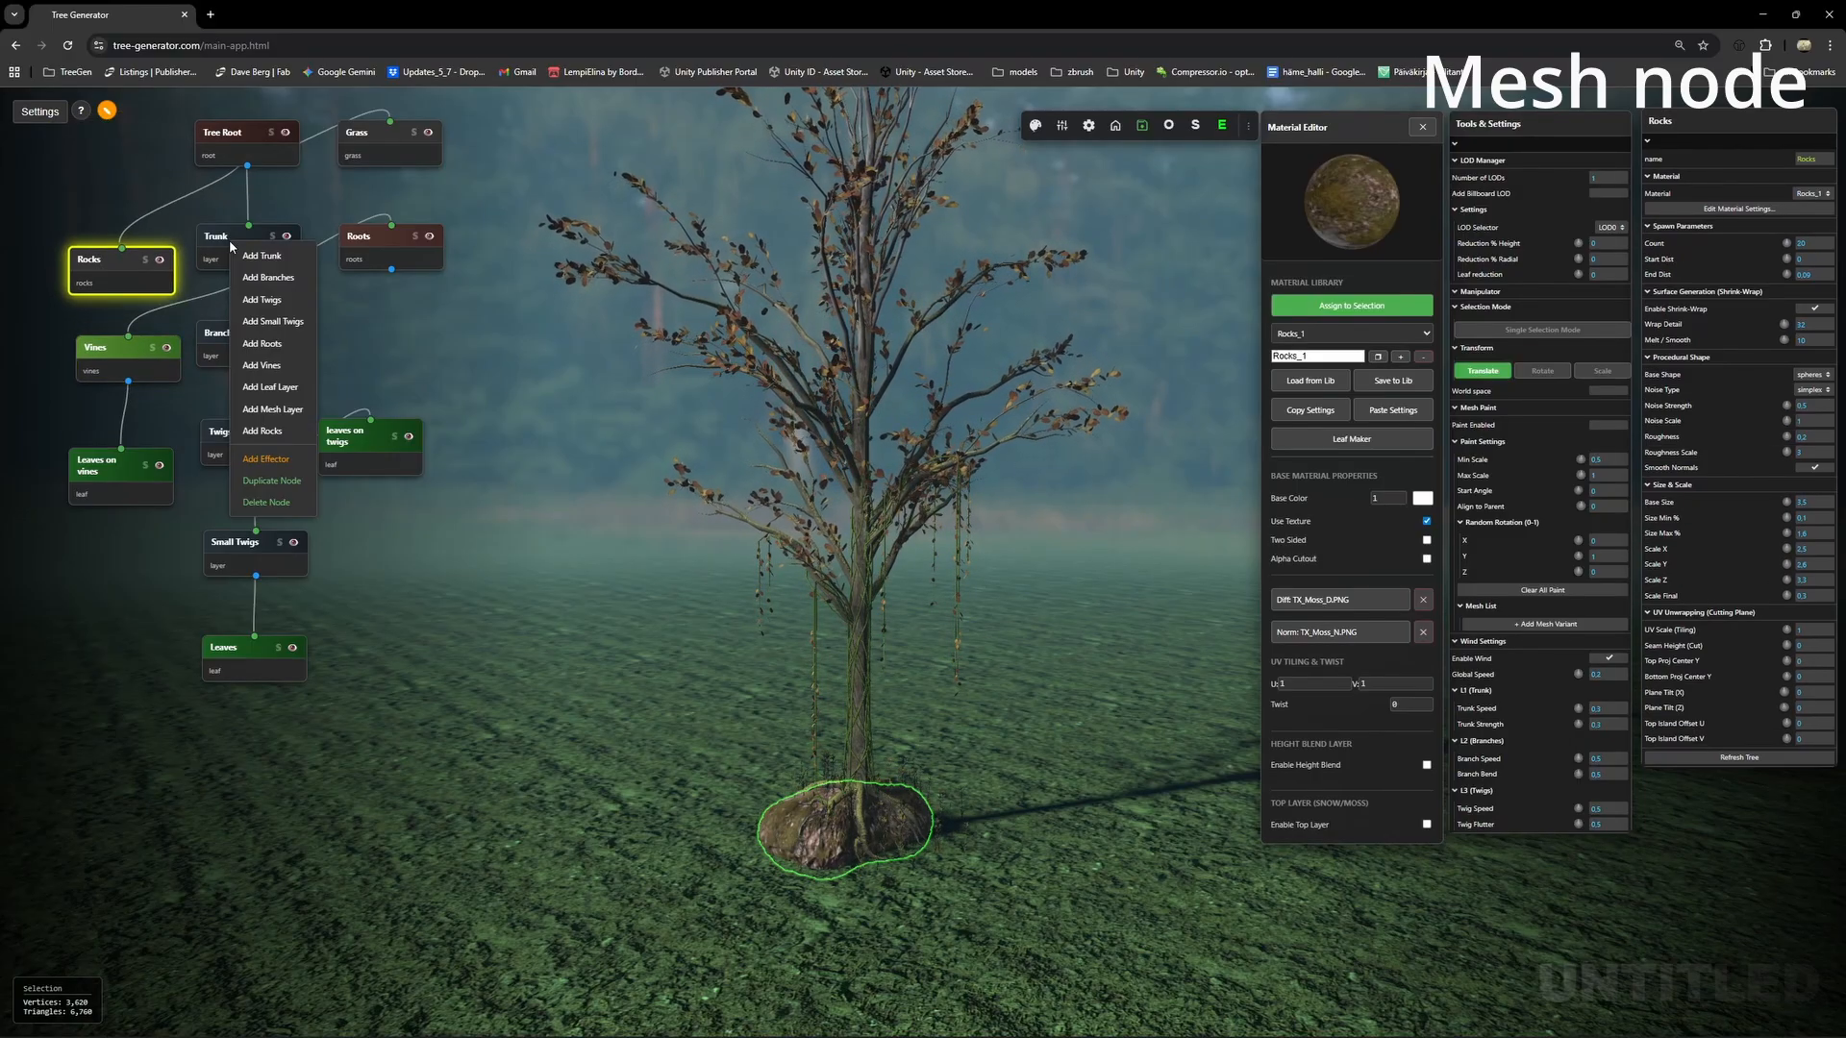
left_click(272, 408)
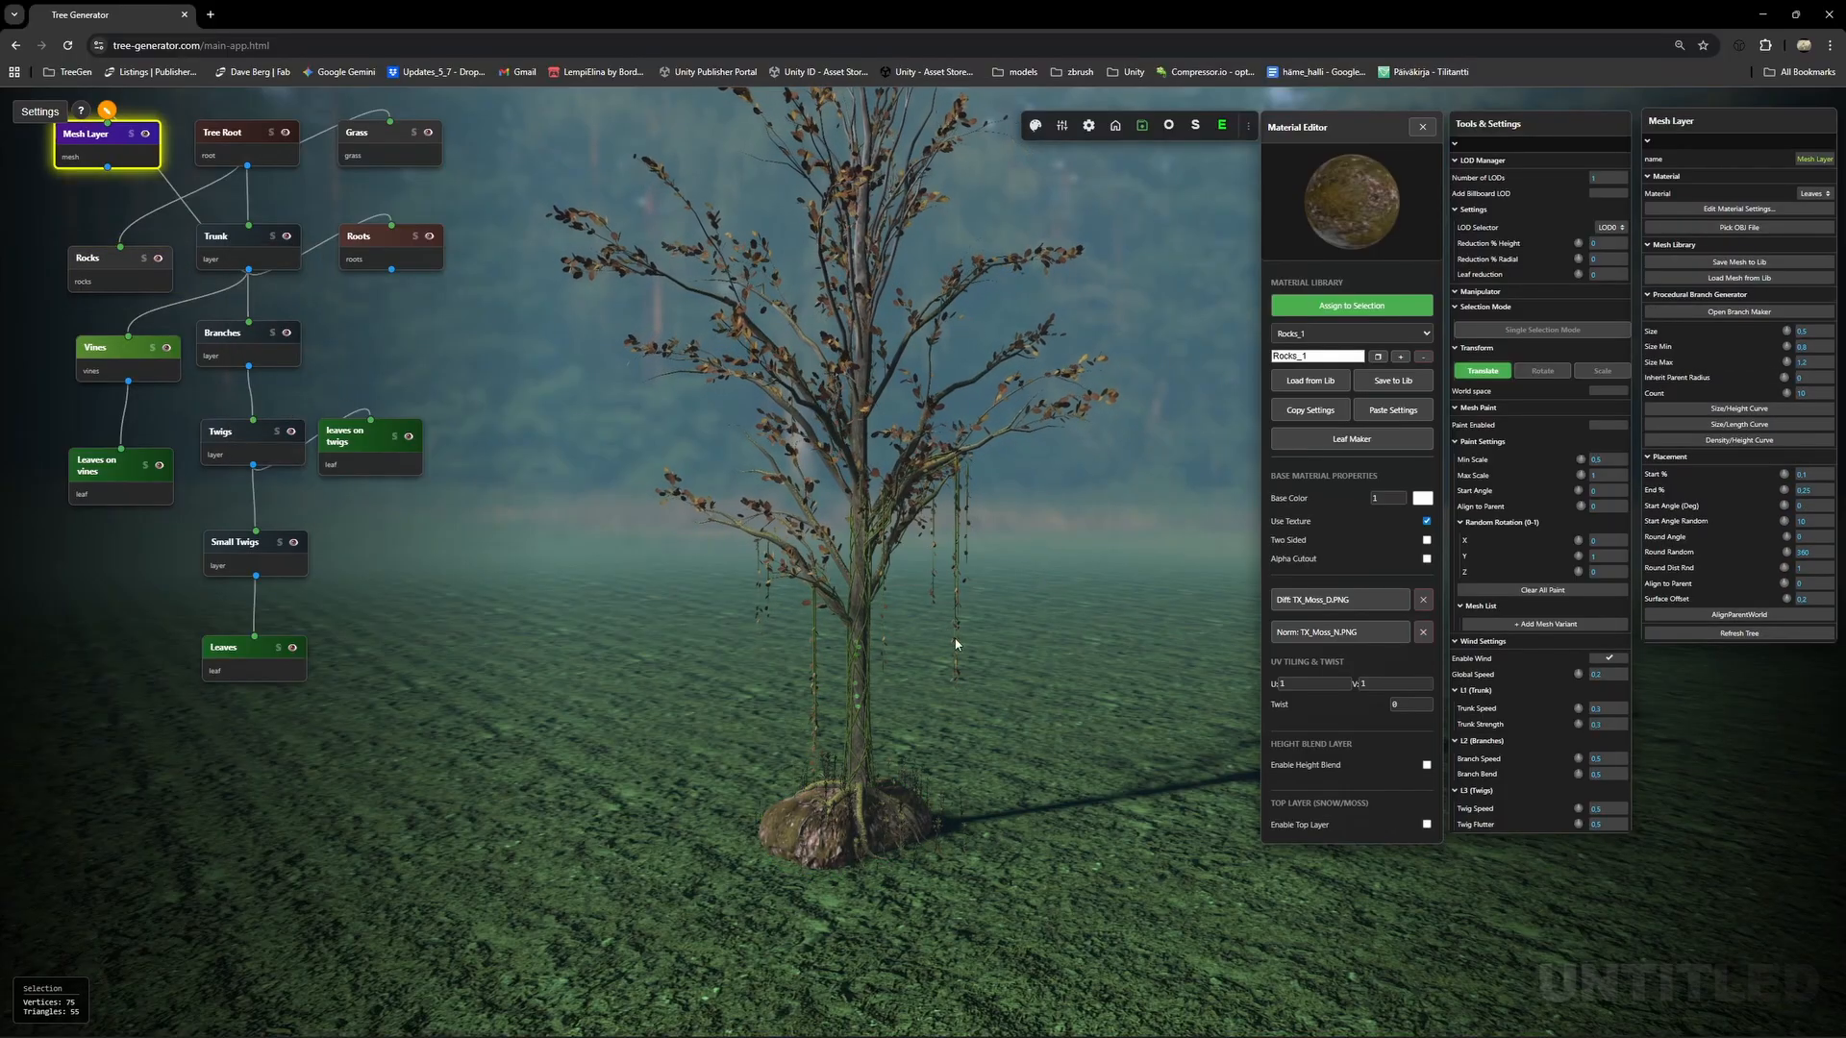
Load the Branch_cut mesh from My Library into the Mesh Layer and set its Size to 0.25.
scroll(869, 683, "up", 3)
right_click_drag(867, 619, 874, 557)
scroll(874, 561, "up", 8)
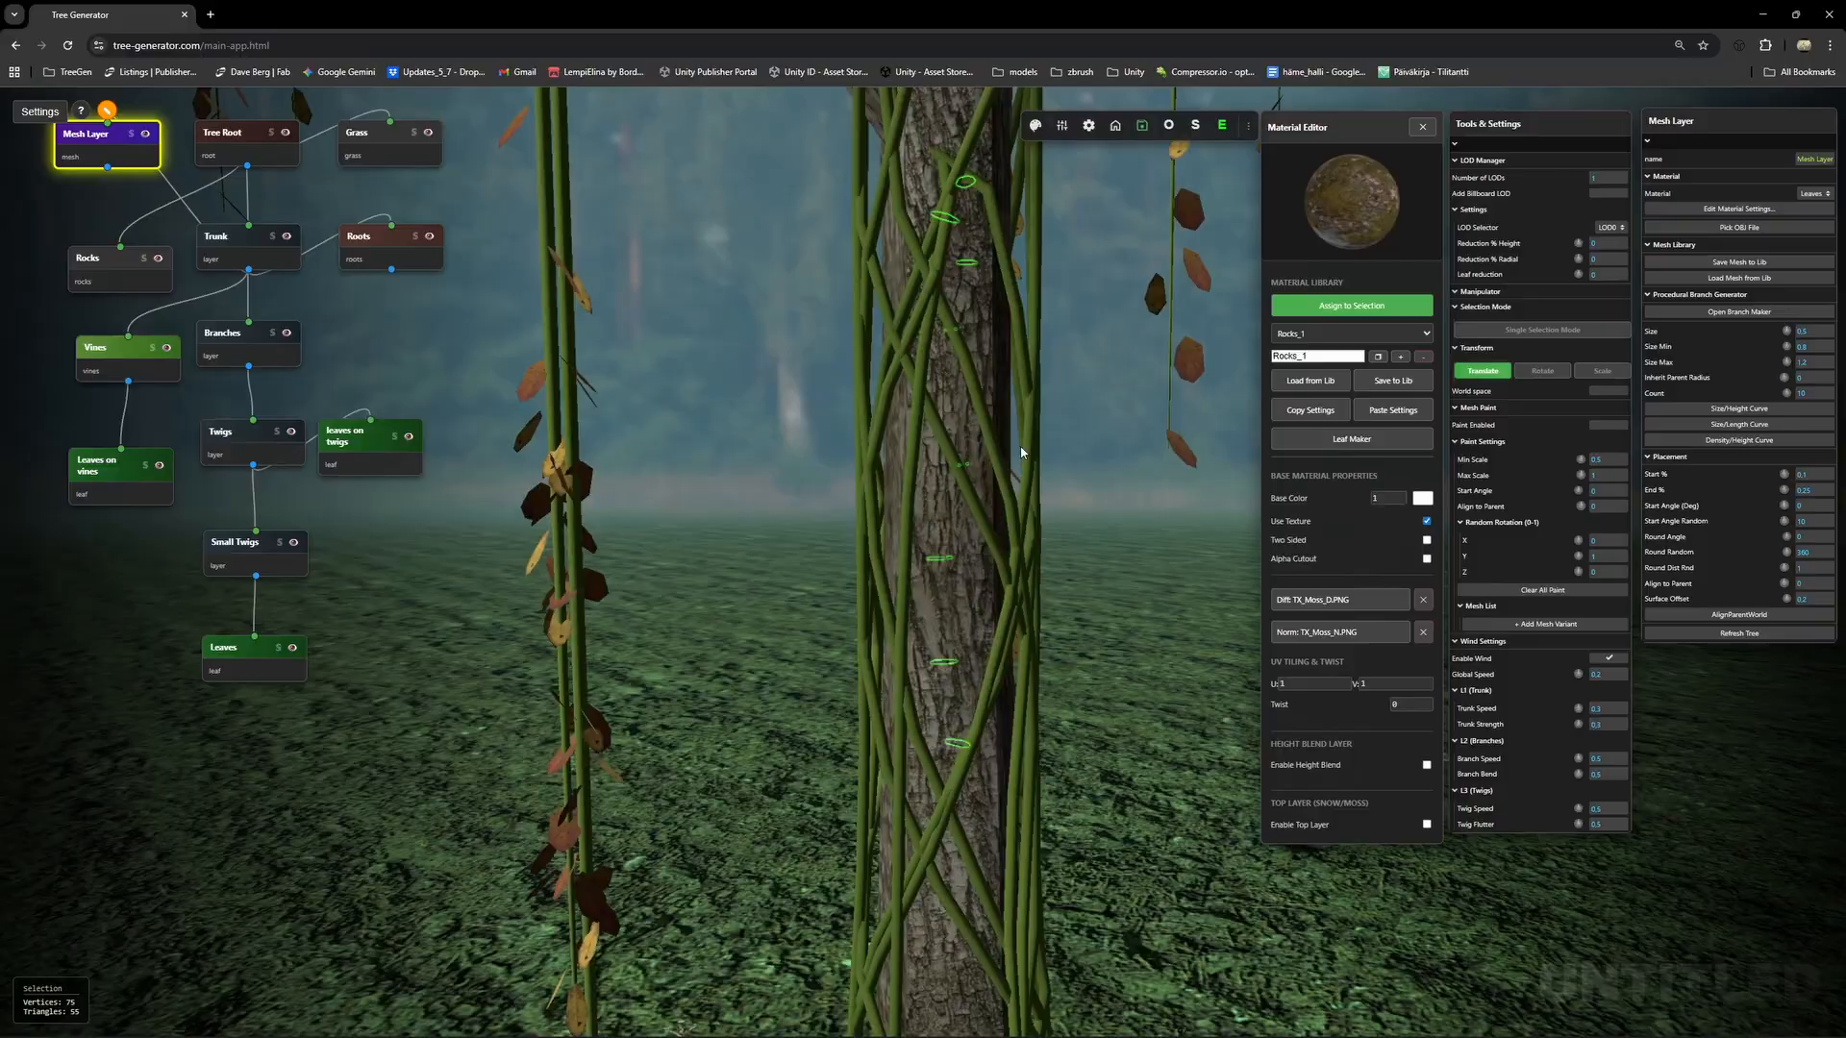
right_click_drag(1020, 452, 1050, 486)
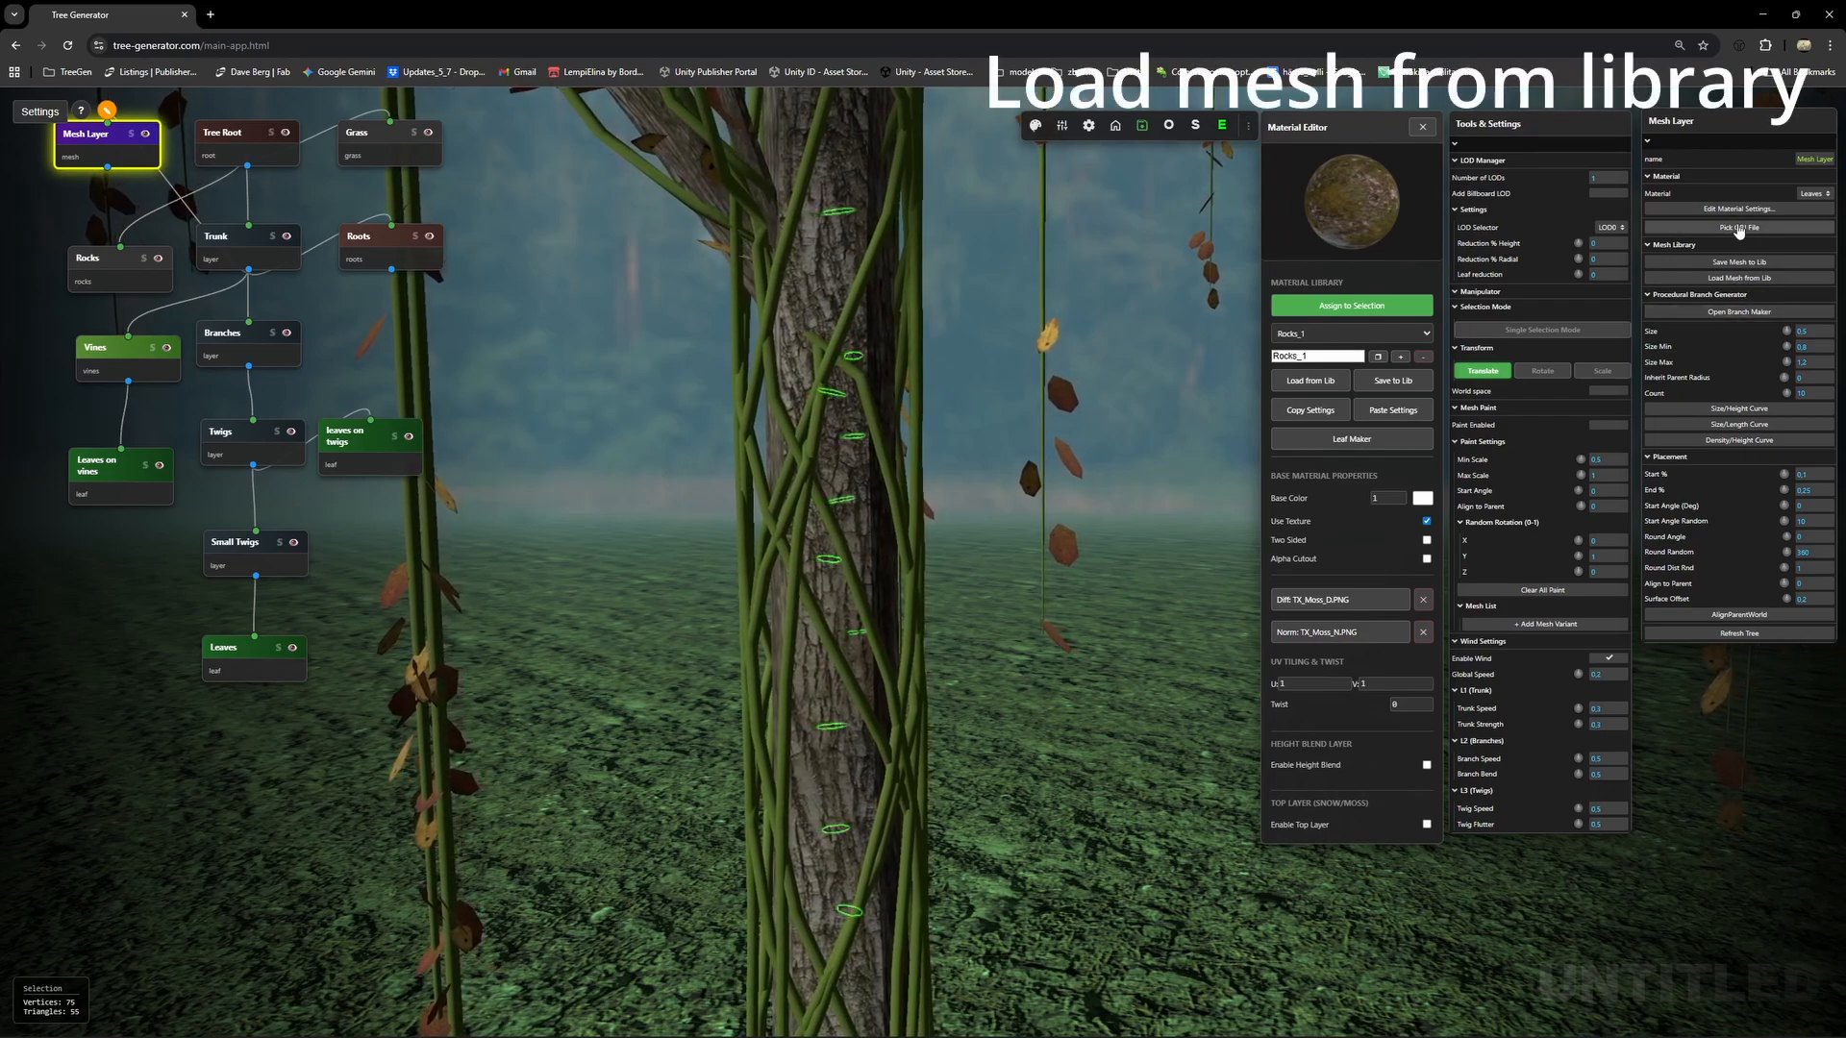
left_click(1742, 278)
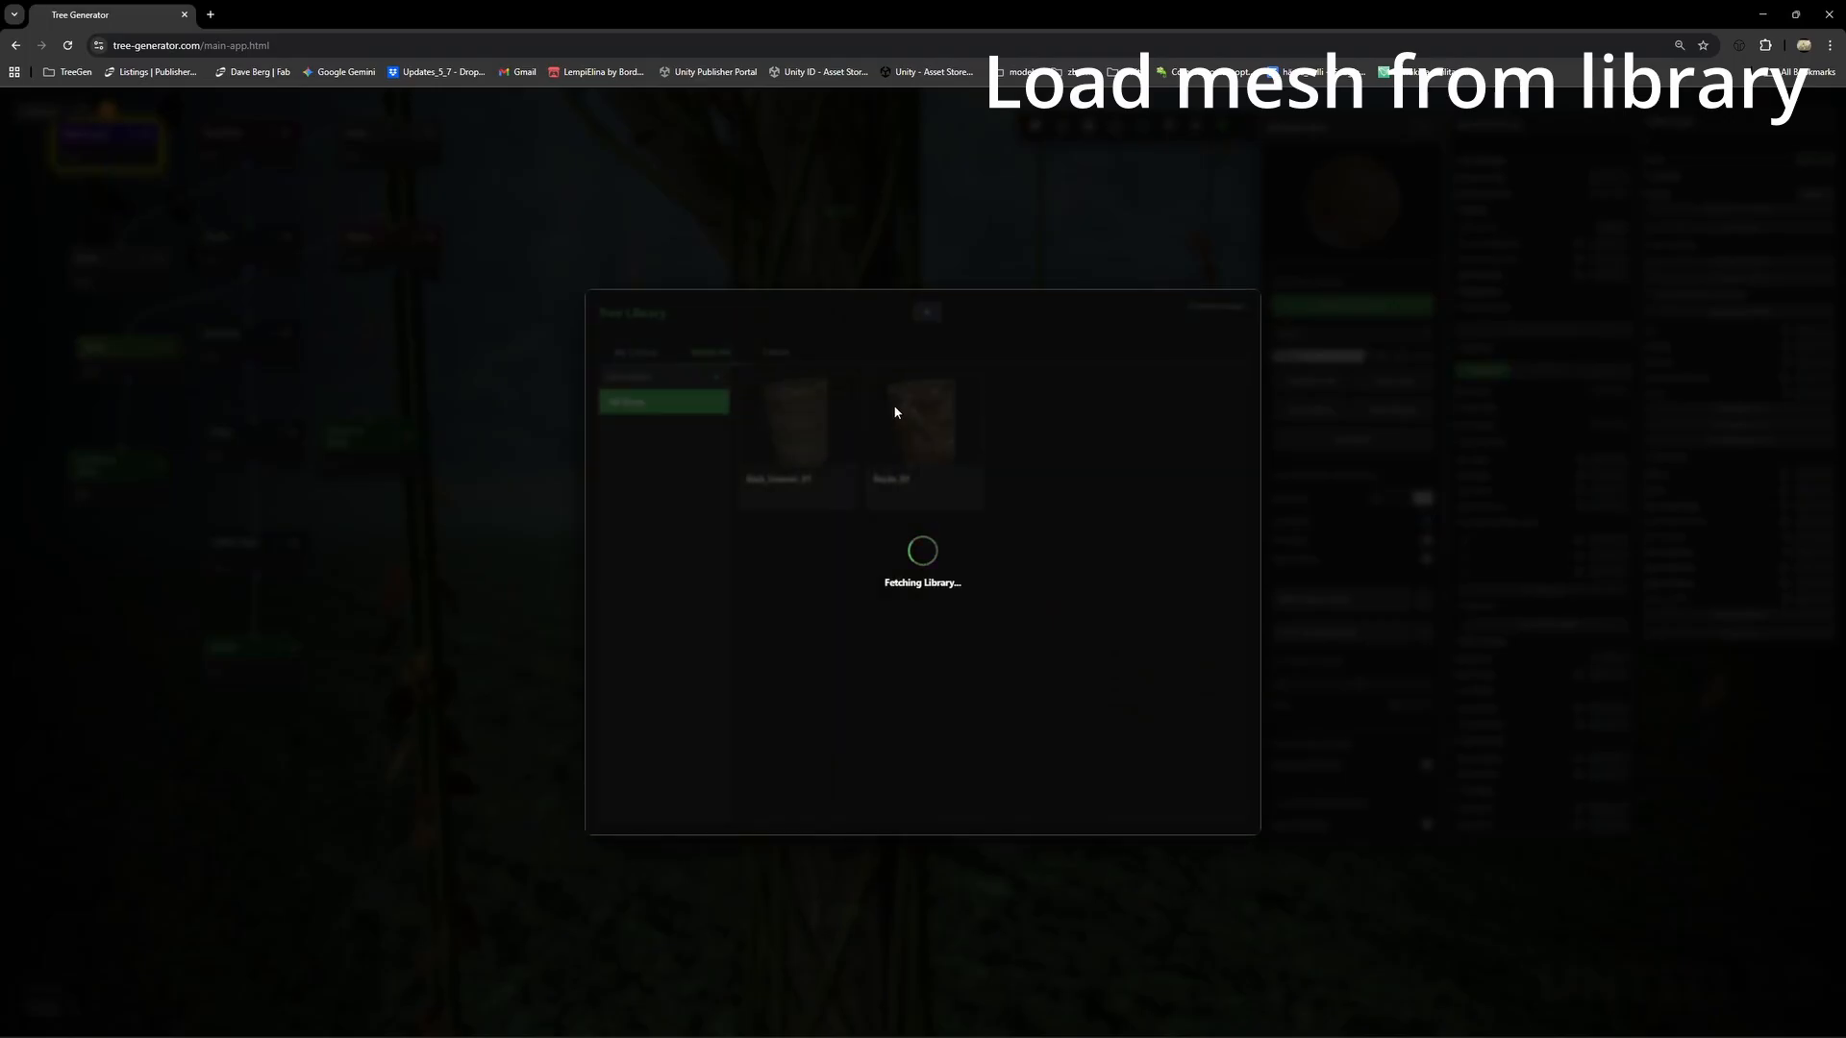
left_click(634, 355)
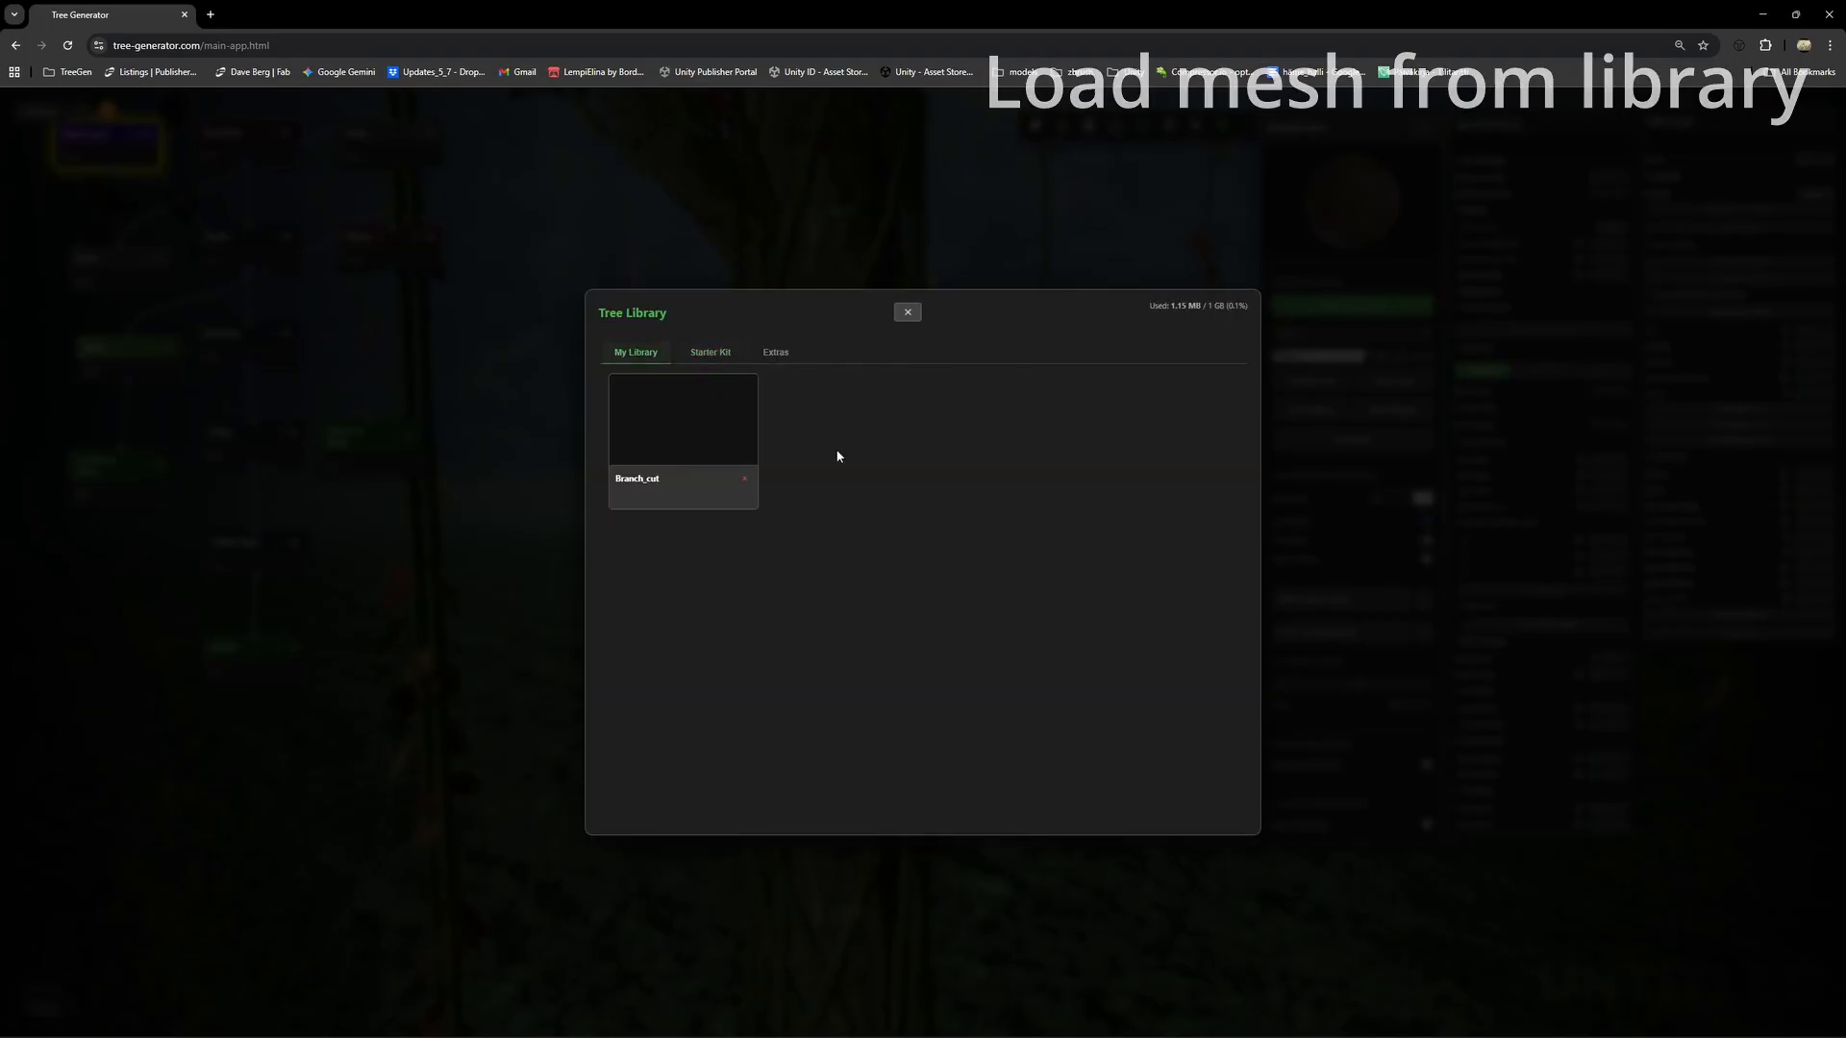
left_click(683, 417)
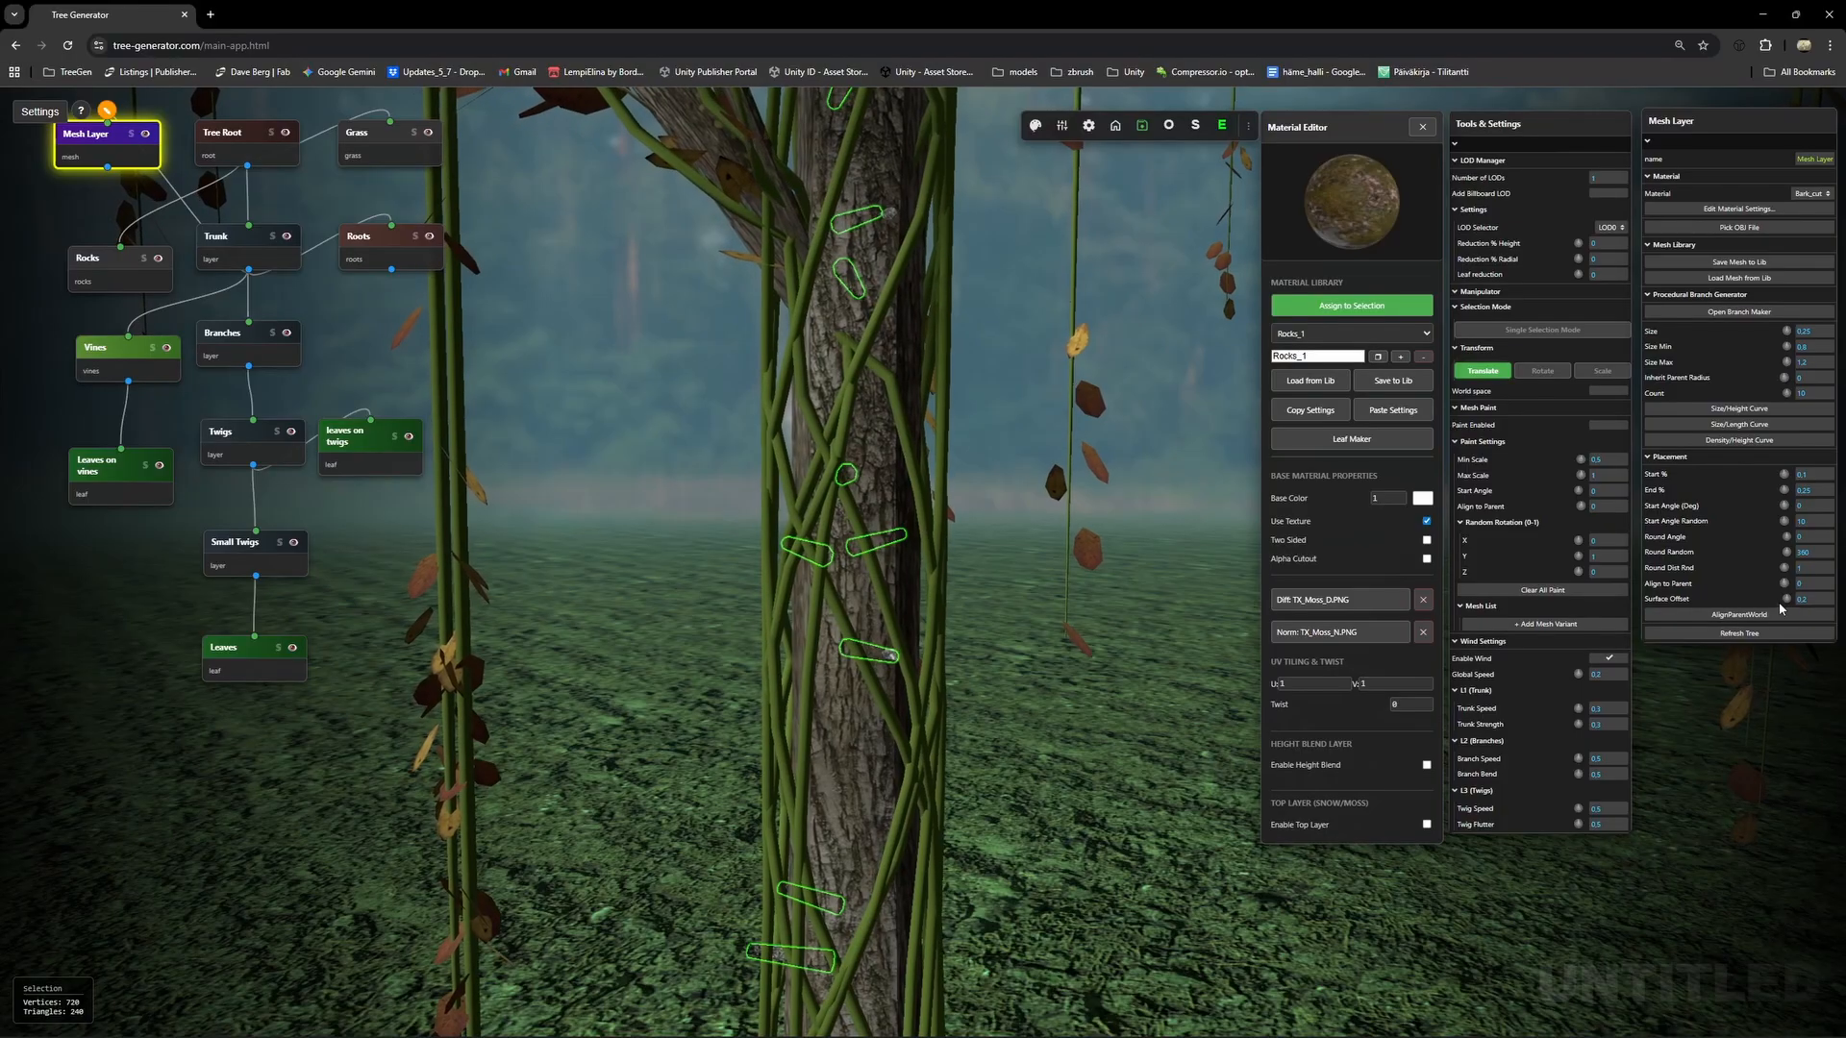
Reduce the Mesh Layer's Surface Offset to seat the cut branches on the trunk, and set their Size to 0.45.
scroll(1802, 593, "up", 20)
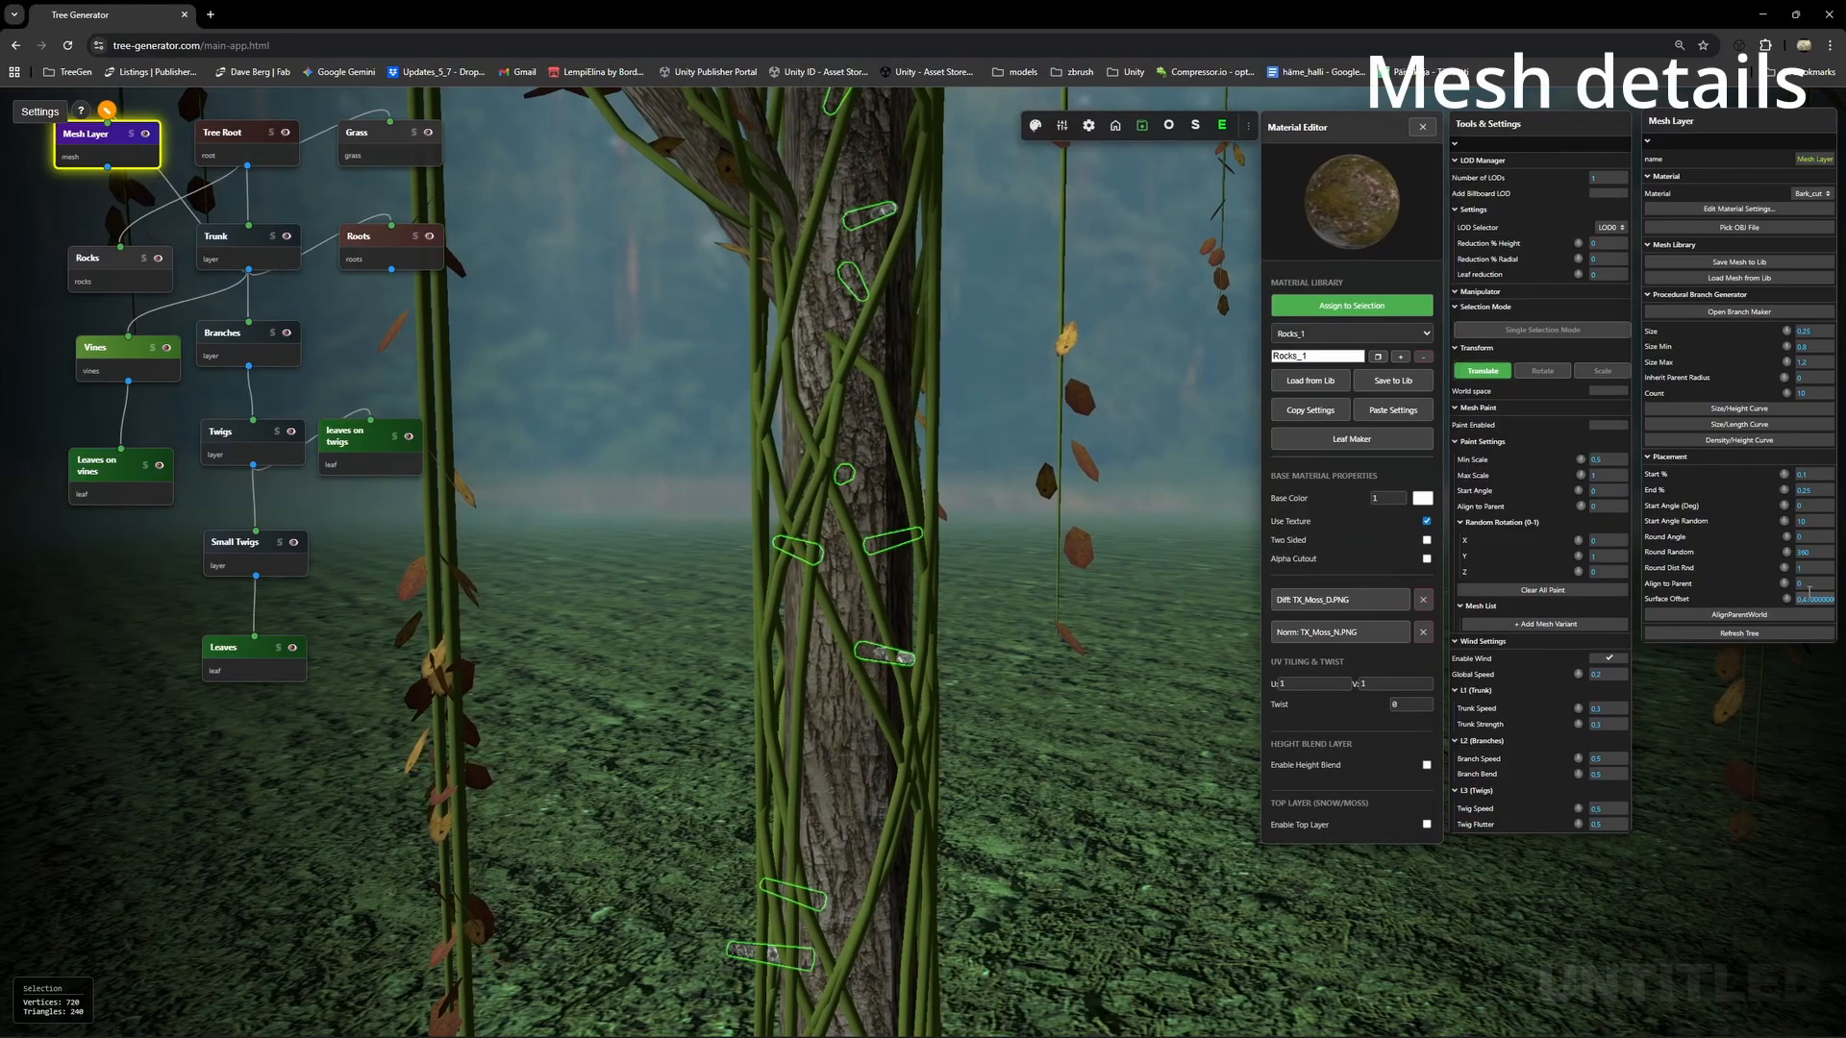
scroll(1000, 641, "down", 6)
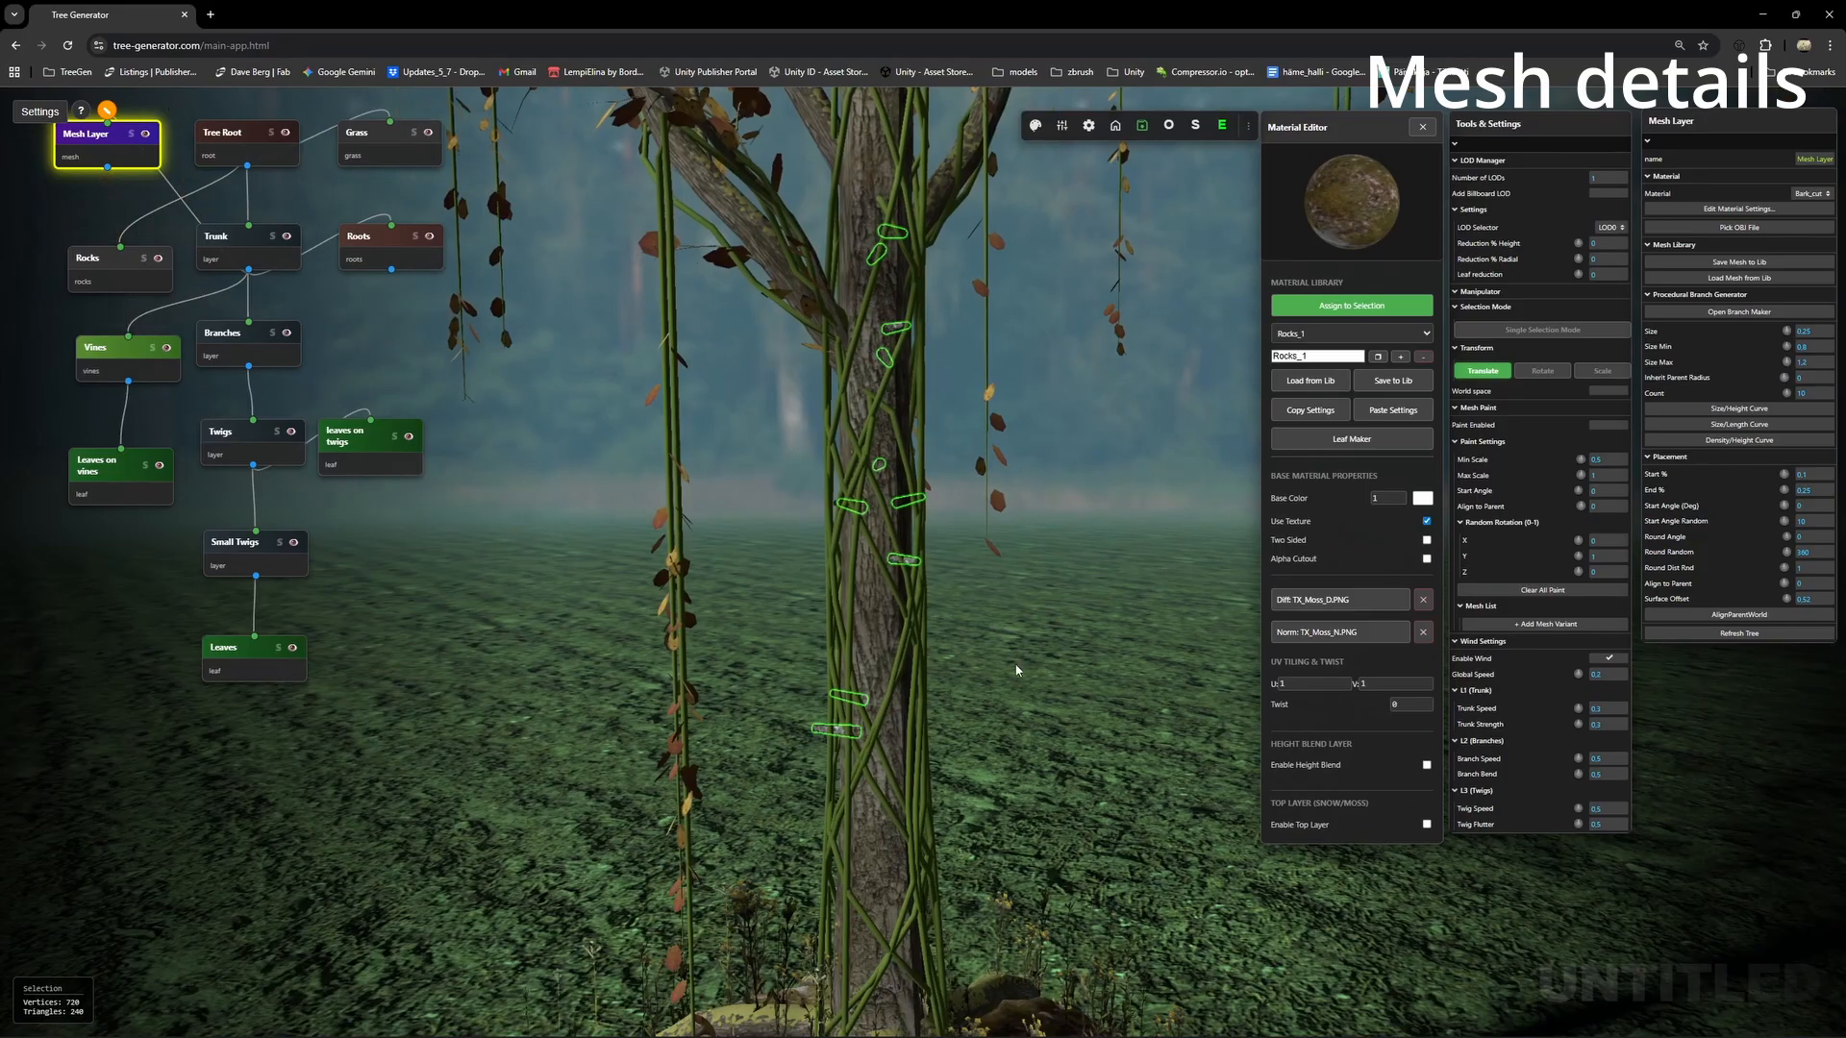
left_click_drag(1018, 671, 855, 598)
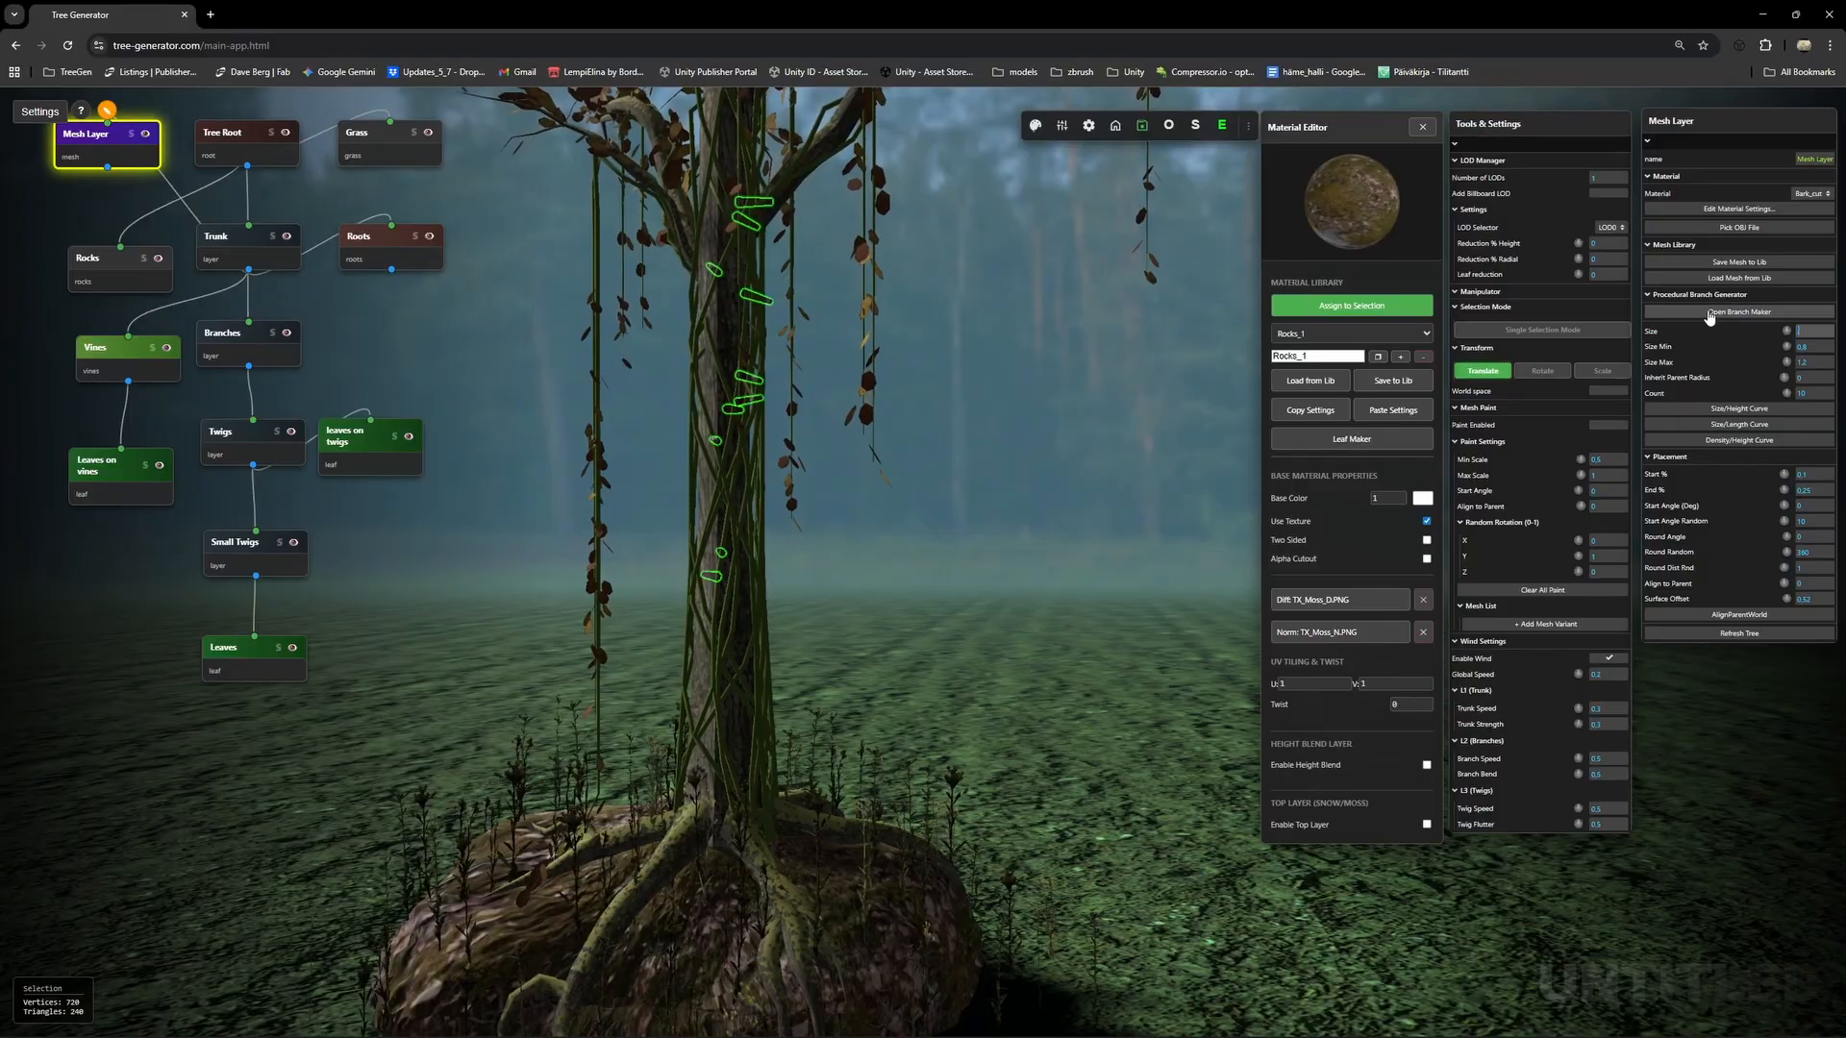
key("Return")
scroll(1047, 523, "down", 5)
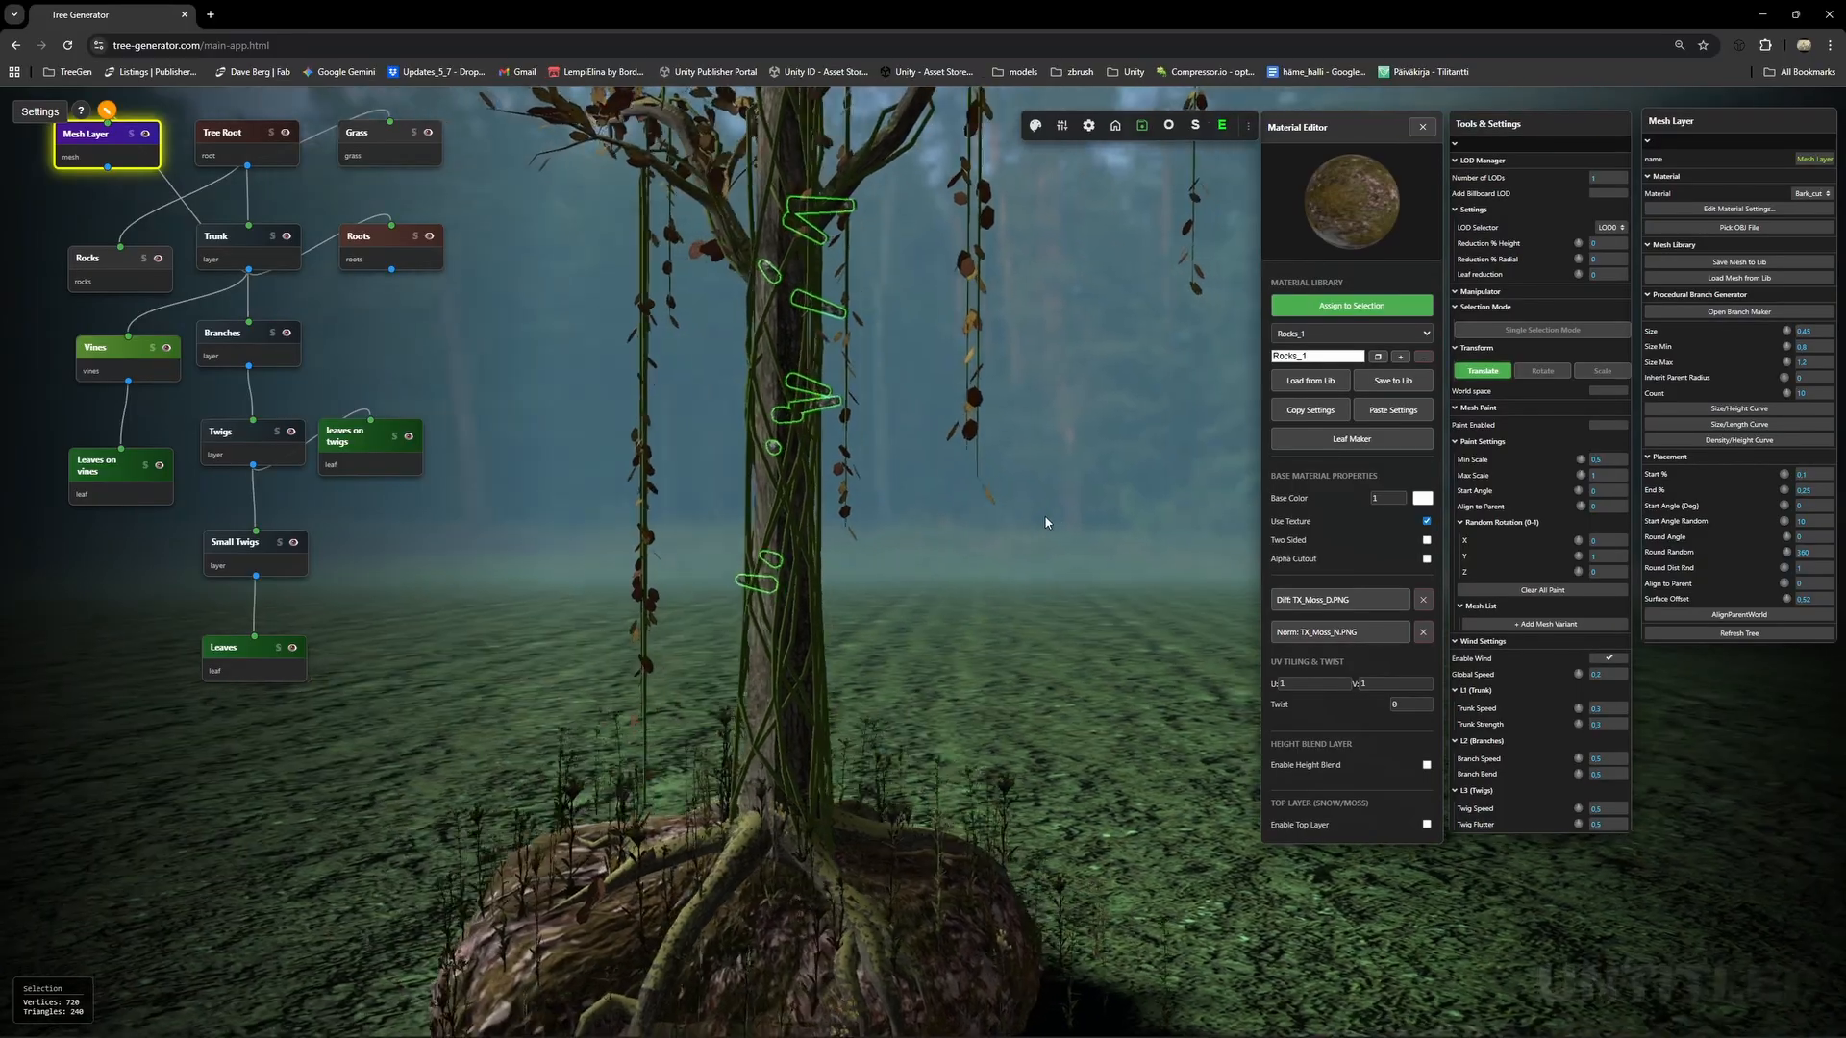
Raise the Mesh Layer's End % to spread the cut branches higher up the trunk and set their Count to 33.
left_click_drag(1038, 537, 1196, 547)
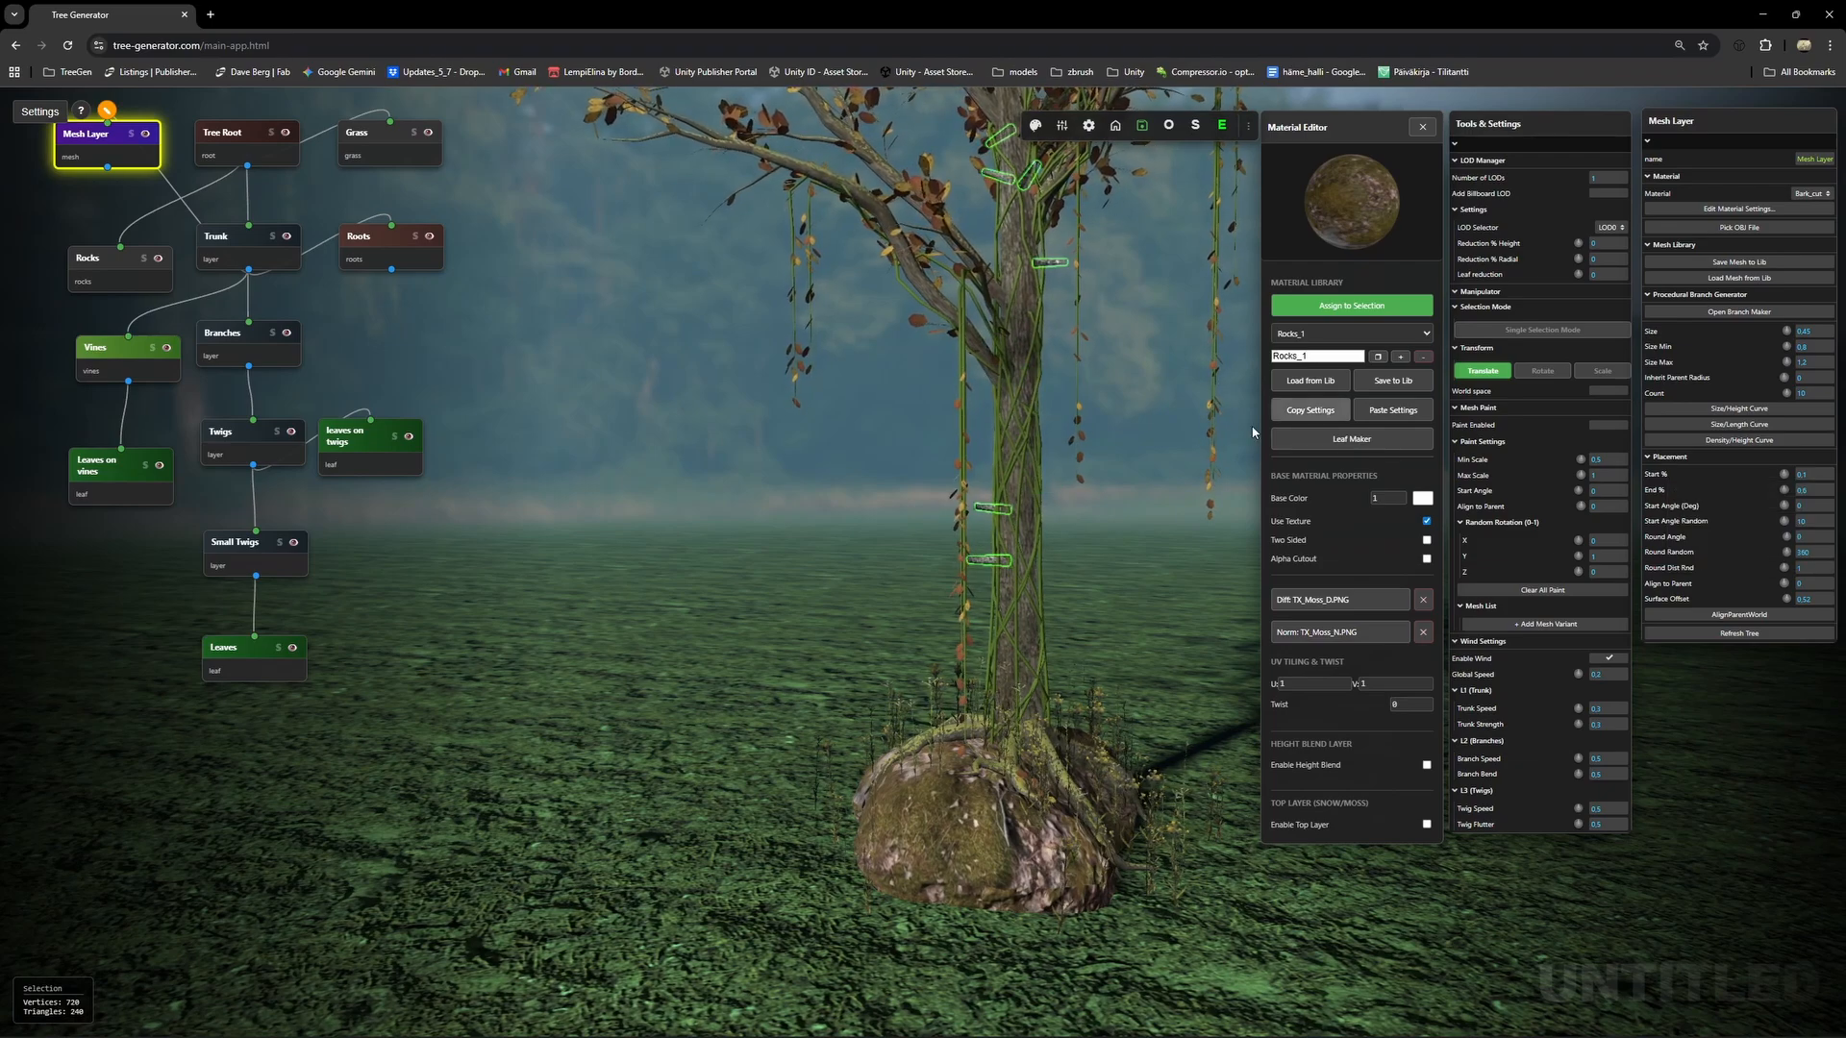
right_click_drag(1216, 428, 1161, 490)
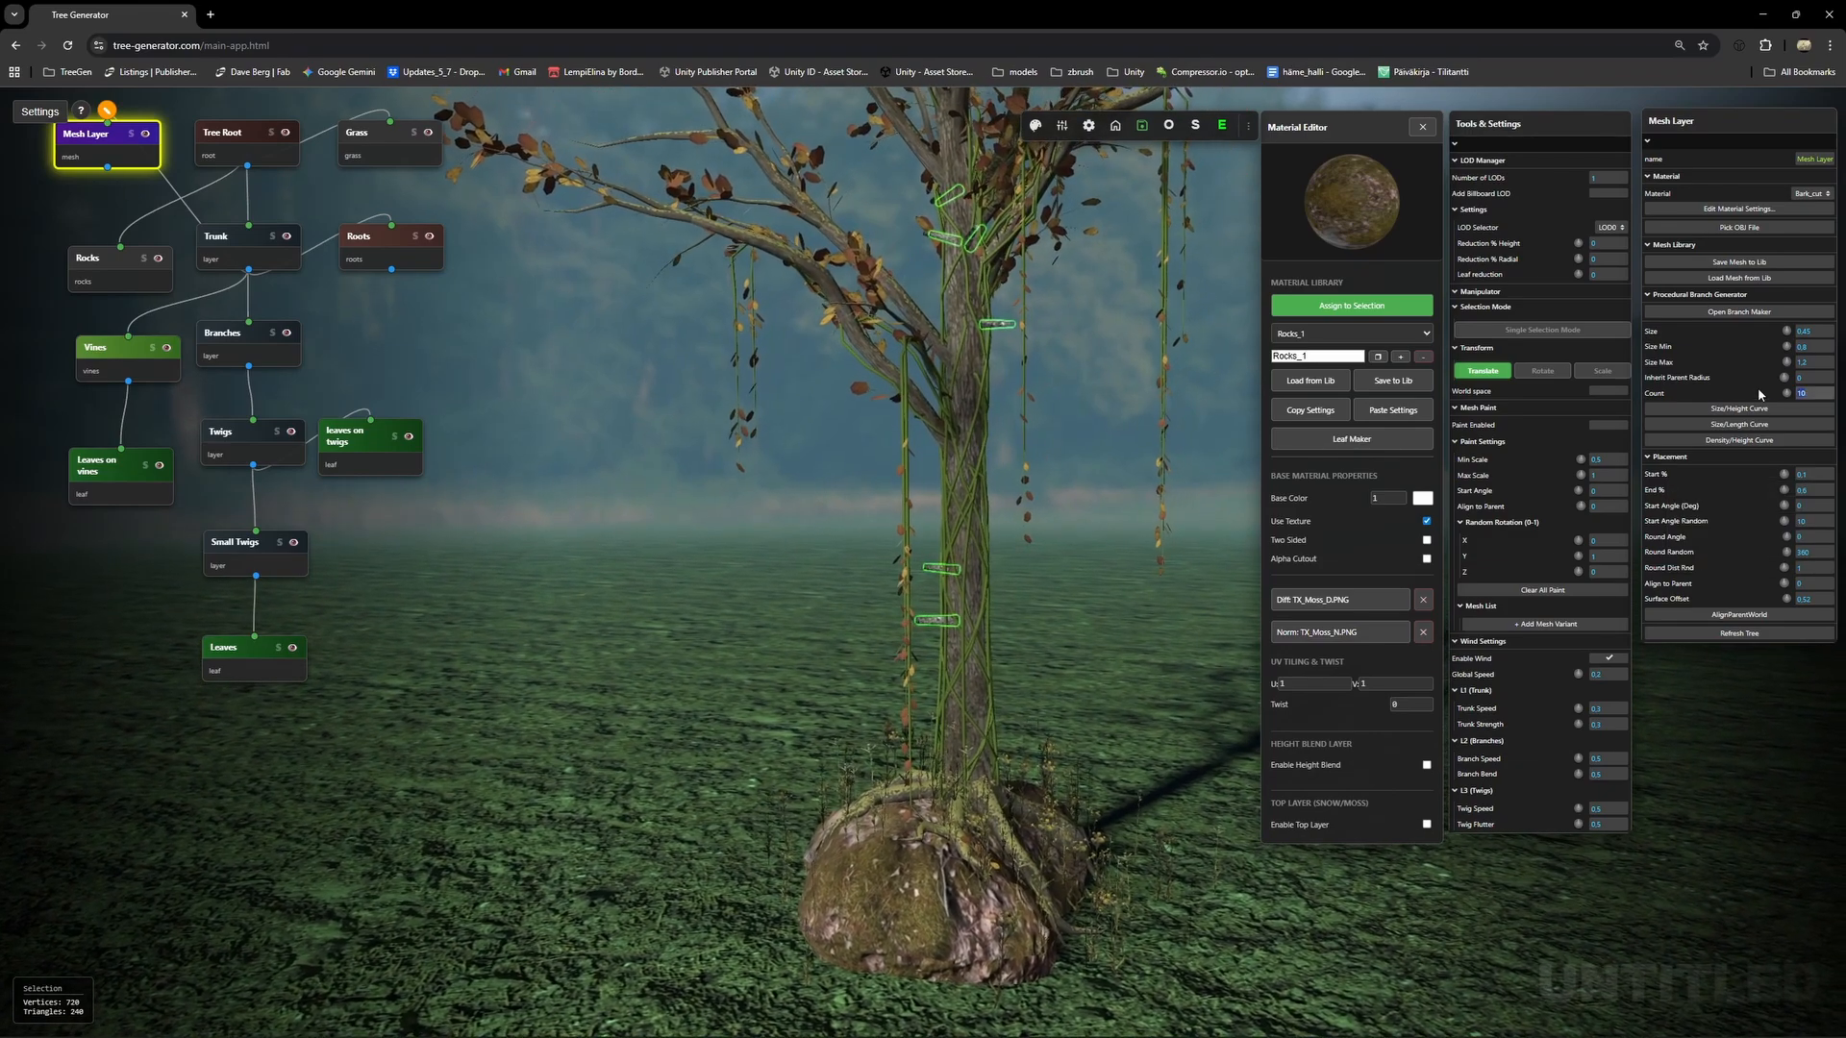
type("33")
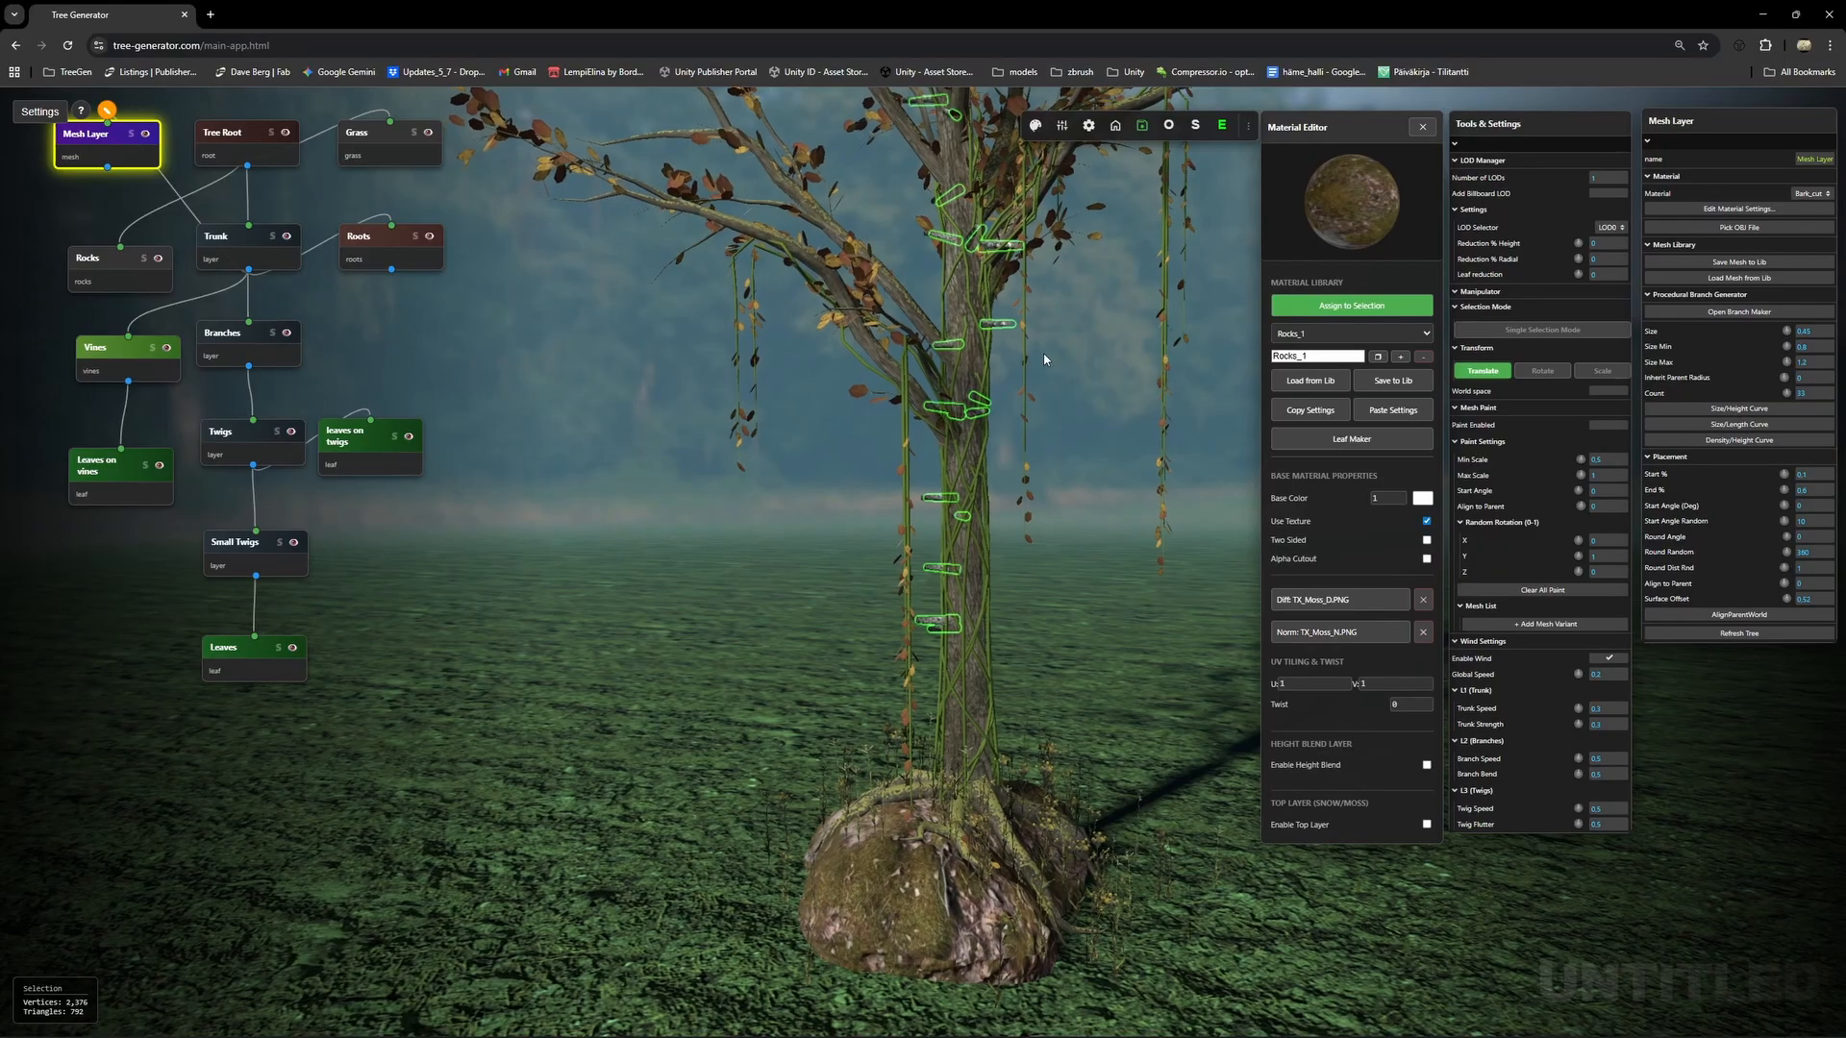
key("Return")
Assign the Bark material to the cut-branch Mesh Layer and check how the stubs look on the trunk.
left_click(1287, 334)
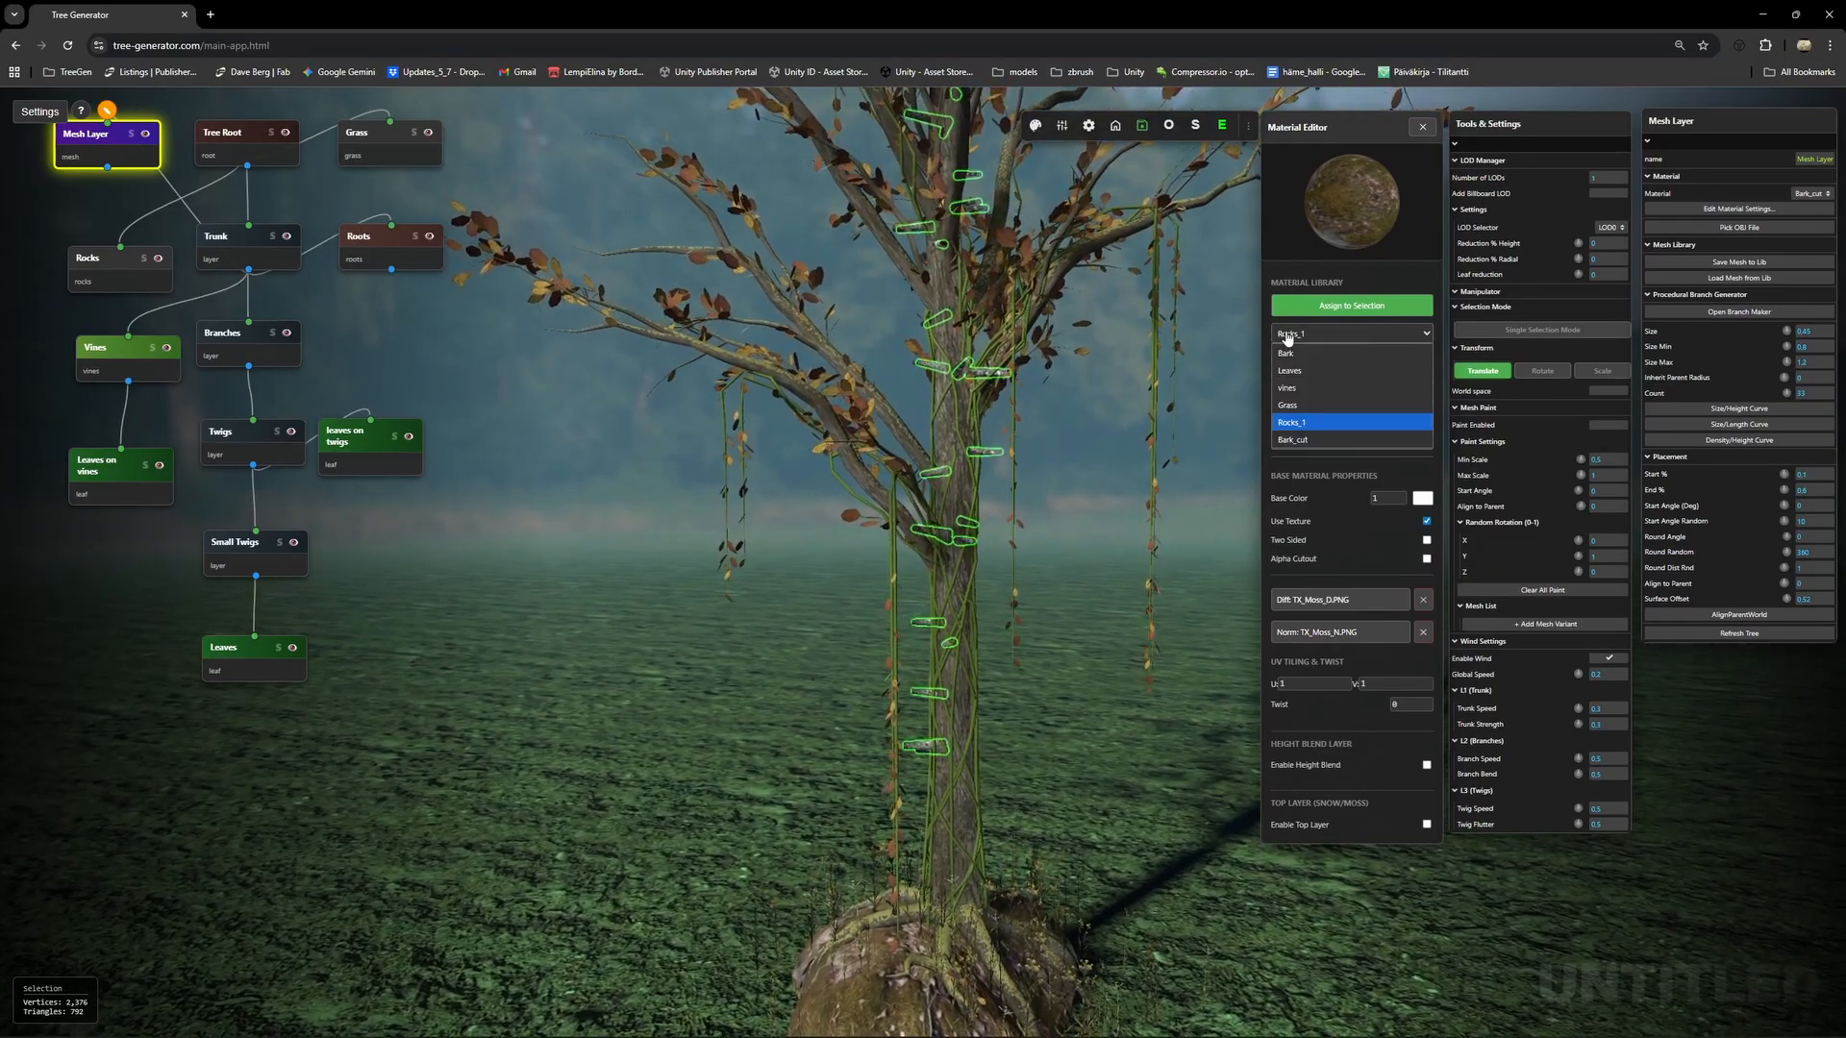
left_click(1310, 353)
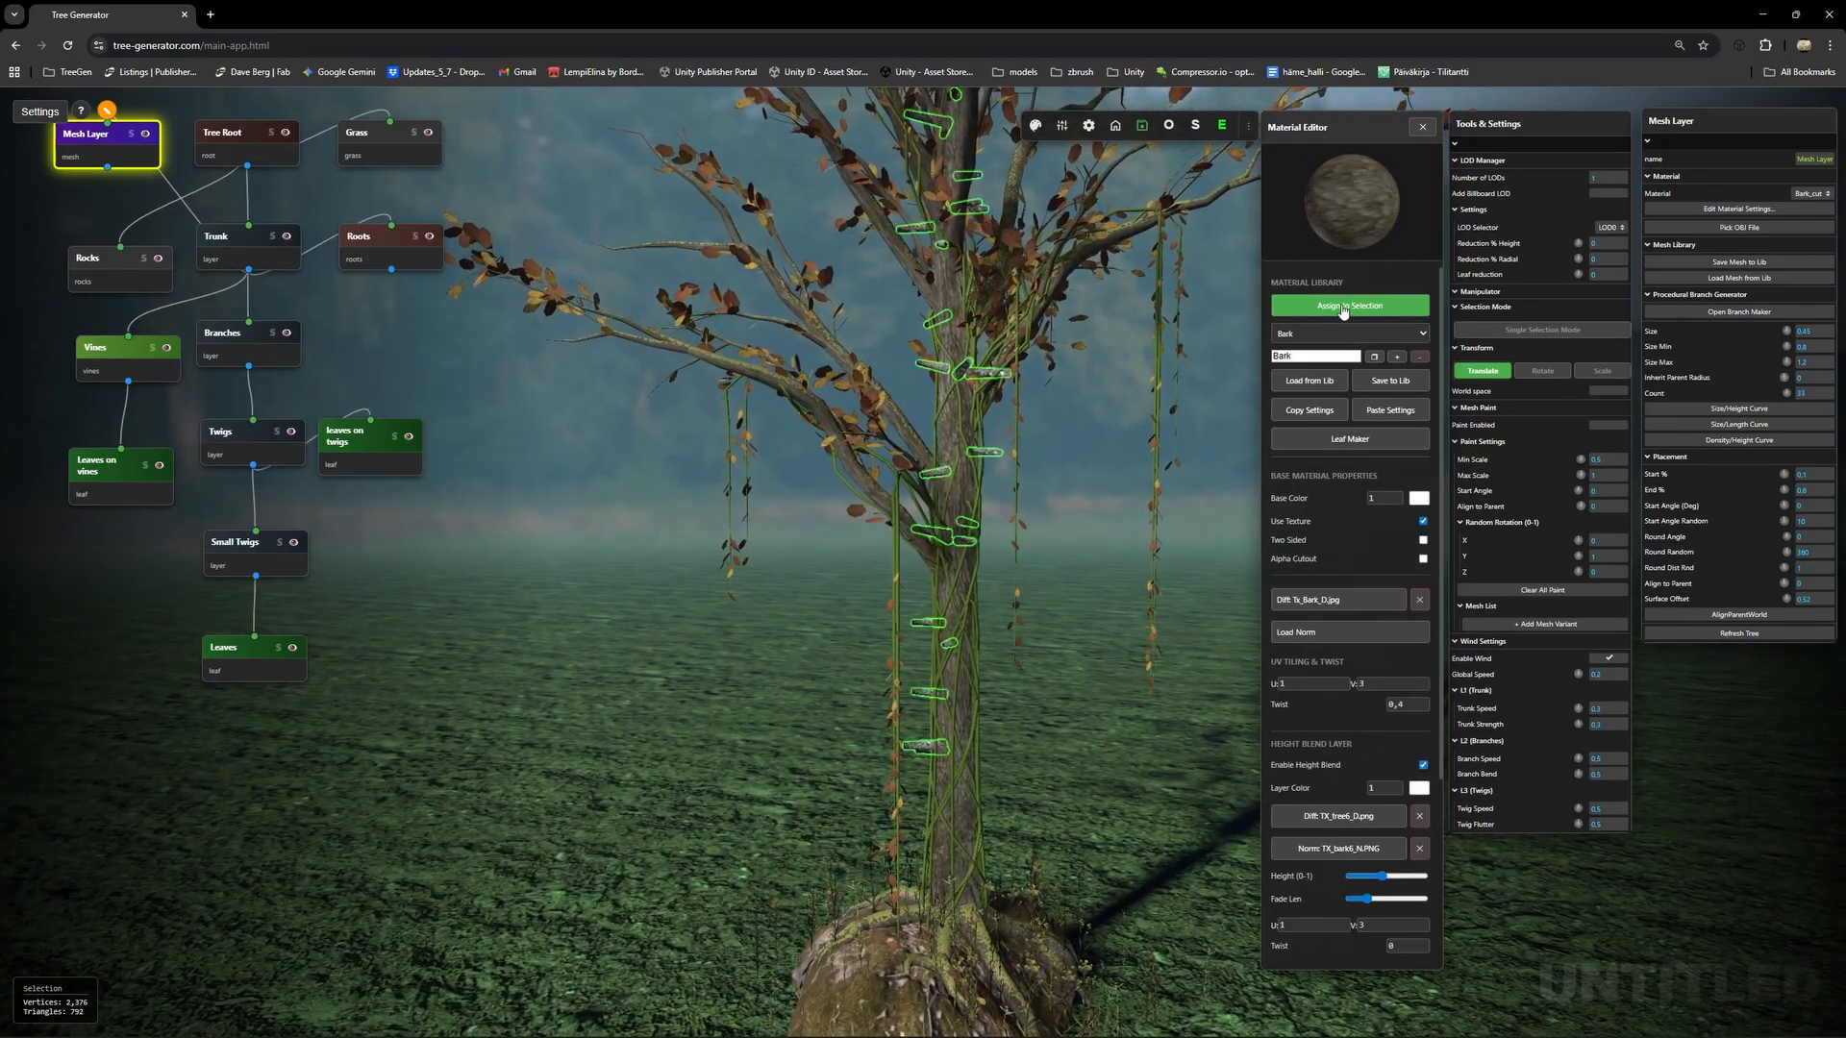
left_click_drag(1108, 577, 1281, 589)
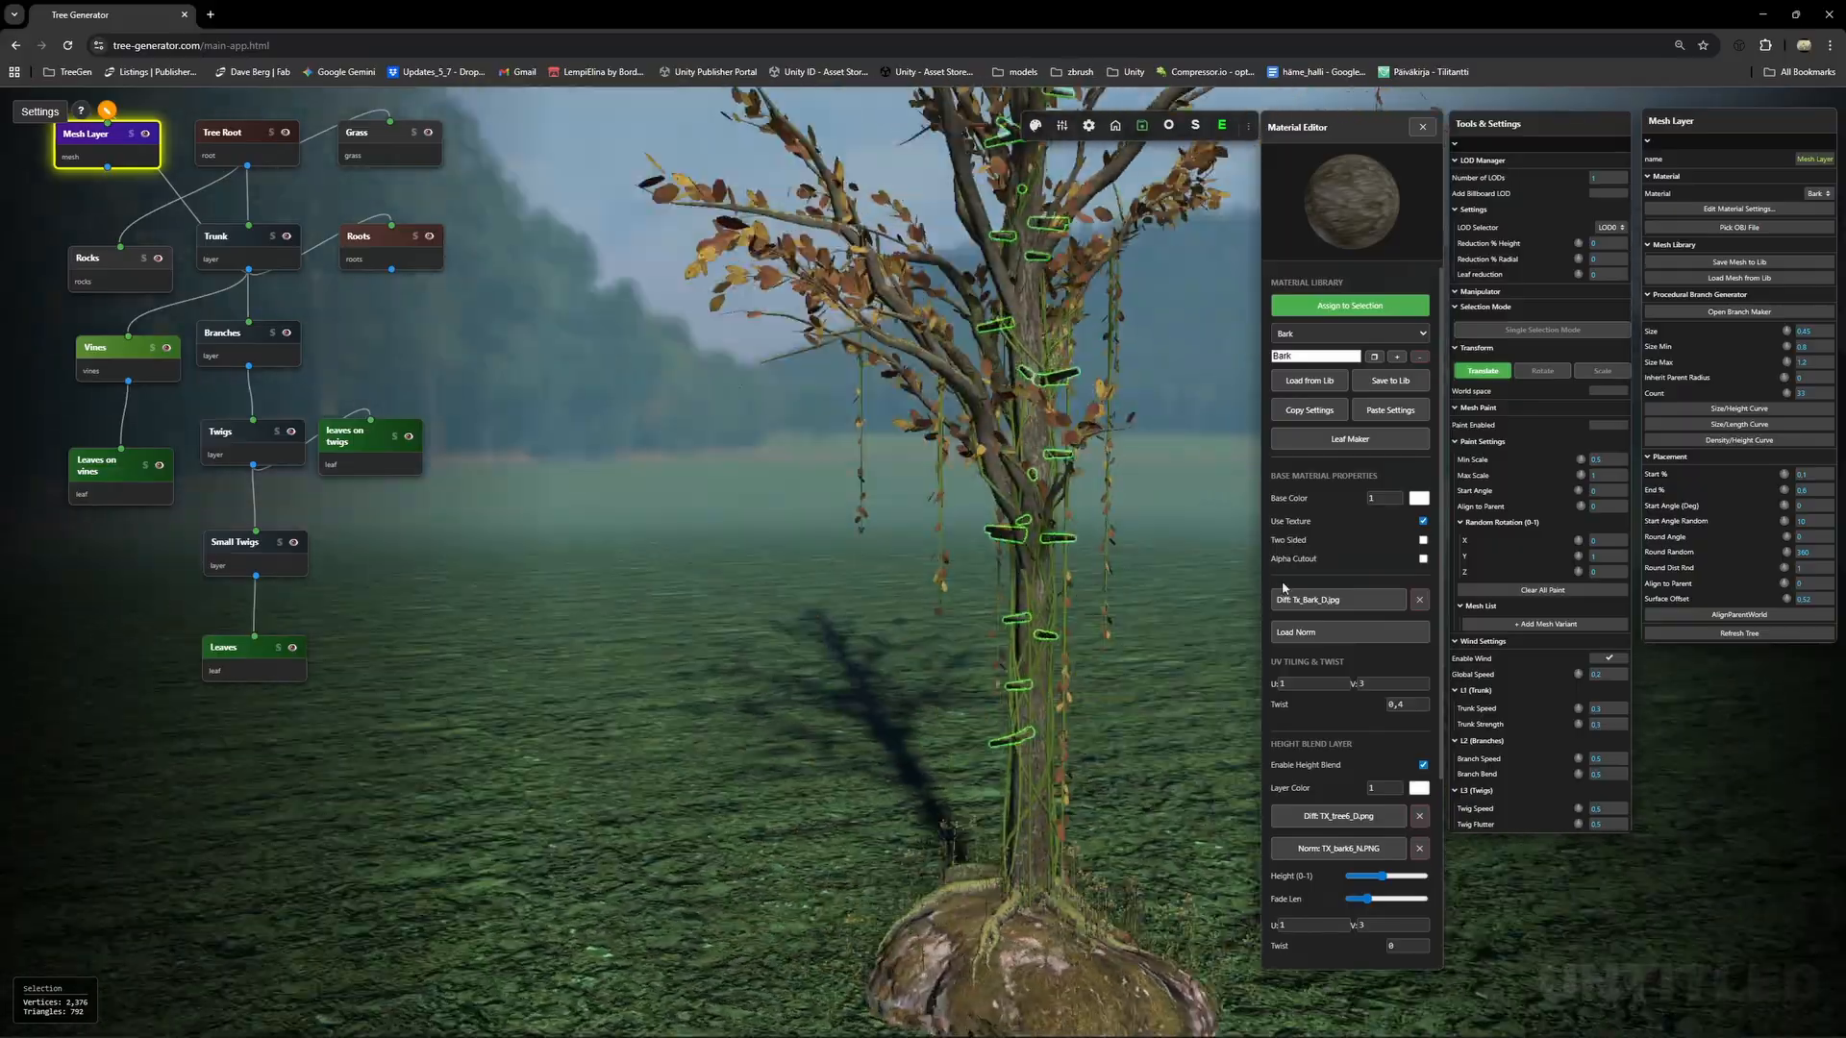
left_click(1164, 642)
left_click_drag(1164, 639, 908, 600)
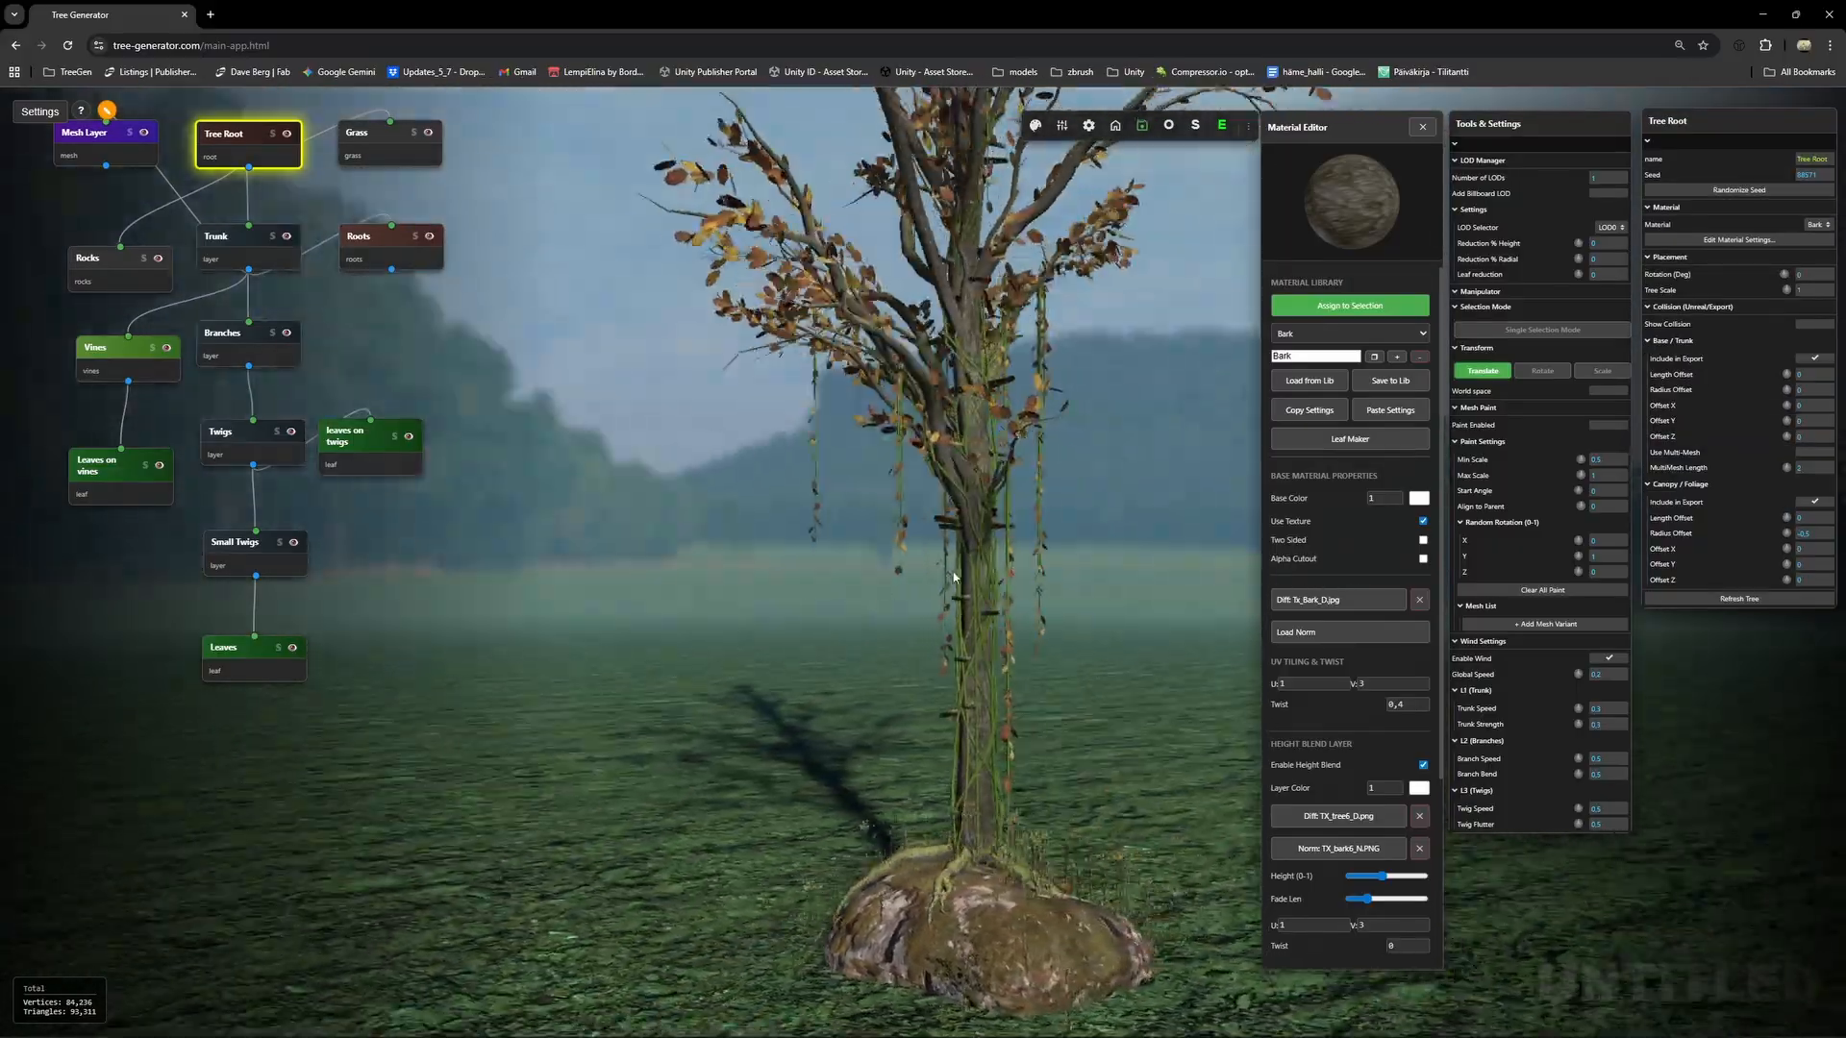
left_click_drag(1168, 548, 903, 596)
scroll(948, 614, "up", 4)
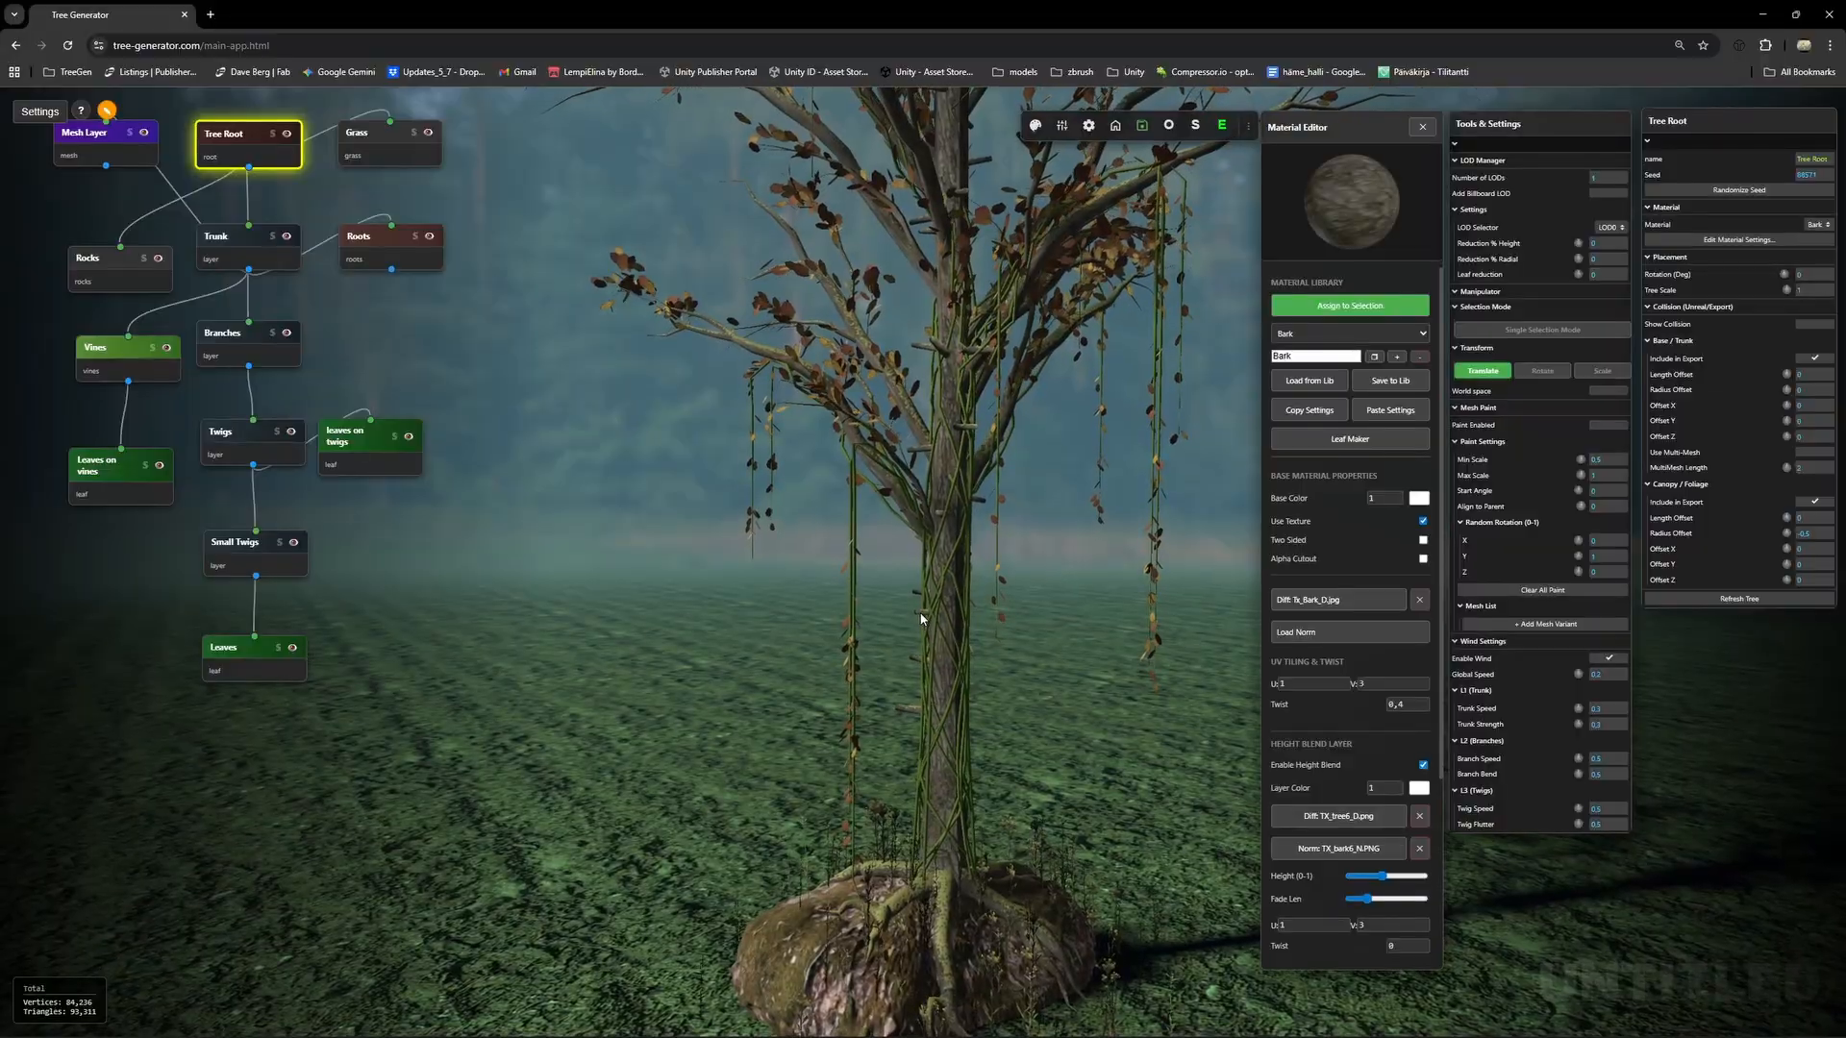
Lower the cut-branch Mesh Layer's Start Angle (Deg) to a negative value so the stubs tilt on the trunk.
left_click(924, 613)
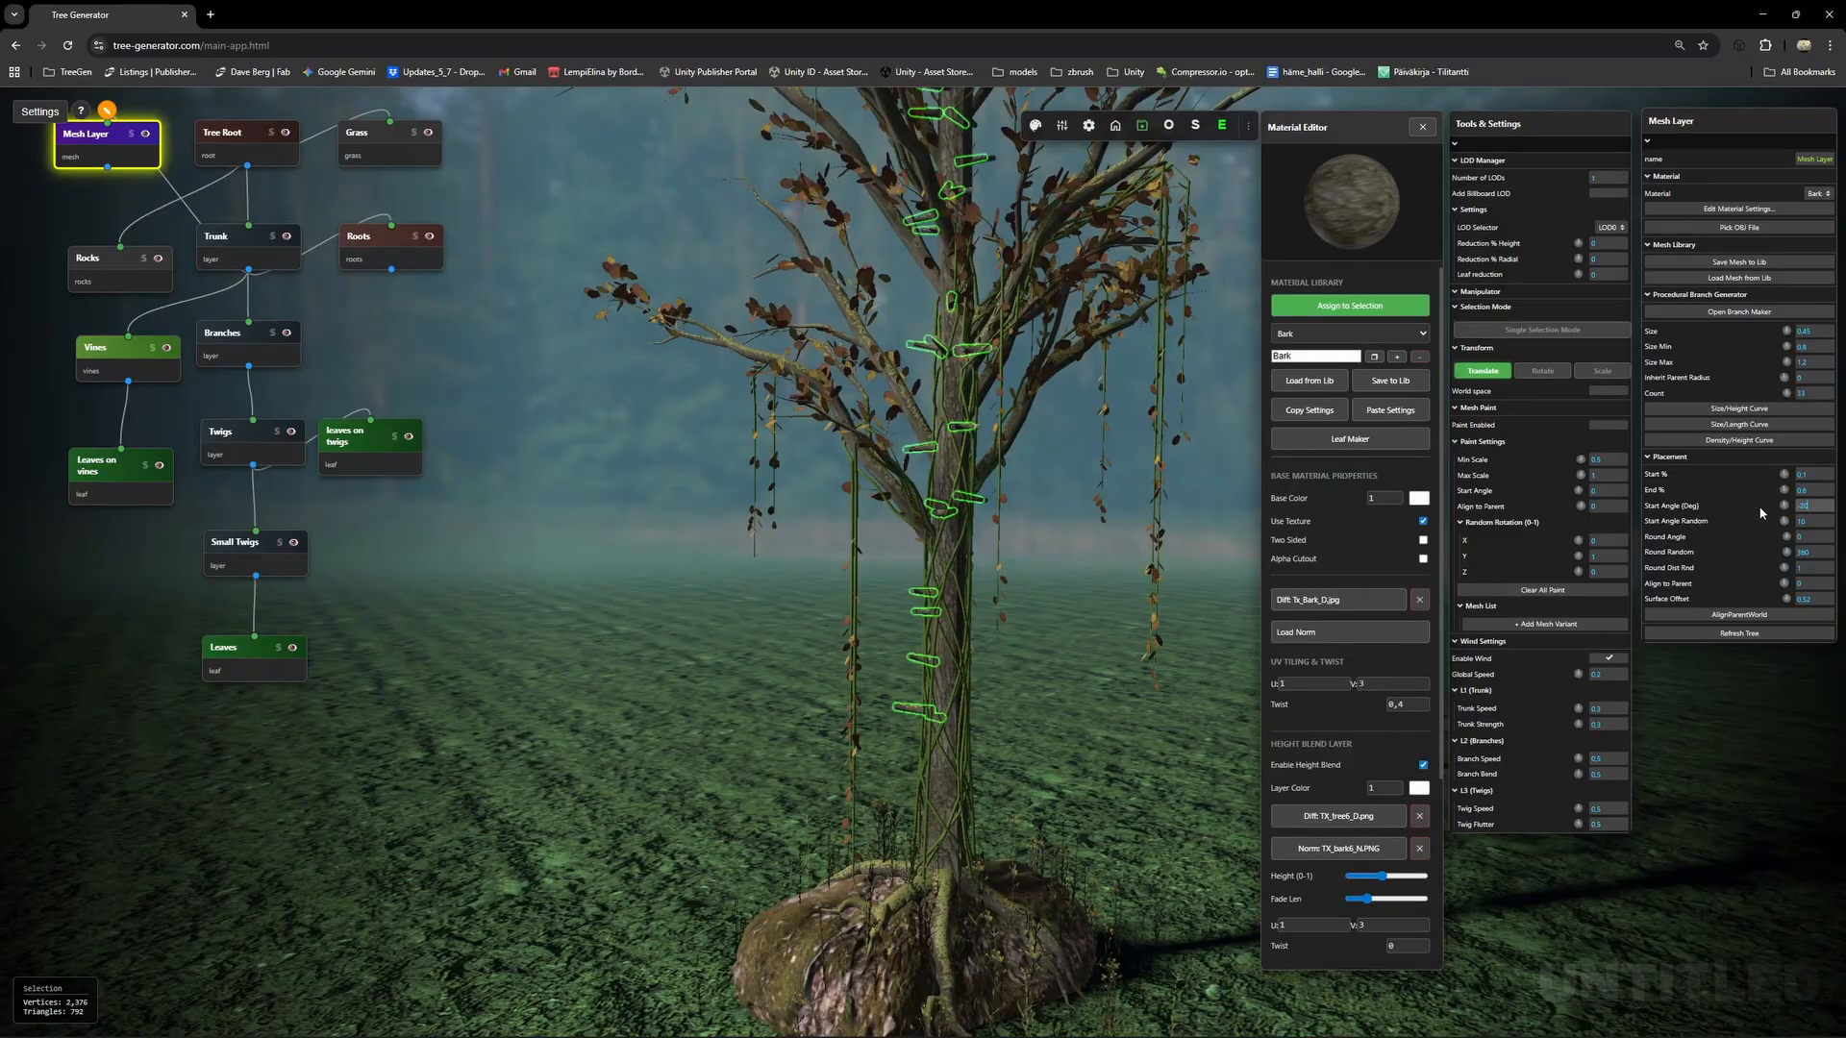
left_click_drag(1001, 667, 987, 568)
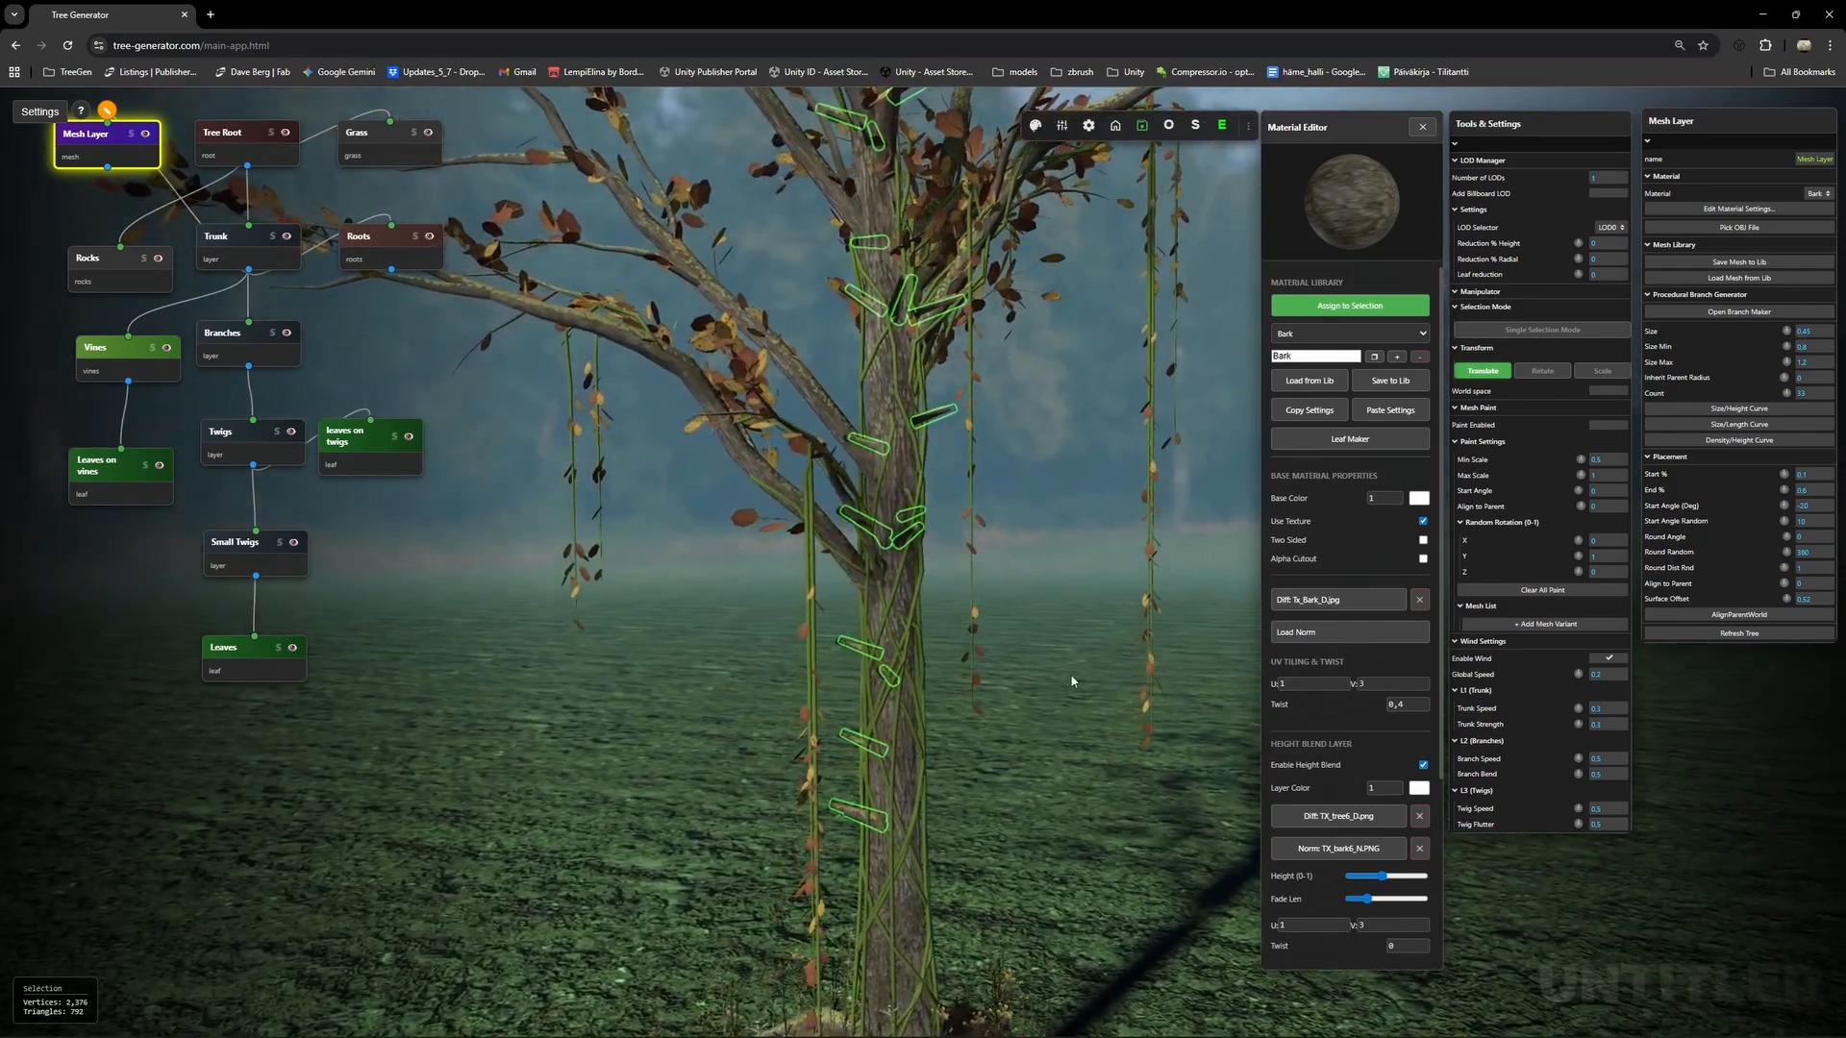
right_click_drag(1020, 666, 1041, 760)
Rename the trunk's Mesh Layer node as "mesh cut branches".
scroll(1018, 643, "down", 5)
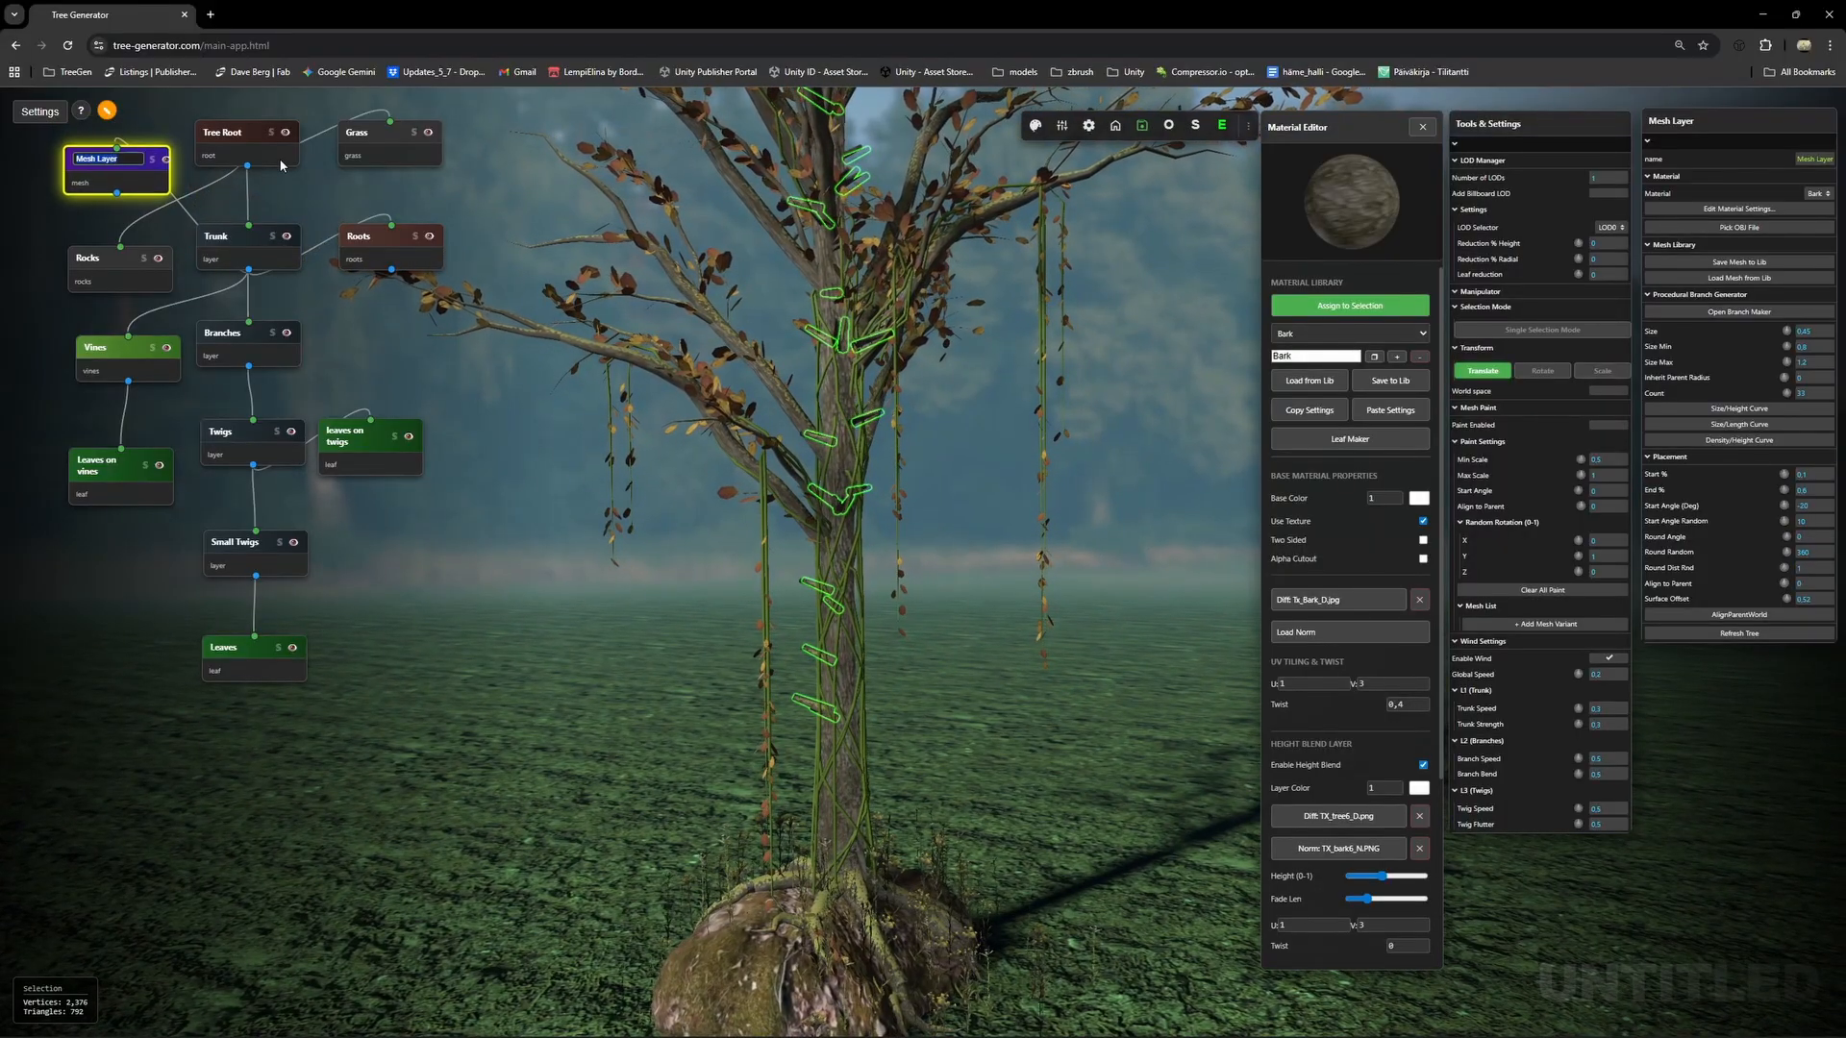
type("me")
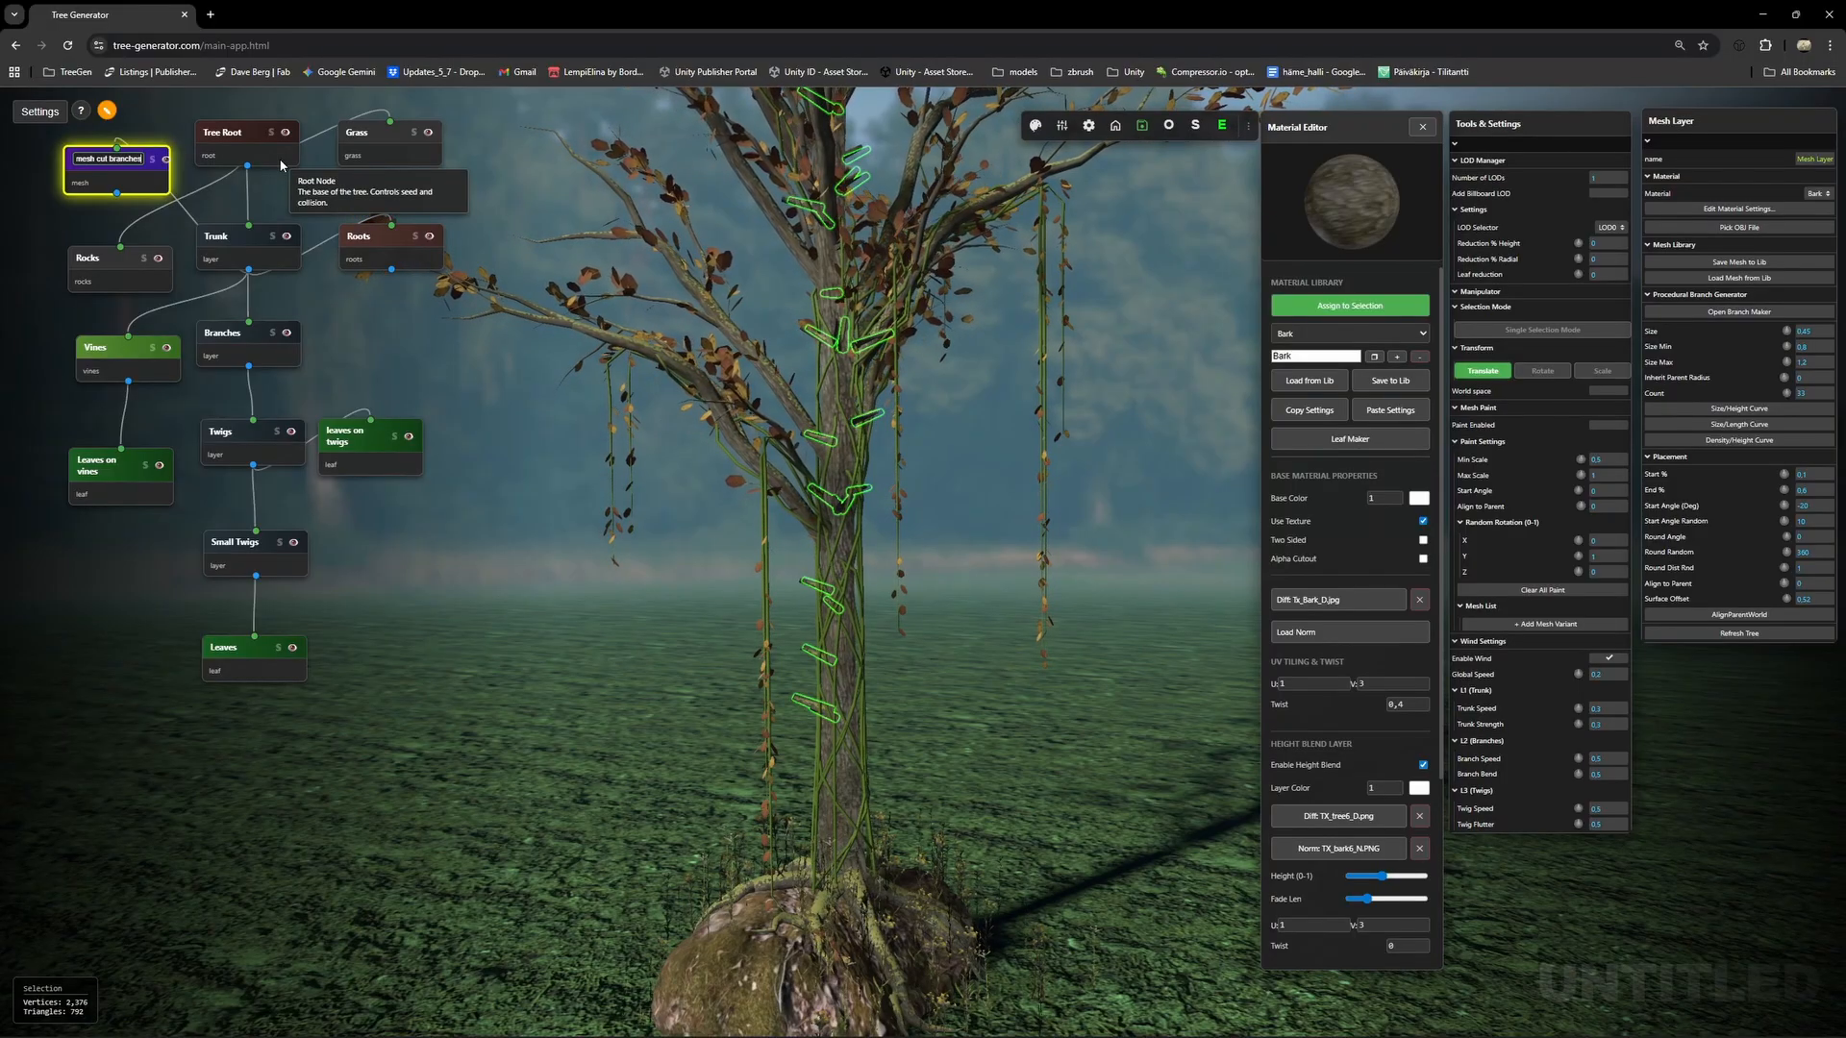
right_click_drag(625, 486, 574, 389)
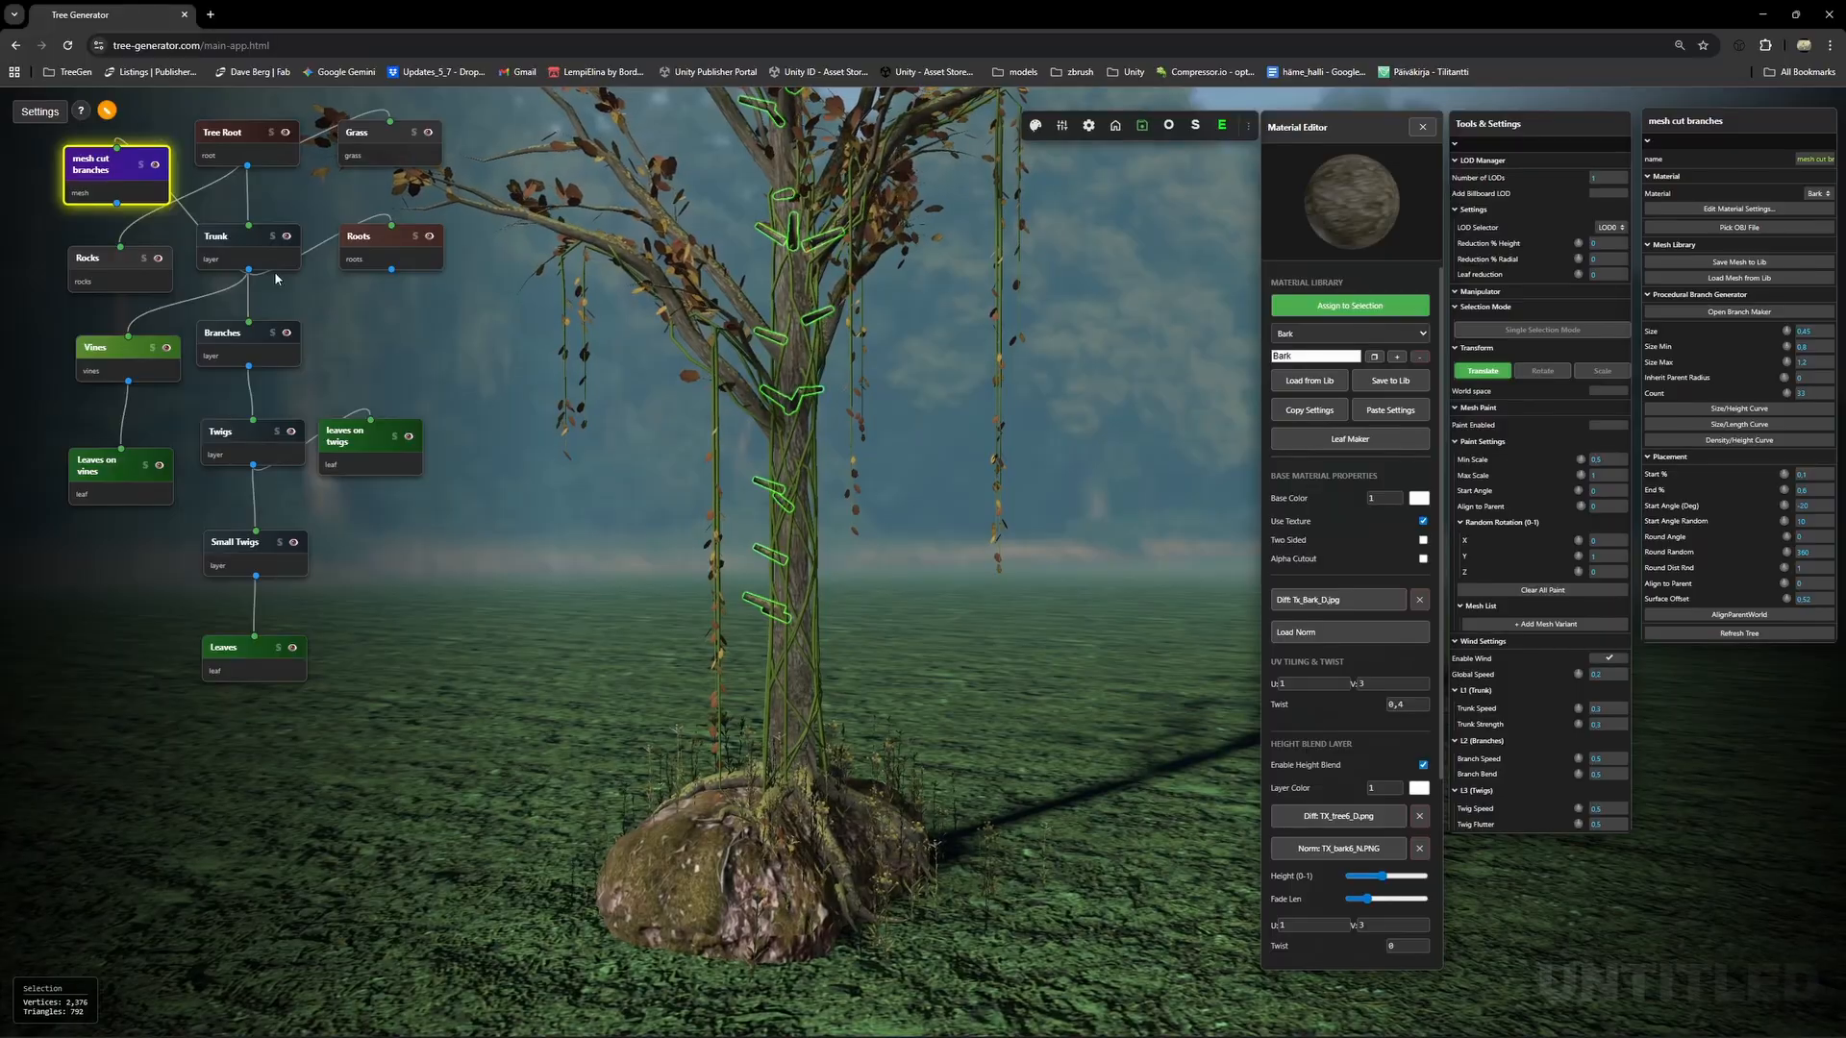
Add a new Mesh Layer to the Branches node.
left_click(240, 334)
right_click(241, 334)
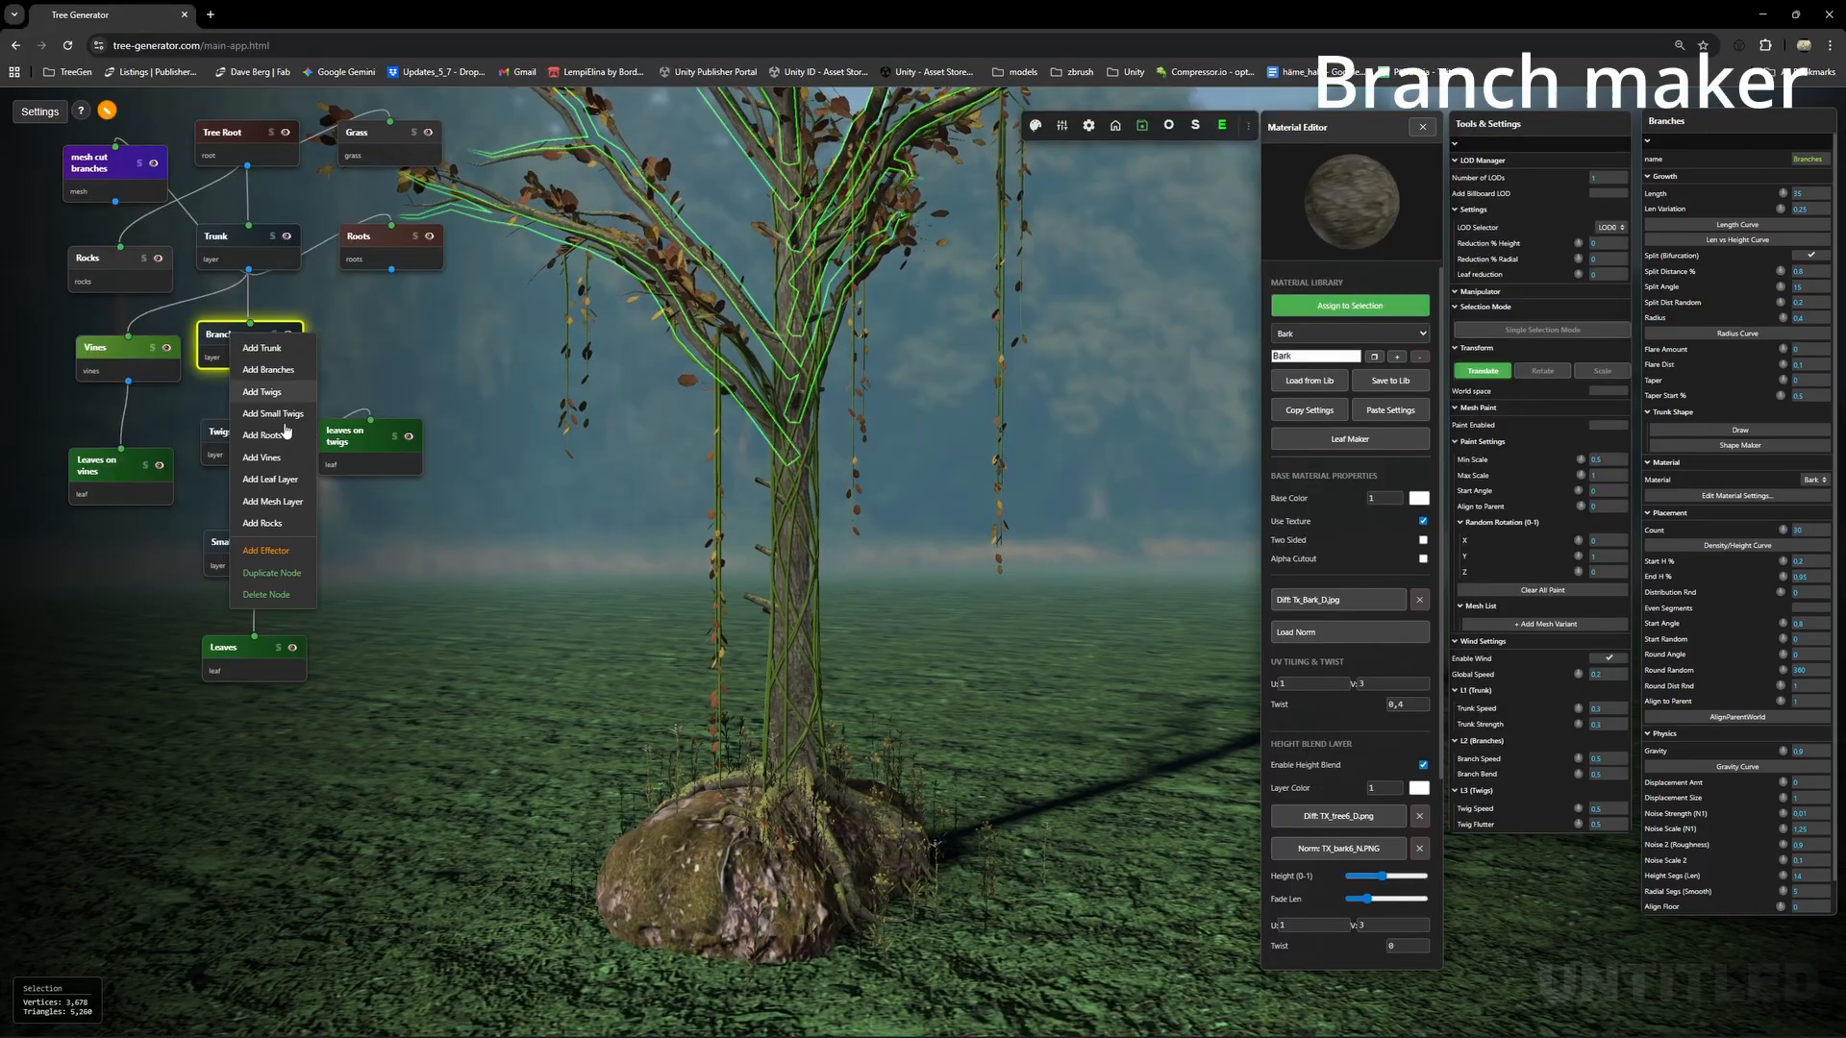
left_click(273, 500)
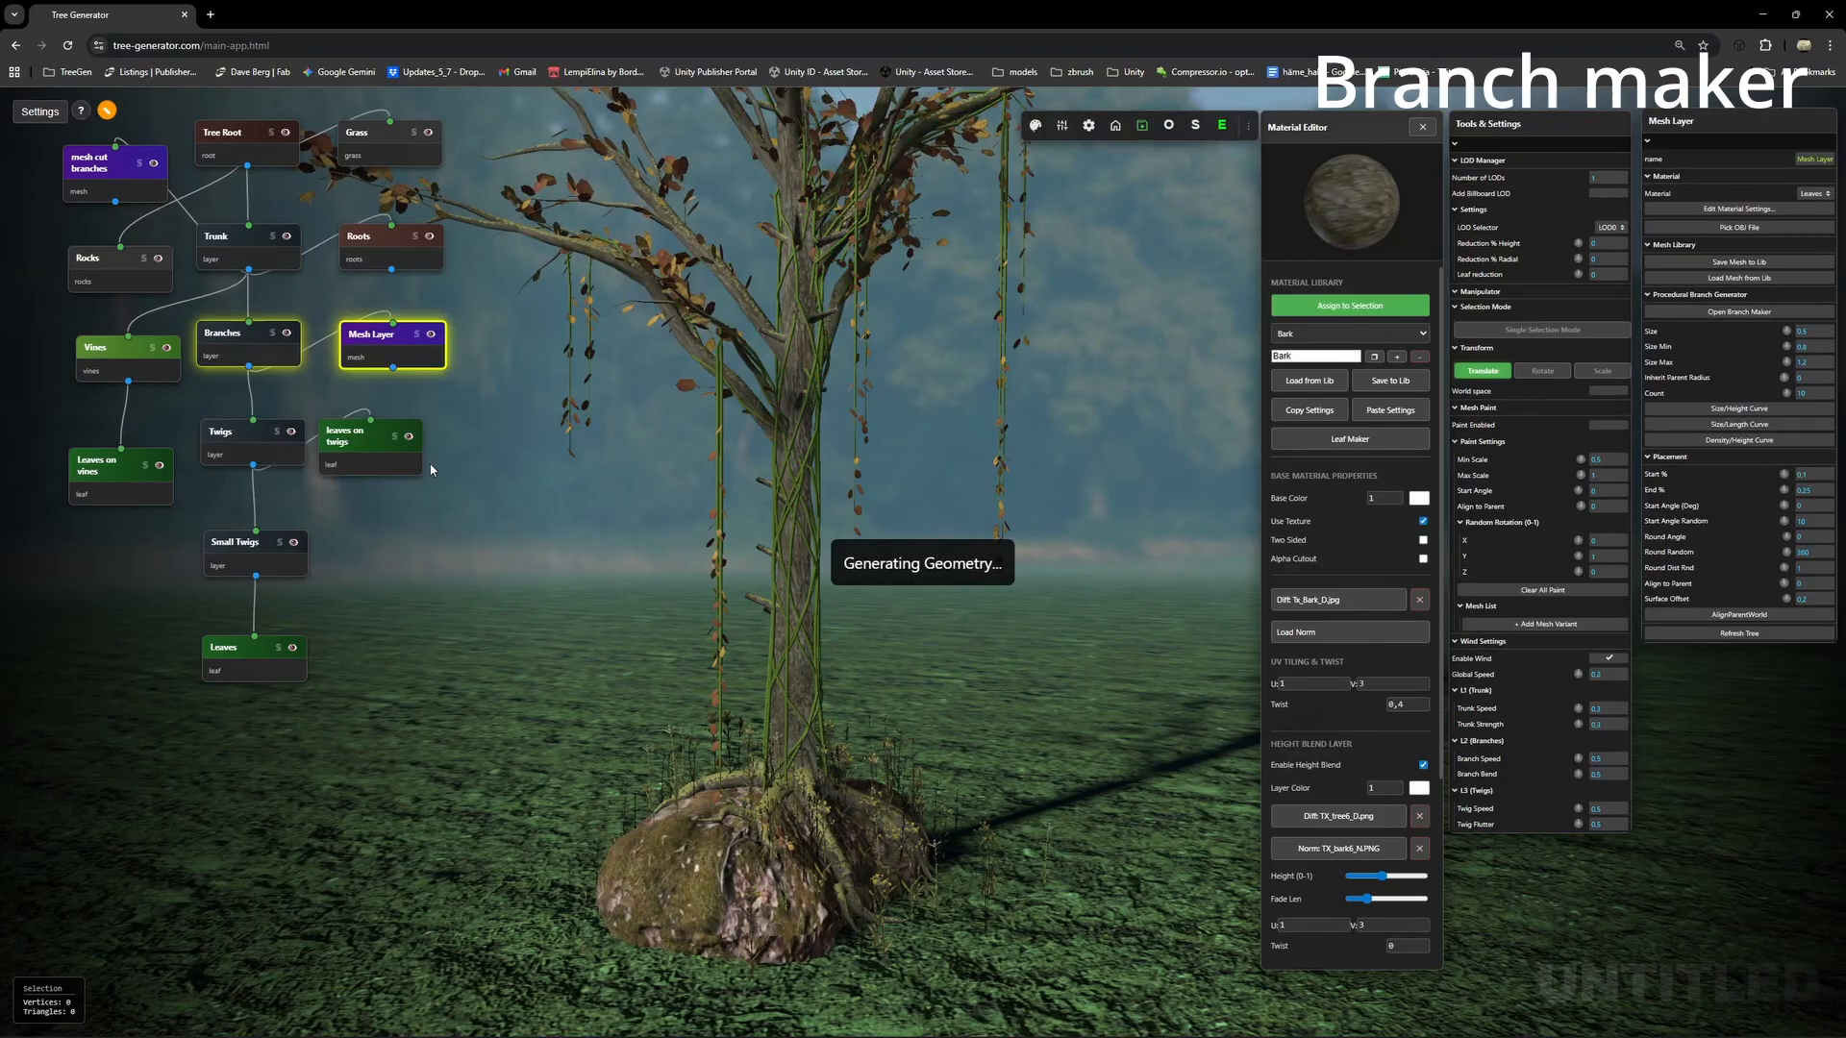
right_click_drag(744, 497, 813, 489)
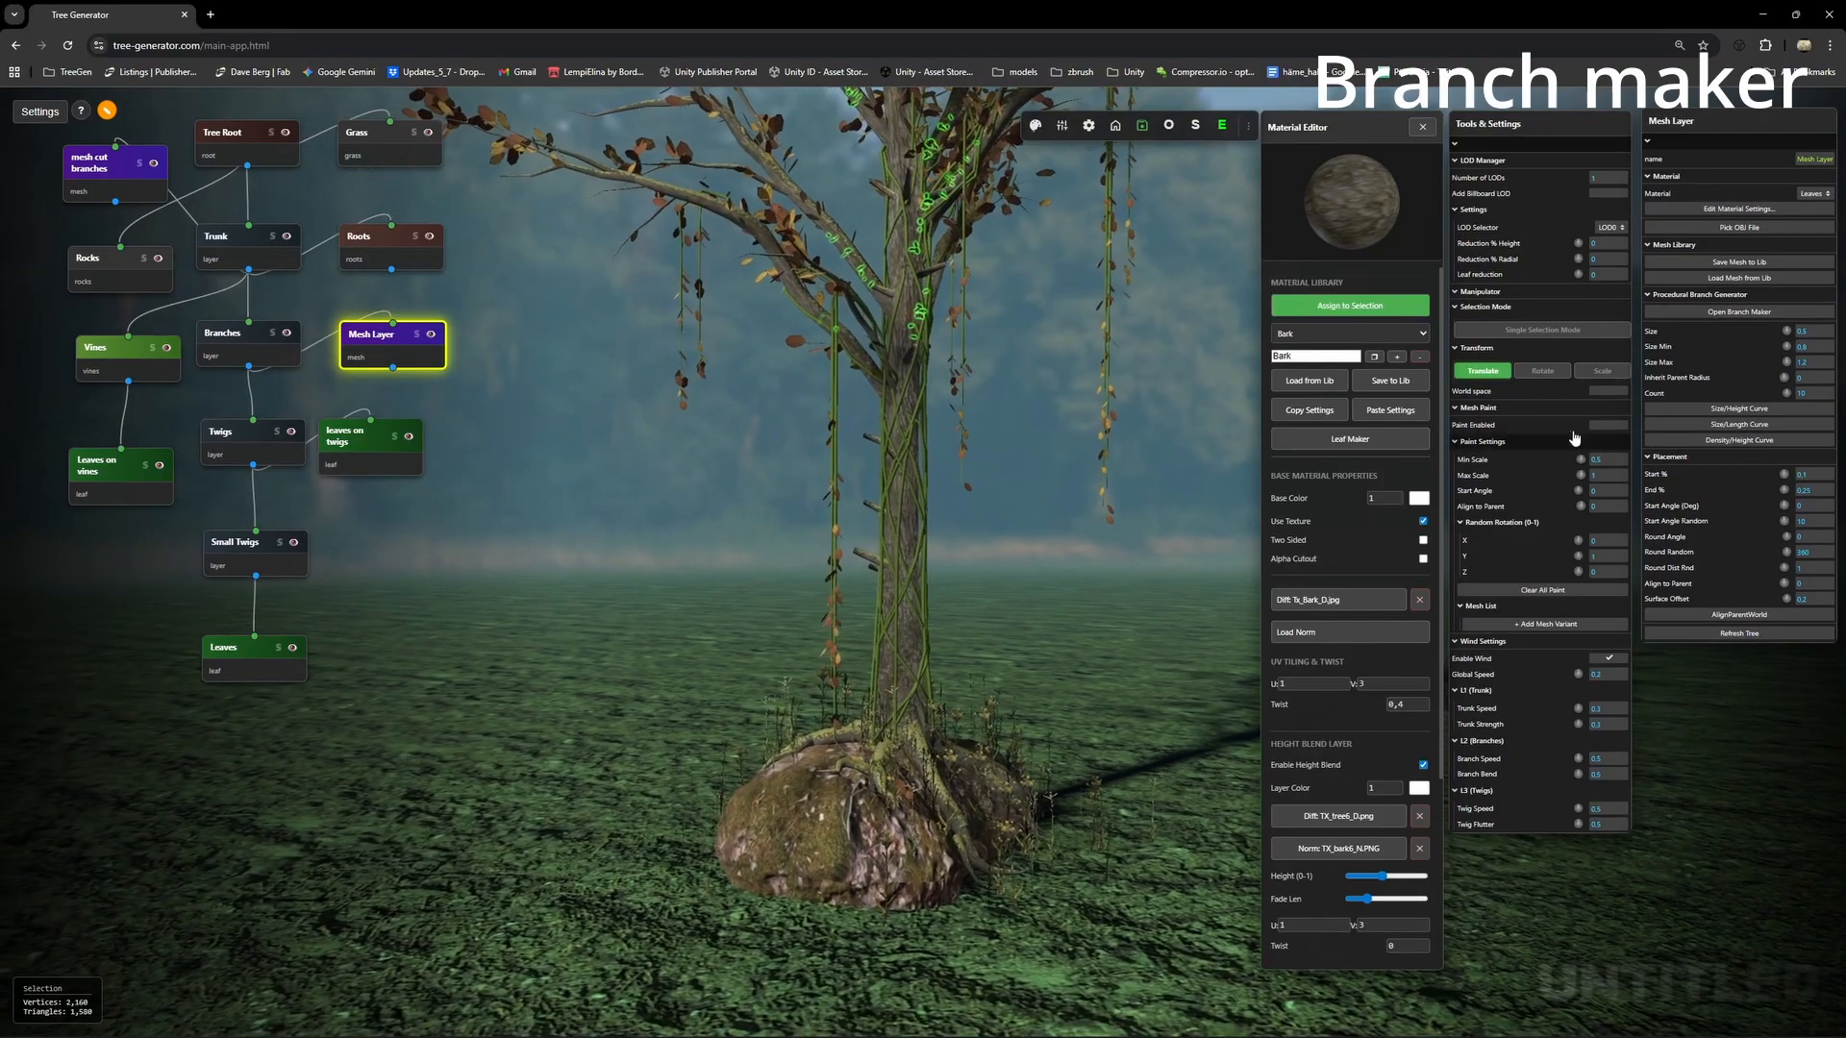
Open the Branch Maker for the new Mesh Layer, add leaves with the Leaves material, and set Leaf Size to 7.4.
left_click(1739, 312)
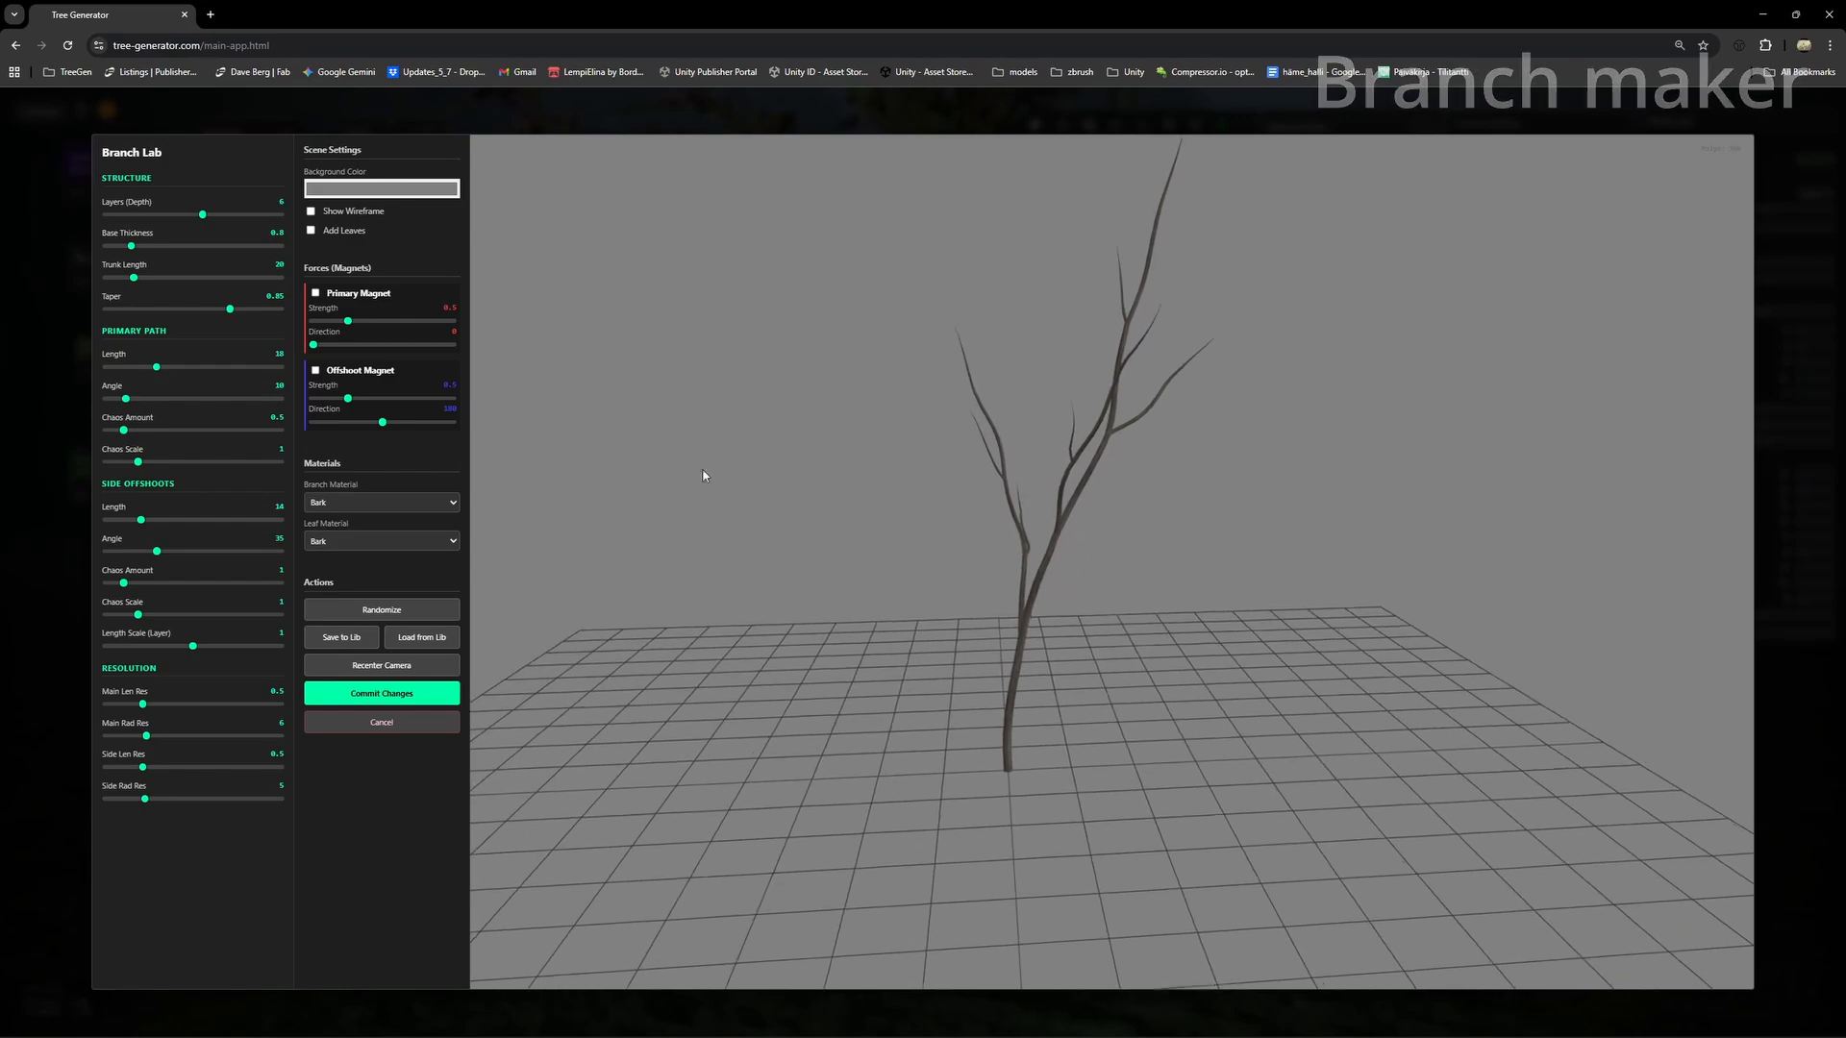
left_click(311, 232)
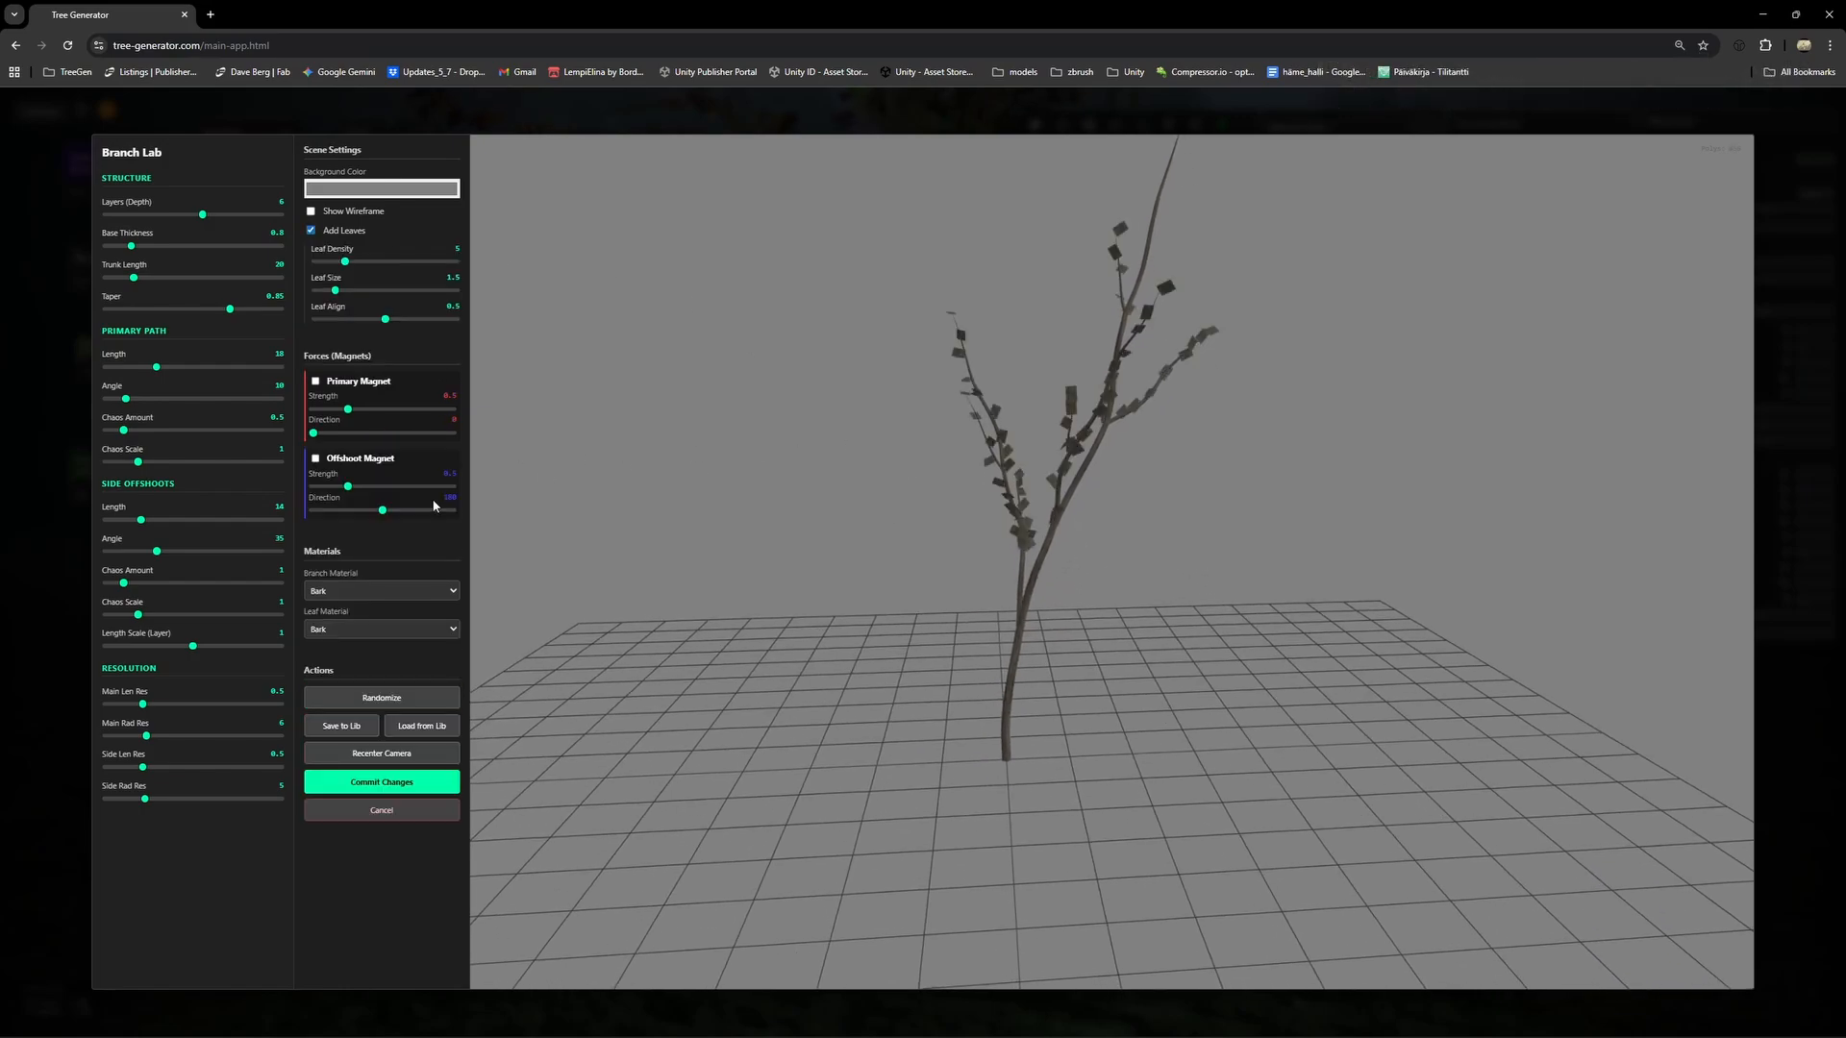
left_click(356, 636)
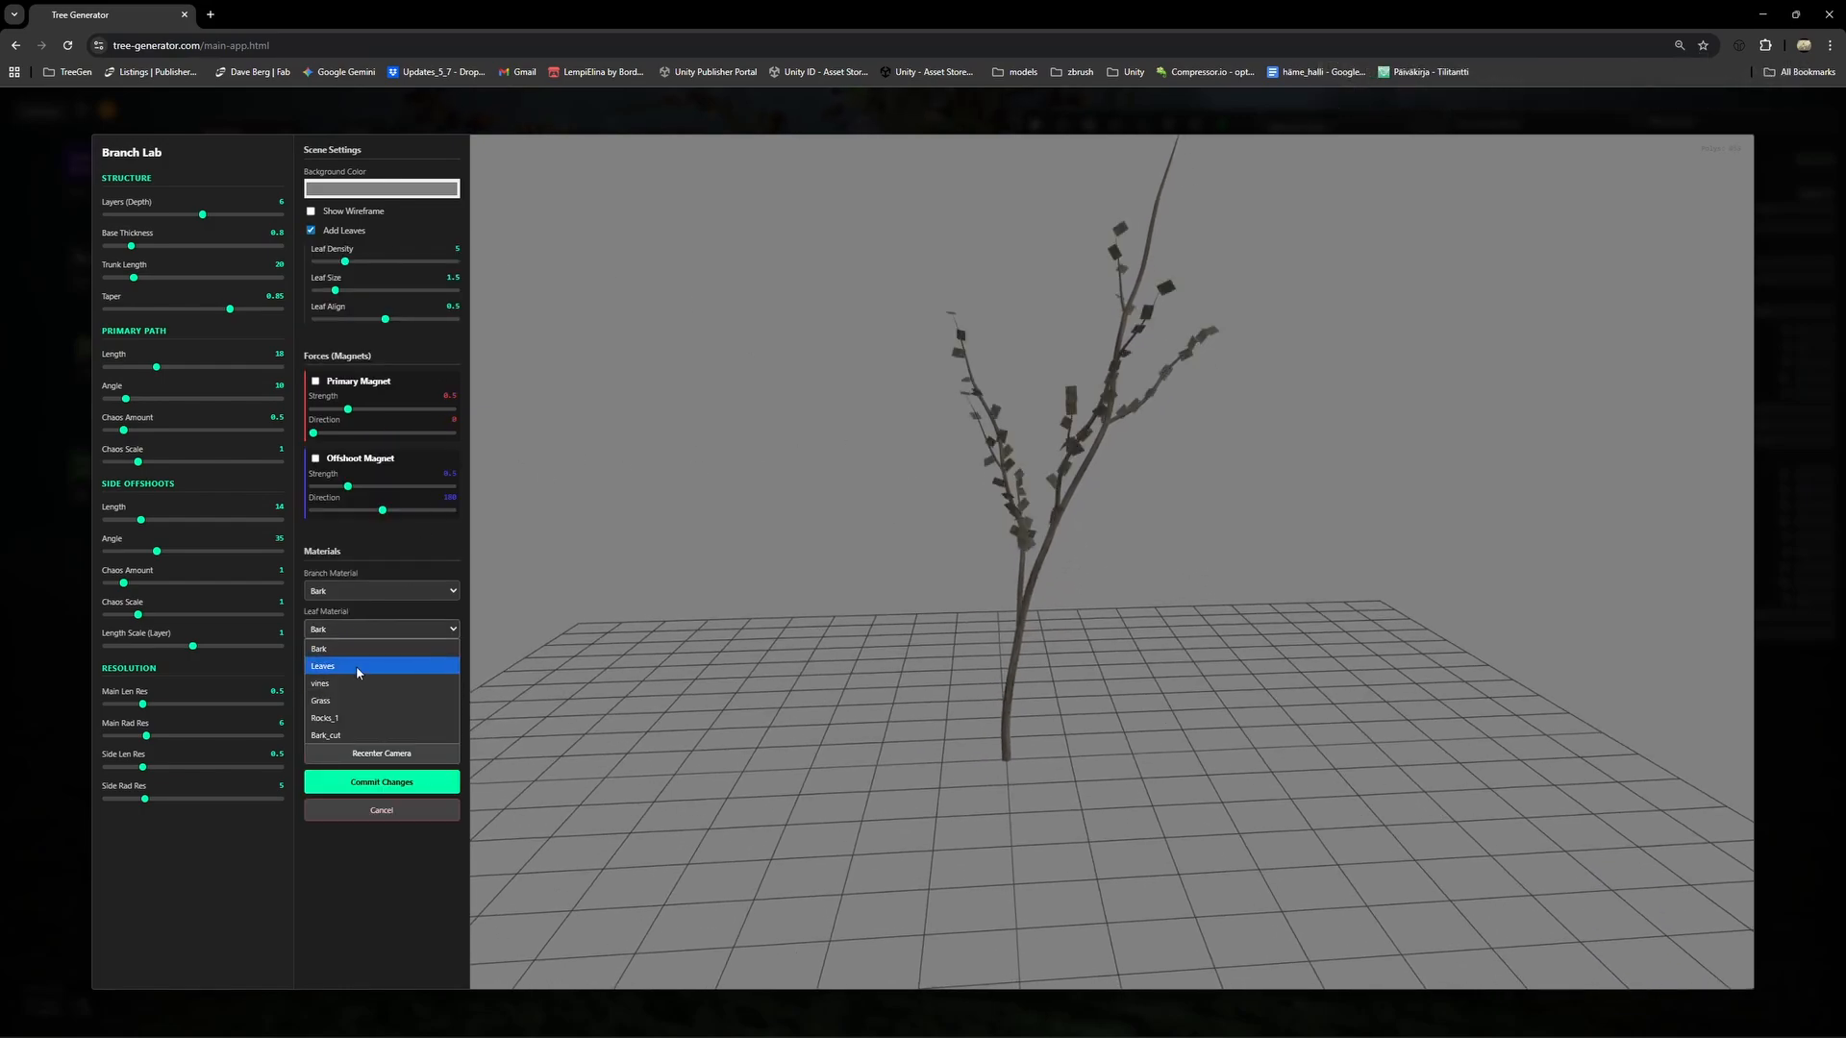
left_click(357, 667)
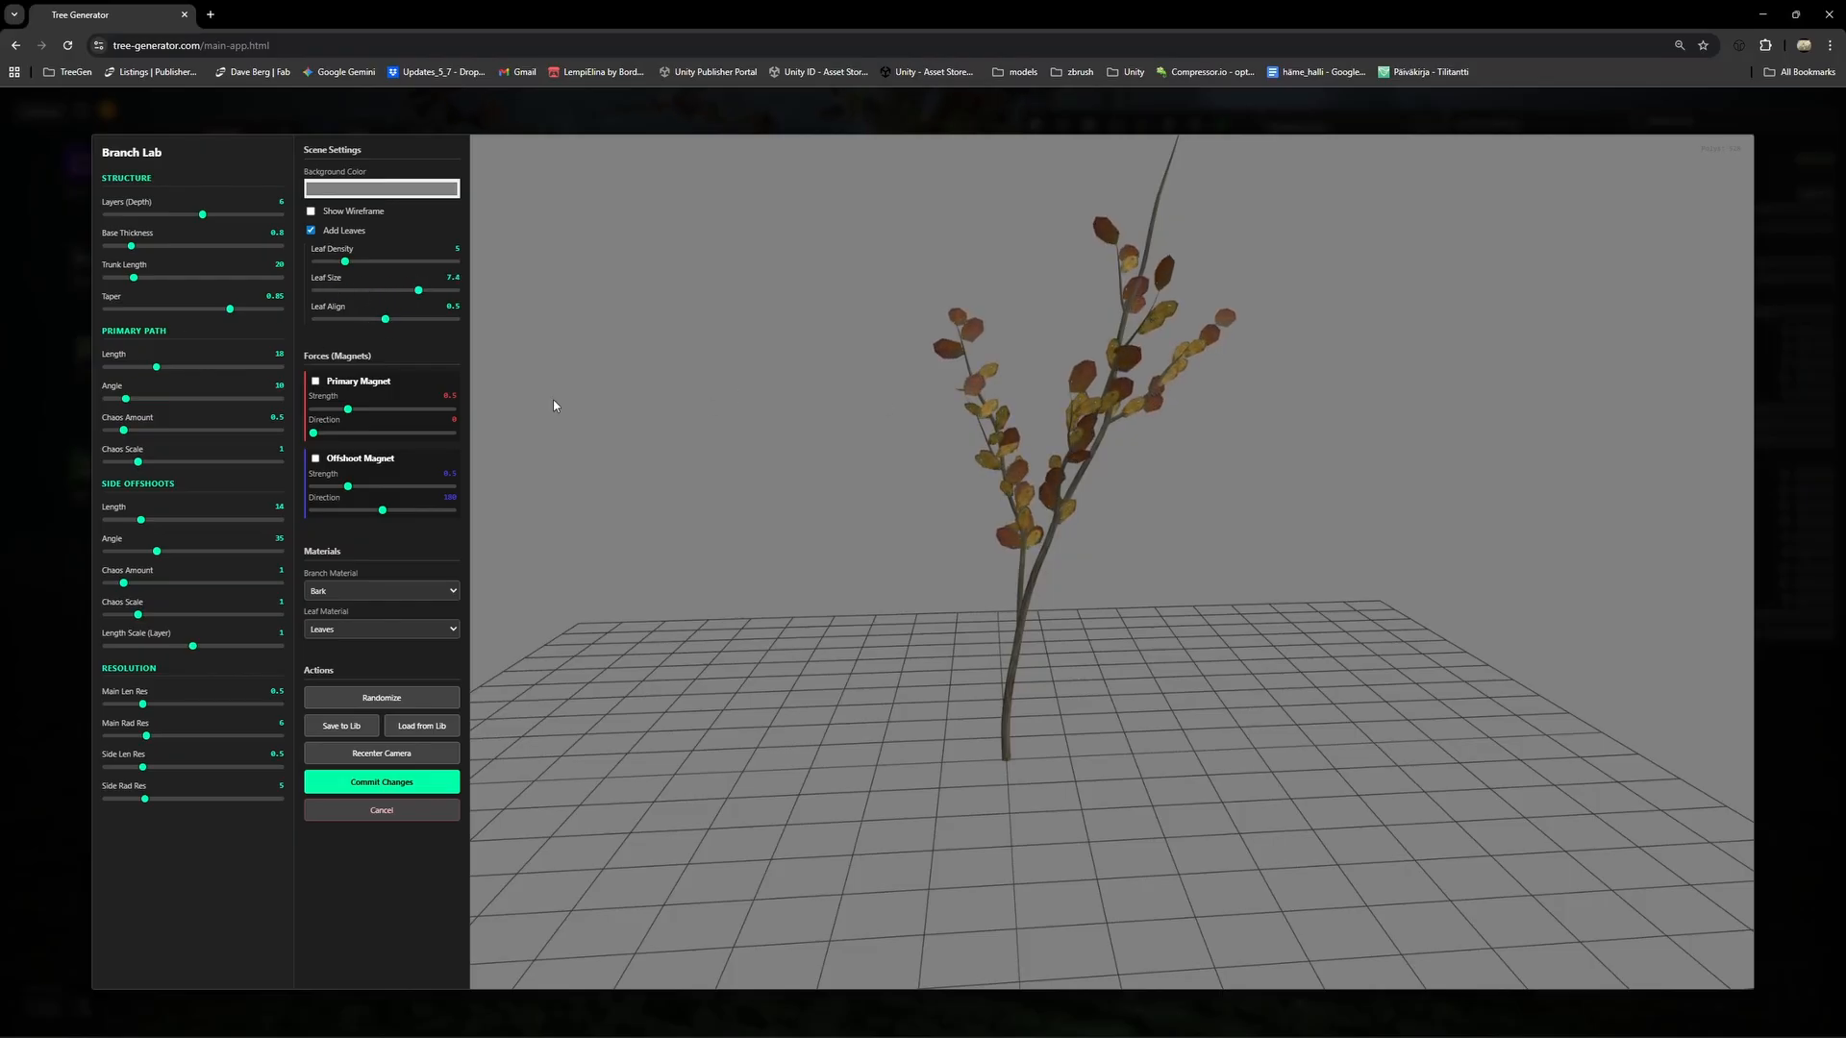
Shorten the generated branch by setting Trunk Length to 14 and the Primary Path Length to 12.
left_click_drag(1099, 368, 882, 465)
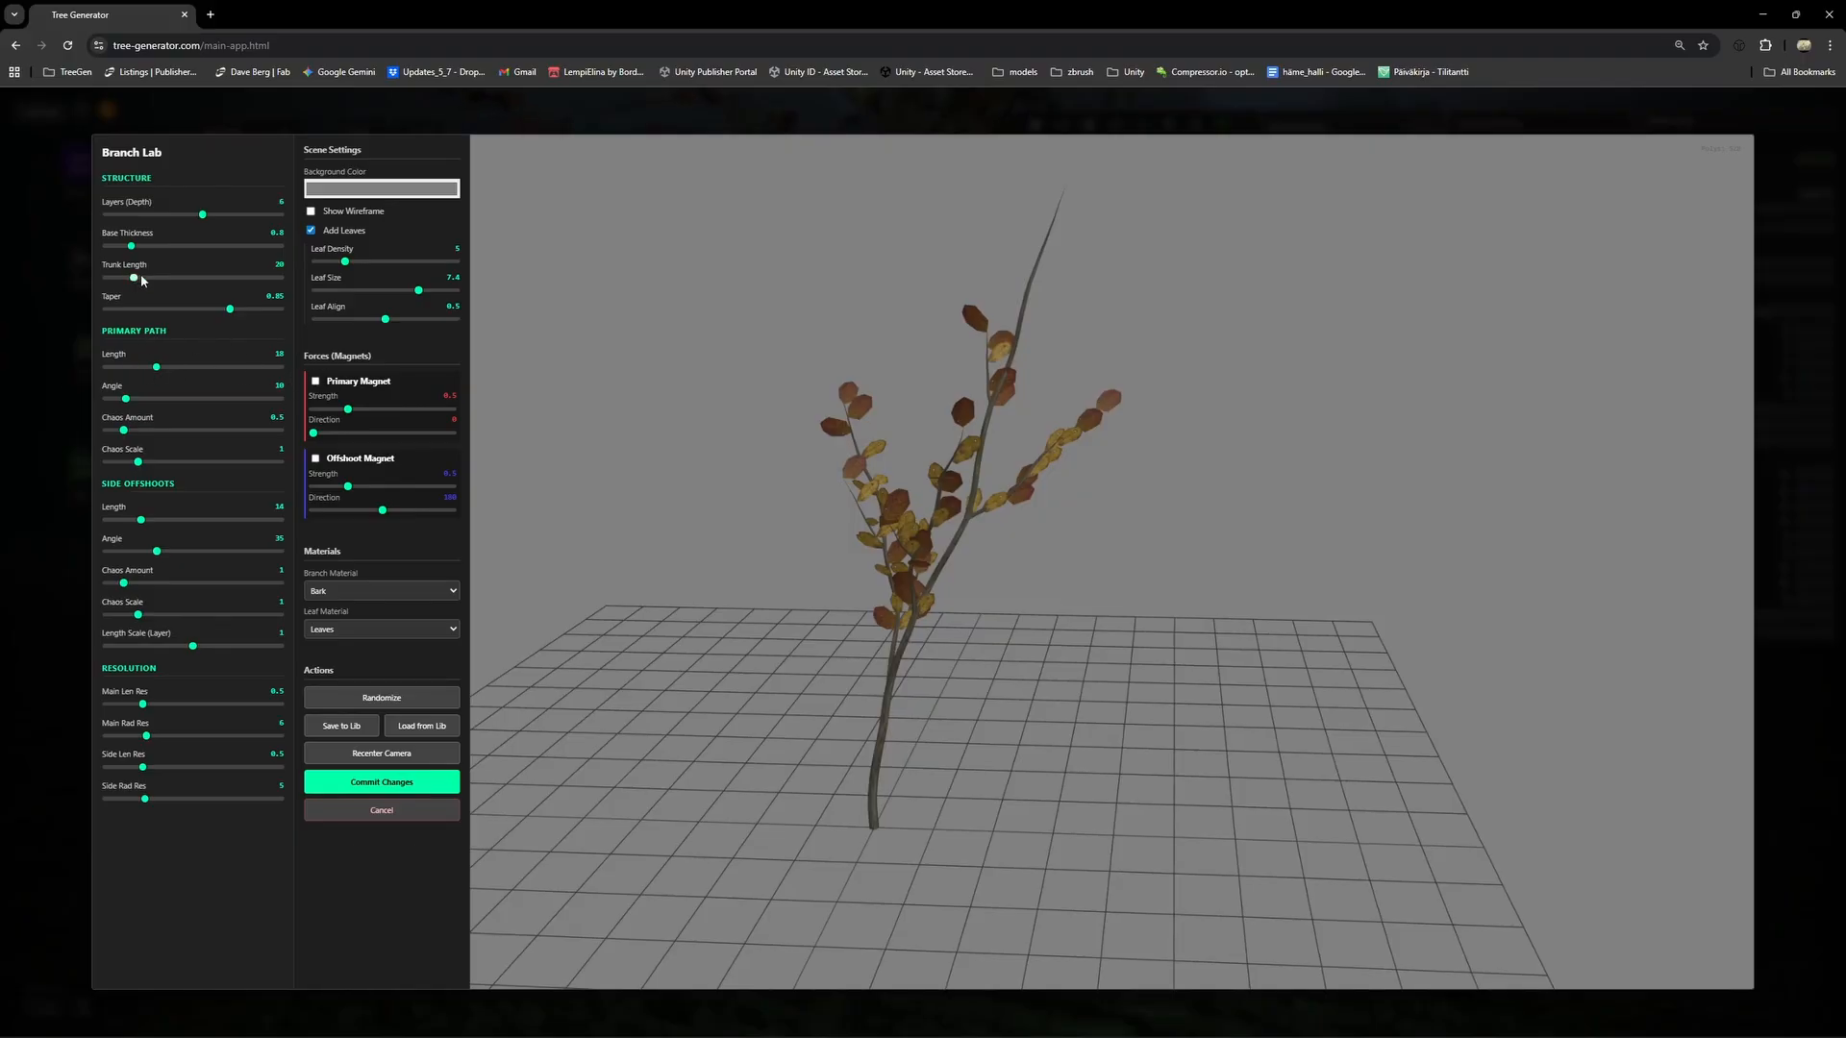
left_click_drag(135, 283, 122, 282)
left_click_drag(154, 371, 134, 375)
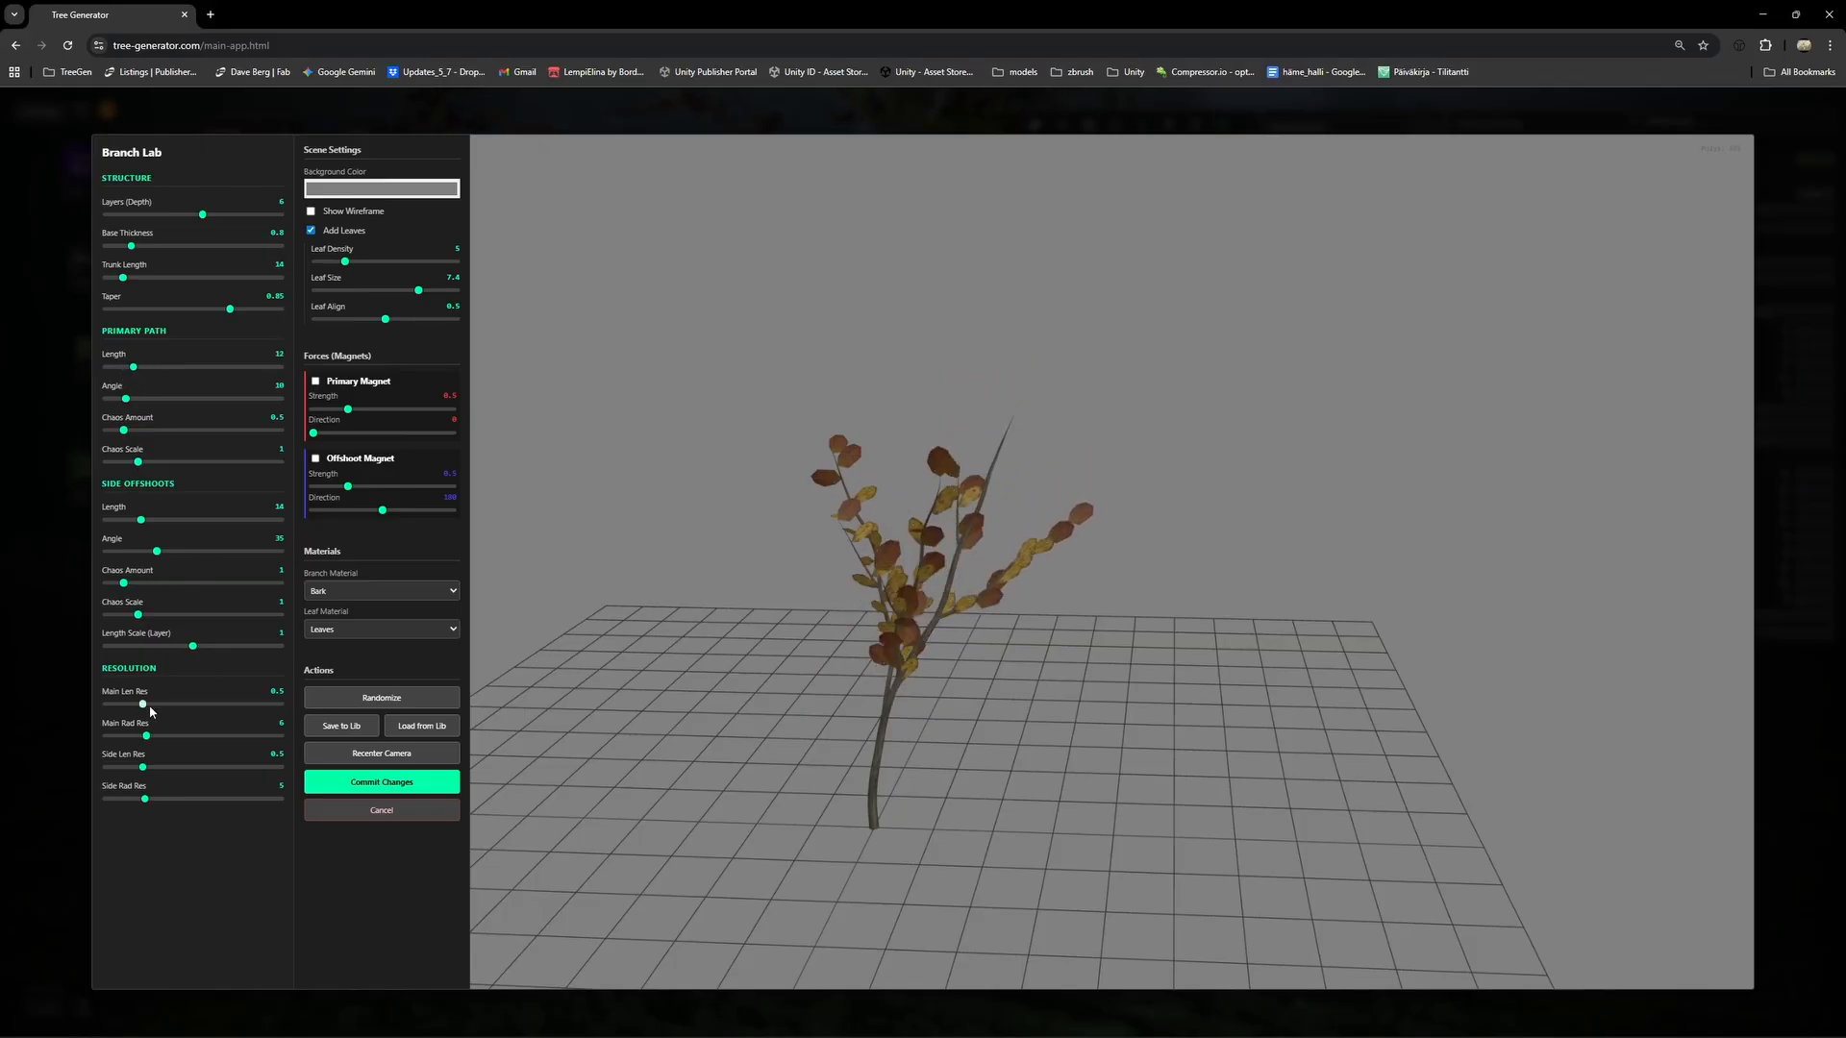
Reduce the branch resolution to Main Len Res 0.3, Main Rad Res 4, Side Len Res 0.2 and Side Rad Res 4.
left_click_drag(149, 707, 121, 777)
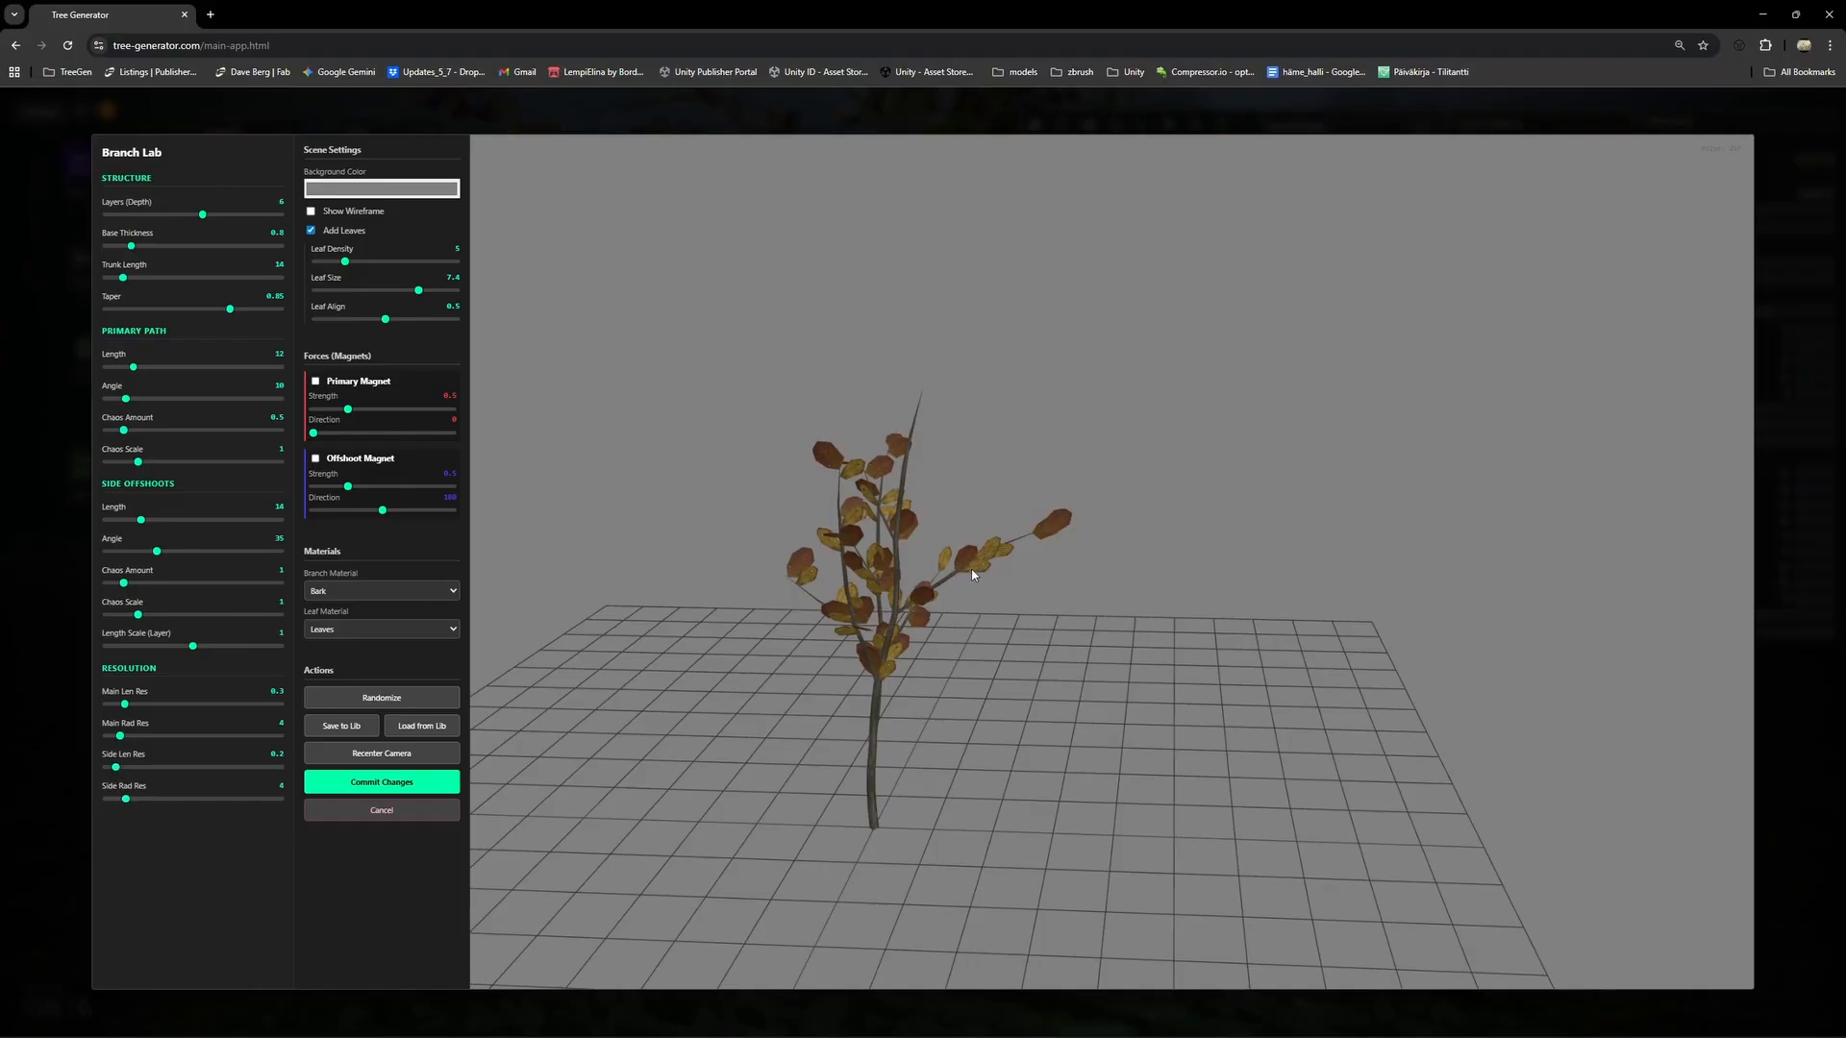
left_click_drag(973, 575, 1027, 535)
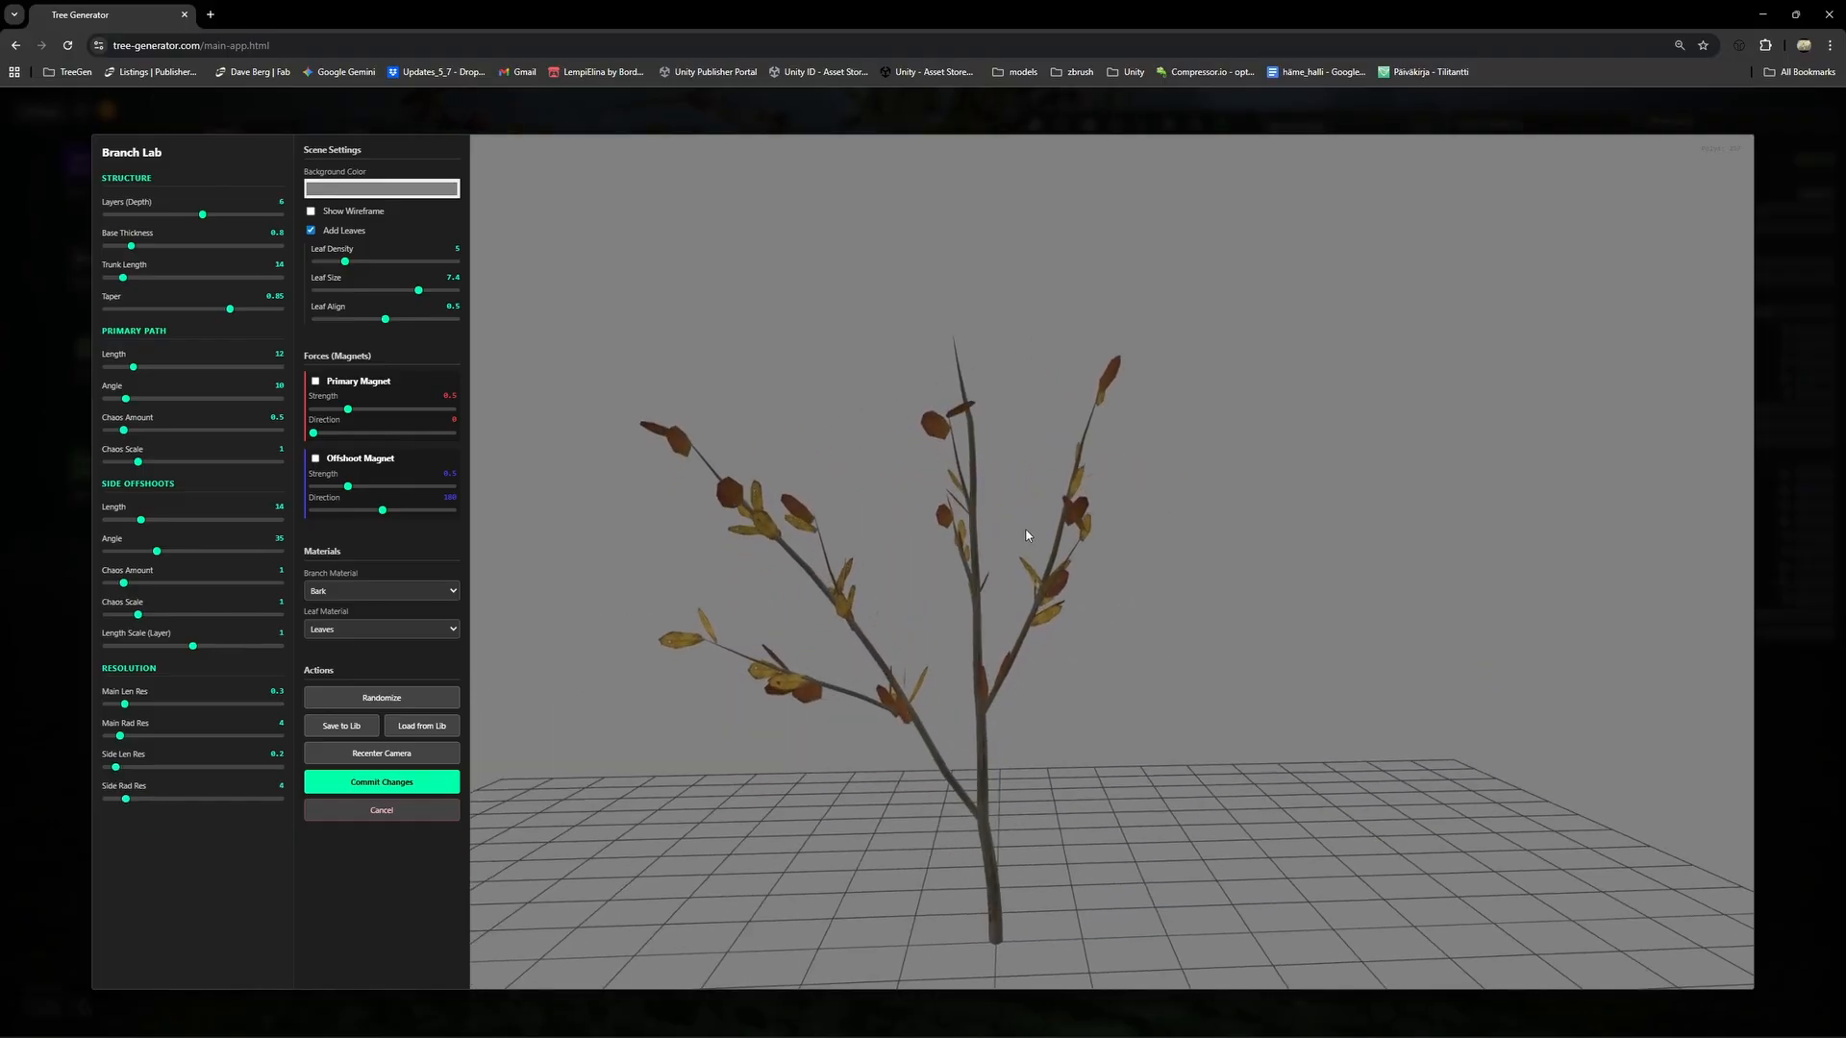
scroll(1027, 535, "down", 3)
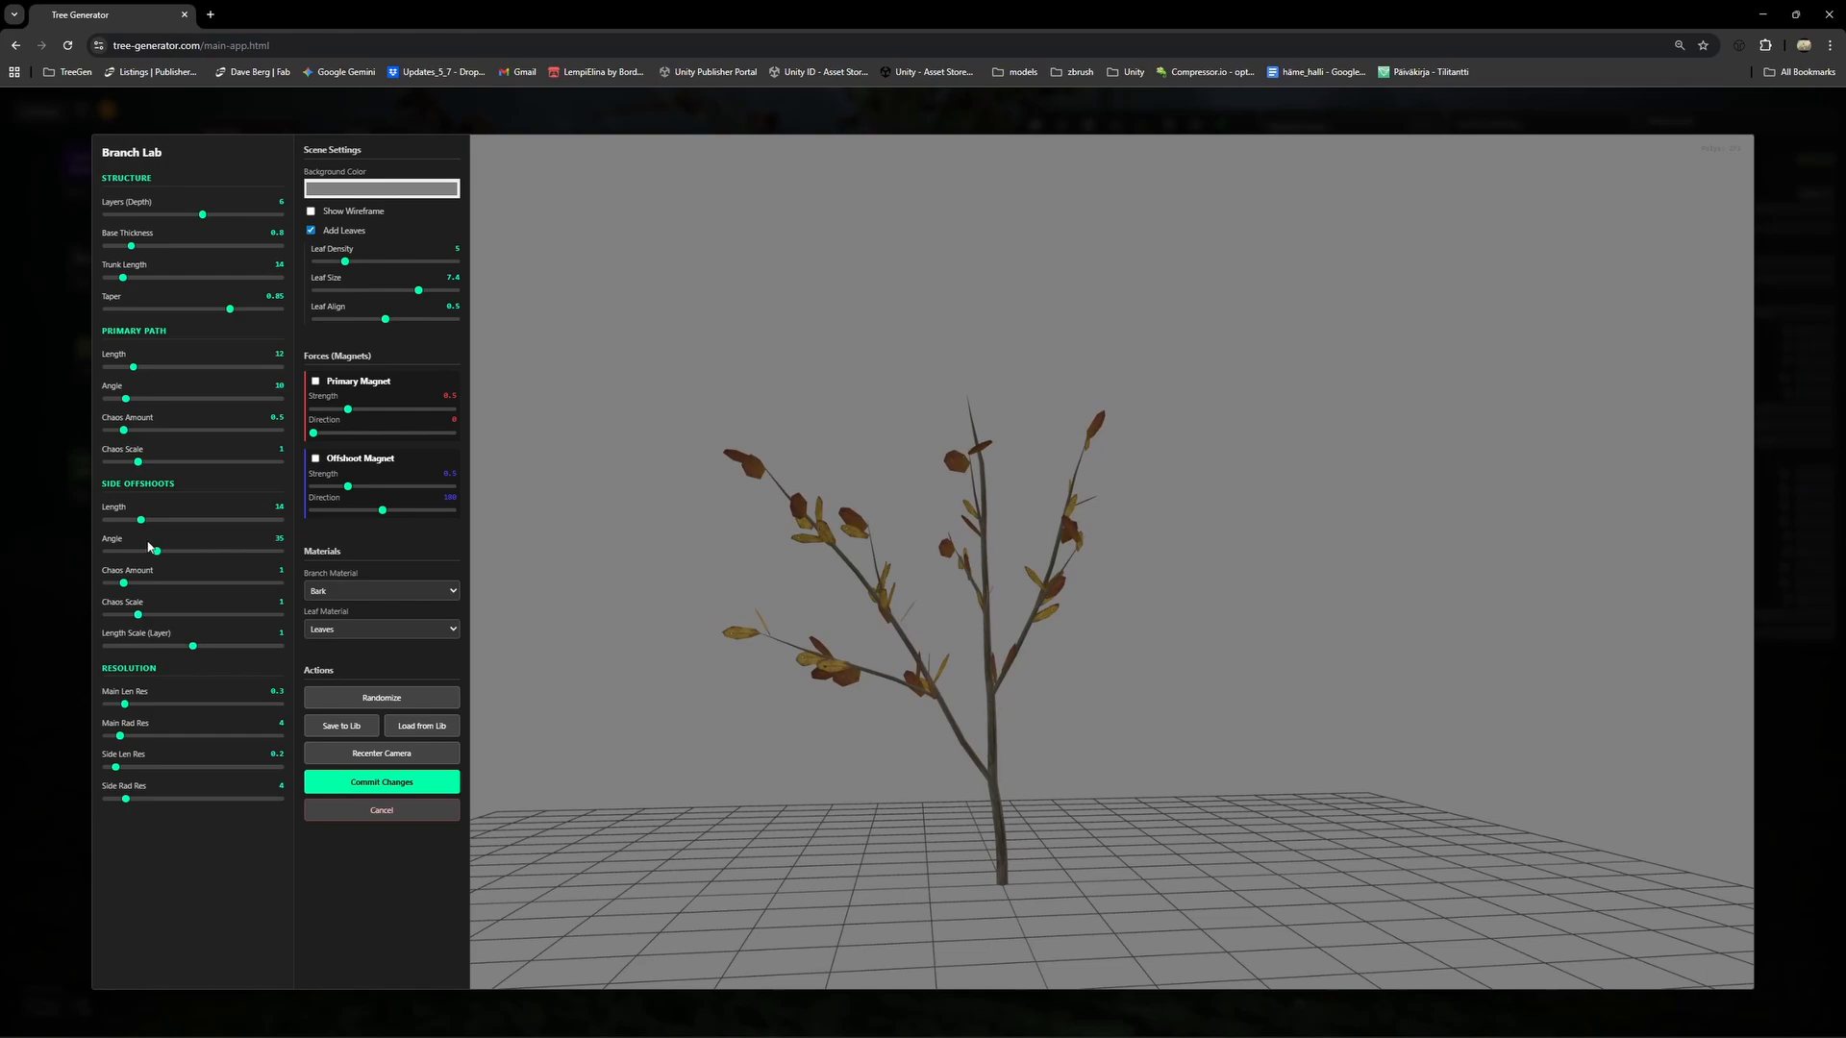
Set the Side Offshoots Angle to 17 and commit the generated branch to the Mesh Layer.
left_click_drag(152, 549, 131, 575)
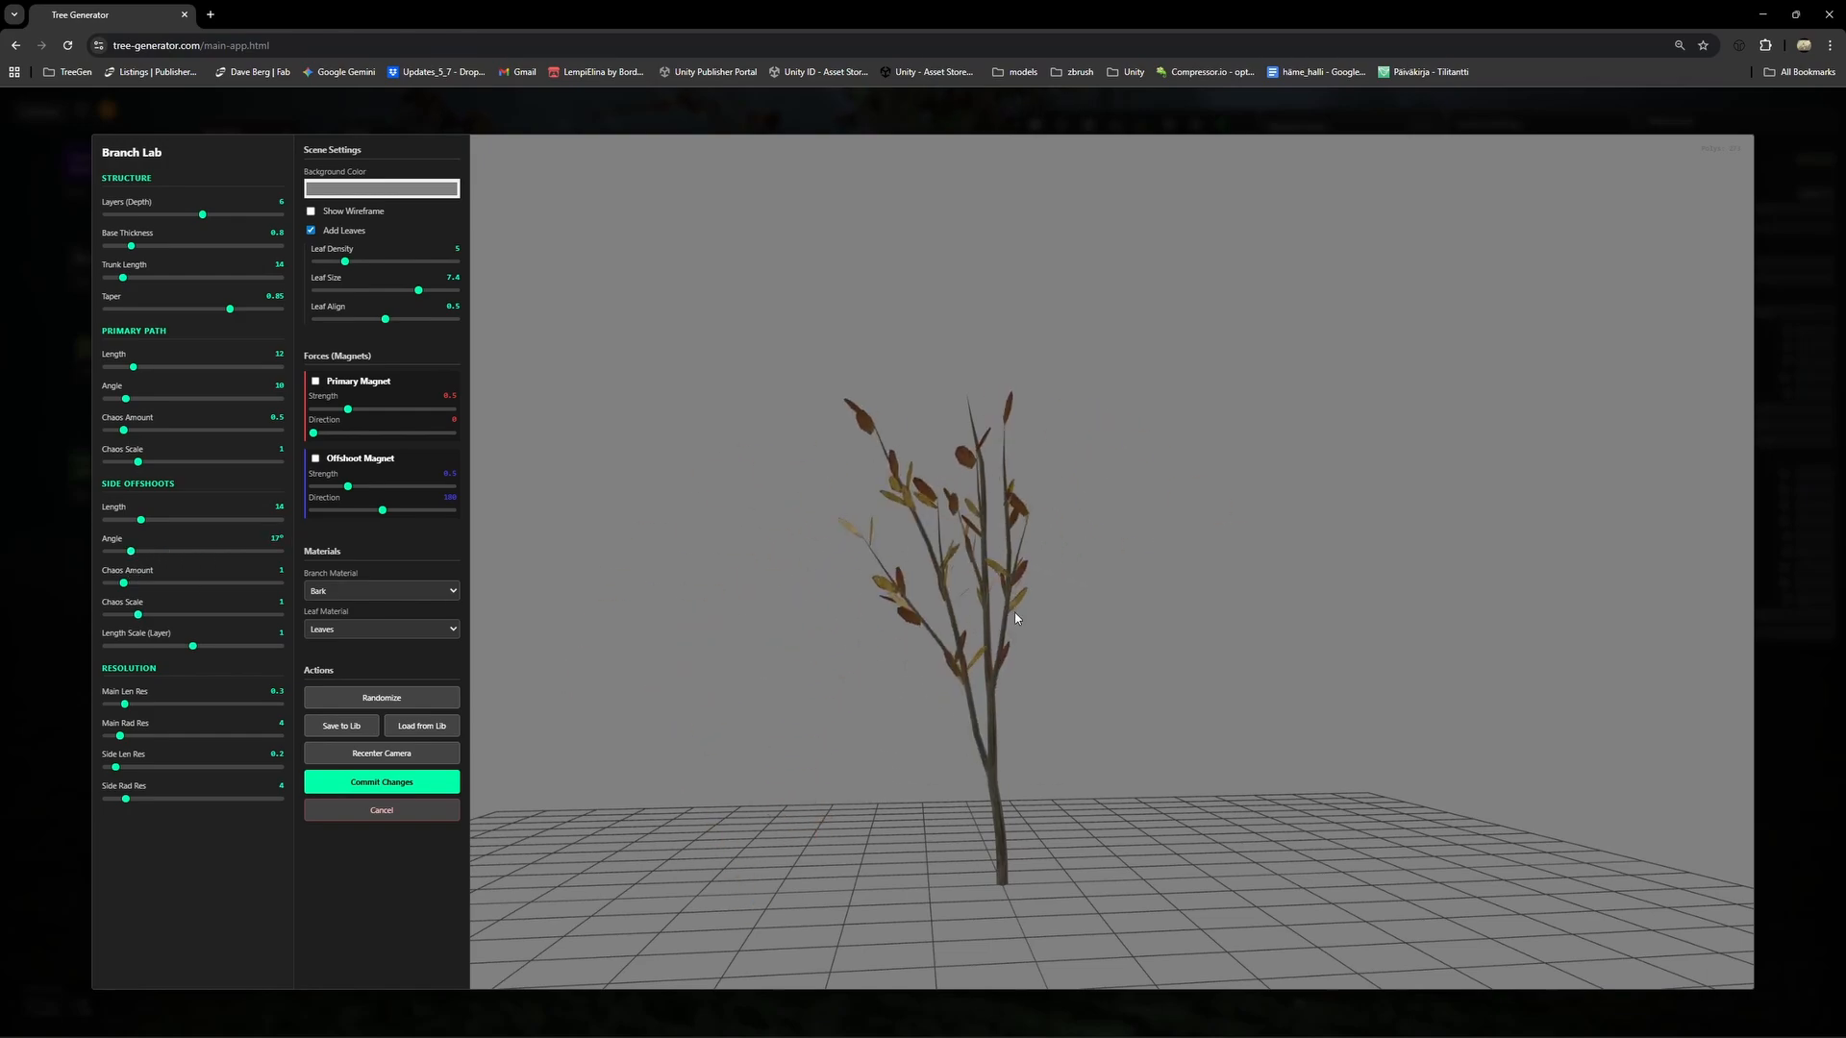
left_click_drag(1015, 617, 886, 542)
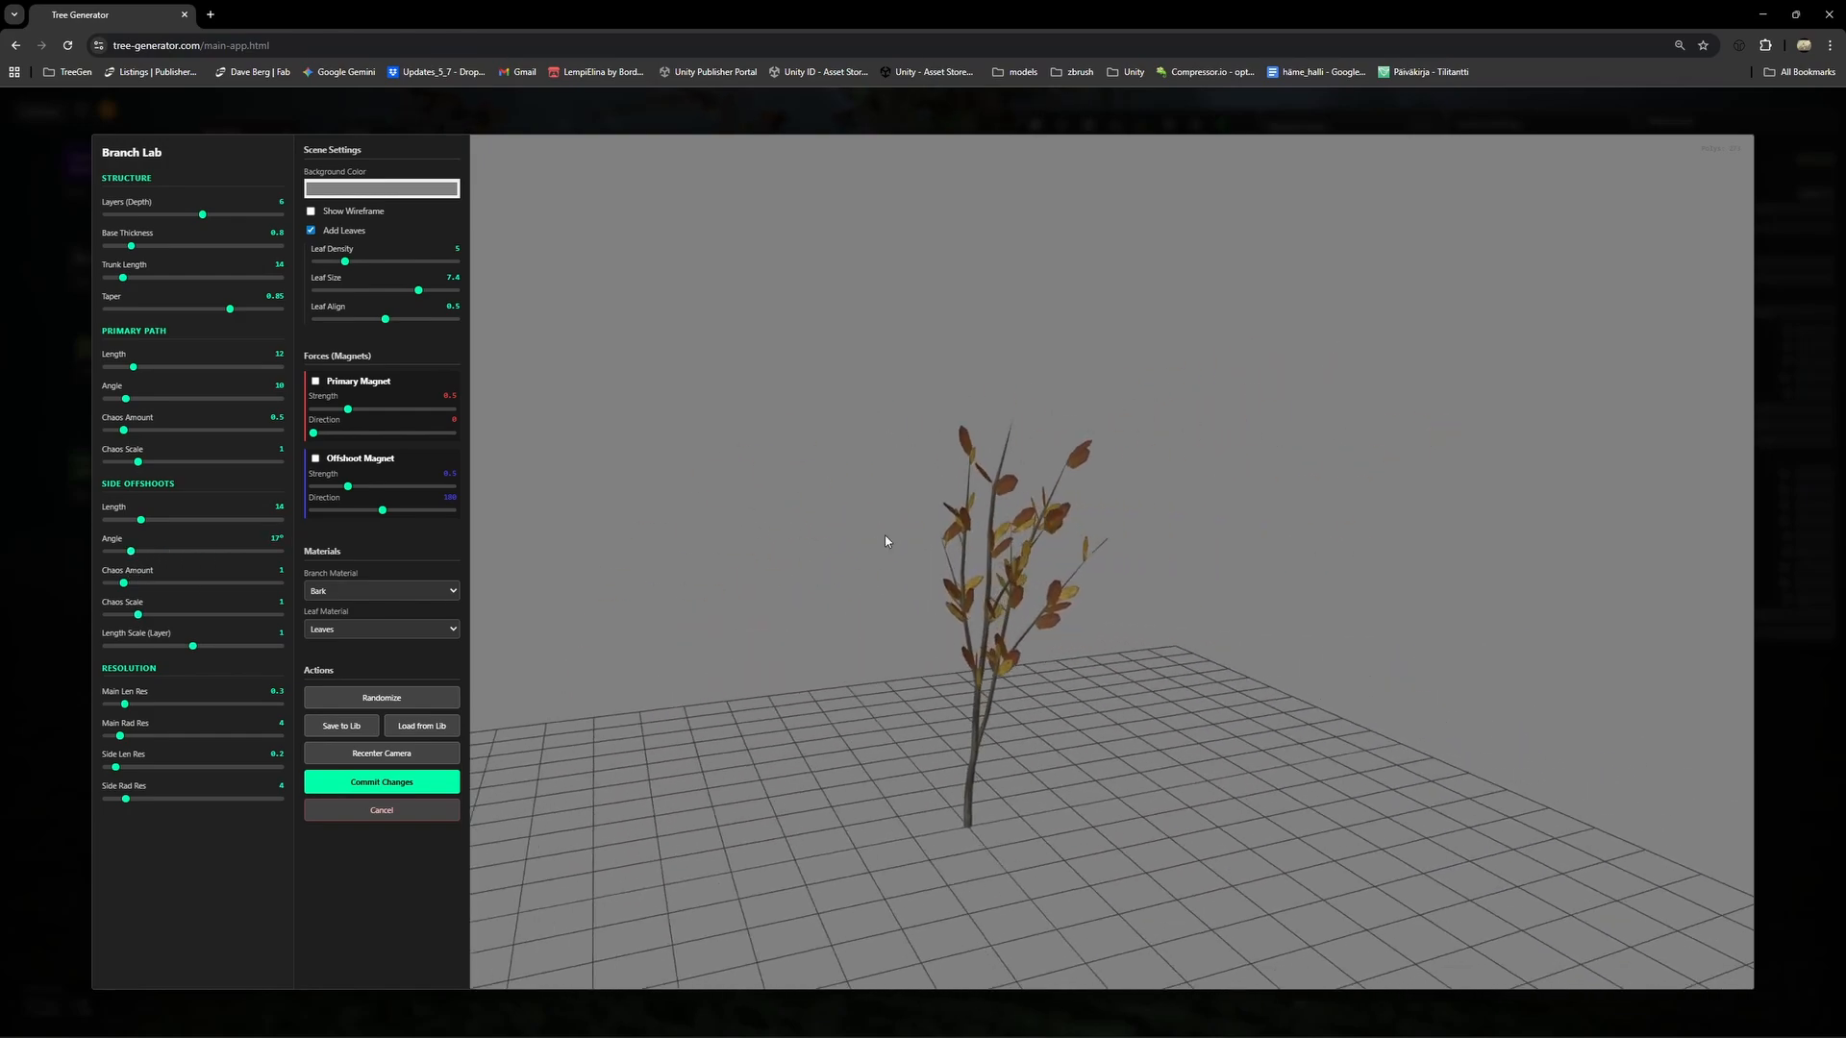
left_click(392, 783)
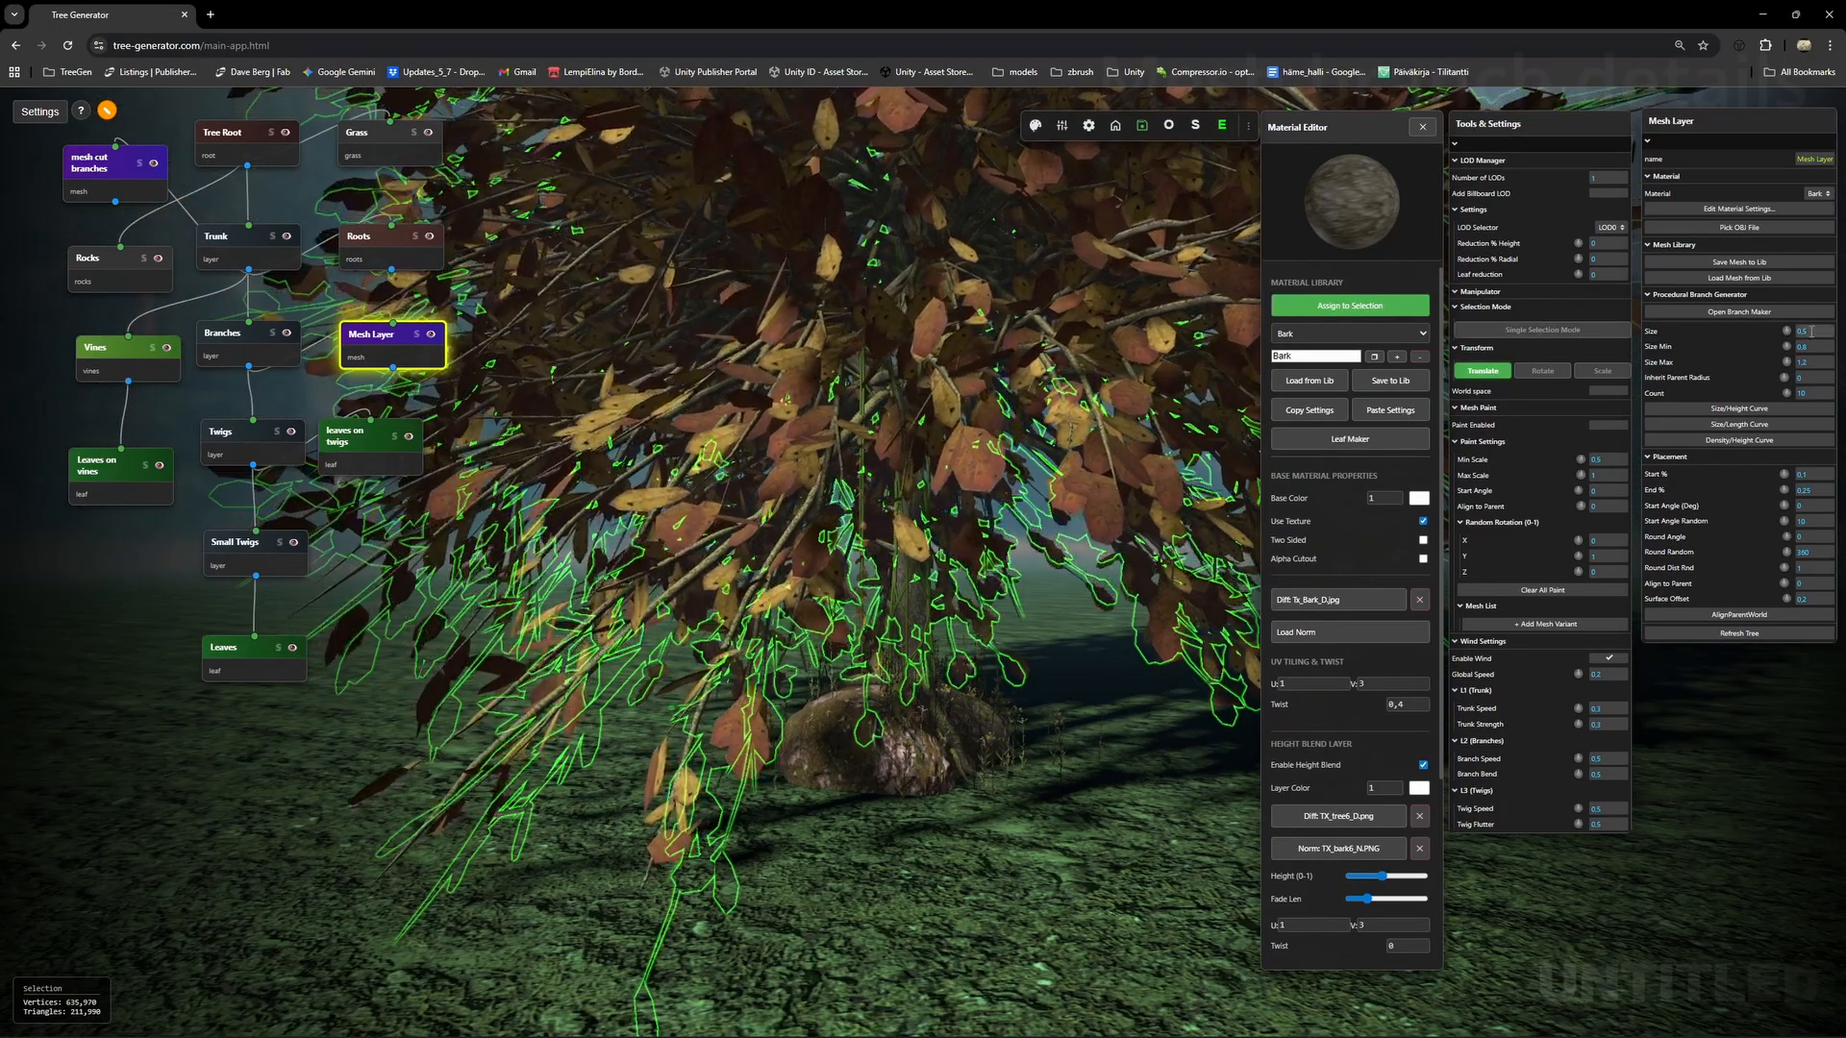
Set the new Mesh Layer's Size to 0.05 to shrink the leafy branches.
left_click(1814, 329)
type("0,")
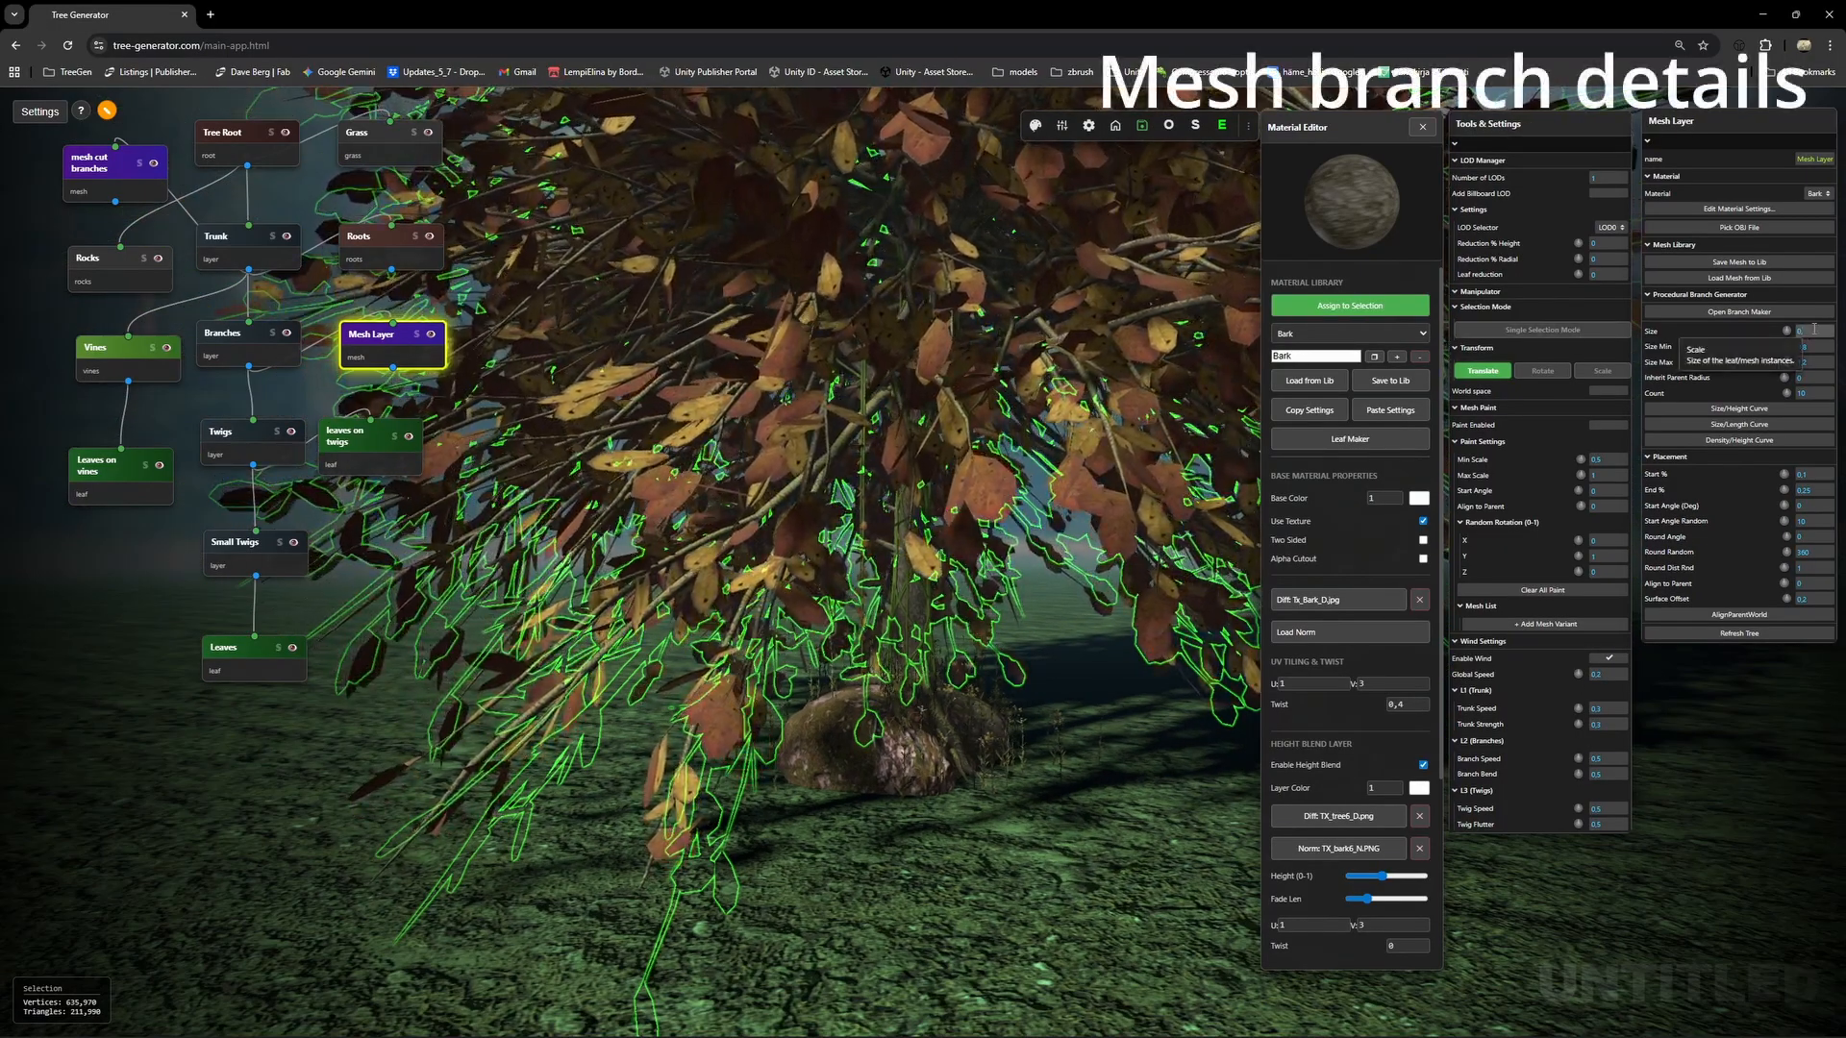
type("05")
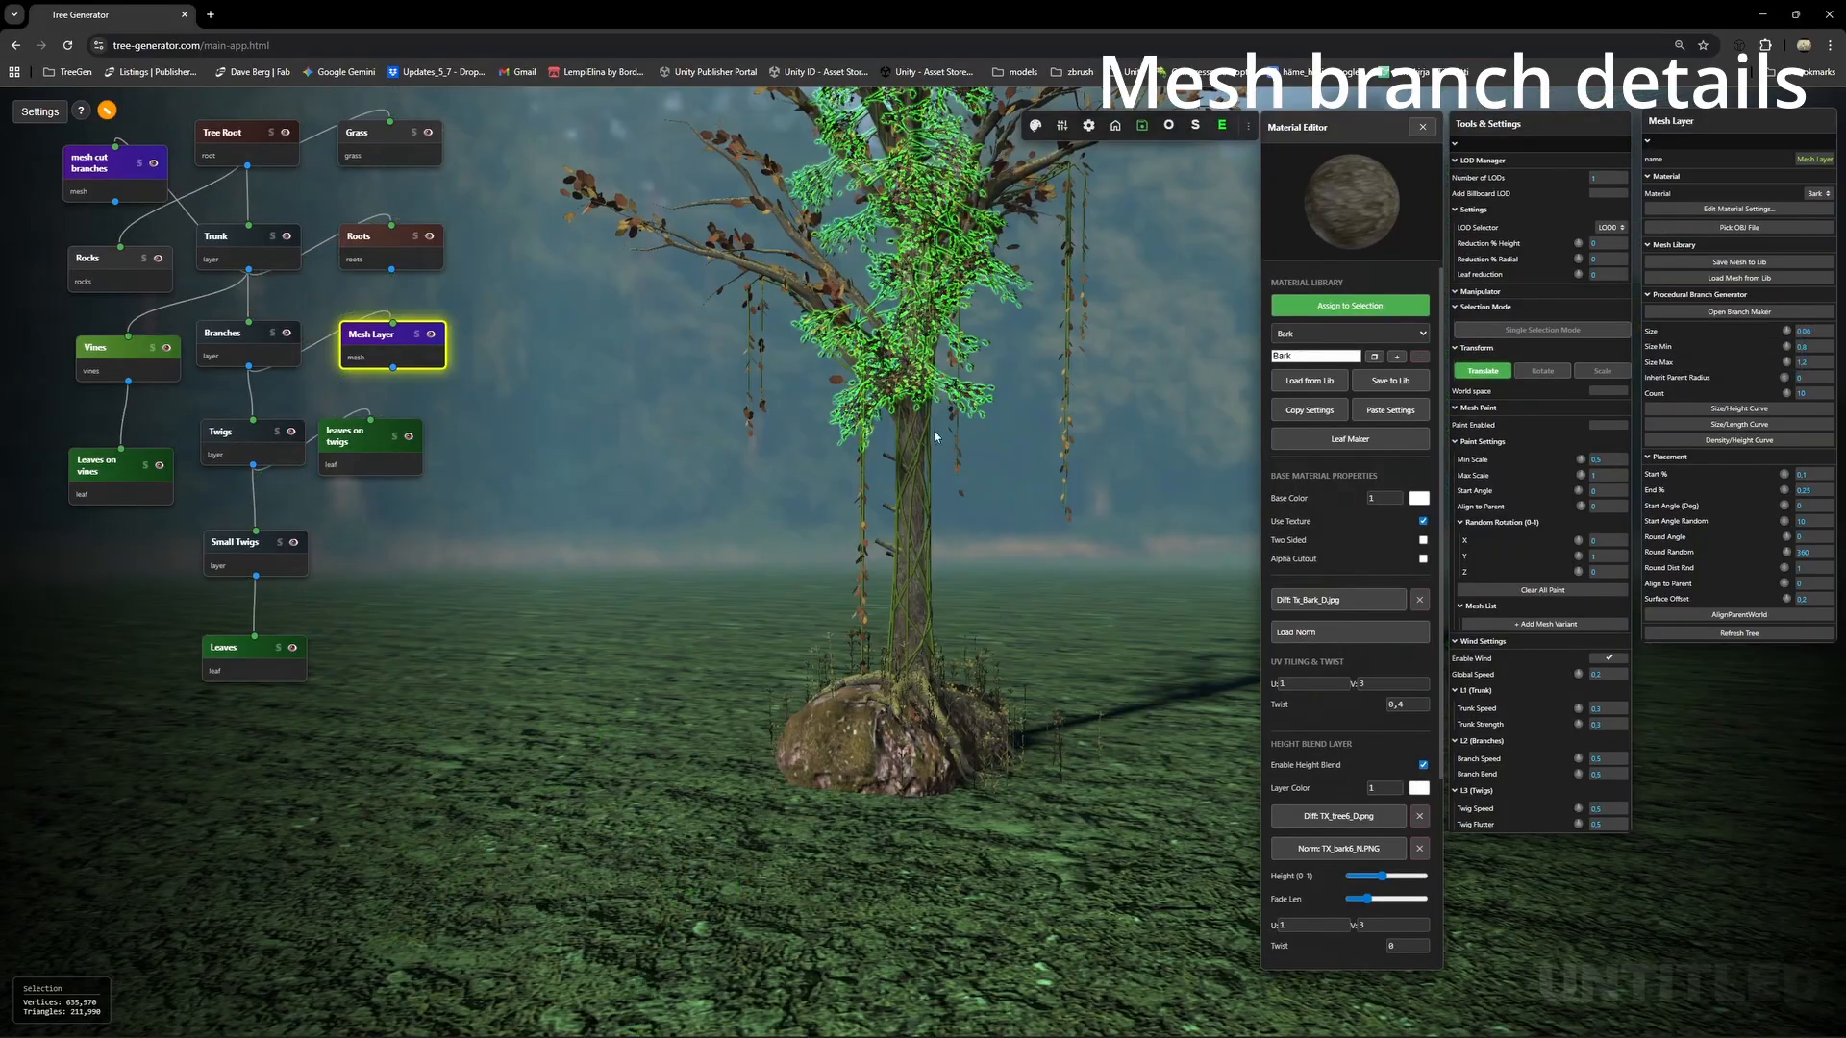
Raise the new Mesh Layer's End % to spread the leafy branches further out along the parent branches.
scroll(955, 712, "up", 5)
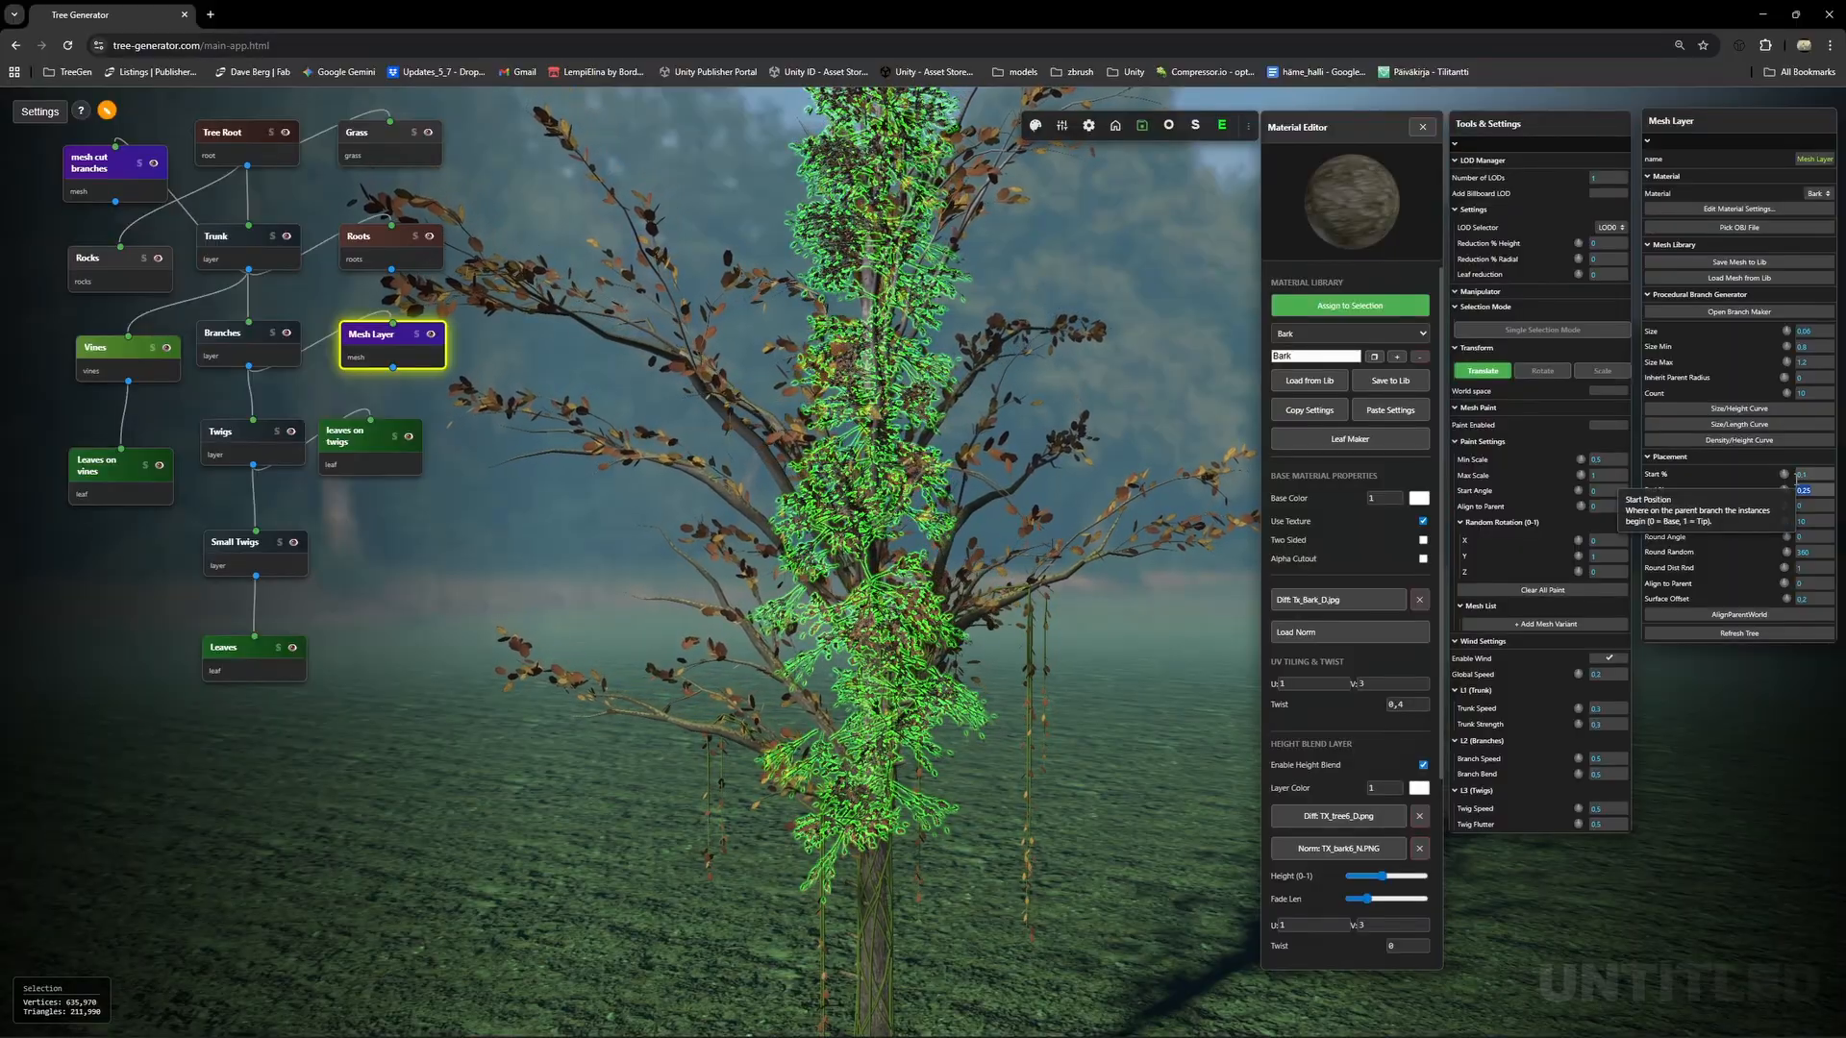
key("Return")
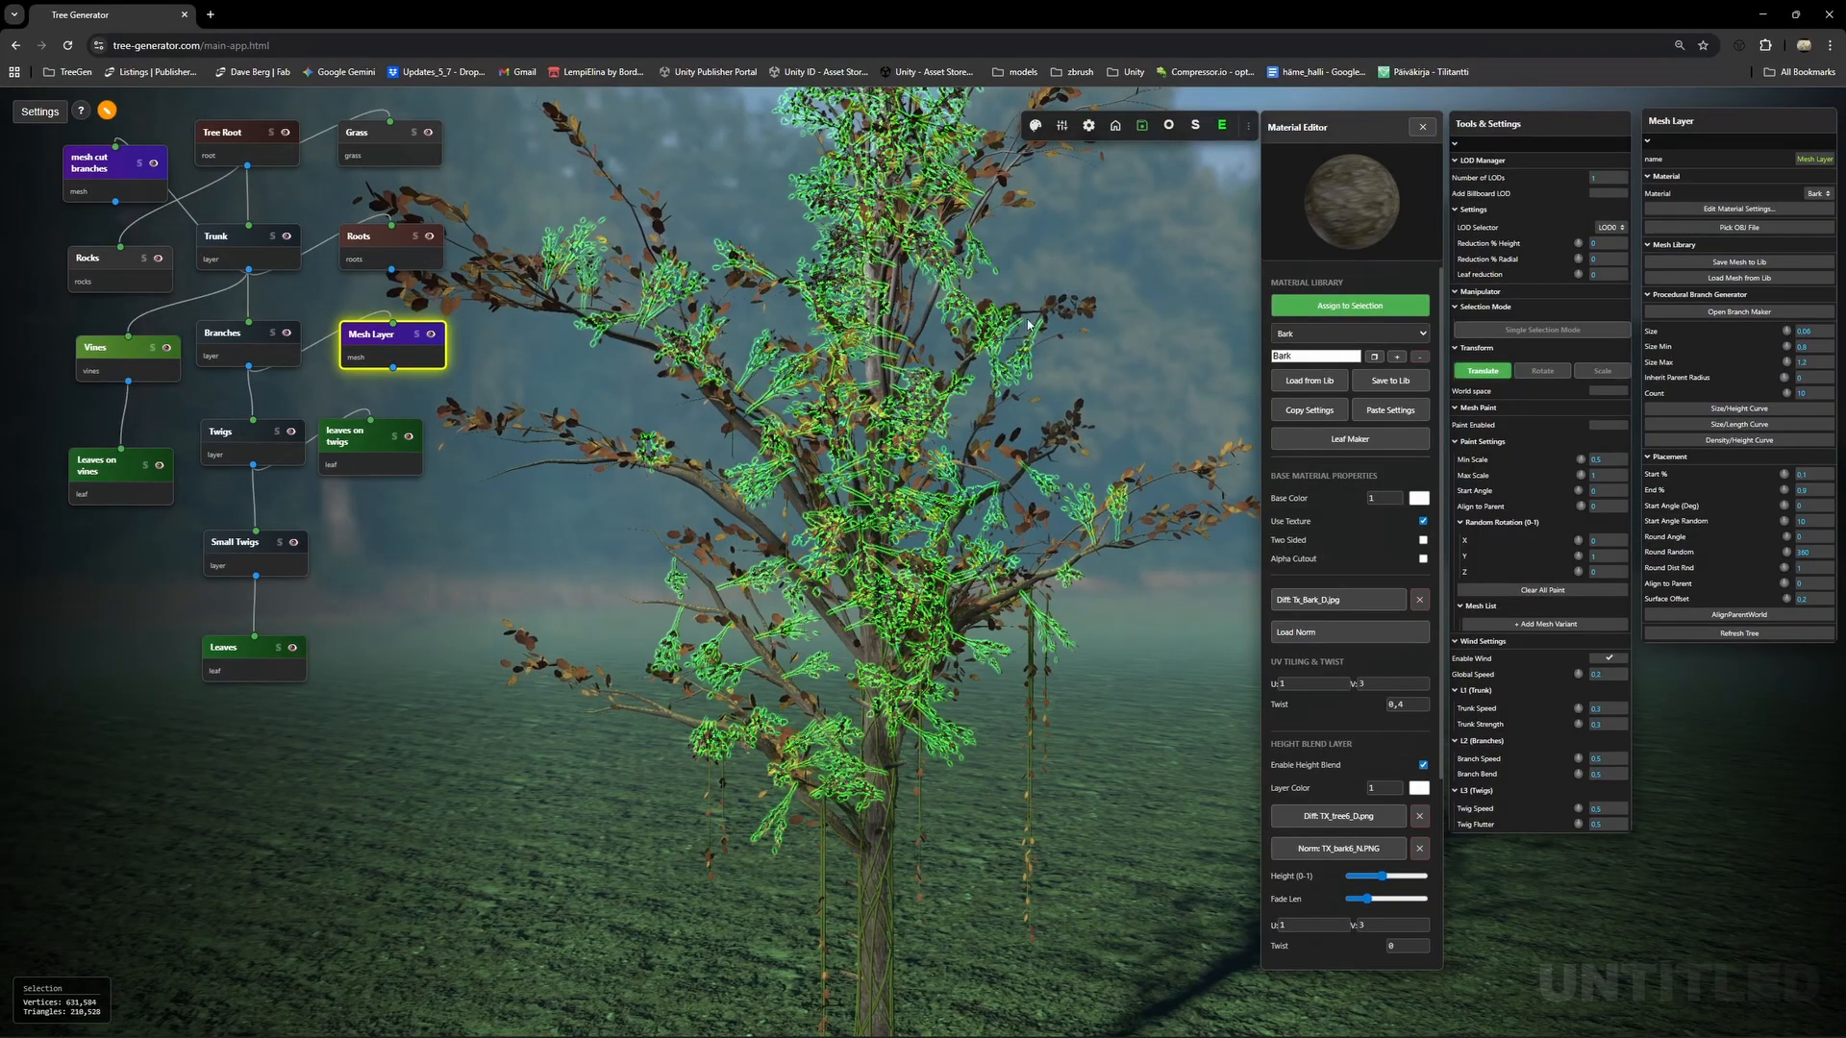
mouse_move(1048, 510)
left_mouse_down()
mouse_move(989, 498)
mouse_move(1043, 487)
left_mouse_up()
scroll(977, 497, "up", 3)
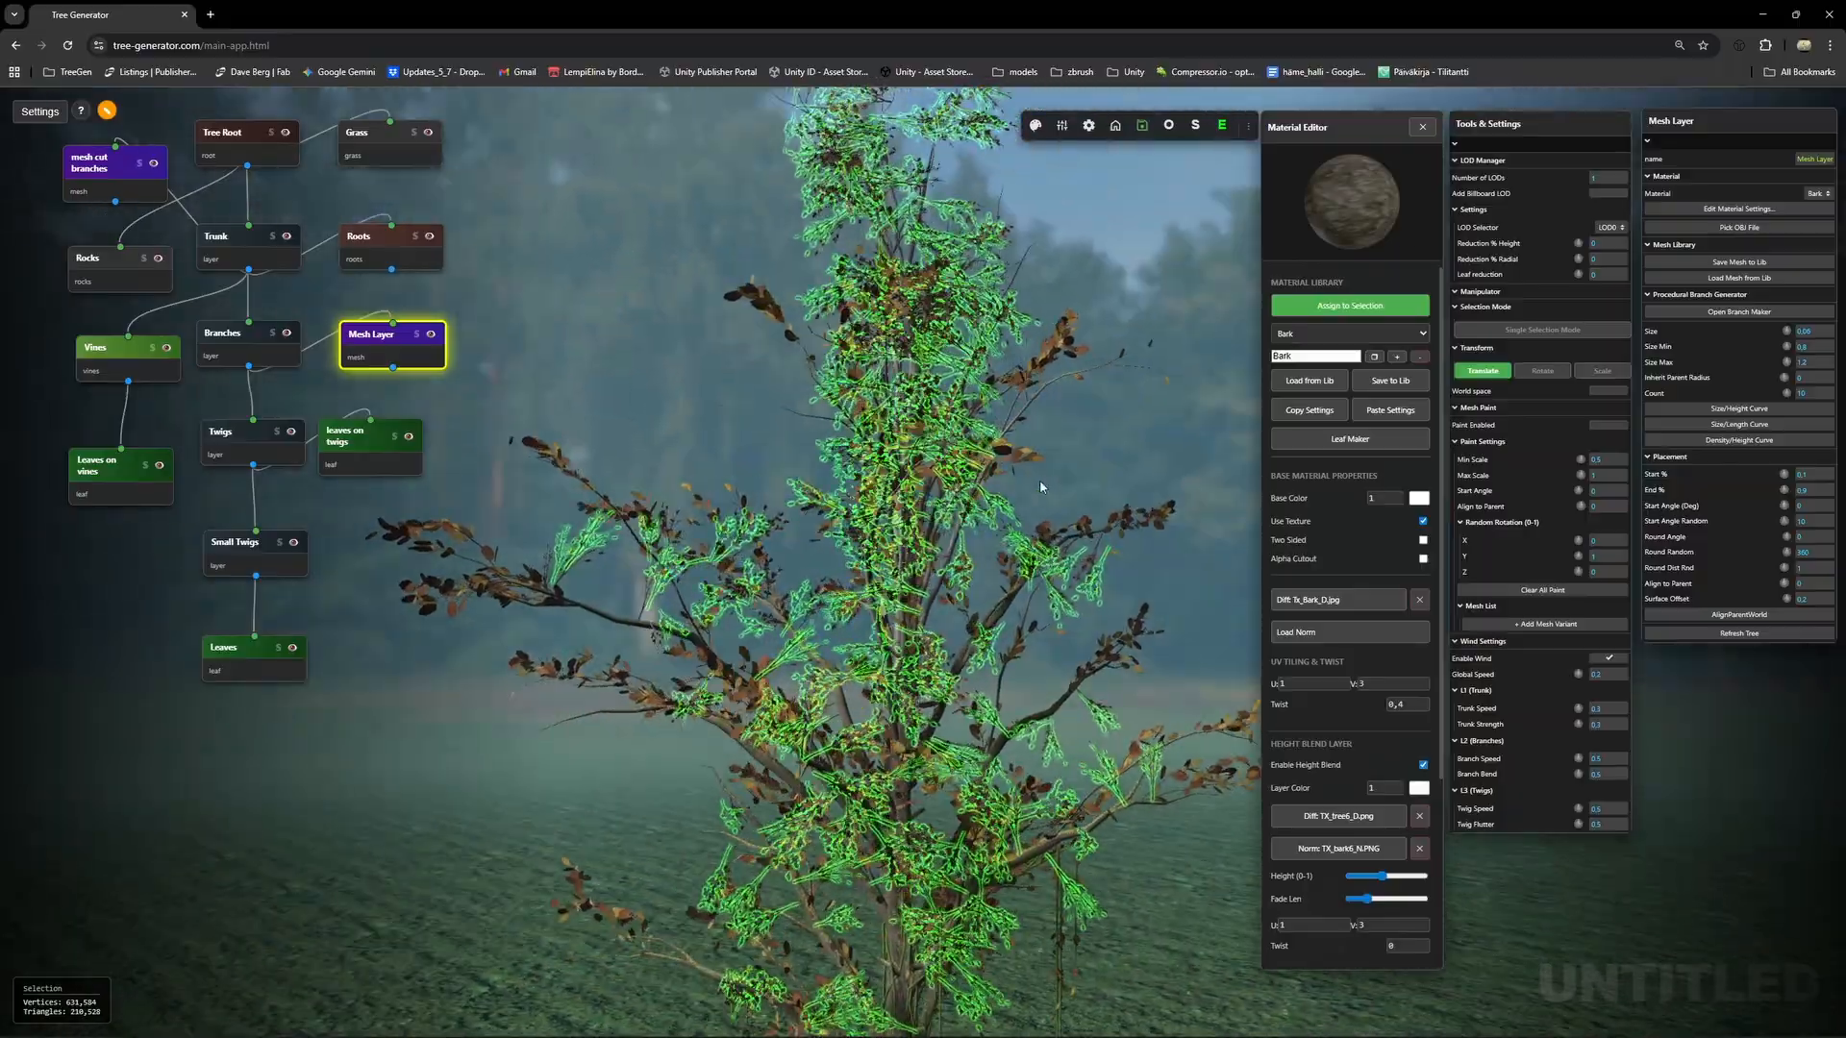
right_click_drag(1034, 625, 1033, 442)
left_click_drag(1033, 442, 1104, 434)
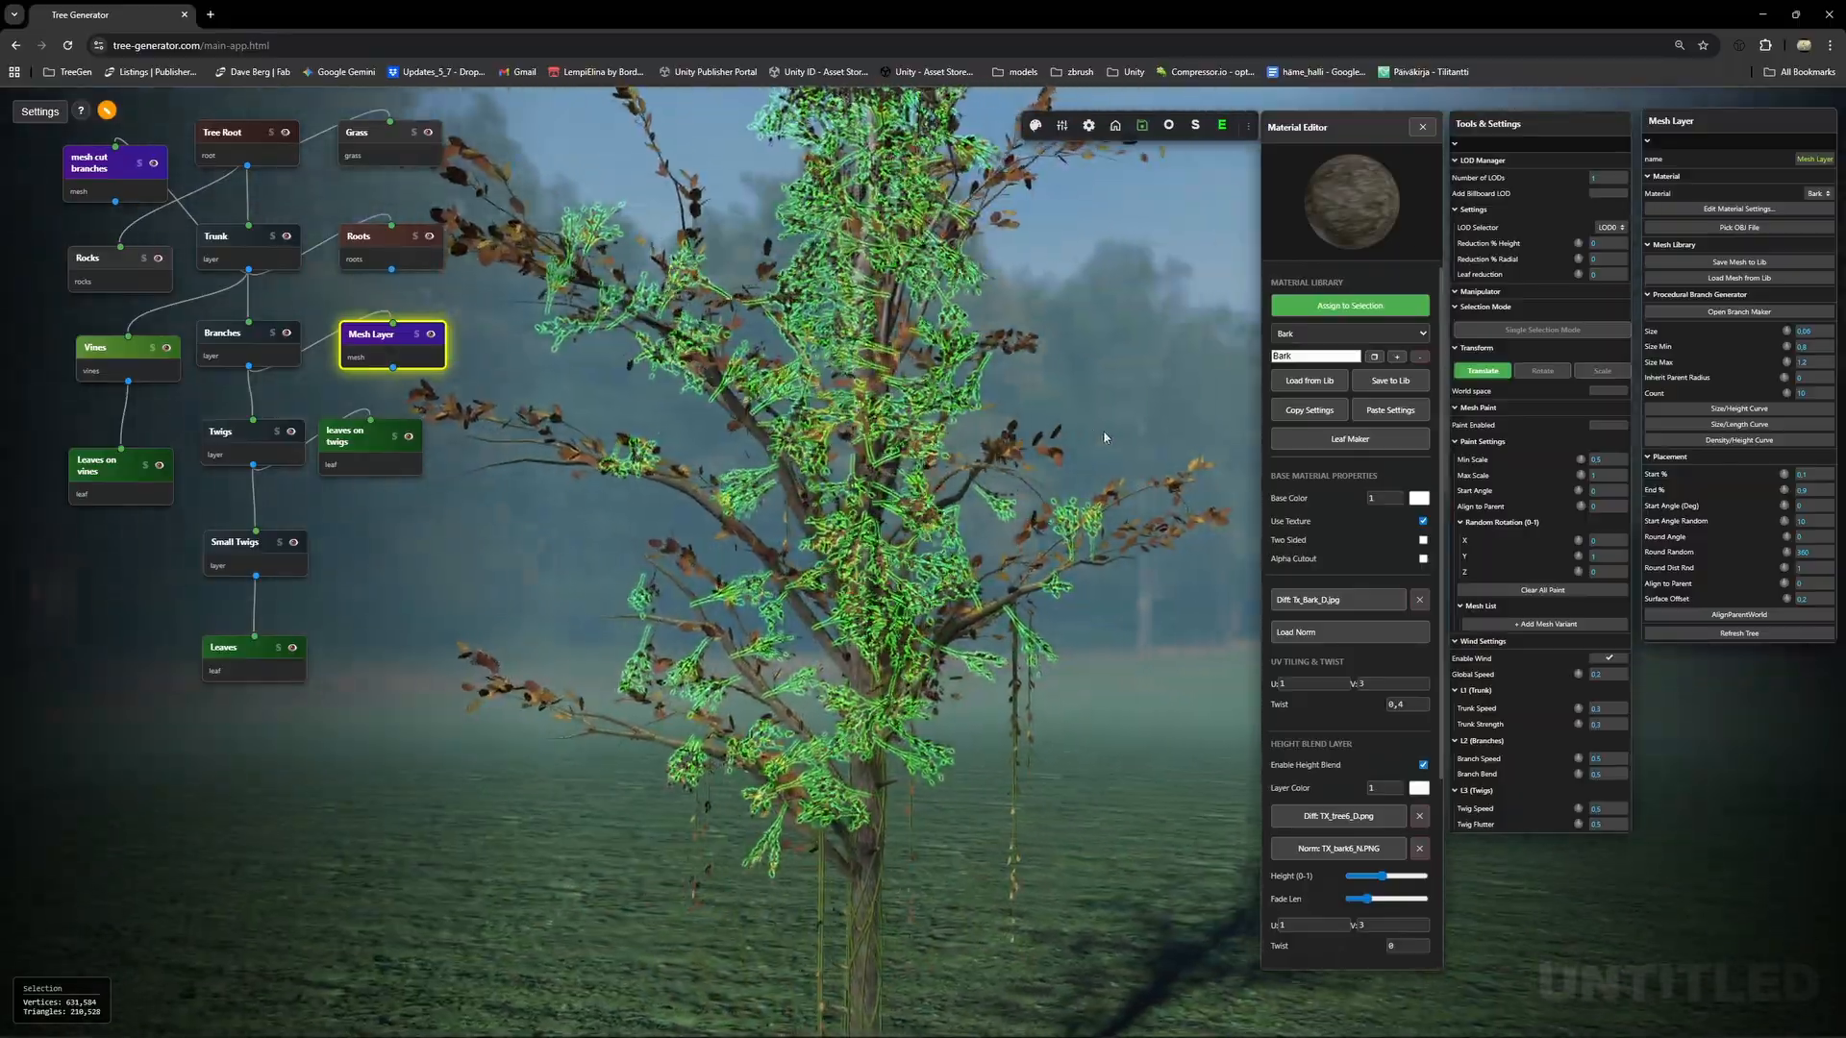
scroll(843, 577, "up", 3)
left_click_drag(843, 577, 971, 605)
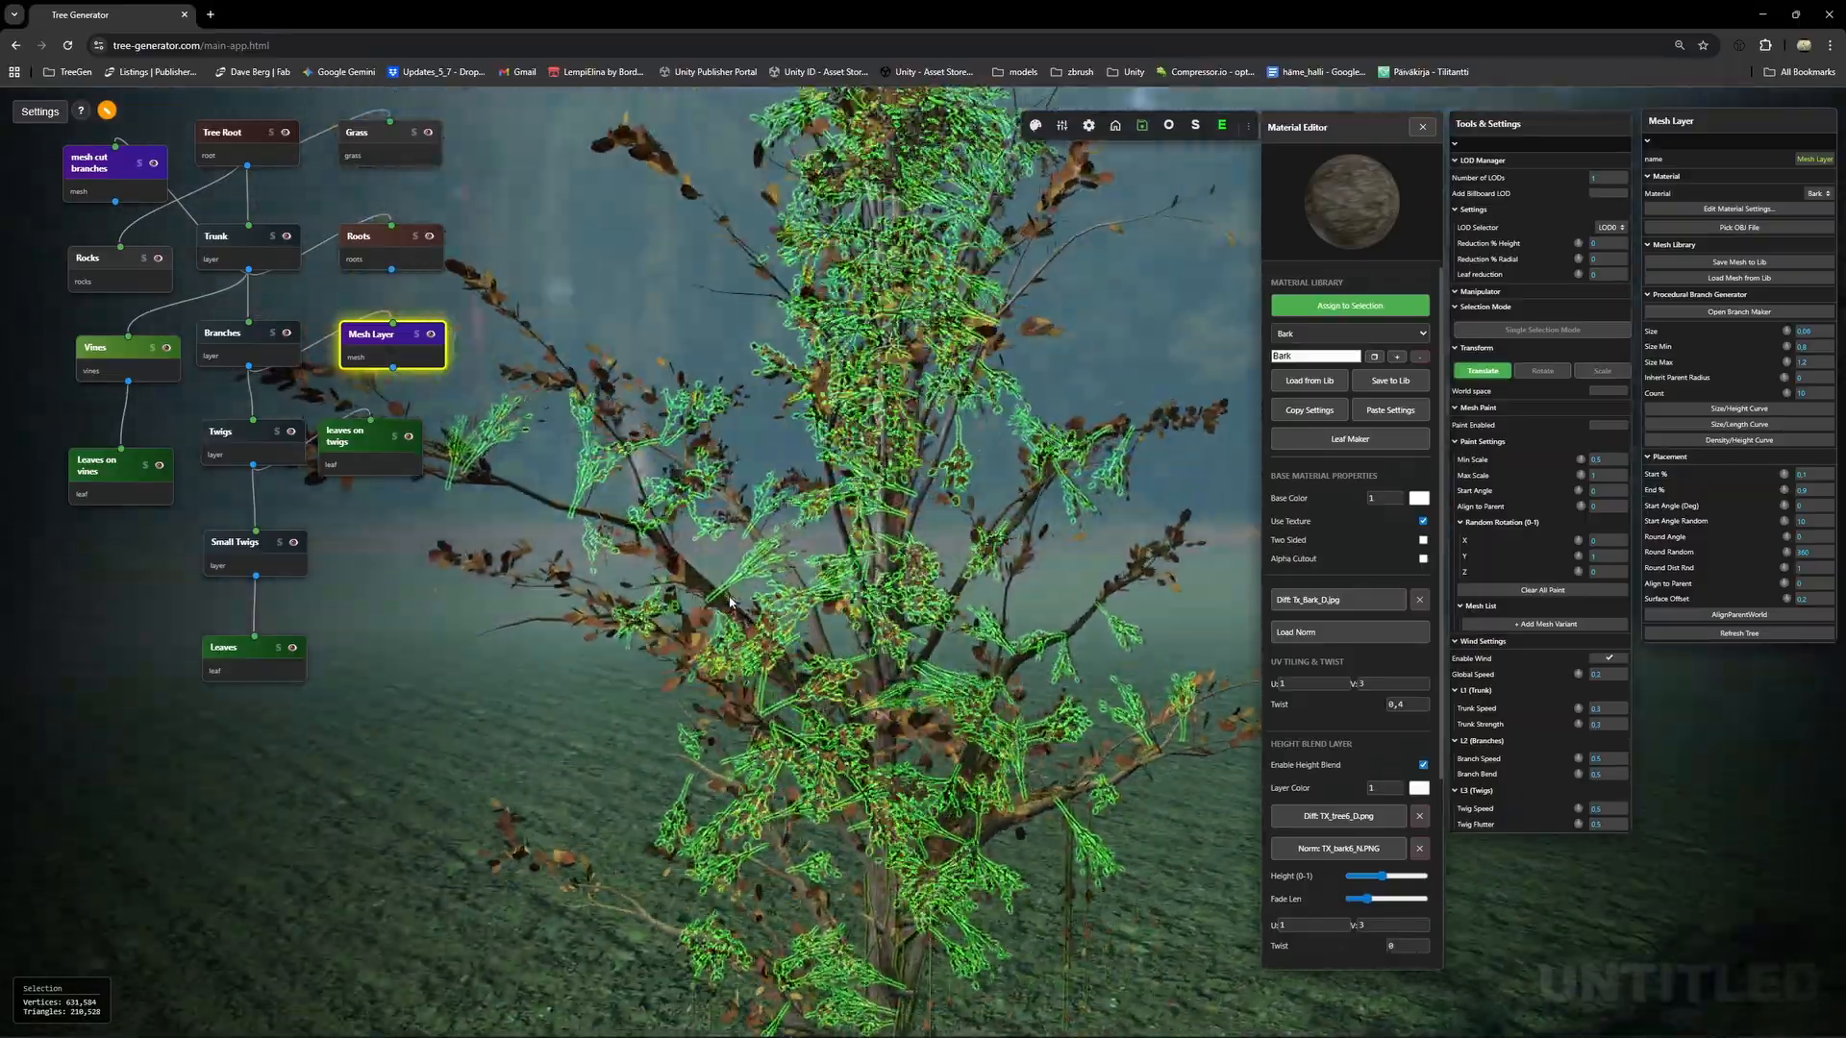
Set the new Mesh Layer's Size to 0.1 to enlarge the leafy branches.
left_click(1815, 333)
key("BackSpace")
key("BackSpace")
type("1")
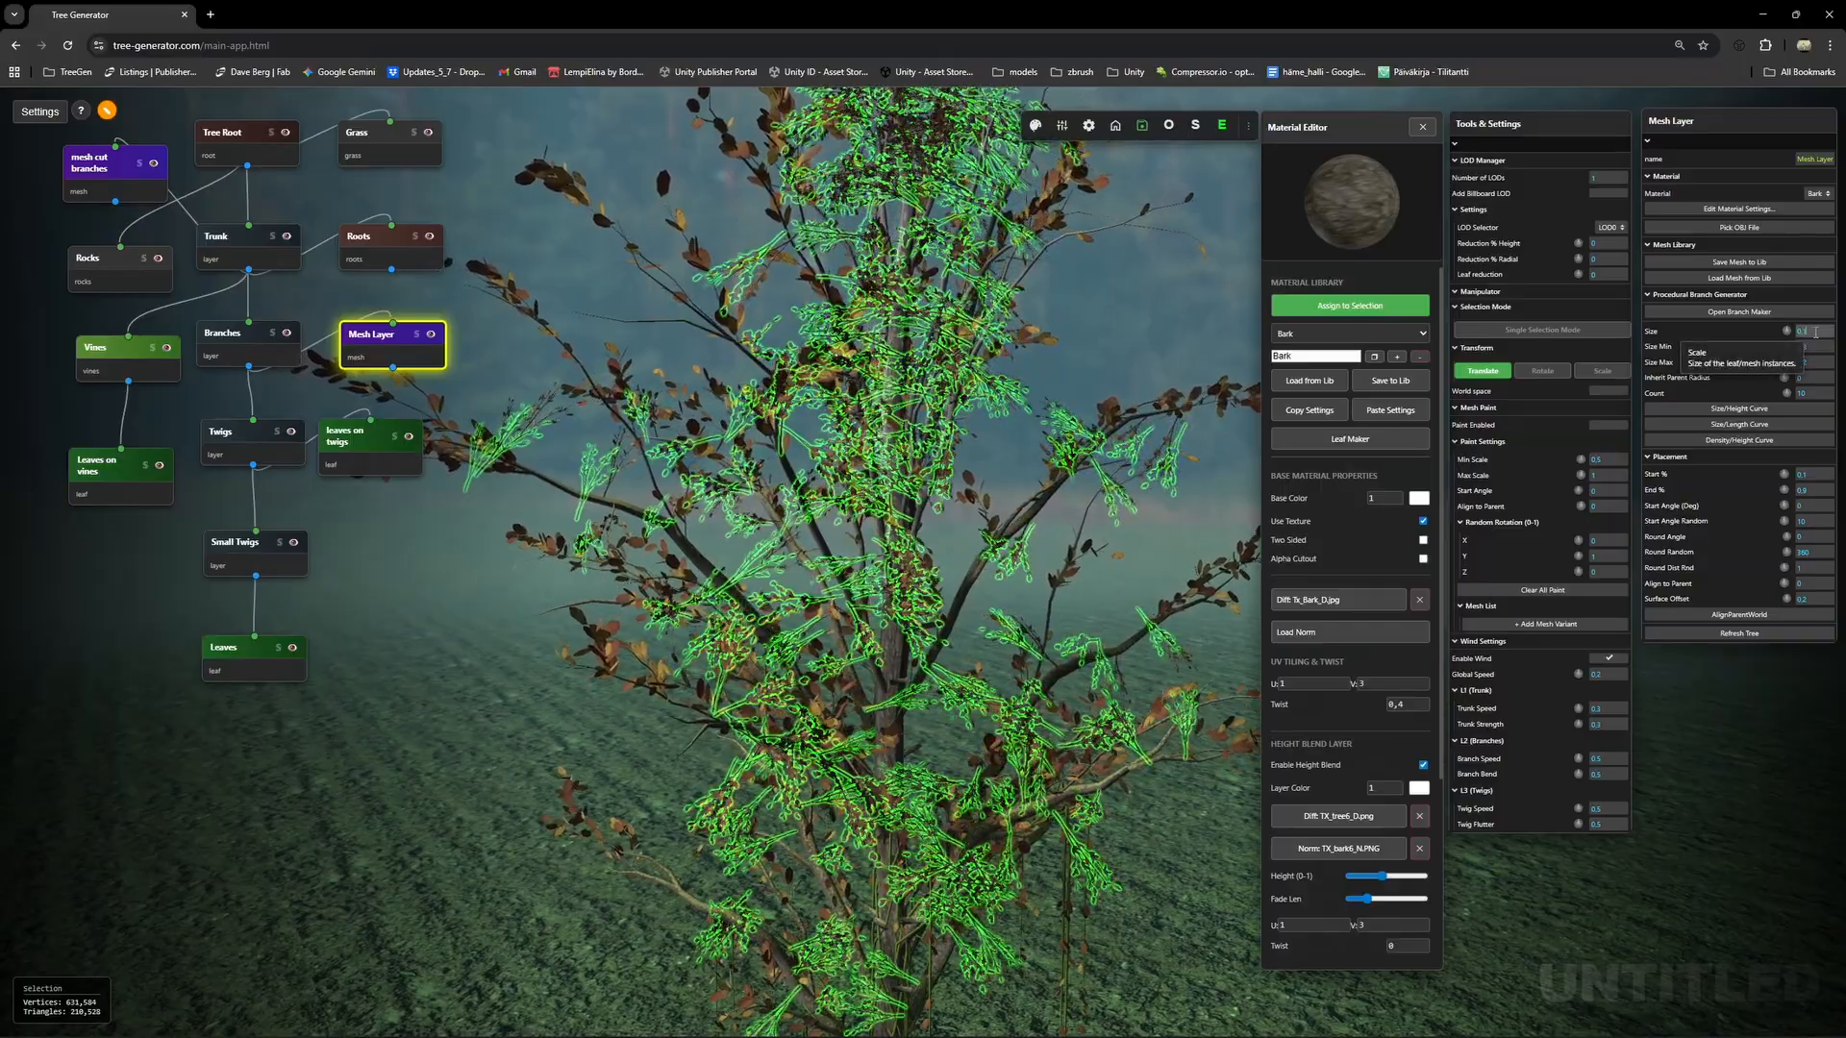
key("Return")
Set the Mesh Layer's Align to Parent to 1 and deselect the layer to inspect the whole tree.
left_click_drag(701, 497, 1125, 529)
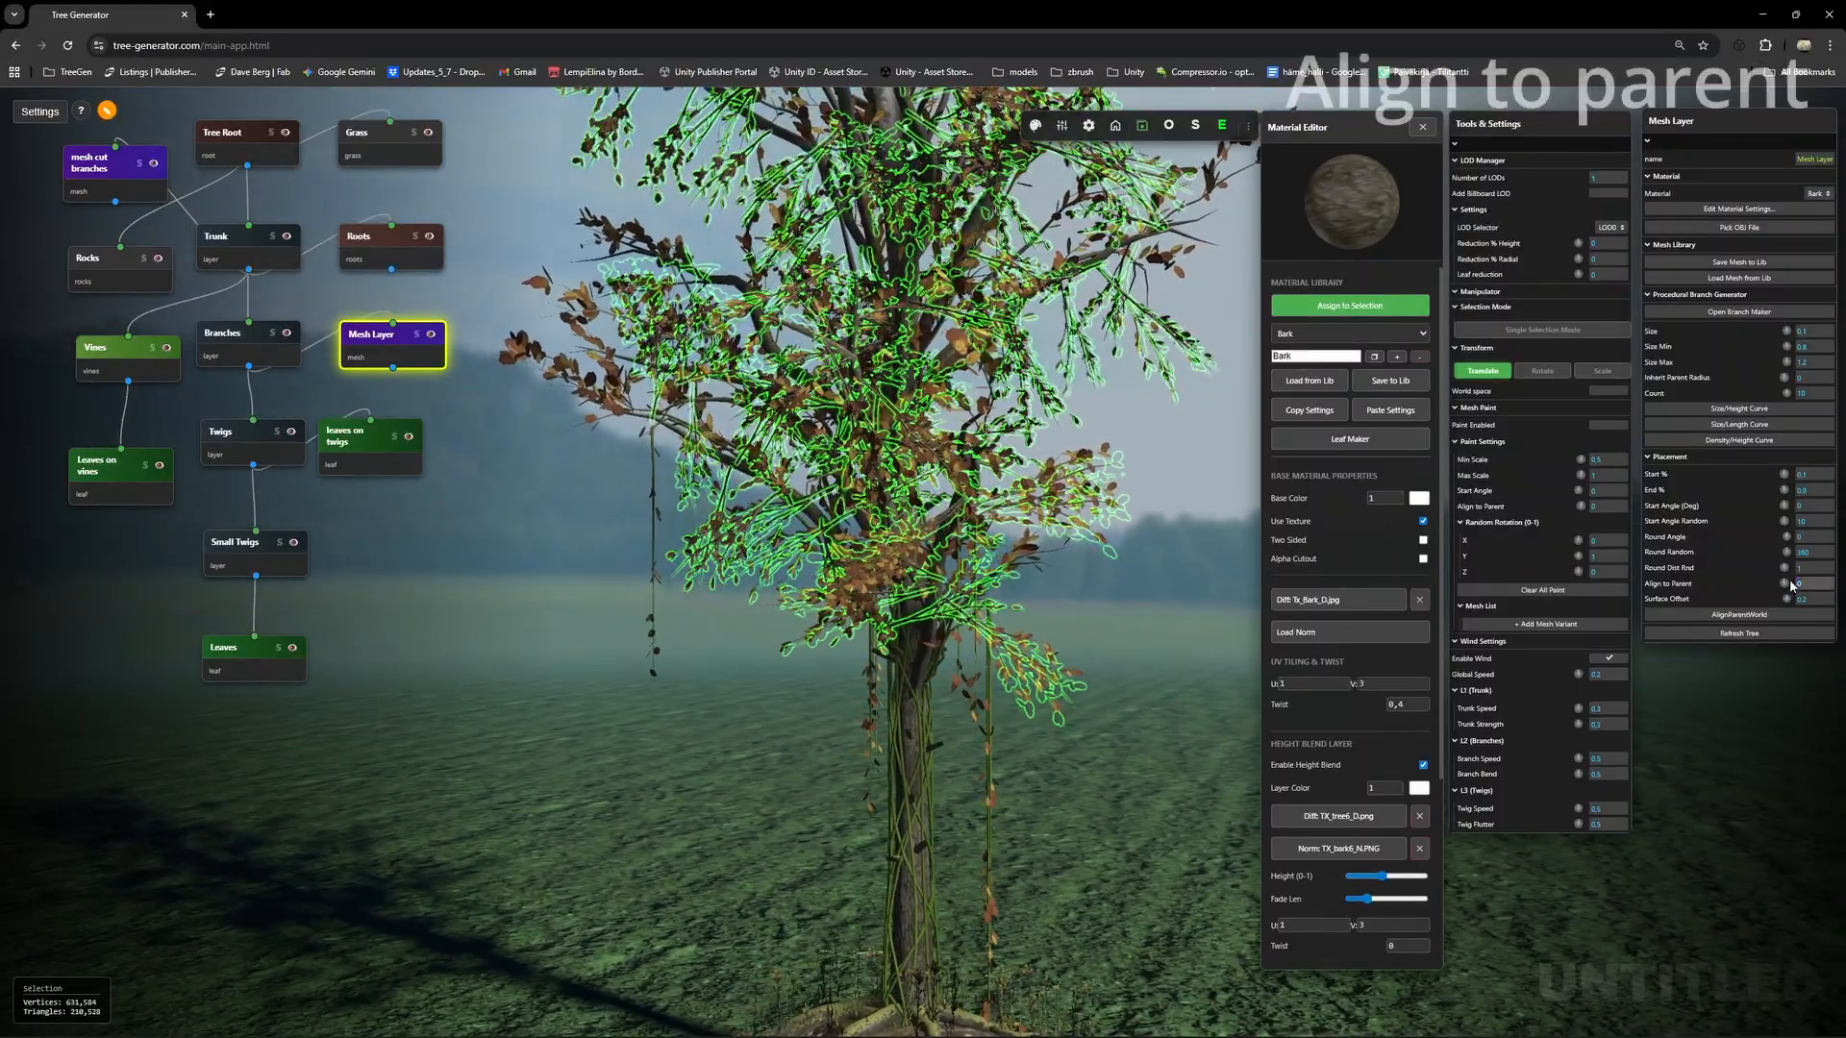
type("1")
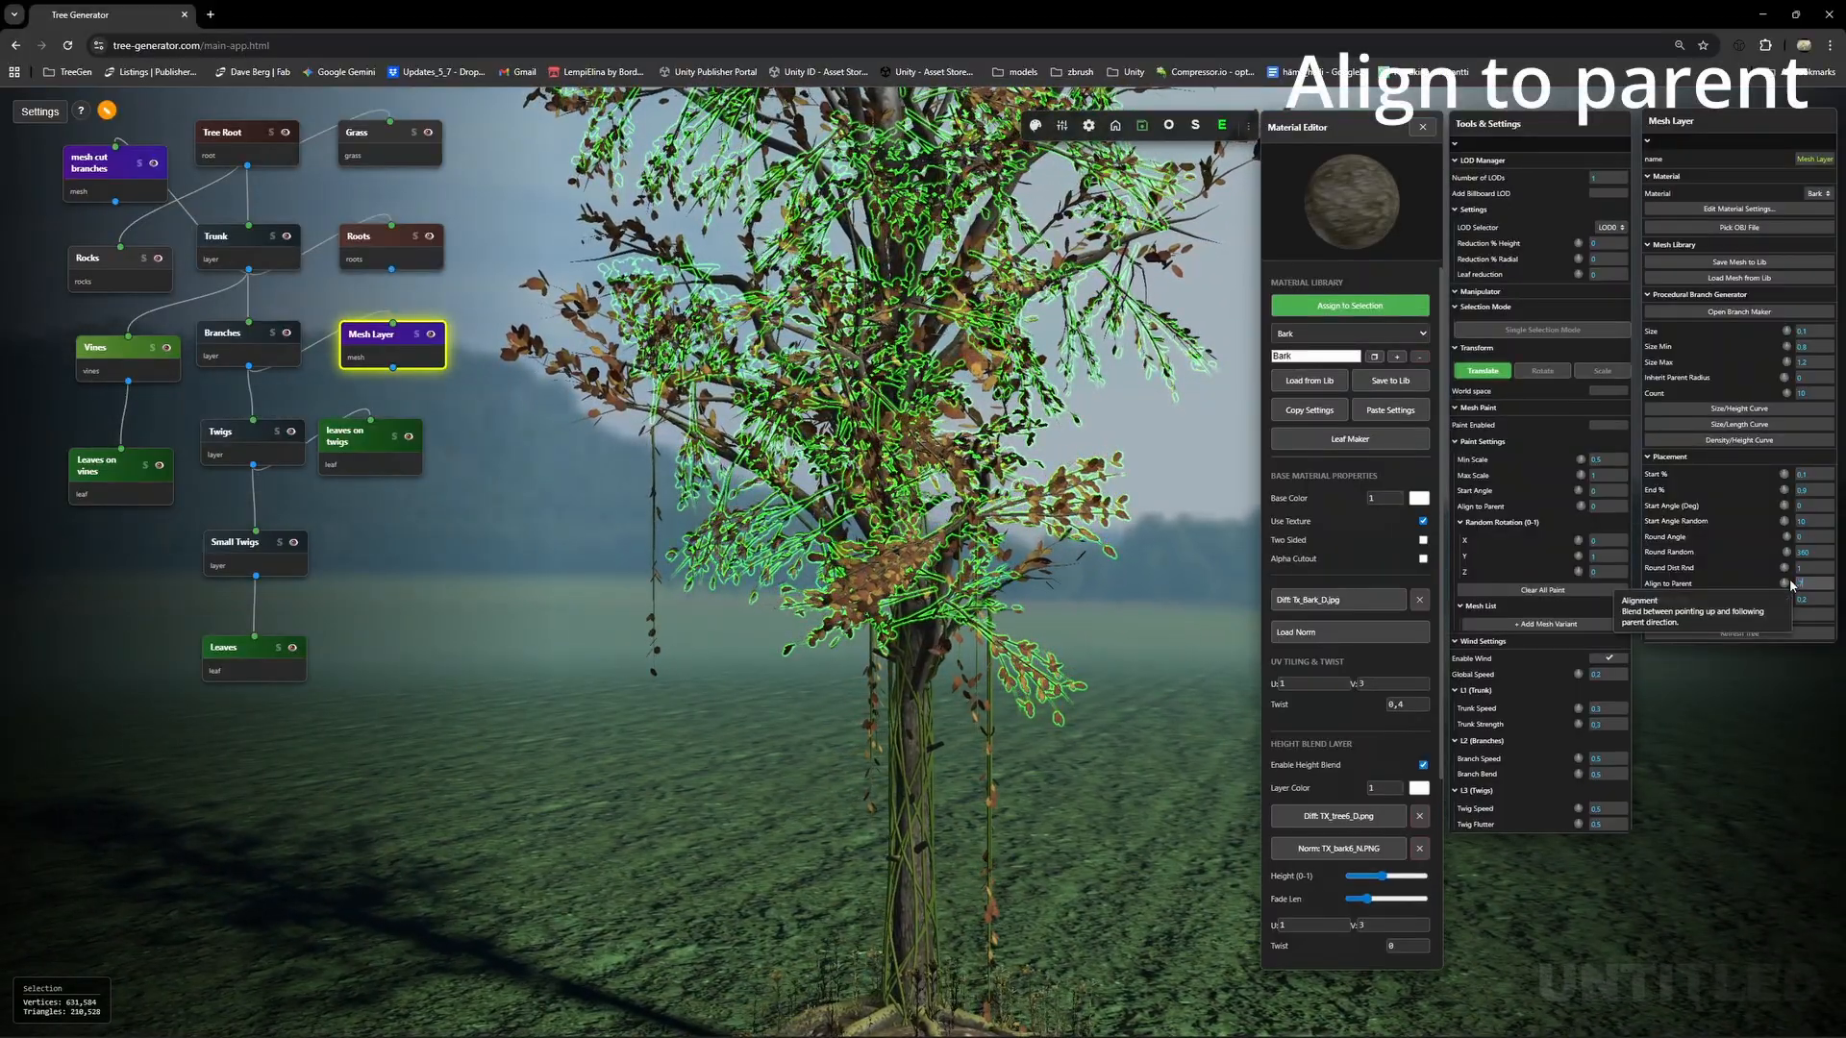
key("Return")
left_click(1121, 566)
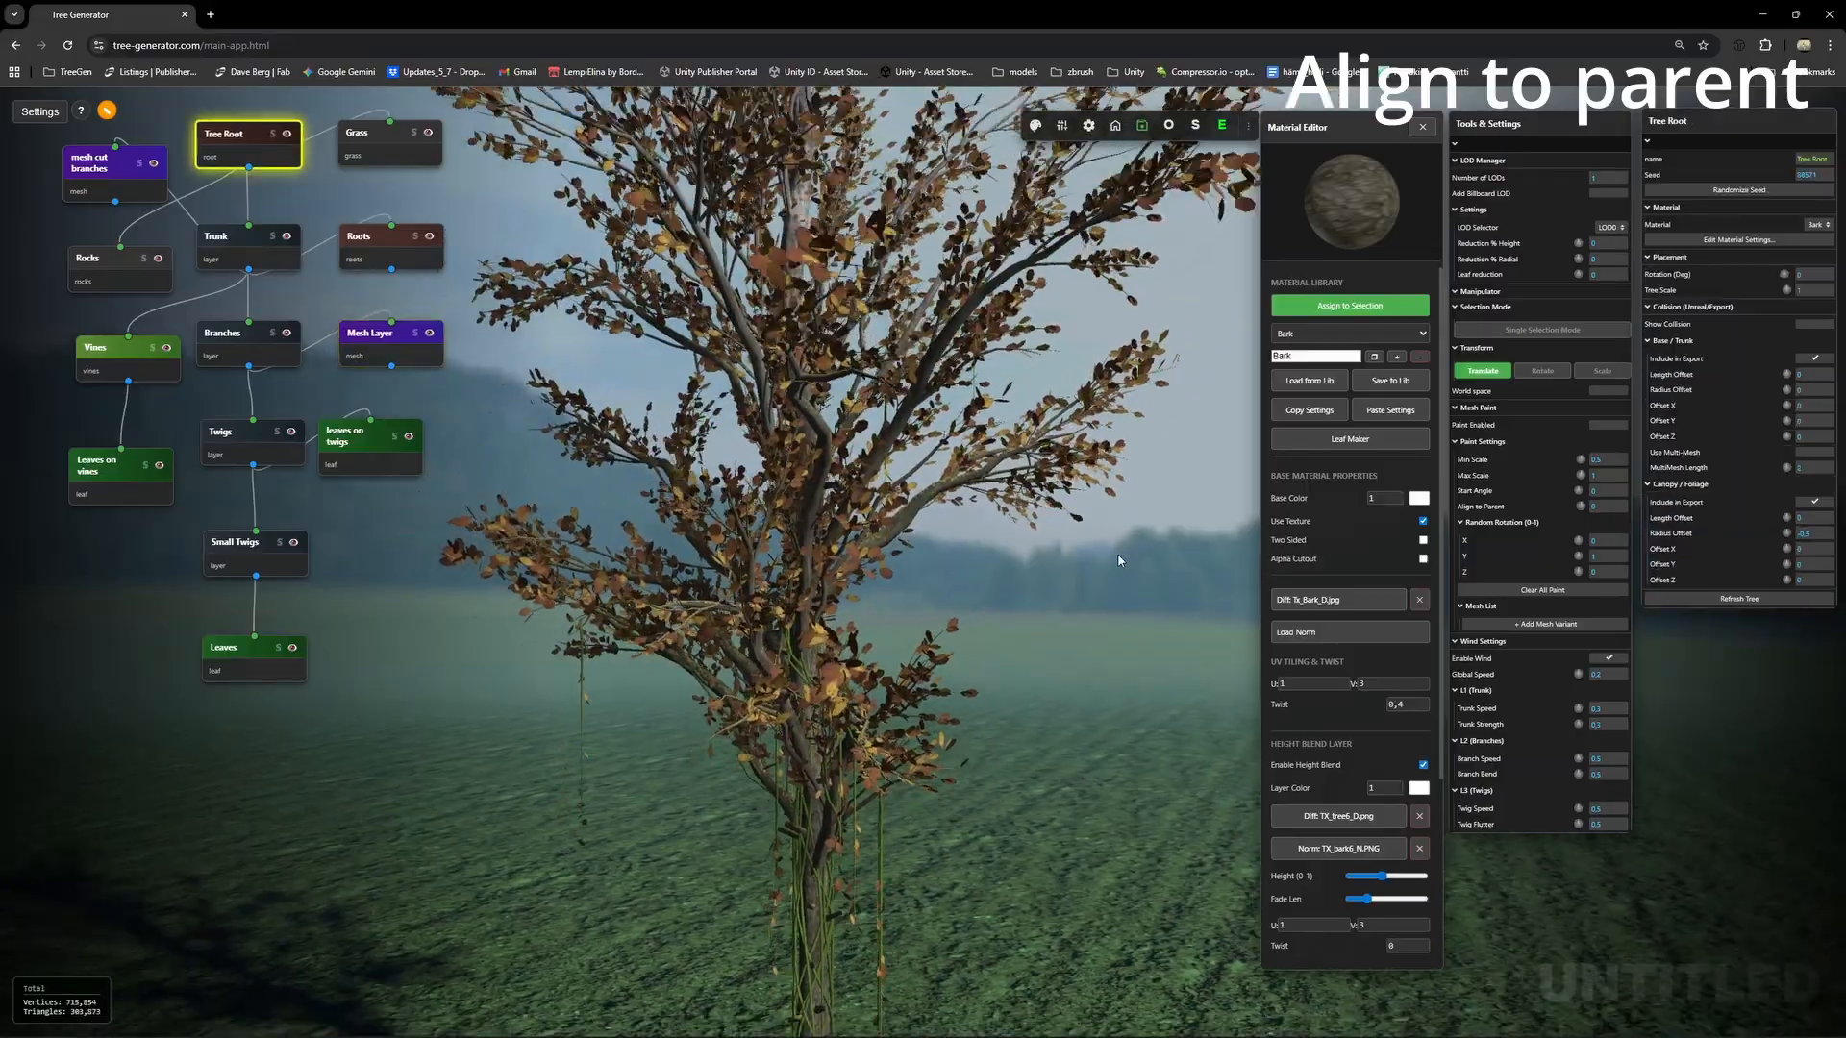
left_click_drag(1121, 566, 900, 538)
scroll(937, 560, "down", 3)
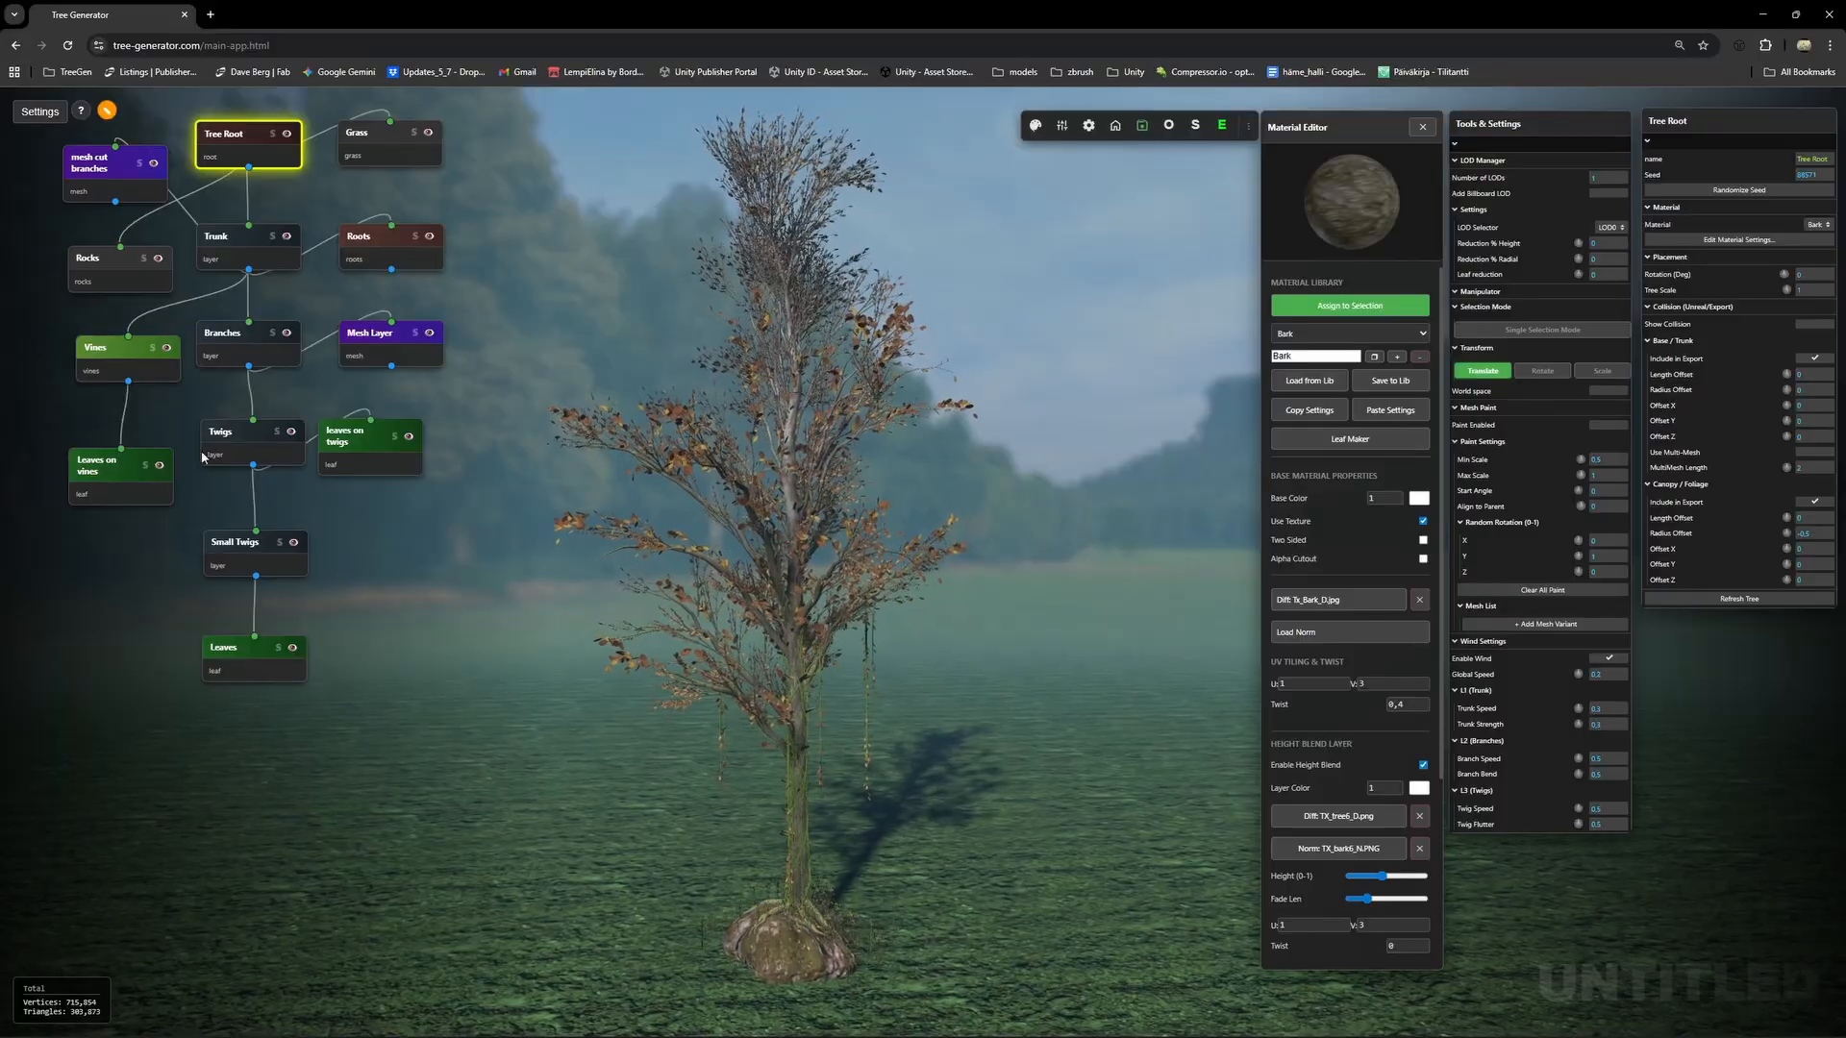
Reshape the Mesh Layer's Density/Height Curve with an added upper point and a lowered end point to thin out the treetop.
left_click(817, 280)
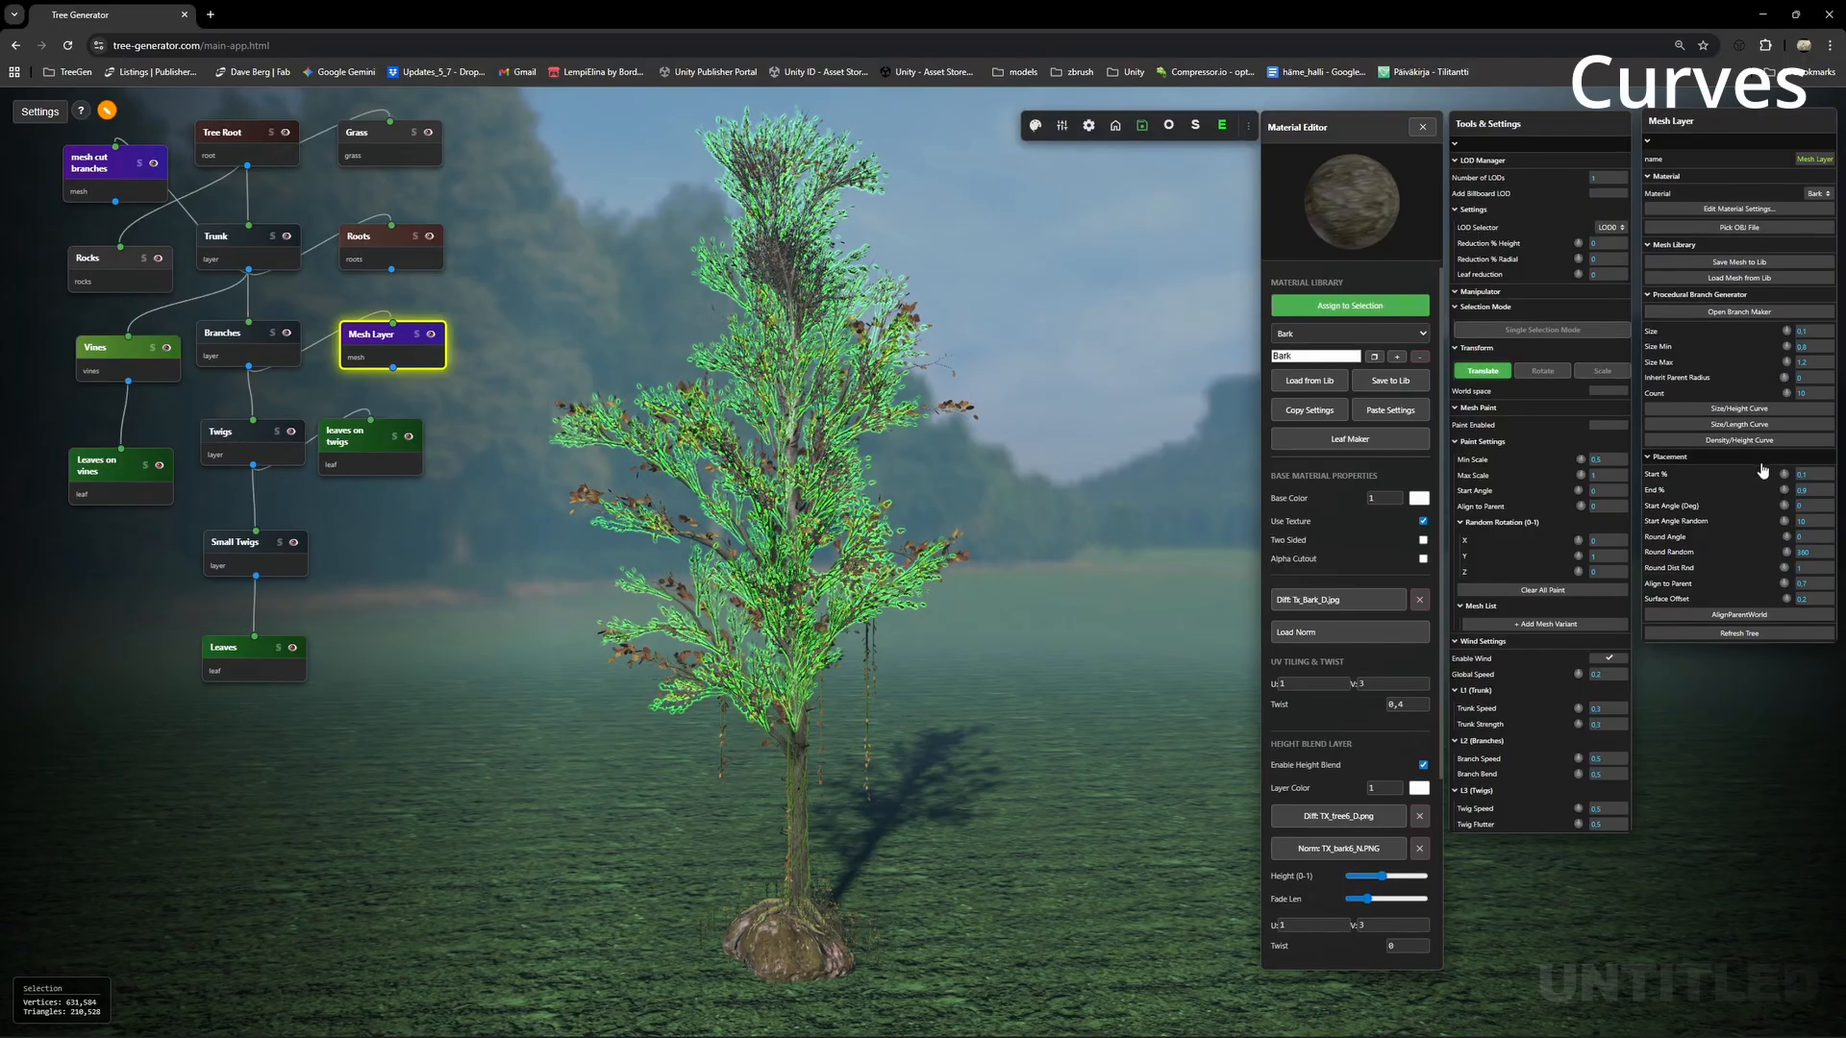
left_click(1741, 440)
left_click_drag(334, 204, 1249, 358)
double_click(1269, 383)
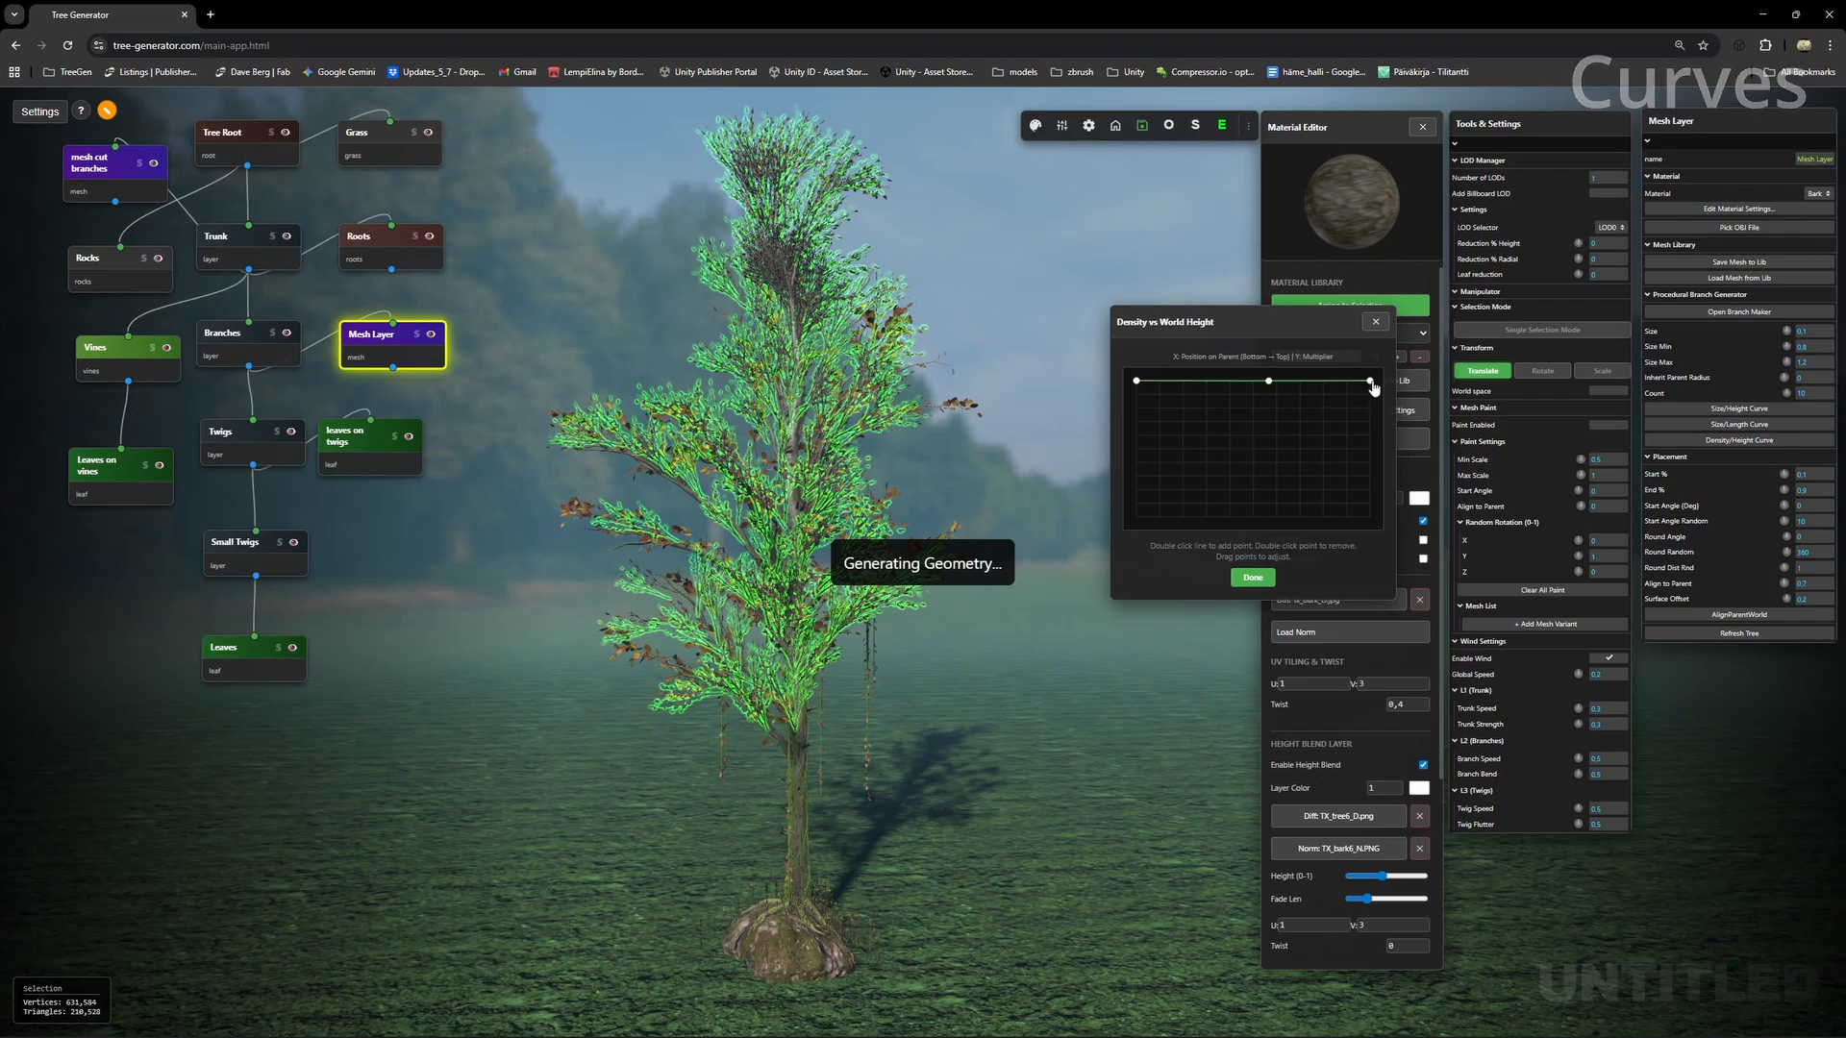
left_click_drag(1373, 387, 1372, 430)
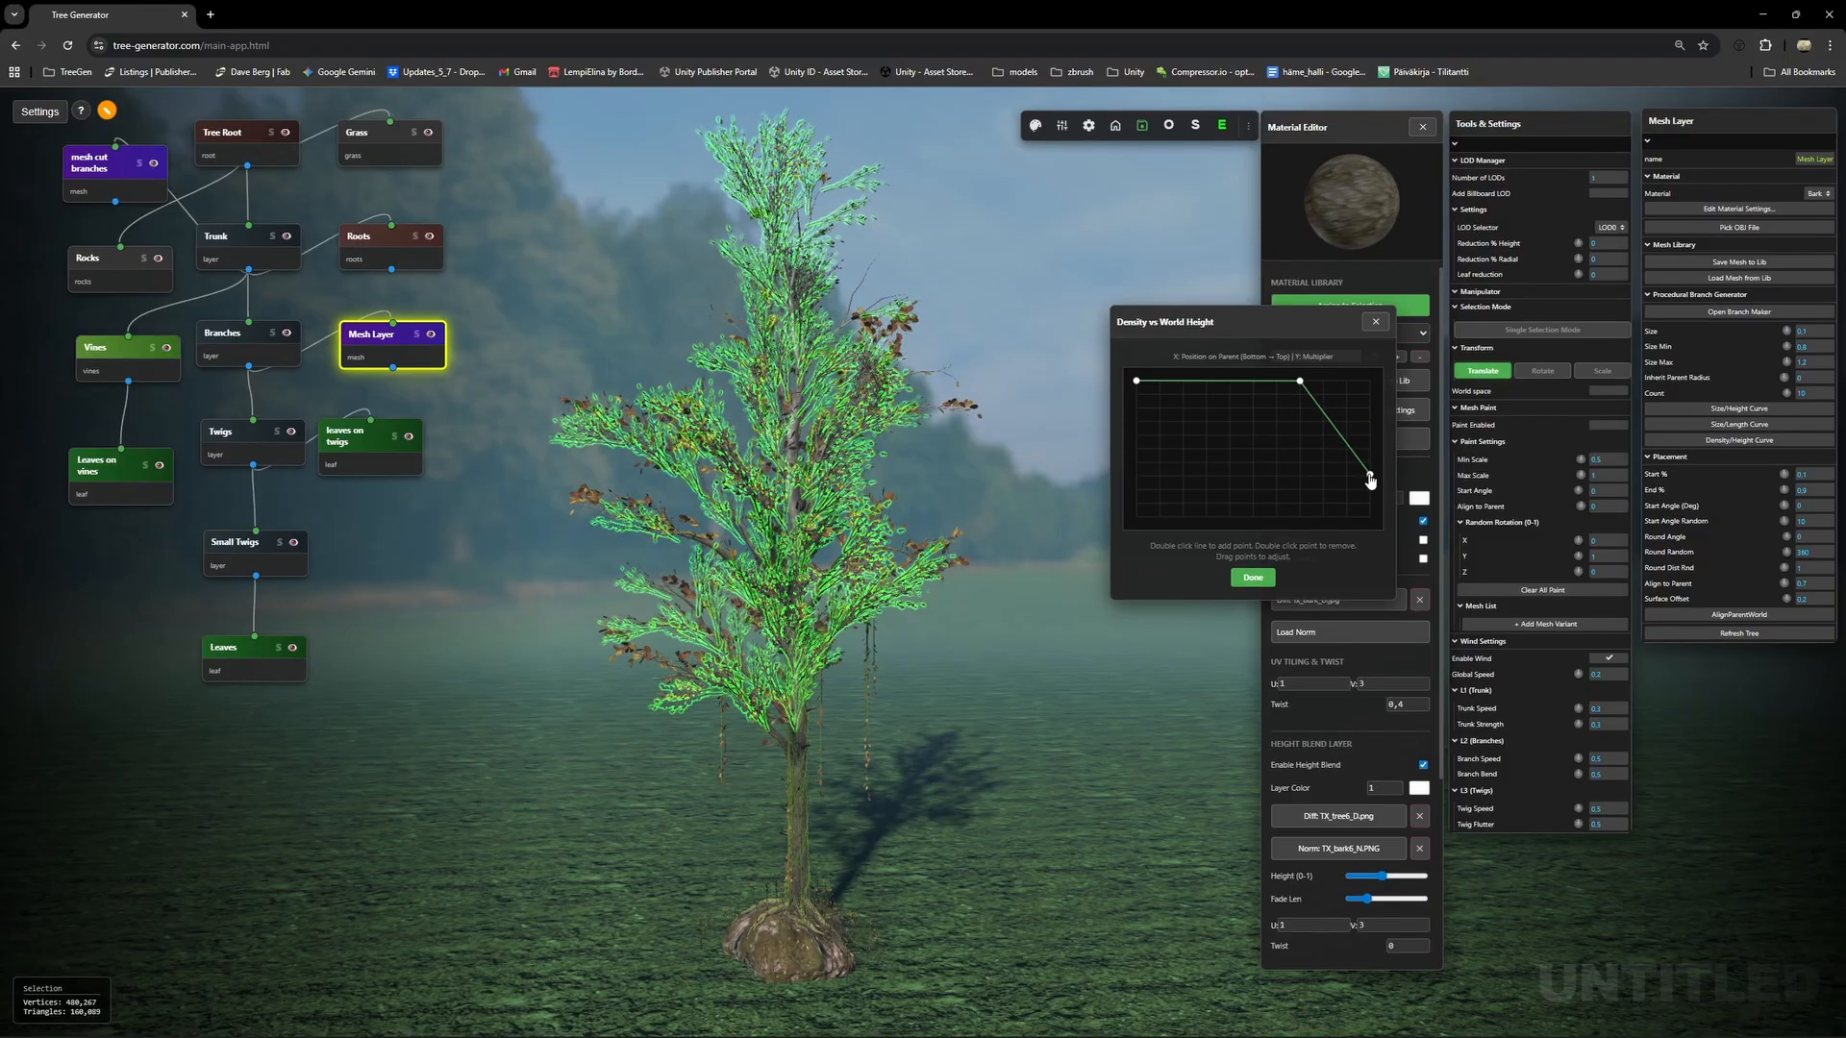
left_click(1251, 578)
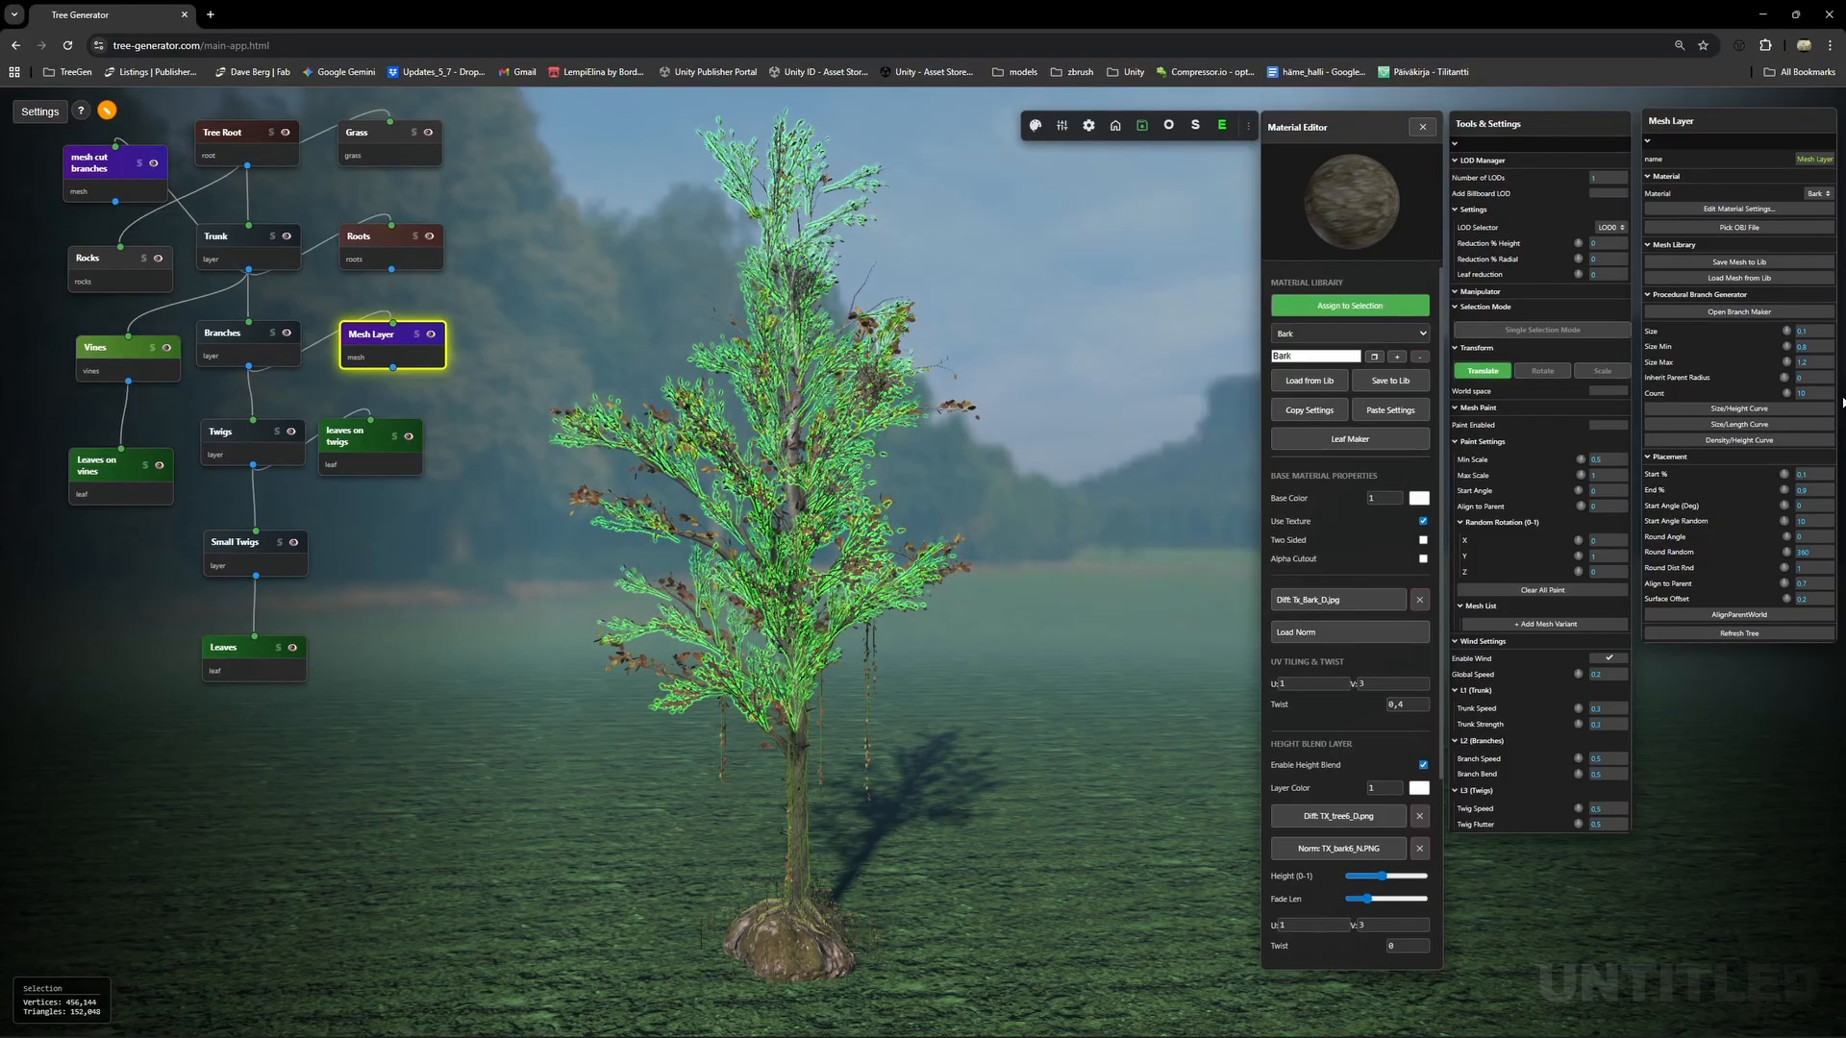
Reshape the Mesh Layer's Size/Height Curve with an added upper point and a lowered end point to shrink the topmost branches.
left_click(1748, 426)
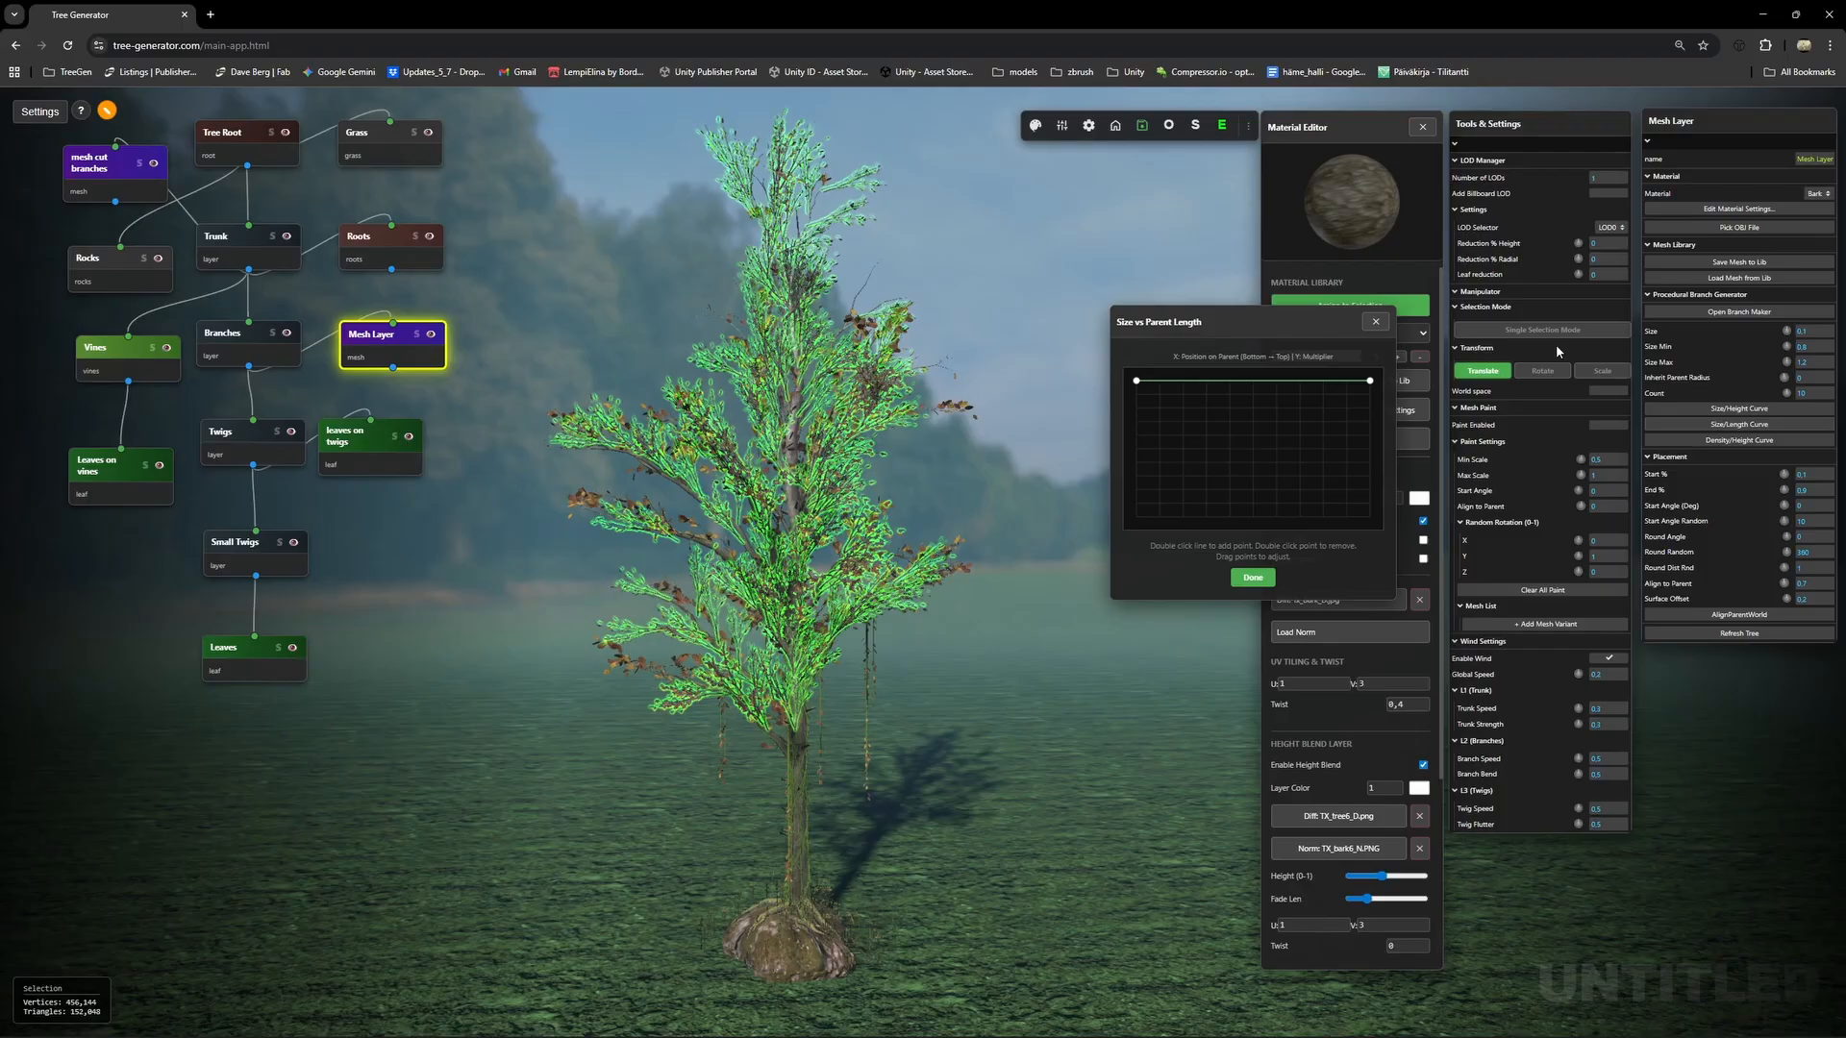
left_click(1375, 321)
left_click(1742, 410)
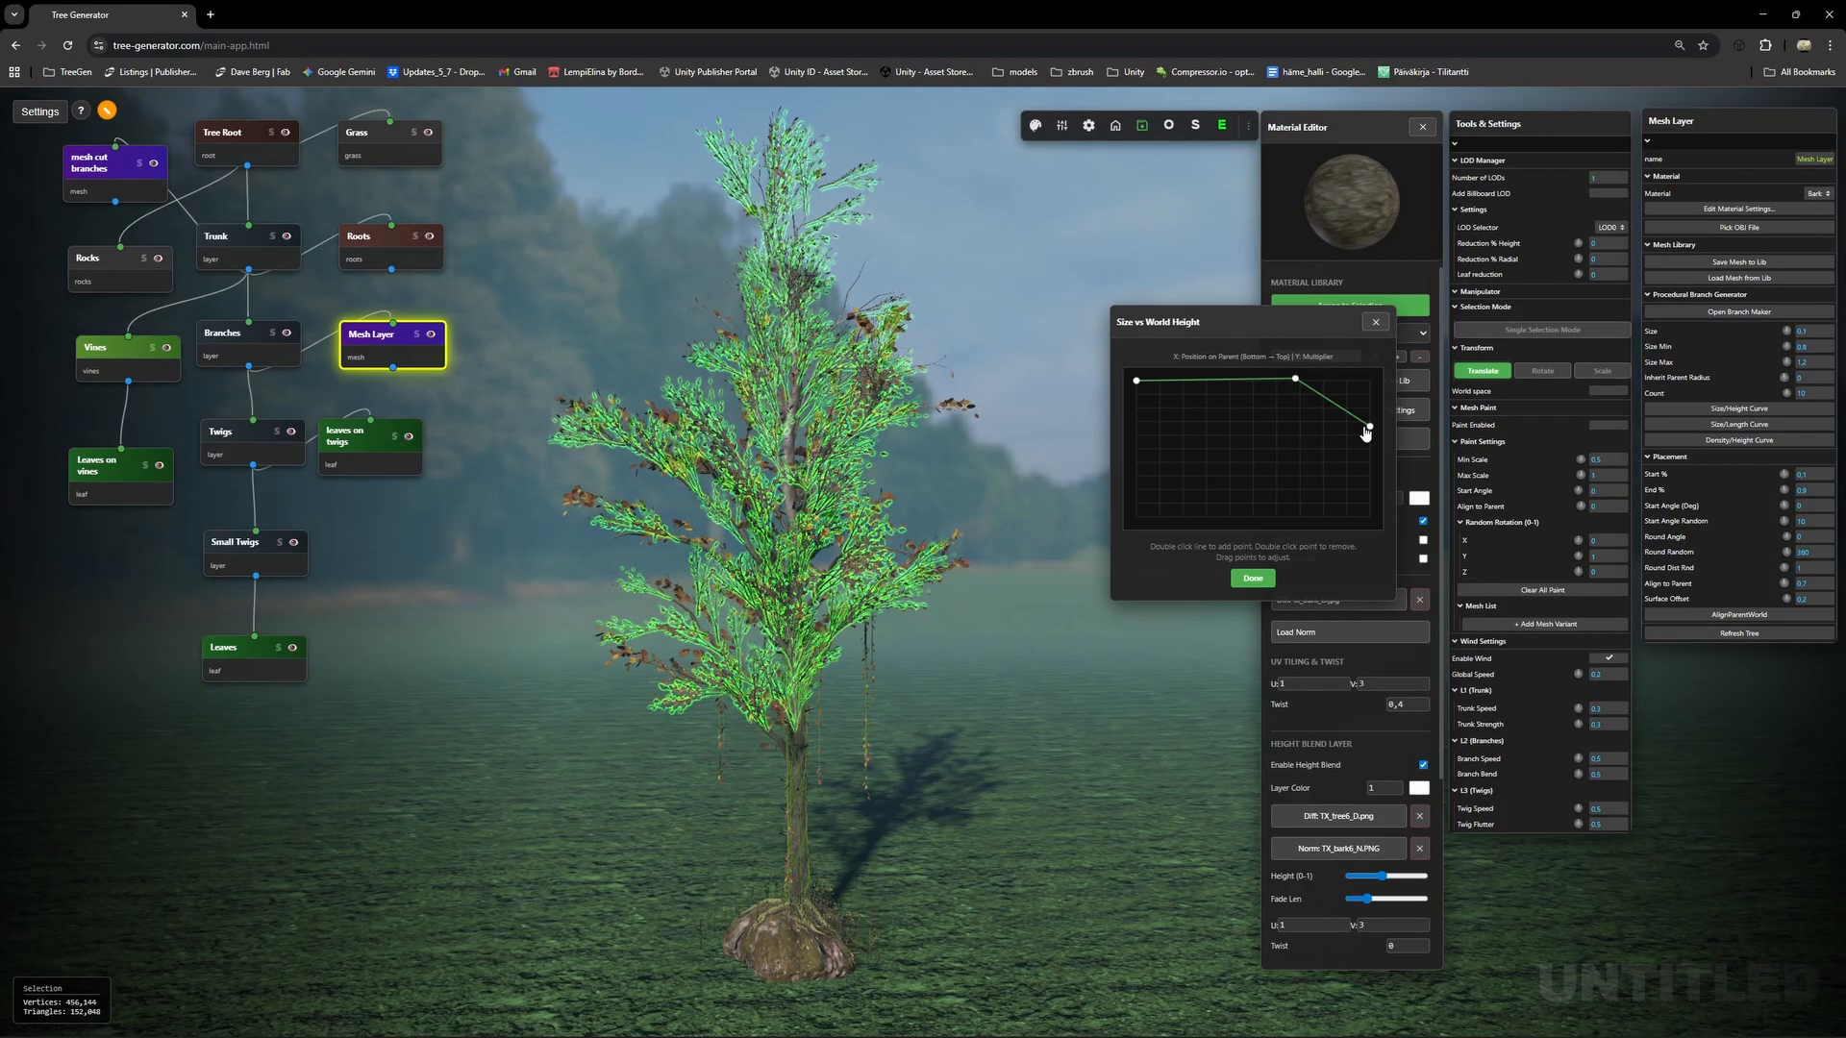
left_click(1254, 577)
left_click(961, 581)
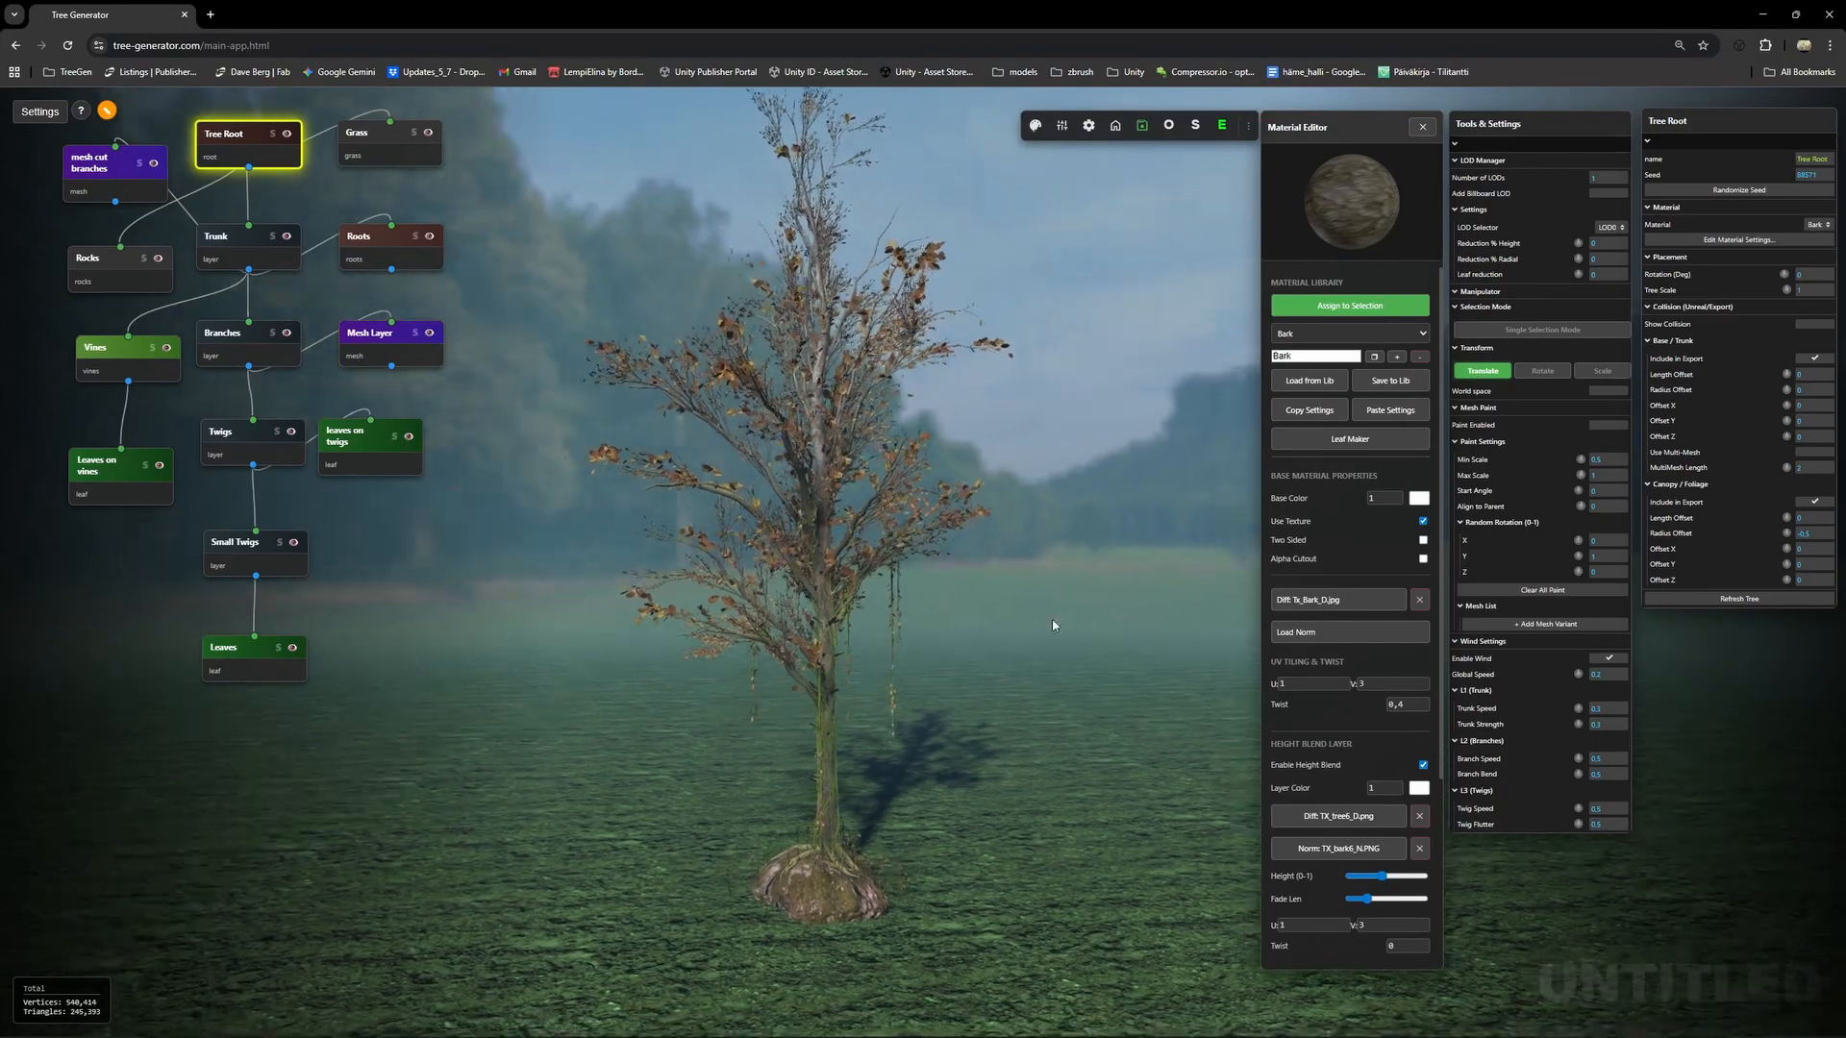
Recenter the camera on the tree and randomize the scene seed to generate a new tree variation.
left_click_drag(1052, 626, 865, 525)
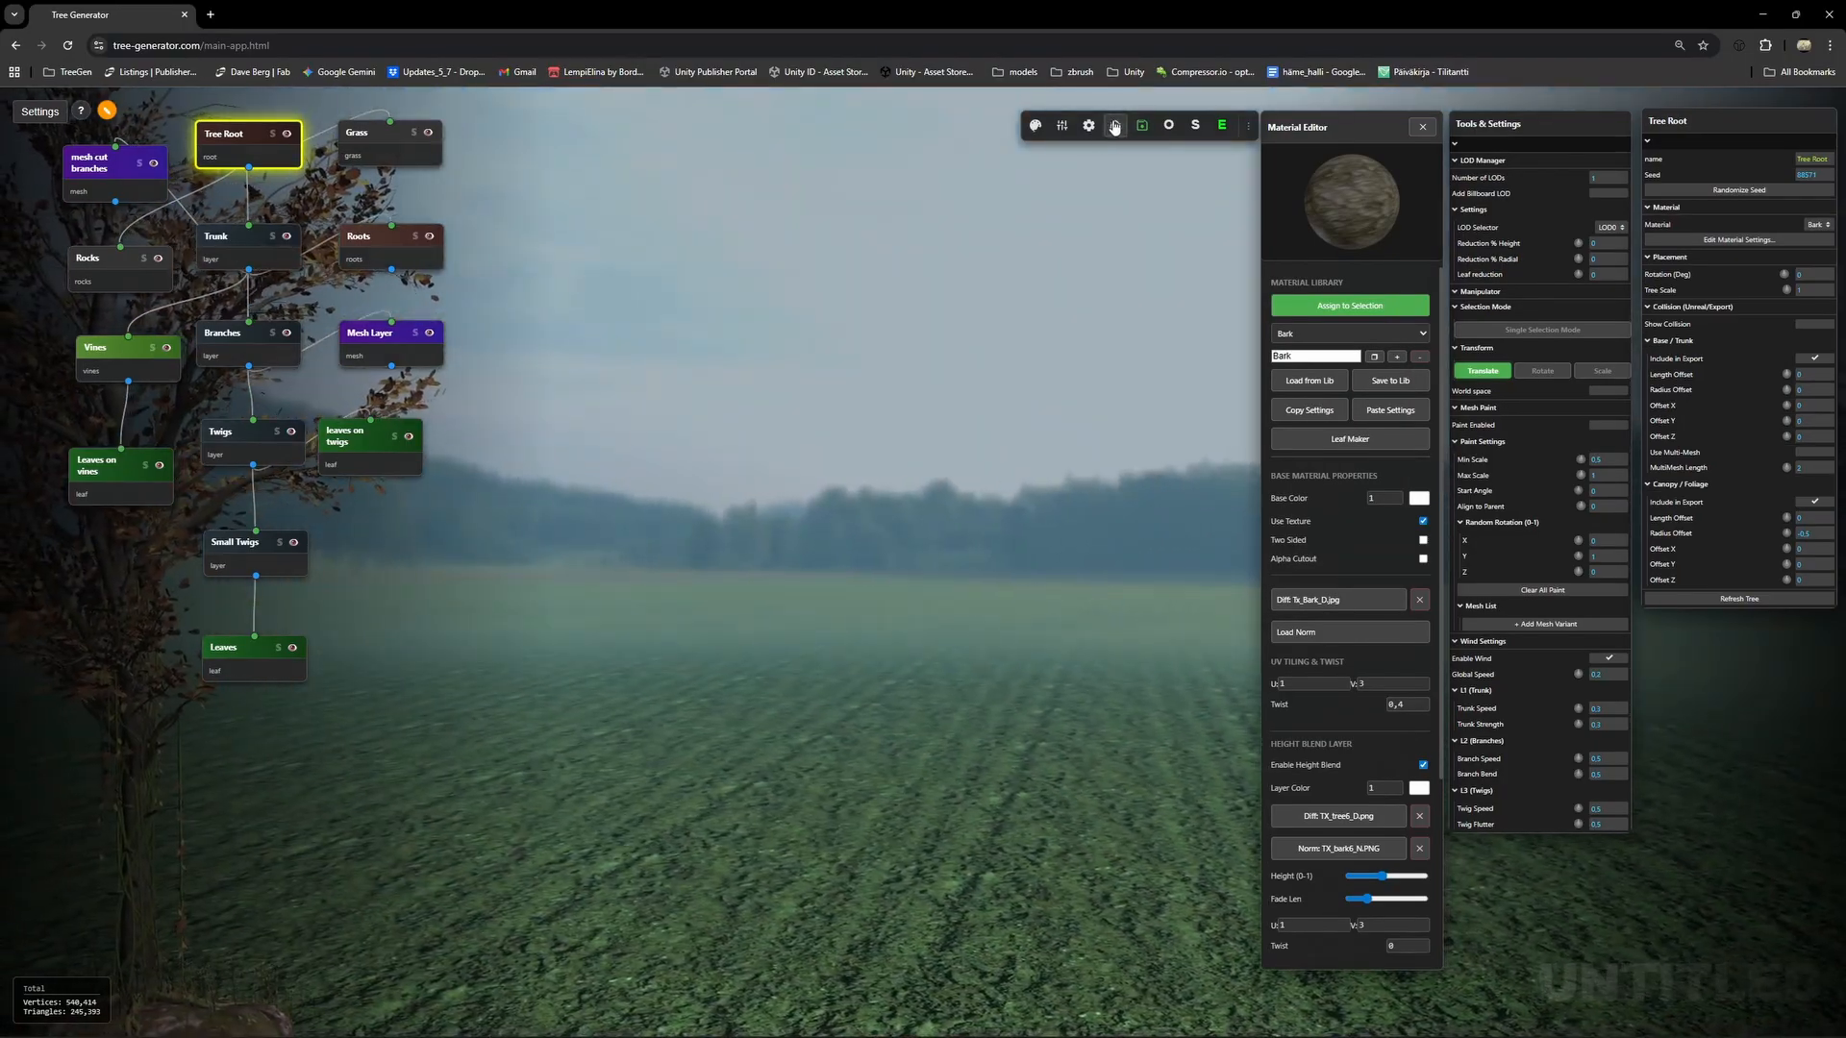
left_click(1114, 127)
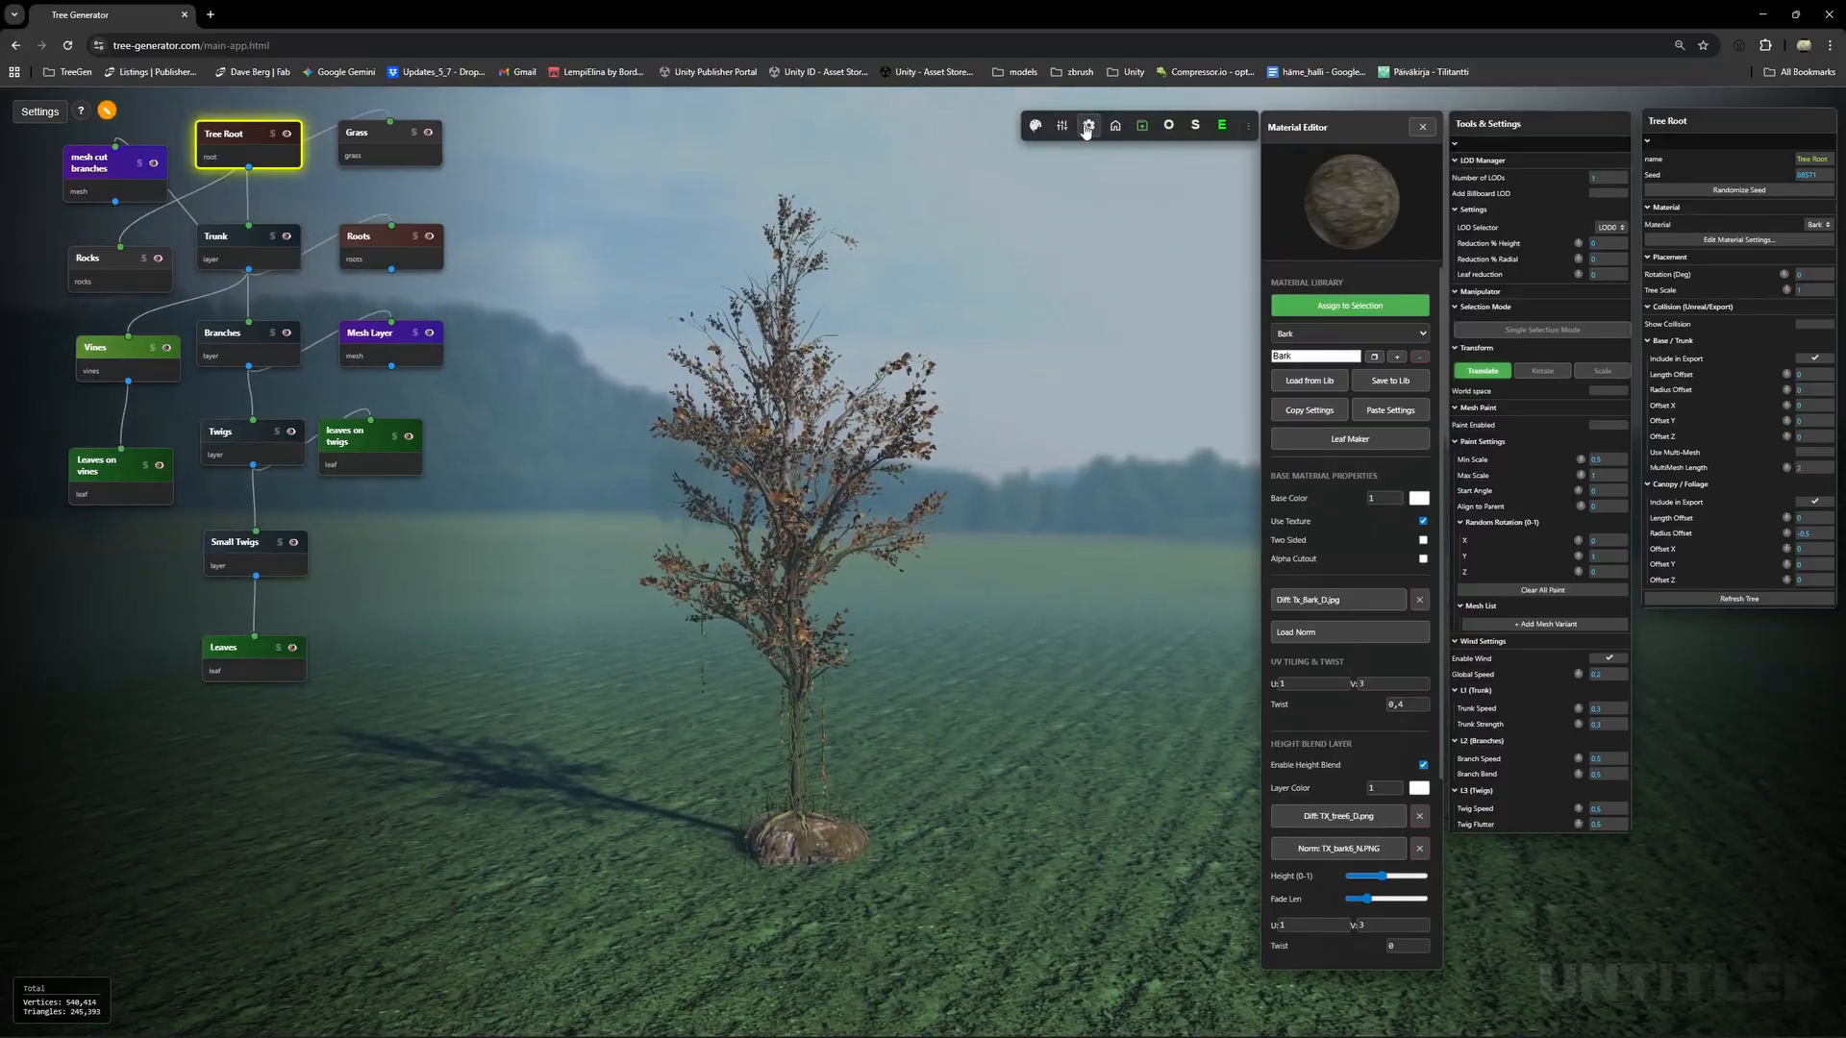
left_click(1087, 127)
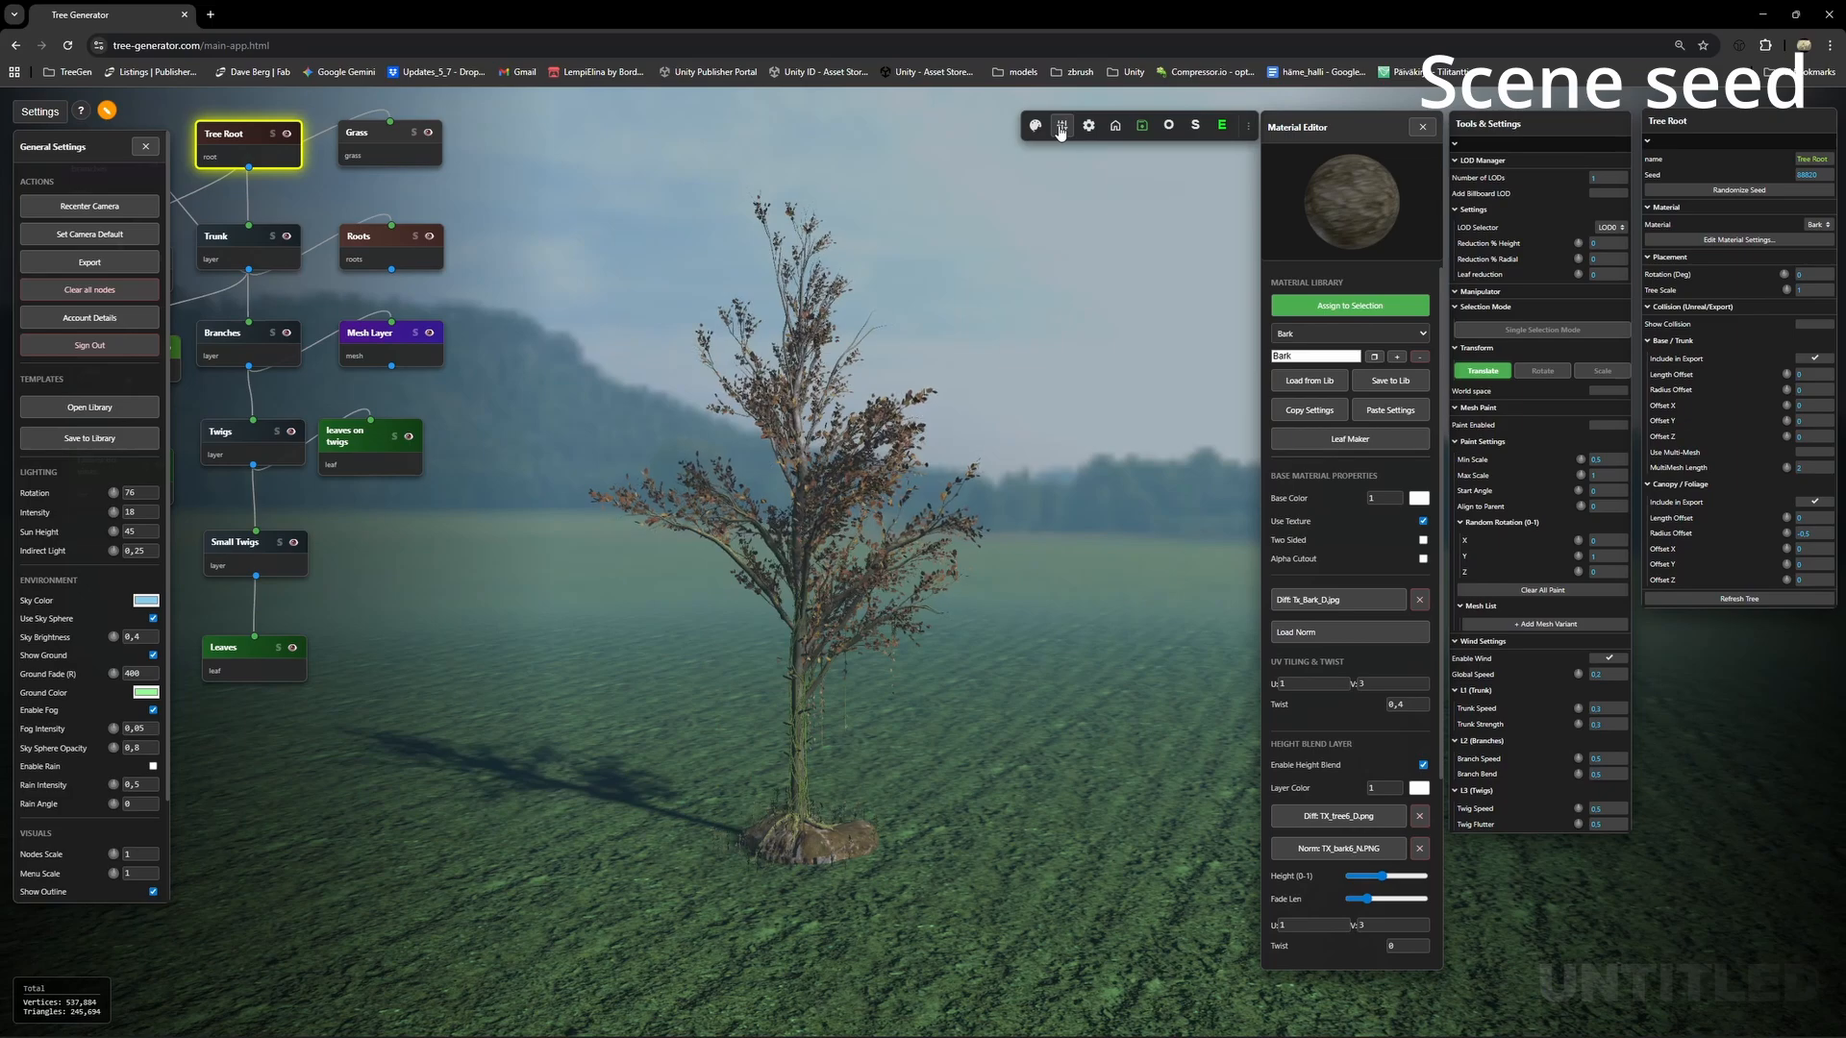
right_click_drag(952, 433, 977, 398)
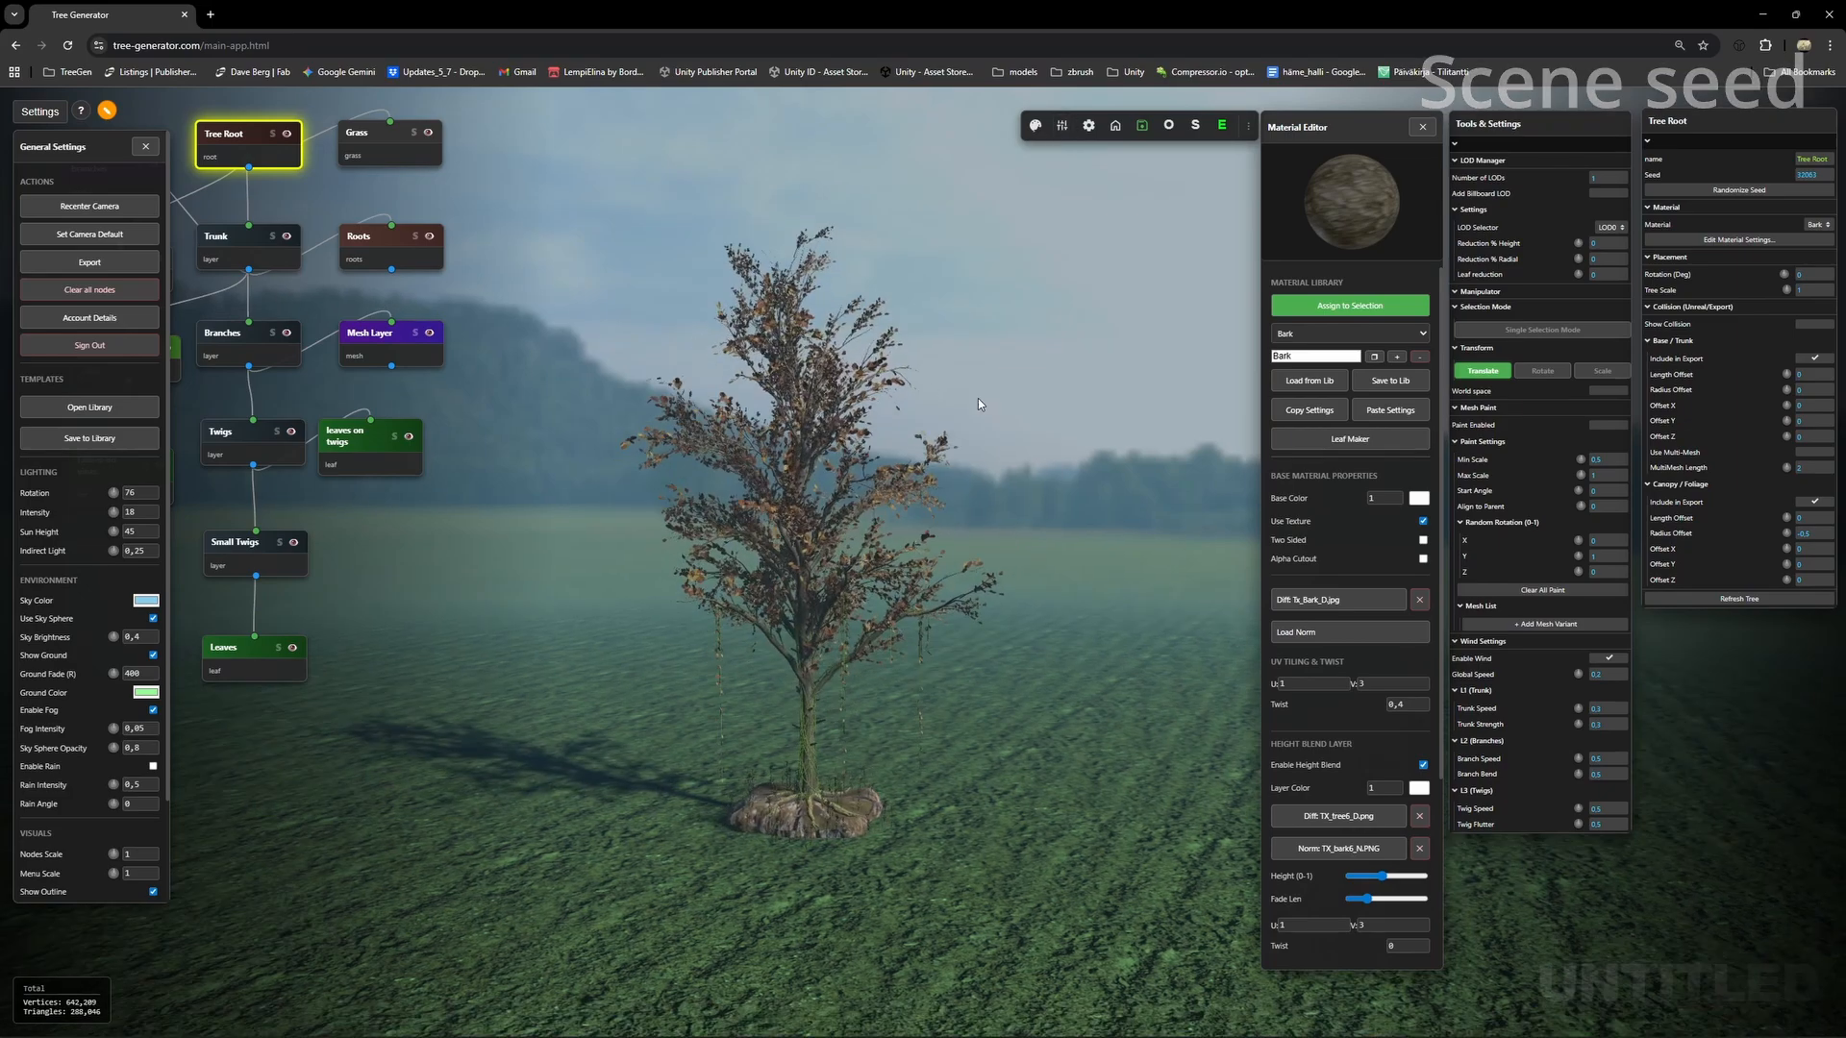
right_click_drag(939, 601, 977, 580)
scroll(959, 647, "up", 2)
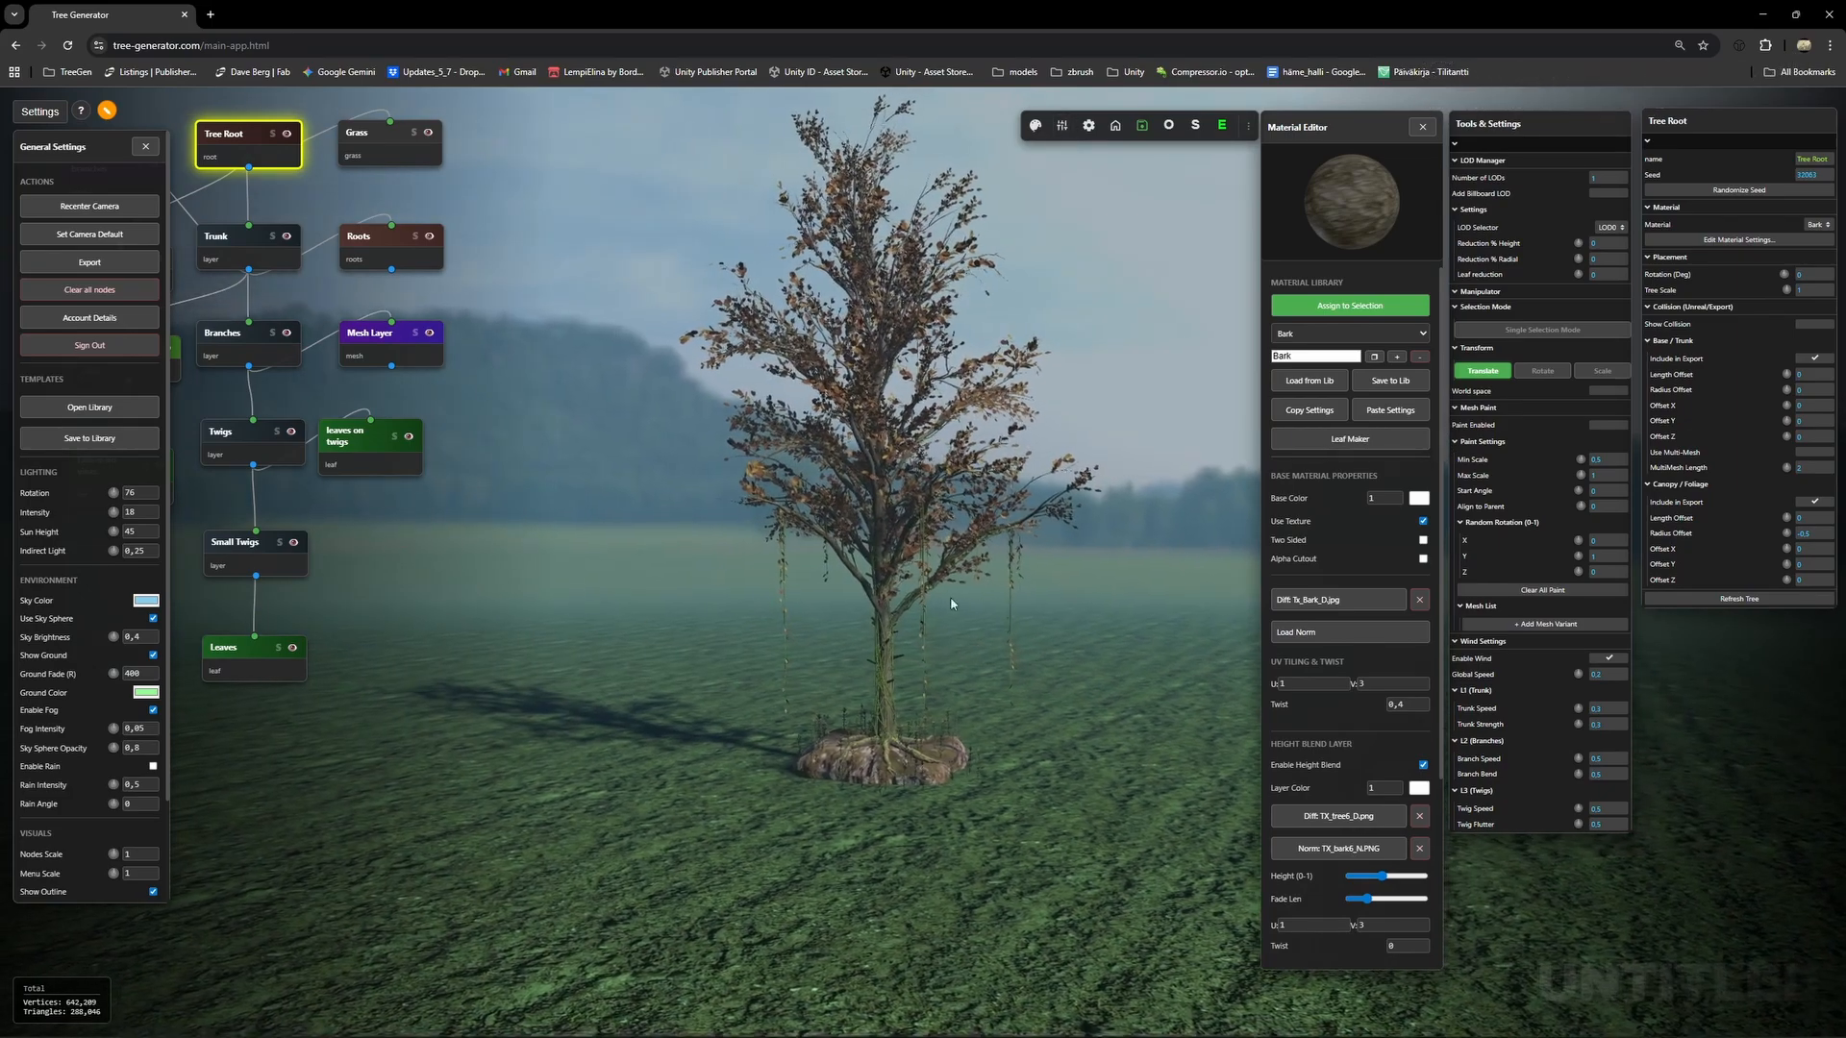
left_click(145, 146)
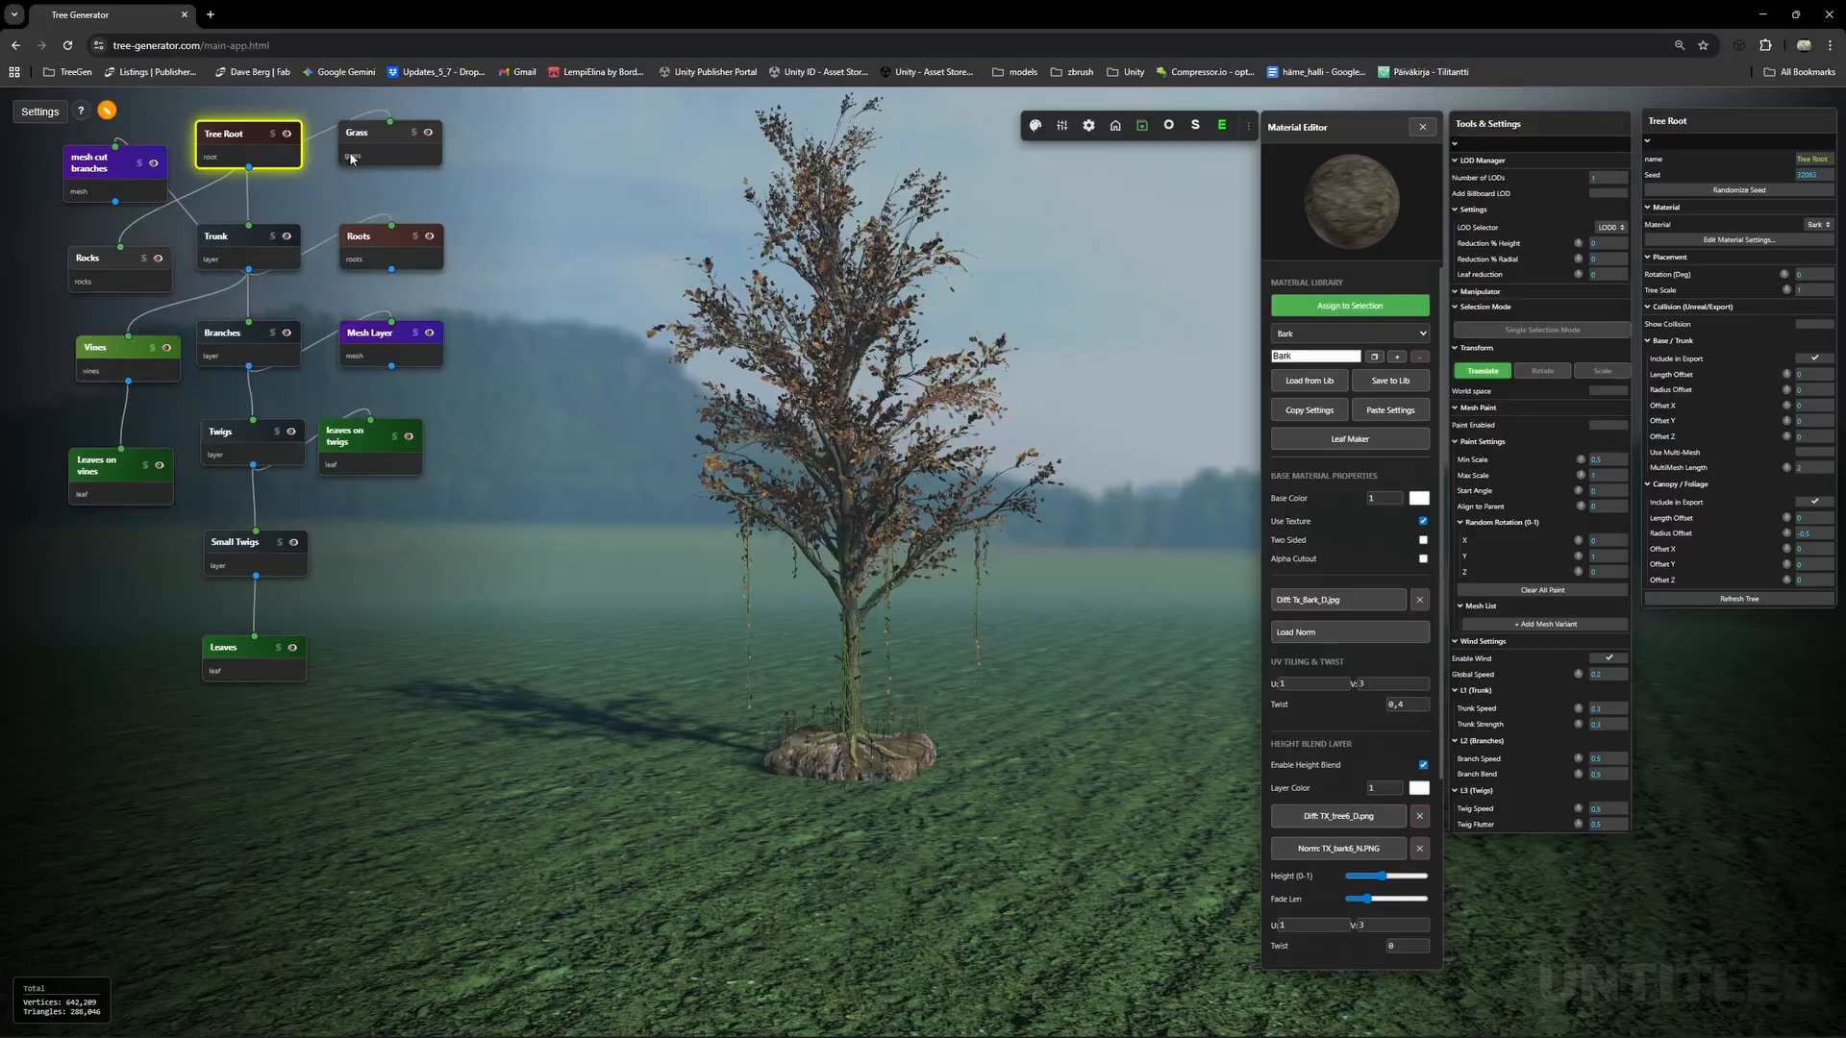
Add an Effector from the Trunk node.
right_click(238, 147)
right_click(222, 247)
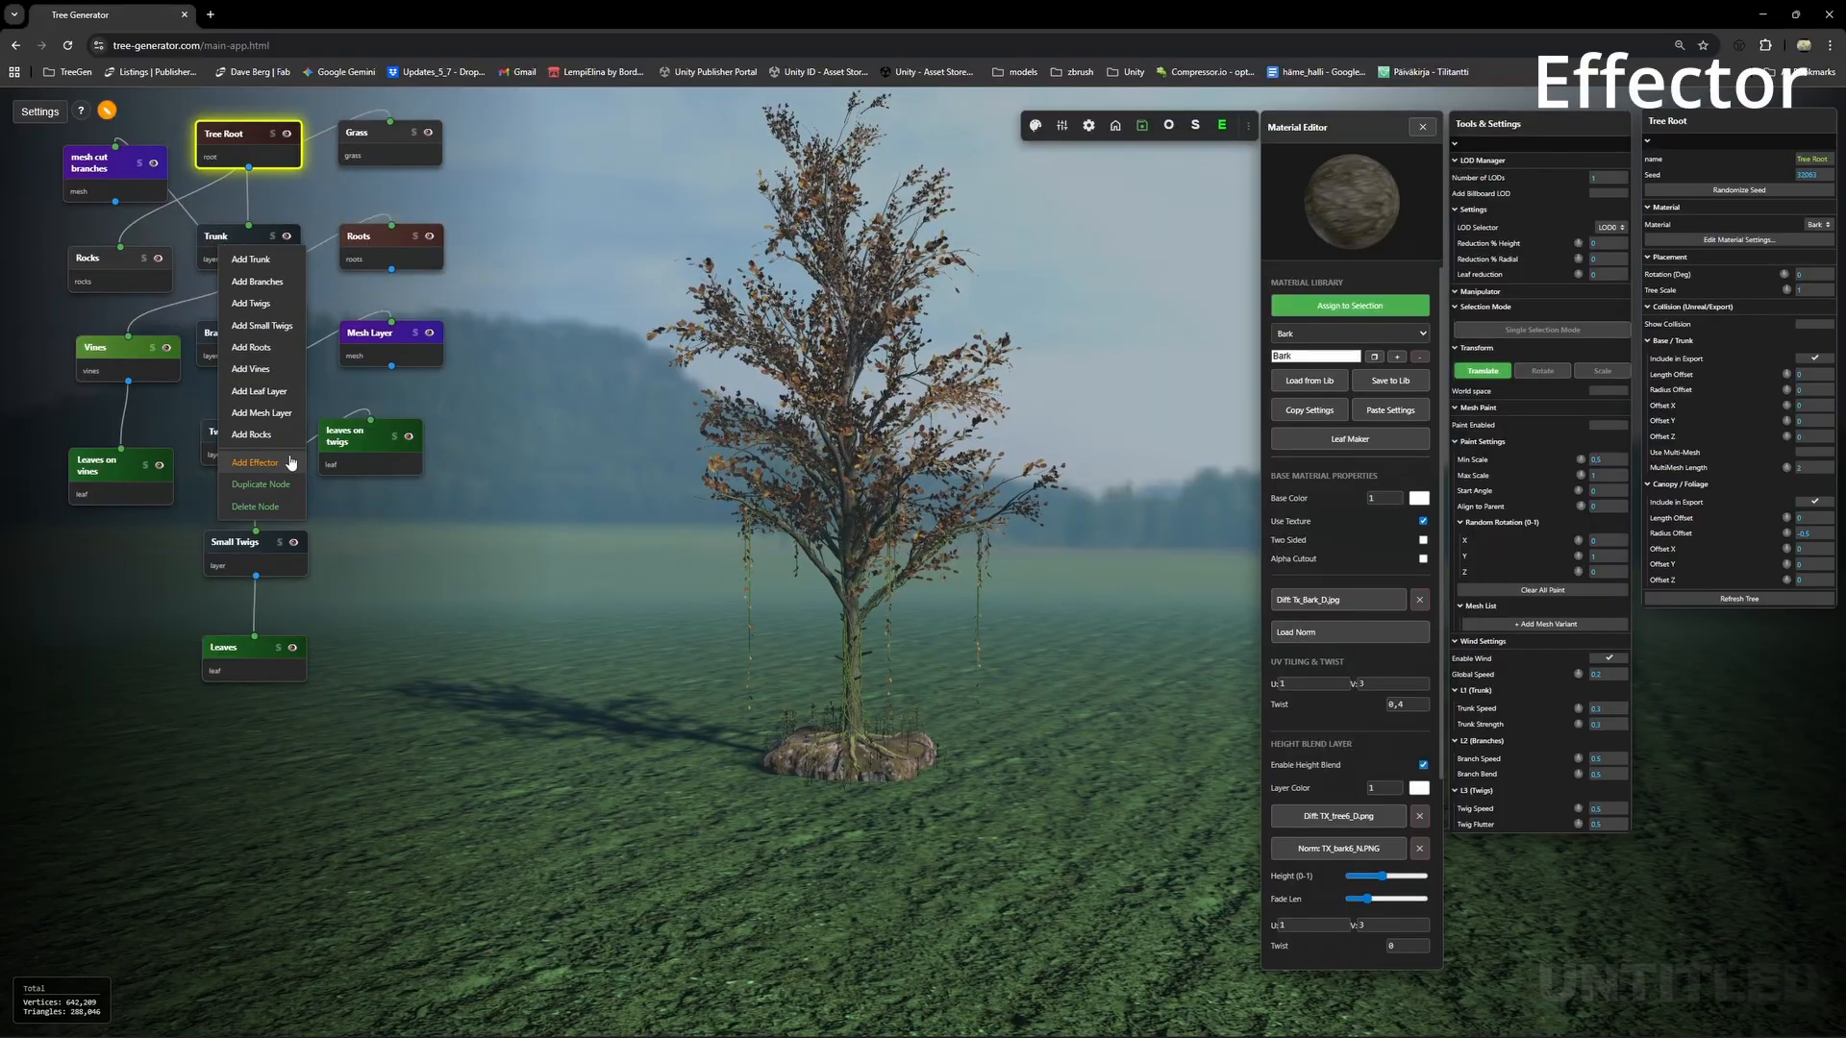
left_click(254, 462)
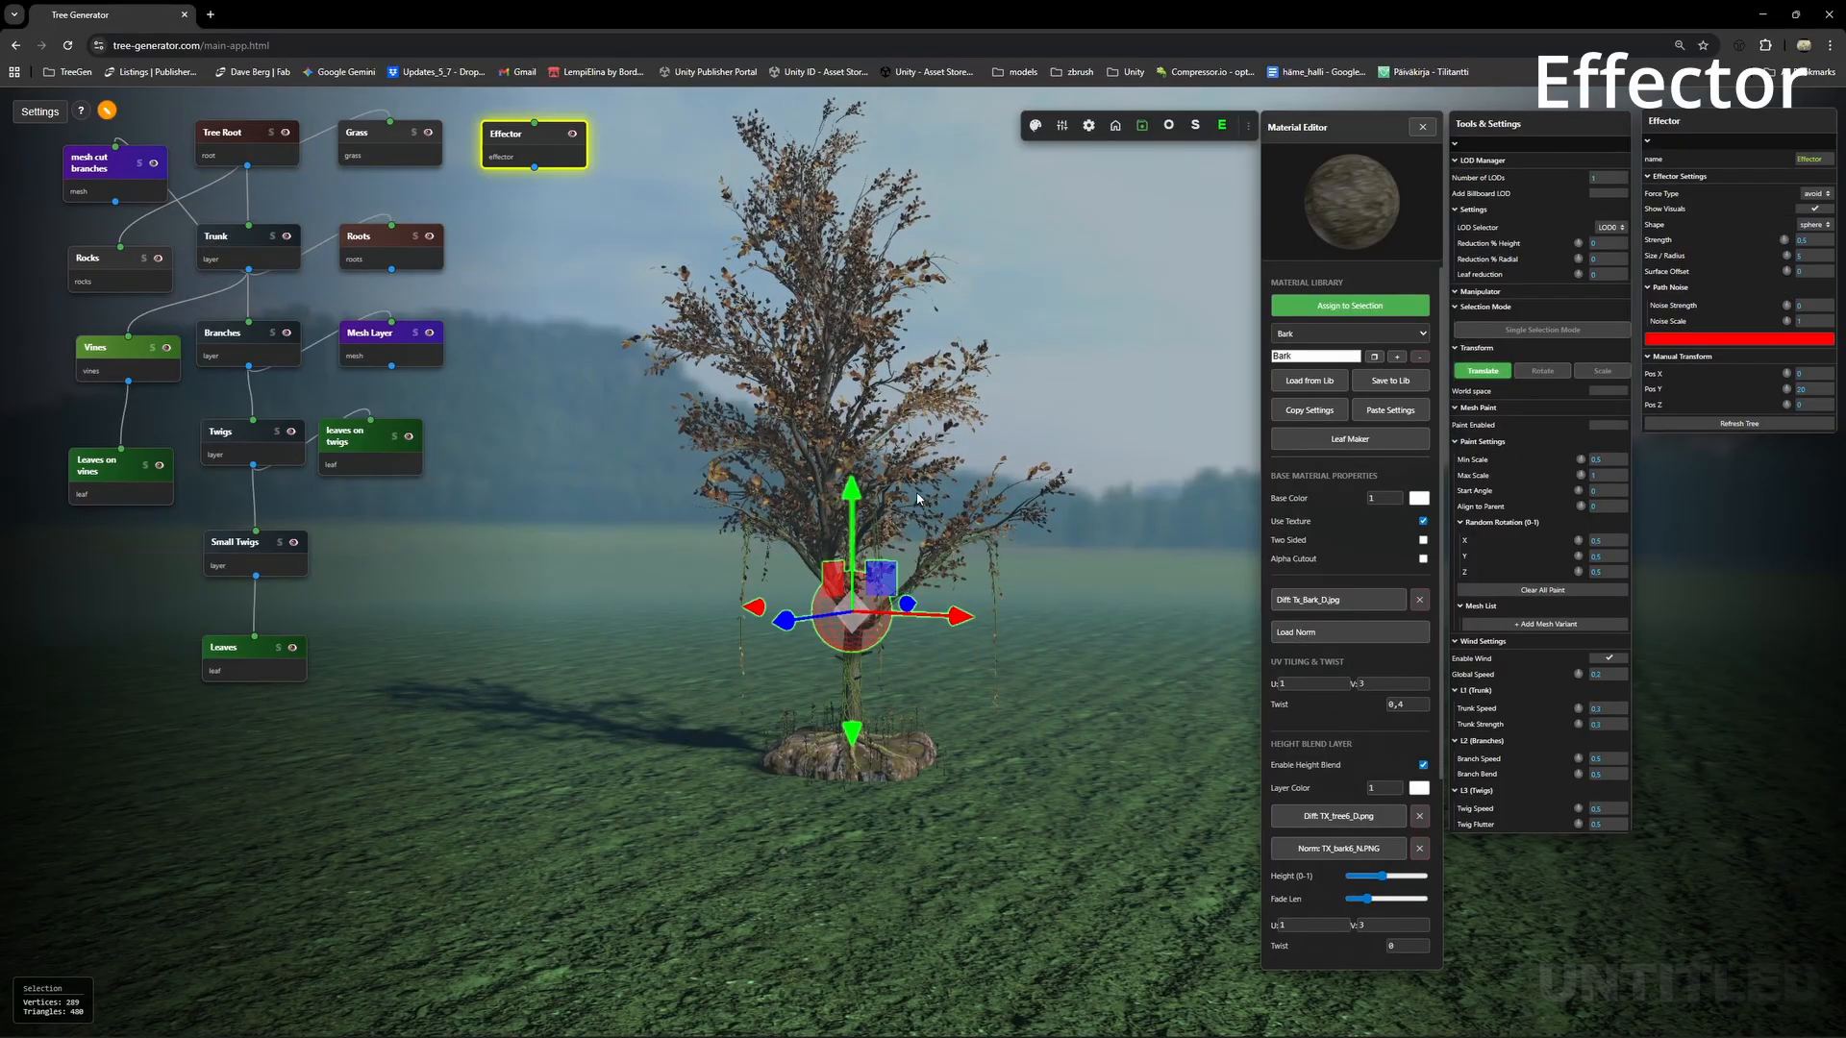
Raise the Effector along the trunk into the middle of the tree's crown.
scroll(808, 461, "up", 2)
left_click_drag(827, 481, 942, 587)
scroll(942, 576, "up", 2)
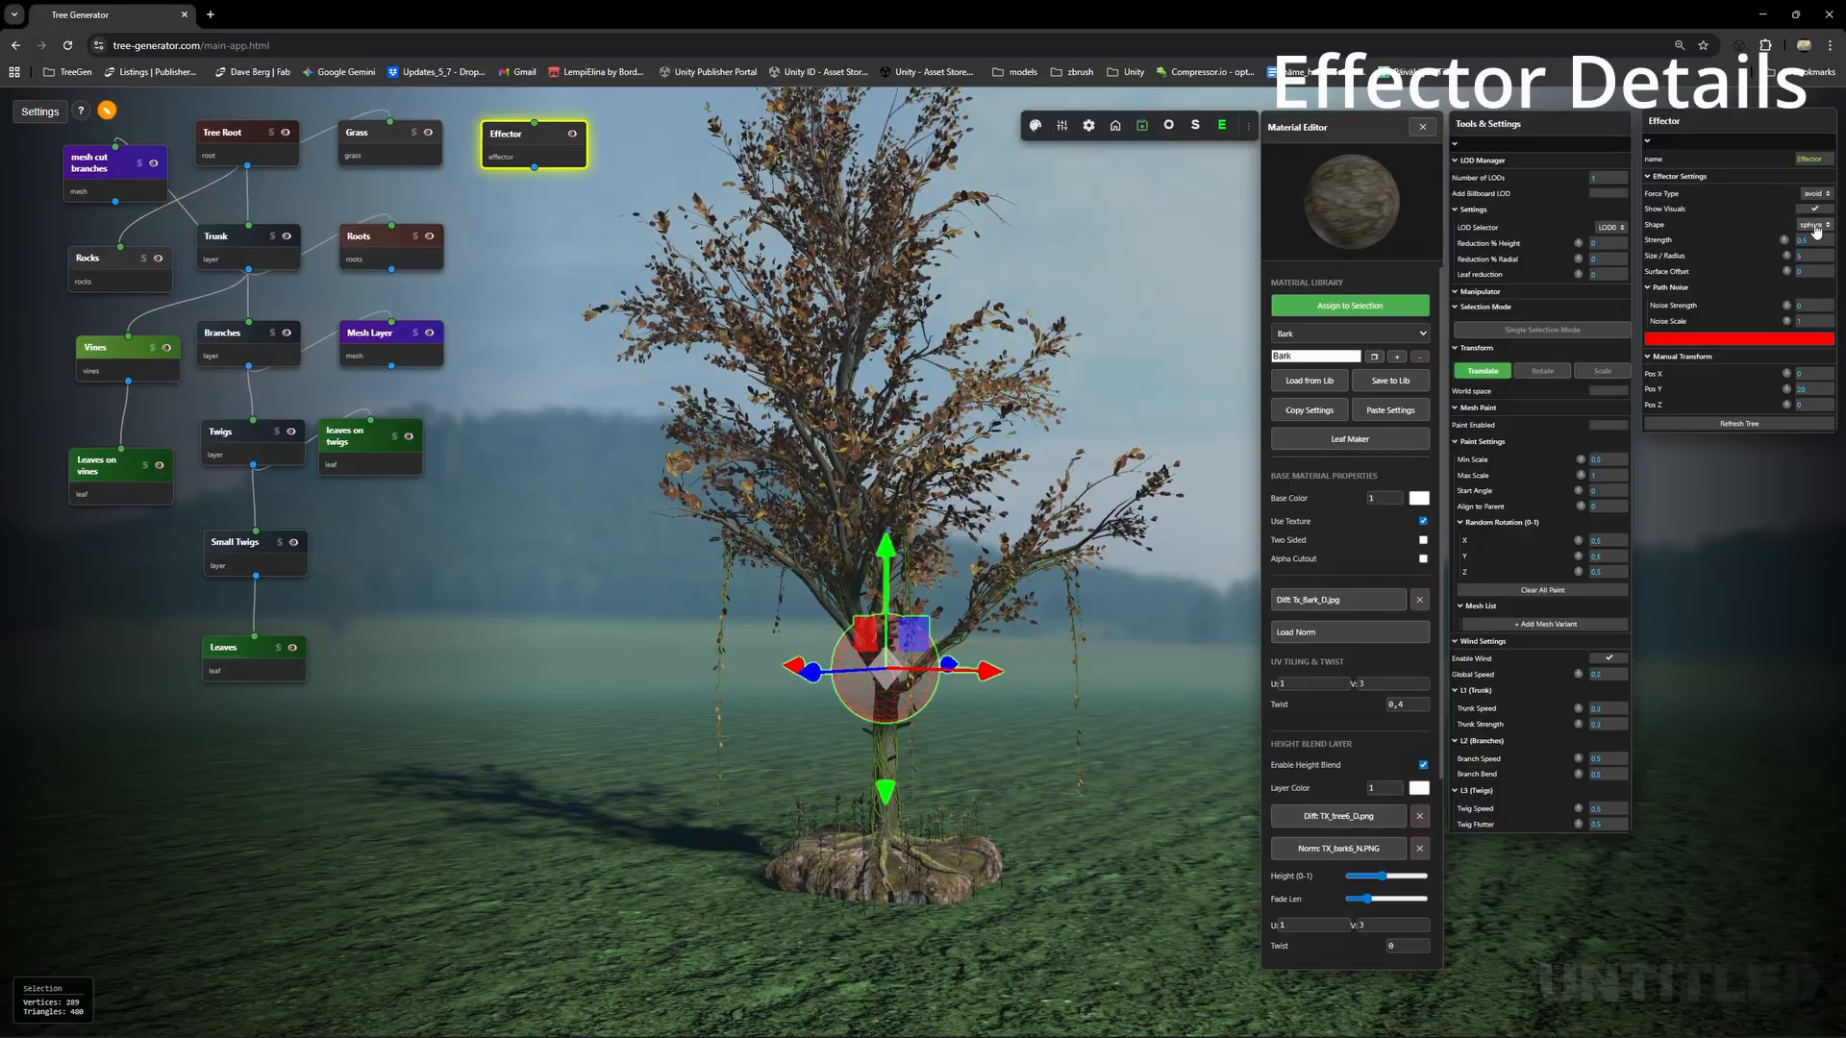
right_click_drag(1103, 383, 1078, 426)
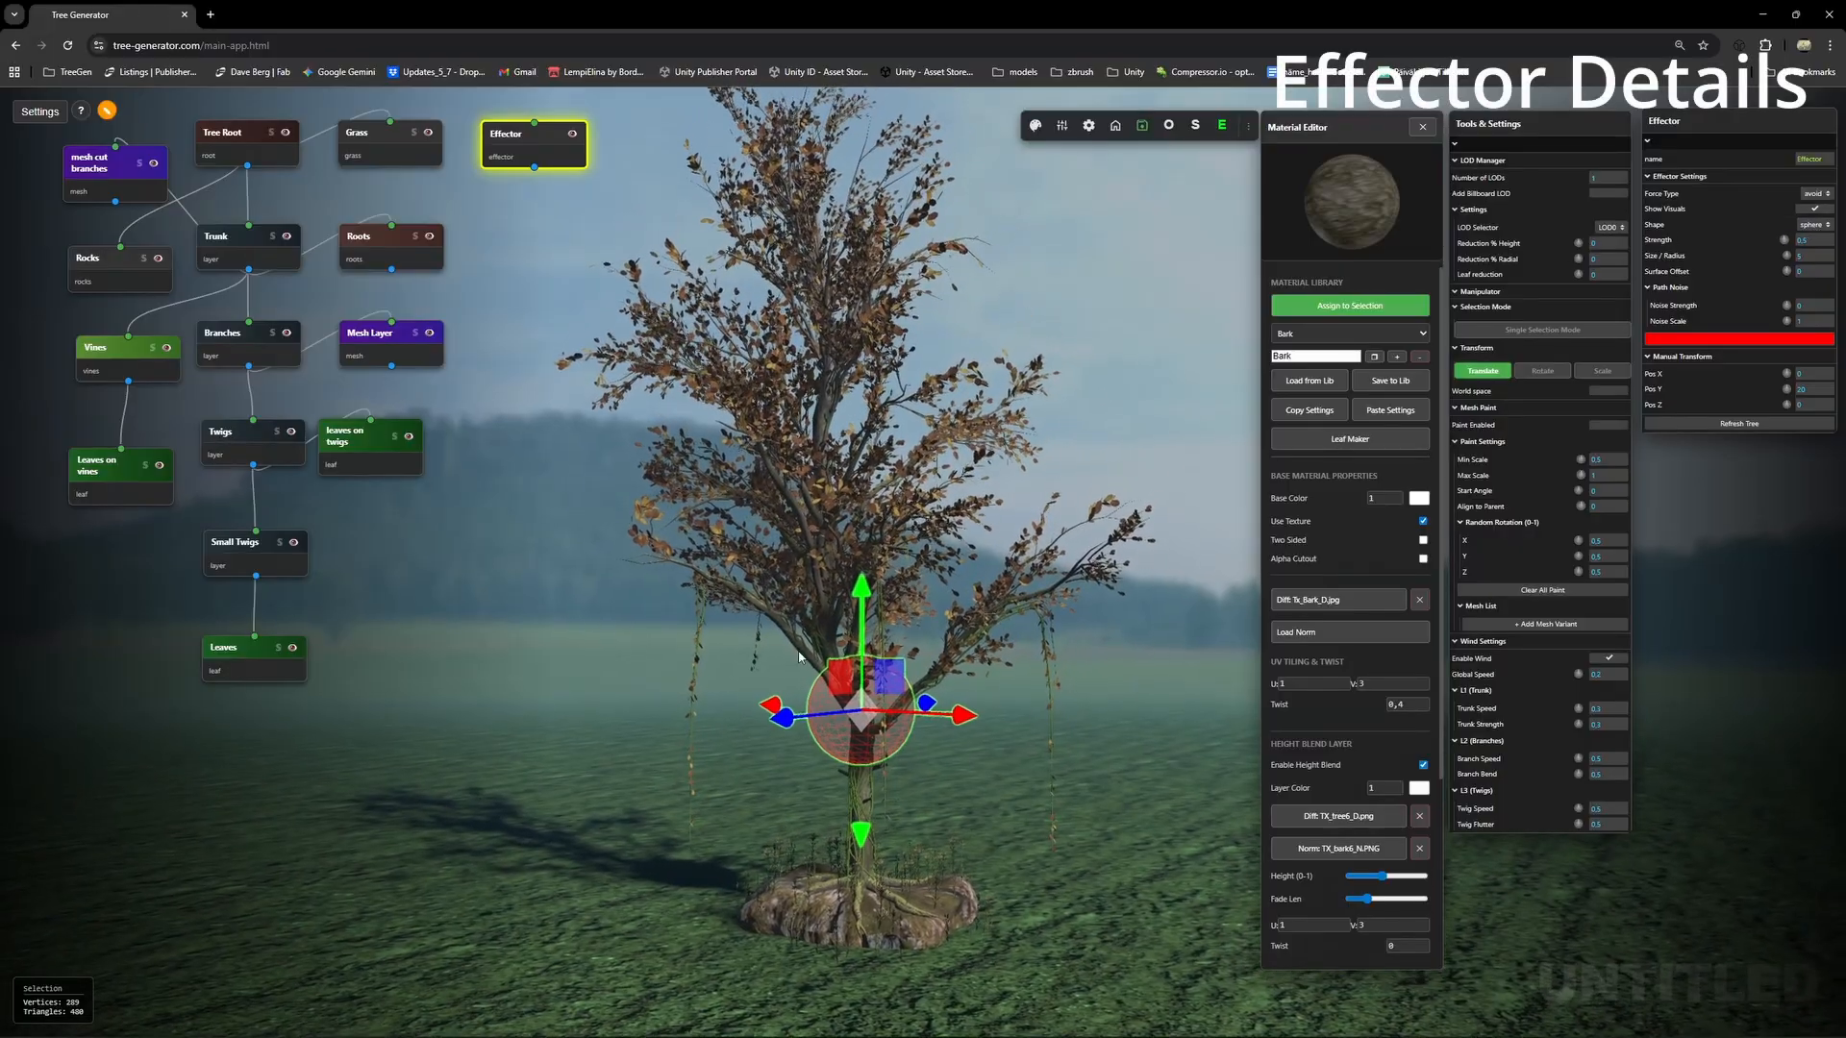
left_click_drag(913, 596, 913, 415)
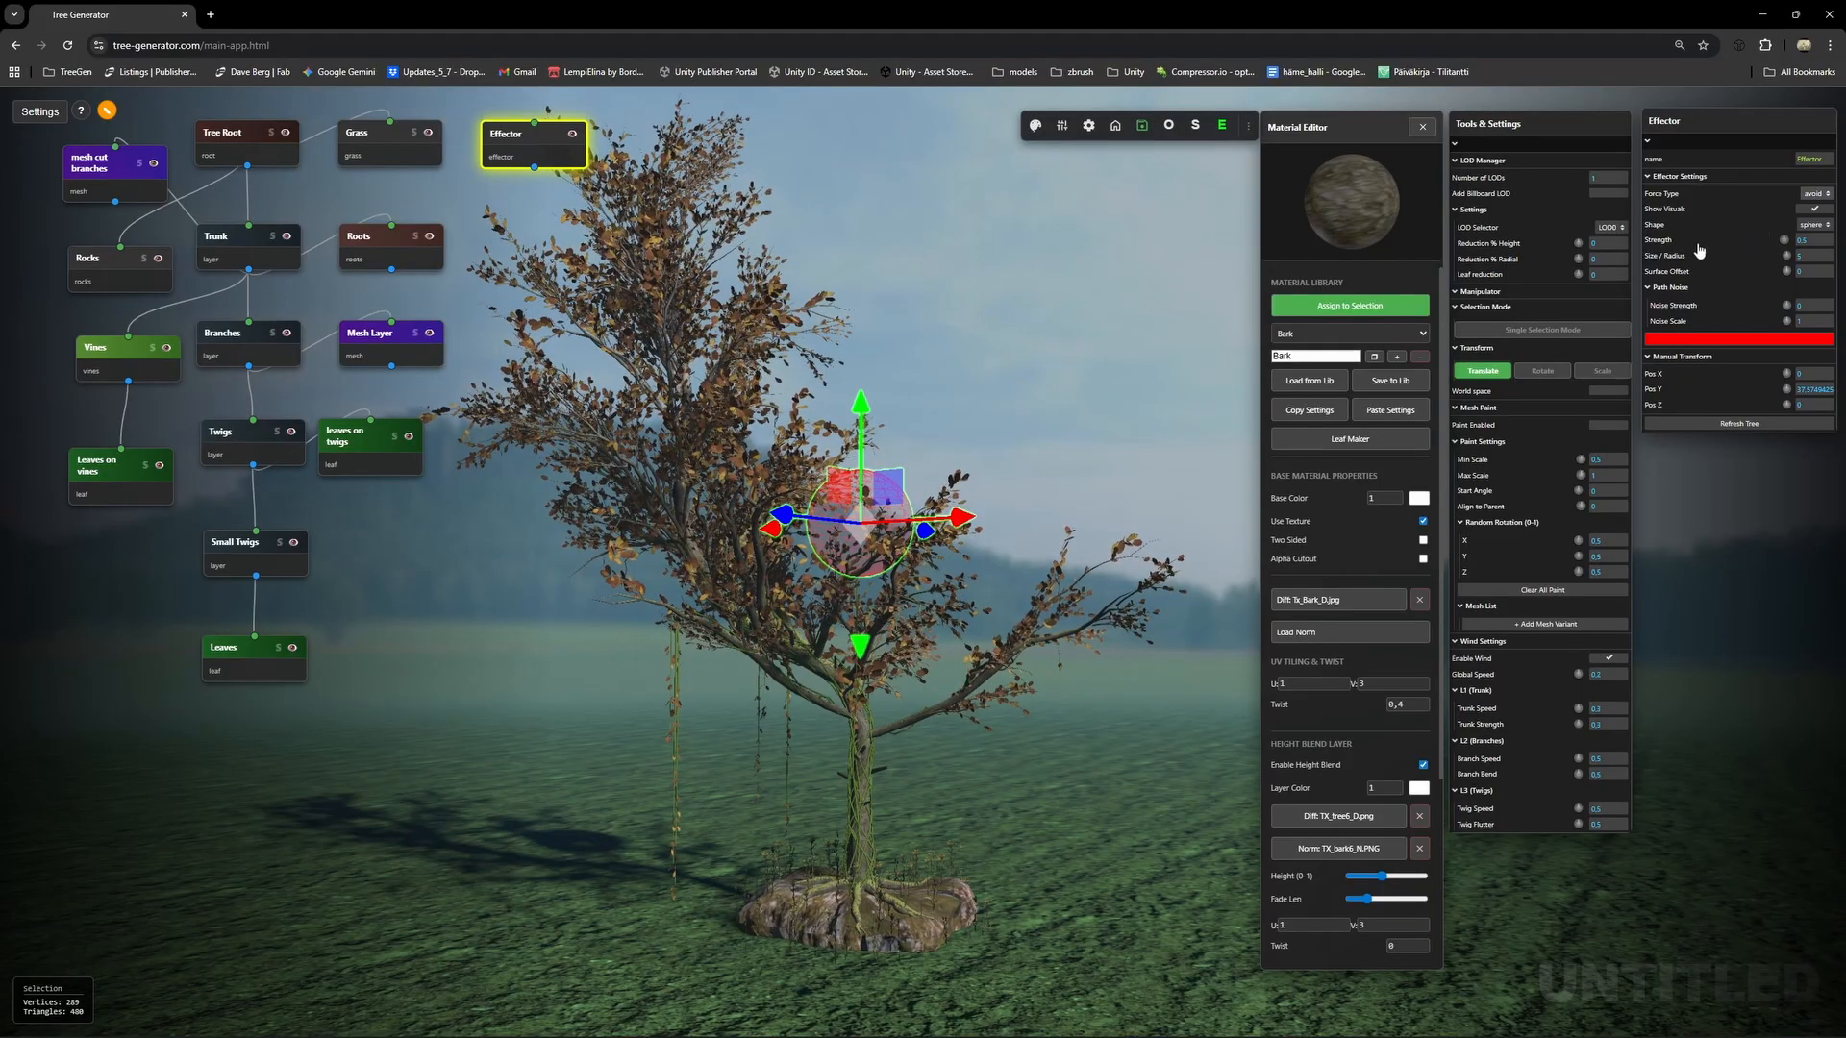
Set the Effector's Force Type to attract and its Strength to 0.1.
left_click_drag(1012, 431, 1154, 365)
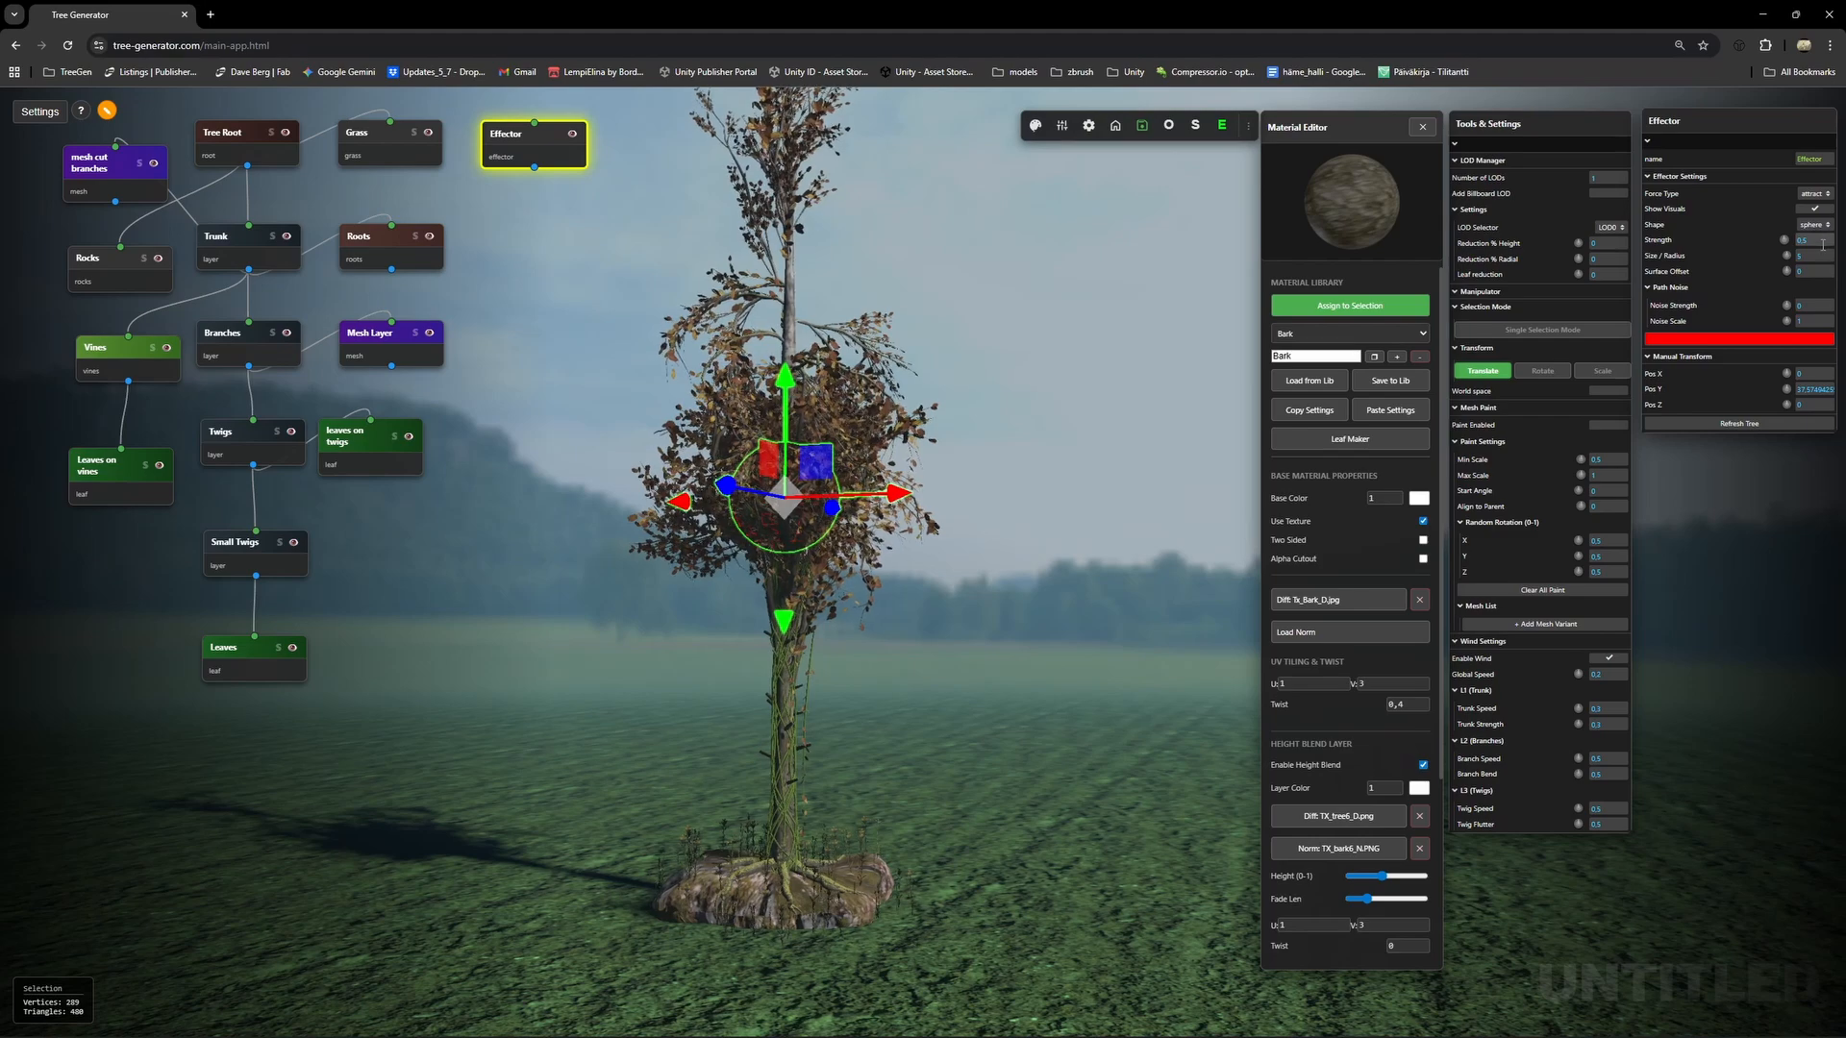
key("BackSpace")
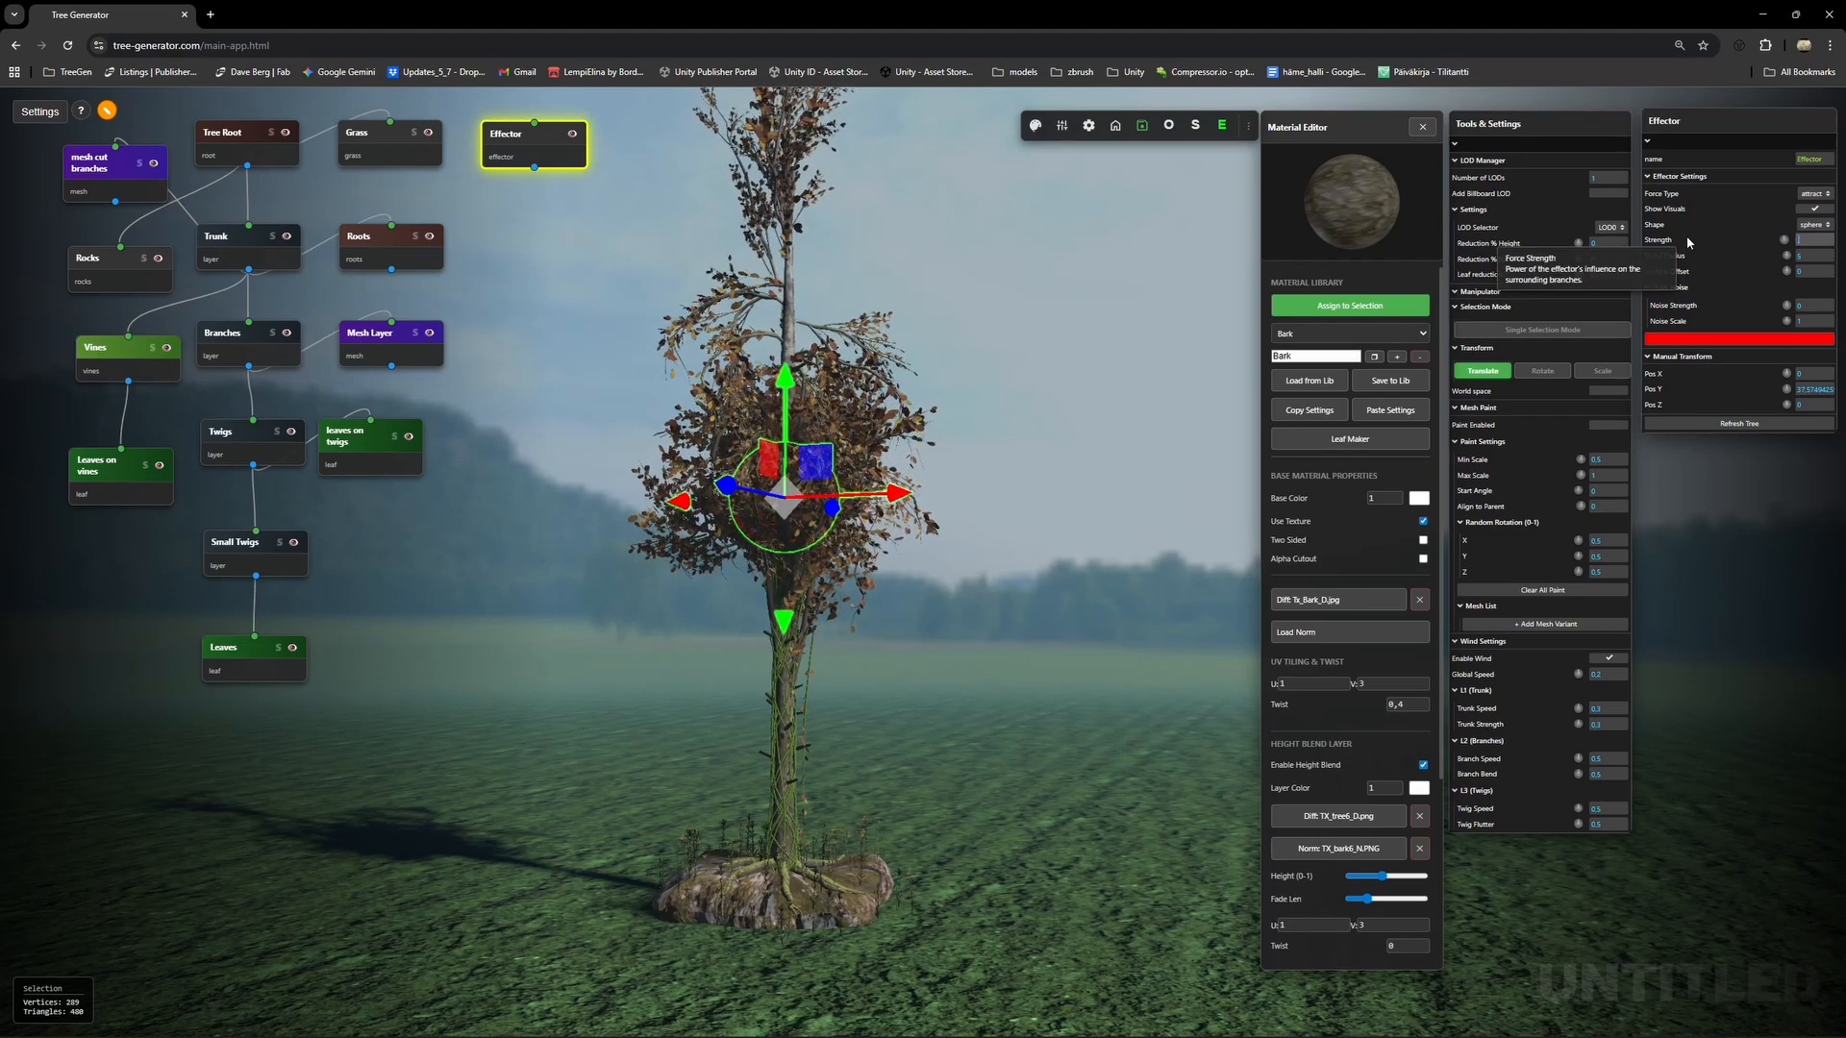
type("0,1")
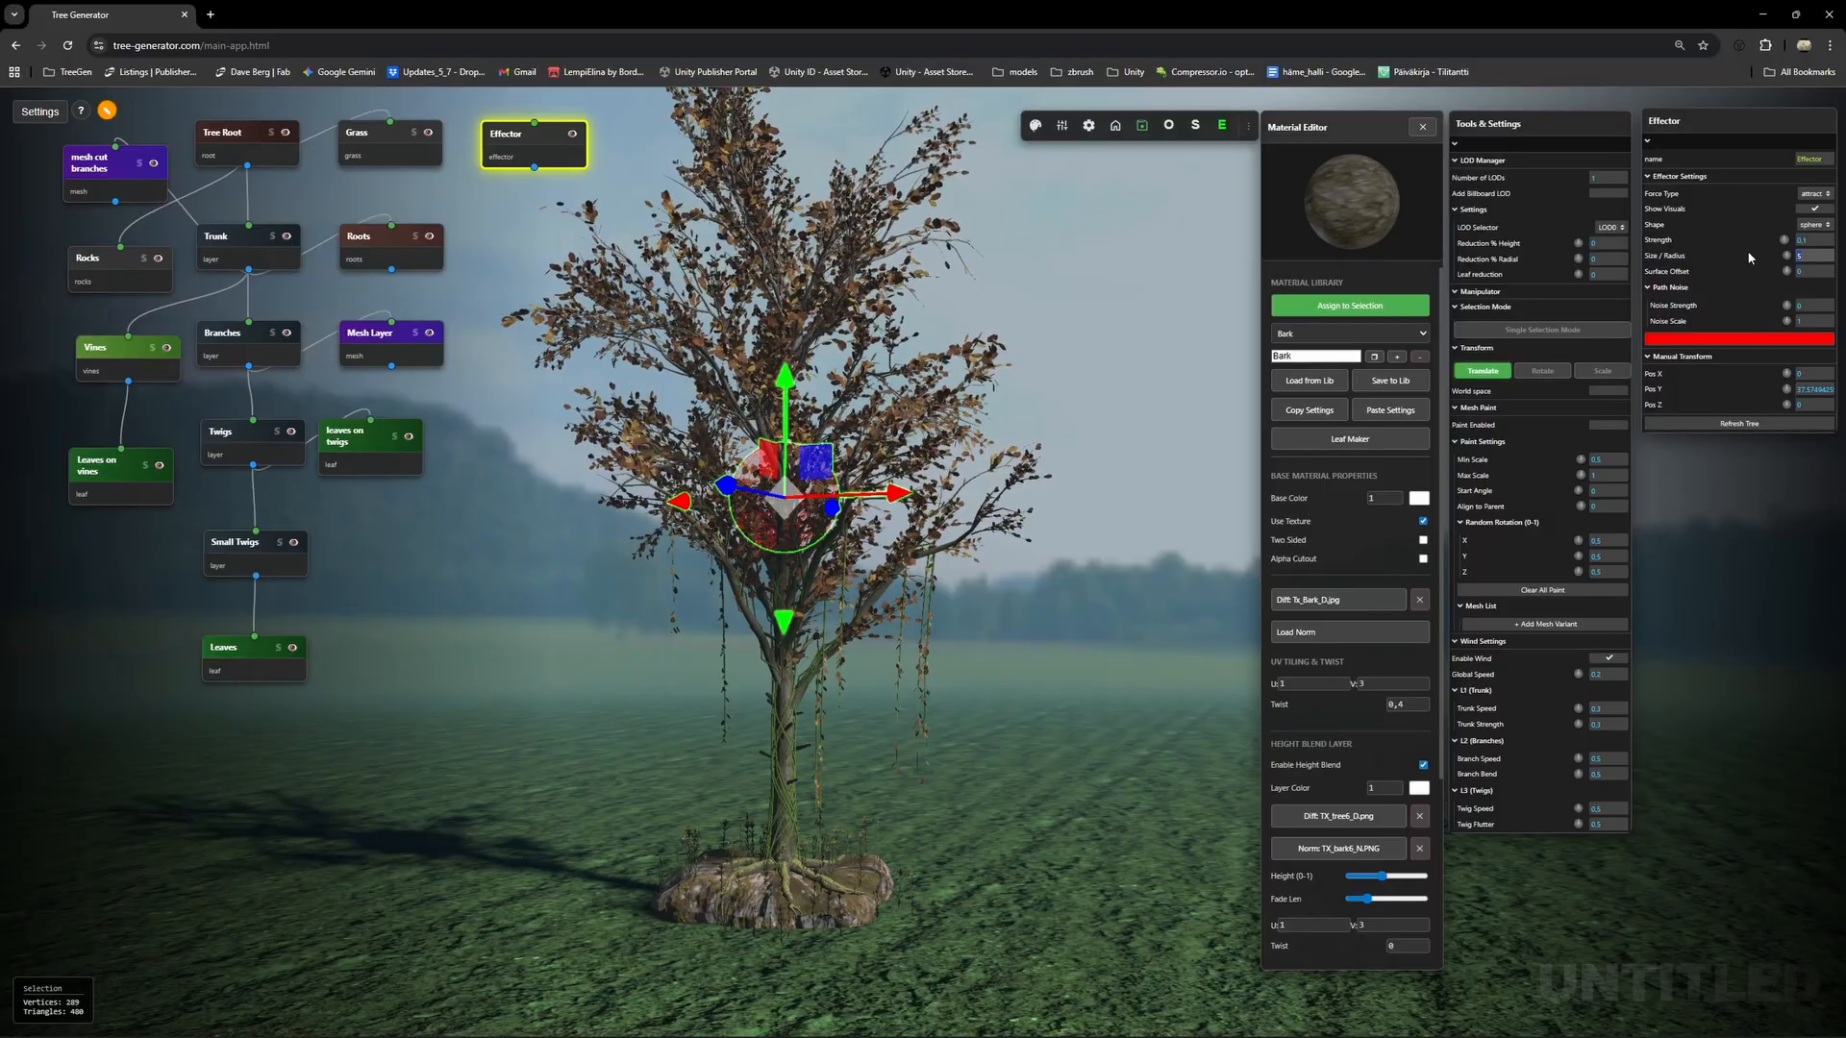
Set the Effector's Size / Radius to 20 and its path Noise Strength to 1.
left_click_drag(1809, 306, 1759, 307)
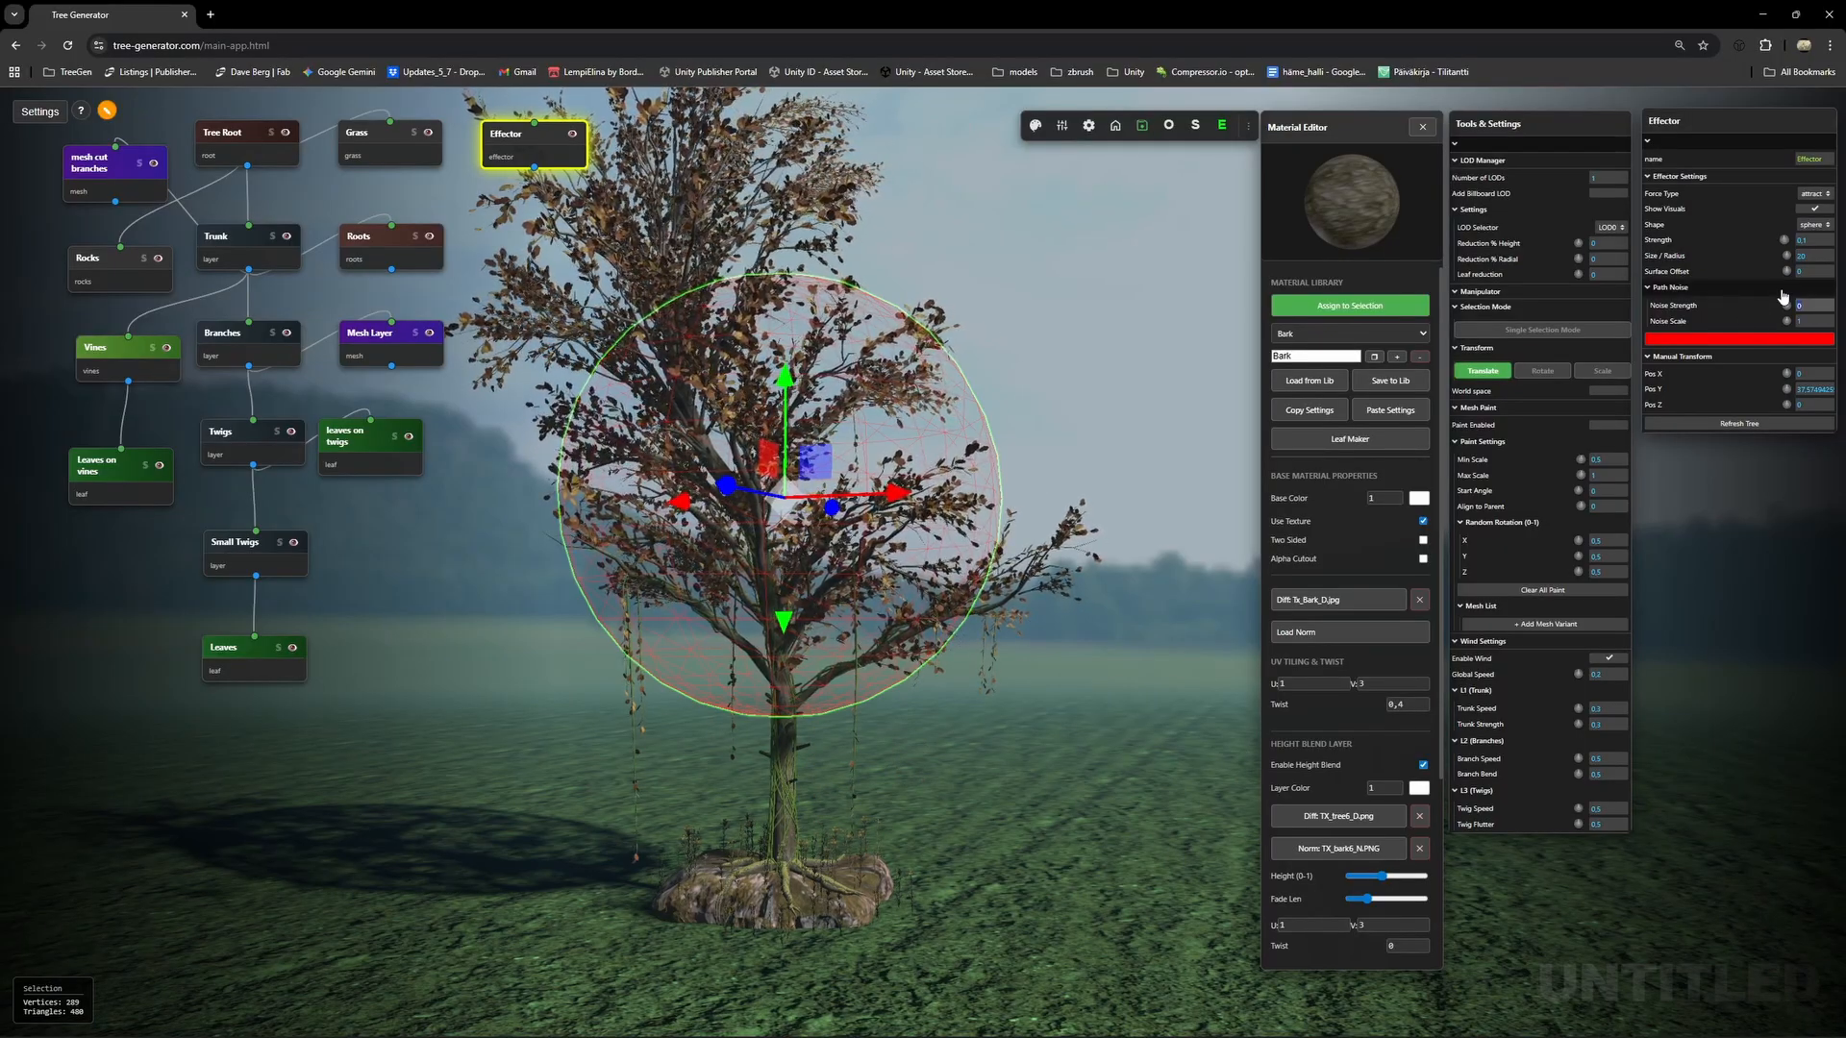
type("1")
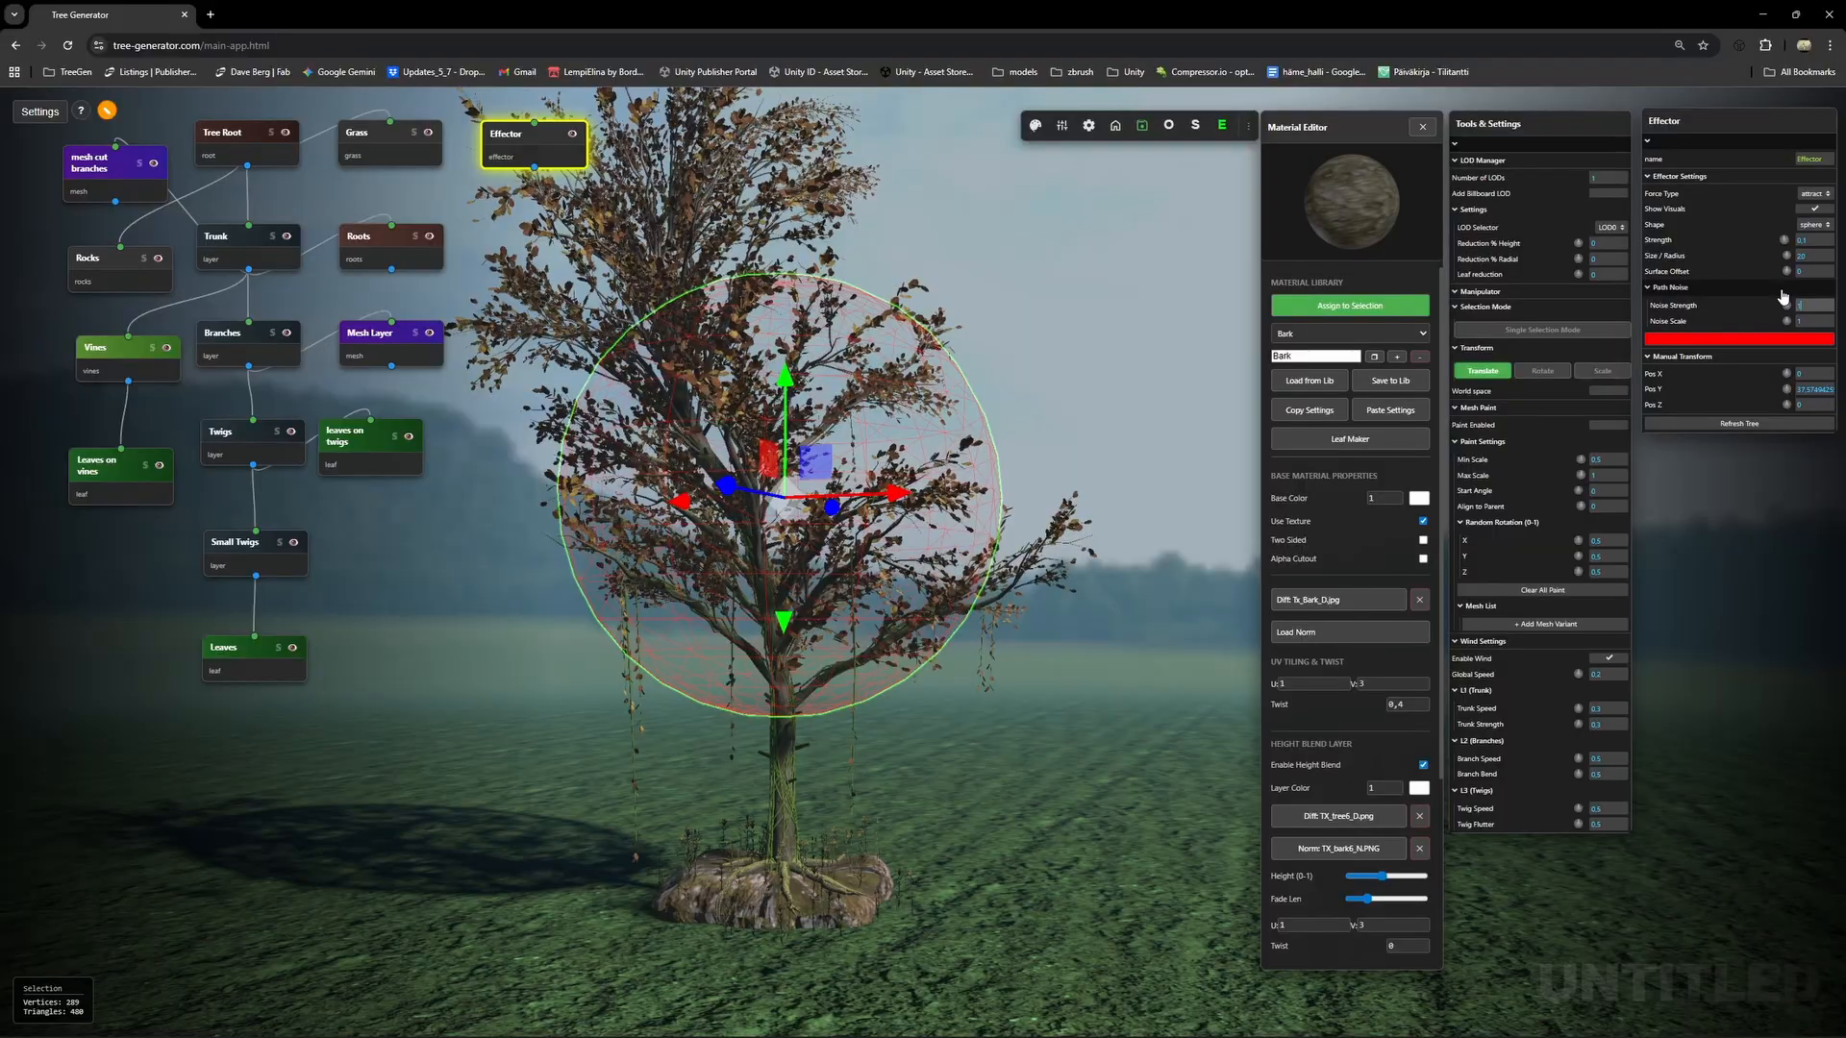
key("Return")
Move the Effector sideways away from the trunk and higher beside the crown, then turn off its visuals.
left_click_drag(1140, 375, 894, 431)
left_click_drag(623, 606, 984, 627)
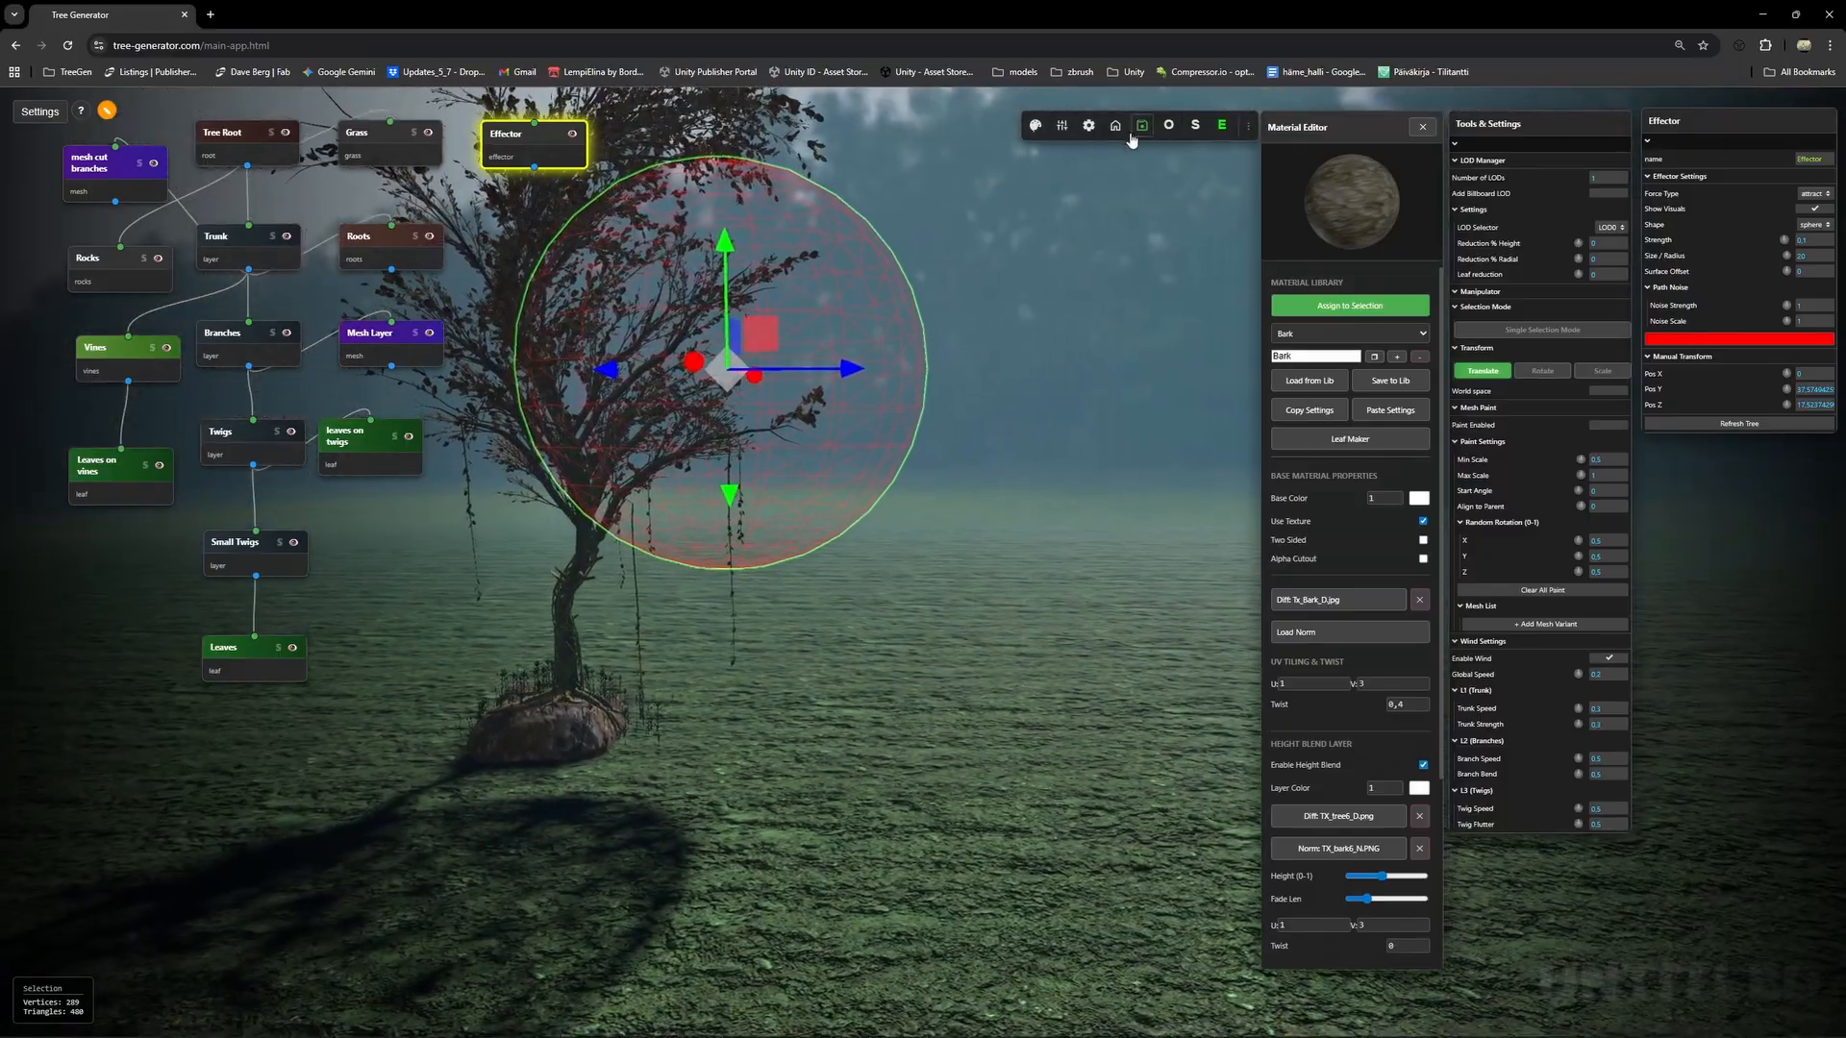
left_click(1115, 126)
left_click_drag(948, 356, 677, 318)
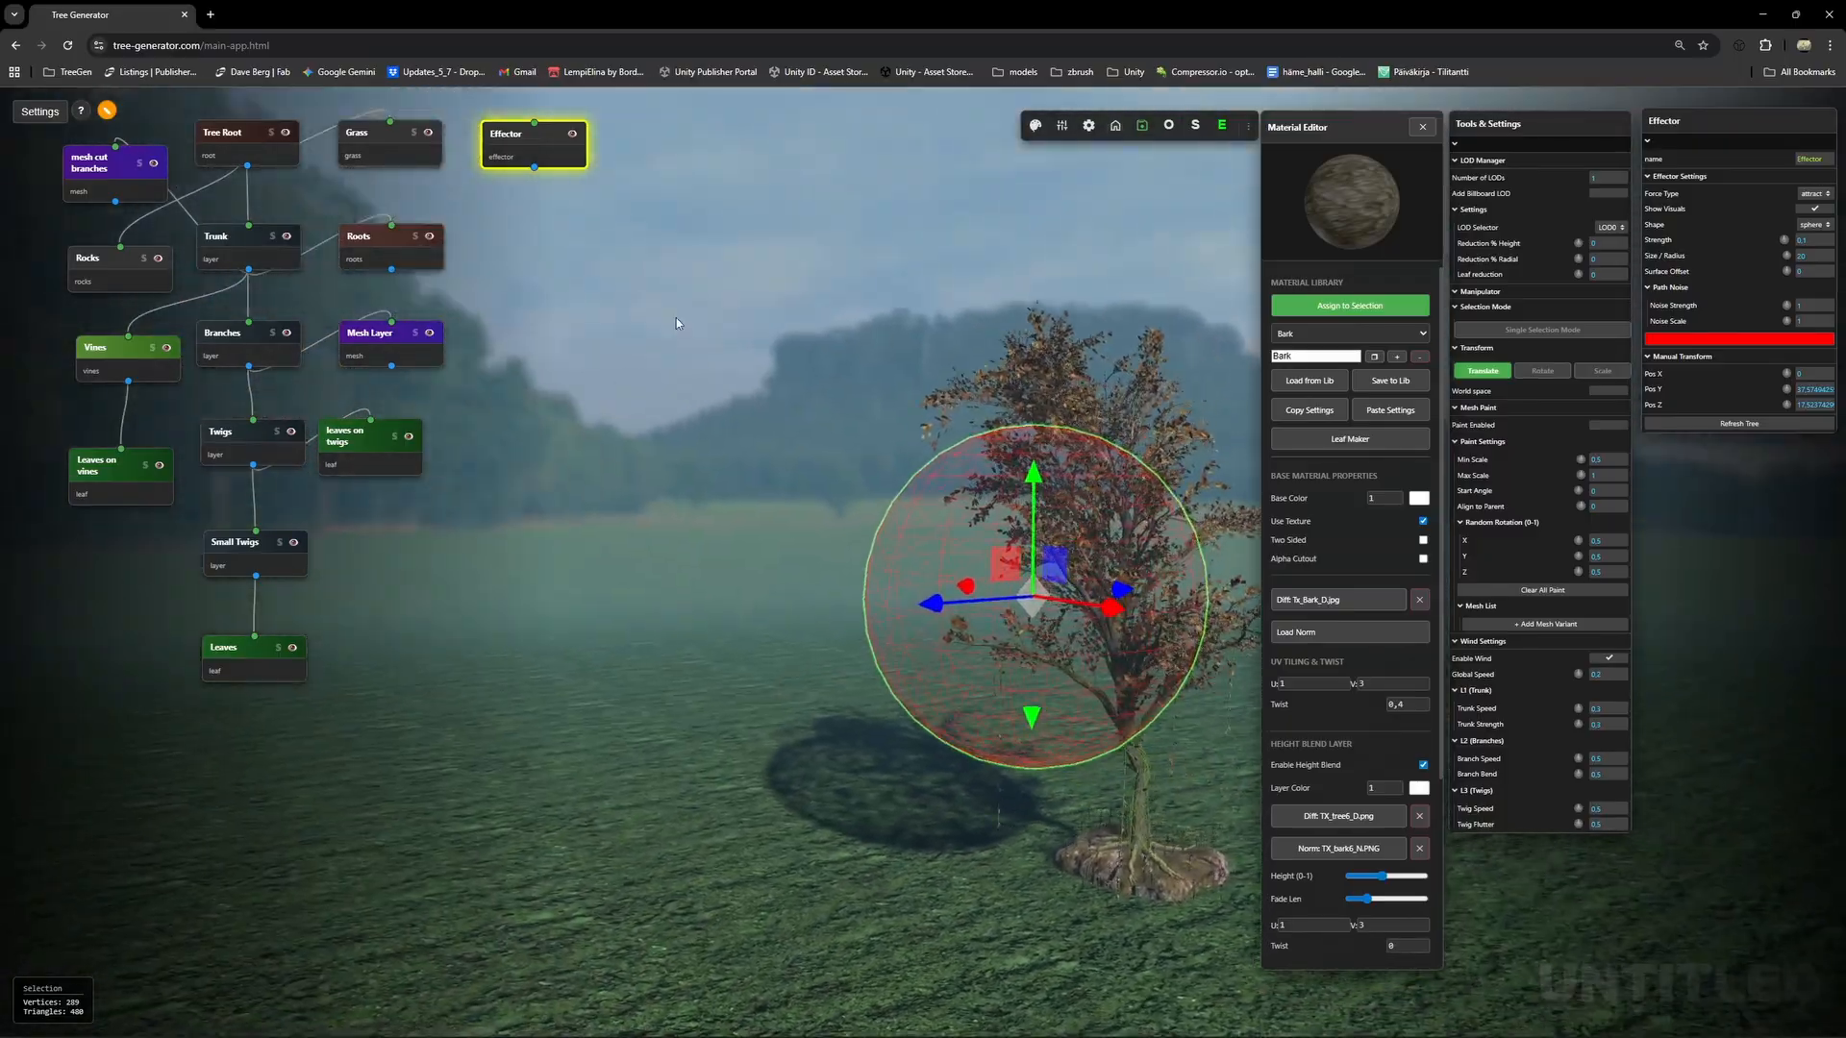
right_click_drag(1178, 317, 973, 289)
left_click_drag(702, 590, 601, 605)
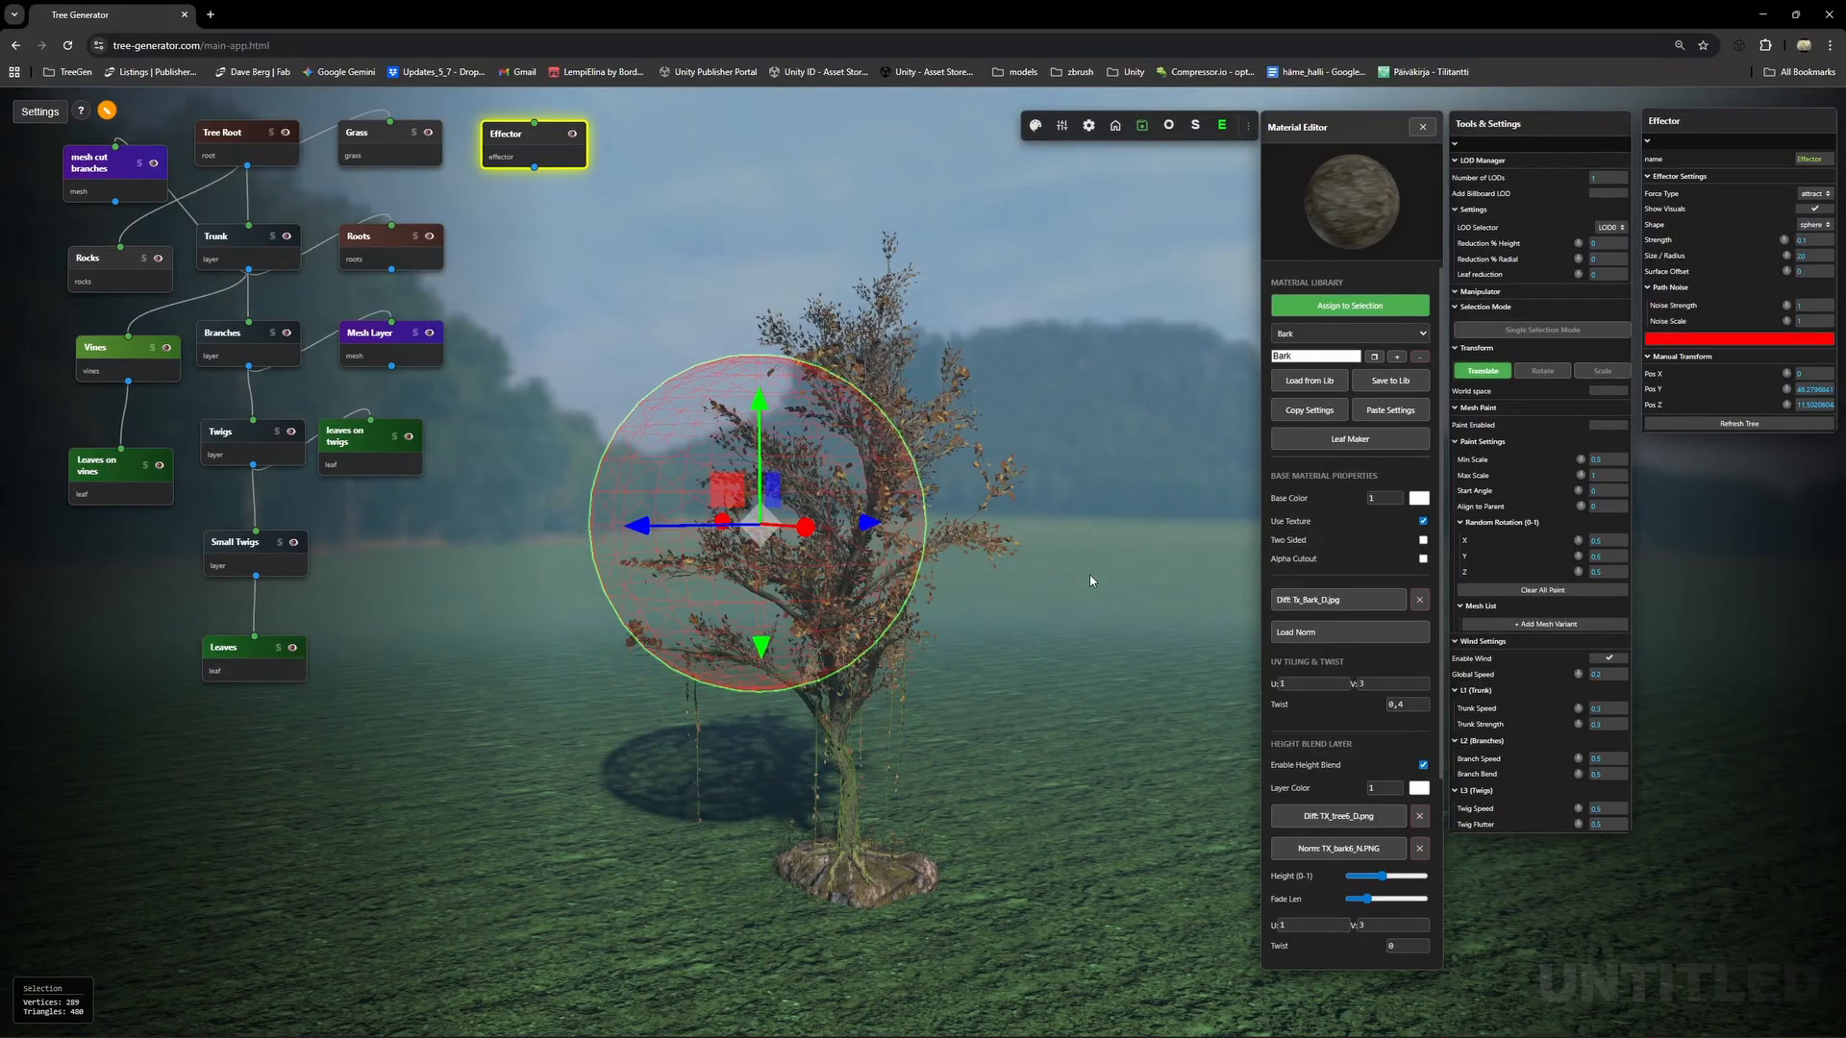
left_click_drag(1092, 581, 1046, 574)
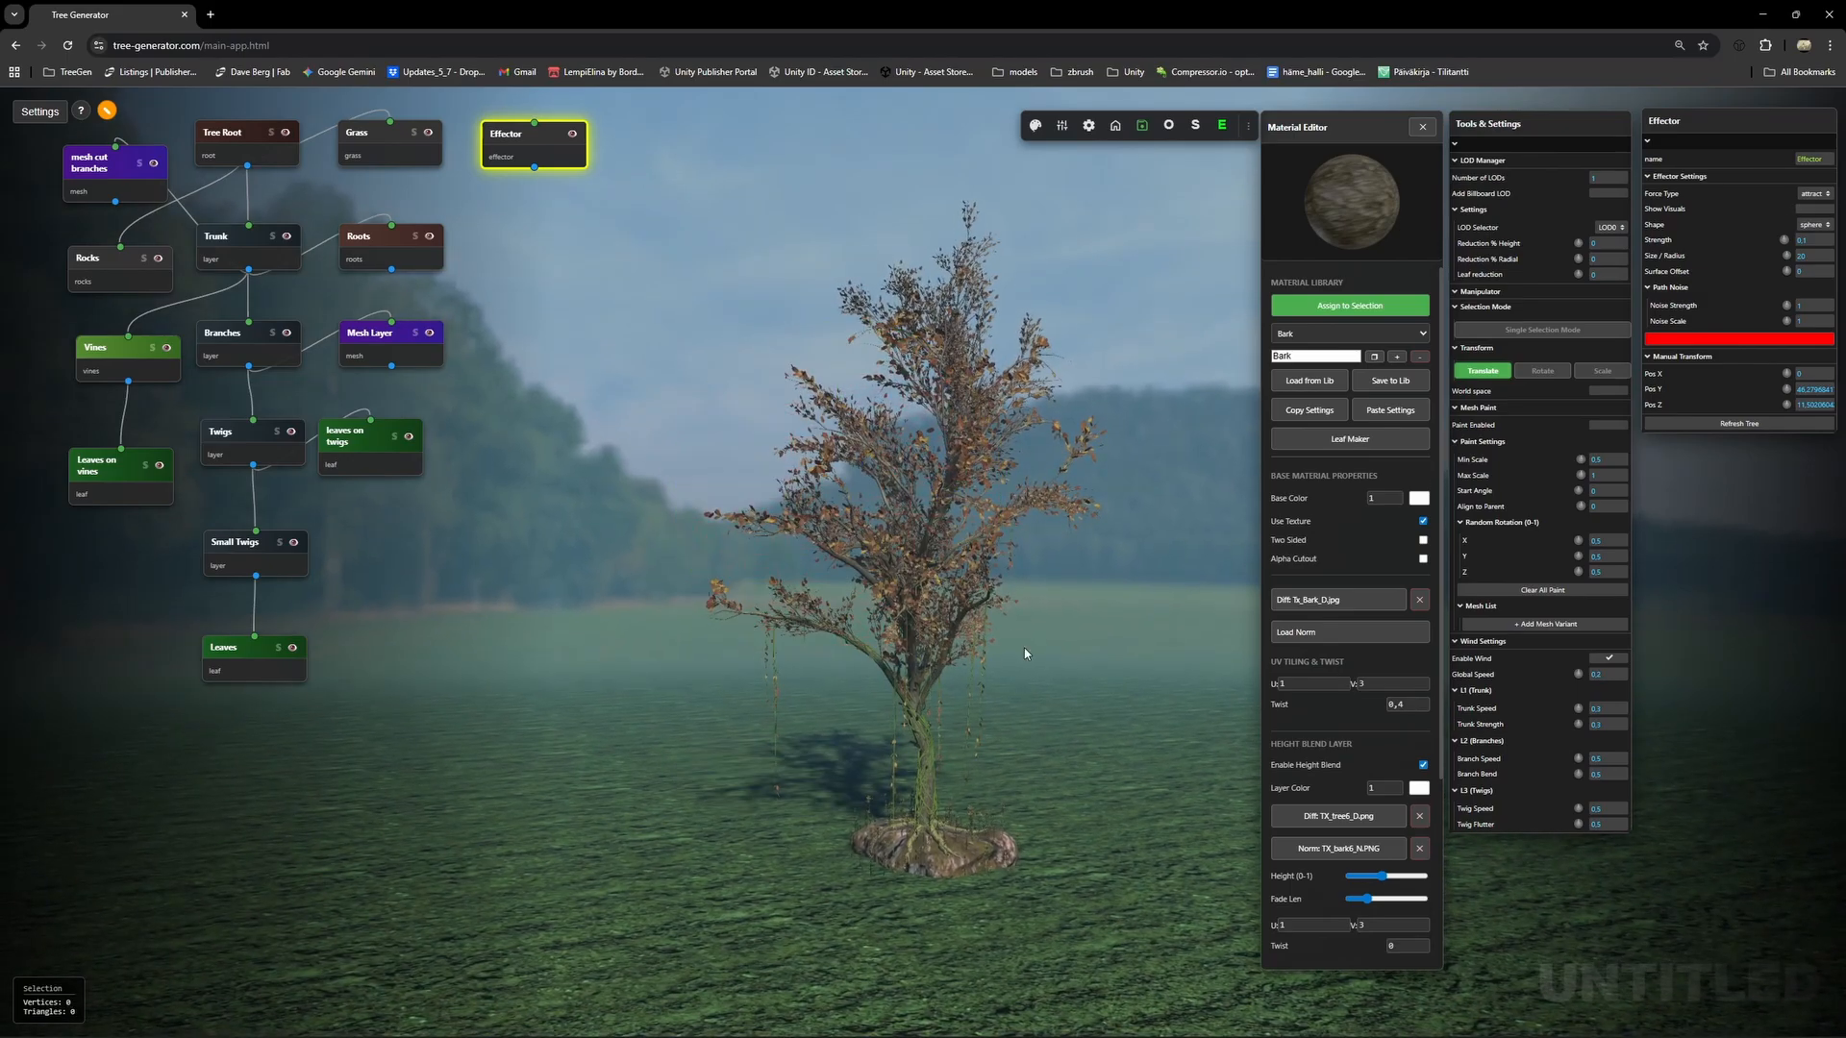
left_click_drag(937, 688, 875, 564)
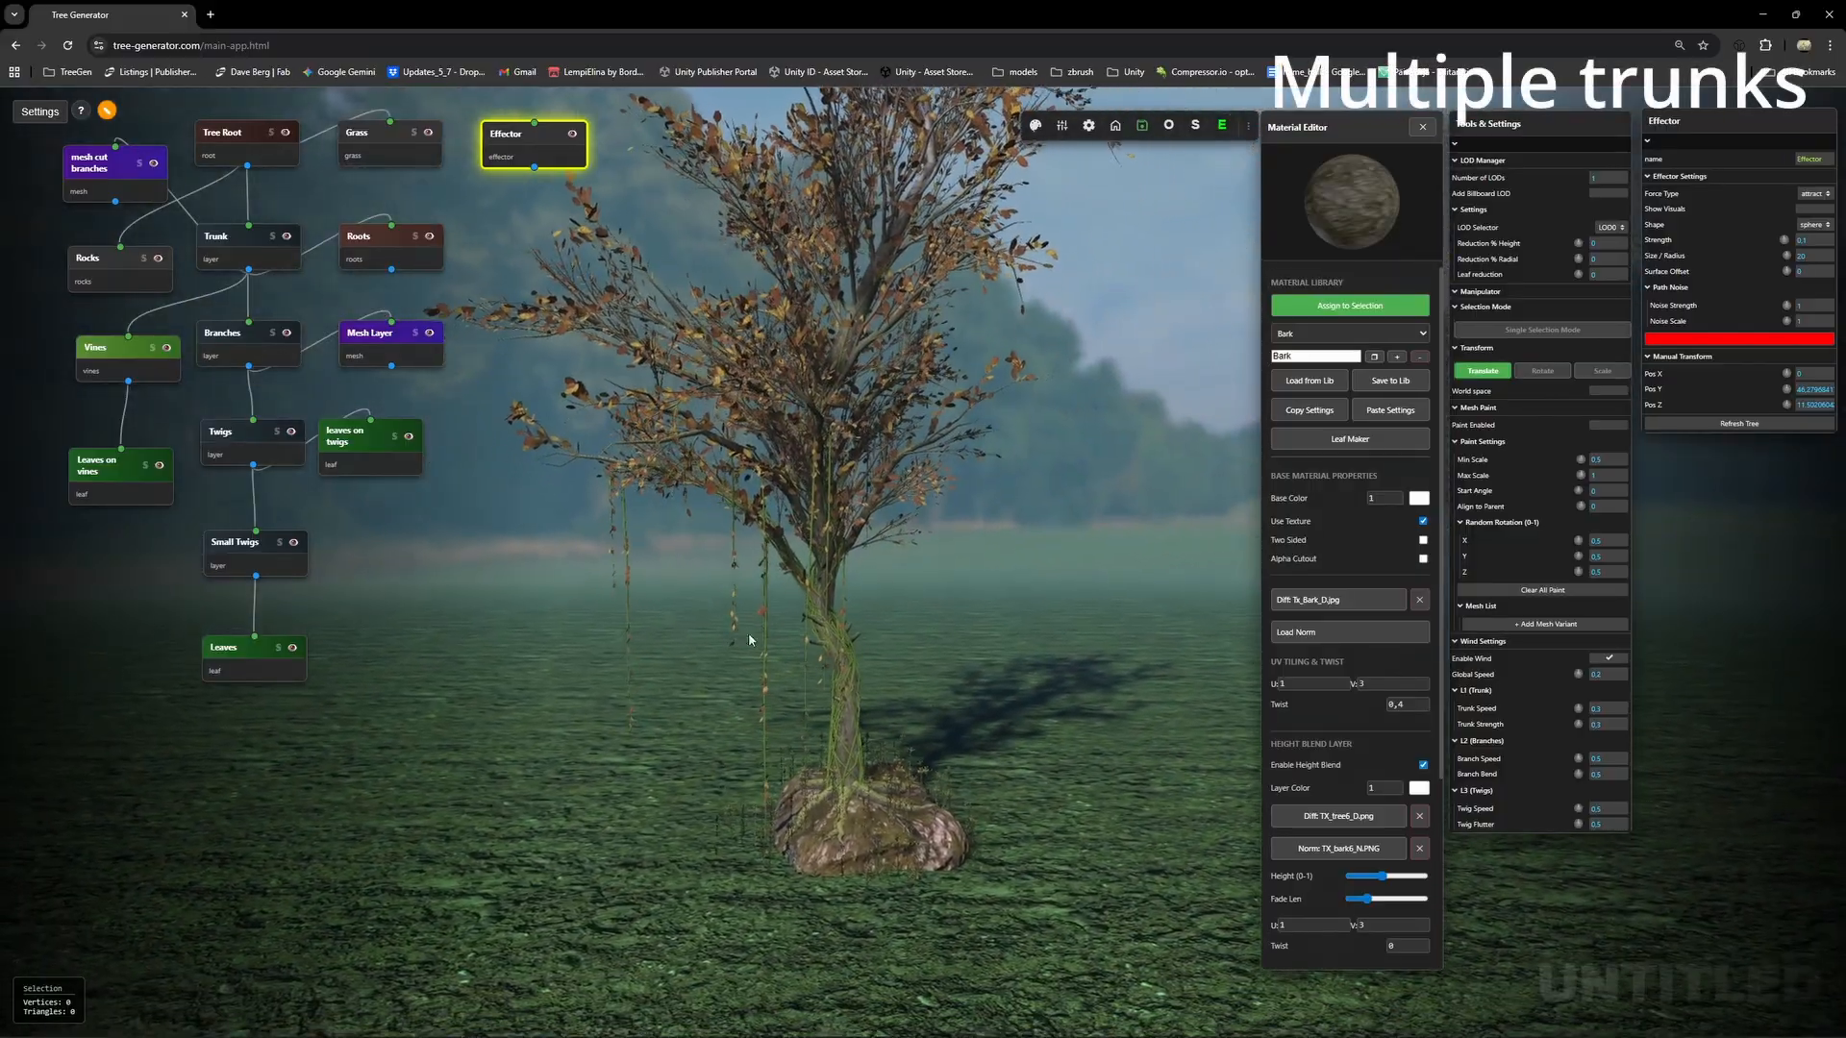
Increase the Trunk layer's Tree Count to grow multiple trunks from the rock base.
left_click(213, 238)
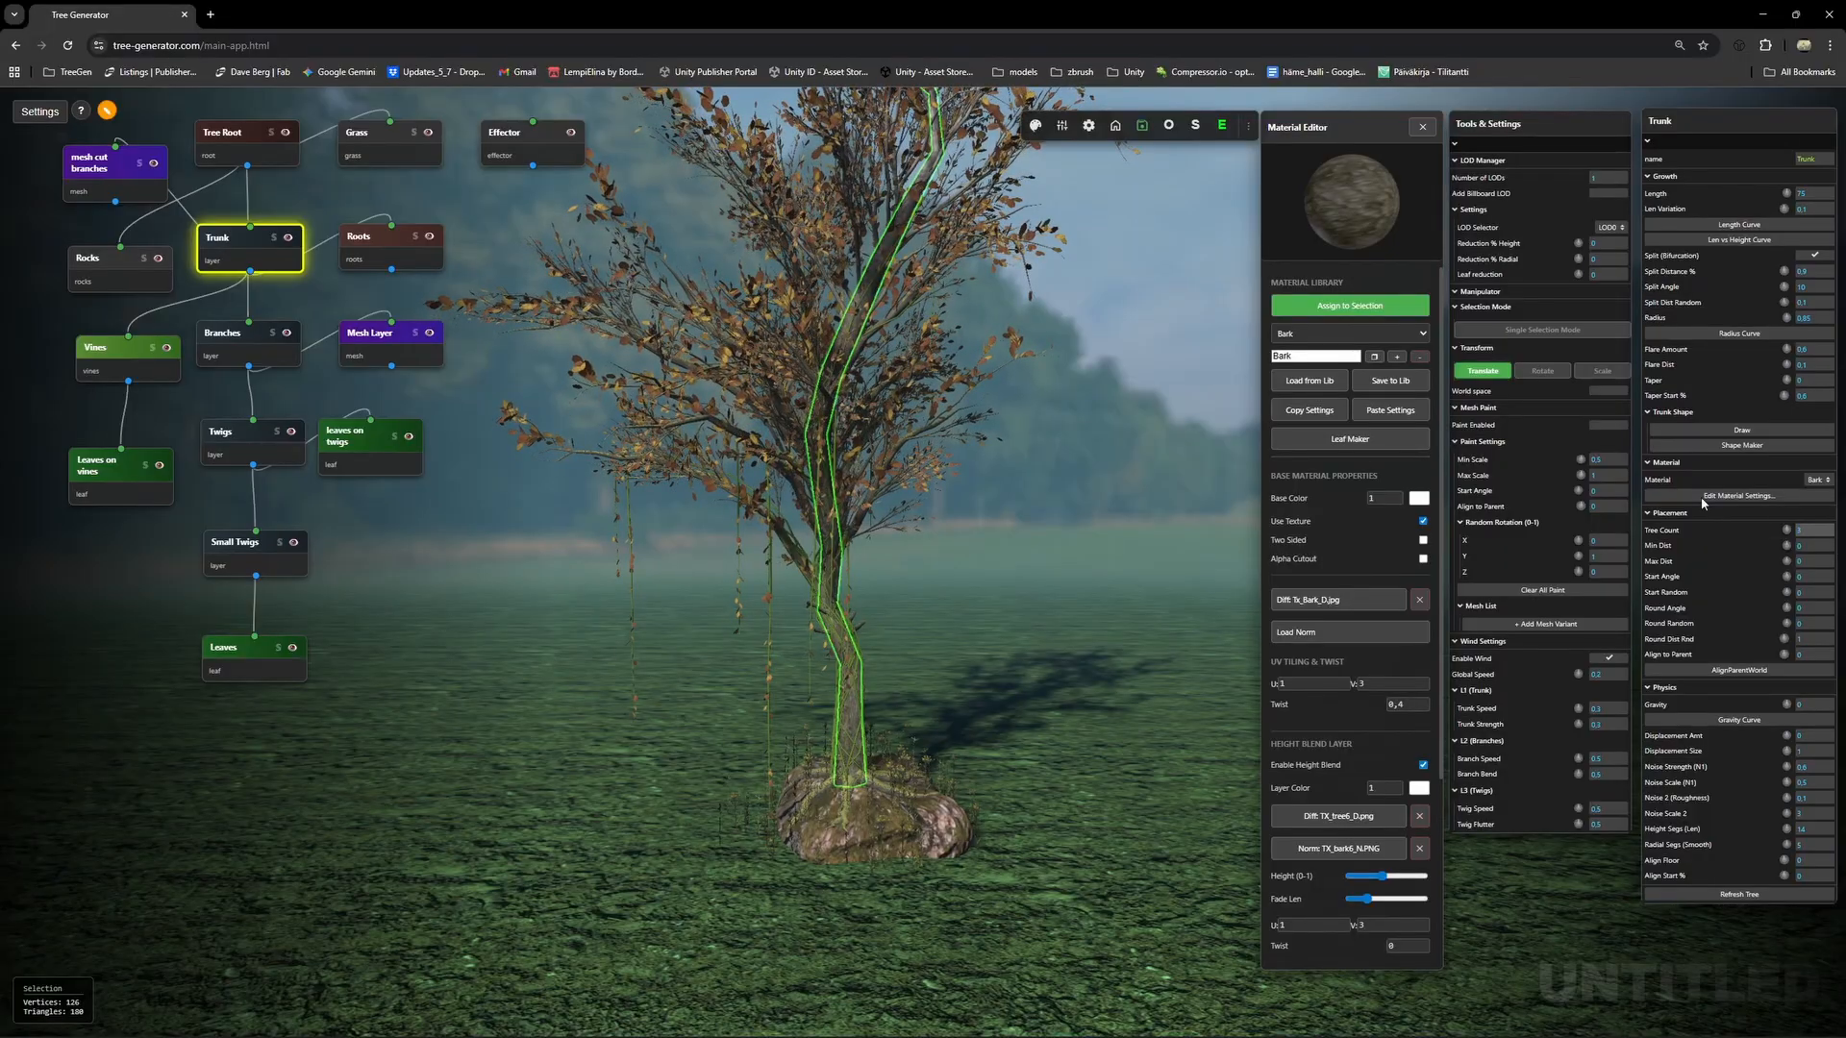
left_click_drag(937, 607, 1036, 567)
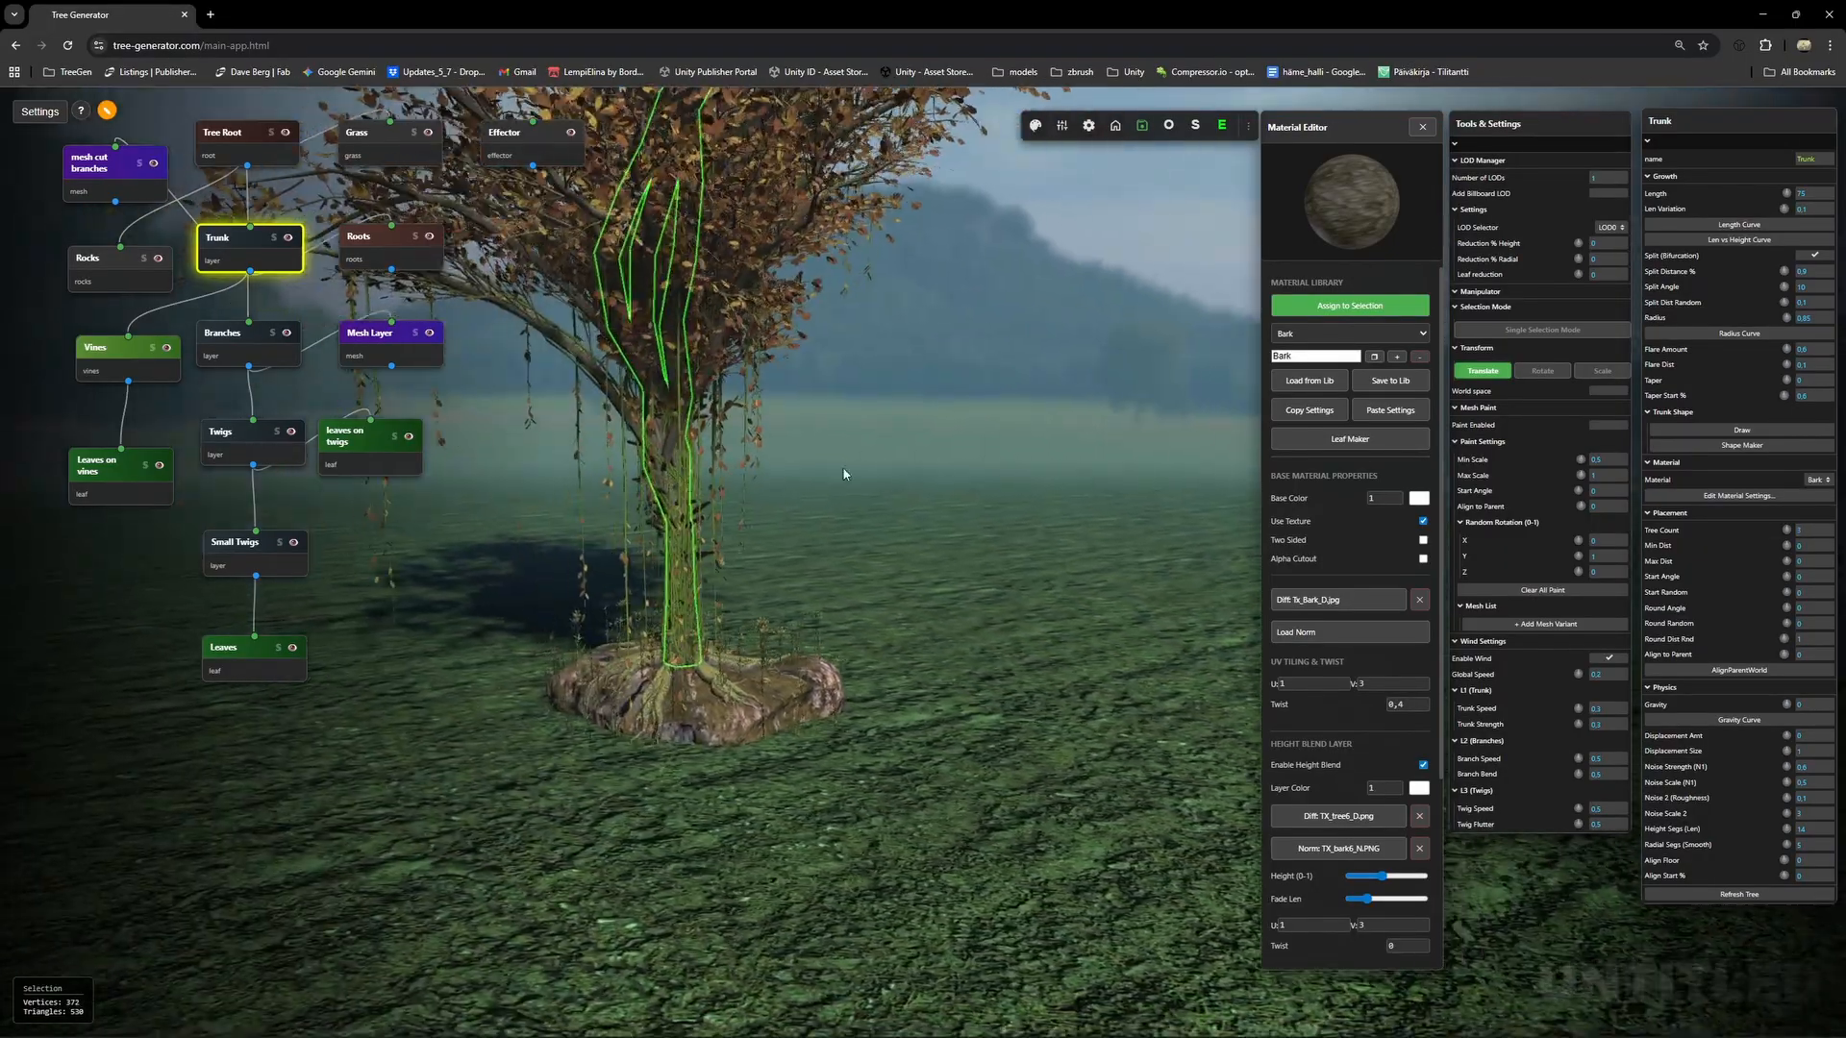
left_click_drag(845, 474, 971, 469)
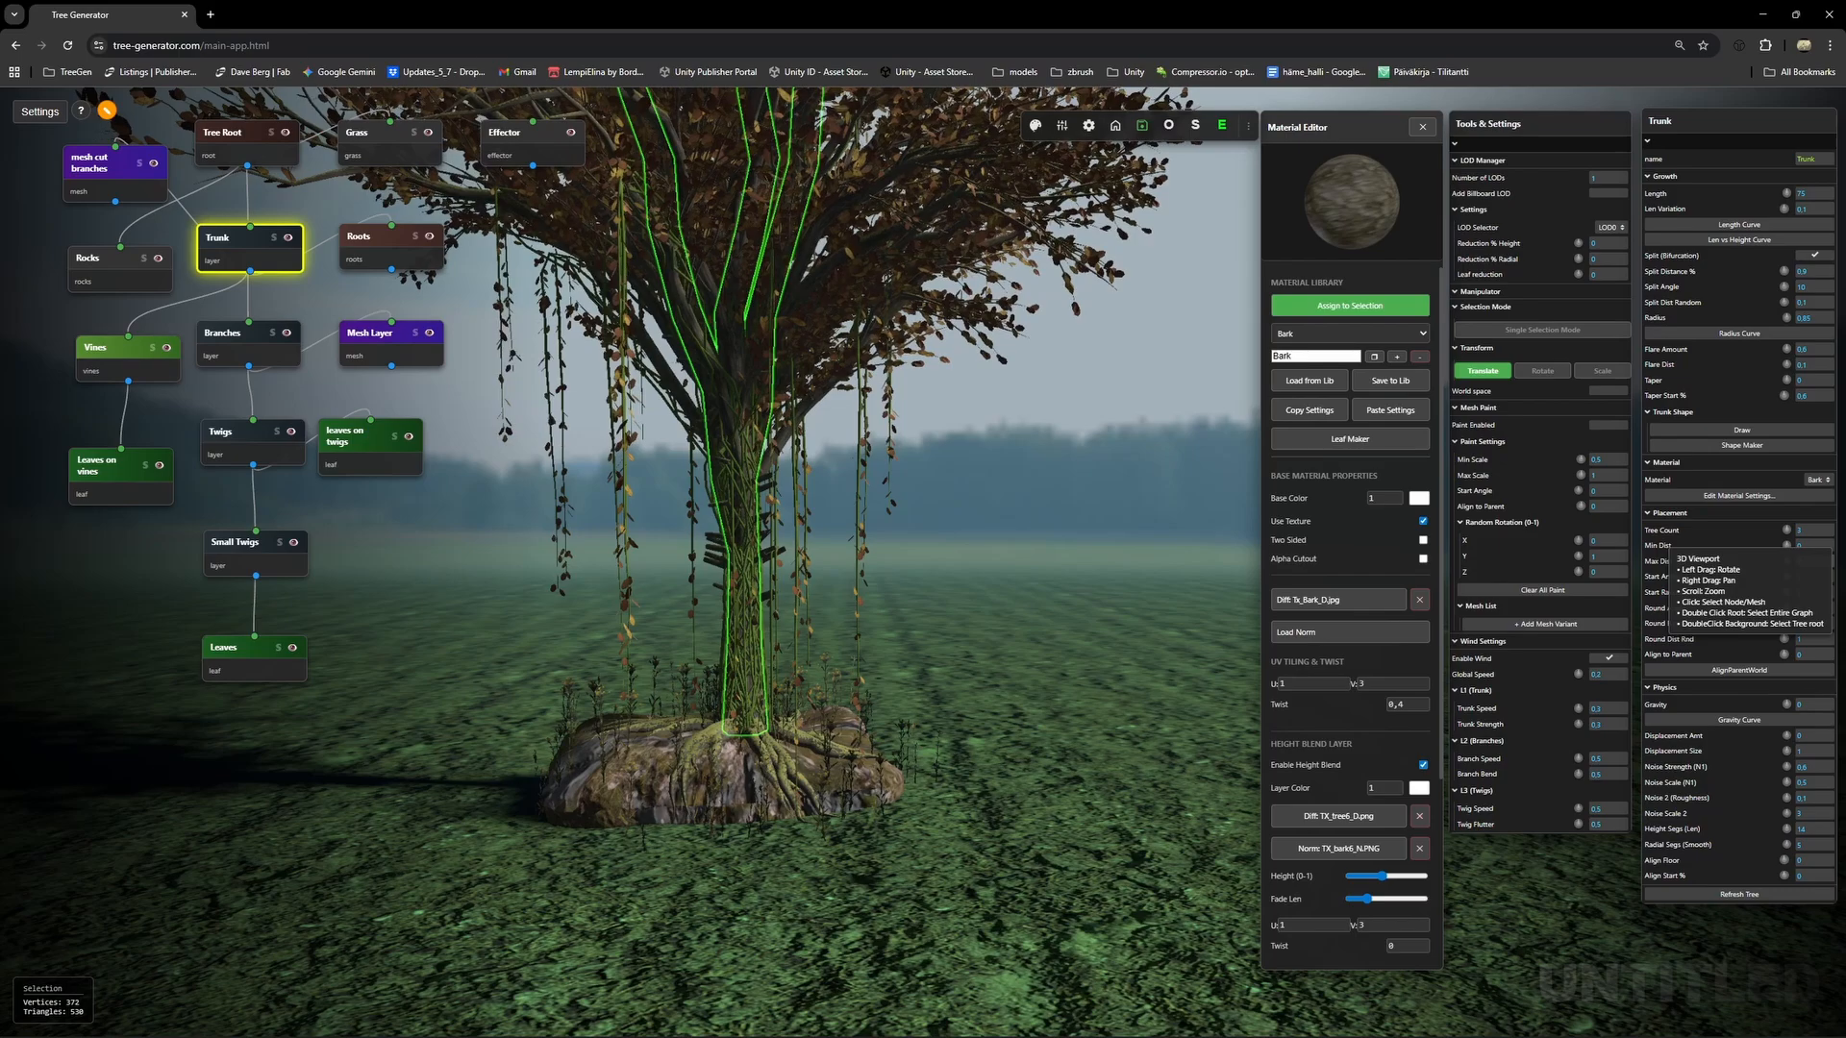
Select the rocks and hide the Trunk and Grass layers so that only the rock base remains in view.
left_click_drag(1076, 546, 1045, 656)
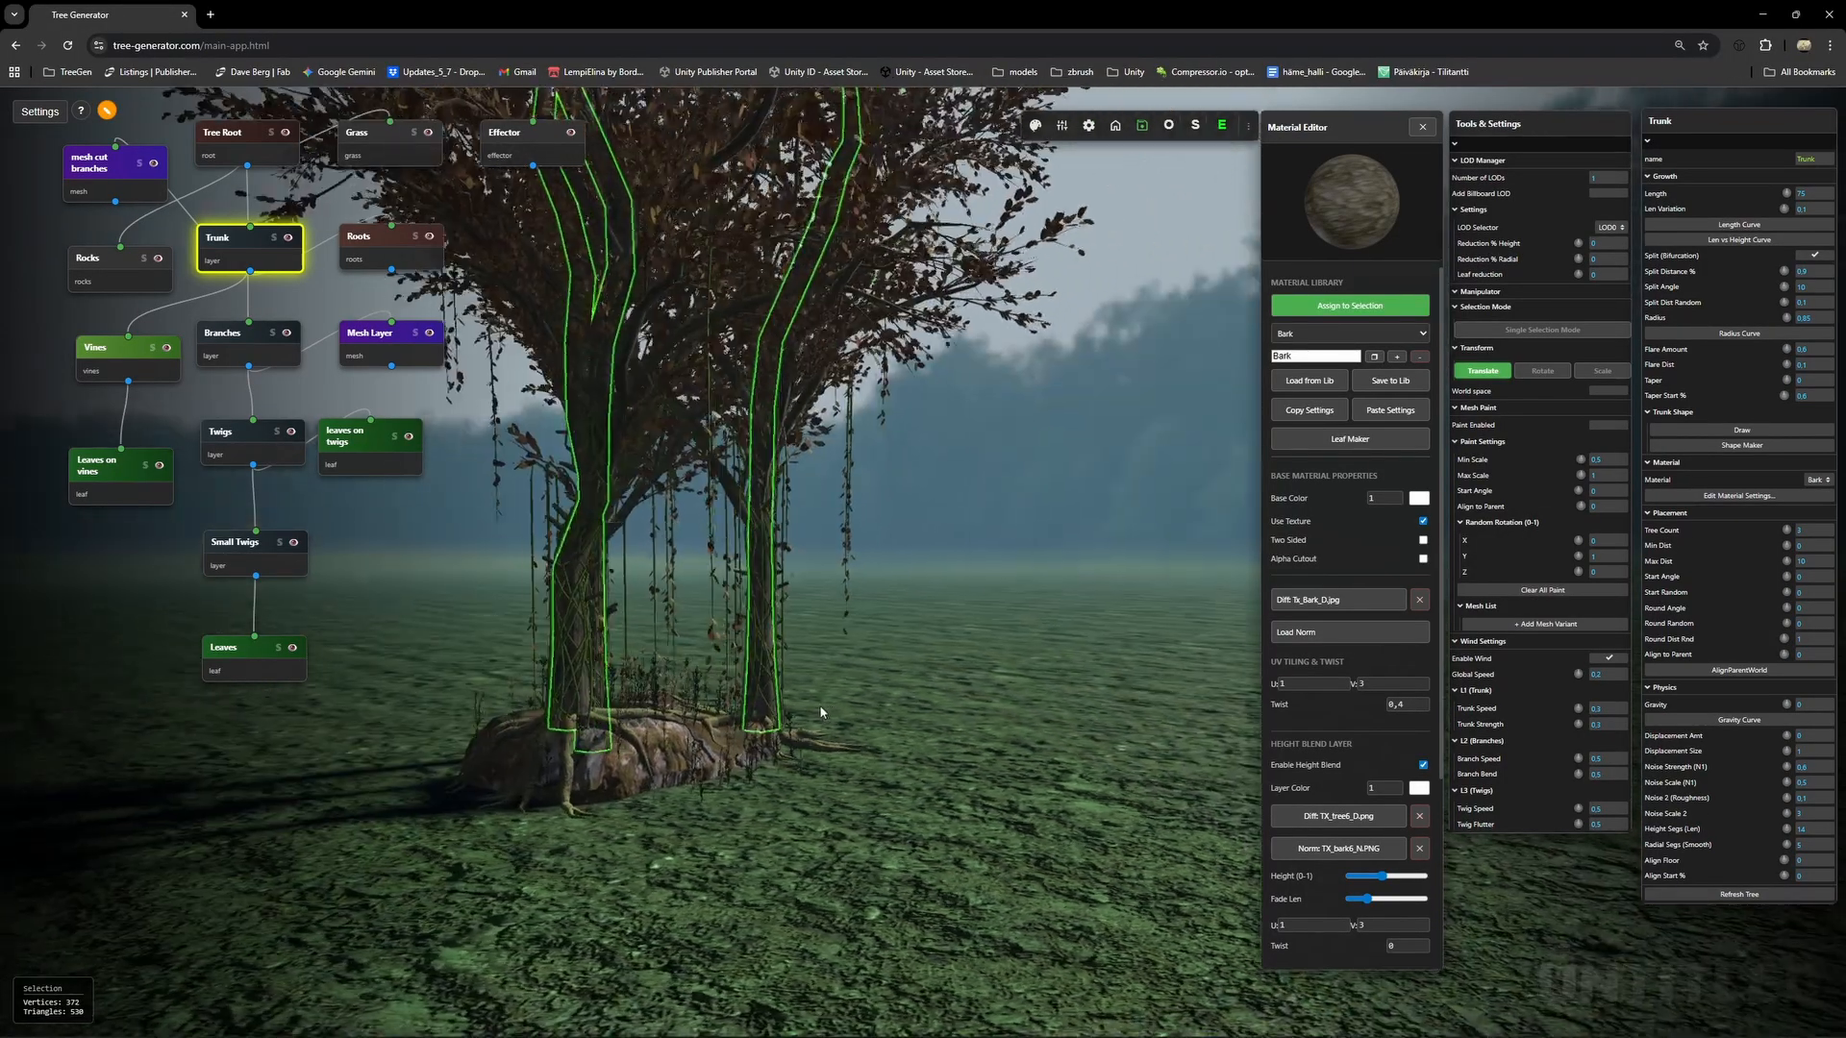
left_click(868, 703)
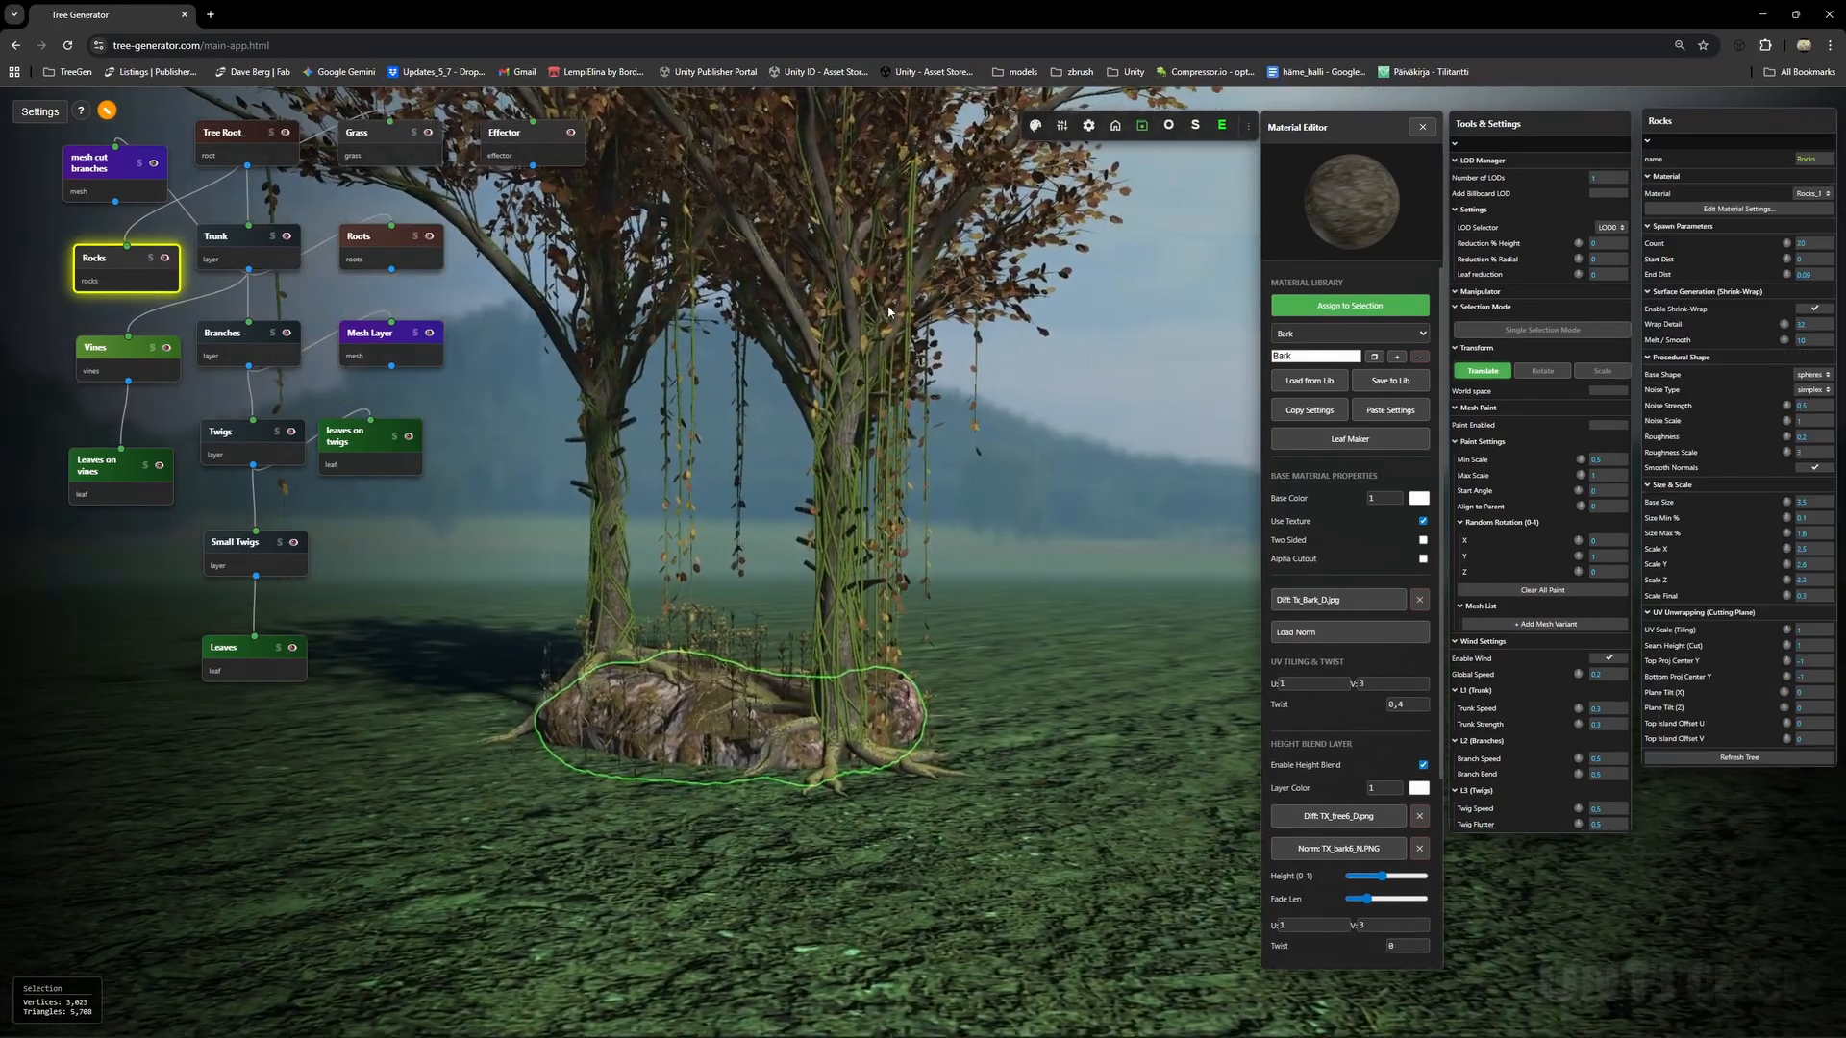
left_click_drag(891, 575, 967, 598)
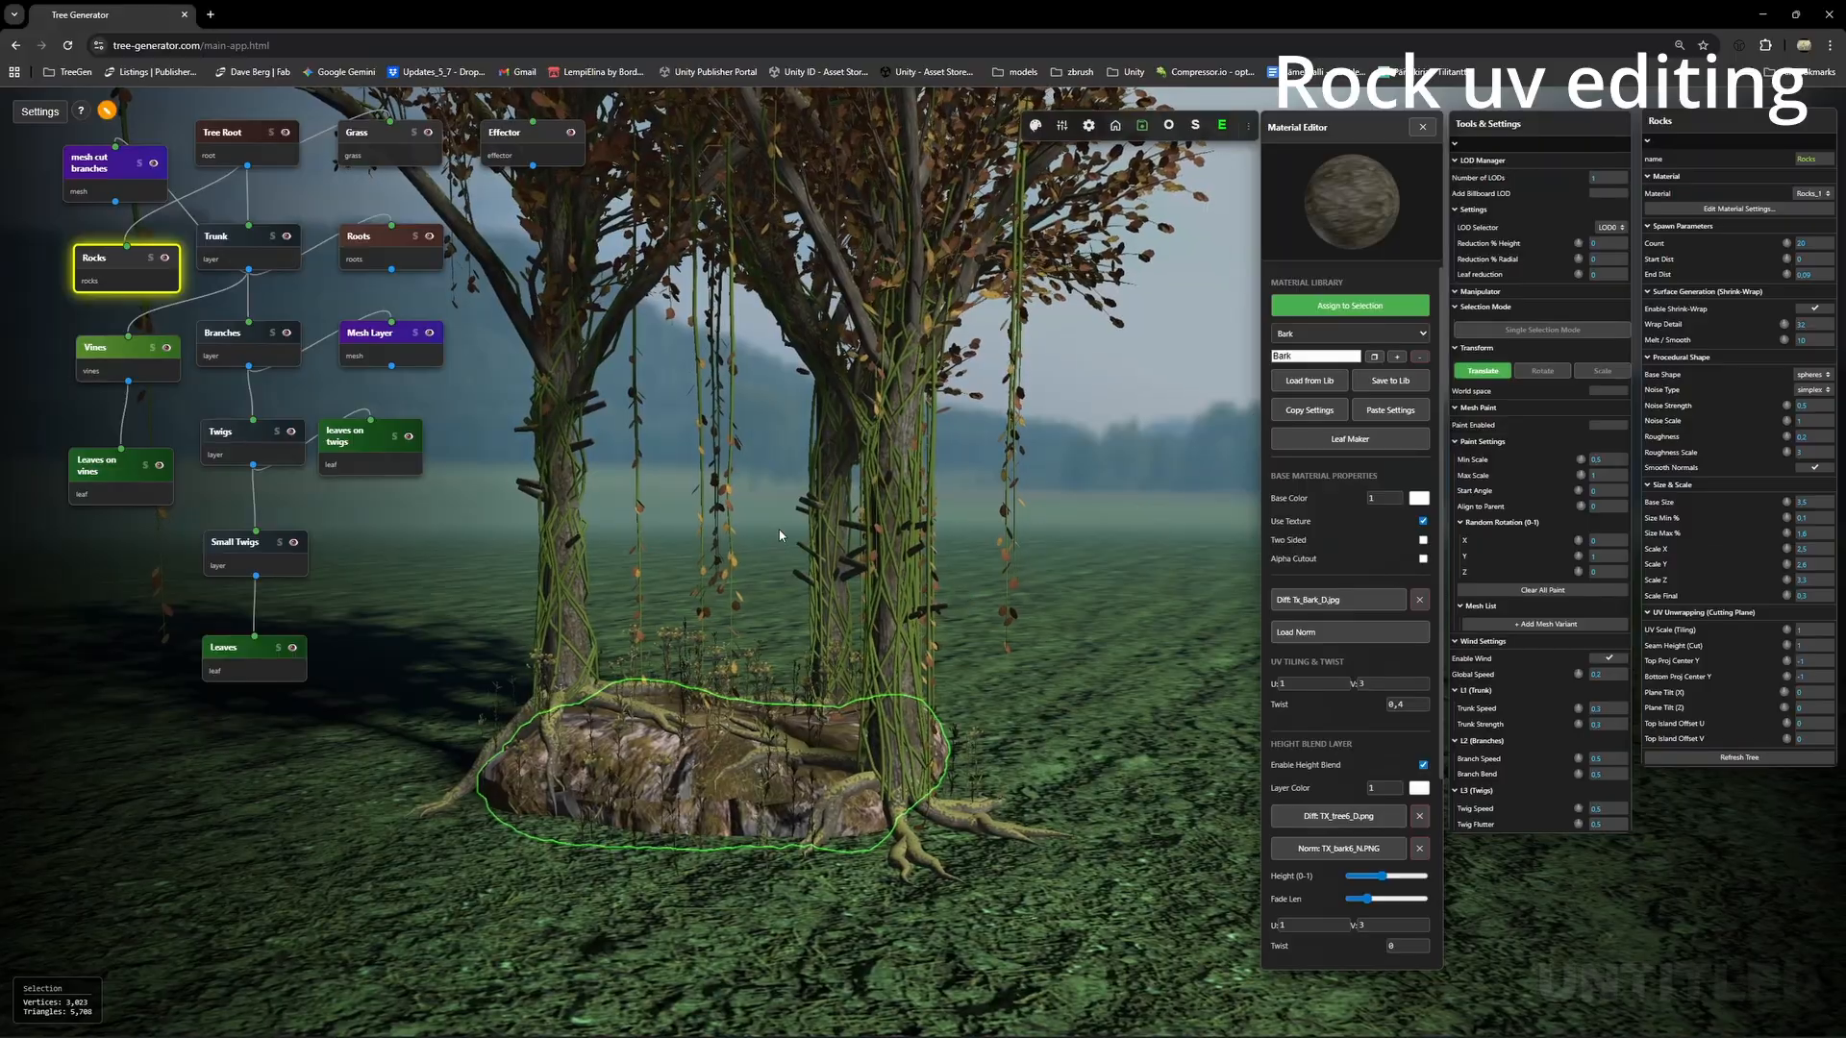
left_click(286, 237)
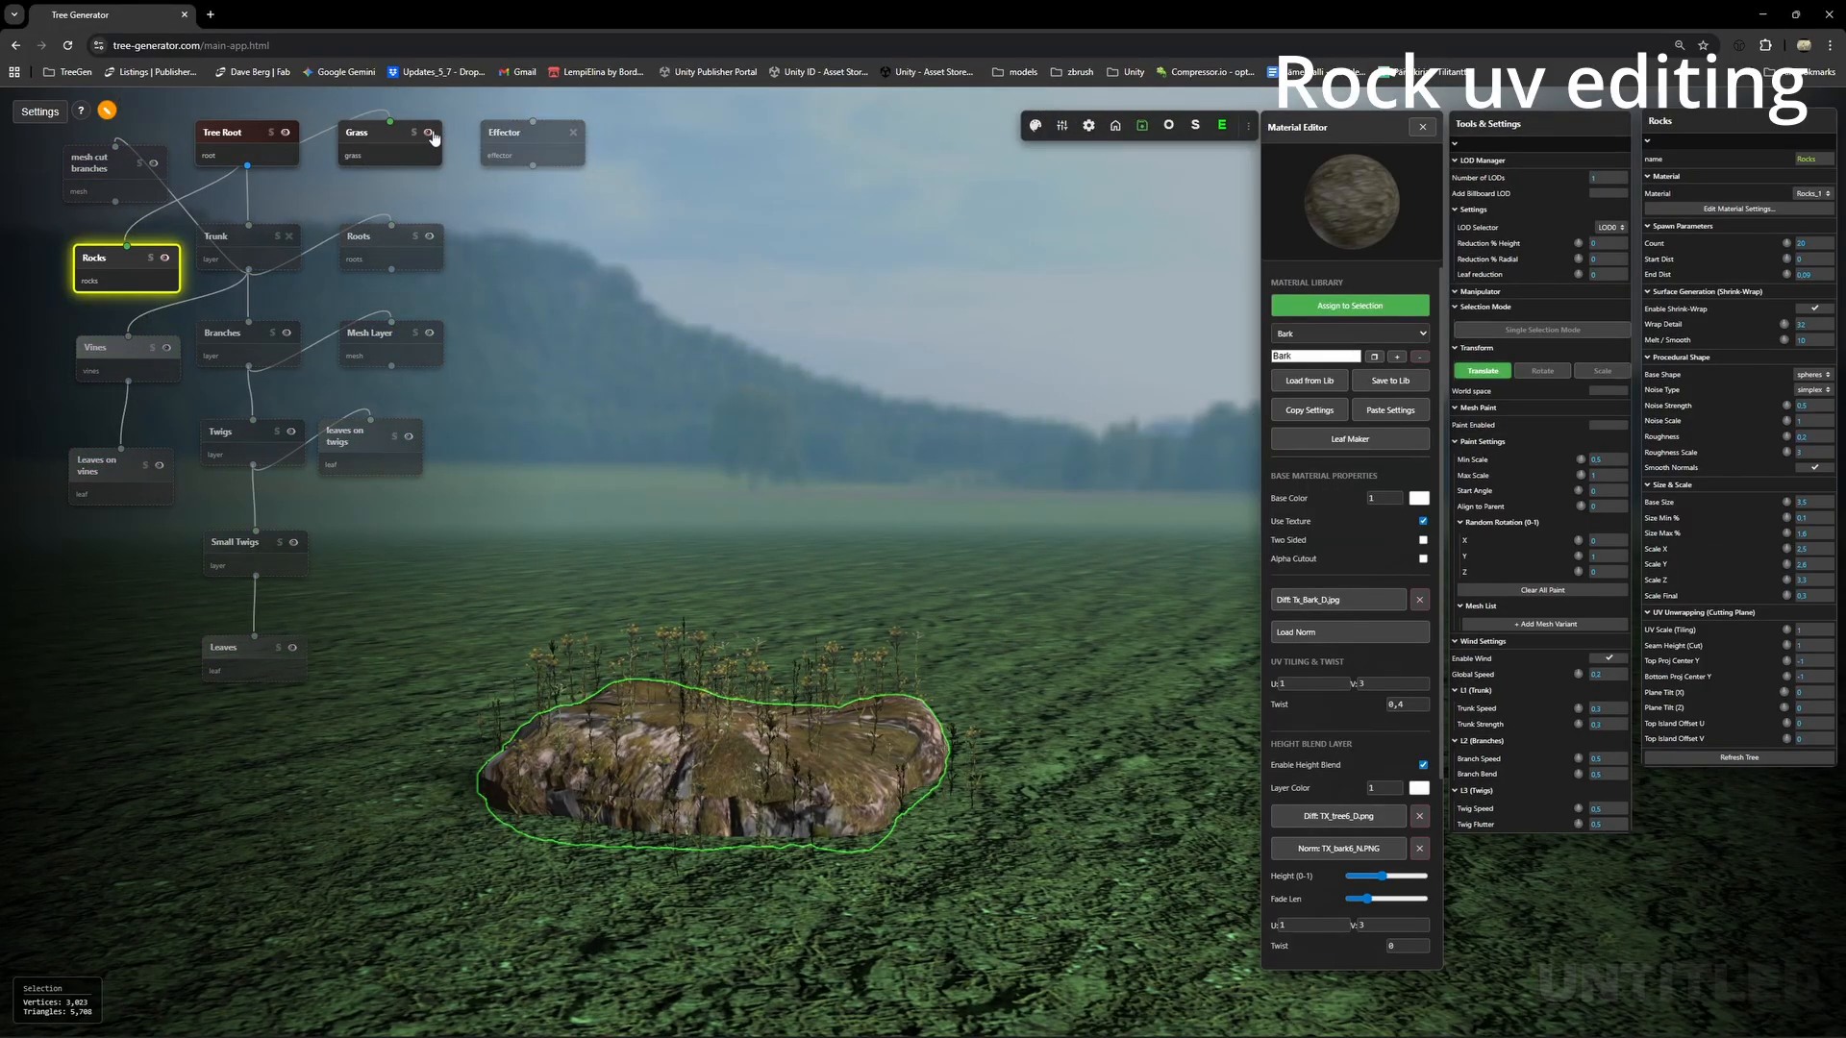
left_click_drag(806, 346, 1043, 651)
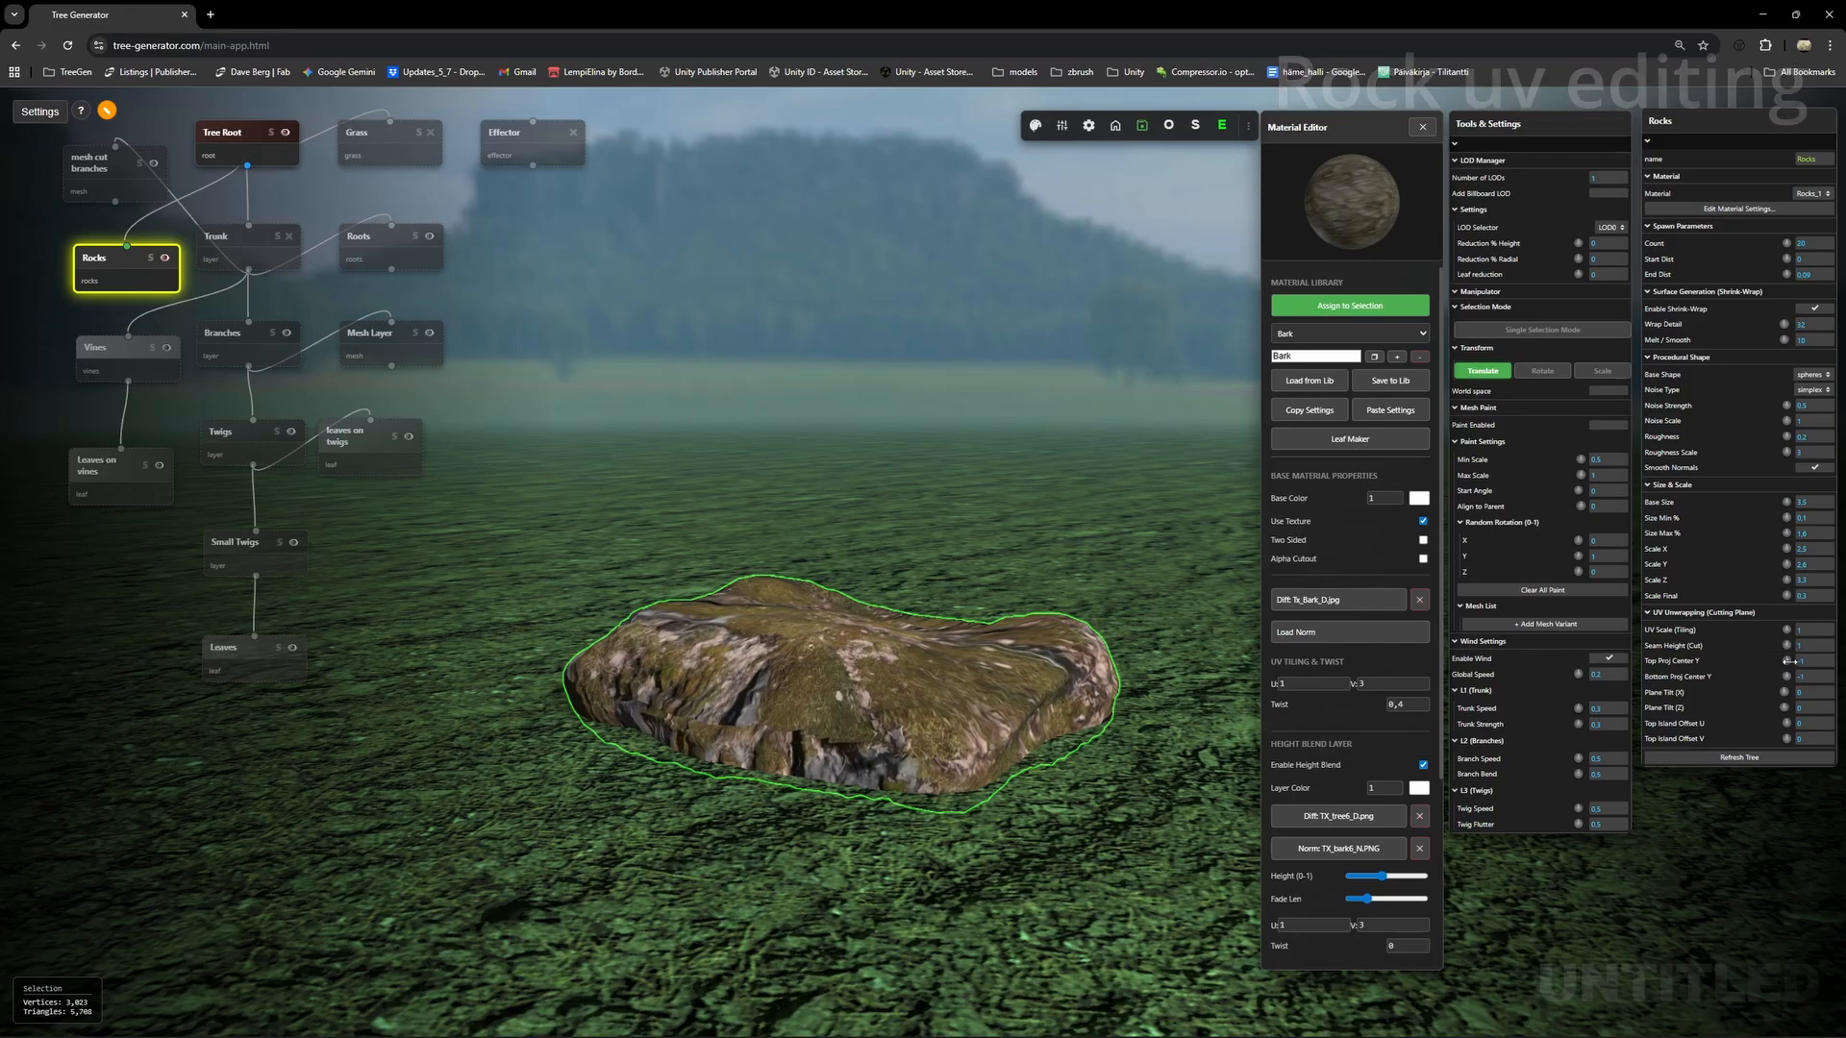
Lower the rock's Top Proj Center Y and Seam Height (Cut) UV values, then show the Trunk and Grass layers again.
left_click_drag(1785, 662, 1779, 660)
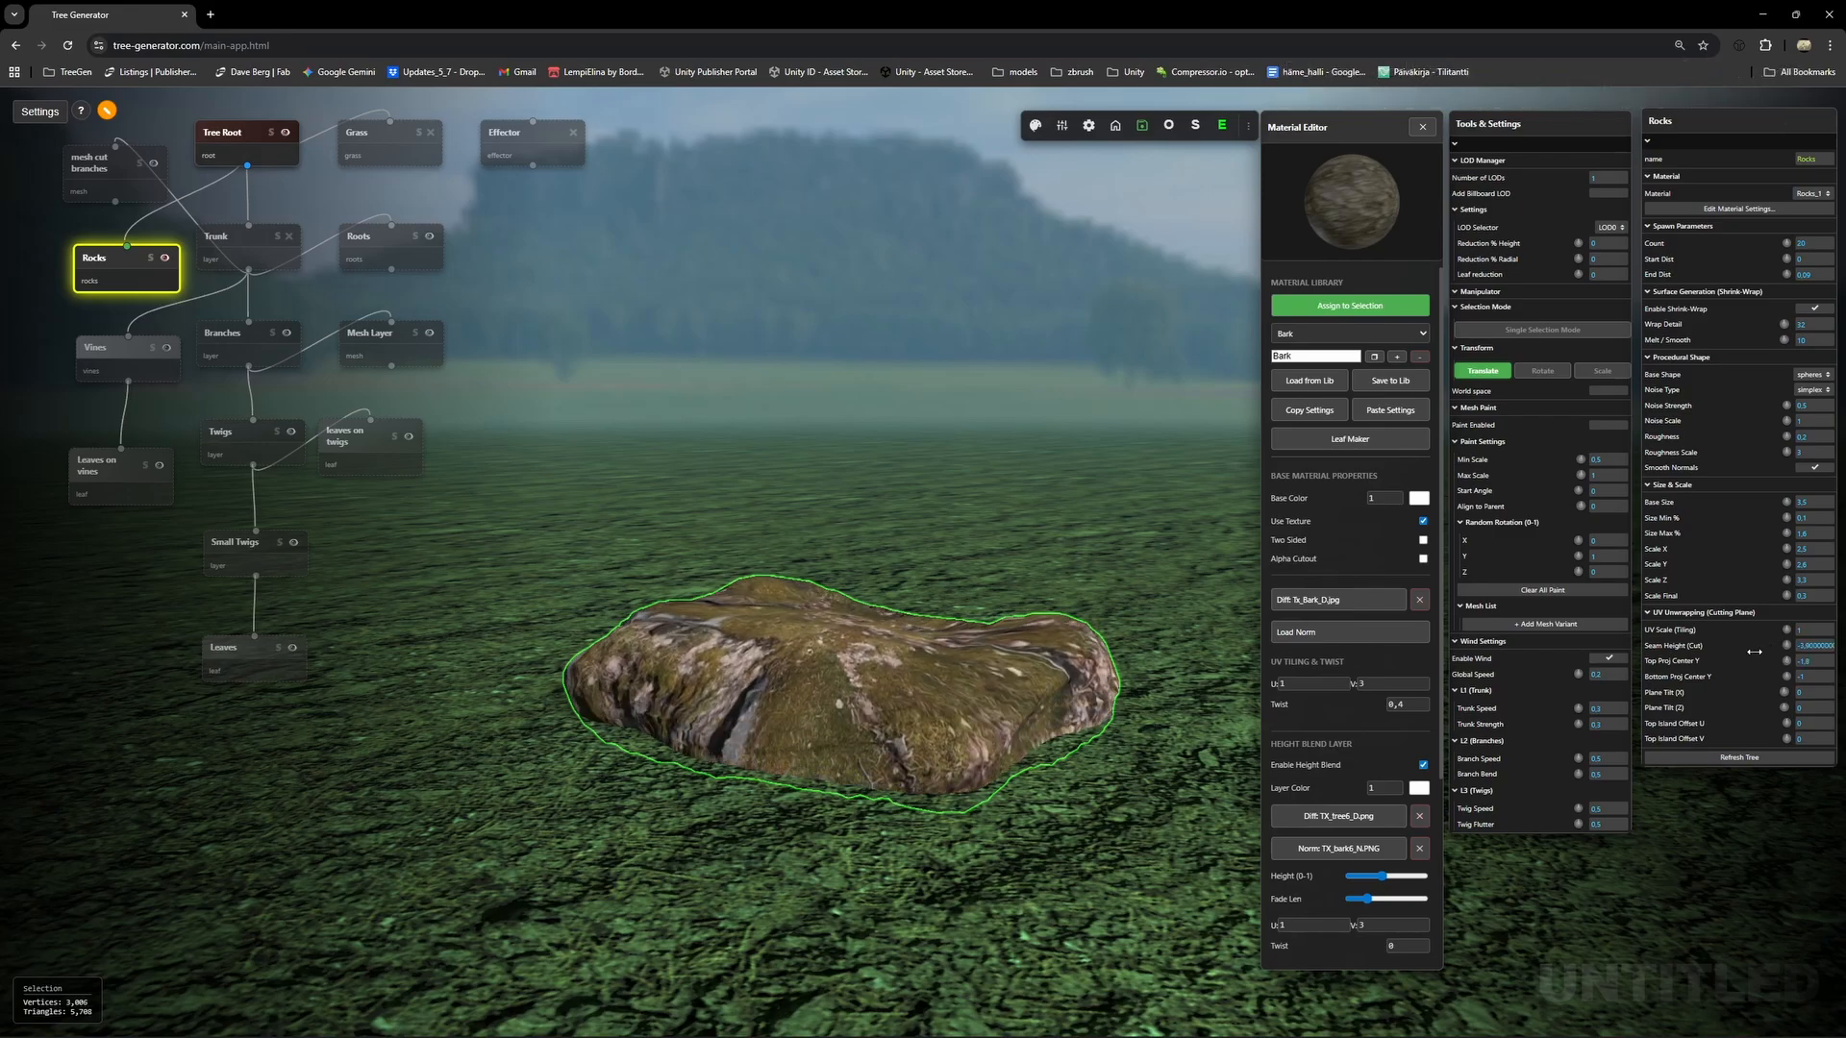
left_click_drag(1201, 576, 519, 423)
left_click(289, 236)
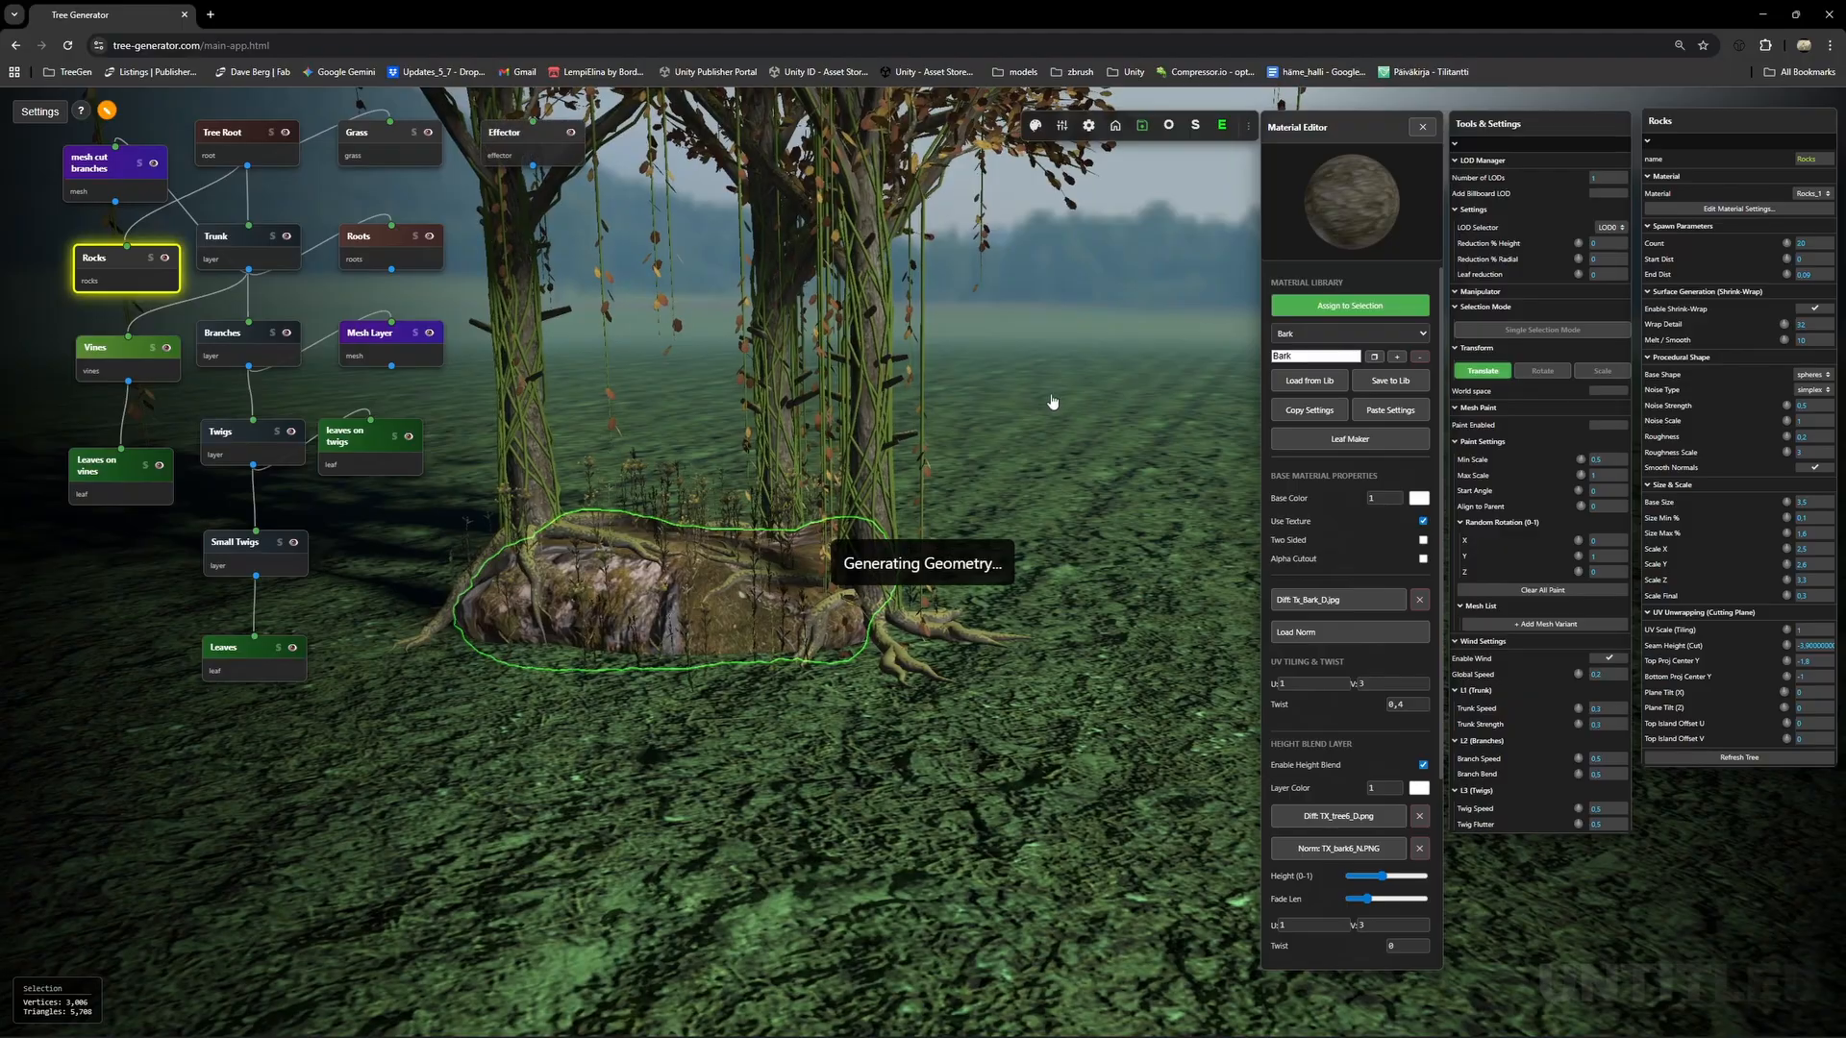
Select the tree root and examine the whole multi-trunk tree and its rock base from several sides.
scroll(965, 424, "down", 5)
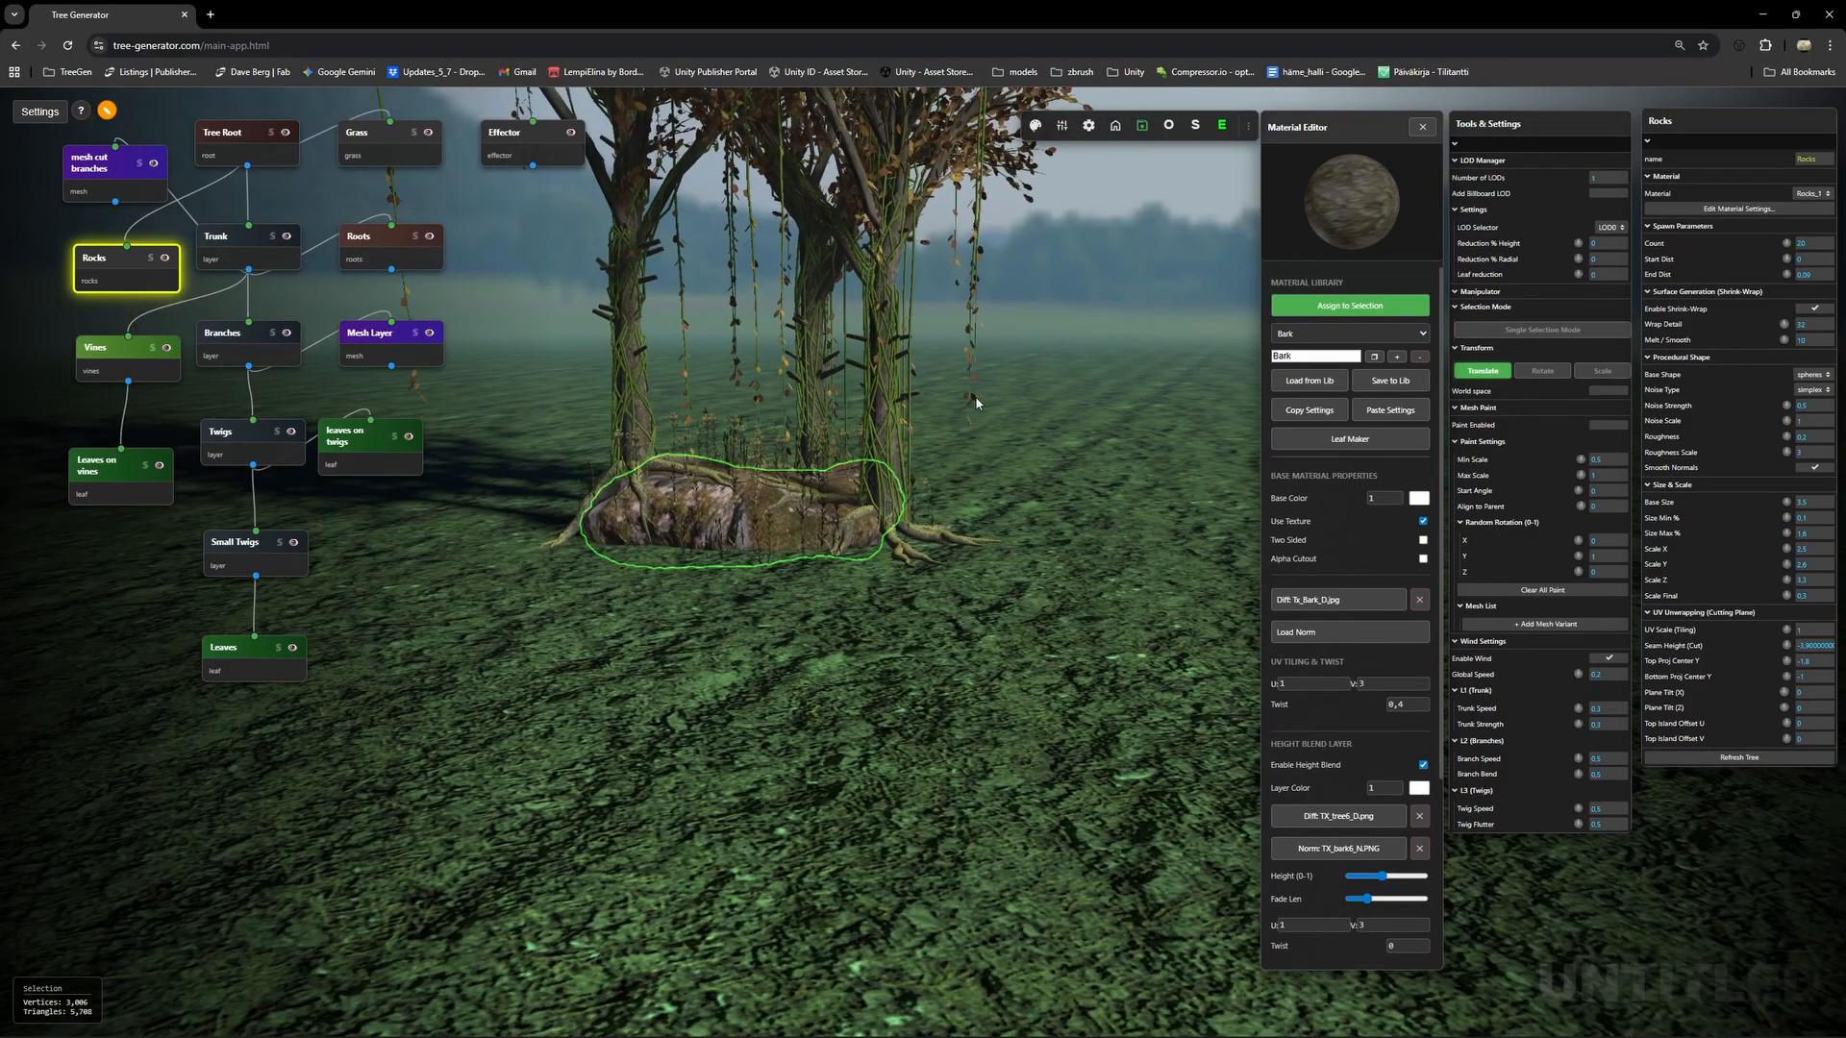
right_click_drag(967, 433, 1013, 682)
scroll(1013, 681, "down", 3)
scroll(1013, 673, "down", 3)
left_click(1081, 361)
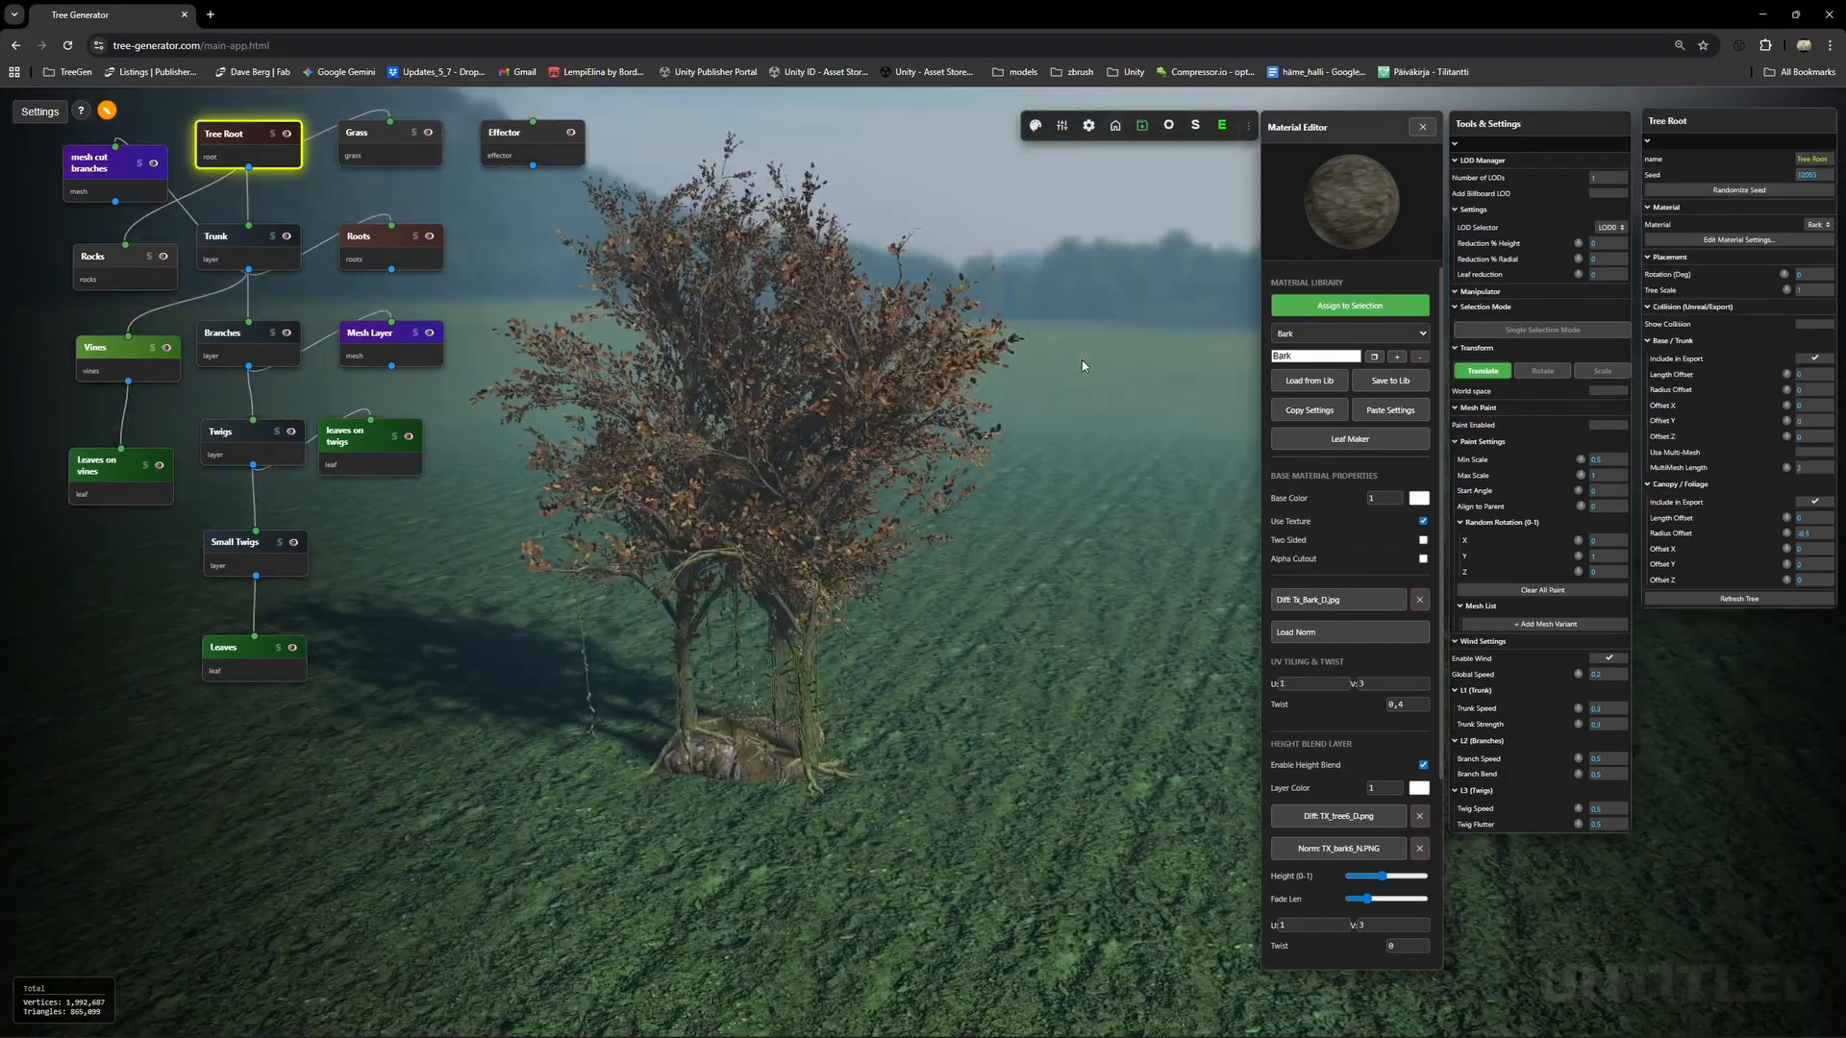
left_click_drag(718, 636, 850, 599)
right_click_drag(850, 599, 672, 605)
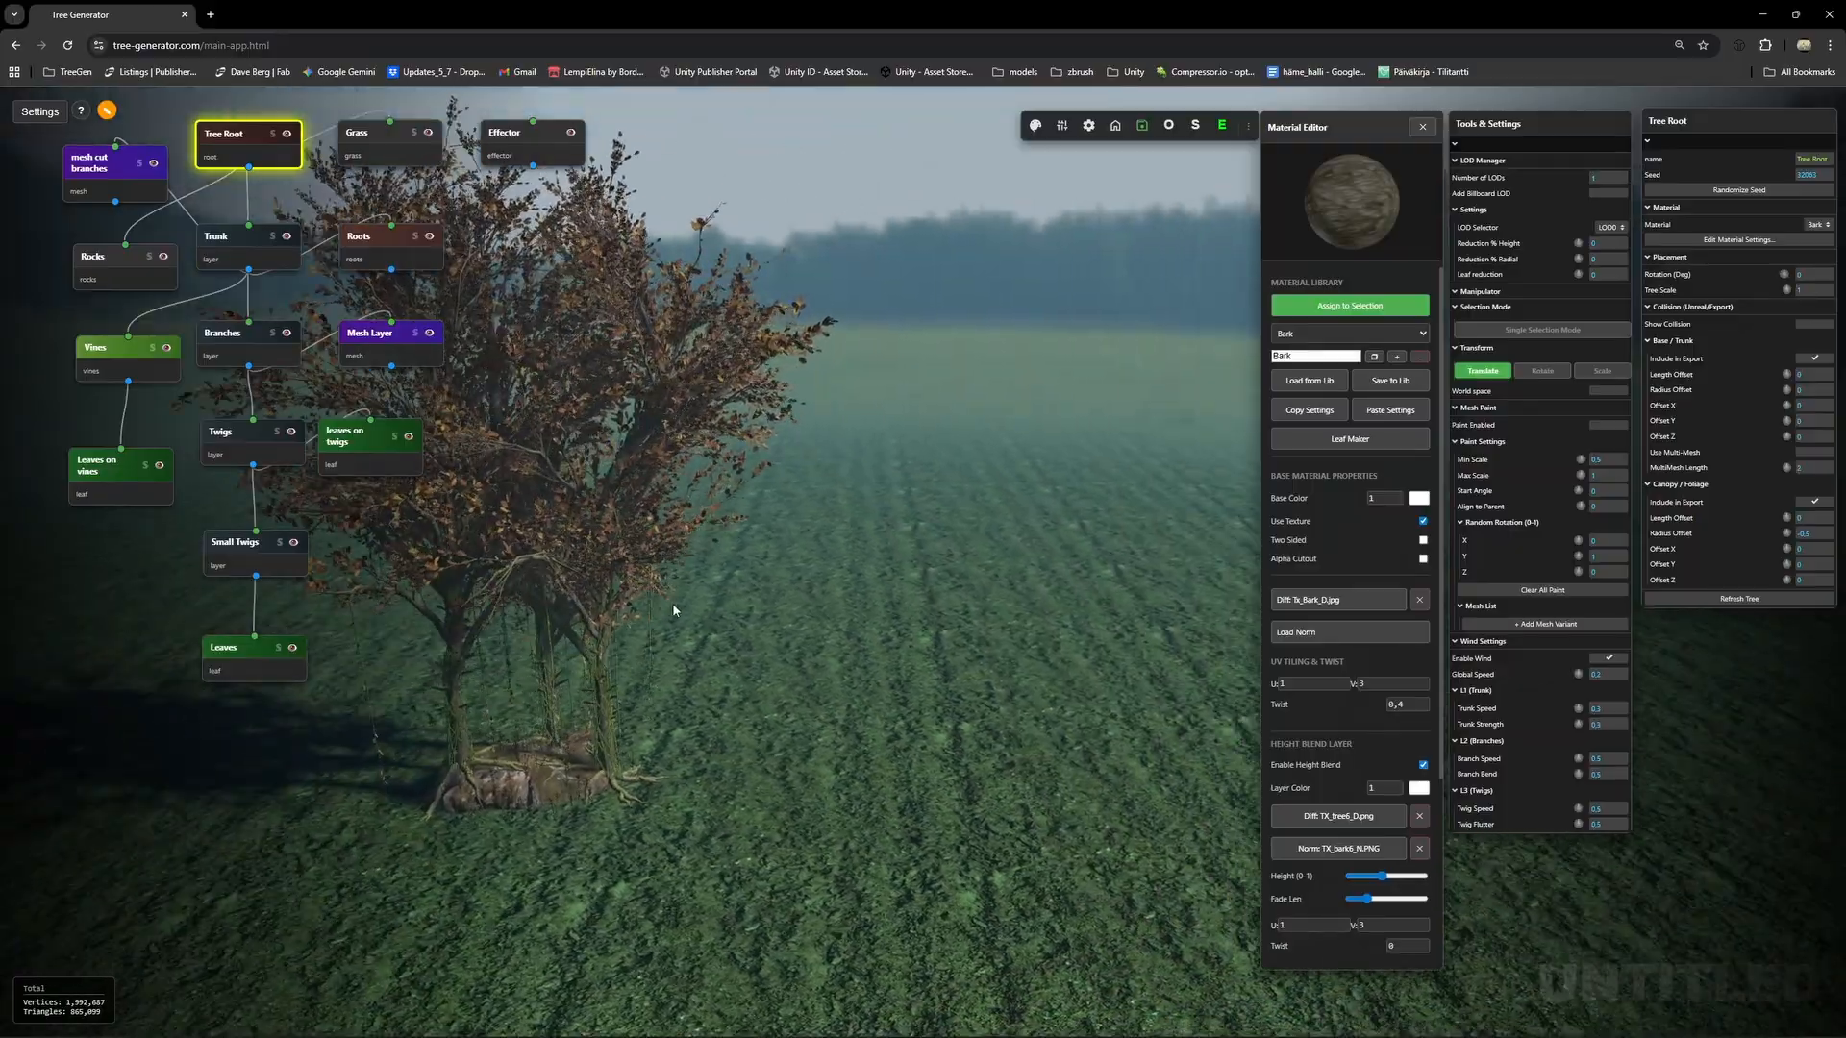
left_click_drag(672, 604, 788, 524)
Set the Nodes Scale to 0.65 in the general settings and close them.
left_click(40, 112)
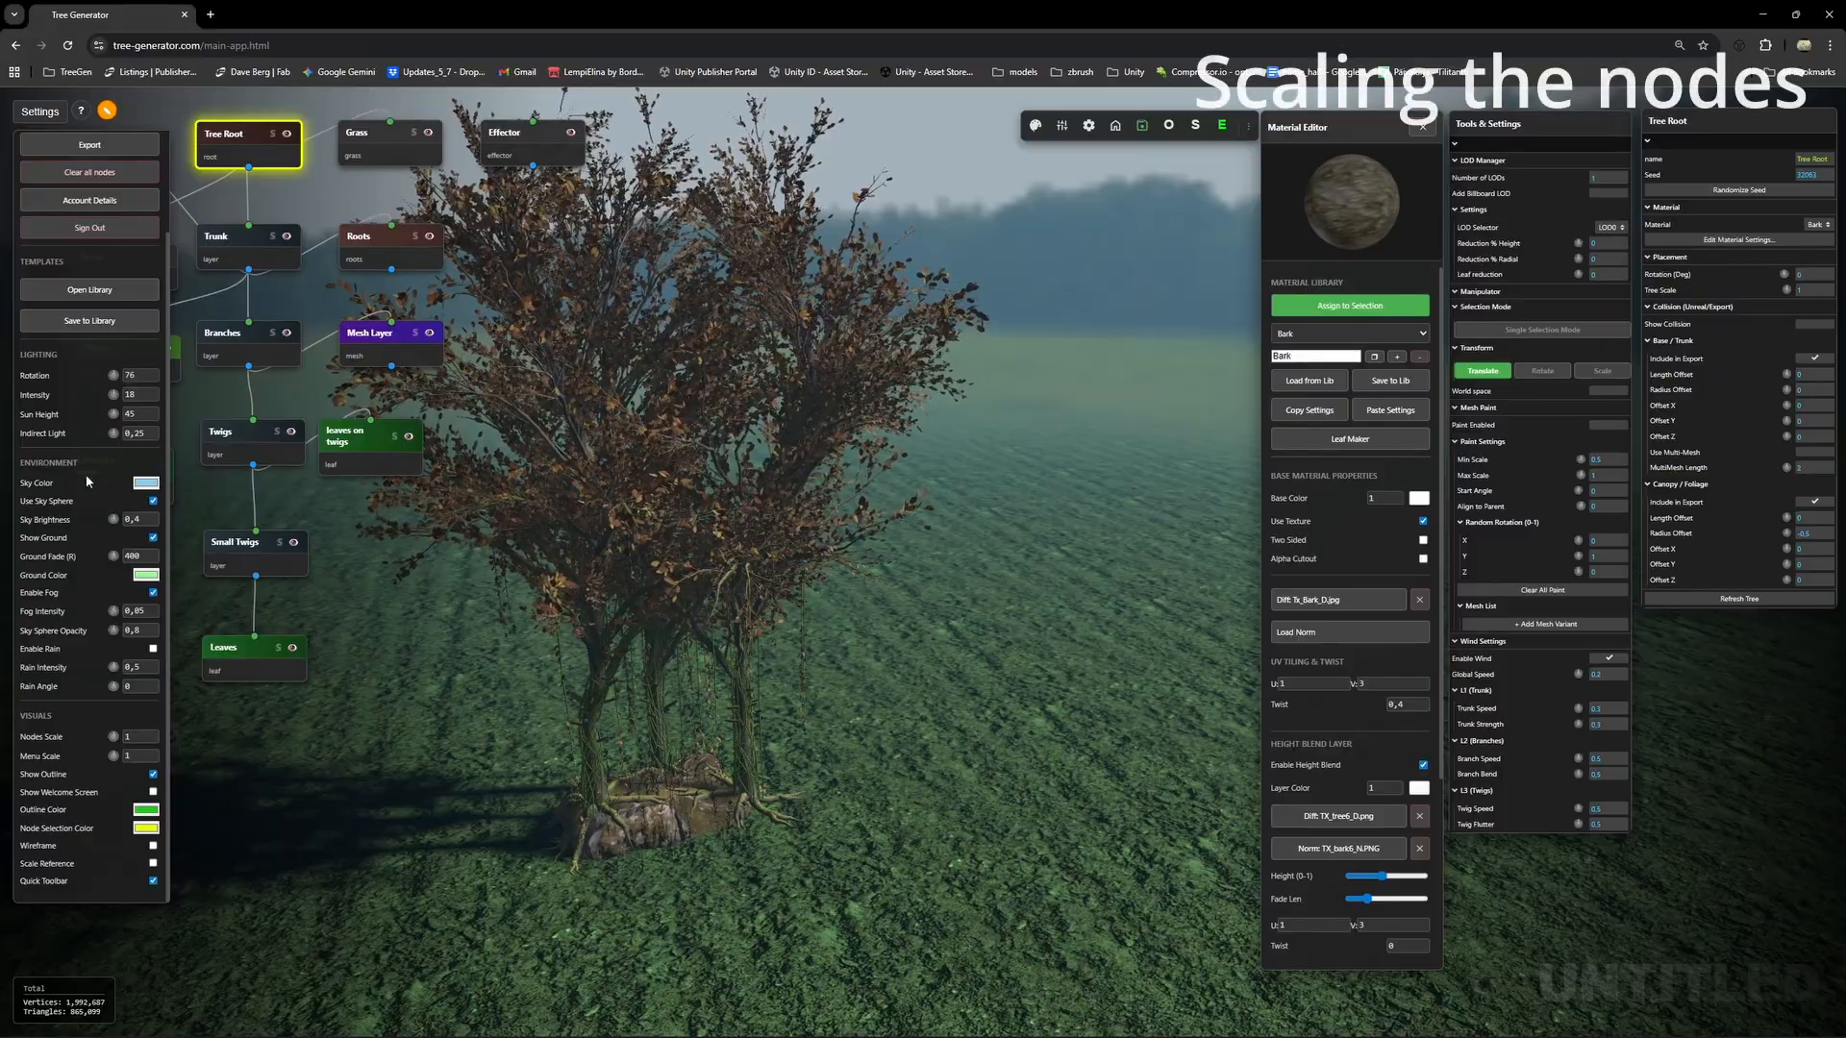
left_click_drag(115, 735, 110, 736)
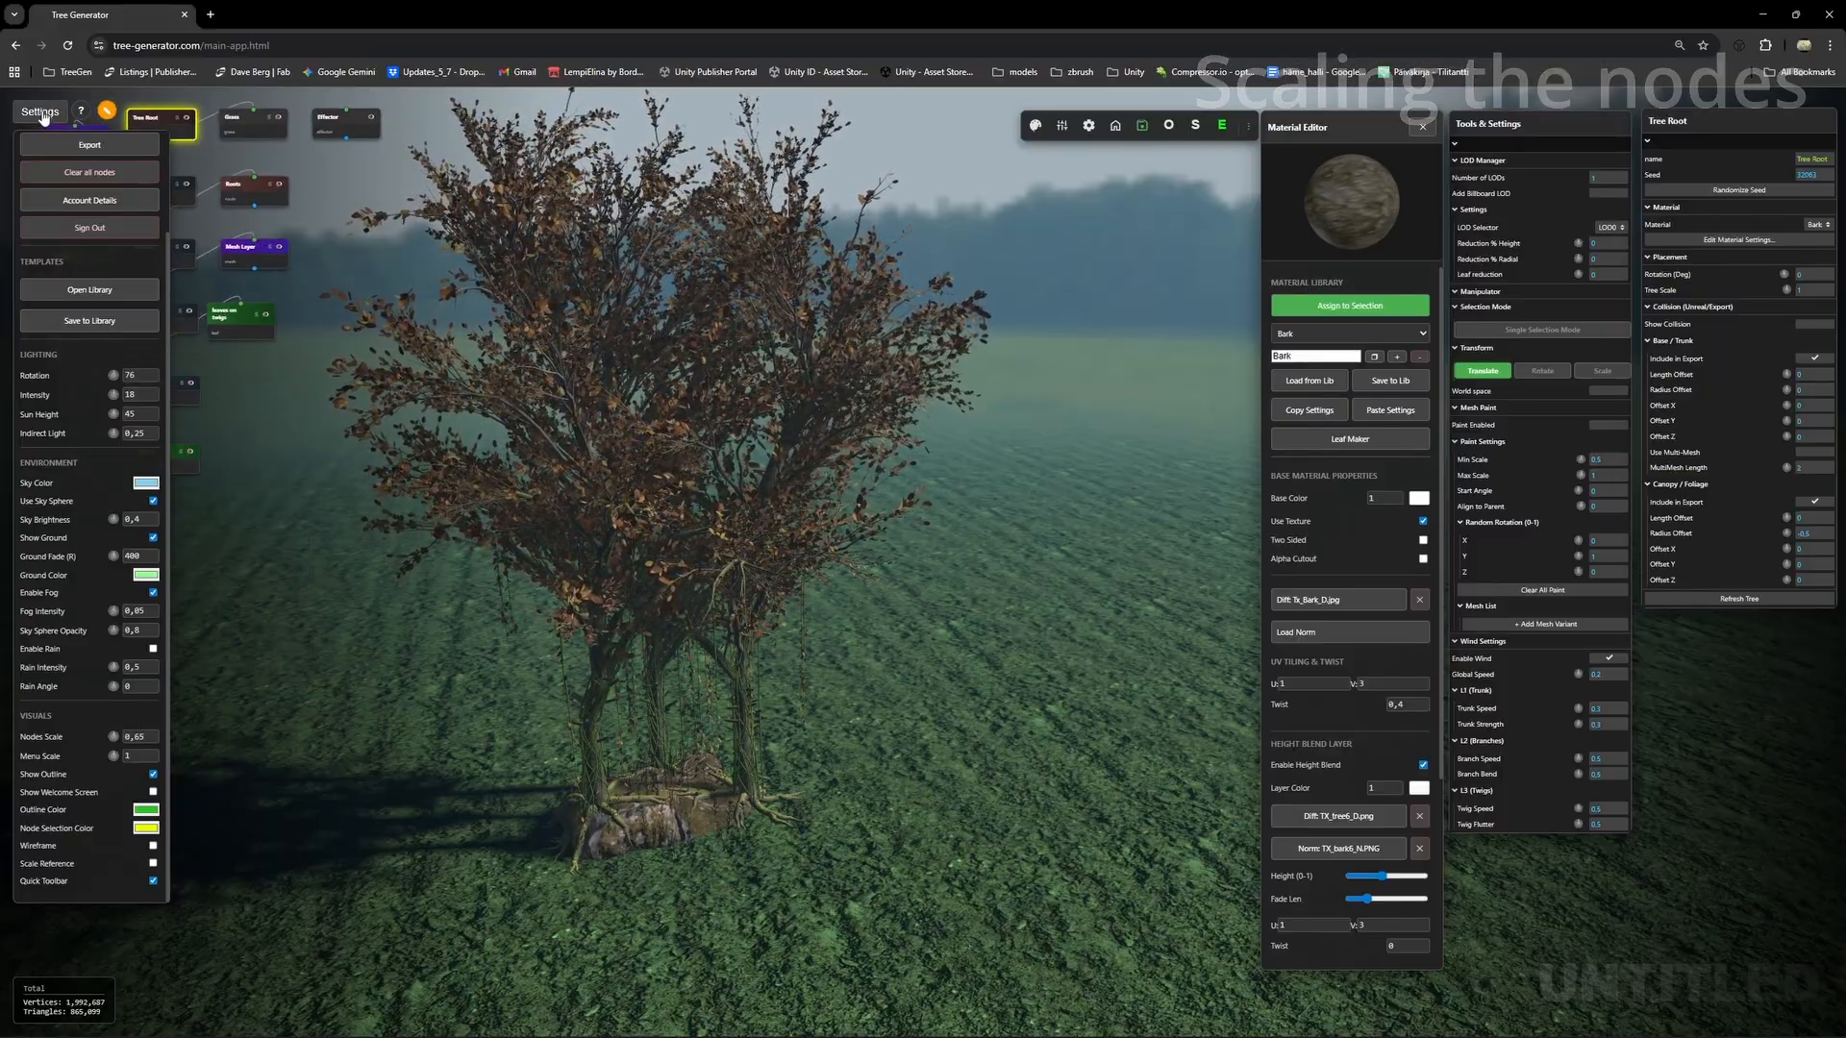
left_click(37, 113)
Select the entire node graph from the Tree Root and move it inward, down beside the tree's crown.
right_click_drag(298, 230, 347, 268)
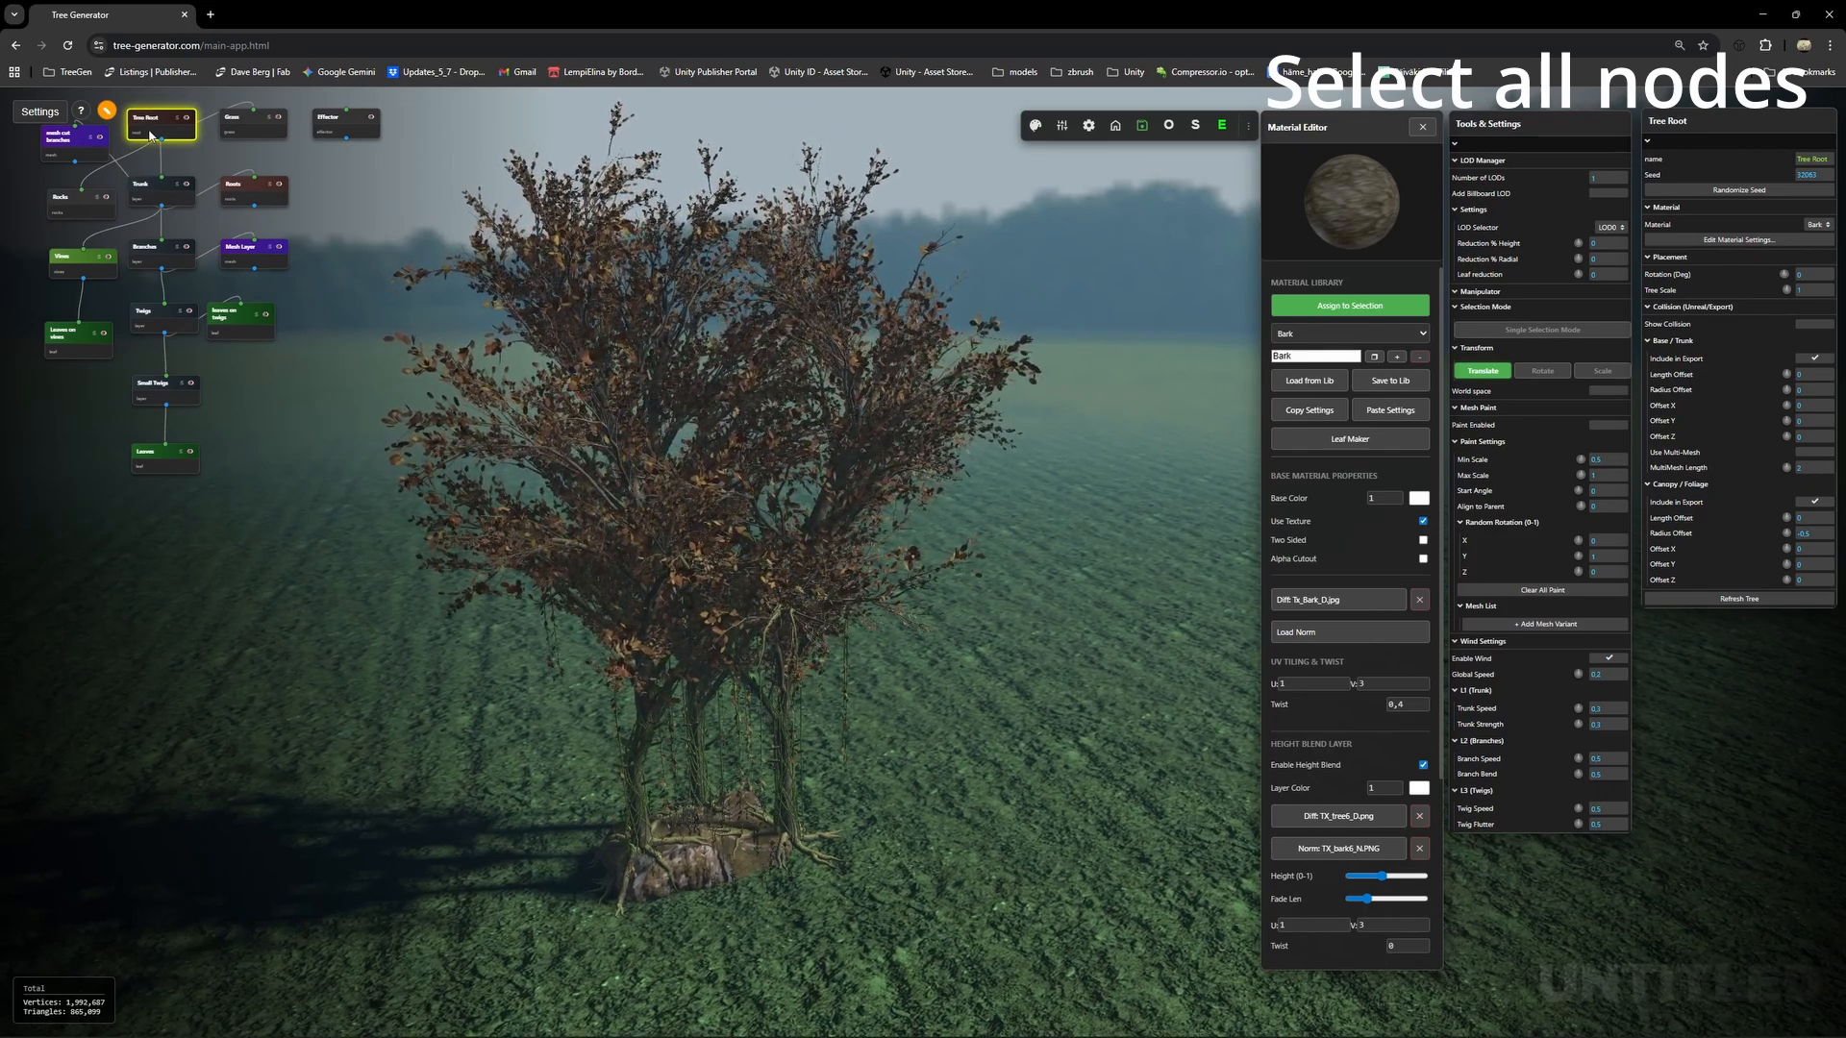
key("ctrl+a")
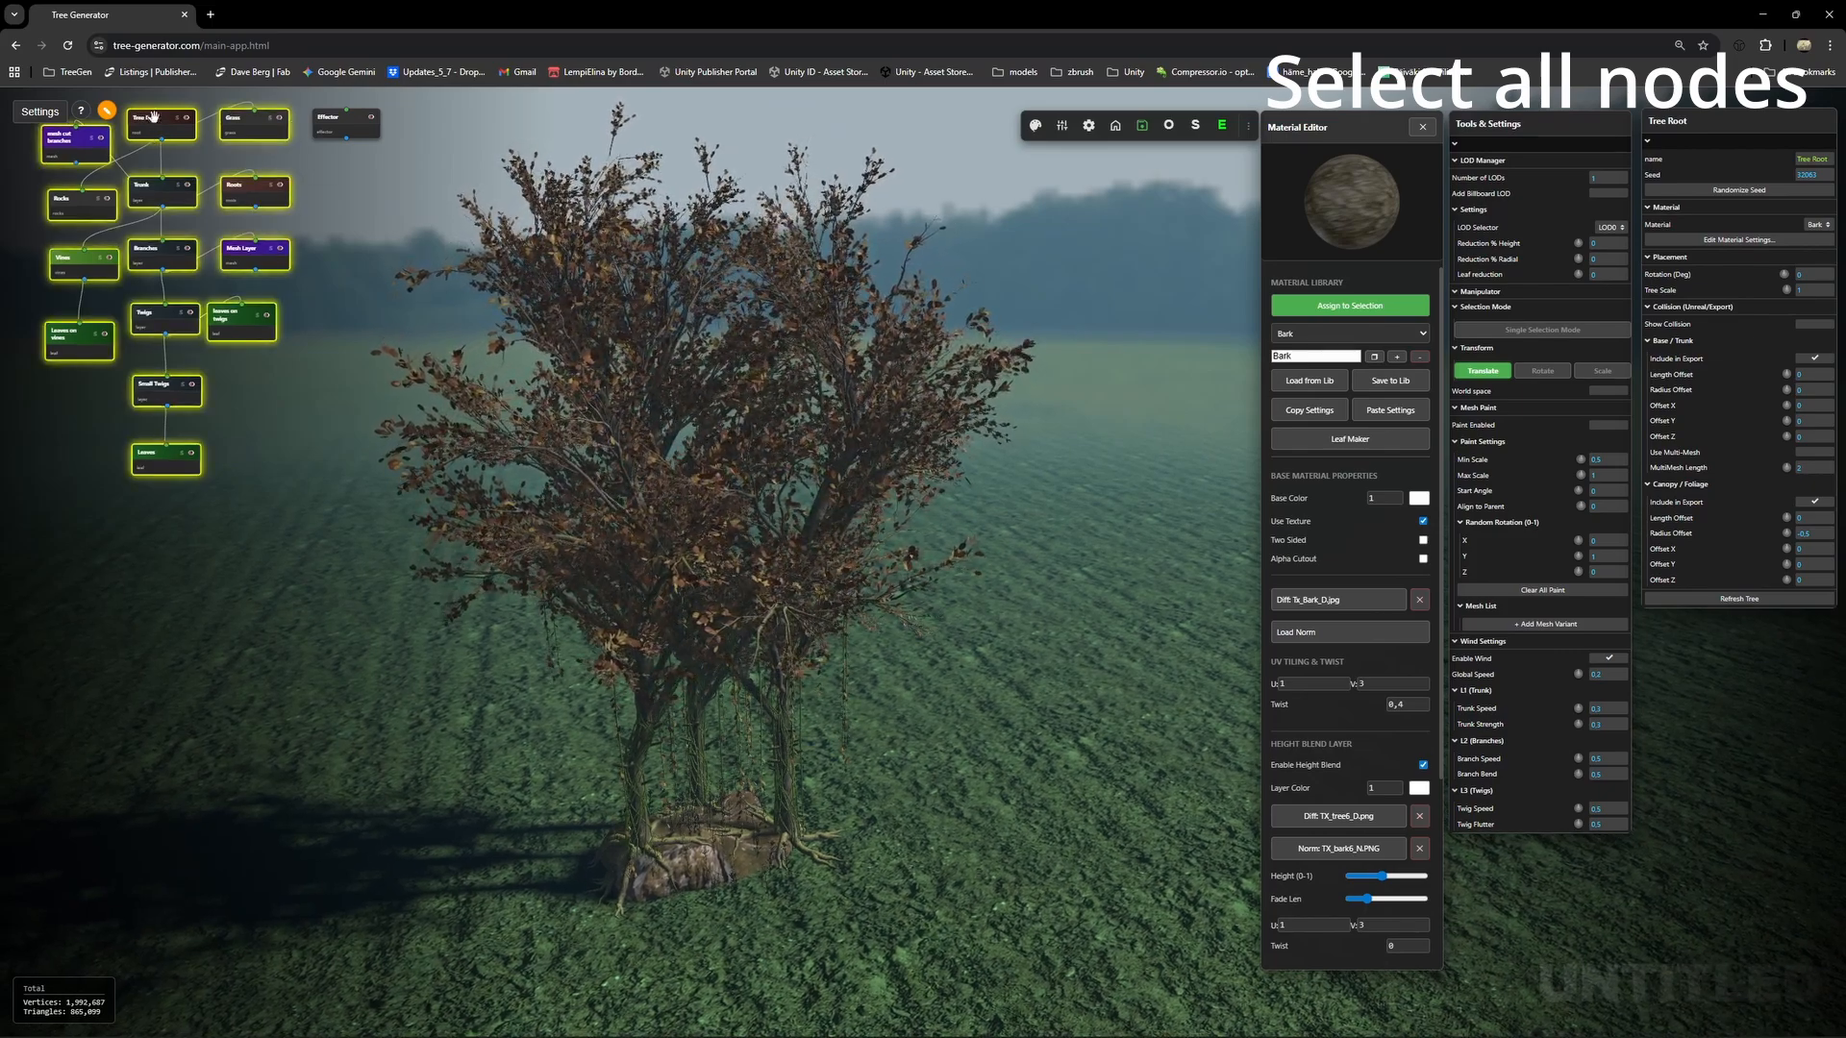
left_click_drag(174, 146, 402, 289)
Save the tree to the tree library as a new entry named Multitrunktree_02.
scroll(803, 477, "up", 3)
left_click_drag(803, 479, 820, 495)
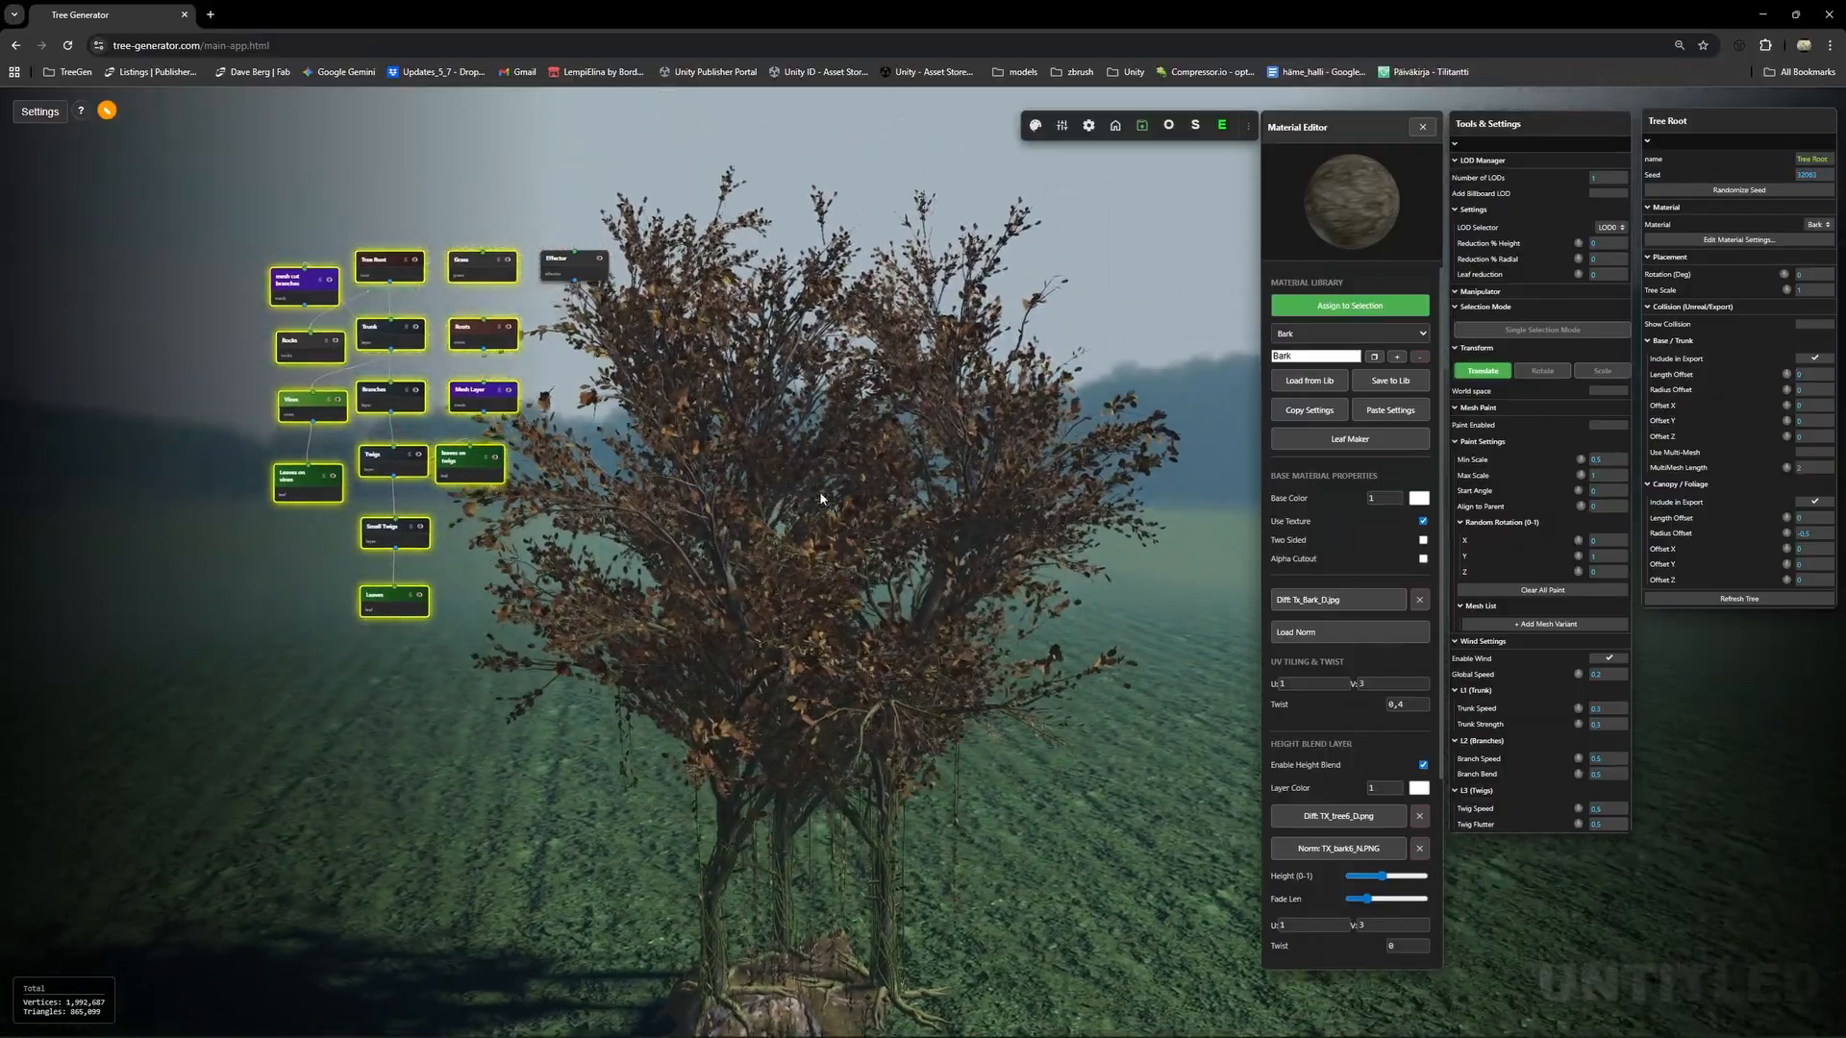
right_click_drag(820, 495, 823, 416)
scroll(902, 576, "down", 2)
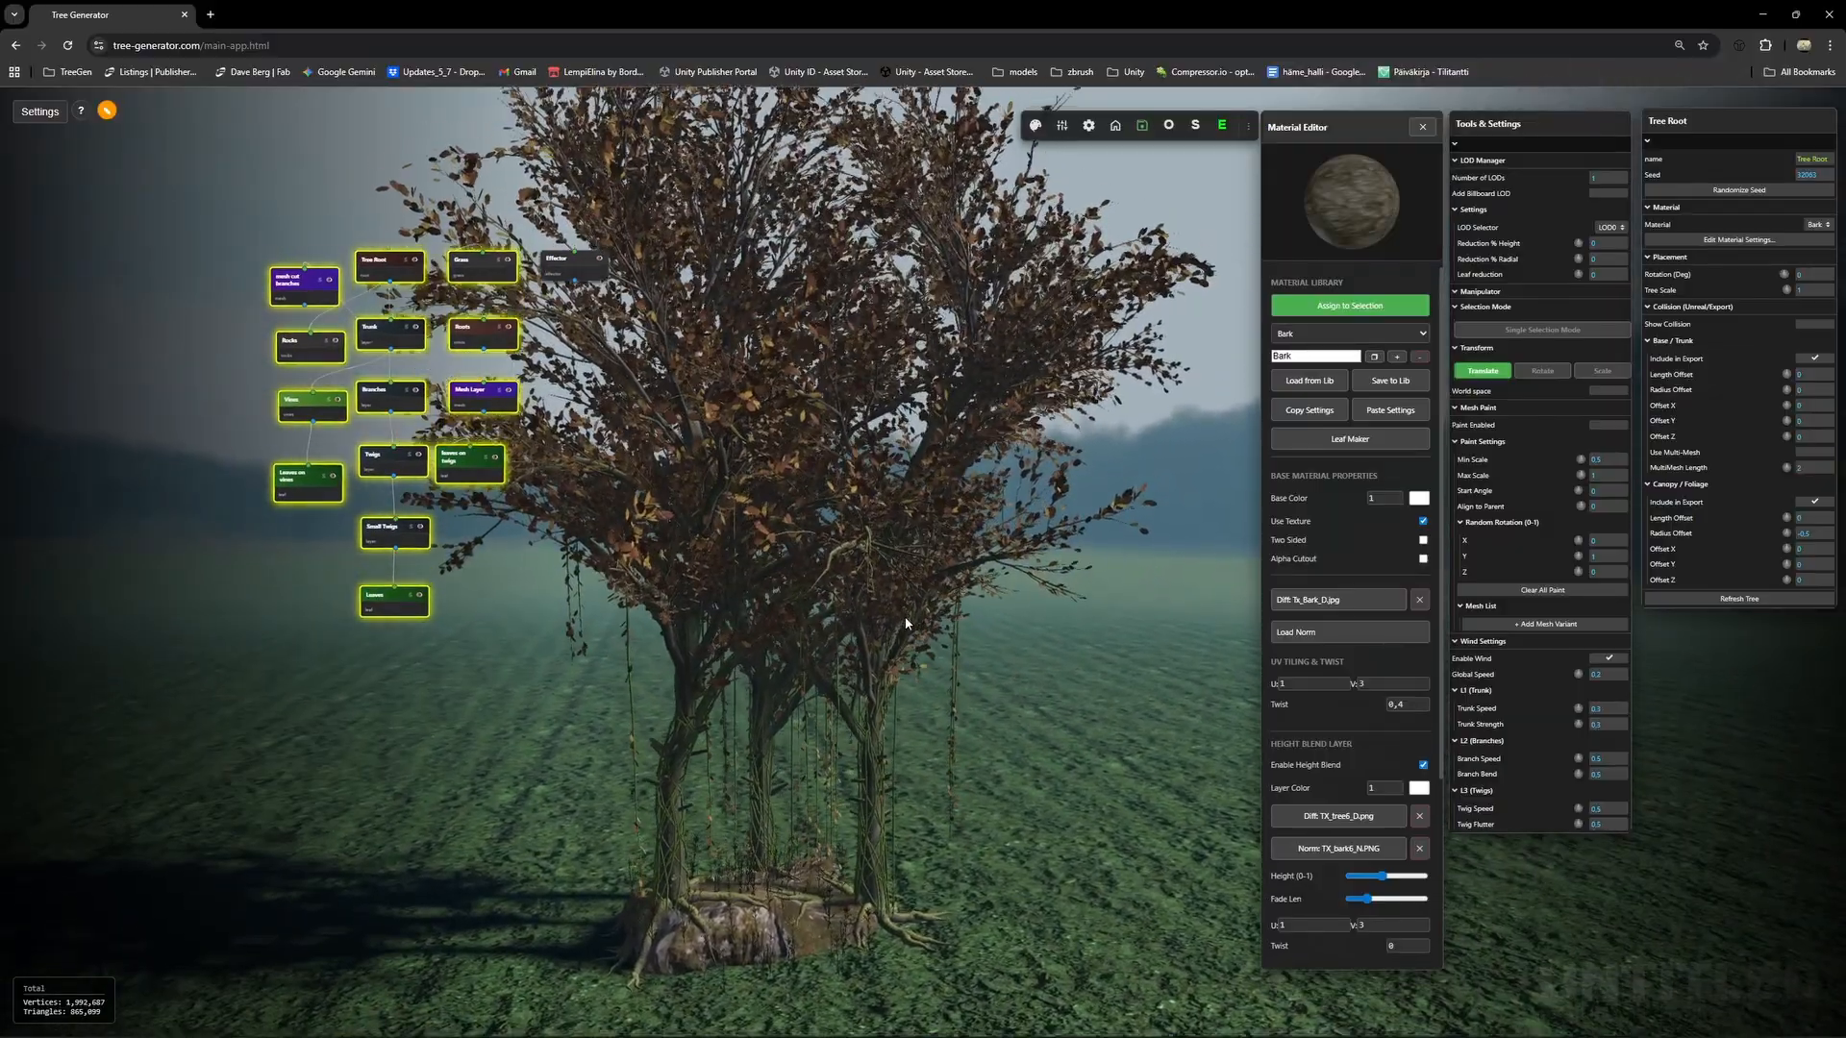
left_click_drag(906, 623, 861, 548)
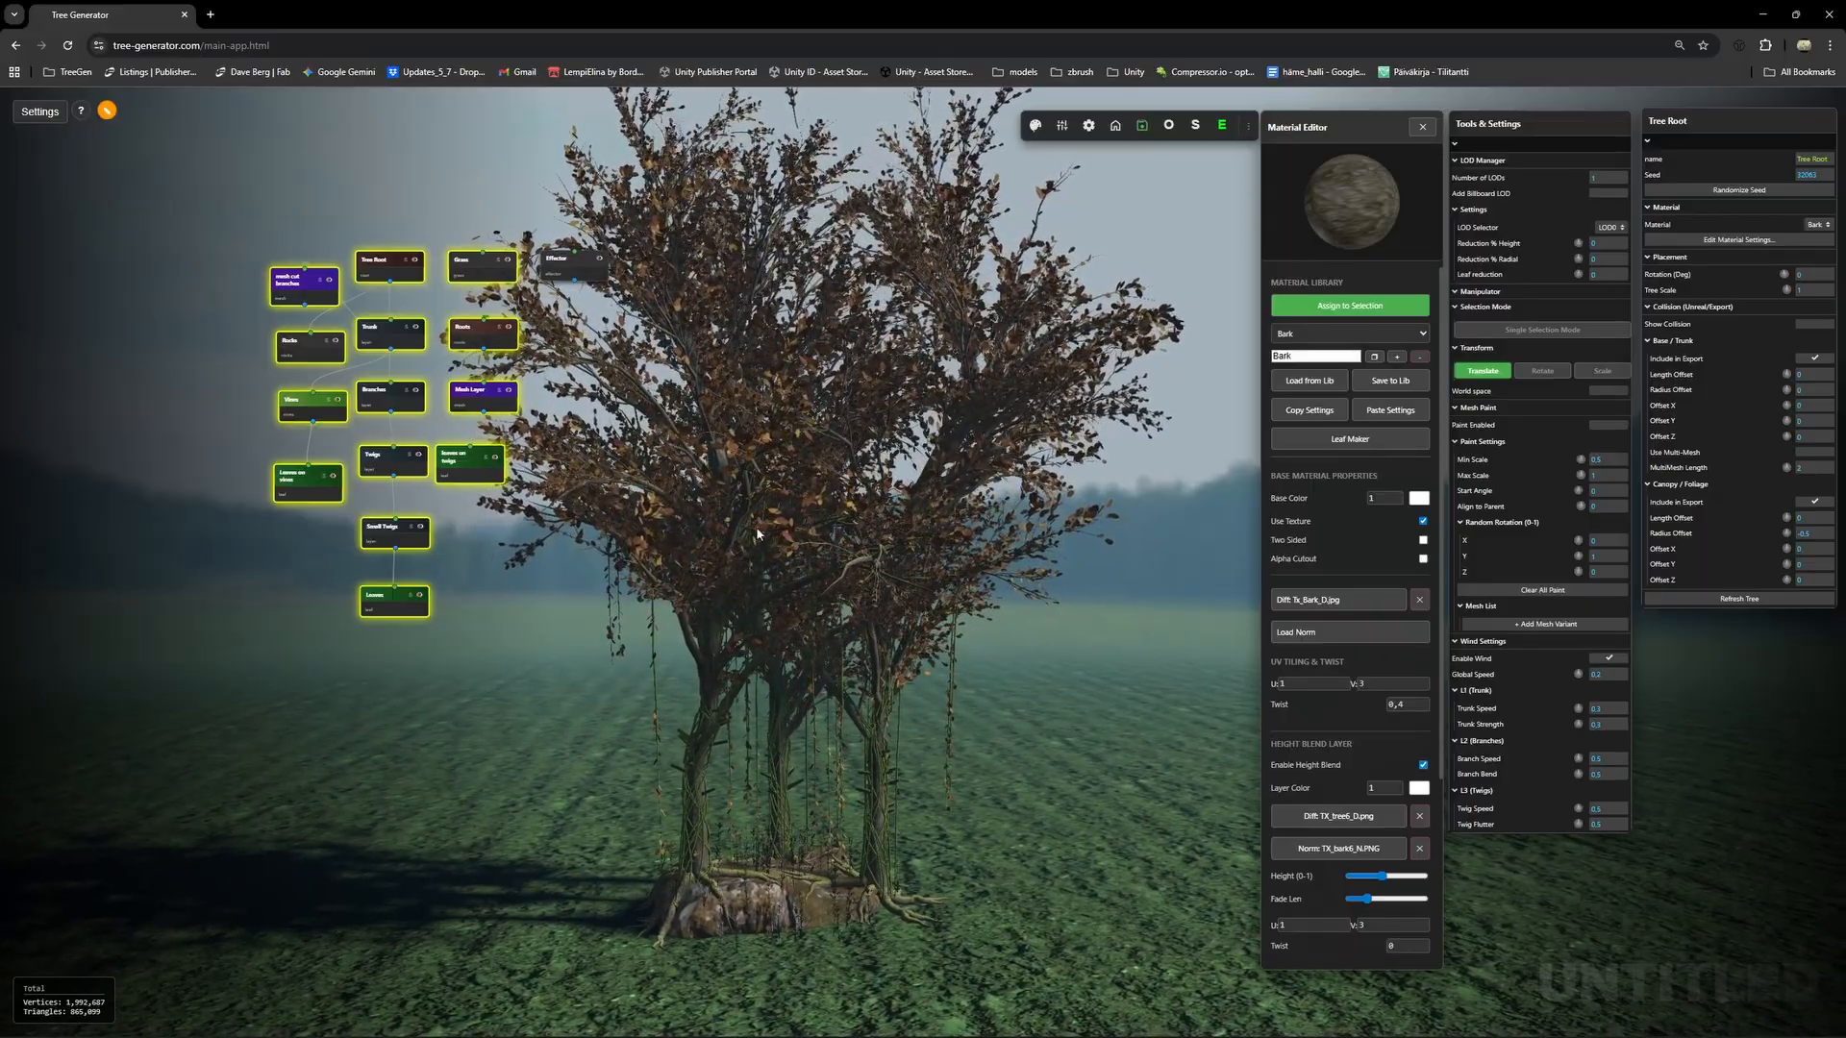
scroll(740, 534, "up", 3)
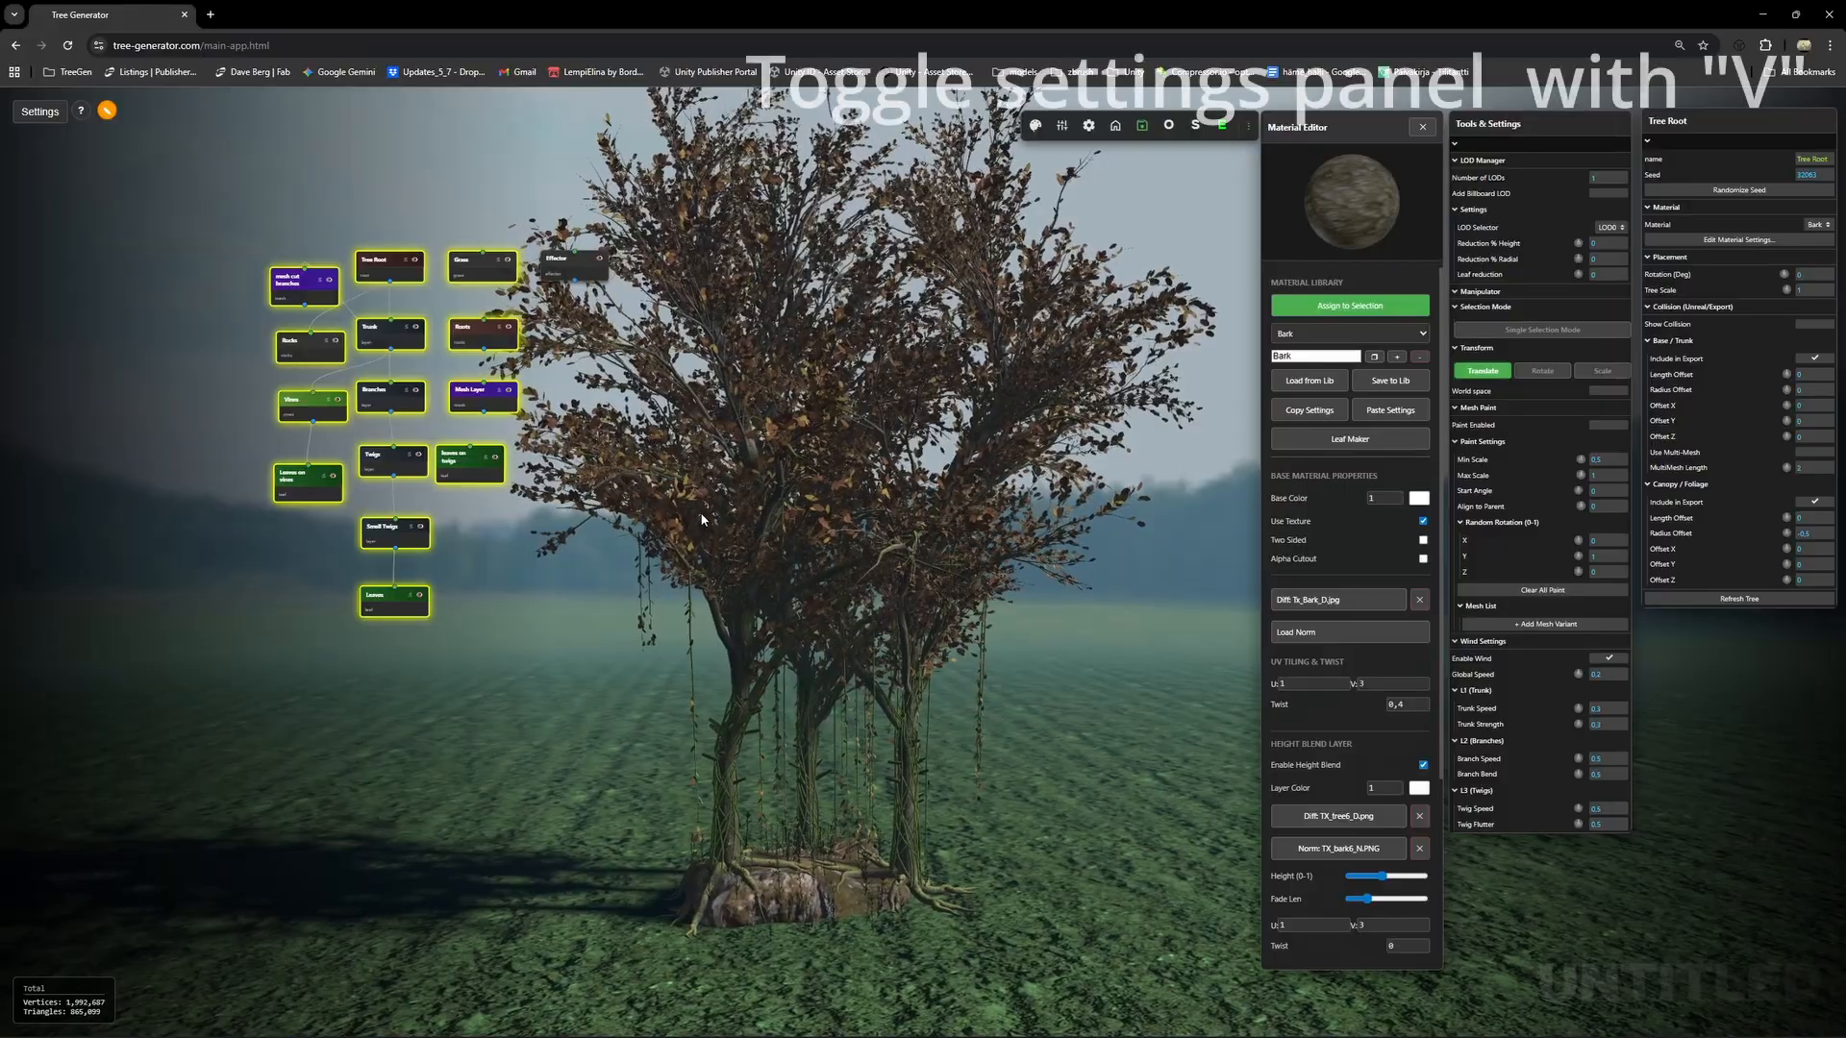
key("v")
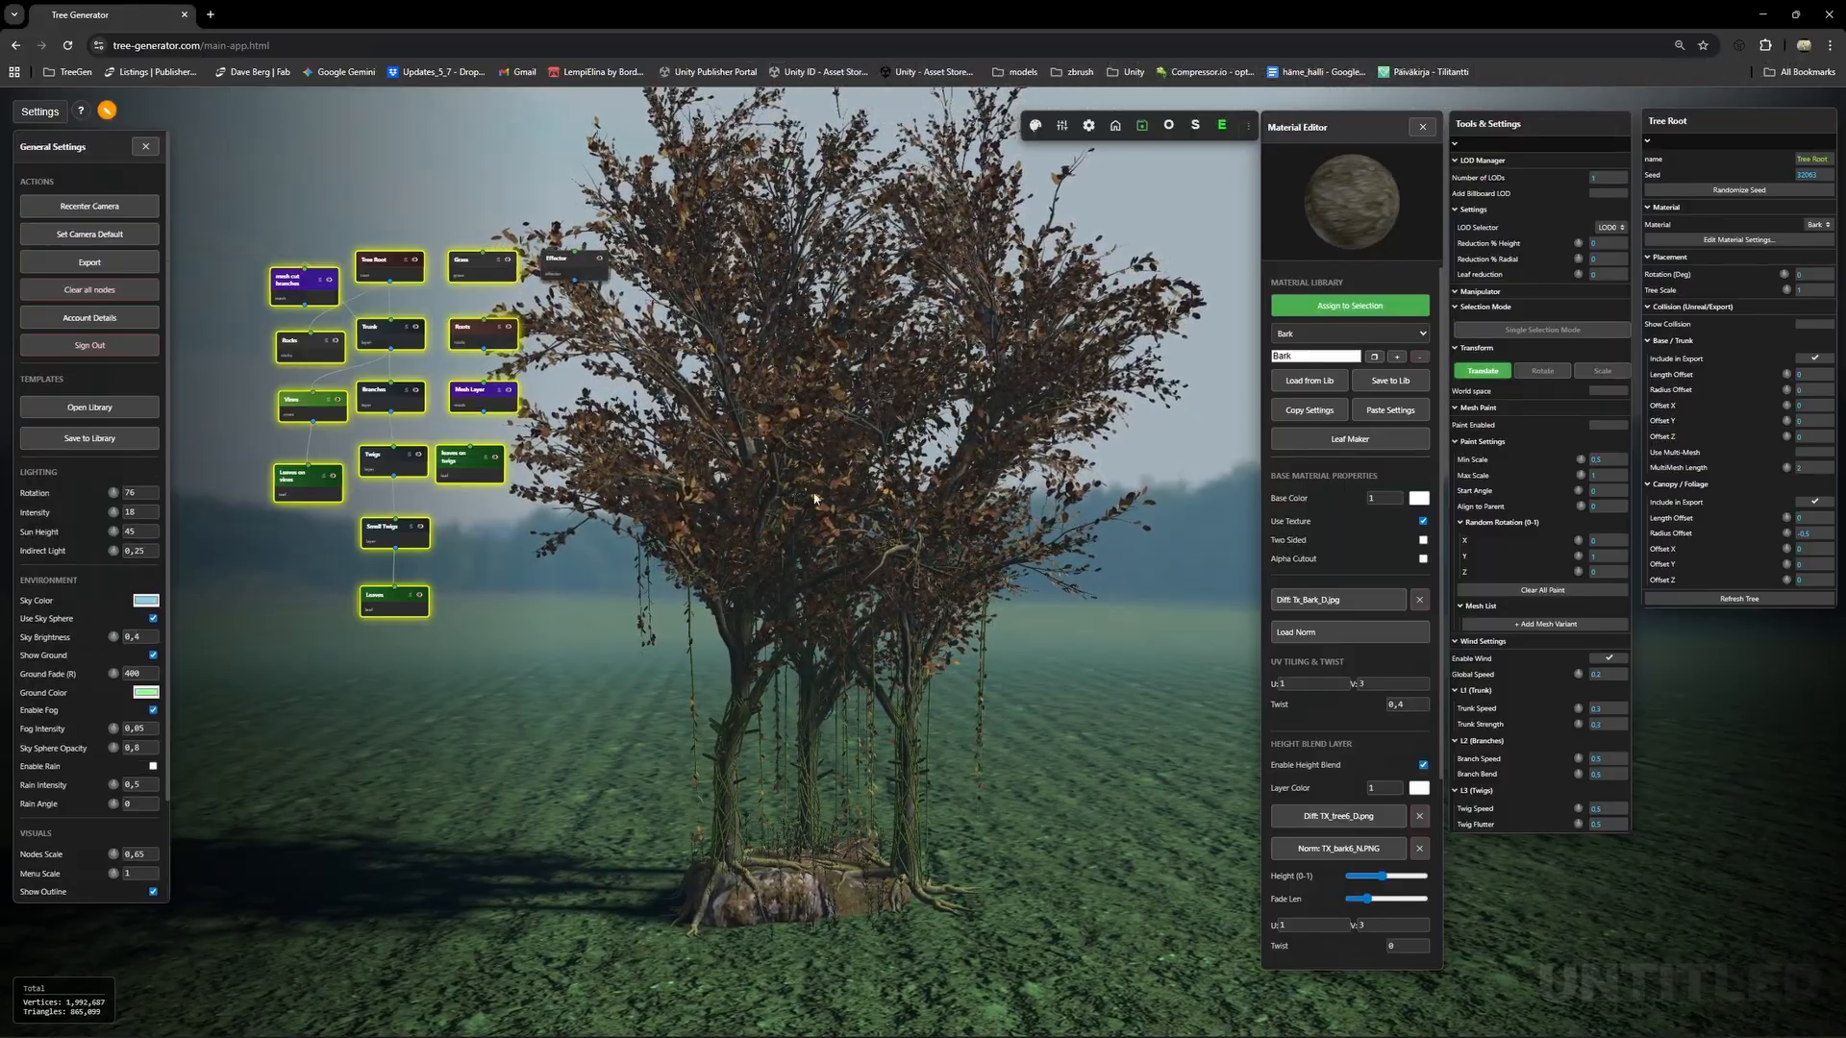
left_click(89, 438)
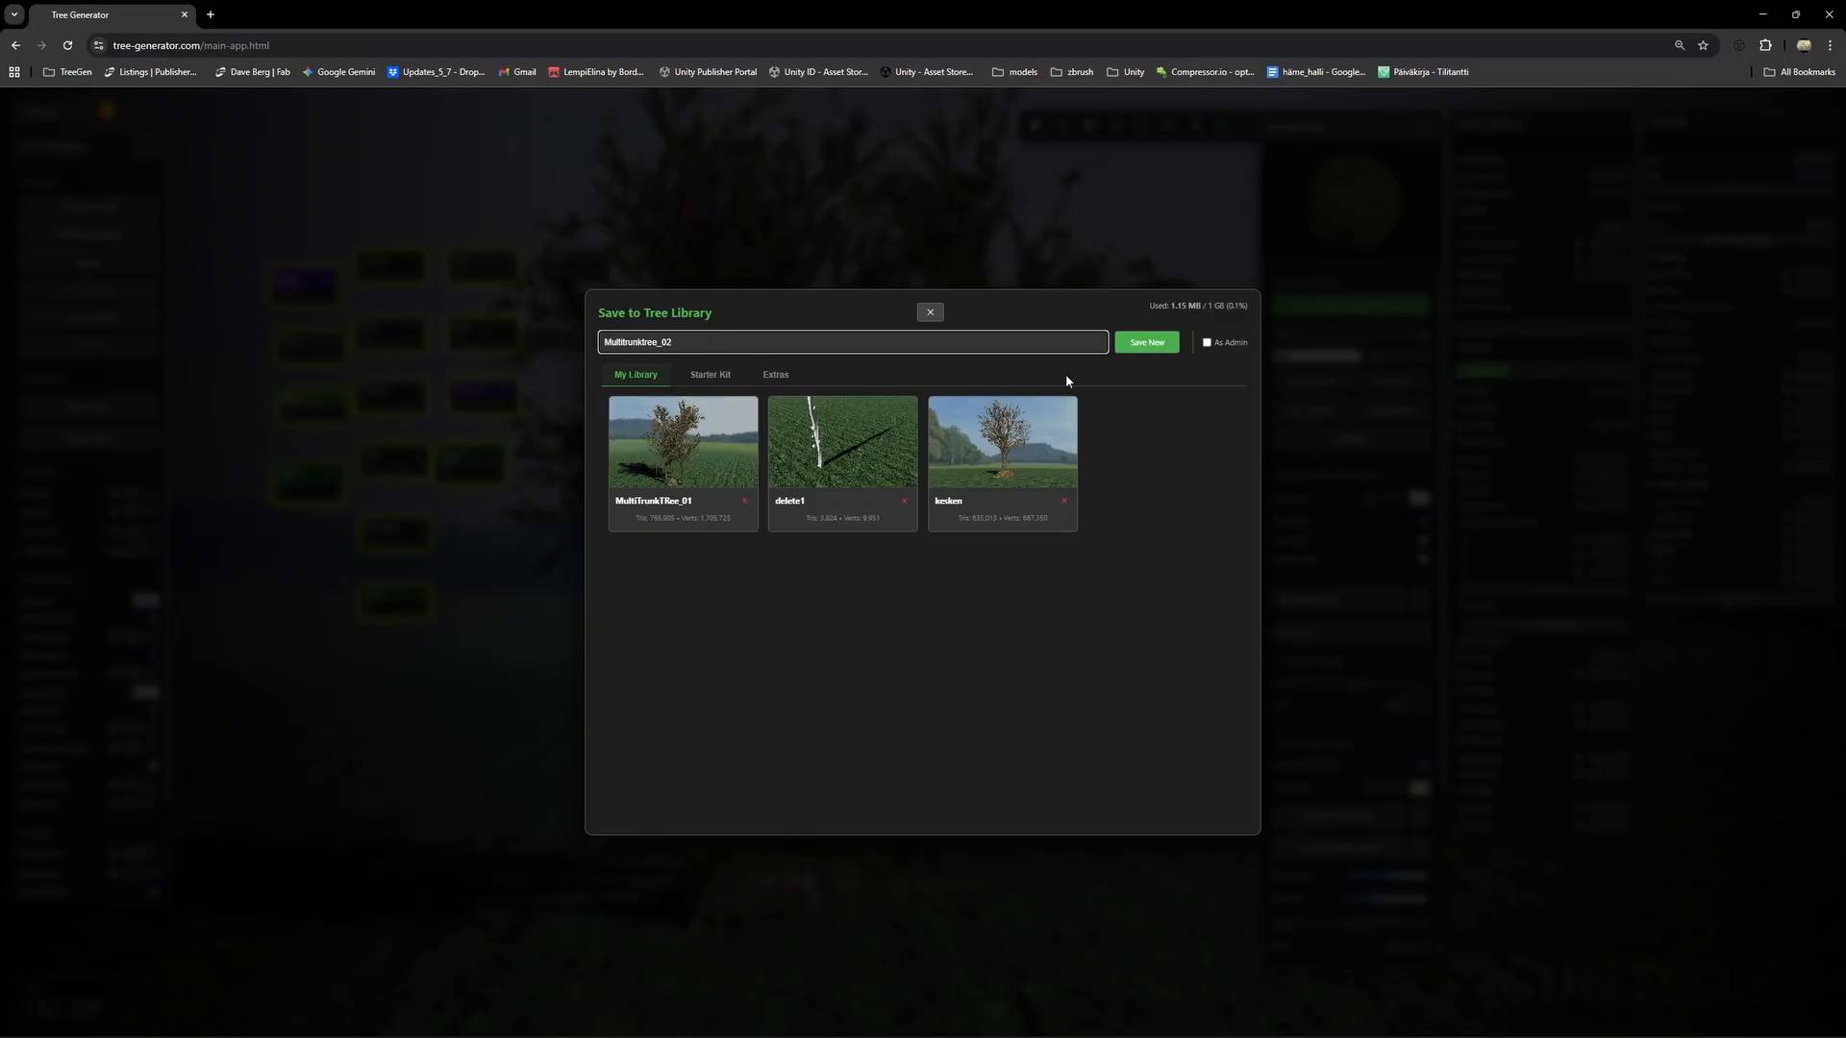
left_click(1157, 344)
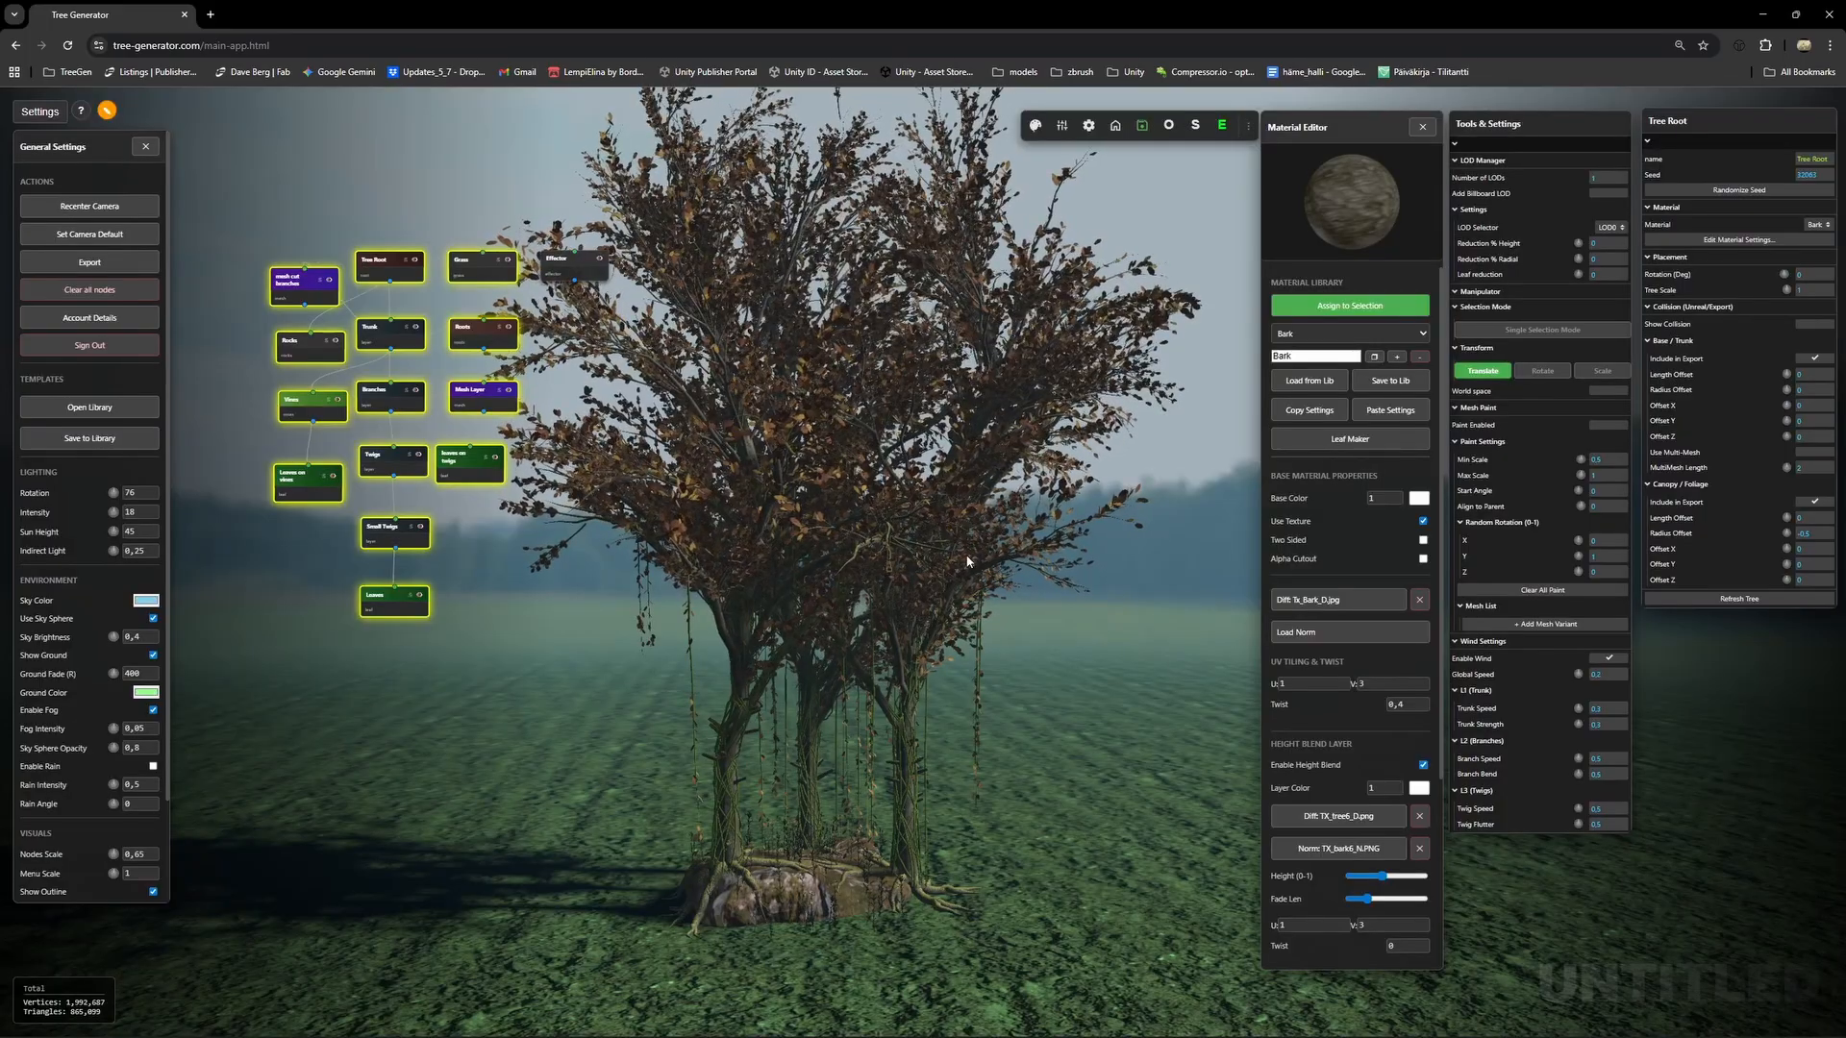
left_click_drag(967, 561, 1027, 707)
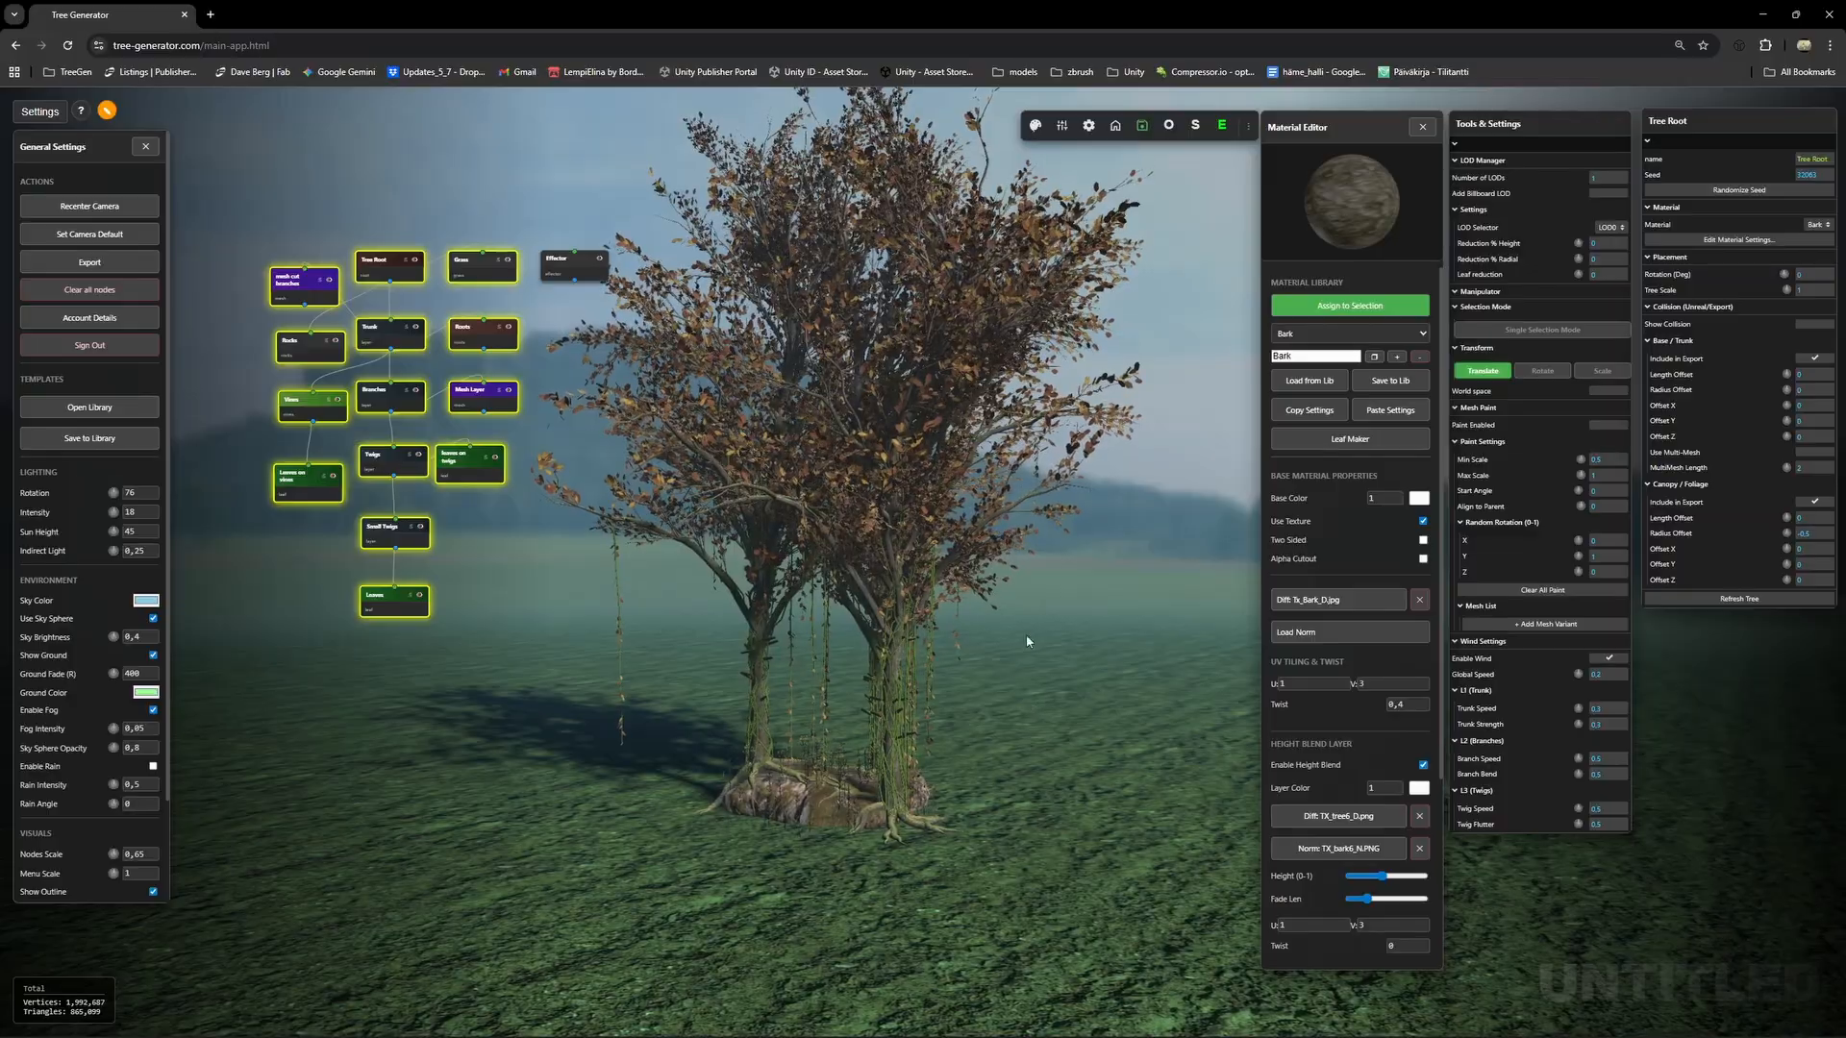
mouse_move(1027, 641)
left_mouse_down()
mouse_move(1058, 637)
mouse_move(1053, 708)
mouse_move(1092, 630)
mouse_move(1121, 647)
mouse_move(891, 656)
mouse_move(952, 659)
mouse_move(1019, 707)
mouse_move(1039, 637)
left_mouse_up()
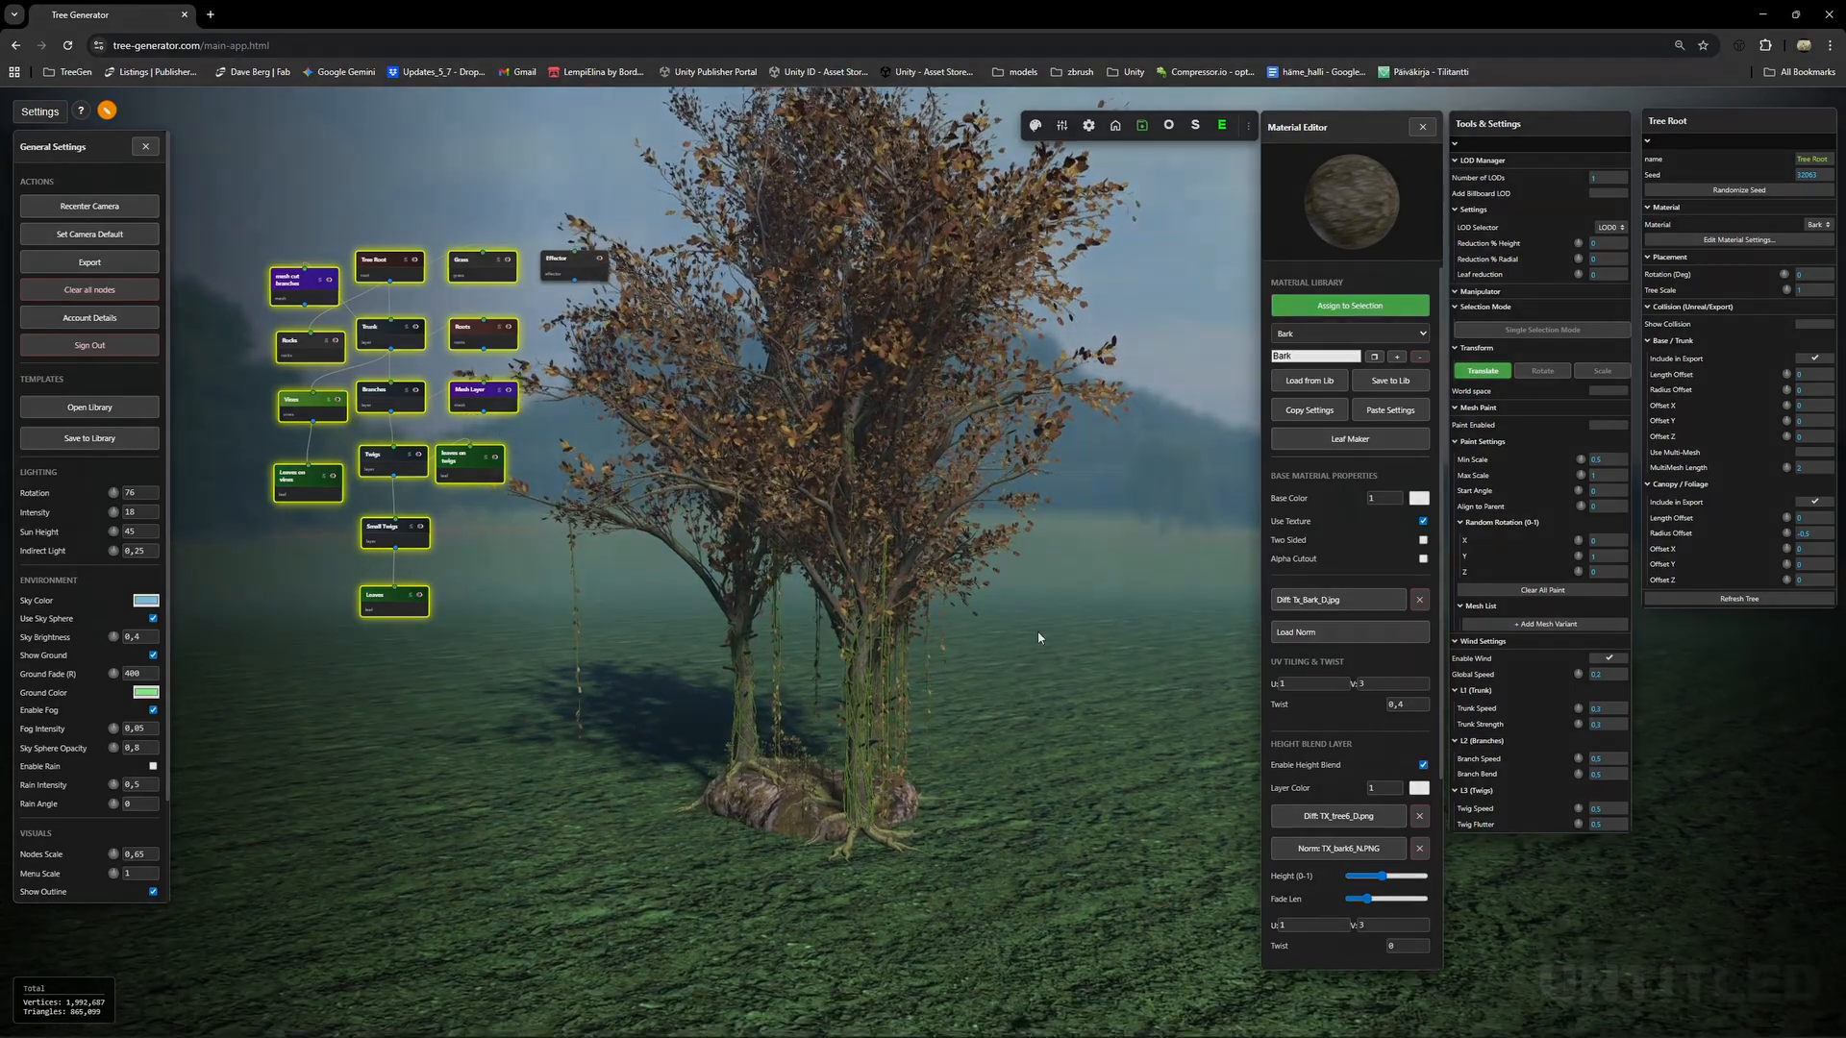